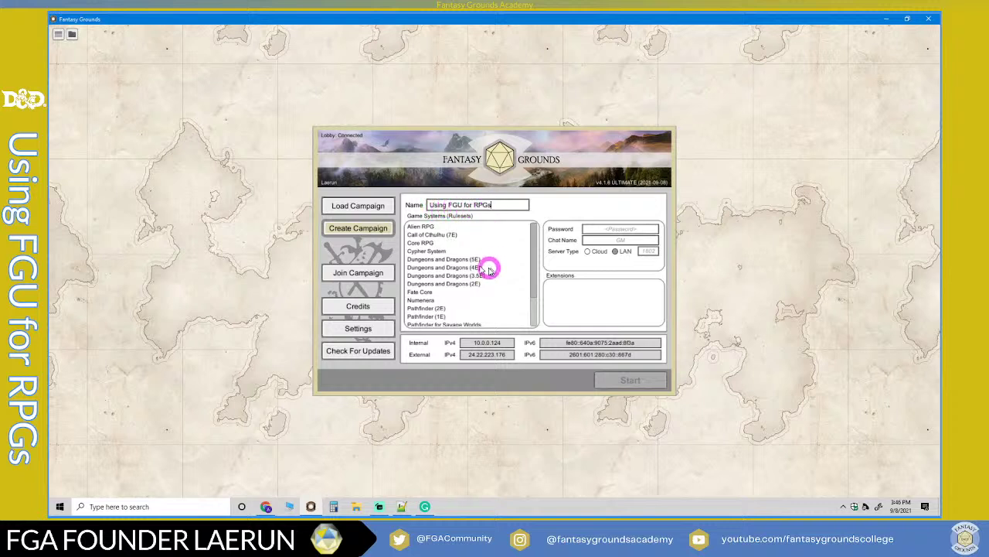
# Look through the list of game system rulesets available for the new campaign.
pyautogui.scroll(-3, 440, 247)
pyautogui.scroll(2, 510, 308)
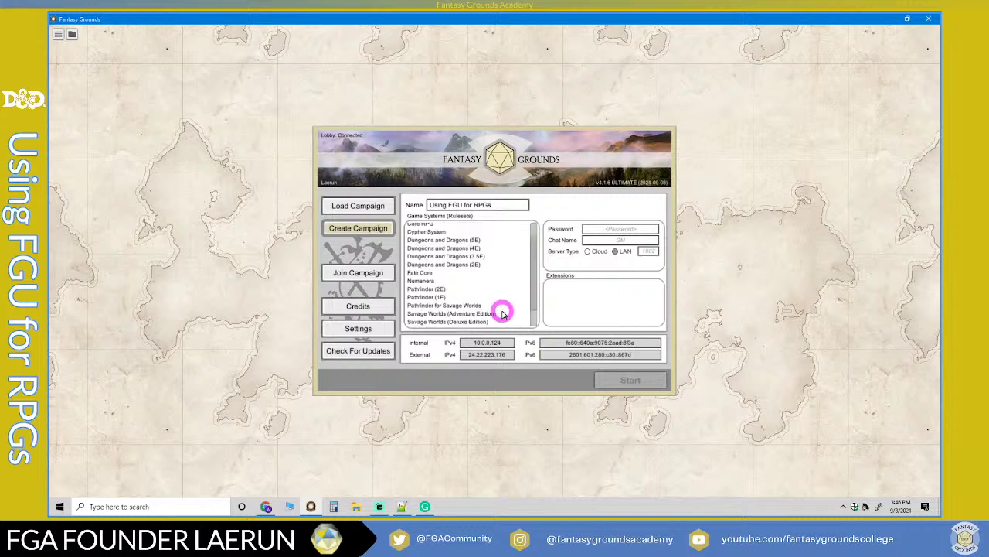
pyautogui.scroll(1, 503, 313)
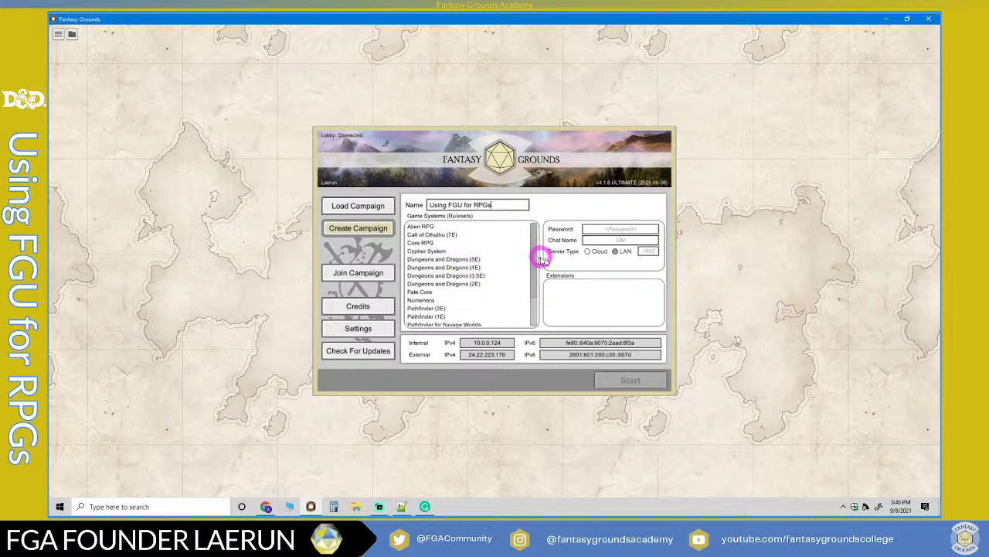
pyautogui.moveTo(532, 251); pyautogui.dragTo(455, 280)
pyautogui.scroll(2, 460, 284)
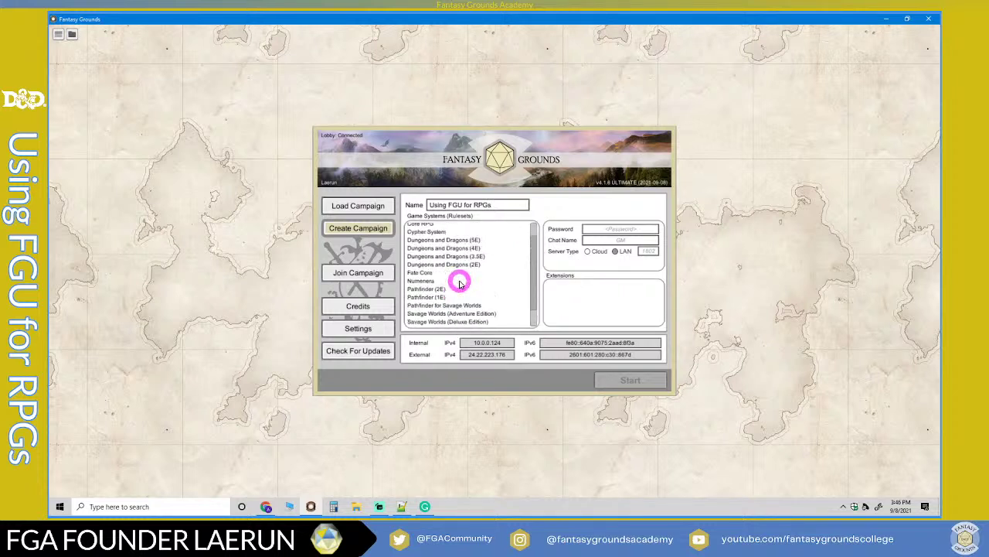
pyautogui.scroll(-3, 462, 280)
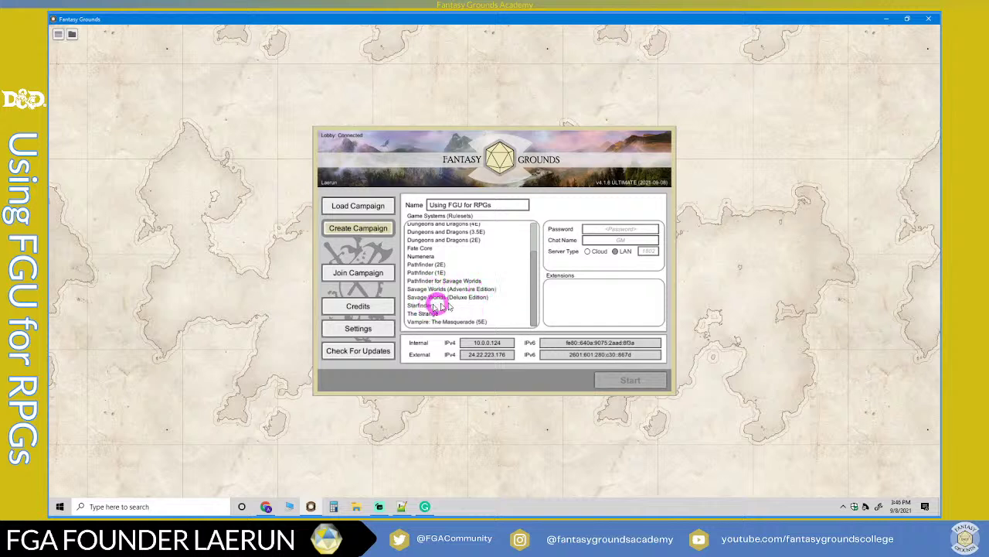
pyautogui.scroll(4, 494, 315)
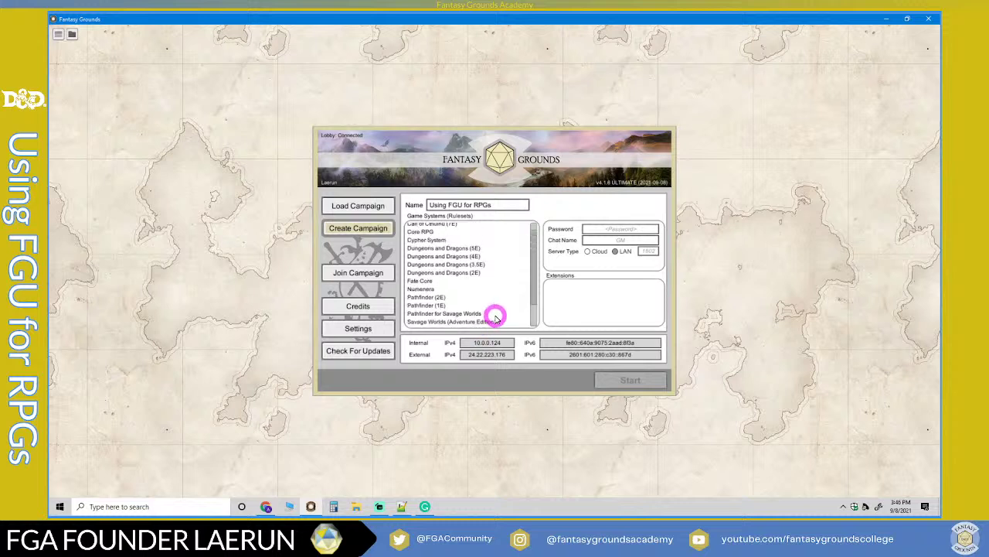
pyautogui.scroll(2, 494, 316)
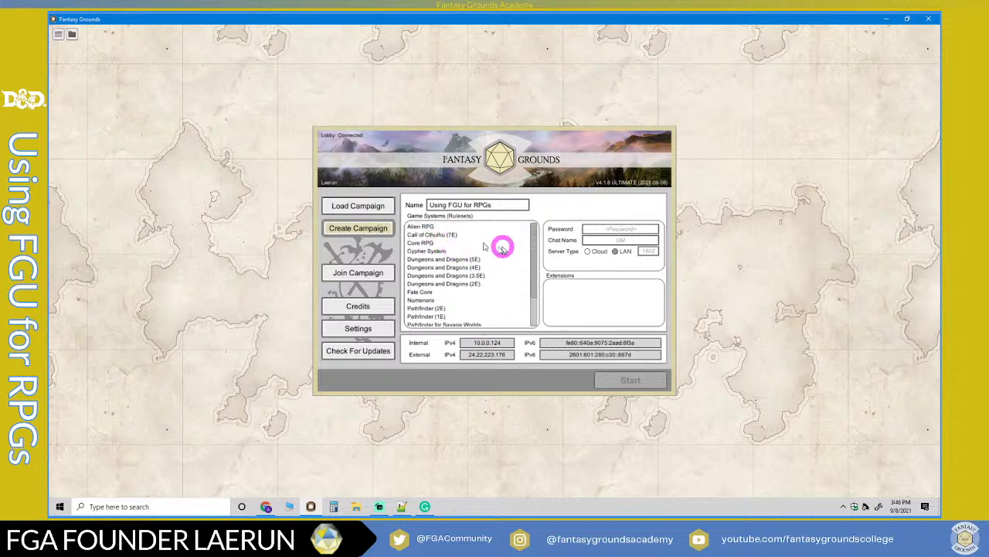
pyautogui.scroll(-5, 464, 272)
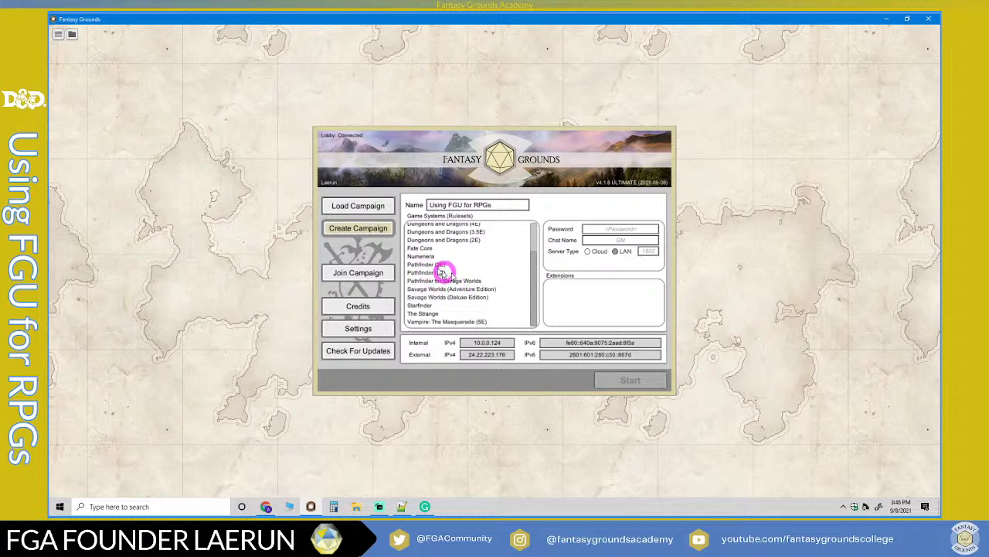
# Enter the game master's chat name for the new campaign.
pyautogui.click(598, 230)
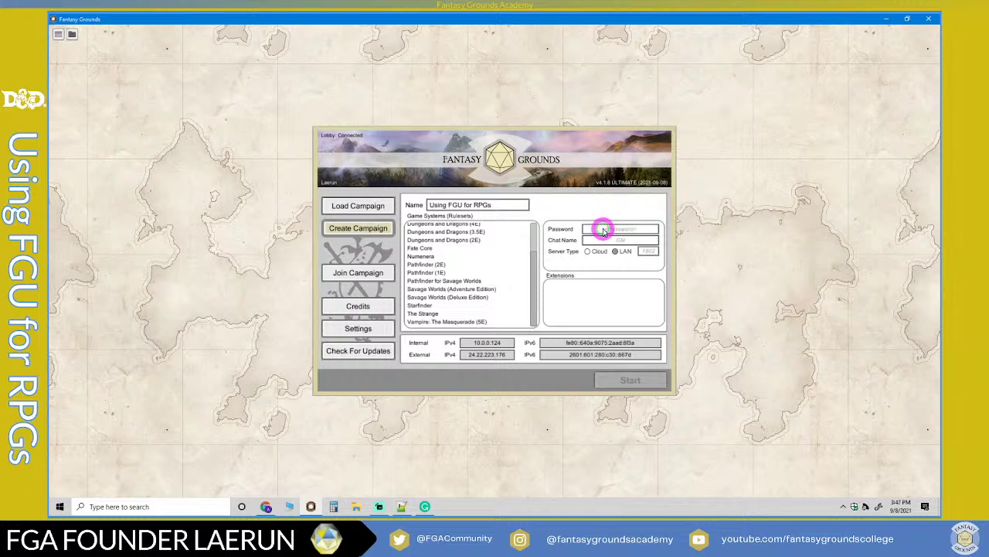
pyautogui.click(601, 238)
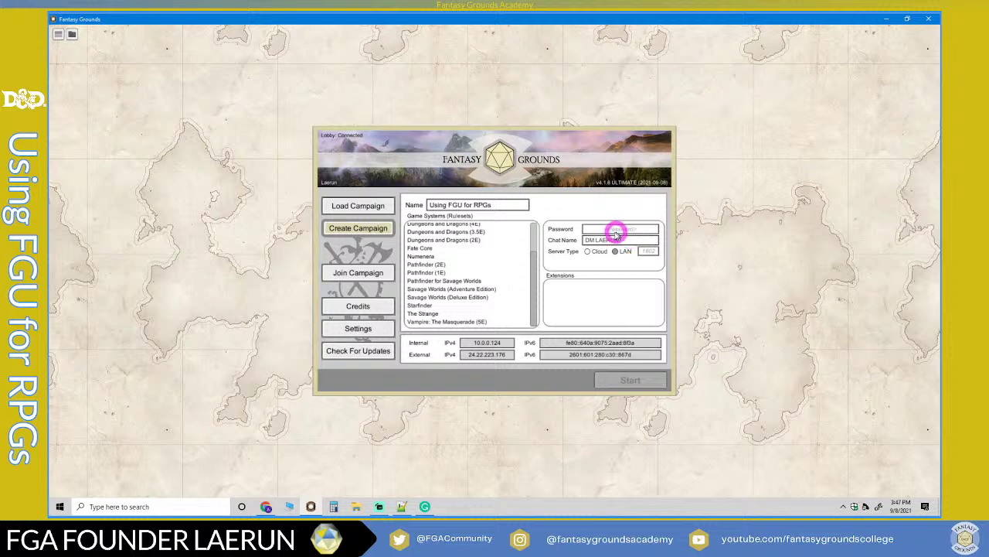
pyautogui.click(607, 230)
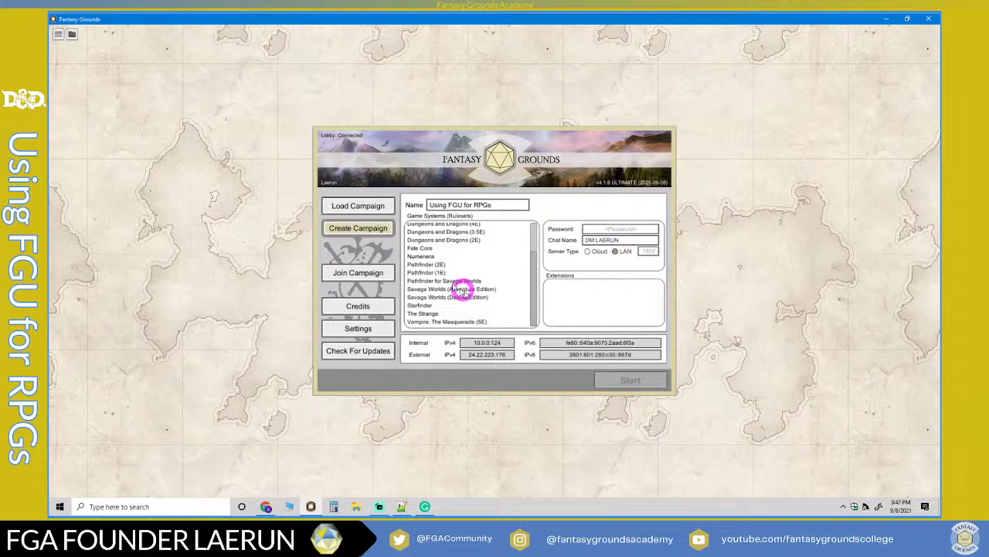
# Choose the Dungeons and Dragons (5E) ruleset for the campaign and set its server type to LAN.
pyautogui.scroll(1, 472, 246)
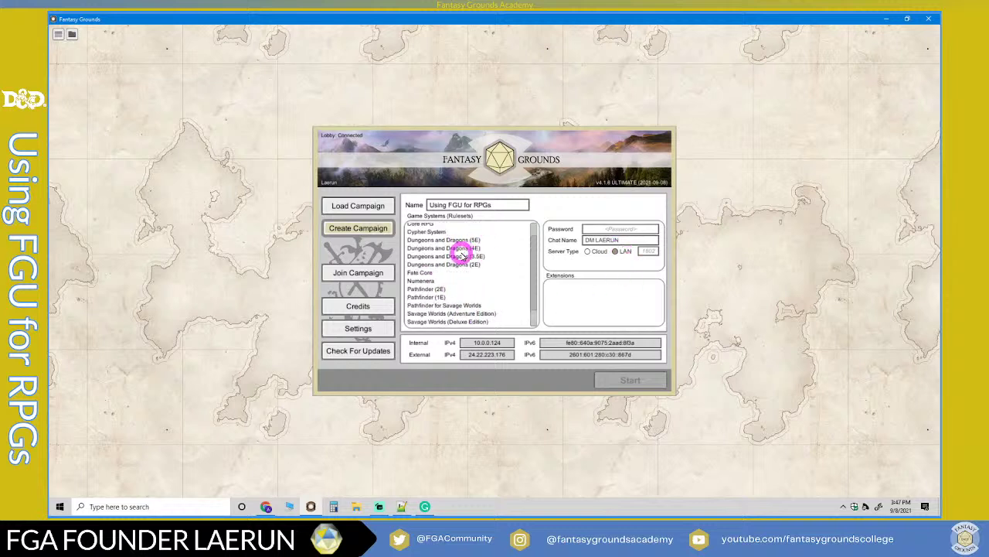
pyautogui.click(460, 241)
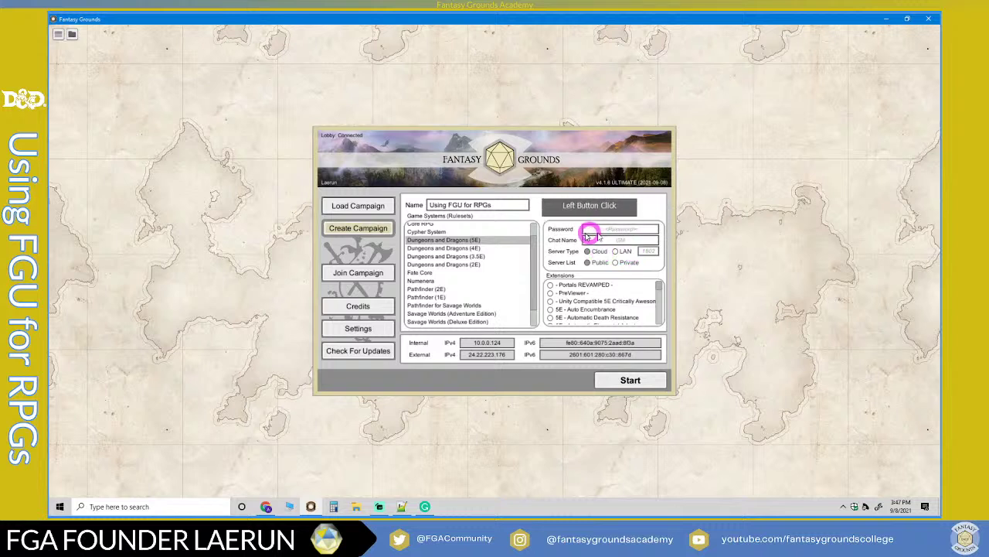
pyautogui.click(624, 255)
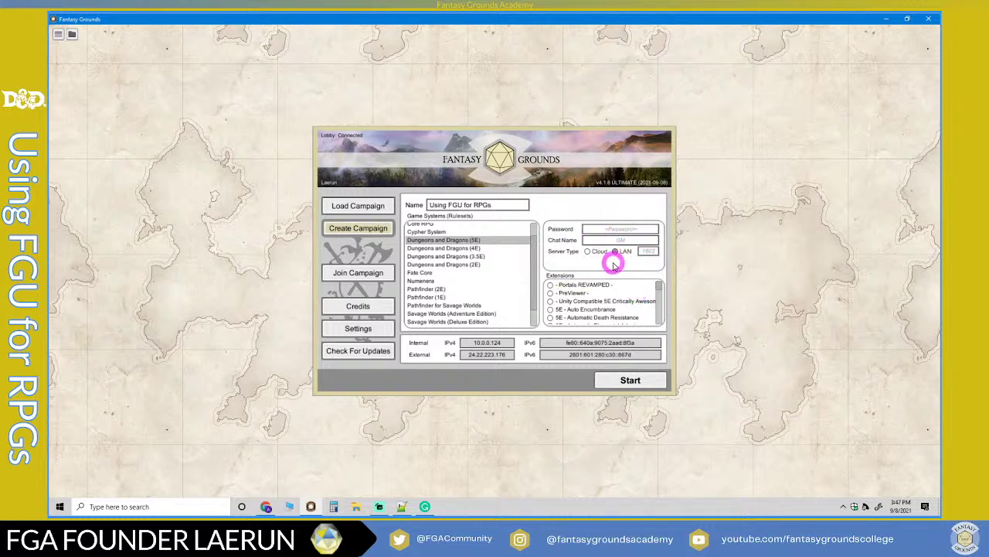
pyautogui.scroll(-3, 618, 290)
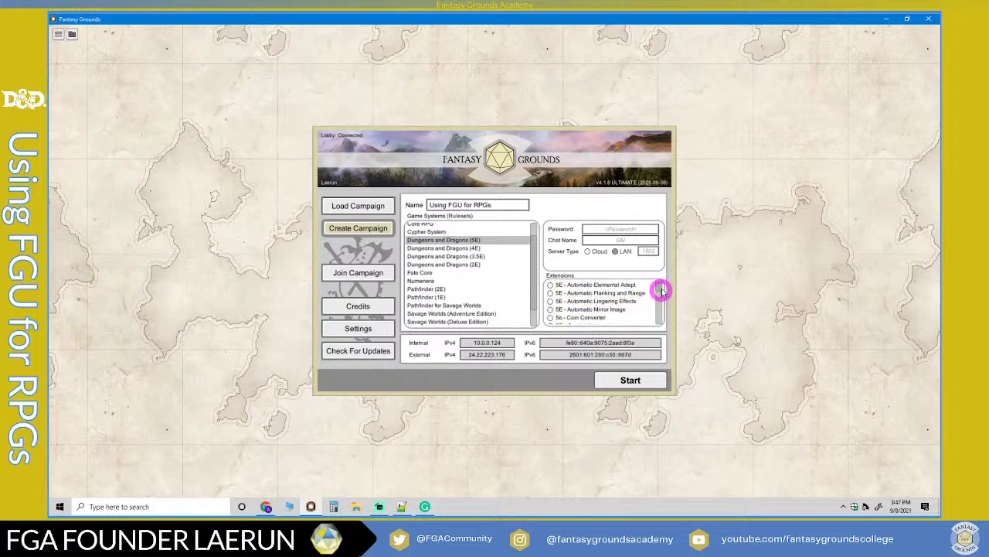
pyautogui.moveTo(658, 287); pyautogui.dragTo(649, 325)
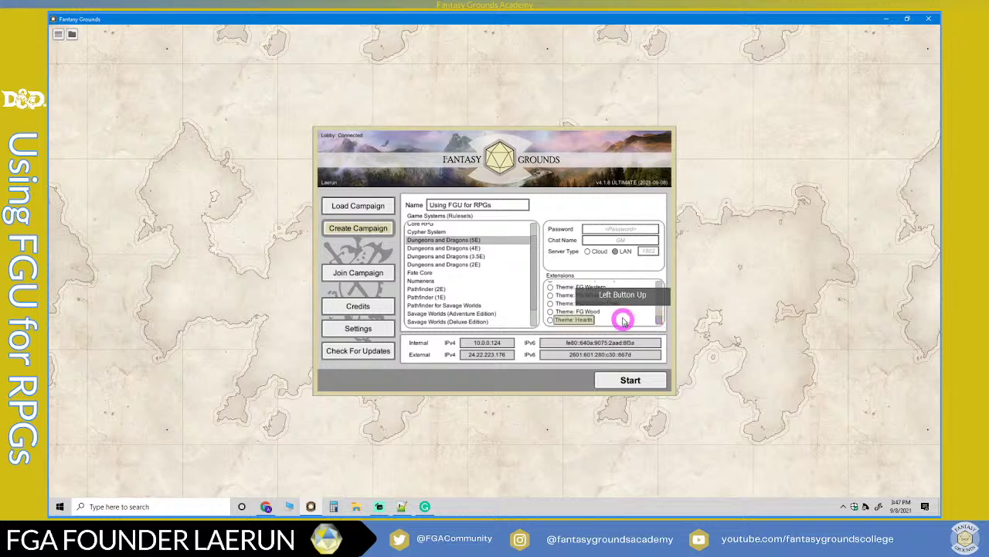
pyautogui.scroll(3, 624, 314)
pyautogui.scroll(5, 623, 318)
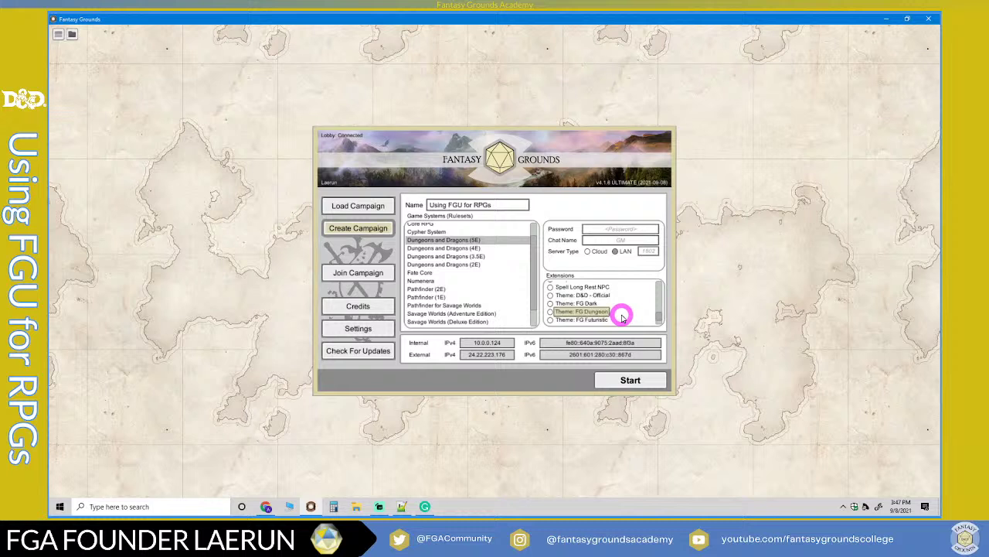
pyautogui.scroll(-2, 624, 319)
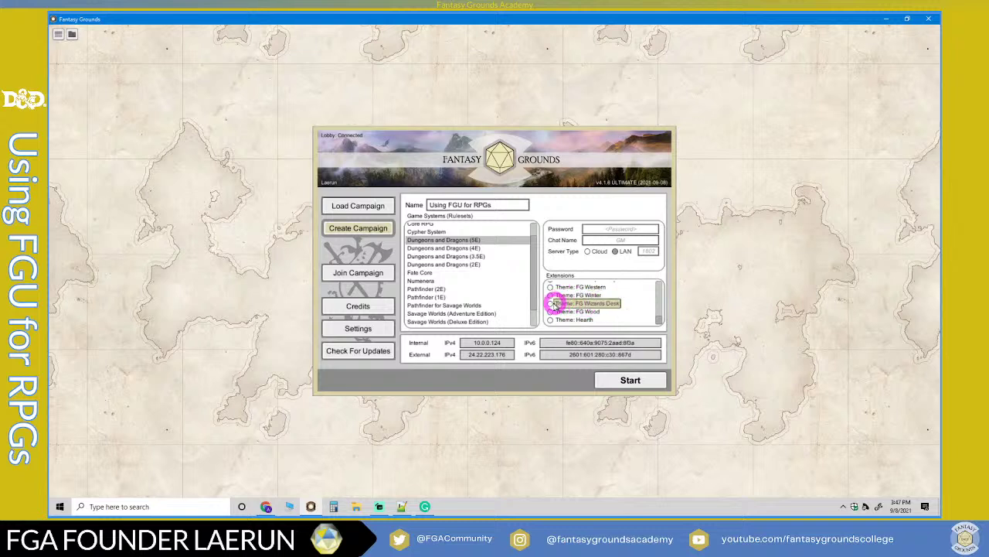
pyautogui.click(550, 304)
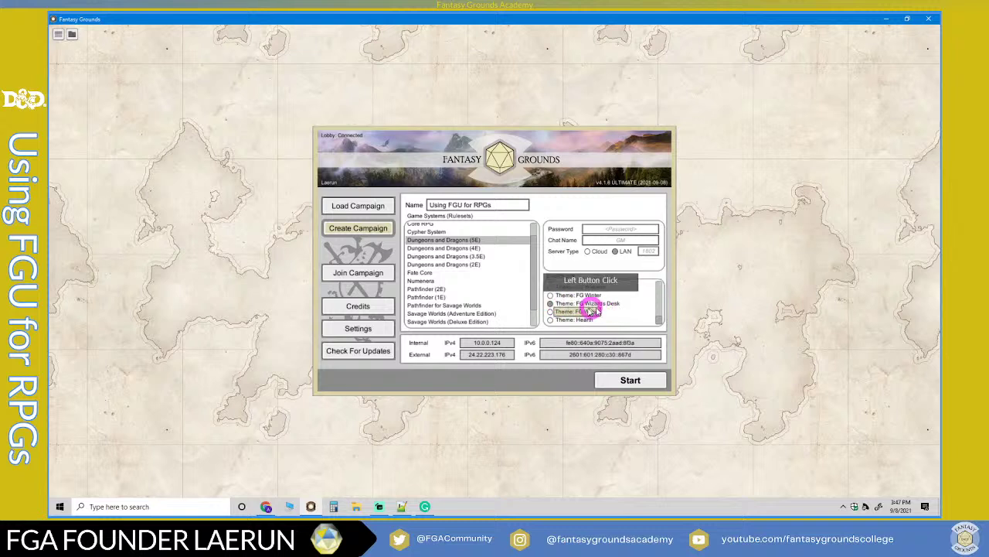
pyautogui.click(616, 306)
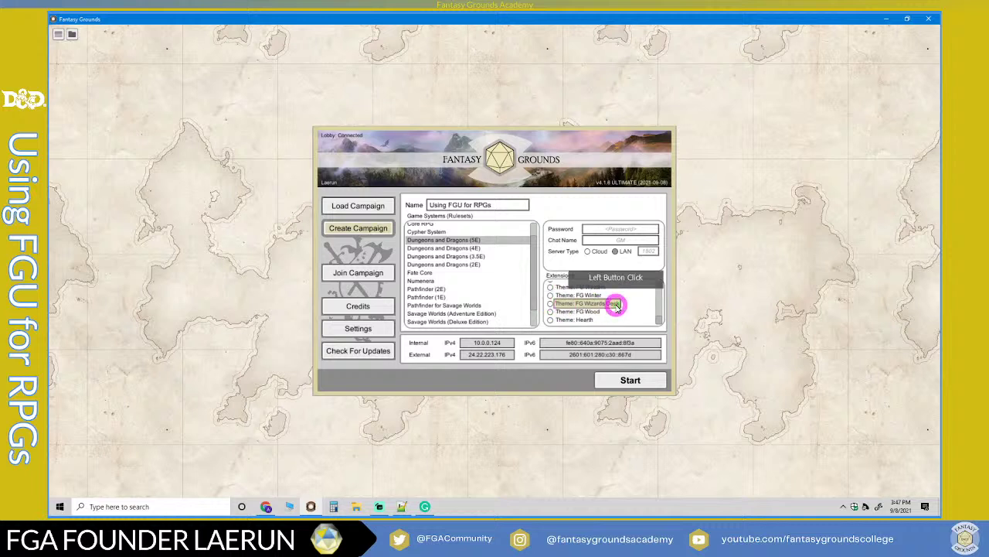
# Enable the Font - Roboto FGU extension for the campaign.
pyautogui.scroll(2, 618, 308)
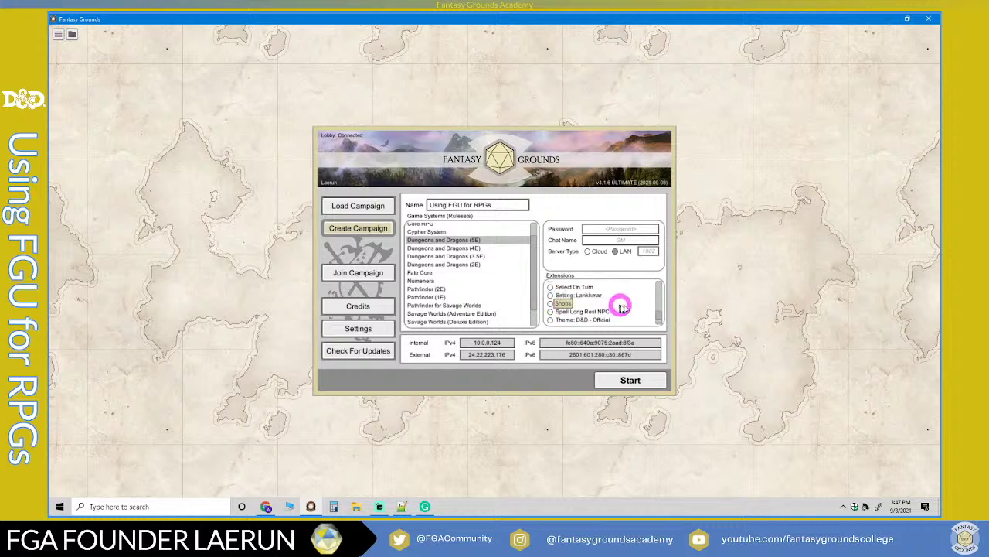
pyautogui.scroll(10, 622, 309)
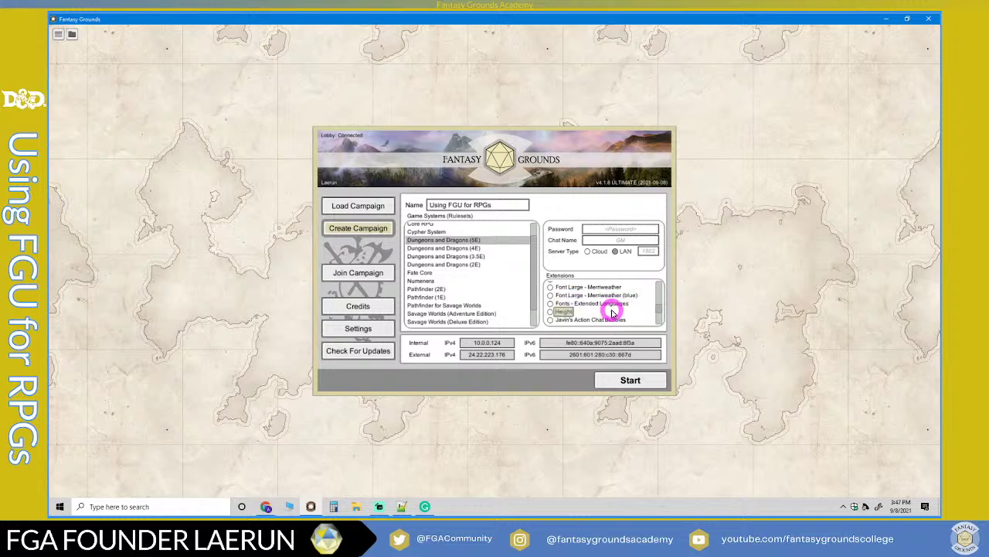
pyautogui.scroll(1, 607, 306)
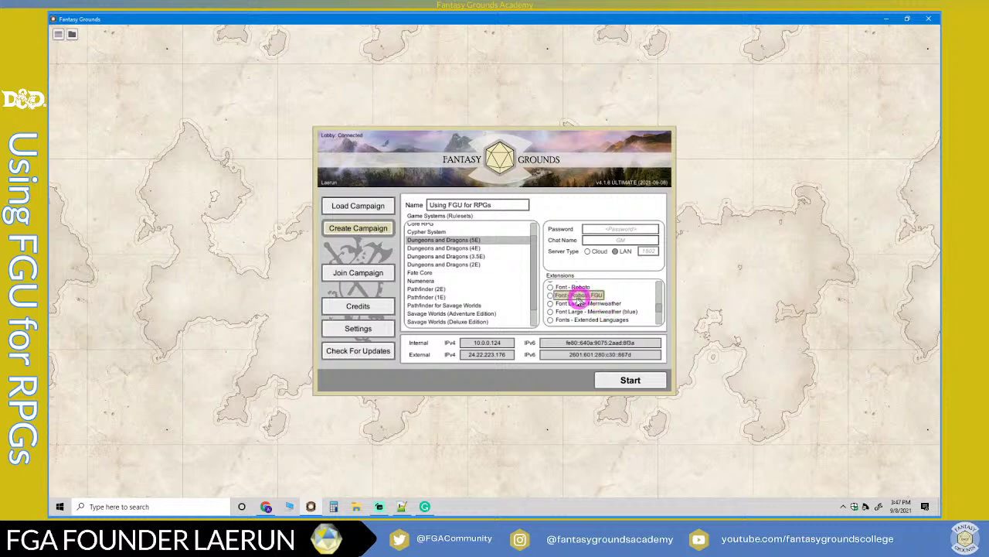
pyautogui.click(550, 297)
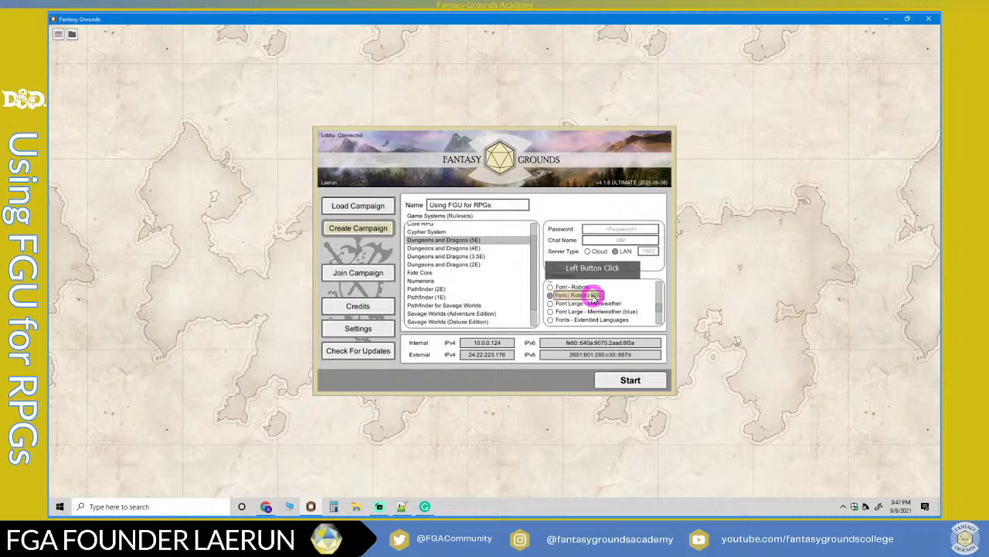
# Look through the font and theme extensions available for the 5E campaign.
pyautogui.scroll(1, 601, 300)
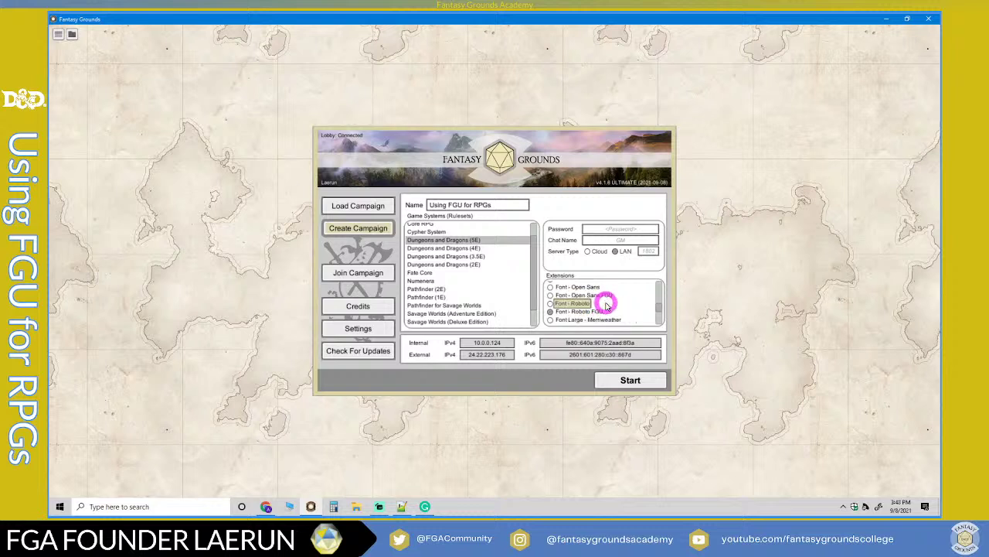
pyautogui.scroll(-1, 602, 305)
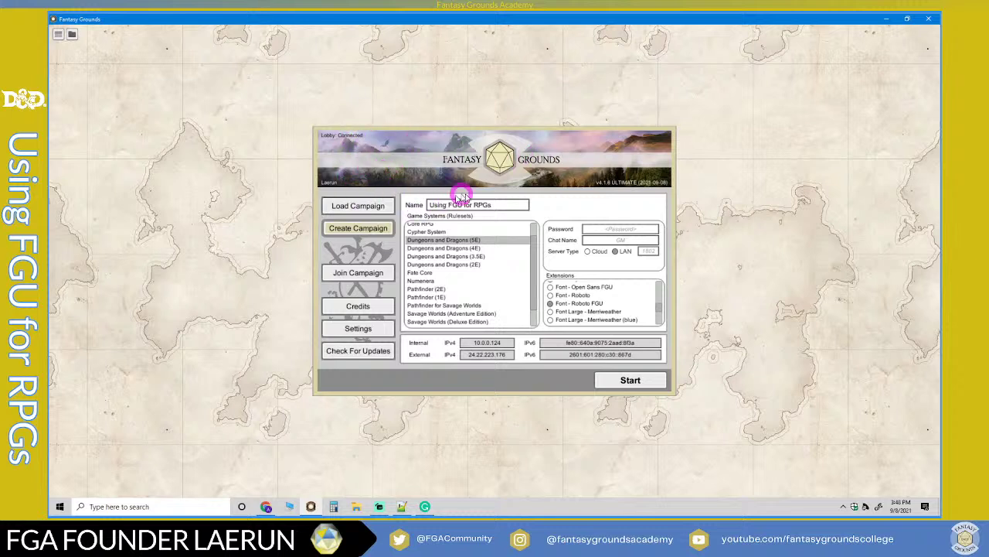
pyautogui.scroll(-3, 624, 313)
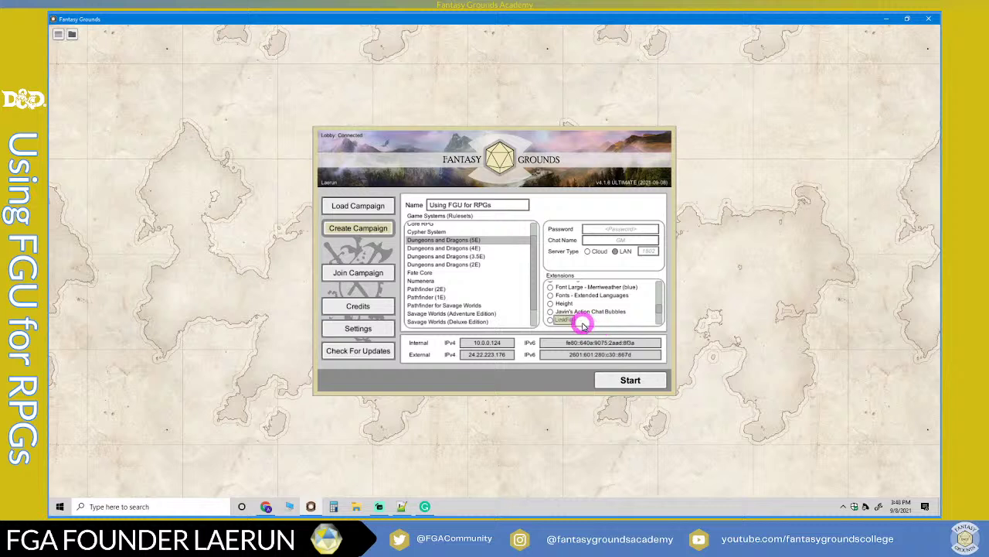
pyautogui.scroll(2, 585, 323)
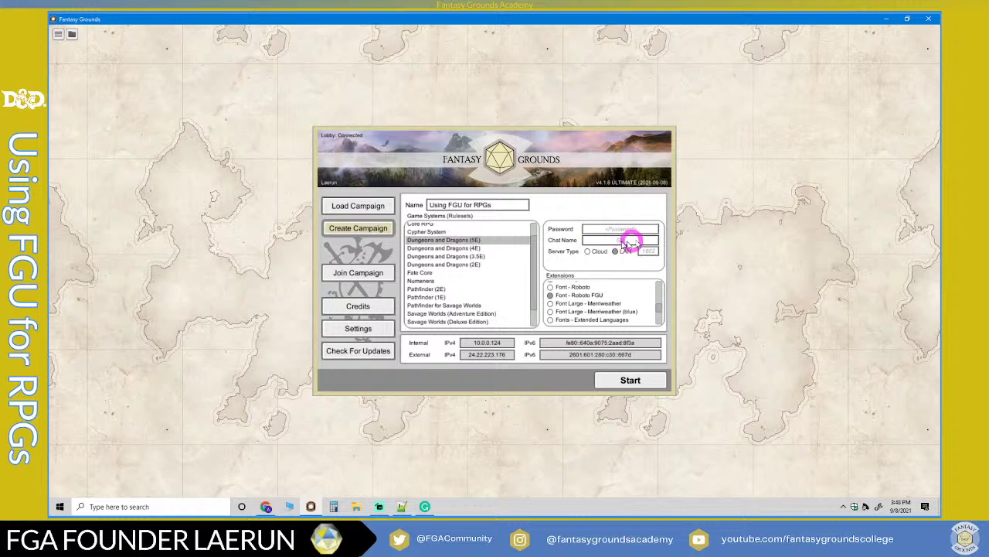
pyautogui.scroll(1, 587, 301)
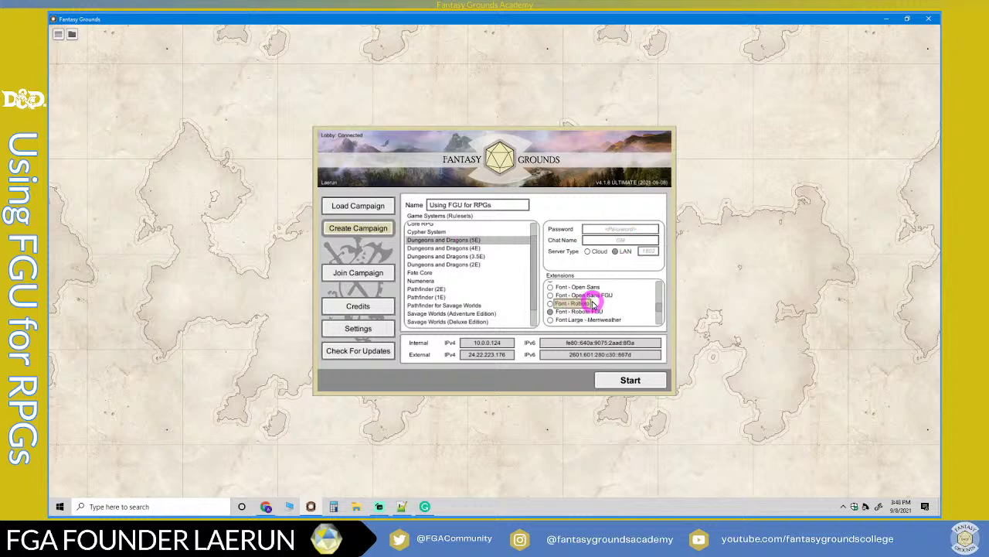
pyautogui.scroll(1, 593, 302)
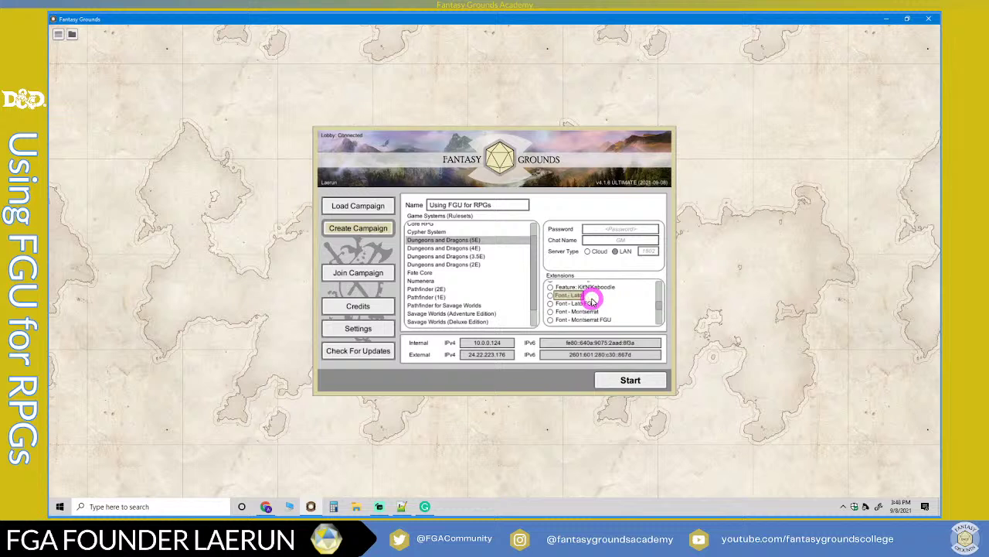
pyautogui.scroll(-1, 592, 304)
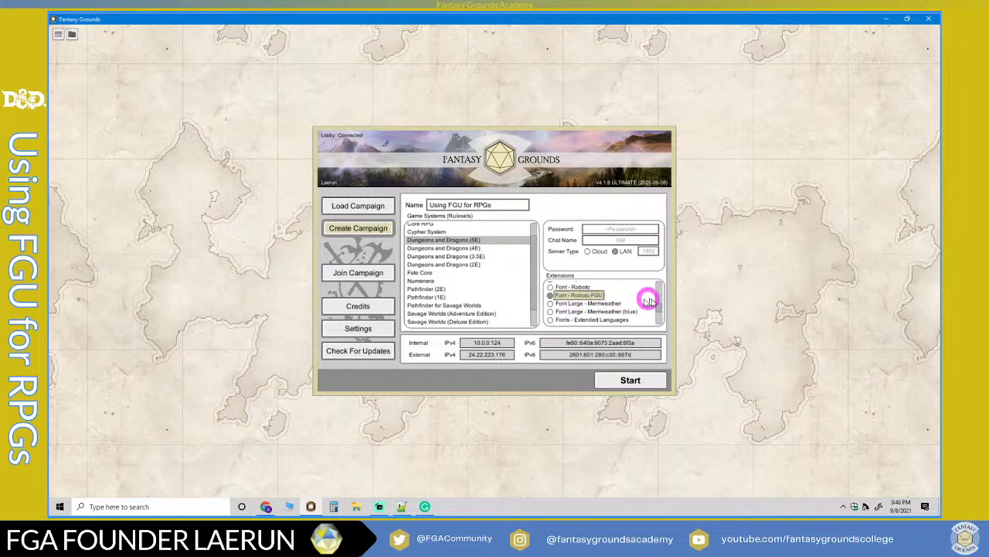
pyautogui.moveTo(658, 303); pyautogui.dragTo(566, 315)
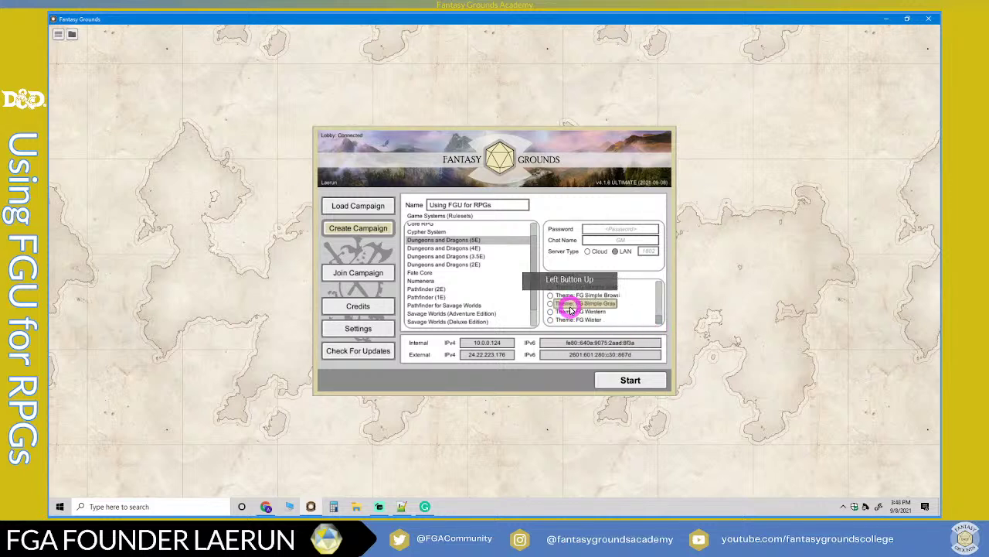
pyautogui.scroll(2, 587, 309)
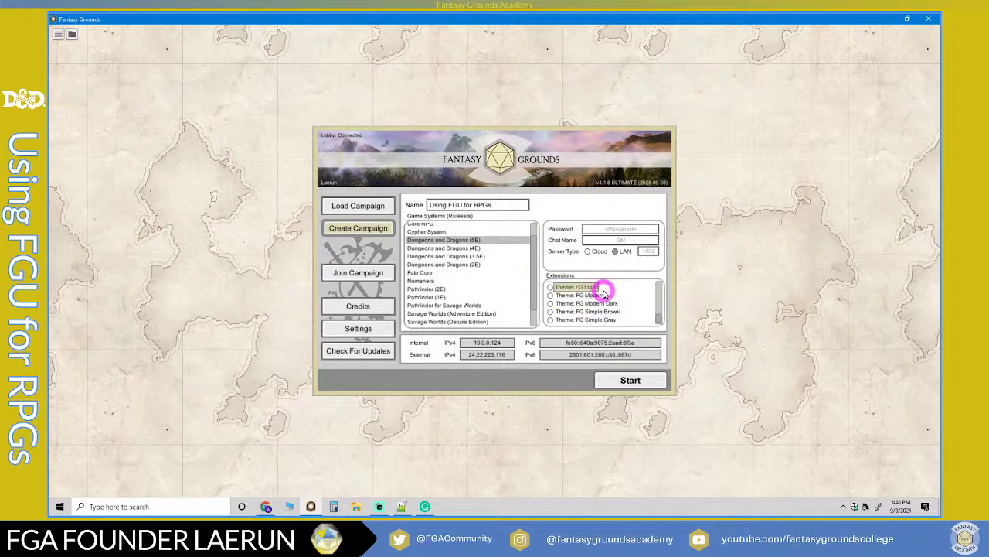
pyautogui.scroll(-3, 604, 294)
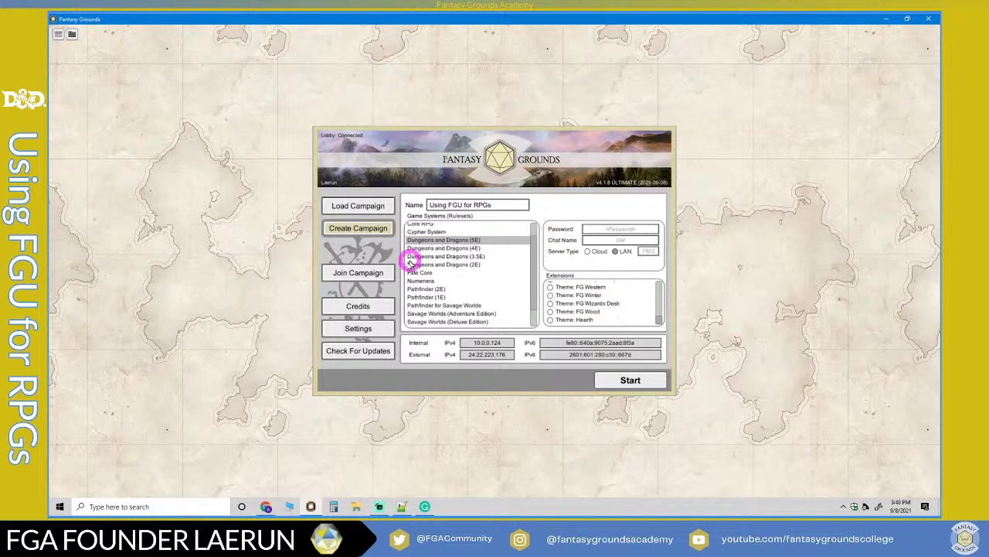
# Start the Using FGU for RPGs campaign and let it load to the Campaign Setup window.
pyautogui.click(621, 380)
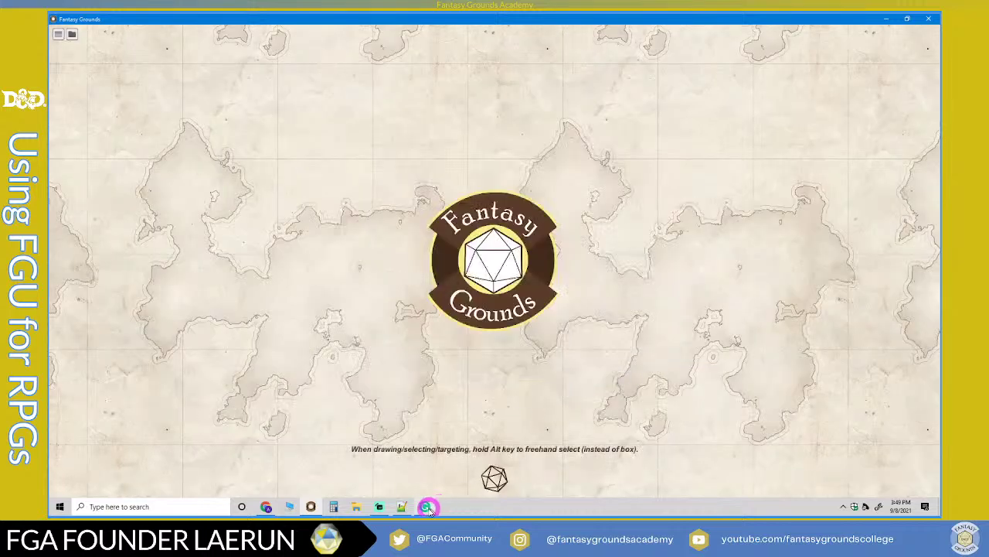
pyautogui.moveTo(428, 508)
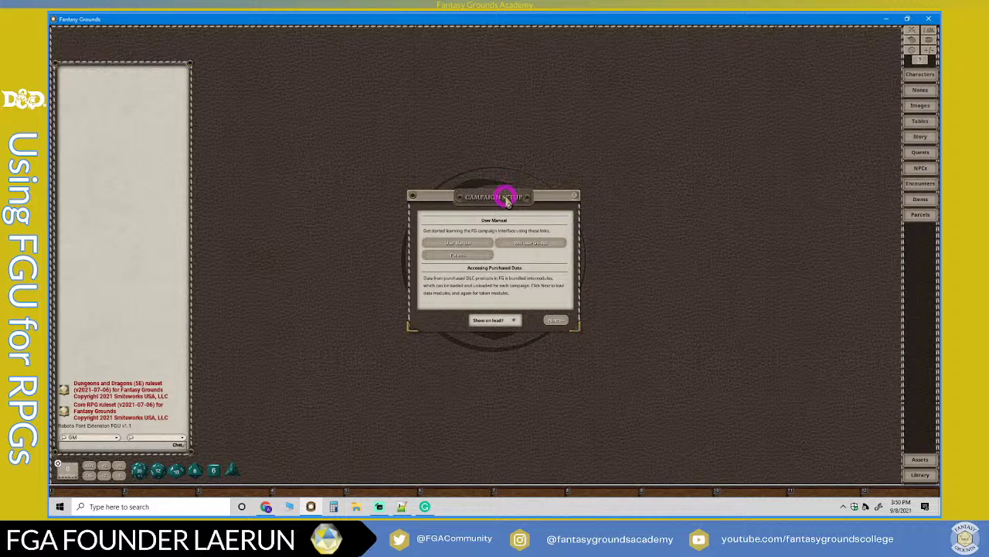
# Move the Campaign Setup window higher on the tabletop and stop it from showing on load.
pyautogui.moveTo(507, 198); pyautogui.dragTo(503, 77)
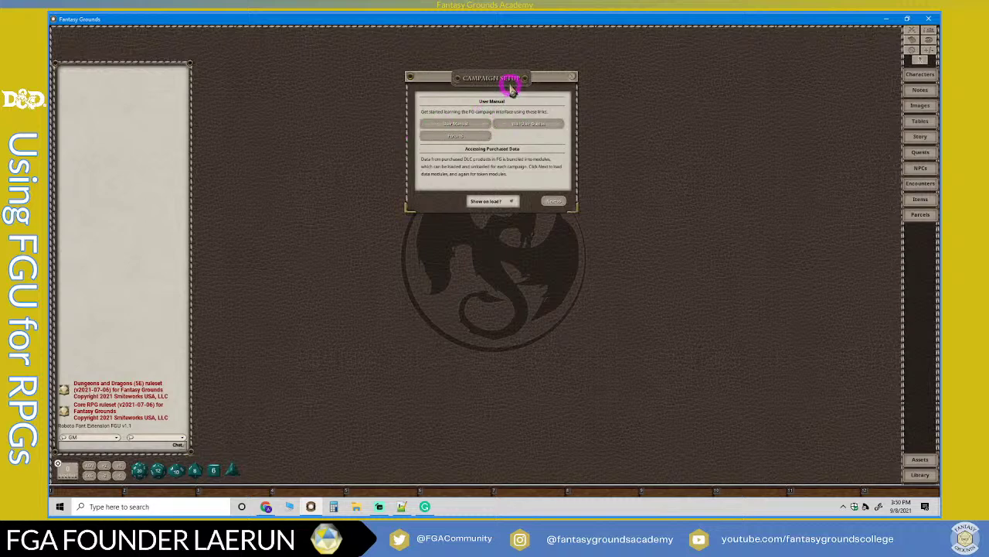
pyautogui.moveTo(510, 87); pyautogui.dragTo(513, 100)
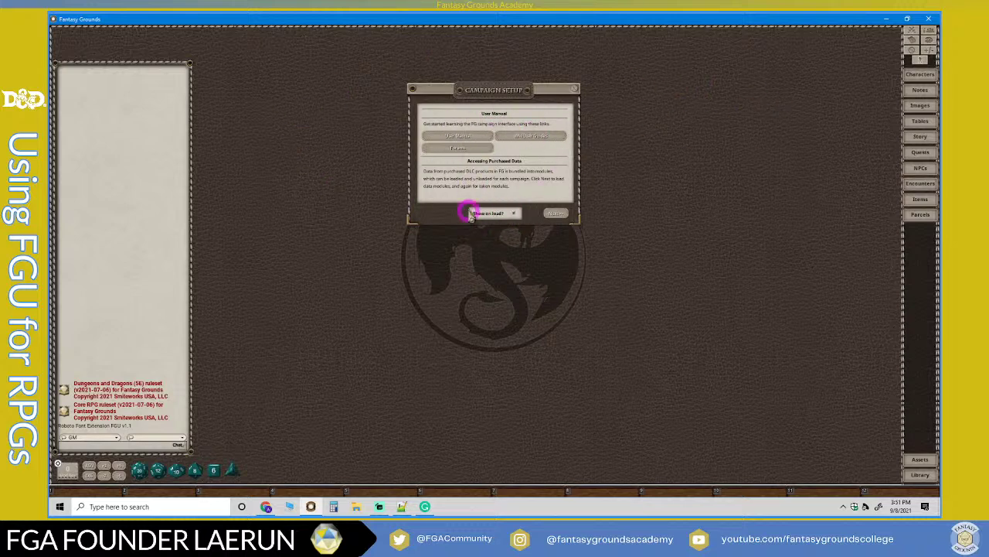
pyautogui.click(512, 214)
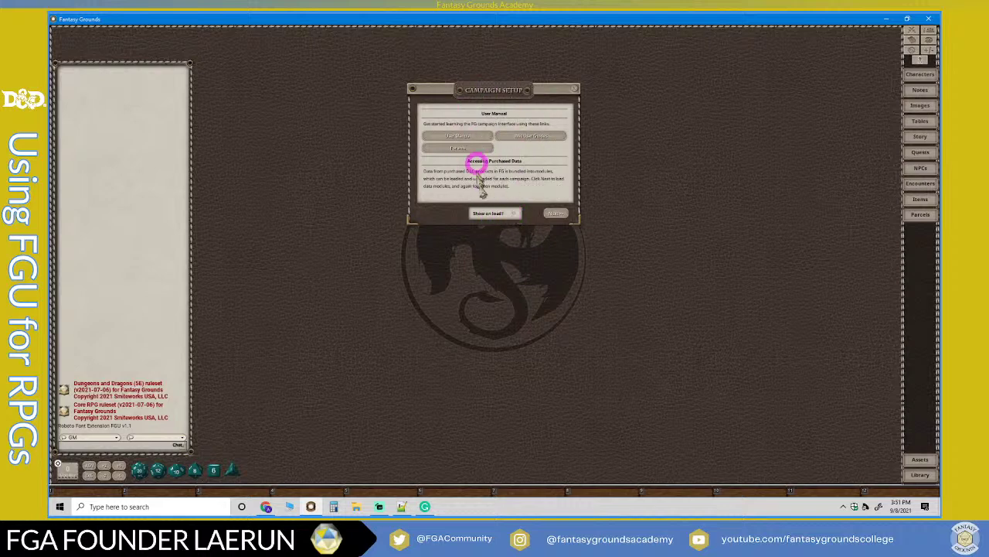
# Load the 5E - Core Rules set from the setup's Data Modules page and close the Module Set Load list.
pyautogui.click(556, 214)
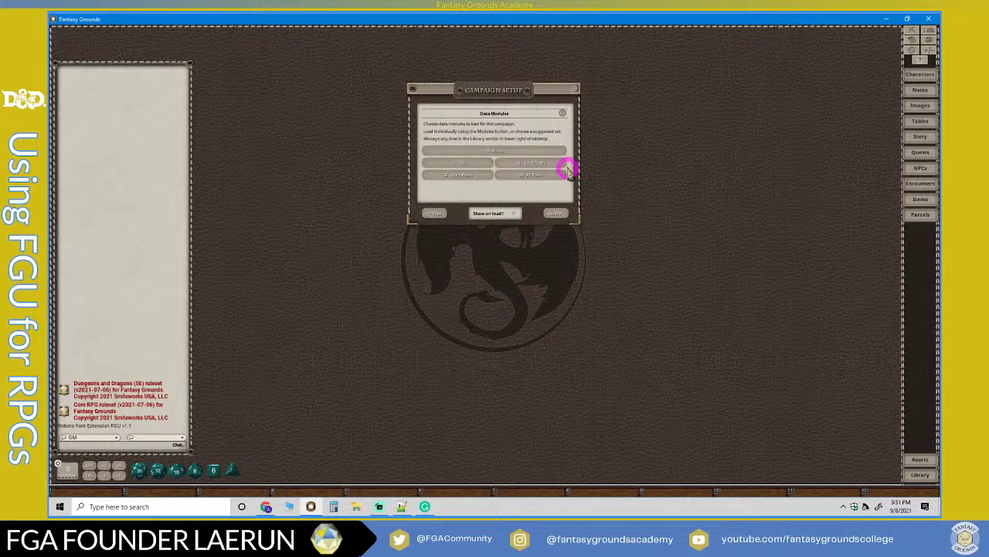
pyautogui.click(458, 178)
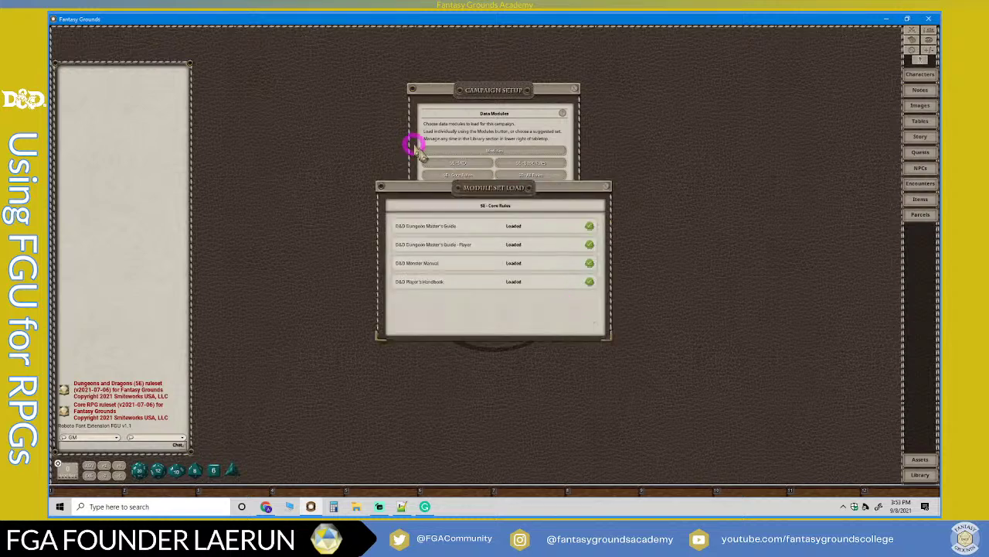
pyautogui.moveTo(468, 185); pyautogui.dragTo(701, 83)
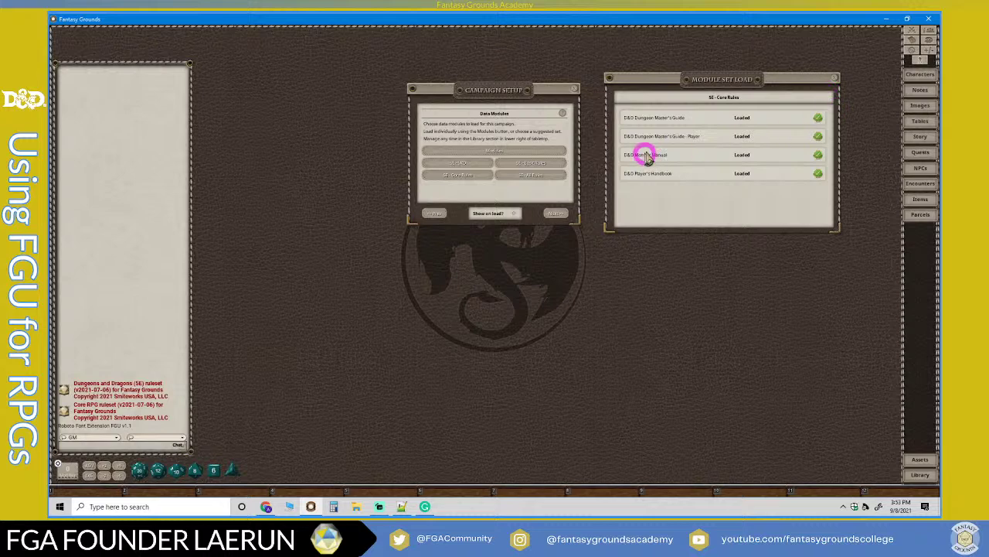
pyautogui.click(835, 79)
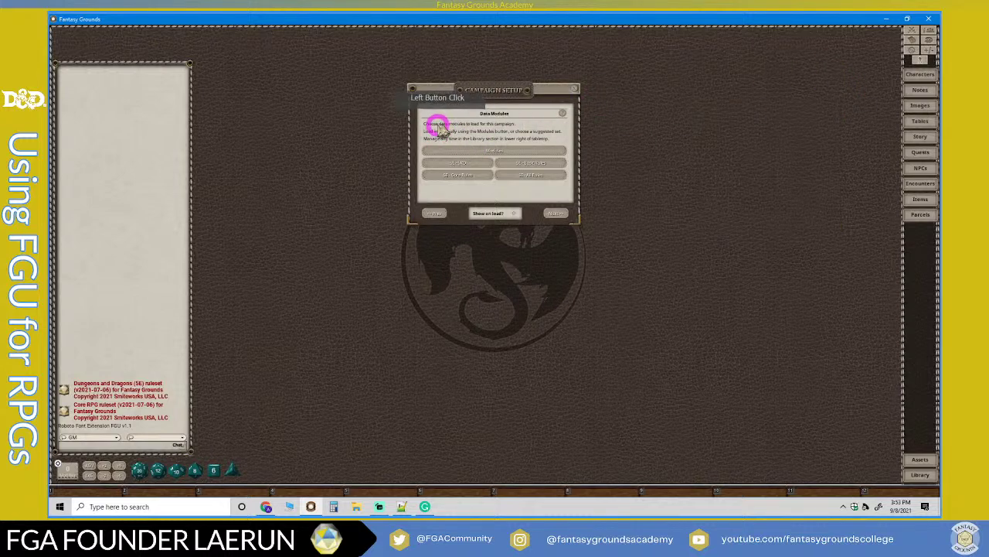
# Advance the campaign setup to its Options page, open the Options window beside it, and finish the setup.
pyautogui.click(555, 213)
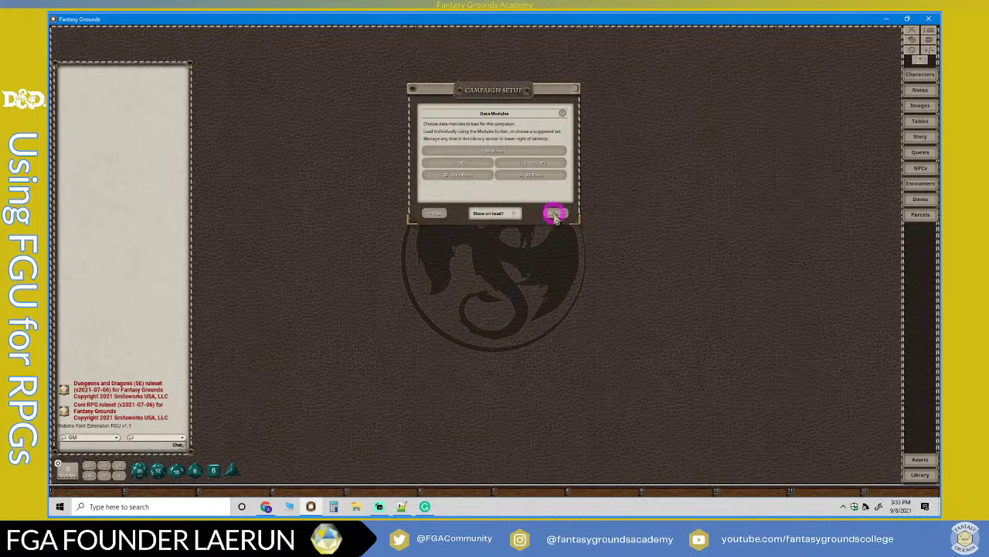
pyautogui.click(555, 214)
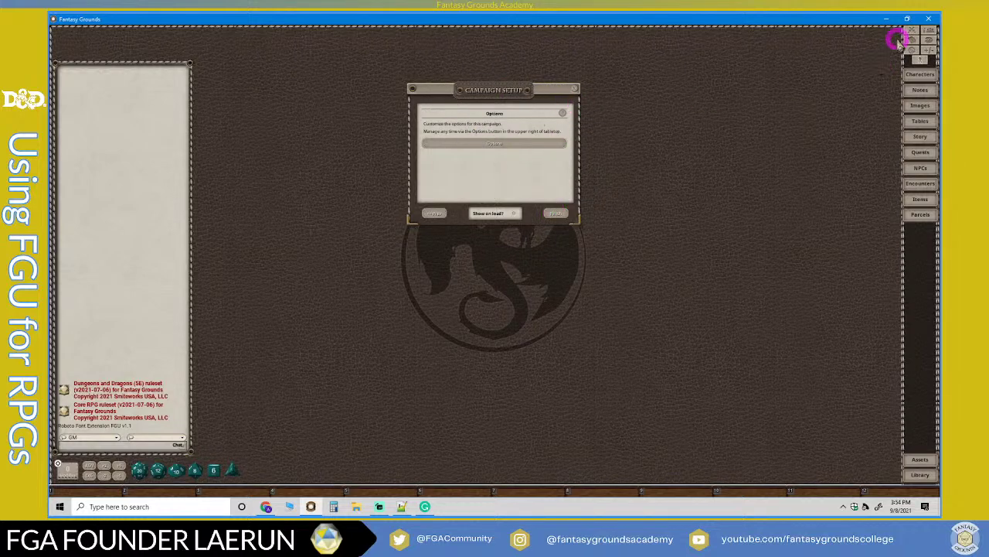
pyautogui.click(487, 147)
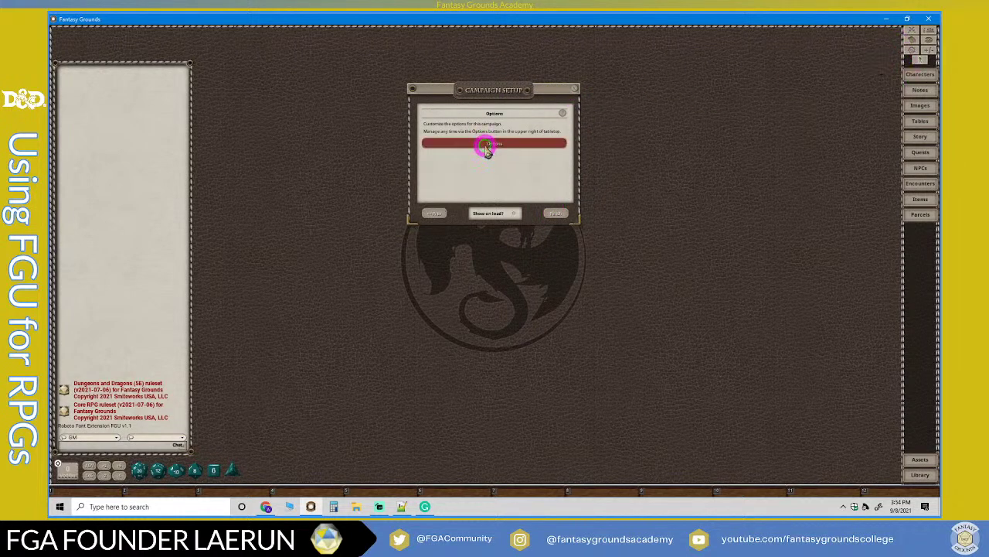
pyautogui.moveTo(497, 184); pyautogui.dragTo(739, 47)
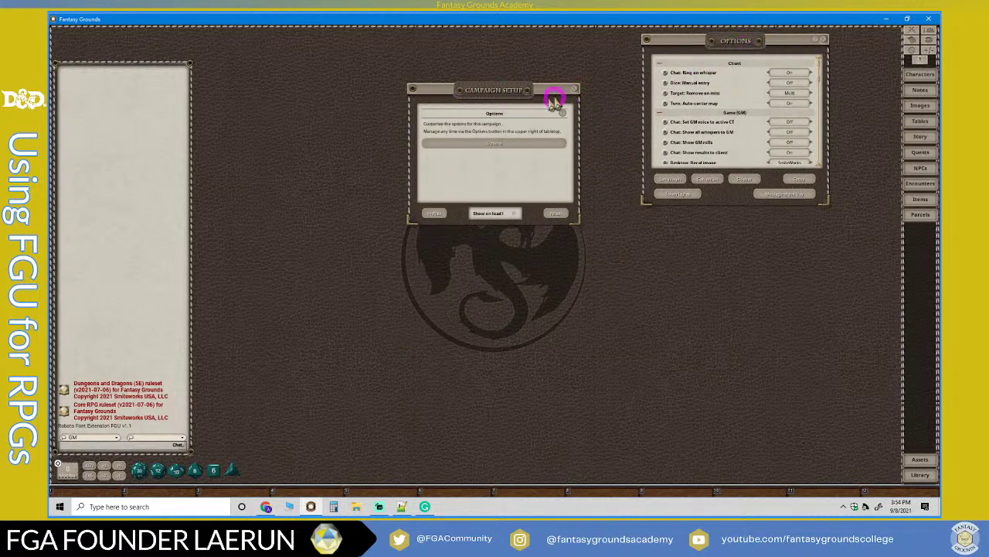
pyautogui.click(556, 214)
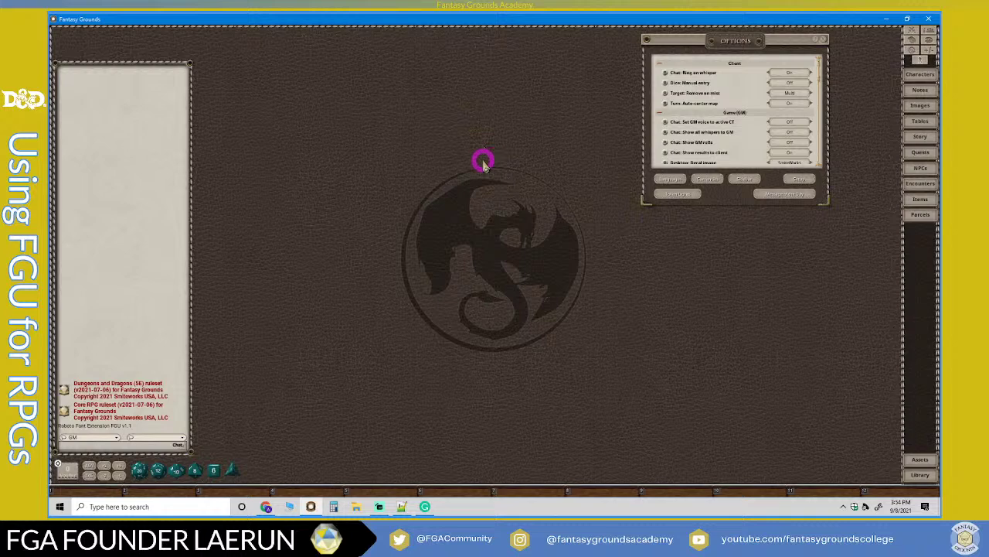
# Reopen the Campaign Setup window from the Options window and close it again.
pyautogui.click(799, 179)
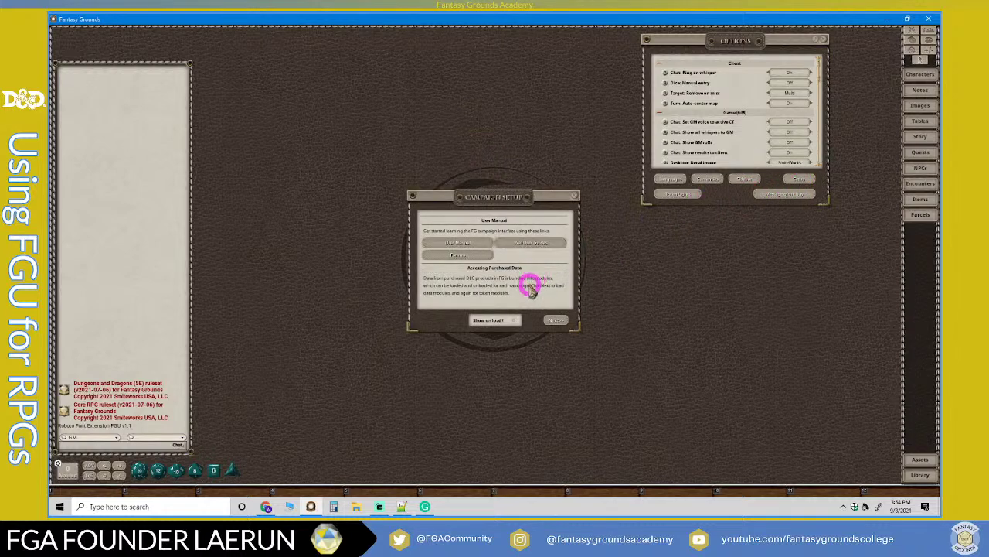
pyautogui.click(569, 200)
pyautogui.click(735, 72)
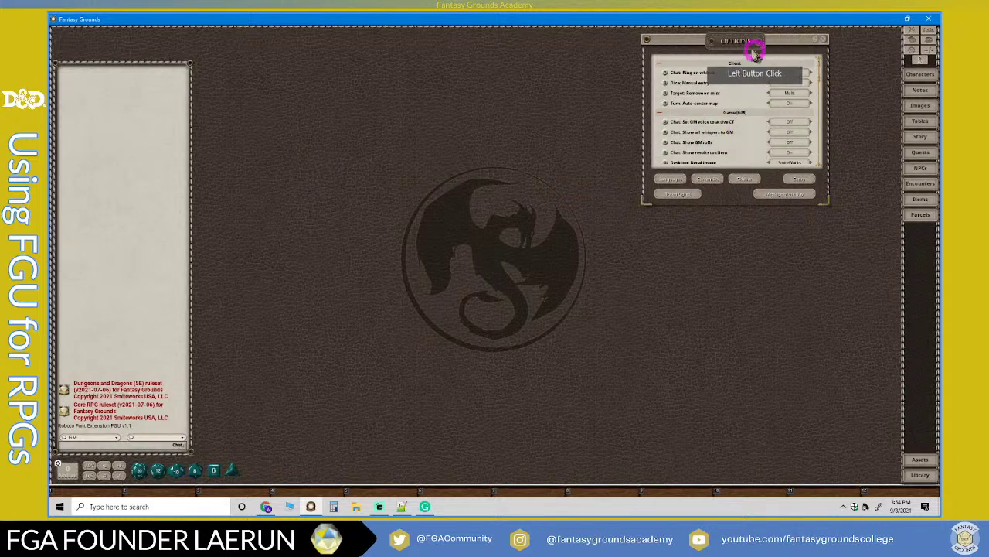
# Set the Desktop: Decal image option to Custom in the Game (GM) options.
pyautogui.moveTo(751, 48); pyautogui.dragTo(783, 66)
pyautogui.scroll(-5, 776, 170)
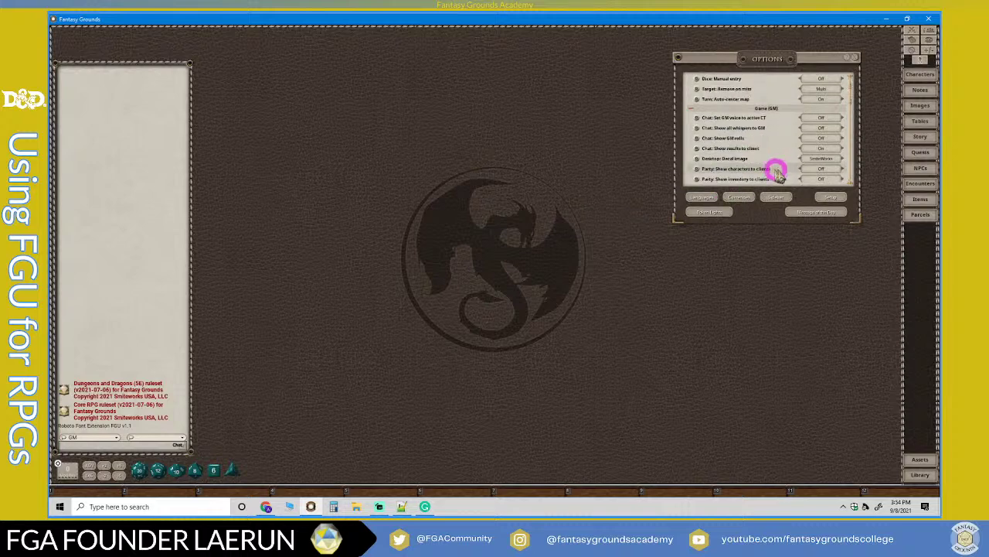
pyautogui.scroll(-6, 780, 172)
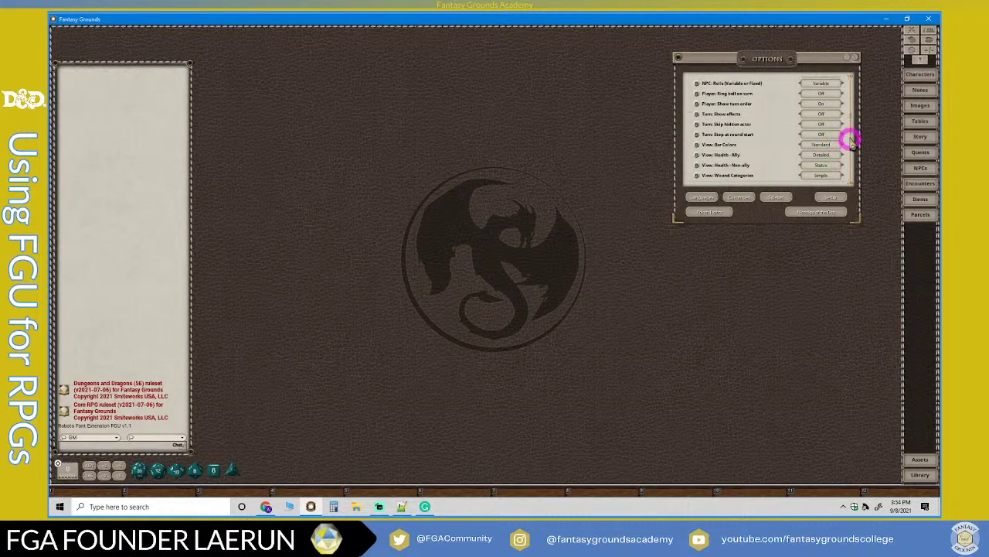
pyautogui.moveTo(849, 132); pyautogui.dragTo(850, 82)
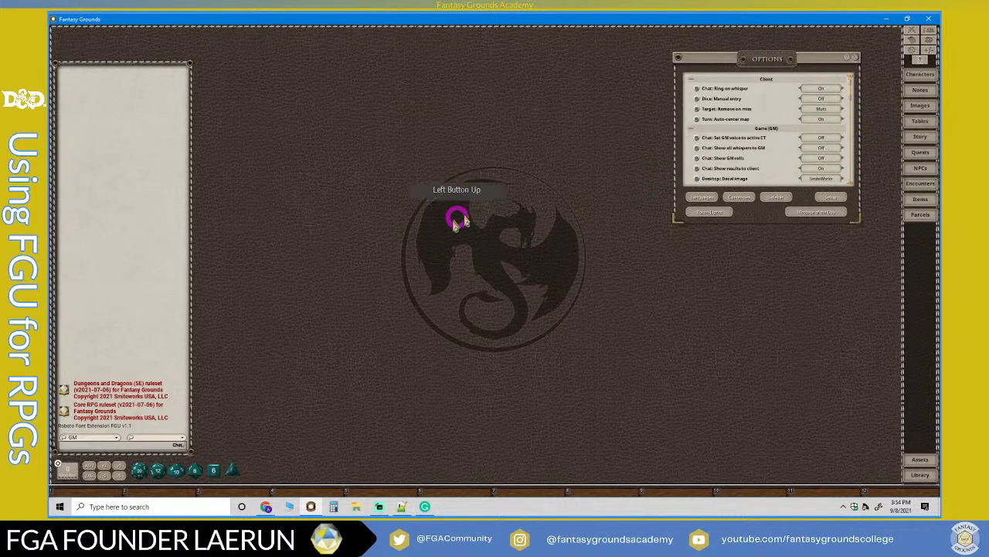
pyautogui.scroll(-2, 837, 151)
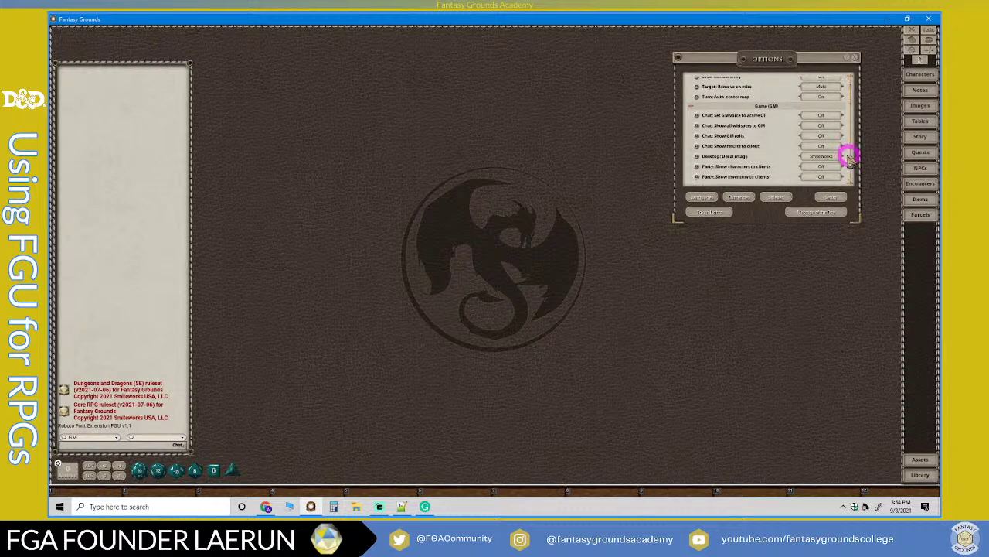
pyautogui.click(836, 159)
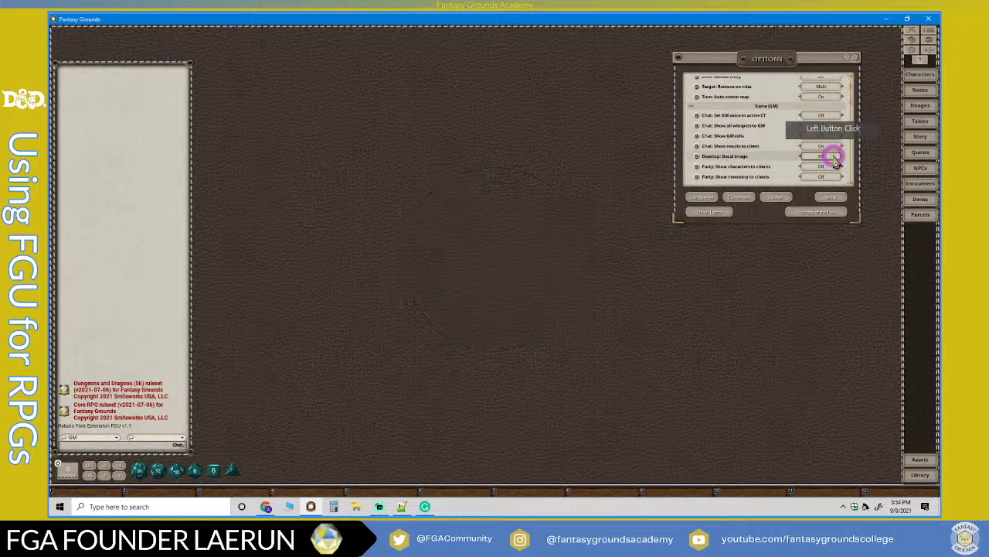
pyautogui.click(836, 159)
pyautogui.click(836, 158)
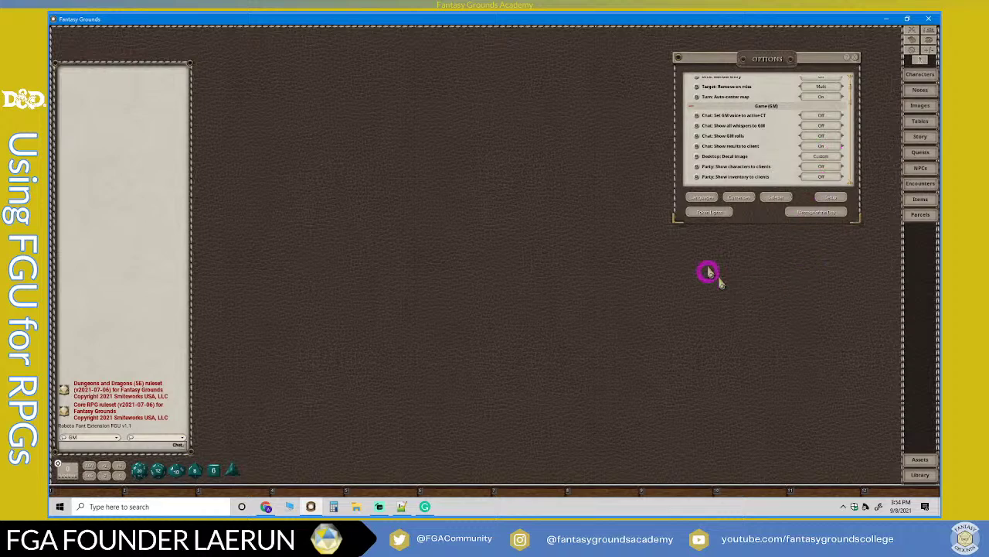
# Open and enlarge the Assets window, and go to the FGC Logos folder within the Data image assets.
pyautogui.click(917, 462)
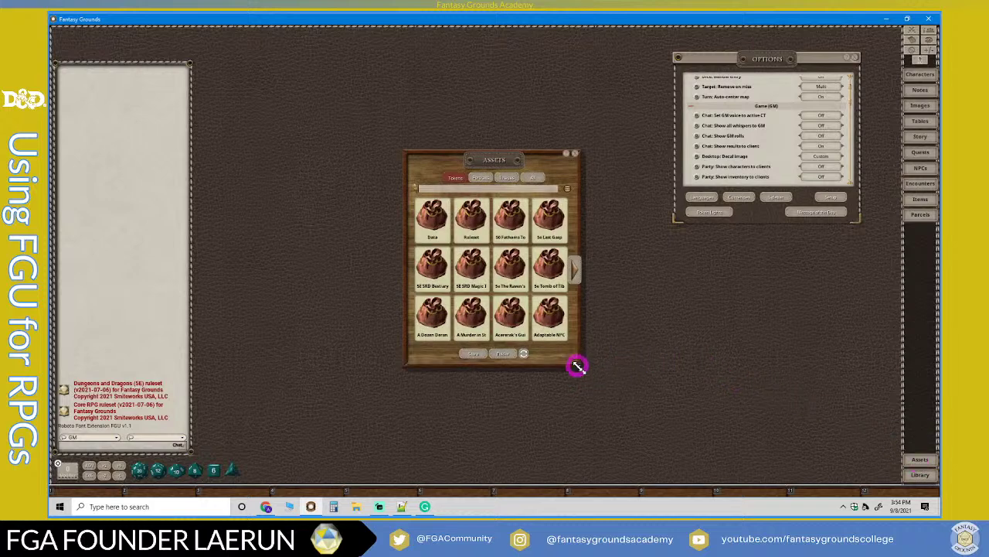
pyautogui.moveTo(585, 369); pyautogui.dragTo(680, 392)
pyautogui.moveTo(559, 159); pyautogui.dragTo(498, 97)
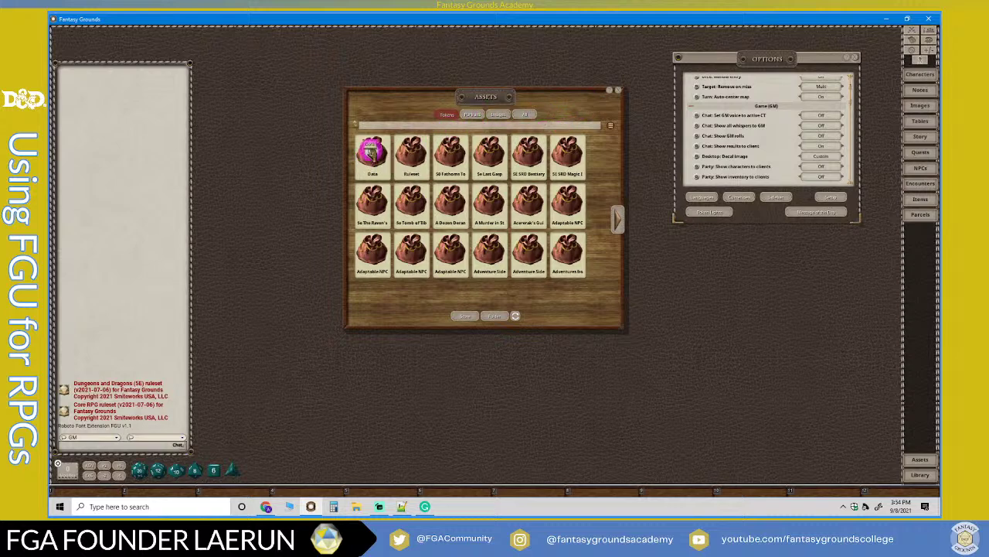
pyautogui.click(501, 114)
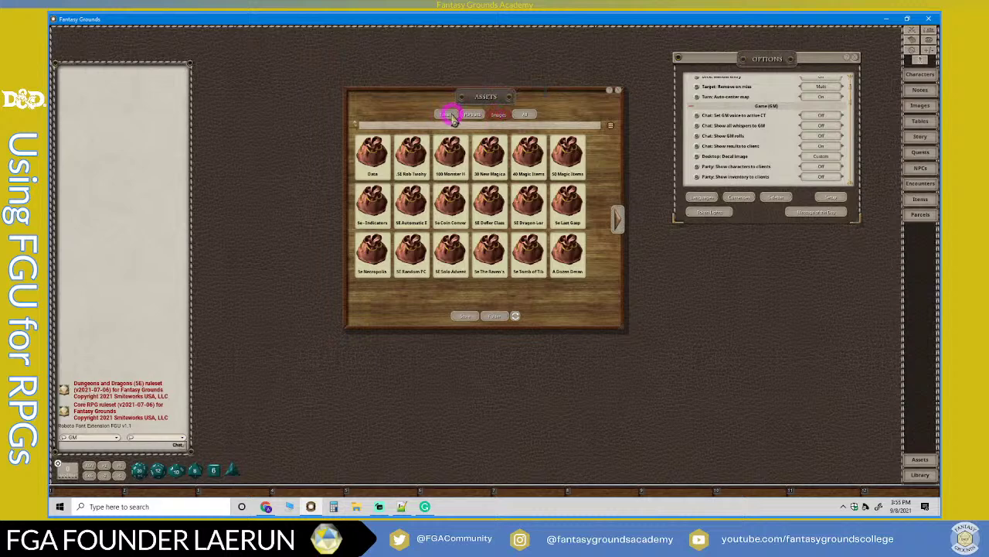
pyautogui.doubleClick(371, 152)
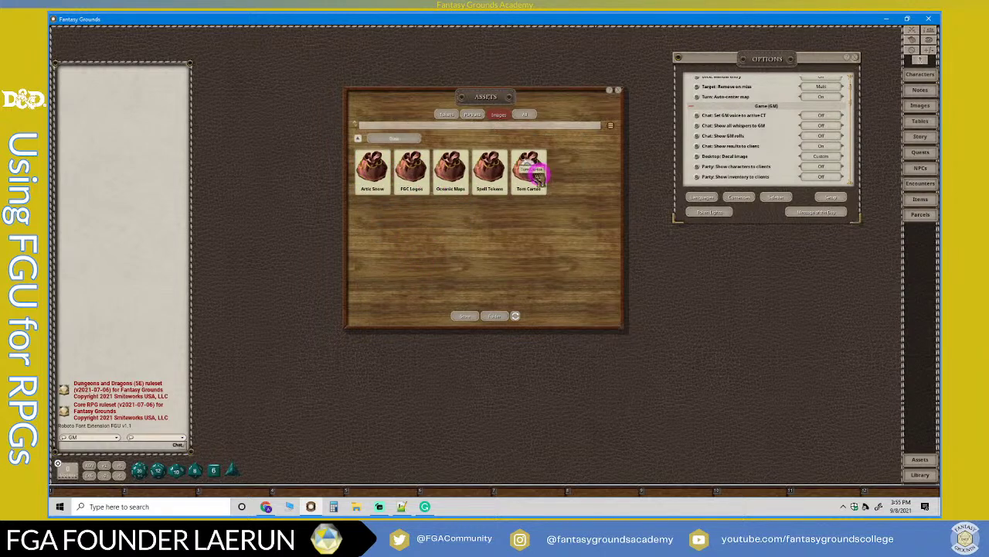
pyautogui.doubleClick(398, 170)
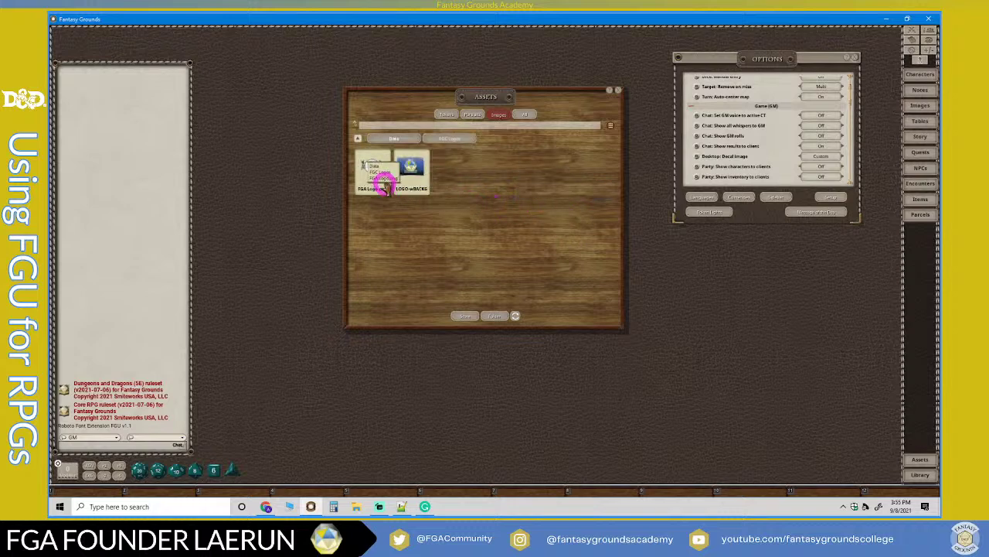
# Preview FGA Logo.png, set it as the tabletop's custom decal, and close the Assets window.
pyautogui.moveTo(489, 97); pyautogui.dragTo(347, 54)
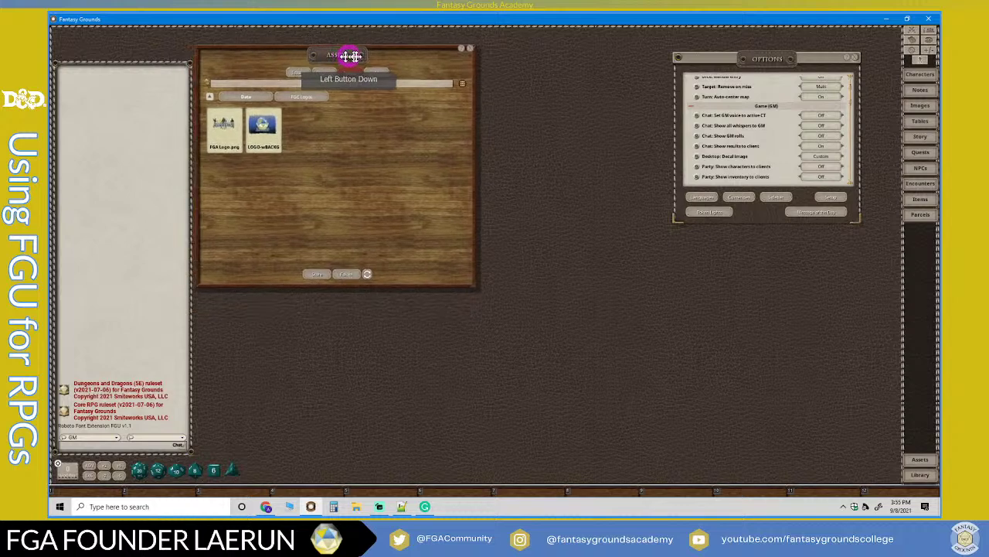
pyautogui.doubleClick(234, 130)
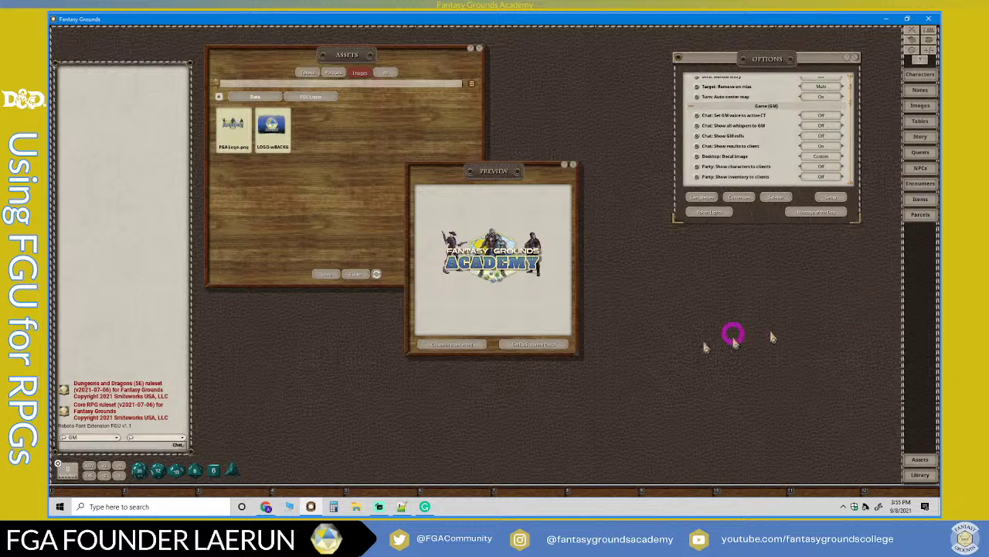
pyautogui.click(536, 344)
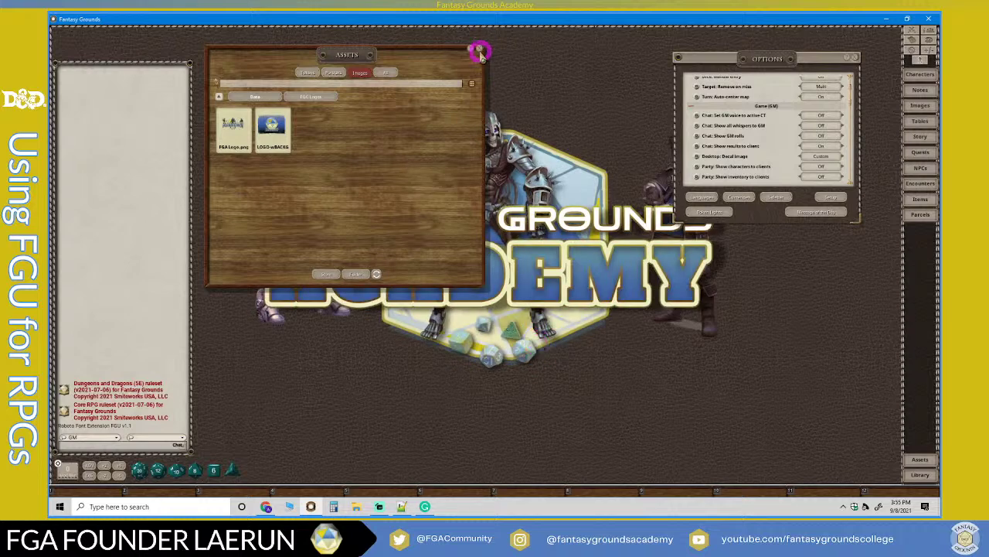
pyautogui.click(479, 51)
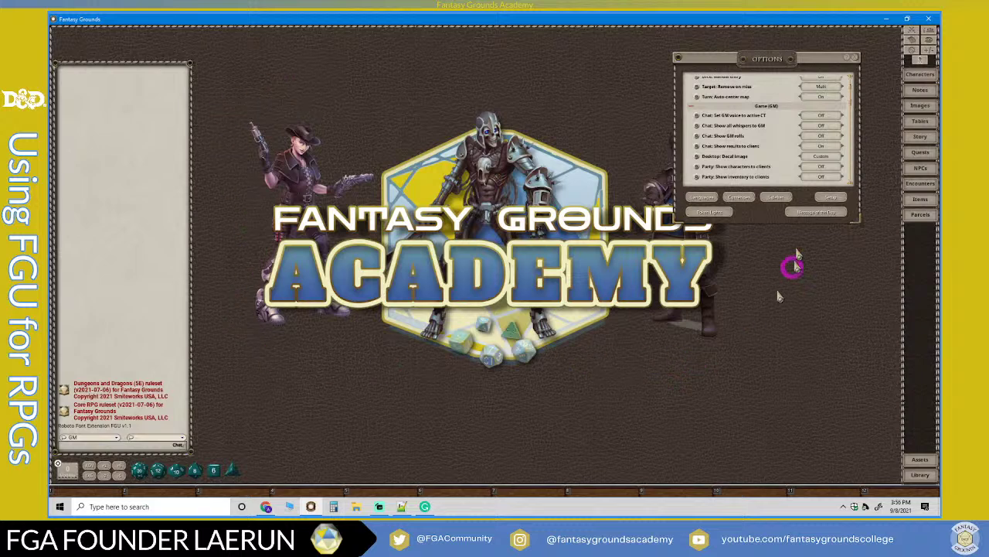
# Cycle the Desktop: Decal image option through Off and SmiteWorks and back to Custom to compare the decals.
pyautogui.moveTo(763, 59); pyautogui.dragTo(690, 118)
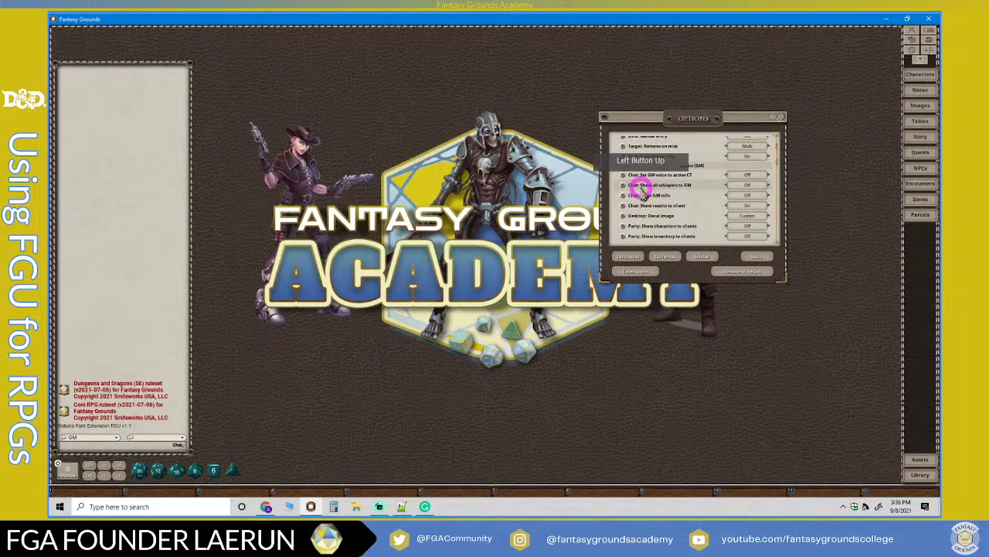
pyautogui.scroll(2, 729, 177)
pyautogui.scroll(-2, 762, 217)
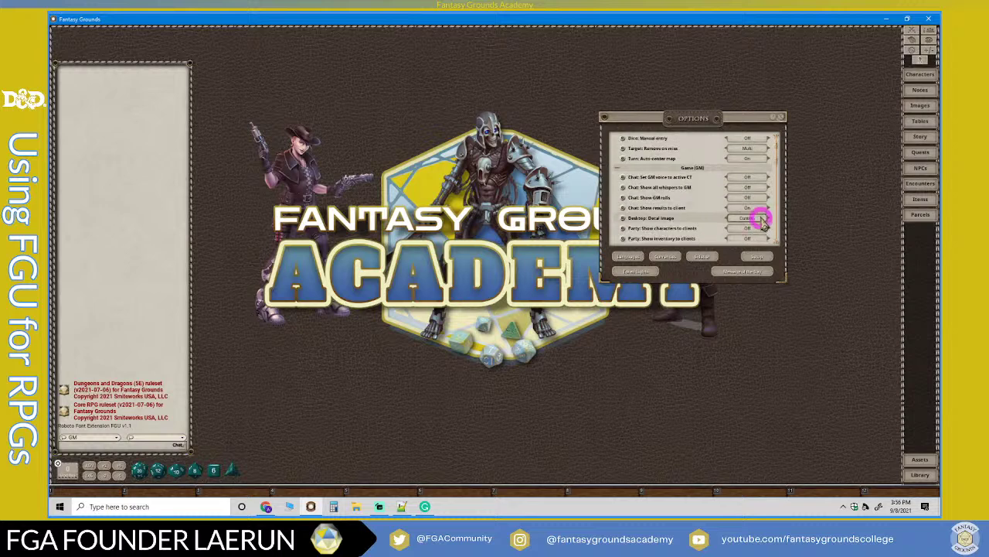
pyautogui.click(760, 219)
pyautogui.click(760, 220)
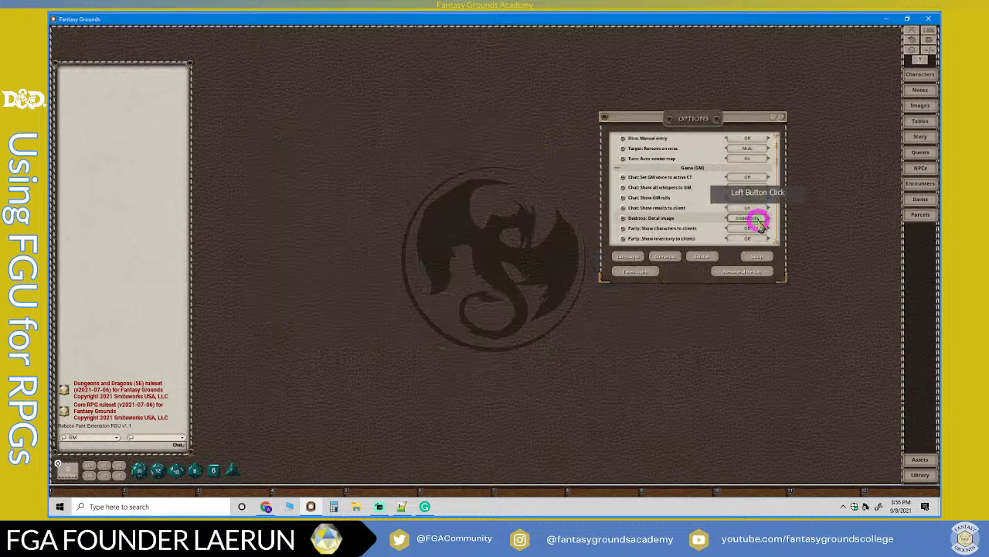
pyautogui.click(759, 220)
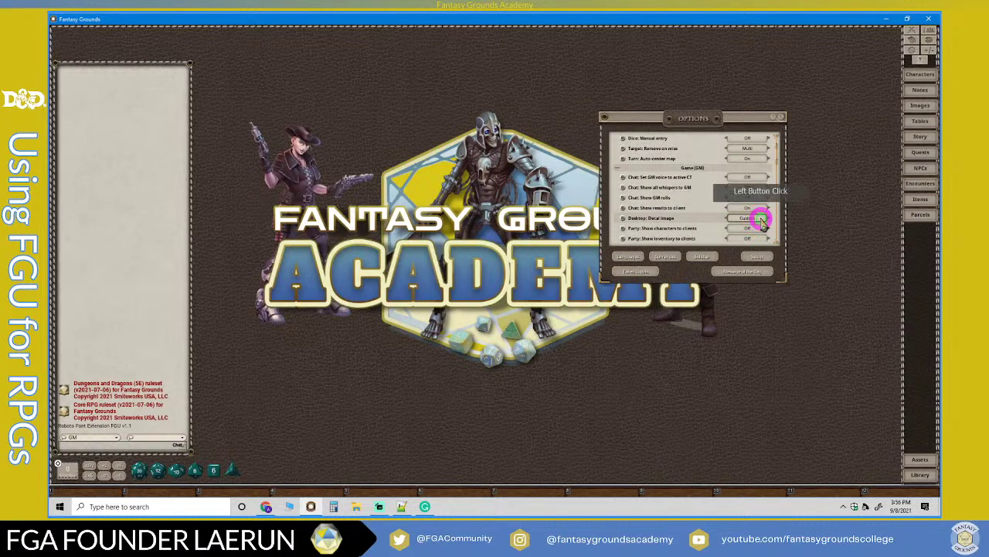
pyautogui.click(759, 220)
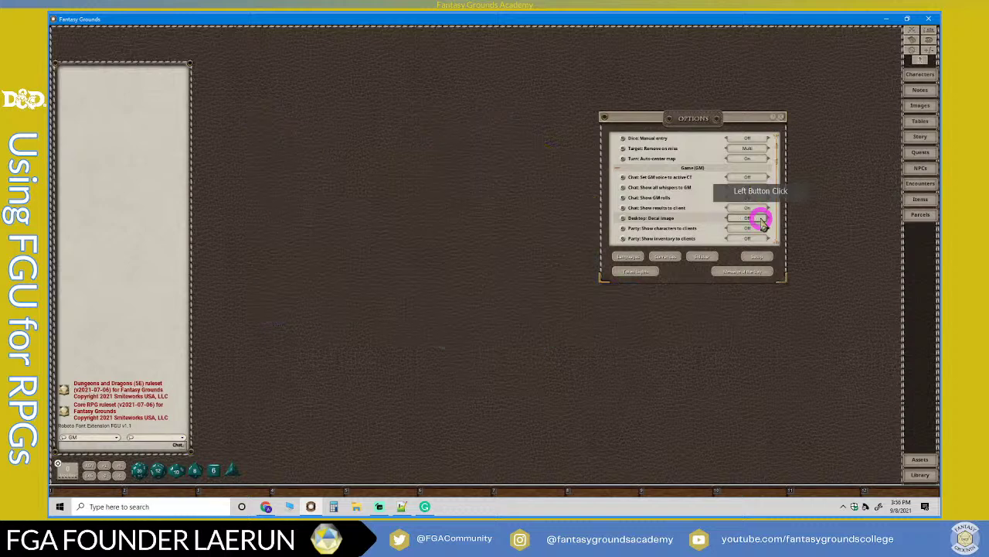
pyautogui.click(759, 219)
pyautogui.click(759, 218)
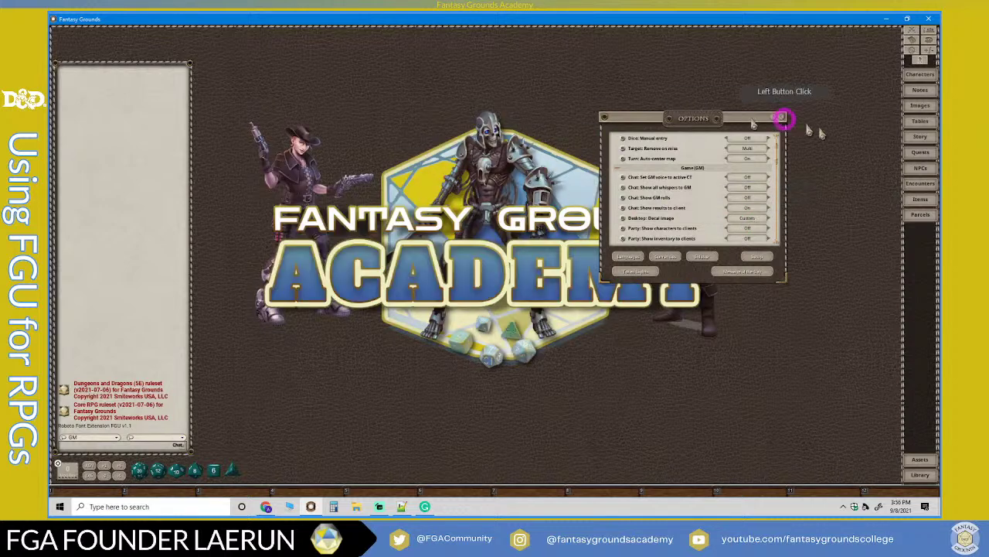
# Open the Message of the Day from the Options window, place it beside the options, and activate its text area.
pyautogui.scroll(-2, 663, 232)
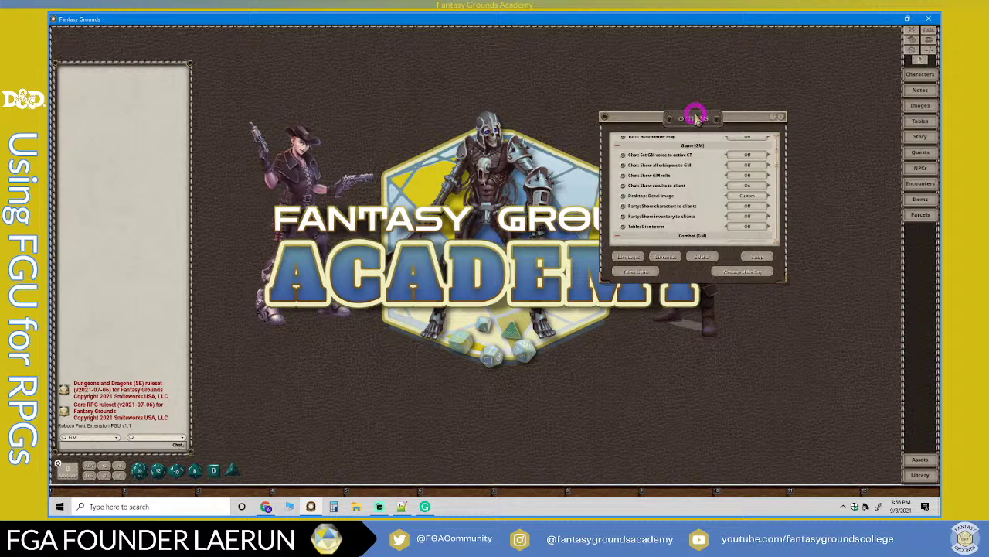
pyautogui.moveTo(698, 115); pyautogui.dragTo(790, 49)
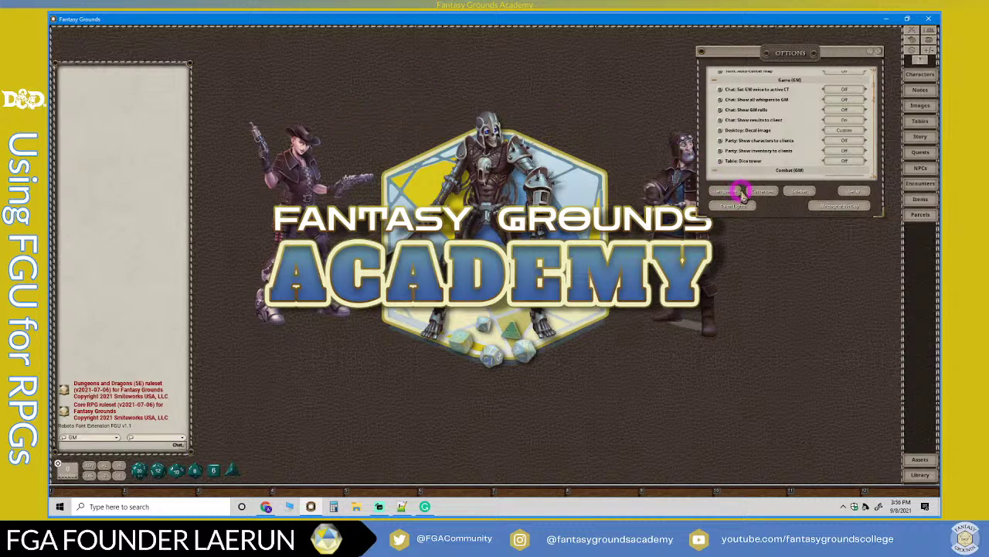
pyautogui.click(839, 207)
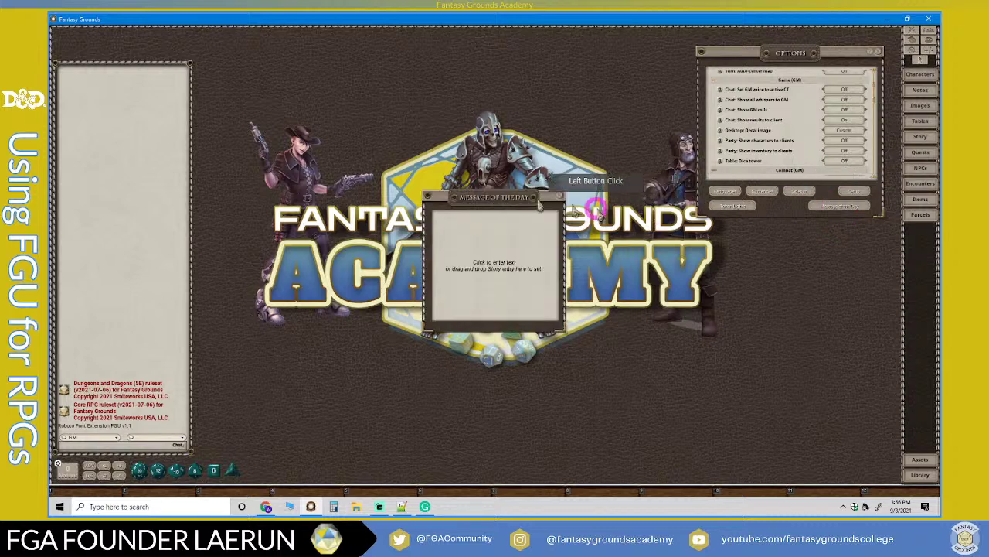
pyautogui.moveTo(487, 197); pyautogui.dragTo(588, 43)
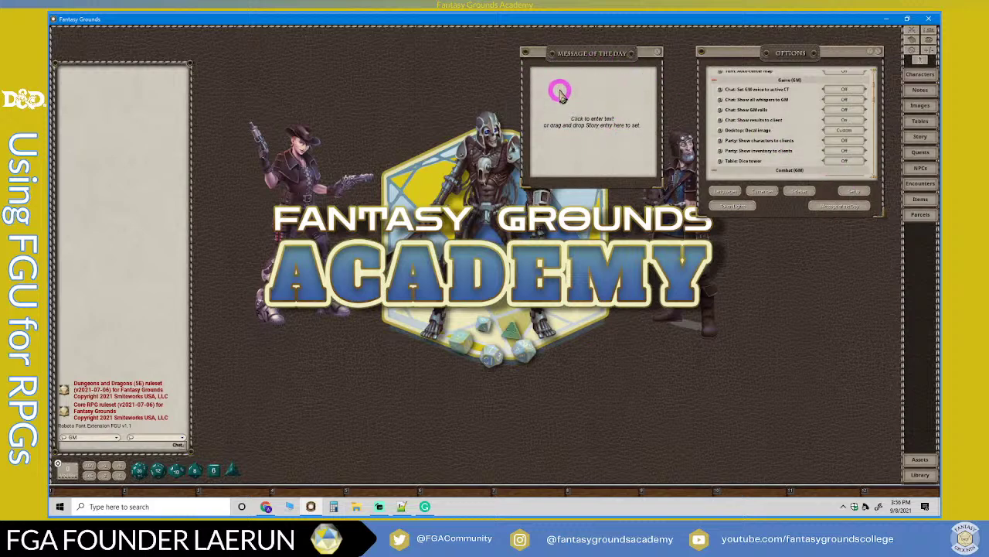
pyautogui.click(626, 96)
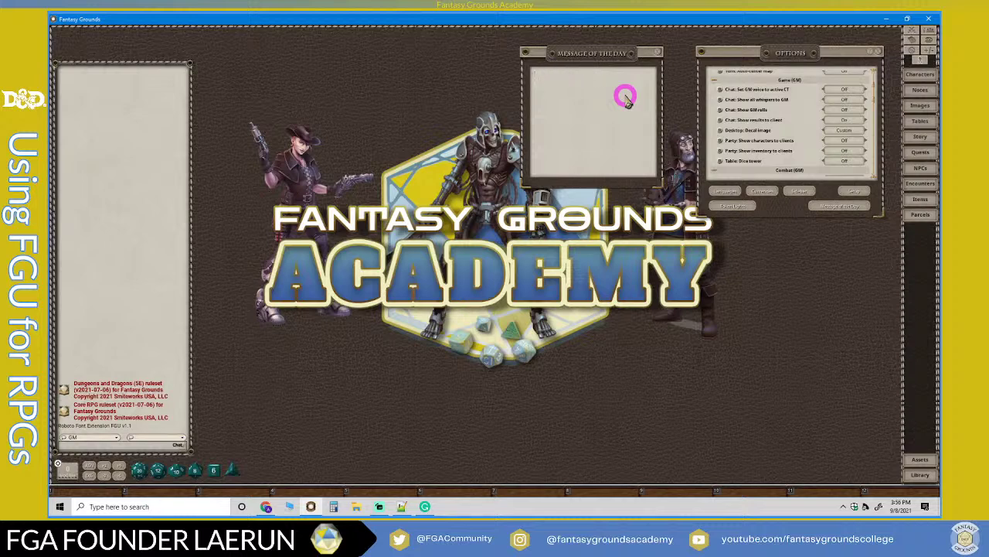
# Open and close the Character Selection window, and close the Message of the Day without entering any text.
pyautogui.moveTo(913, 89); pyautogui.dragTo(586, 209)
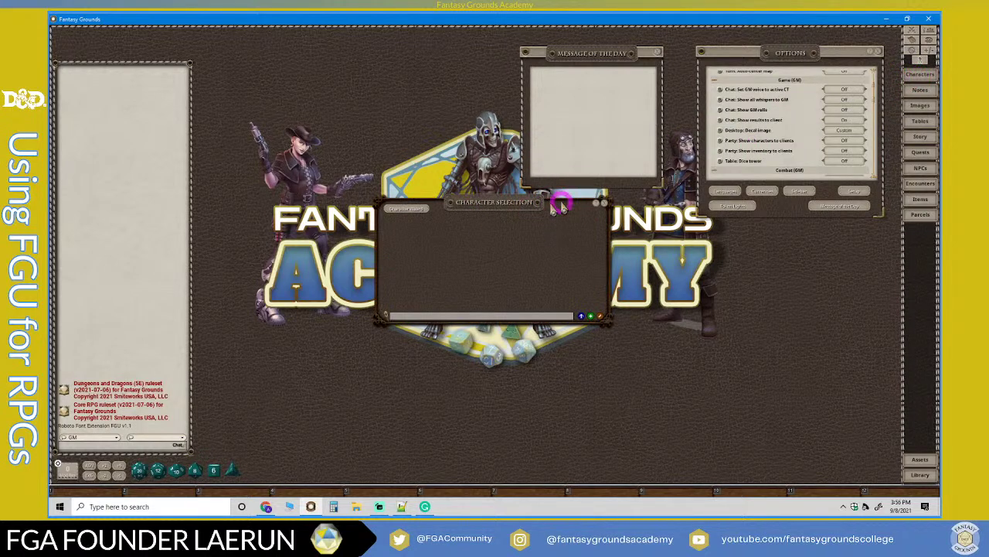
pyautogui.click(603, 206)
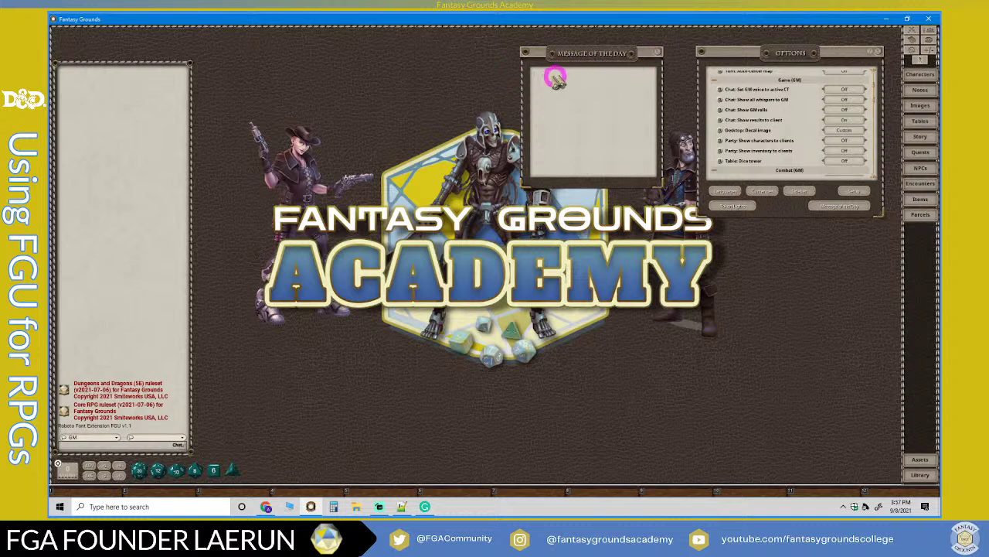
pyautogui.click(661, 54)
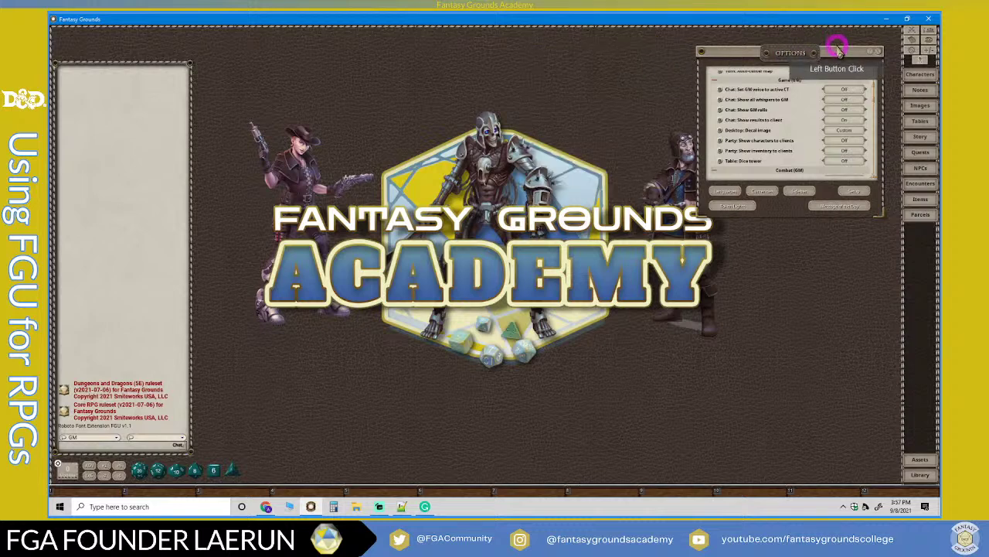
# Briefly open and close the Parcels list and the Character Selection window from the sidebar.
pyautogui.moveTo(804, 53); pyautogui.dragTo(720, 62)
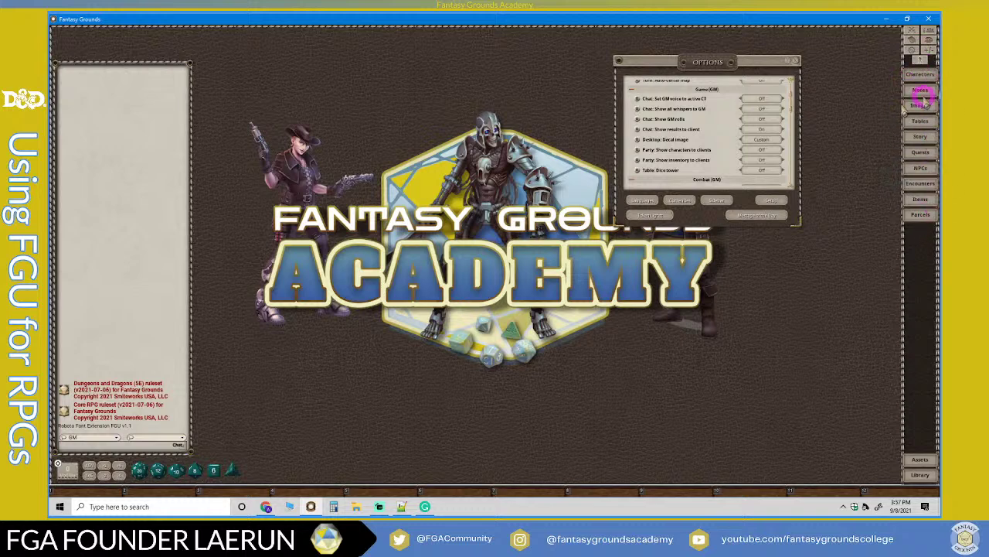
pyautogui.click(920, 215)
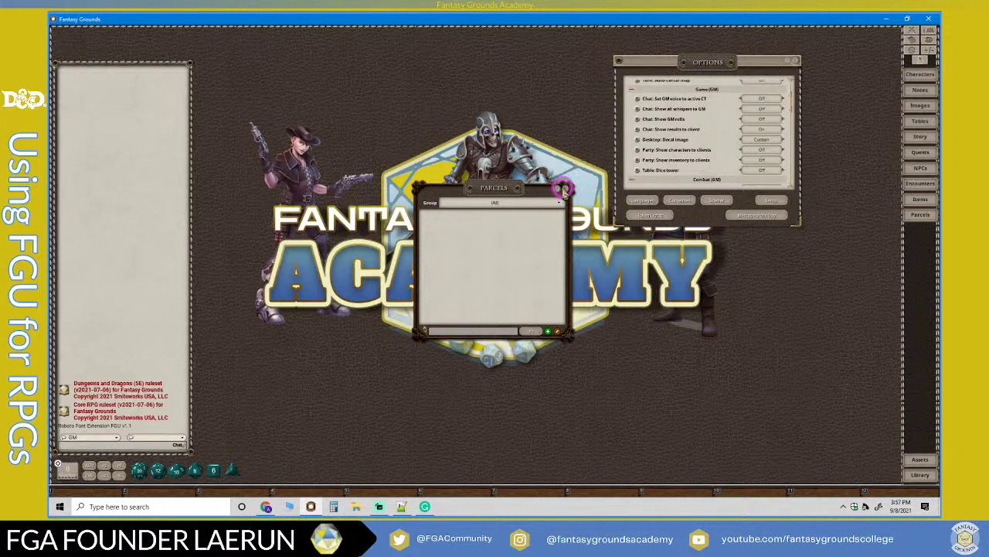
pyautogui.click(564, 185)
pyautogui.click(920, 74)
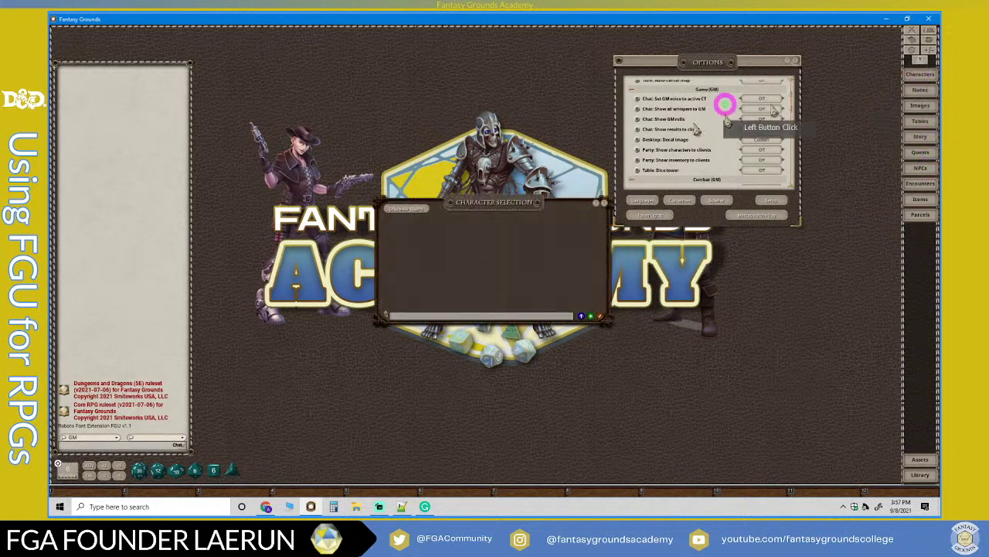
pyautogui.click(601, 203)
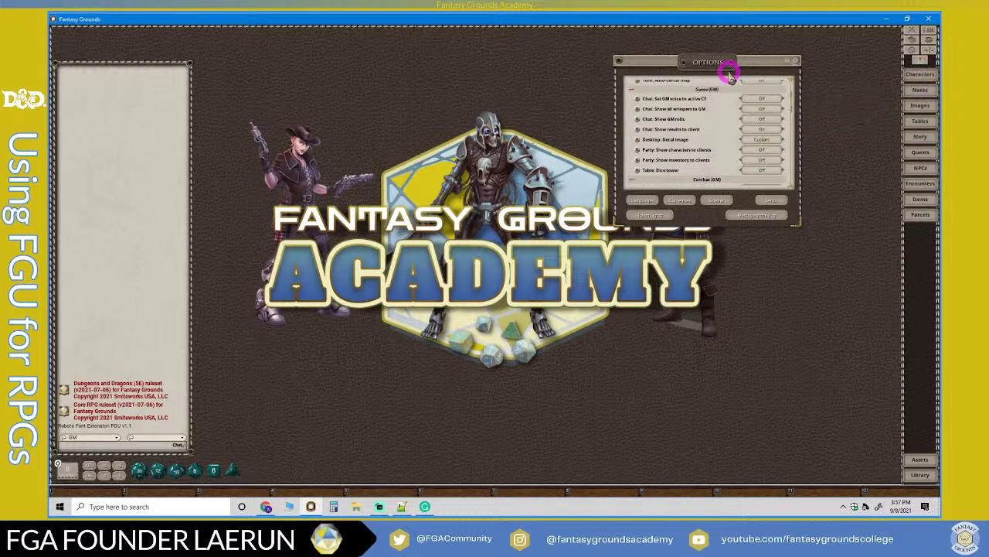
# Open the Sidebar configuration window from the options, place it near the sidebar, and close the Options window.
pyautogui.moveTo(712, 64); pyautogui.dragTo(627, 61)
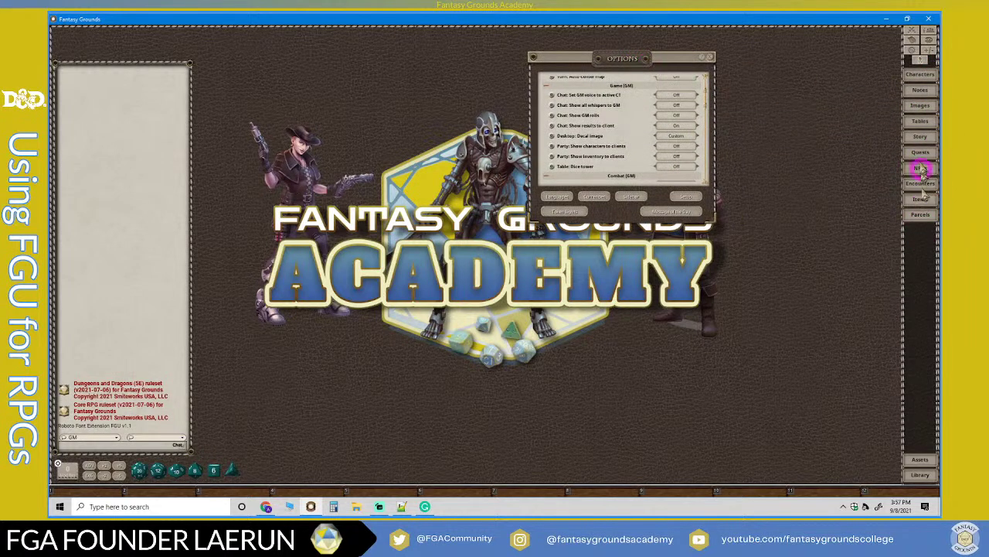
pyautogui.click(627, 199)
pyautogui.moveTo(510, 193); pyautogui.dragTo(757, 64)
pyautogui.click(710, 57)
pyautogui.moveTo(812, 99); pyautogui.dragTo(809, 57)
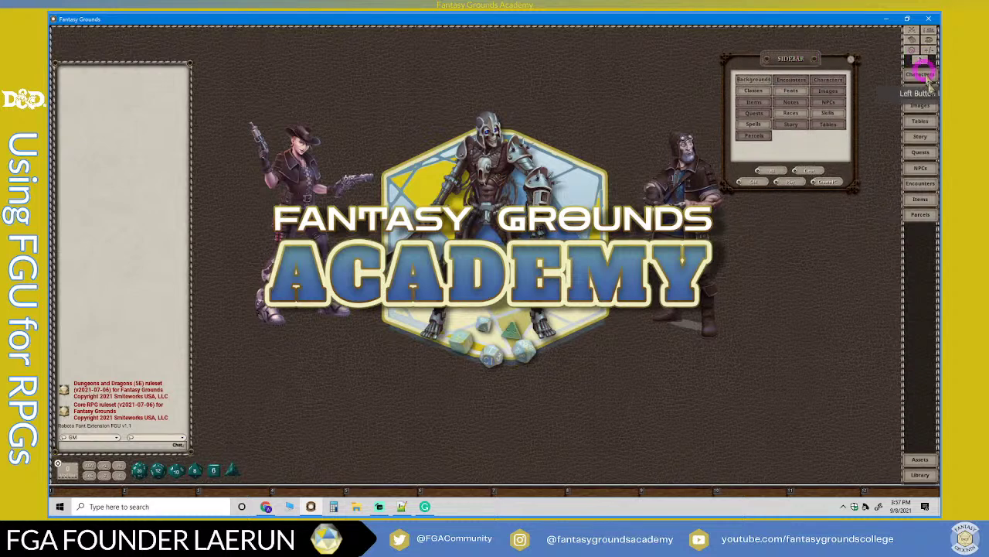
# Clear all sidebar buttons and compare the All, GM, Play and Create sidebar presets.
pyautogui.click(806, 170)
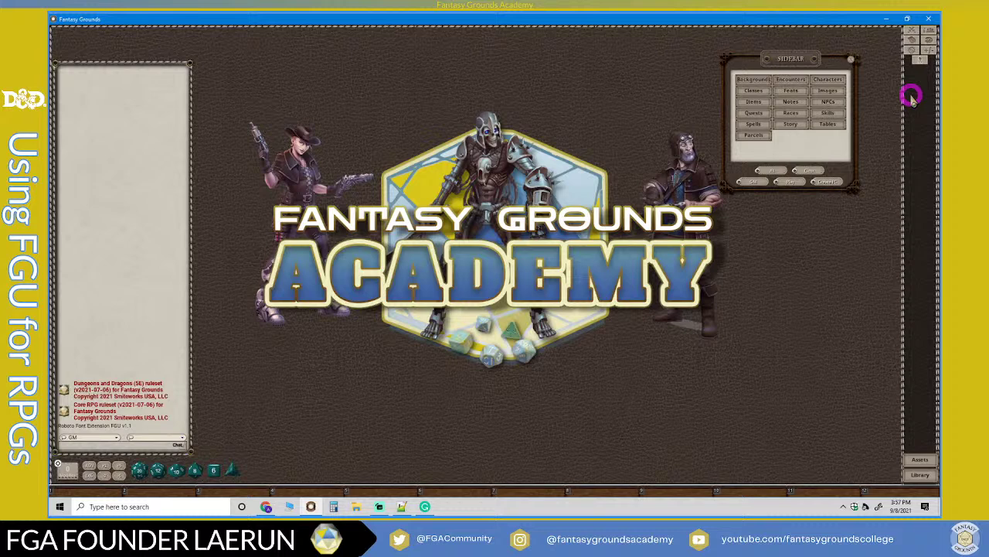
pyautogui.click(775, 171)
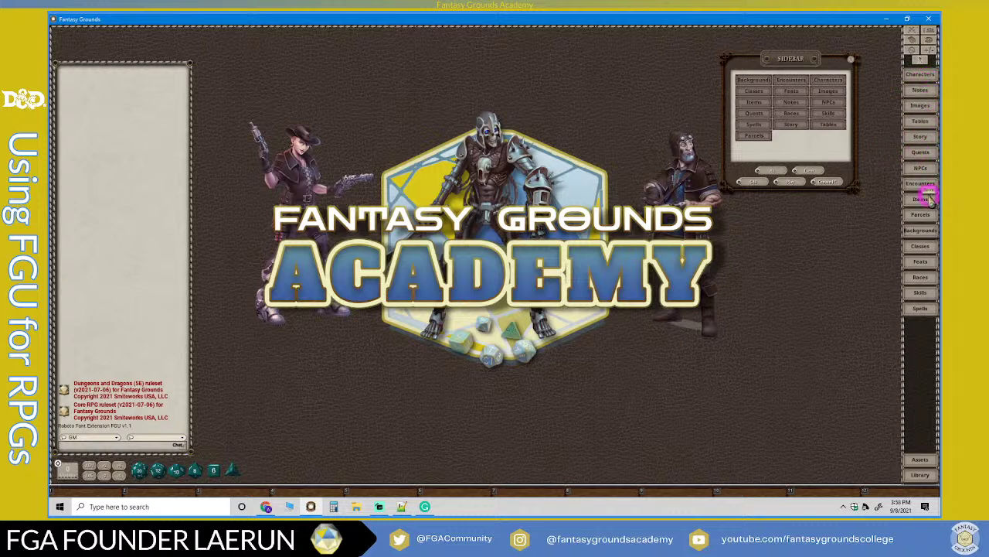
pyautogui.click(754, 182)
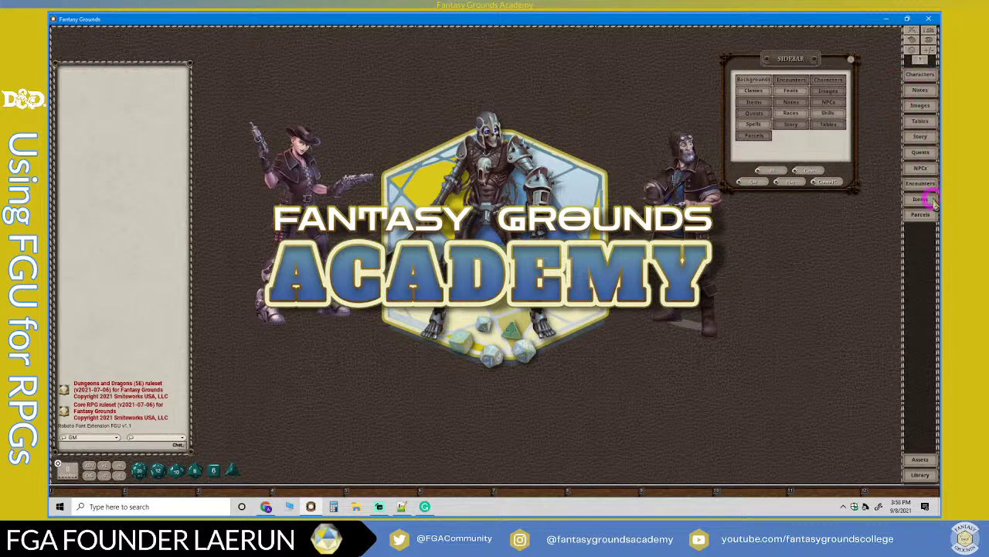
pyautogui.click(791, 182)
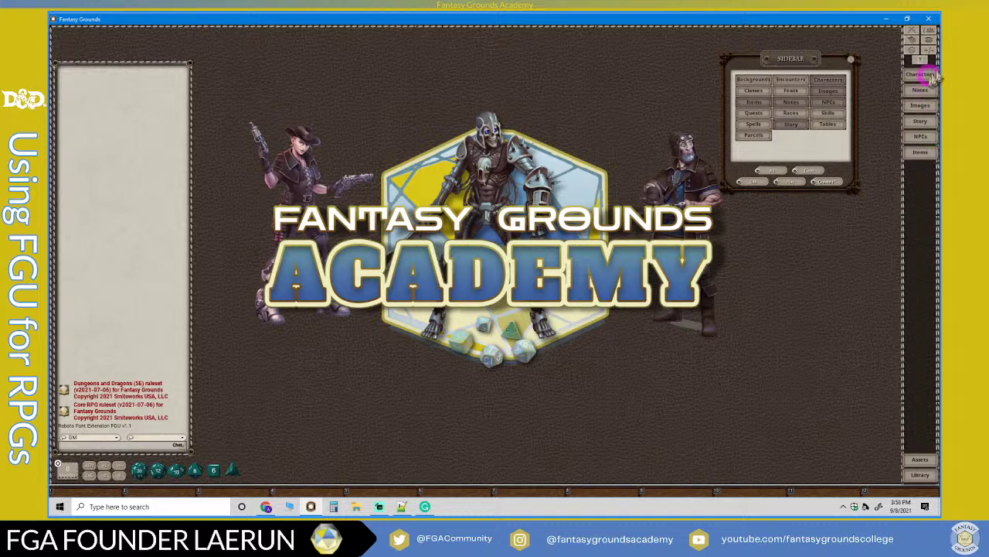
pyautogui.click(826, 182)
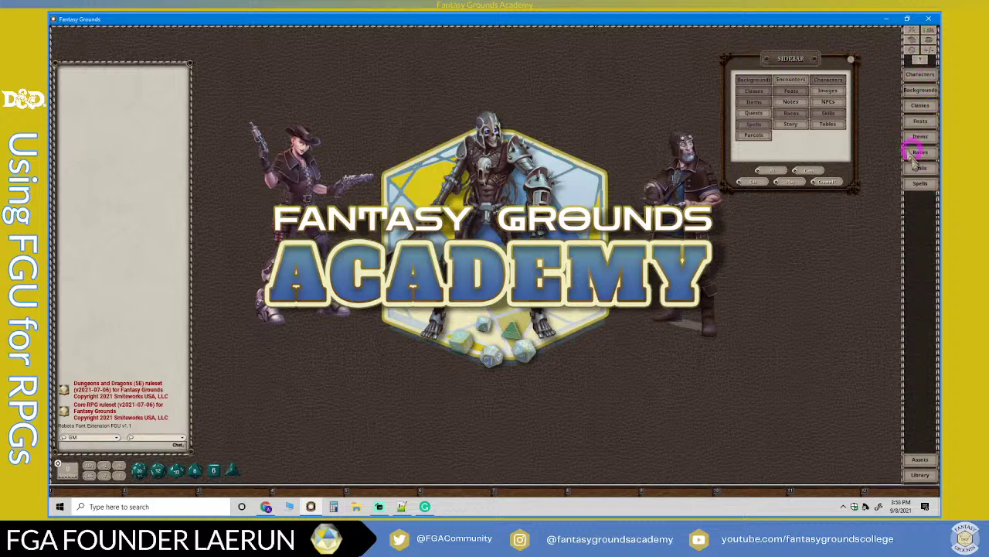
# Clear the sidebar and try a custom selection of record buttons including Story, Notes, Quests, Skills and Classes.
pyautogui.click(809, 170)
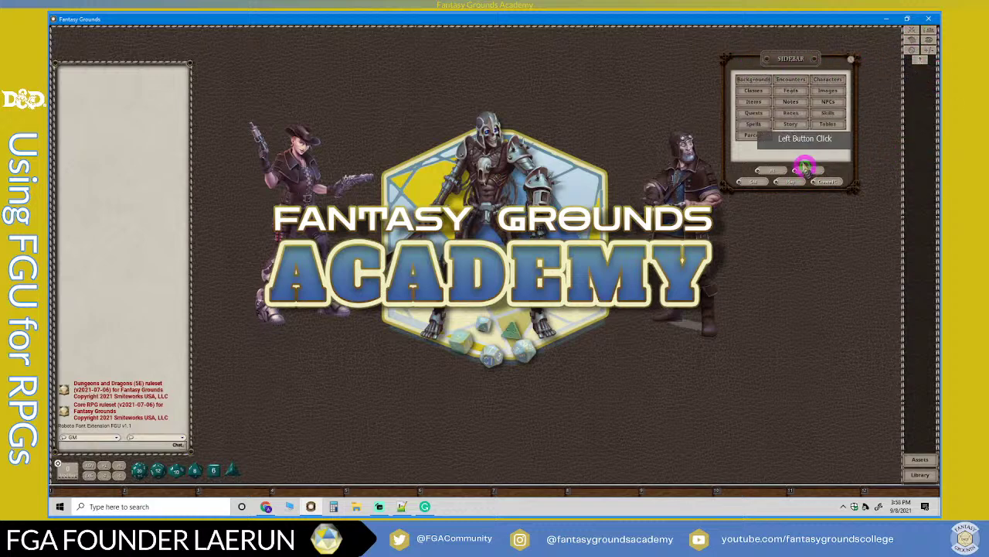
pyautogui.click(789, 126)
pyautogui.click(792, 101)
pyautogui.click(796, 90)
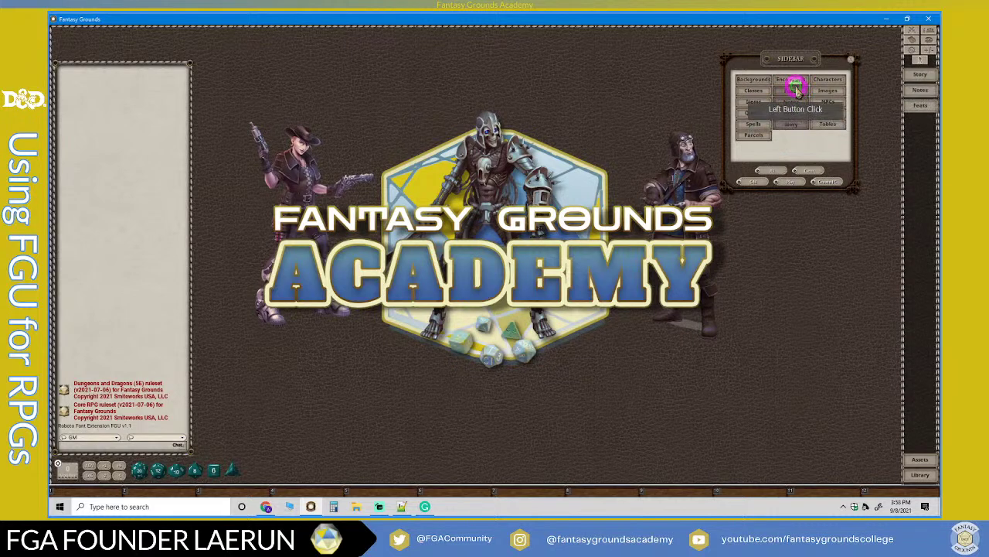
pyautogui.click(796, 90)
pyautogui.click(754, 113)
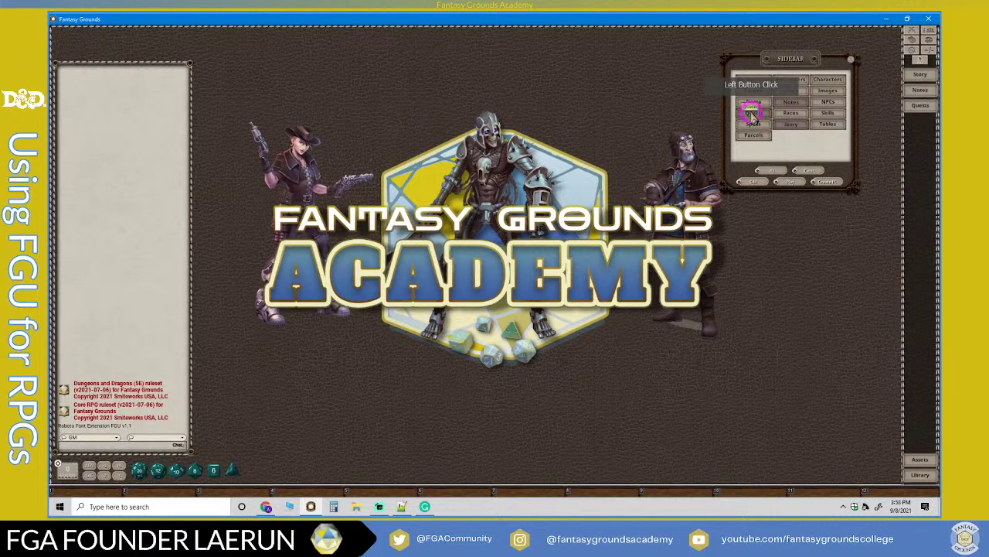
pyautogui.click(828, 114)
pyautogui.click(827, 124)
pyautogui.click(754, 90)
pyautogui.click(914, 154)
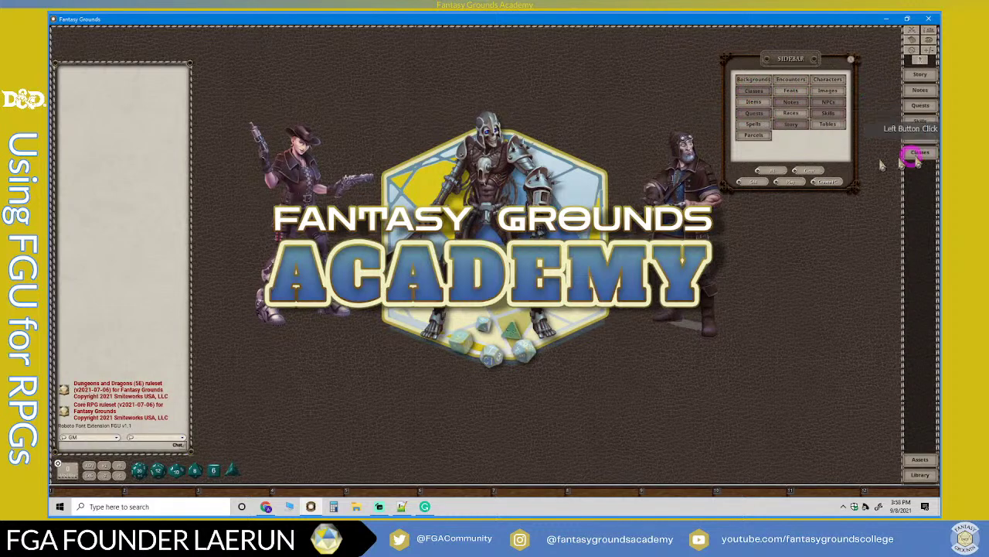
# Show all record types in the sidebar and close the Sidebar configuration window.
pyautogui.click(779, 172)
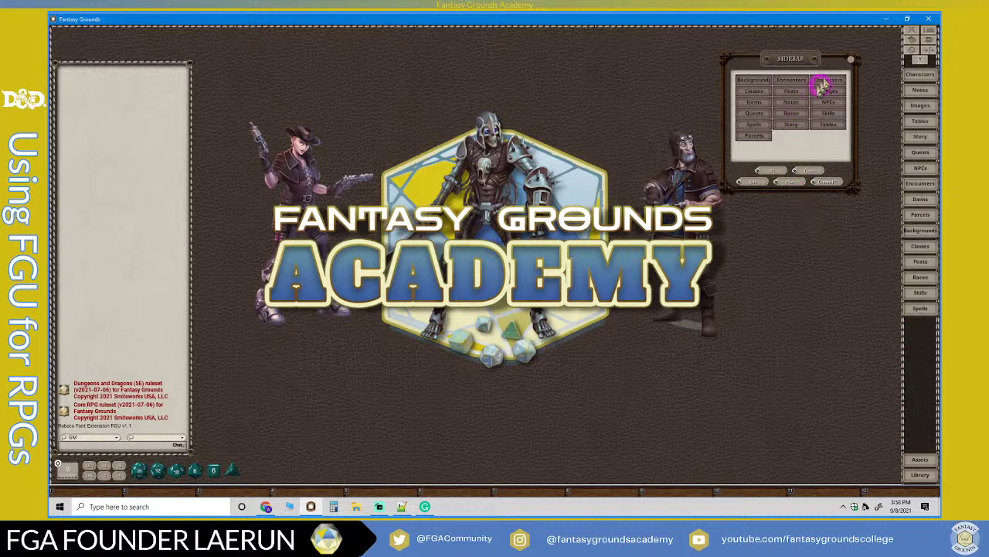
pyautogui.click(850, 60)
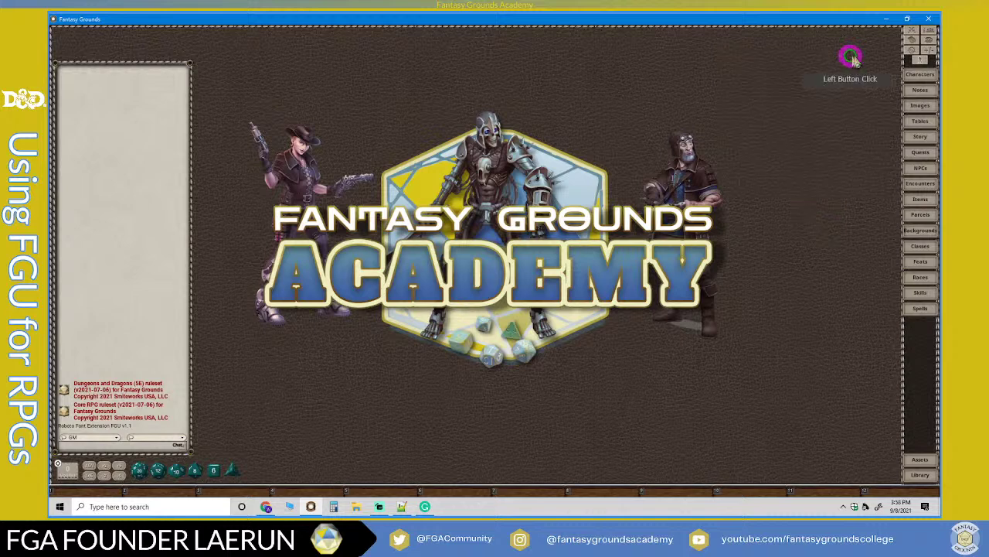
# Reopen the campaign options, look through them to the Token (GM) section, and view the Currencies list before closing it.
pyautogui.click(912, 48)
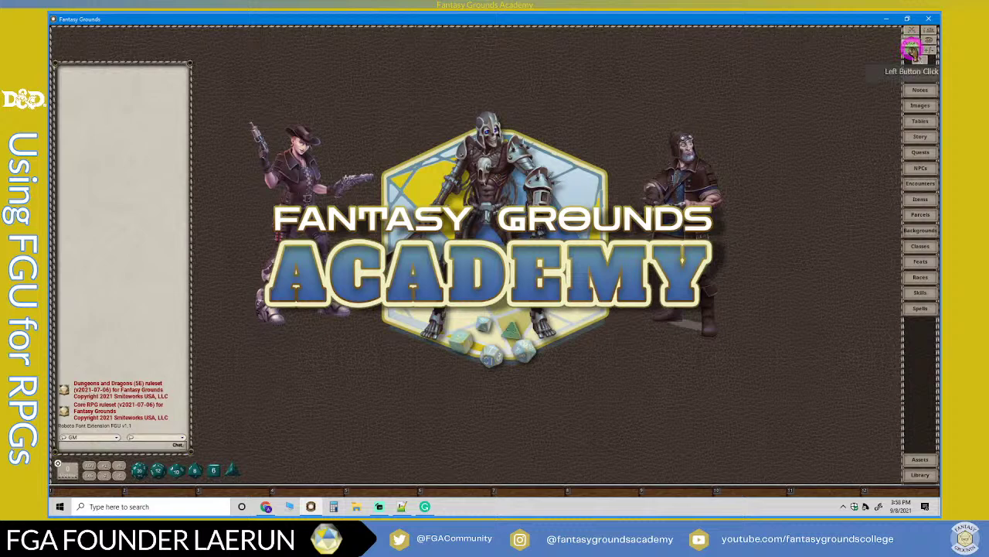
pyautogui.moveTo(512, 185); pyautogui.dragTo(741, 78)
pyautogui.scroll(-6, 758, 172)
pyautogui.scroll(-10, 753, 193)
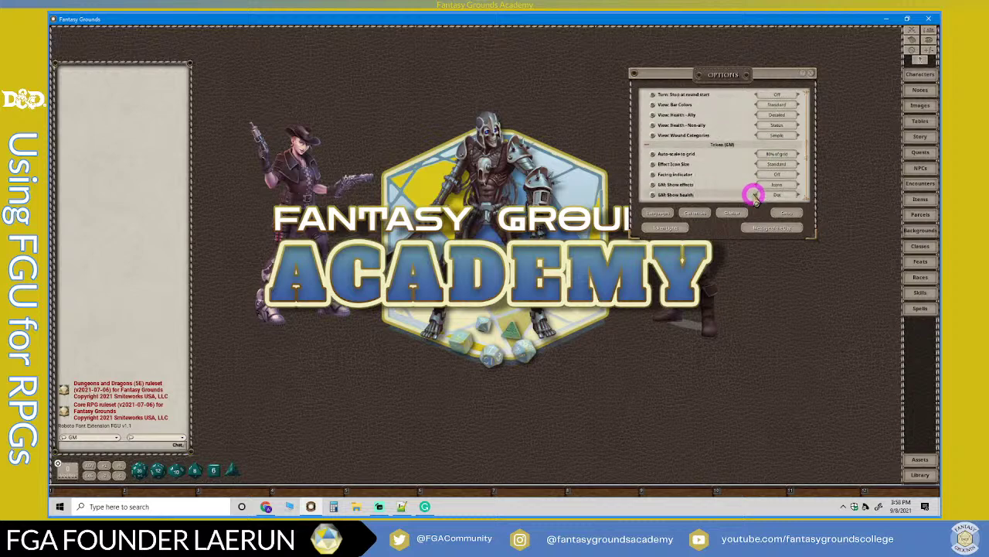
pyautogui.click(695, 214)
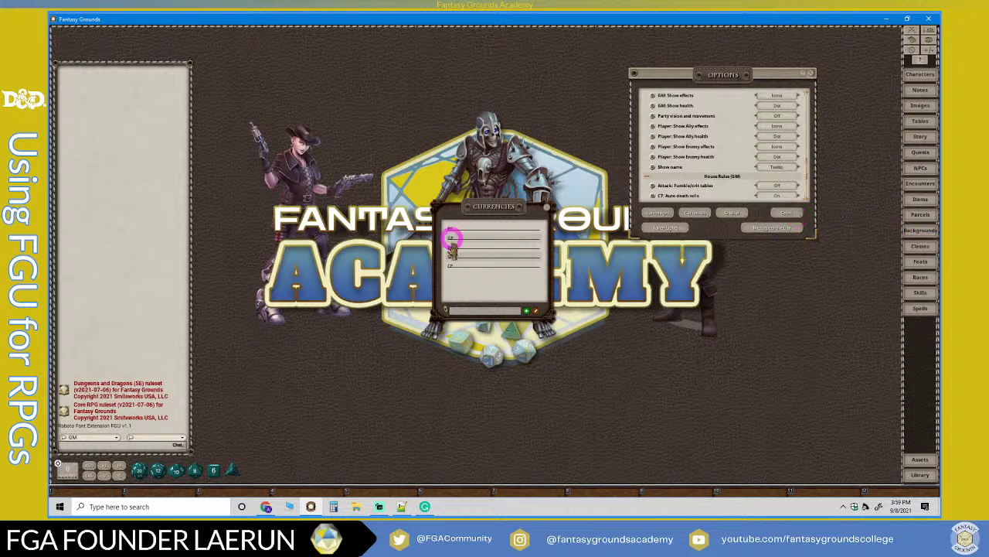
pyautogui.click(547, 206)
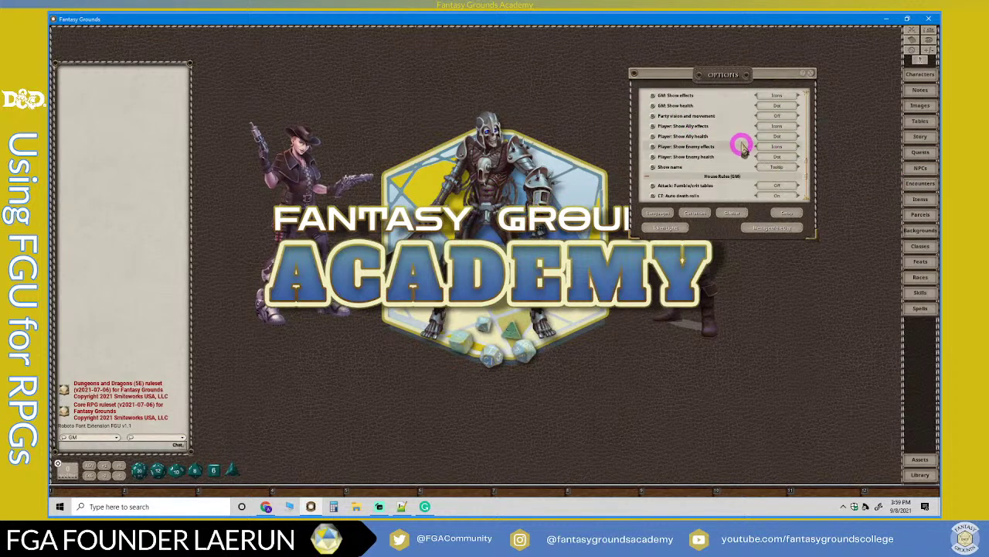
# Examine the Token (GM) settings, including Party vision and movement, and the House Rules (GM) settings in the campaign options.
pyautogui.scroll(1, 729, 122)
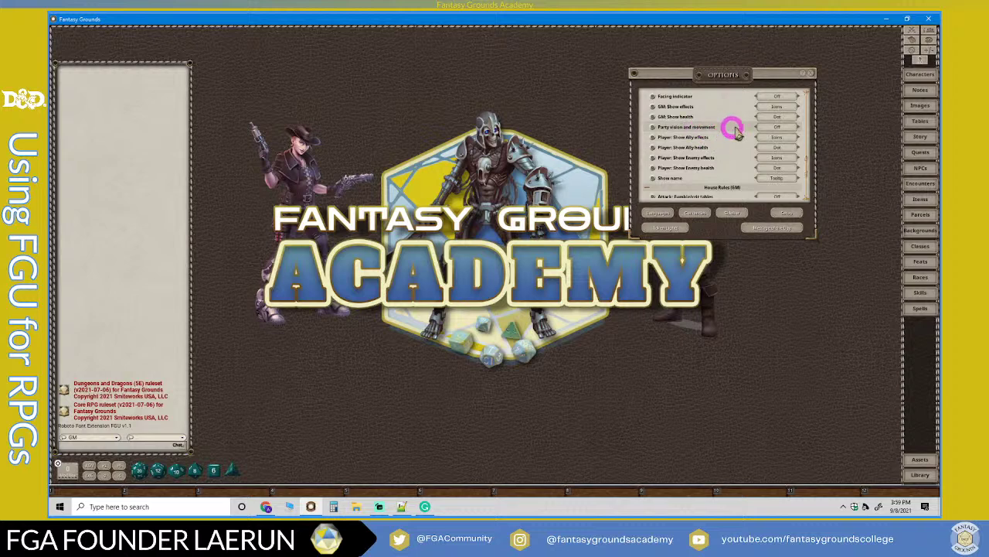
pyautogui.click(775, 129)
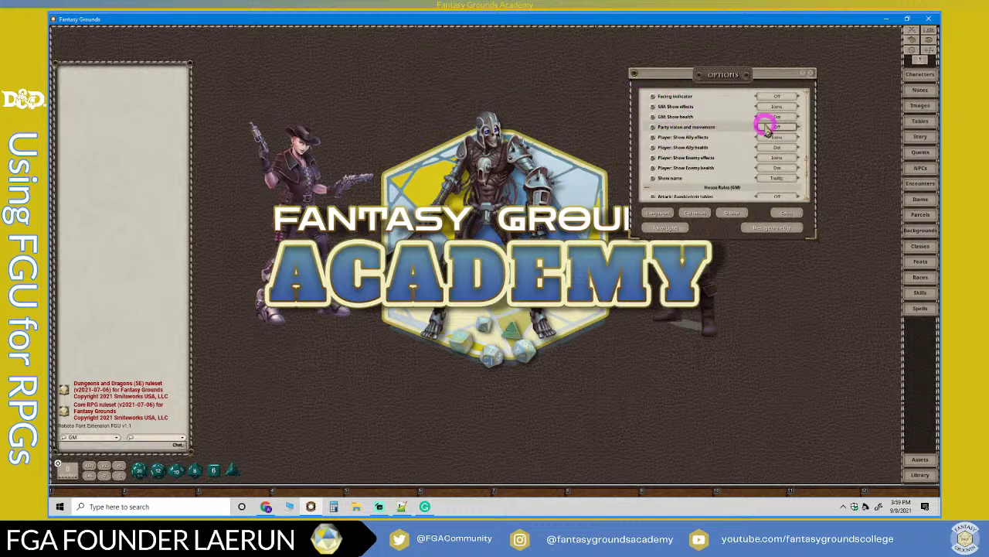
pyautogui.scroll(-3, 739, 133)
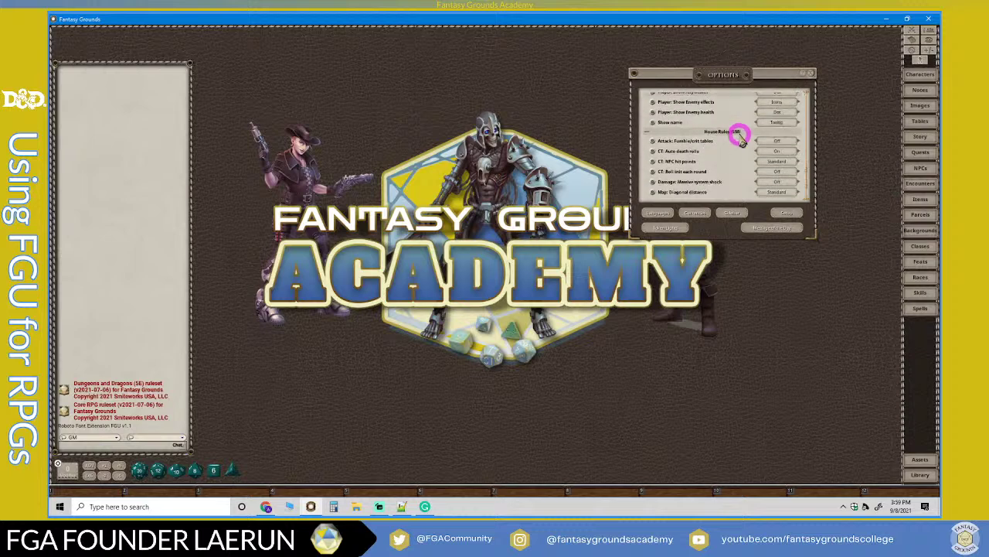
pyautogui.scroll(-3, 719, 155)
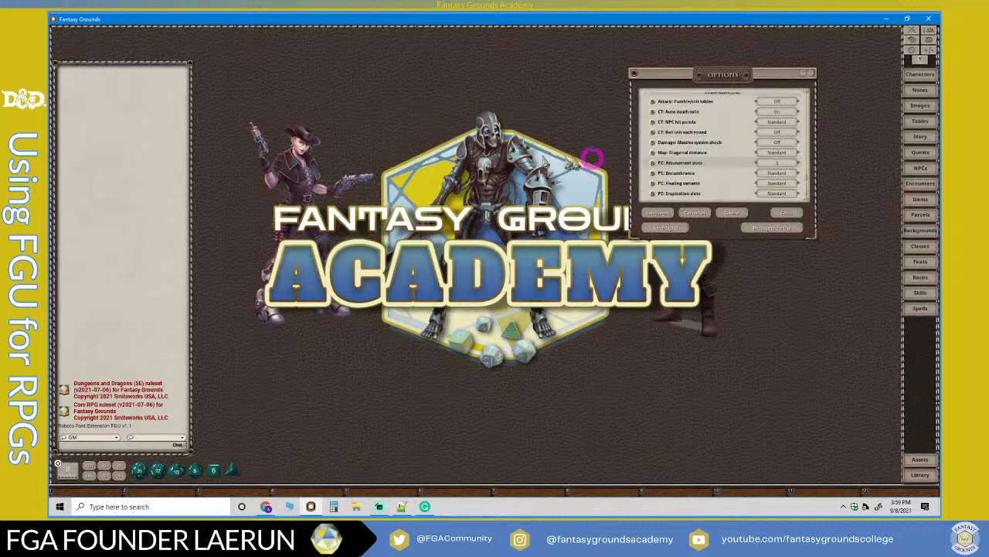
pyautogui.scroll(1, 703, 174)
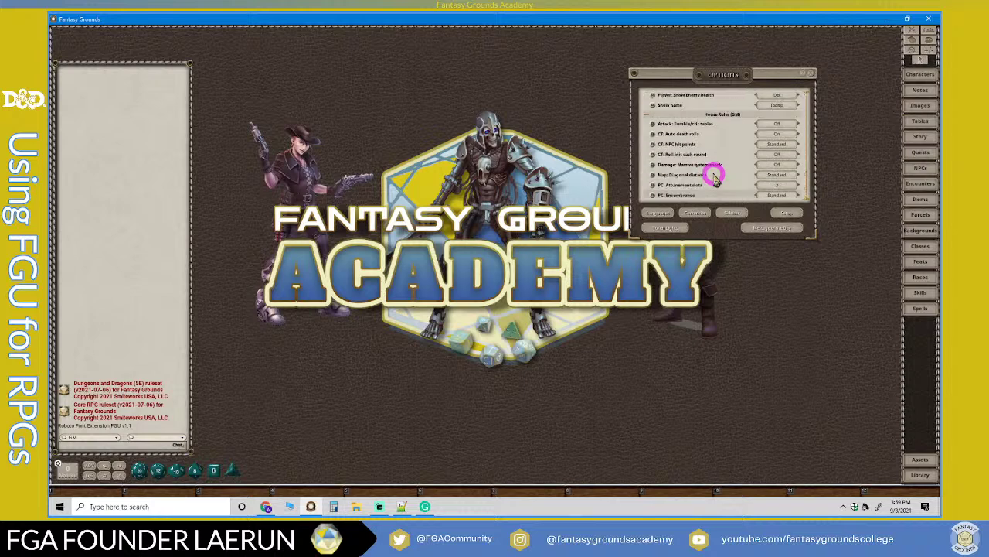
pyautogui.scroll(3, 714, 176)
pyautogui.scroll(-2, 713, 178)
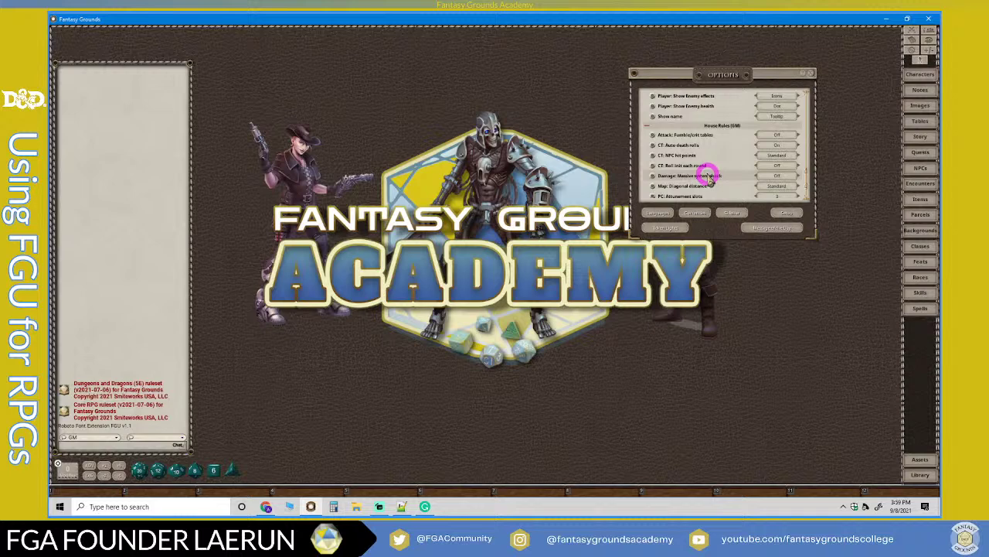
pyautogui.scroll(1, 710, 177)
pyautogui.scroll(-1, 709, 177)
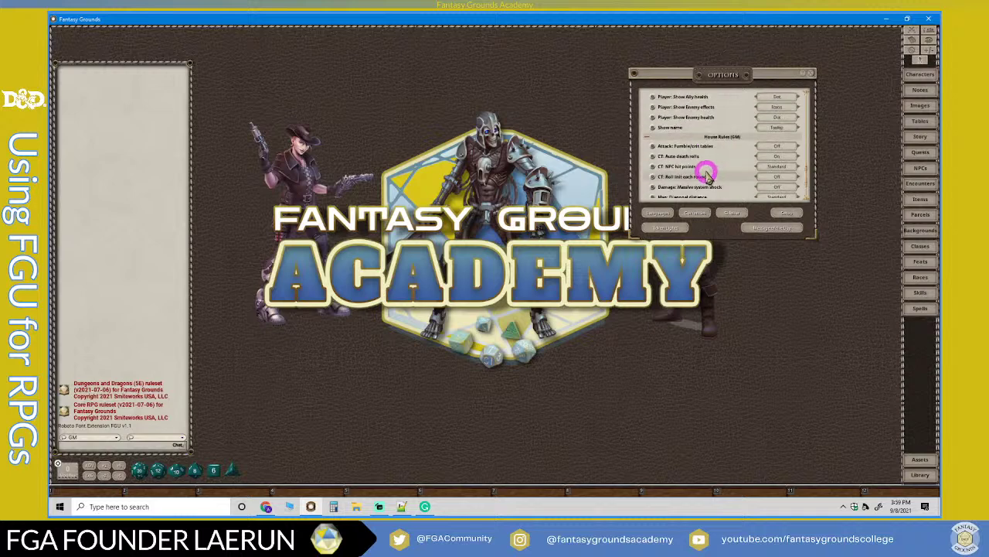
pyautogui.scroll(-4, 708, 174)
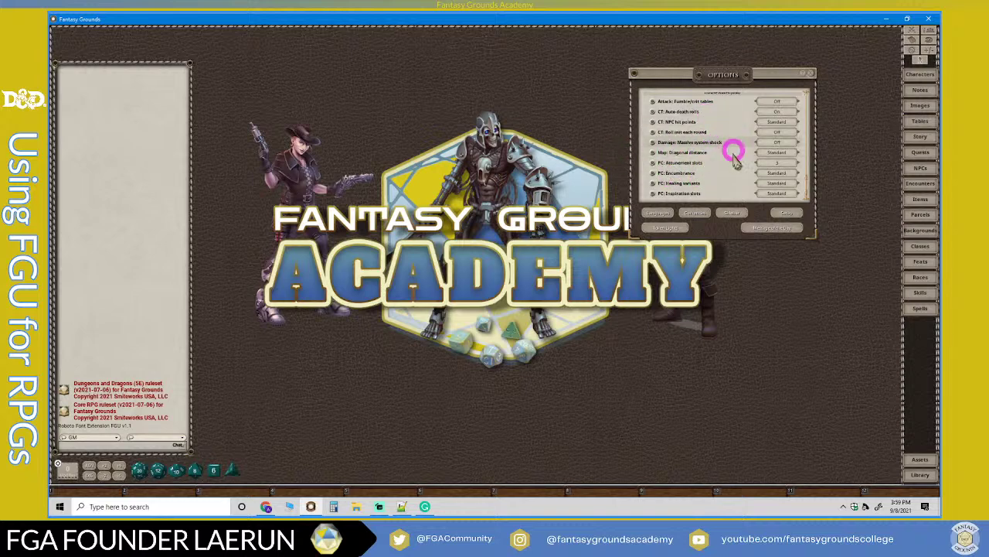
pyautogui.scroll(2, 735, 159)
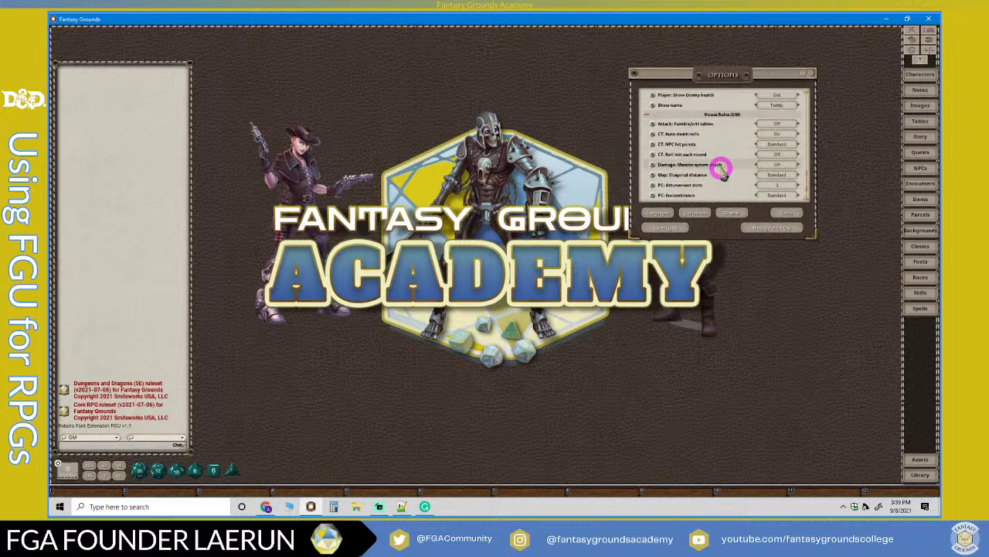
# Look back over the Game (GM), Combat (GM), Token (GM) and House Rules (GM) option sections.
pyautogui.scroll(10, 725, 167)
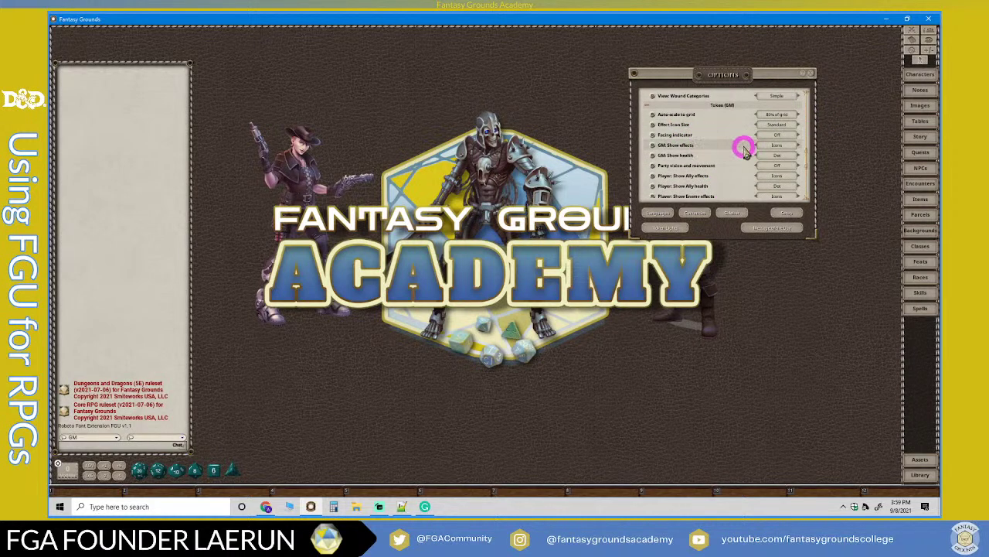
pyautogui.scroll(8, 745, 151)
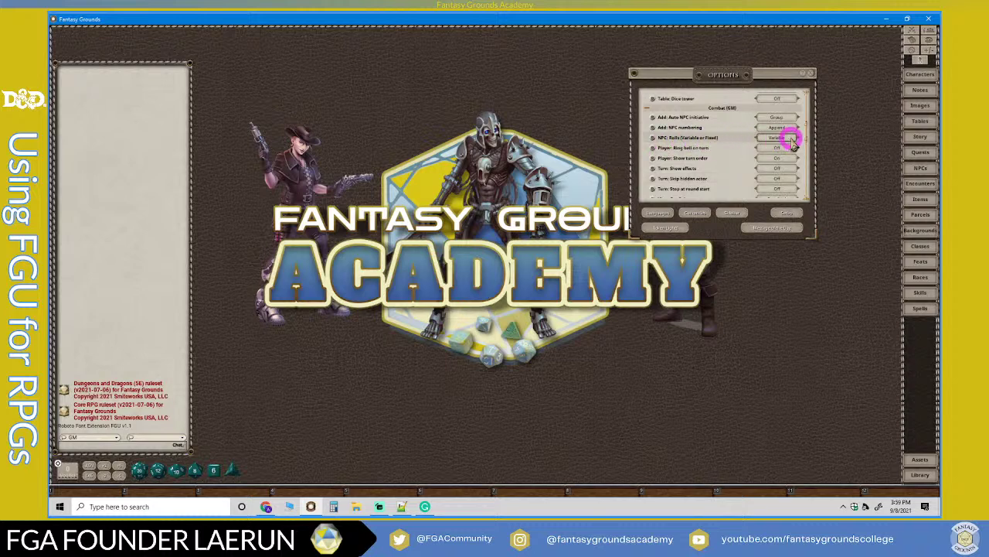
pyautogui.scroll(-2, 777, 154)
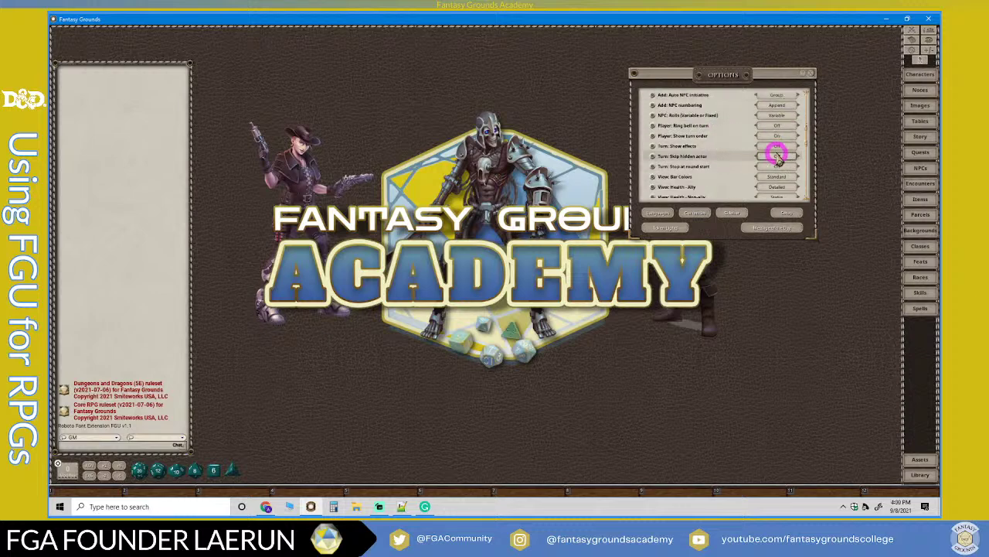
pyautogui.scroll(10, 713, 155)
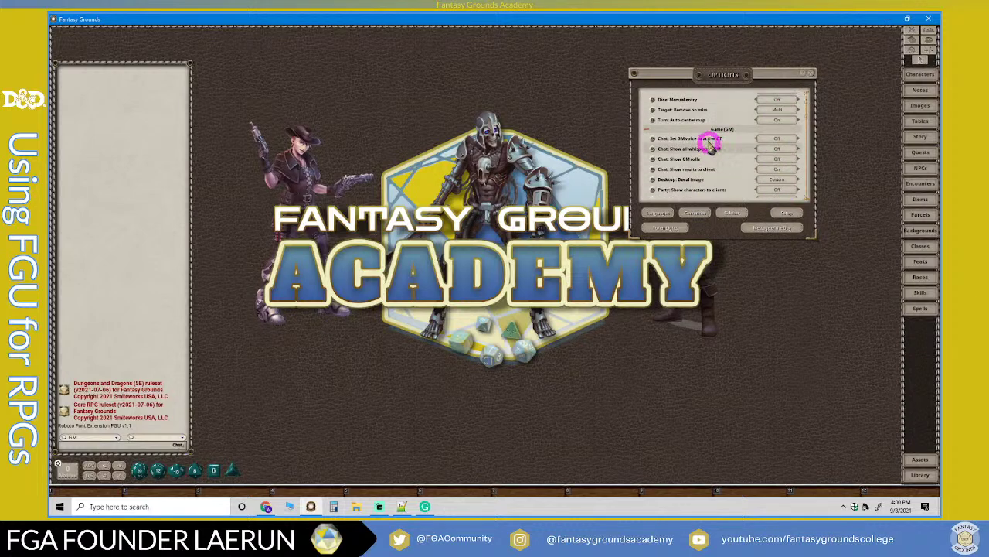
pyautogui.scroll(-10, 706, 154)
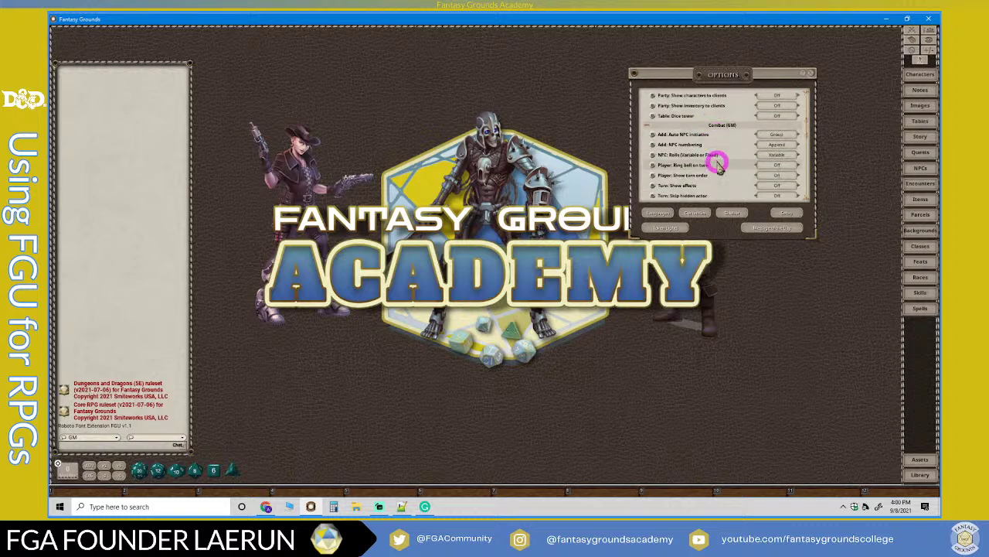
pyautogui.scroll(-5, 719, 170)
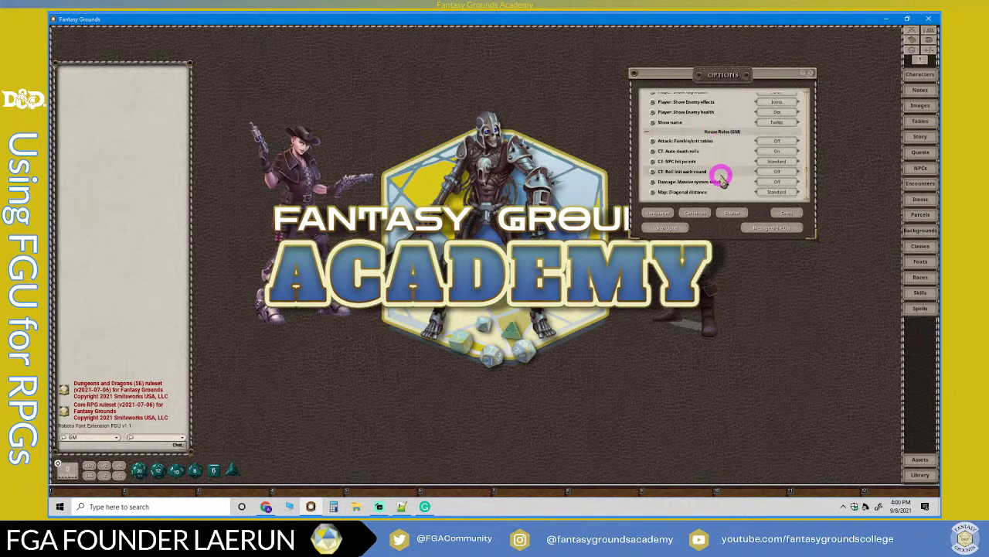
pyautogui.scroll(2, 719, 177)
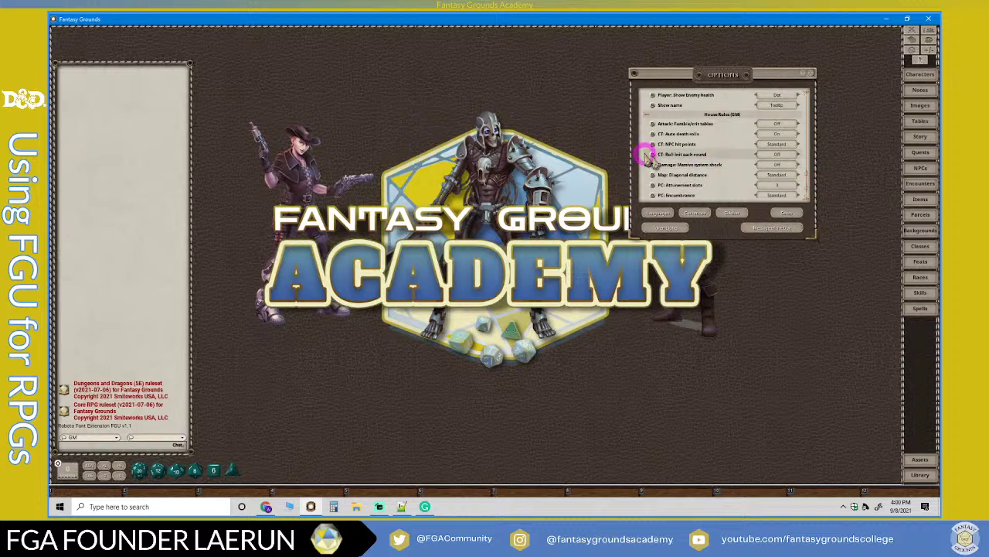
pyautogui.scroll(4, 734, 164)
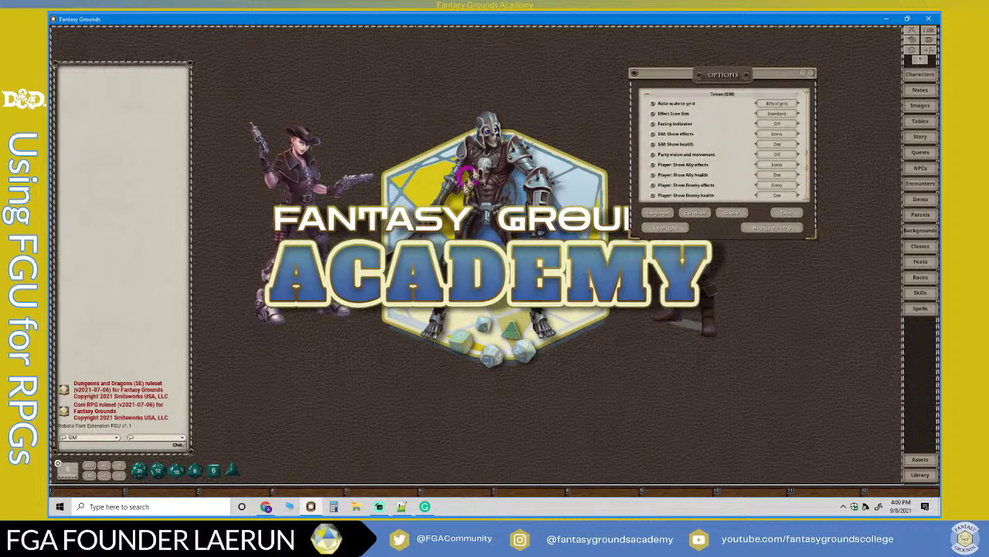
pyautogui.scroll(10, 742, 151)
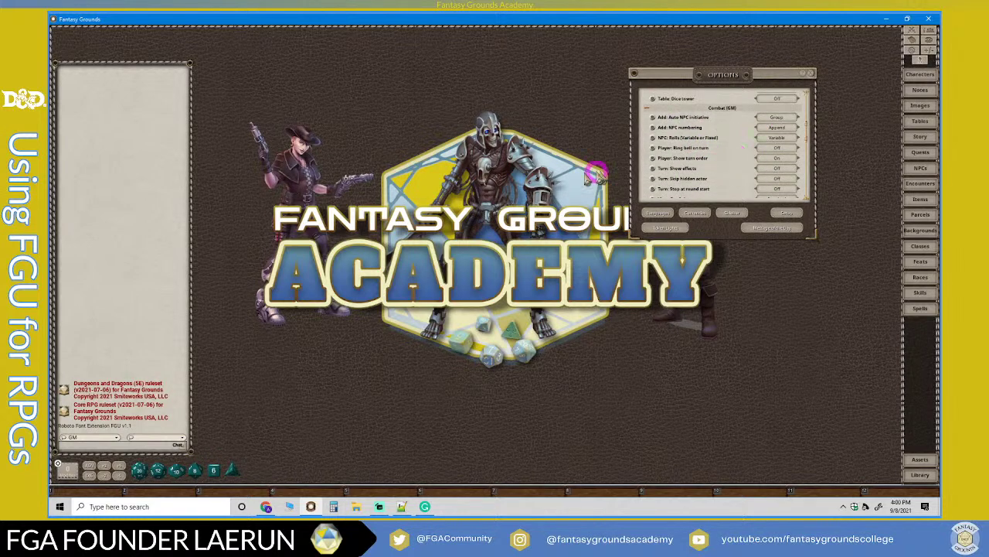
pyautogui.scroll(-8, 754, 166)
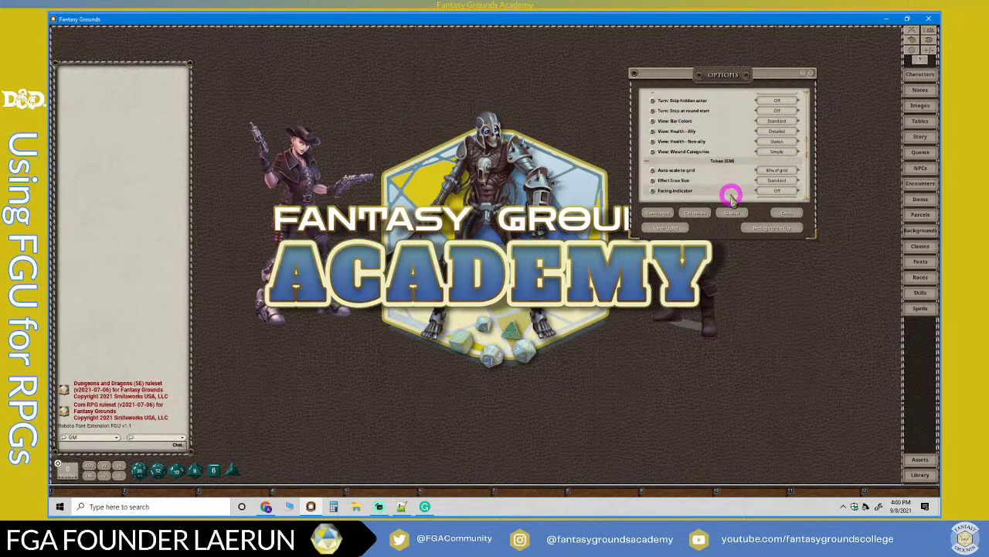
# View the Token Lights list alongside the light presets in the Effects window, and close both windows.
pyautogui.click(664, 229)
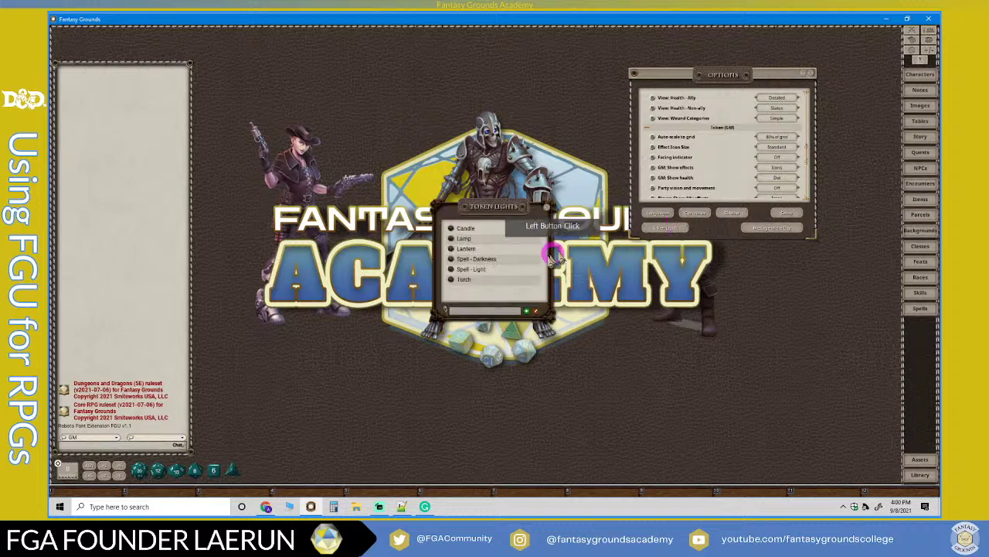
pyautogui.click(480, 283)
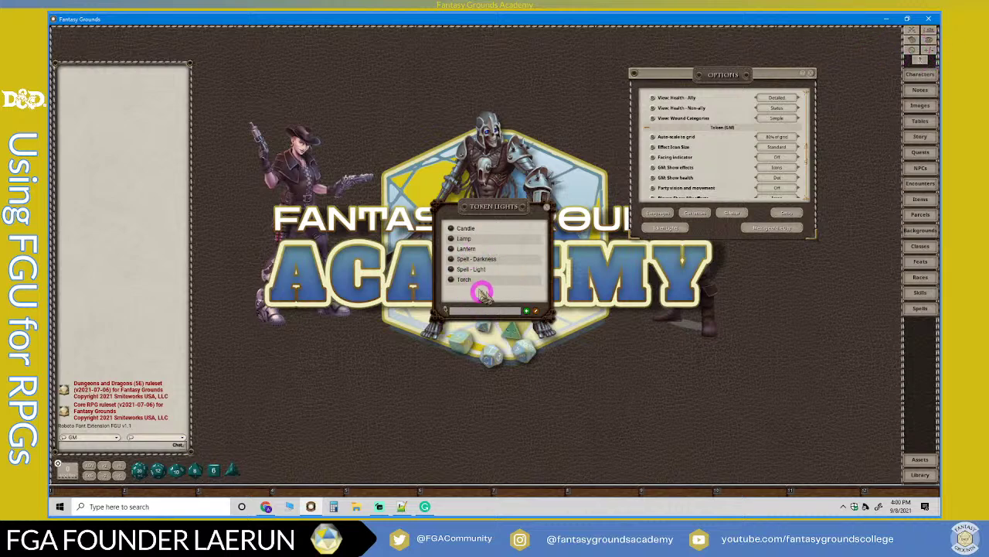
pyautogui.click(924, 62)
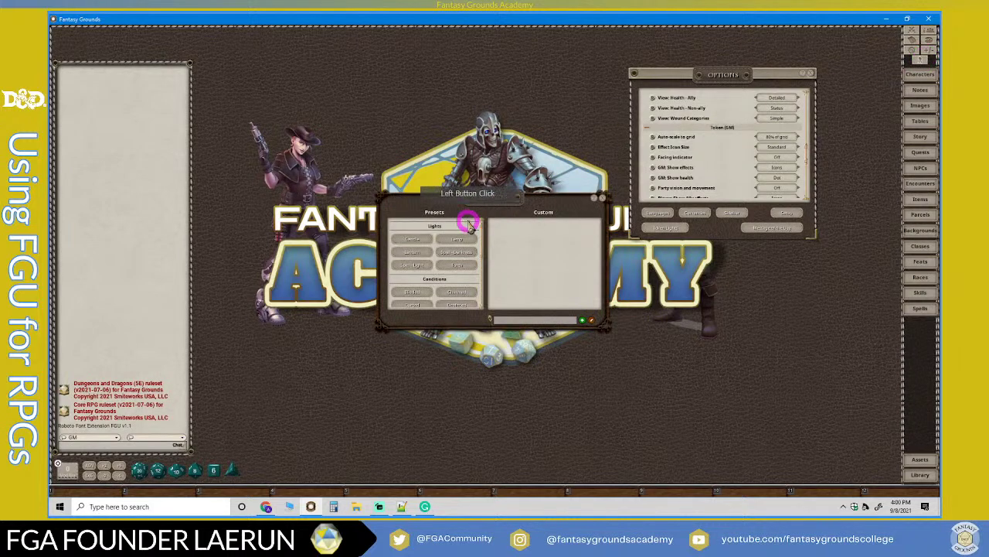
pyautogui.moveTo(466, 221); pyautogui.dragTo(687, 229)
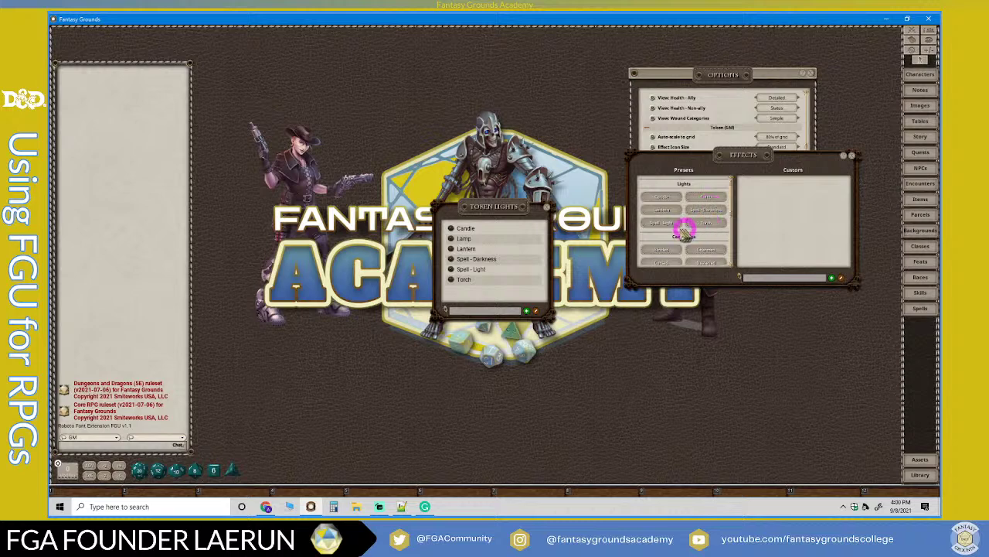
pyautogui.click(545, 209)
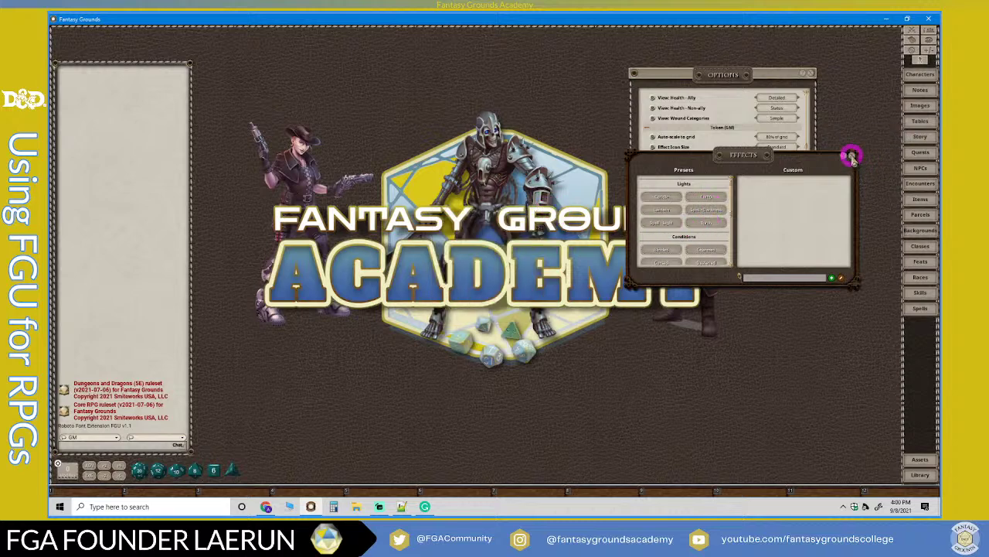
pyautogui.click(850, 156)
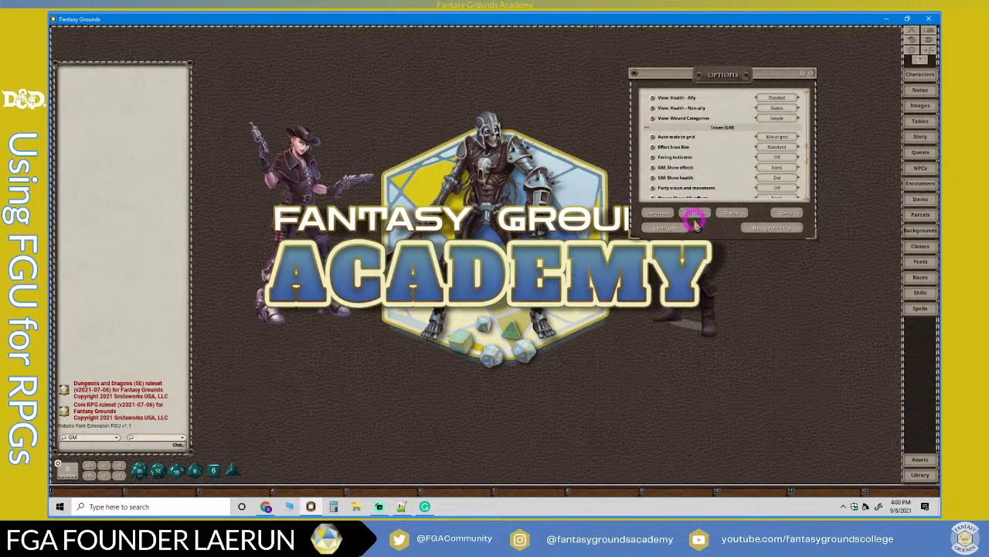
# Look through the campaign's Languages list and their assigned scripts, and close the Languages and Options windows.
pyautogui.click(661, 217)
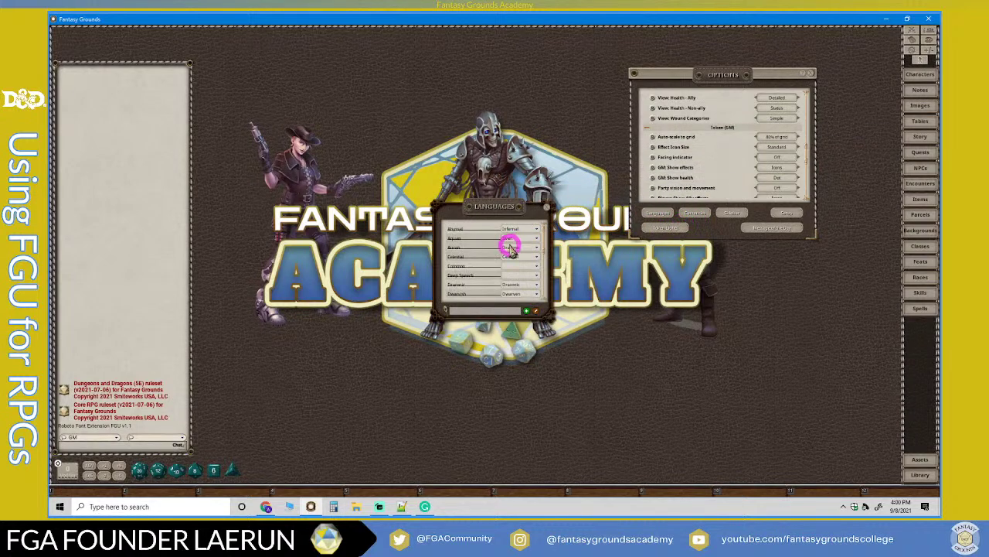
pyautogui.moveTo(487, 214); pyautogui.dragTo(518, 136)
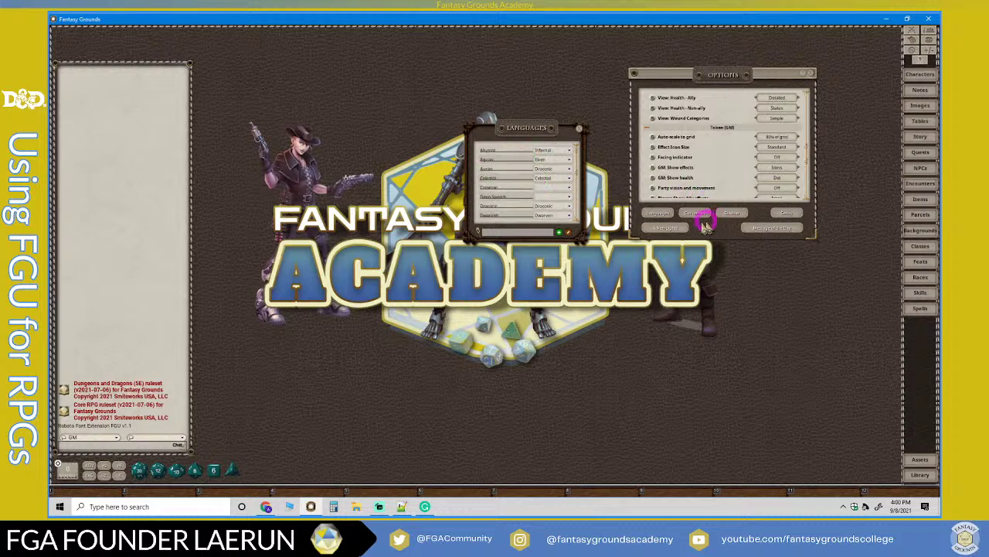
pyautogui.scroll(-5, 503, 198)
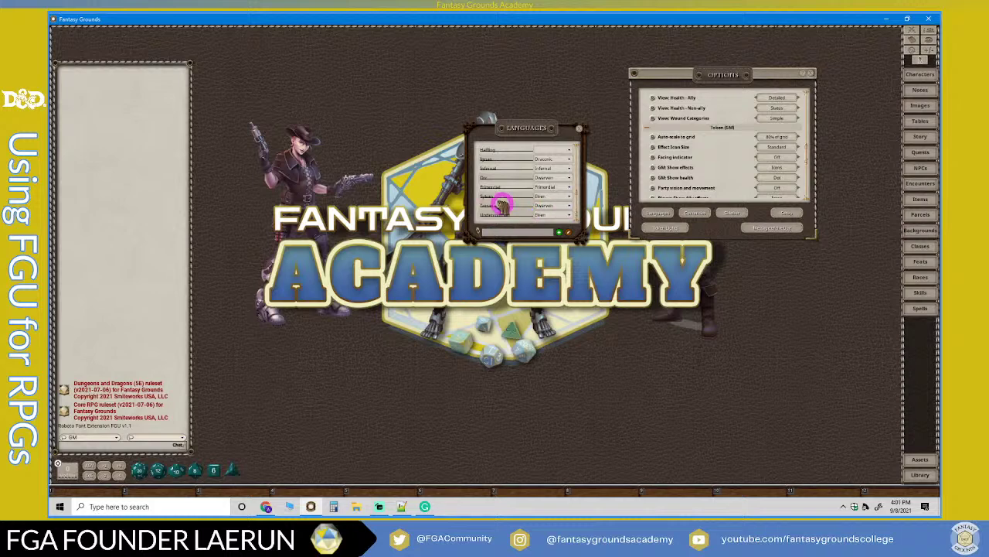
pyautogui.scroll(5, 516, 188)
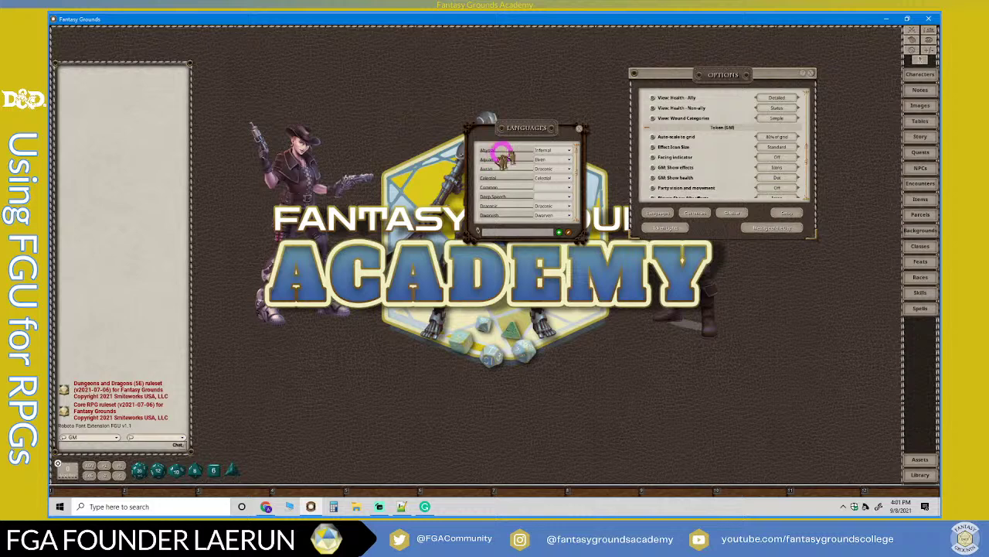
pyautogui.scroll(-5, 517, 198)
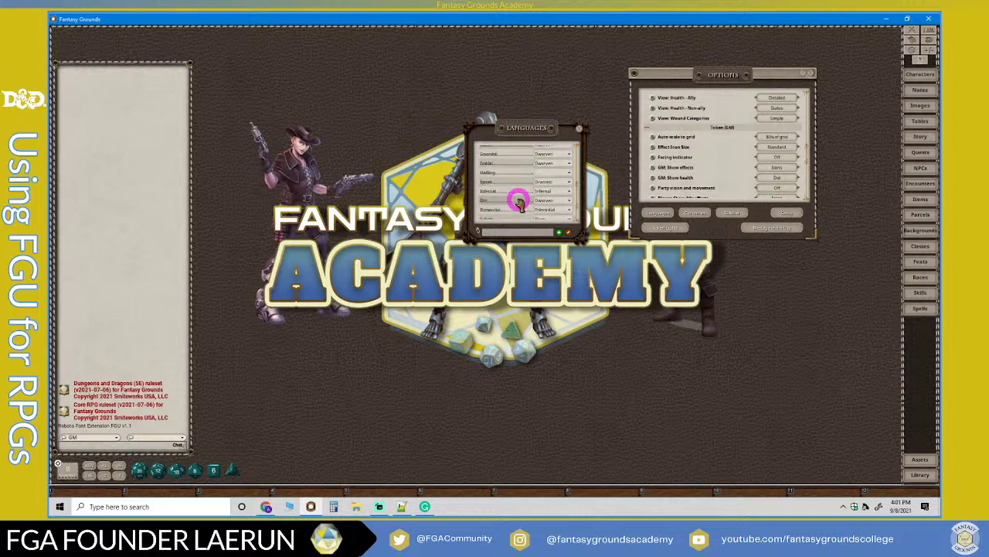
pyautogui.scroll(-2, 519, 201)
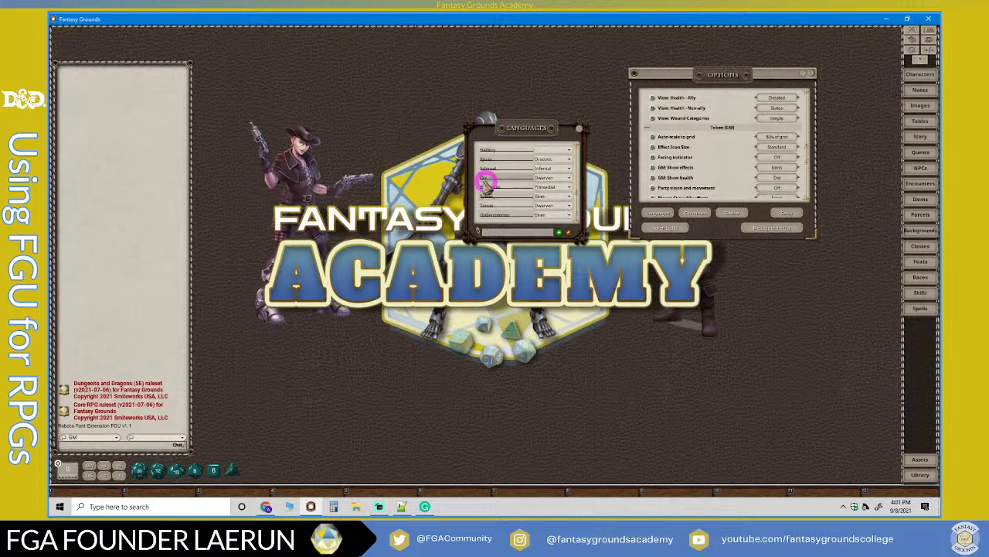
pyautogui.moveTo(494, 172); pyautogui.dragTo(570, 145)
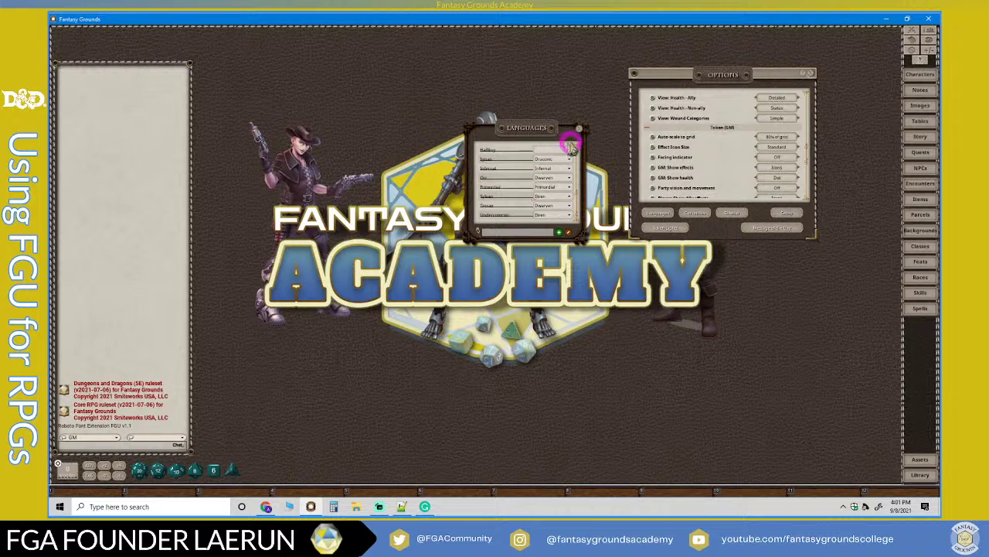
pyautogui.click(581, 129)
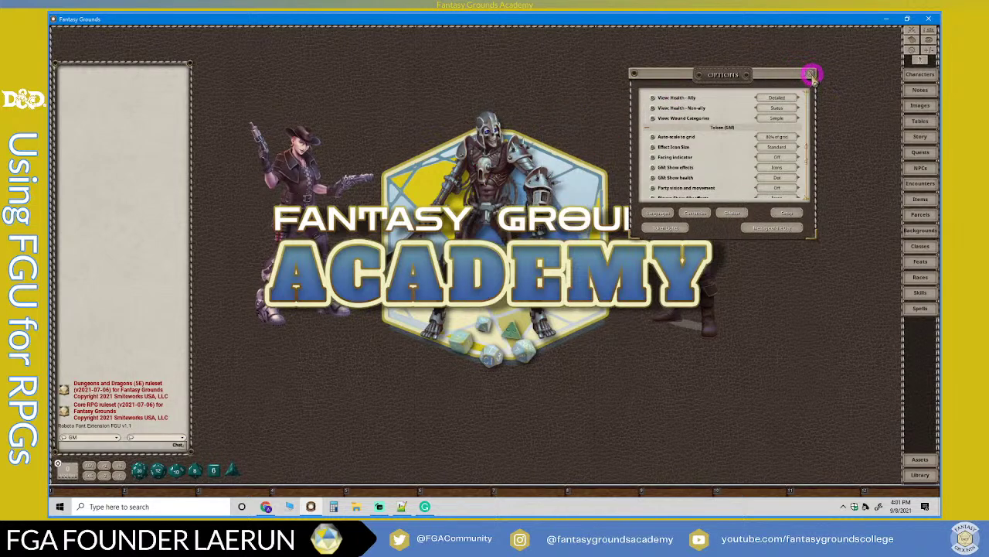
pyautogui.click(811, 74)
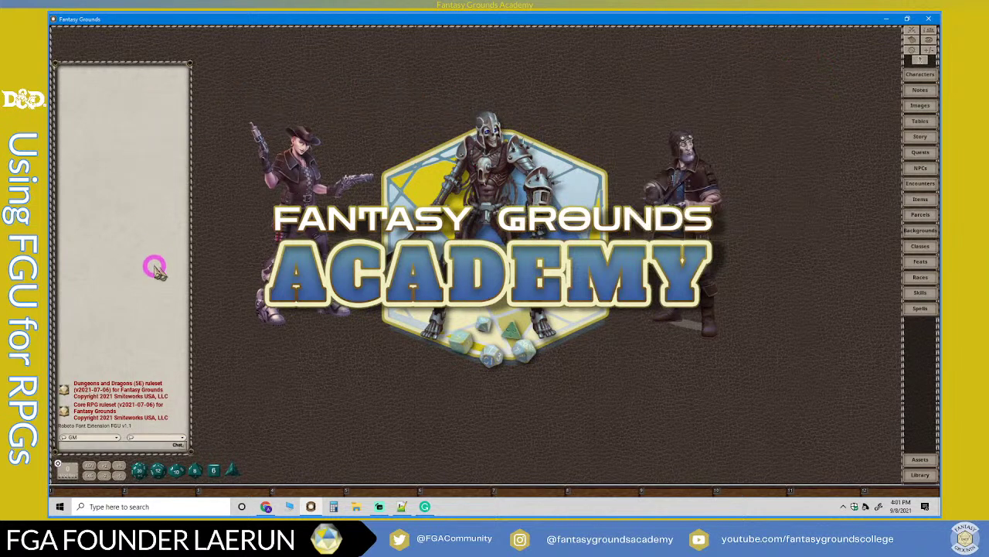
# Open the Combat Tracker, place it over the upper part of the chat window, and clear the chat.
pyautogui.click(914, 31)
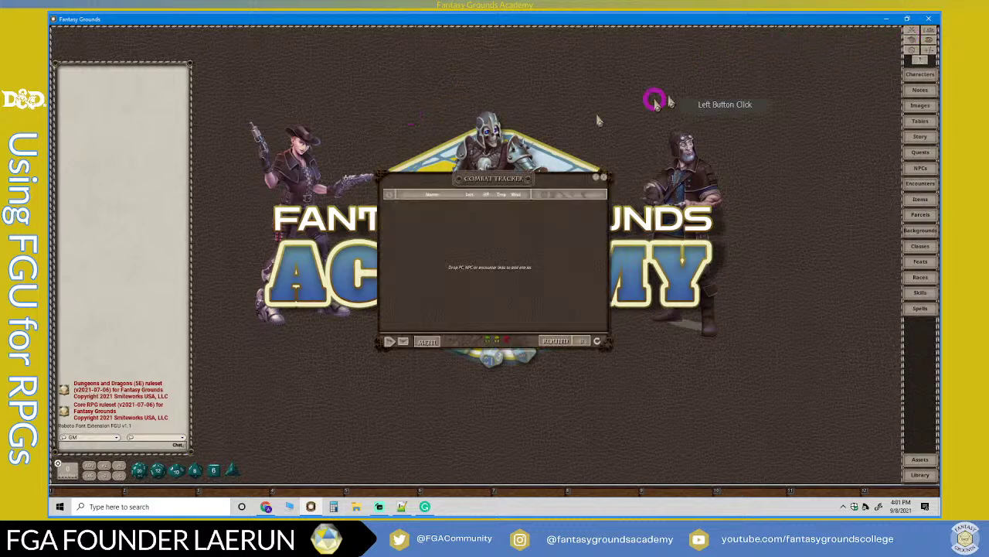
pyautogui.moveTo(481, 180); pyautogui.dragTo(170, 68)
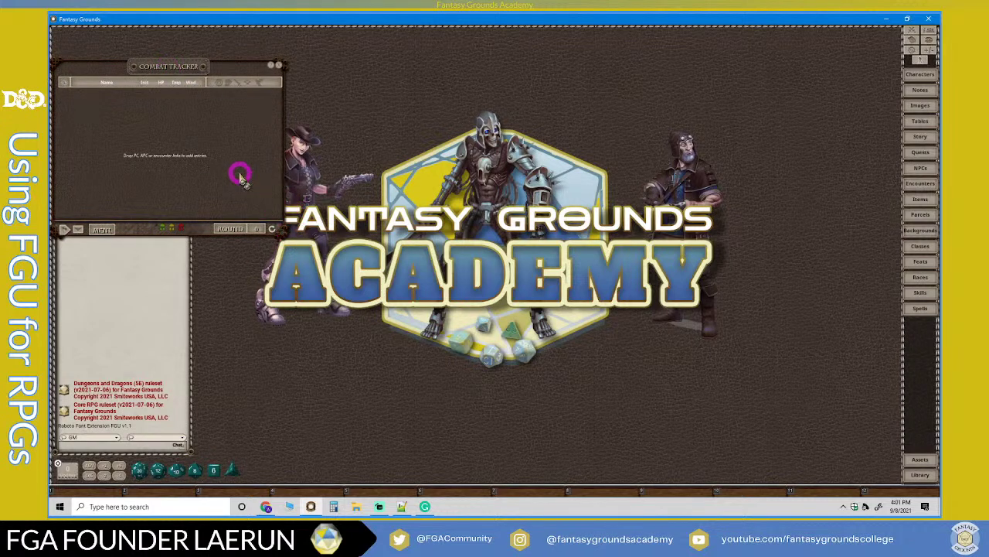
pyautogui.rightClick(120, 275)
pyautogui.click(108, 289)
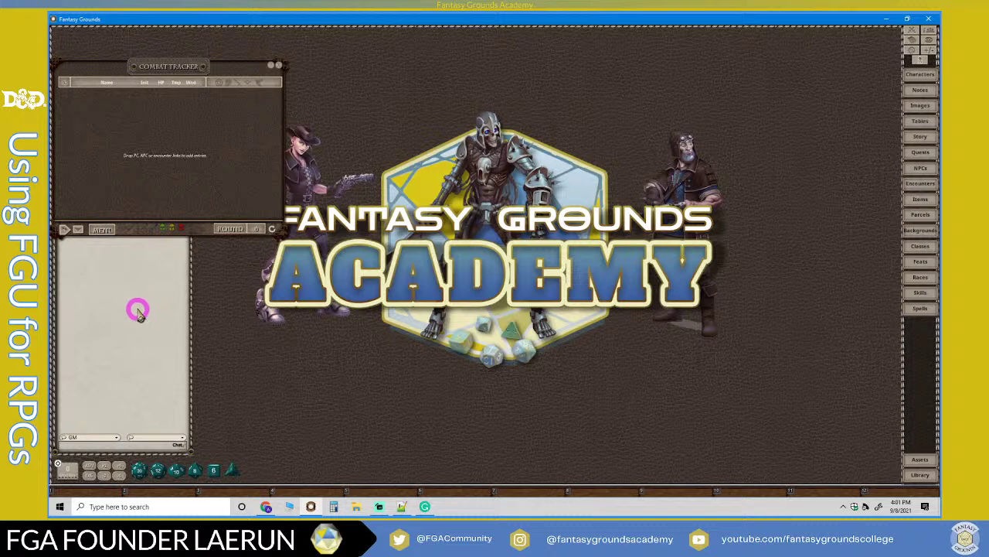
# Unlock the chat window, widen it to roughly the width of the Combat Tracker, and lock it again.
pyautogui.rightClick(138, 311)
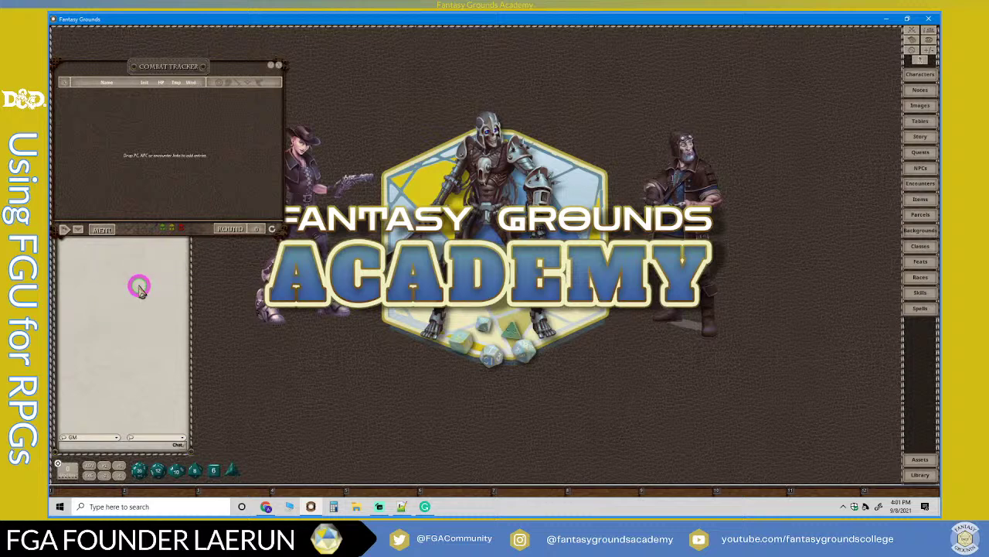
pyautogui.click(193, 315)
pyautogui.moveTo(192, 318)
pyautogui.mouseDown()
pyautogui.moveTo(283, 318)
pyautogui.moveTo(298, 281)
pyautogui.moveTo(548, 296)
pyautogui.moveTo(172, 328)
pyautogui.moveTo(188, 331)
pyautogui.mouseUp()
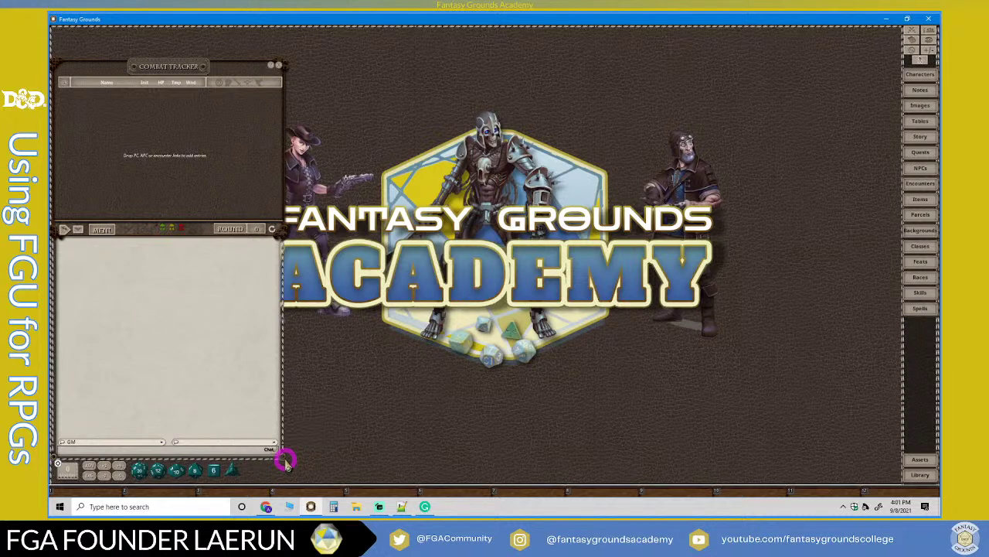
pyautogui.moveTo(283, 457)
pyautogui.mouseDown()
pyautogui.moveTo(271, 443)
pyautogui.moveTo(277, 456)
pyautogui.mouseUp()
pyautogui.rightClick(199, 350)
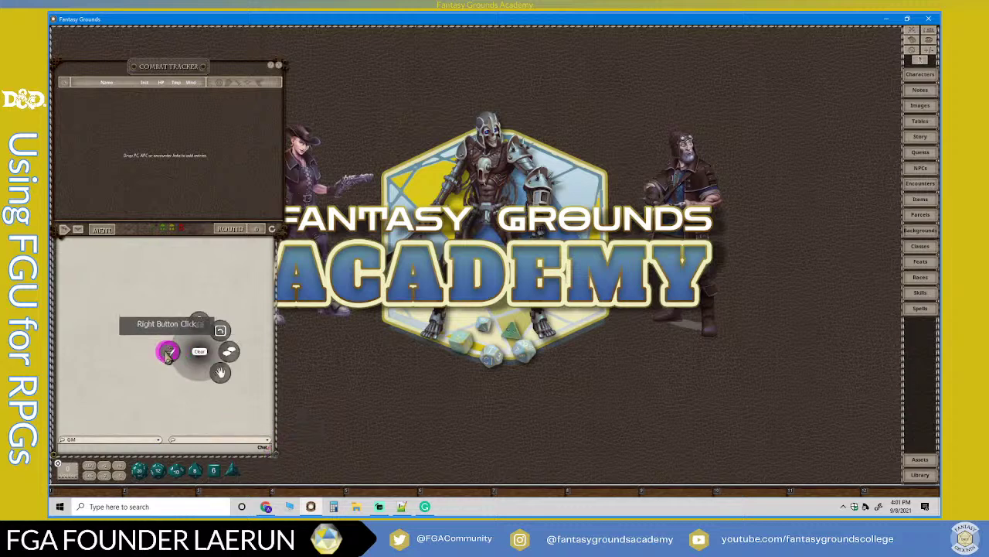
pyautogui.click(202, 323)
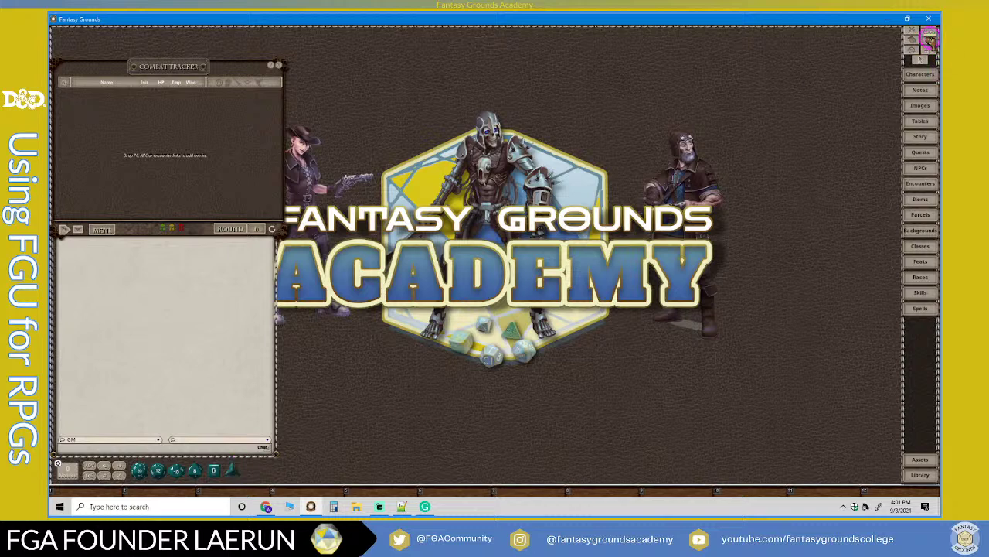
# Open the user color settings, try a pale yellow, and sample the blue of the Academy logo lettering as the dice color.
pyautogui.click(929, 37)
pyautogui.moveTo(453, 249); pyautogui.dragTo(338, 92)
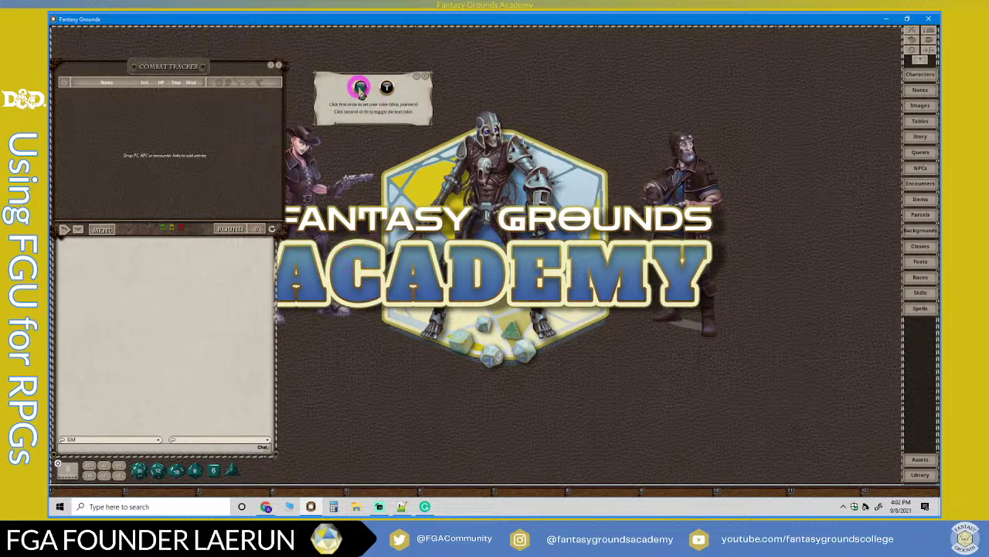
pyautogui.click(361, 89)
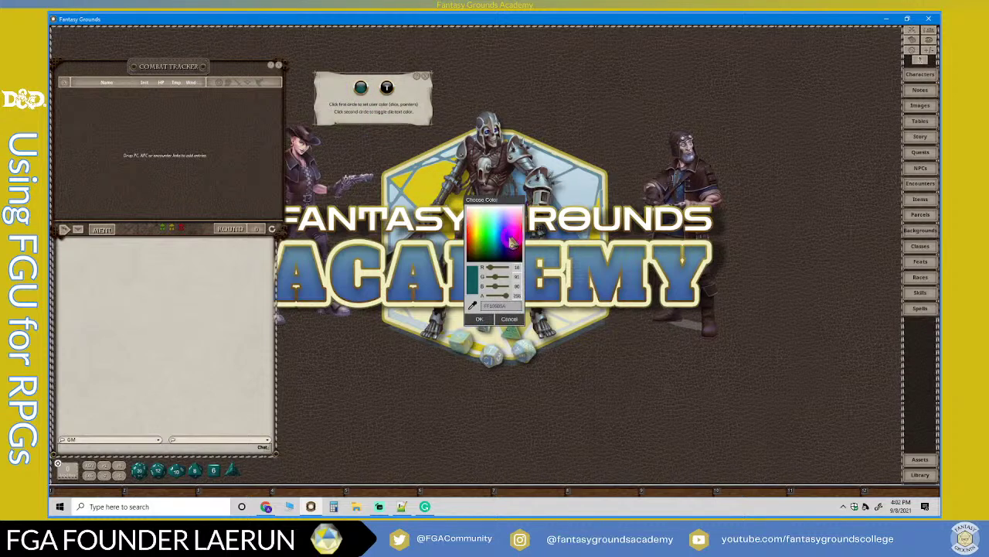
pyautogui.click(478, 226)
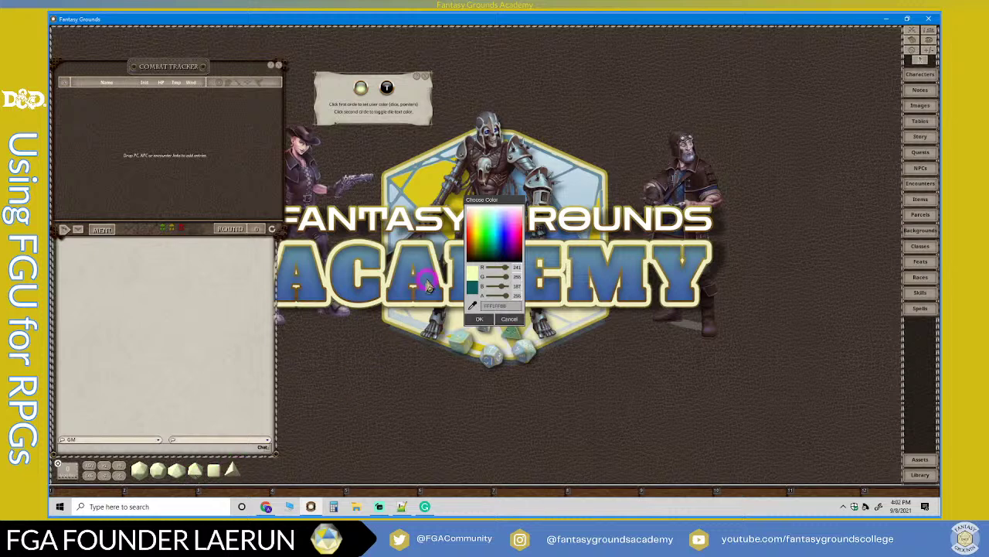
pyautogui.click(473, 306)
pyautogui.click(371, 290)
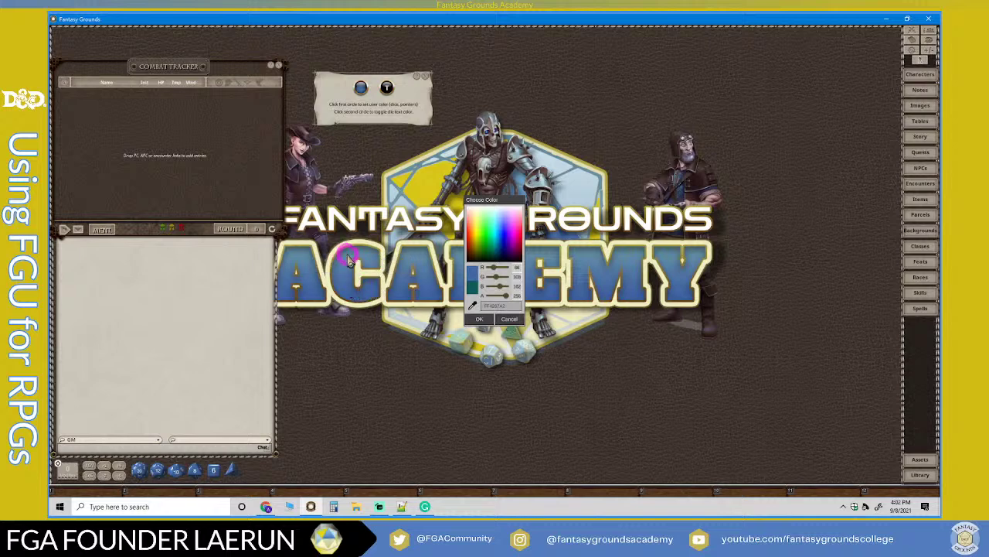
# Accept the blue user color, try the dice text color toggle, and close the color settings.
pyautogui.click(472, 288)
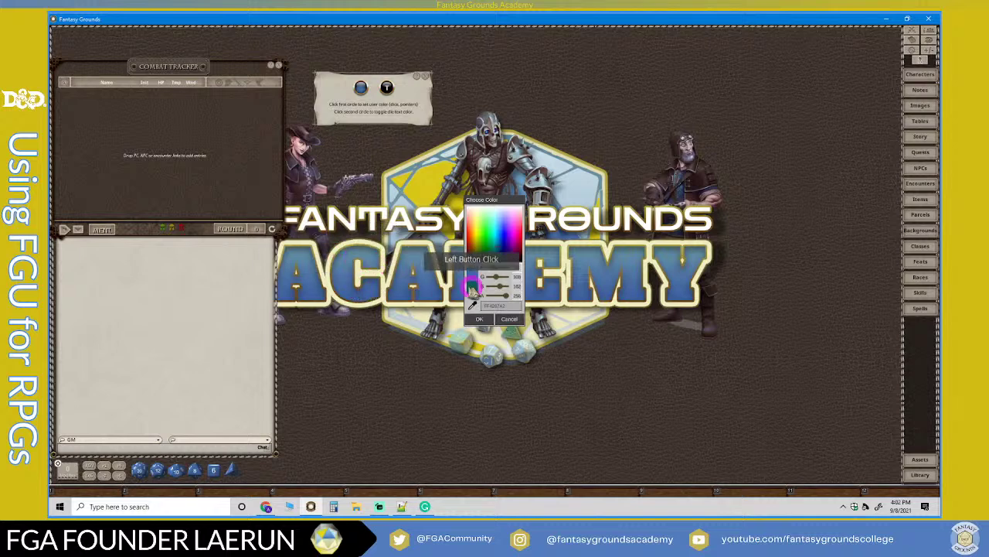
pyautogui.moveTo(503, 295); pyautogui.dragTo(504, 297)
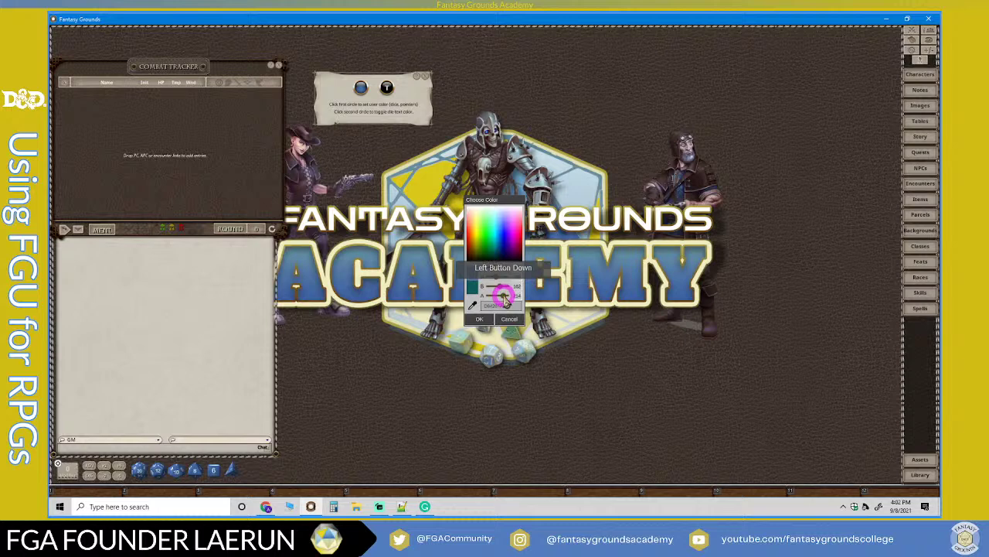
pyautogui.click(479, 319)
pyautogui.click(222, 456)
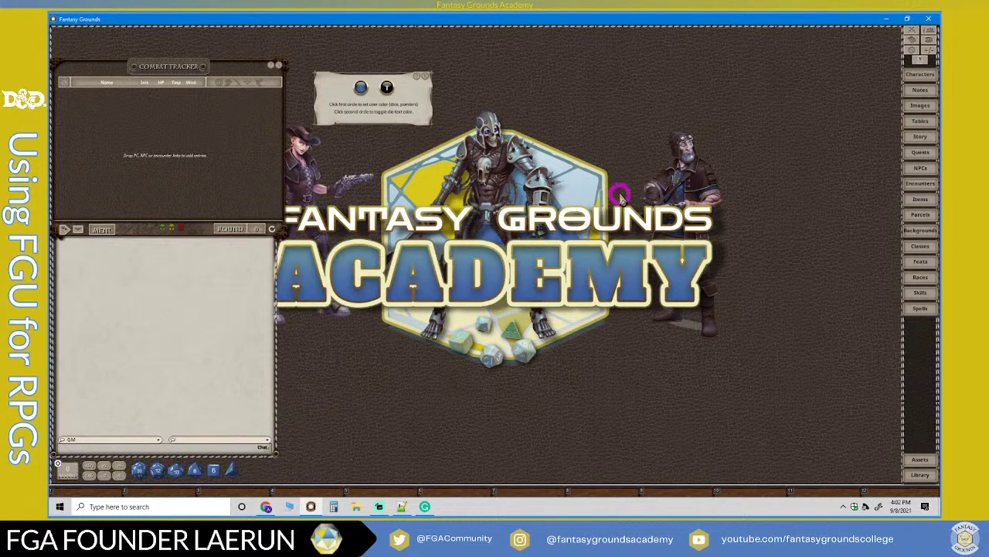
pyautogui.click(387, 88)
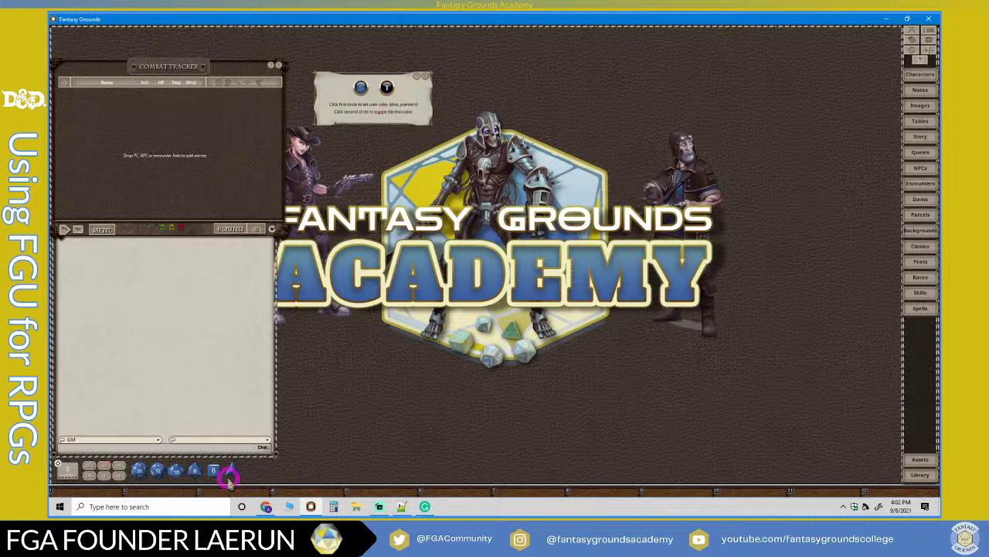
pyautogui.click(425, 75)
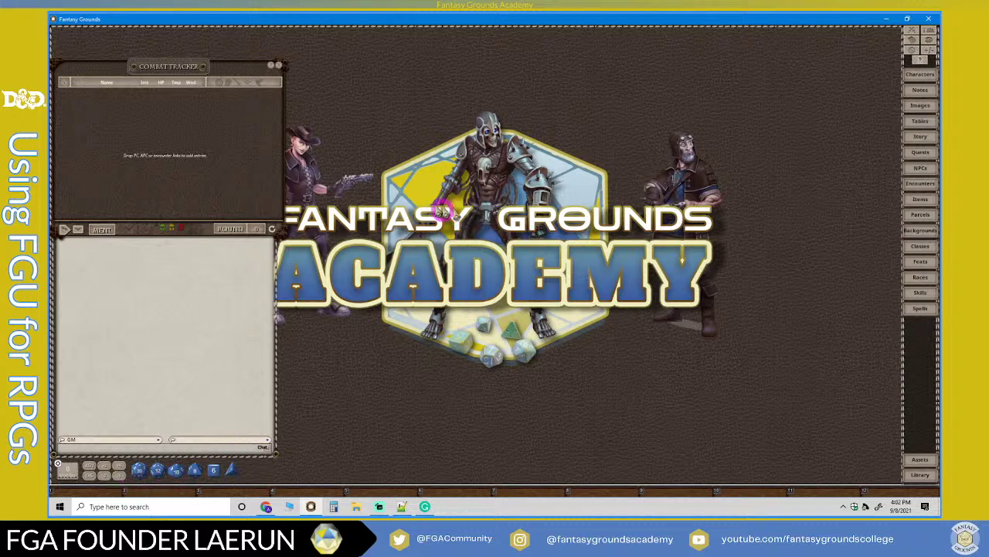
# Open the Party Sheet on a free part of the desktop and look through its main, inventory, order and XP sections.
pyautogui.moveTo(205, 186); pyautogui.dragTo(203, 183)
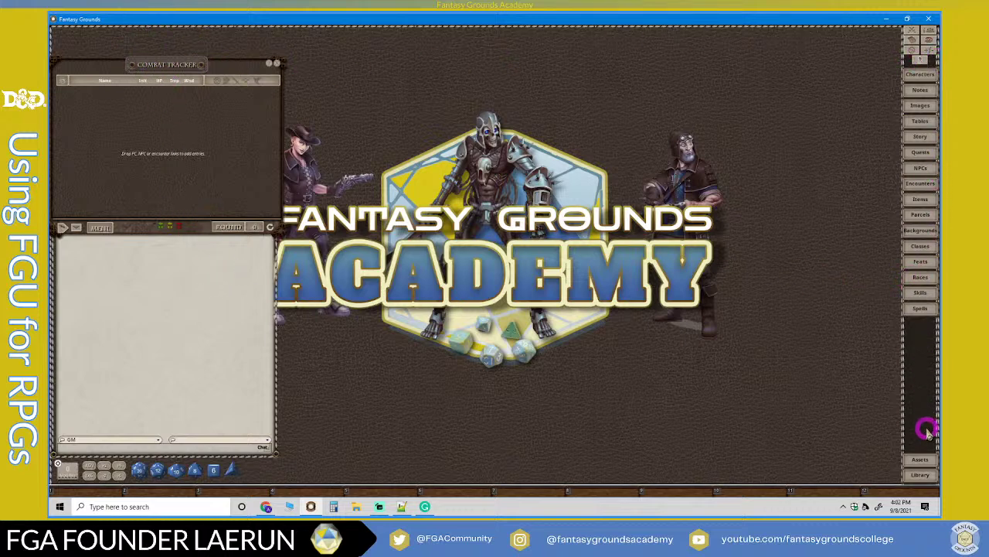
pyautogui.click(927, 34)
pyautogui.moveTo(512, 199); pyautogui.dragTo(746, 55)
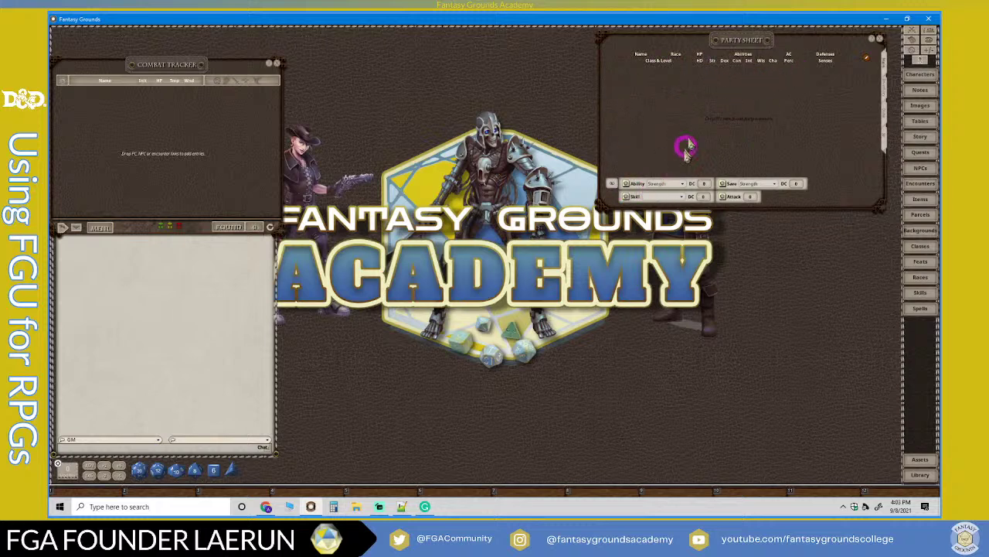
pyautogui.click(887, 91)
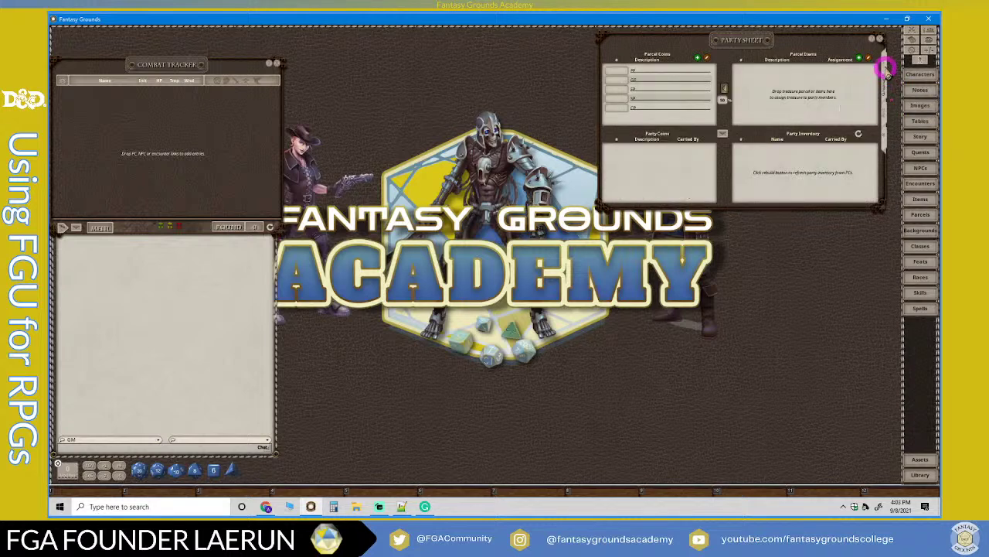
pyautogui.click(886, 70)
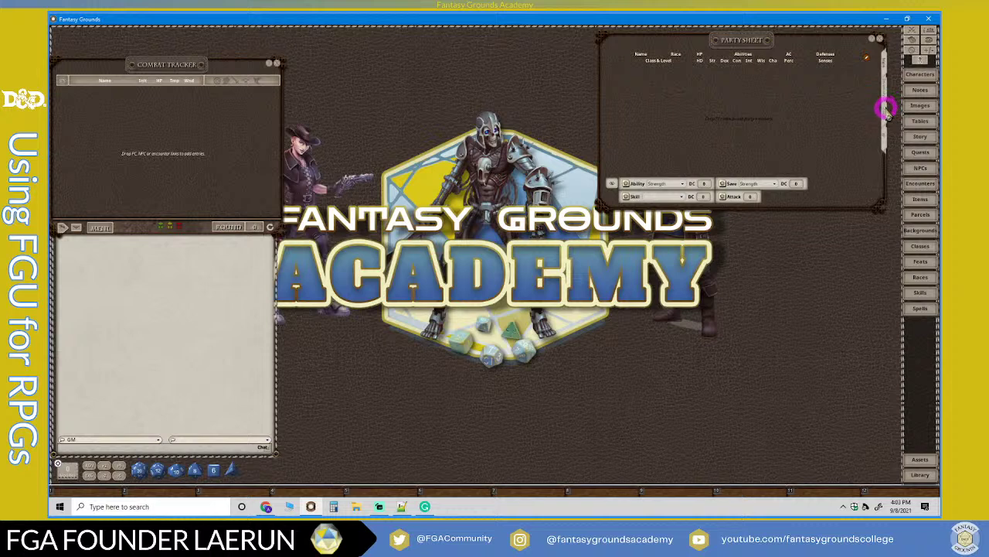
pyautogui.click(885, 107)
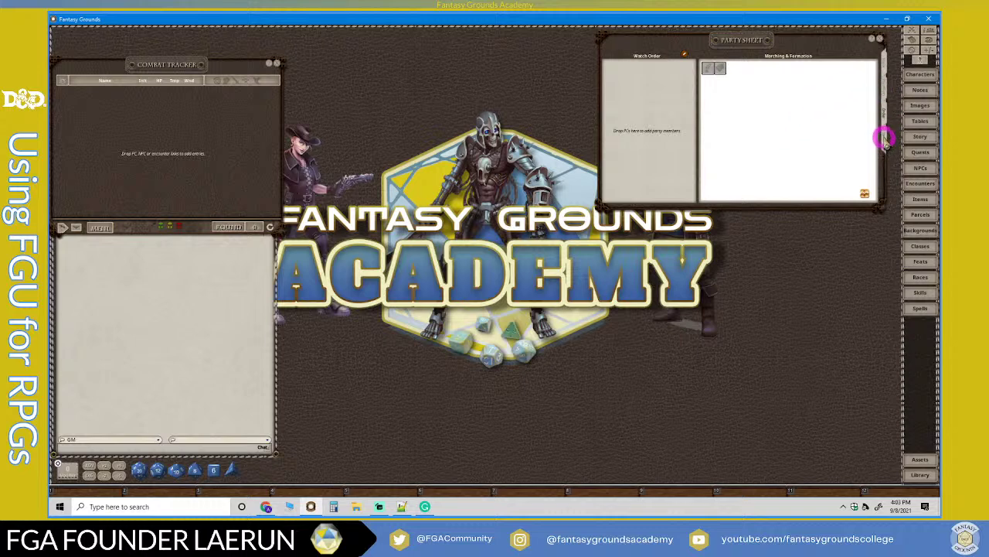
pyautogui.click(884, 139)
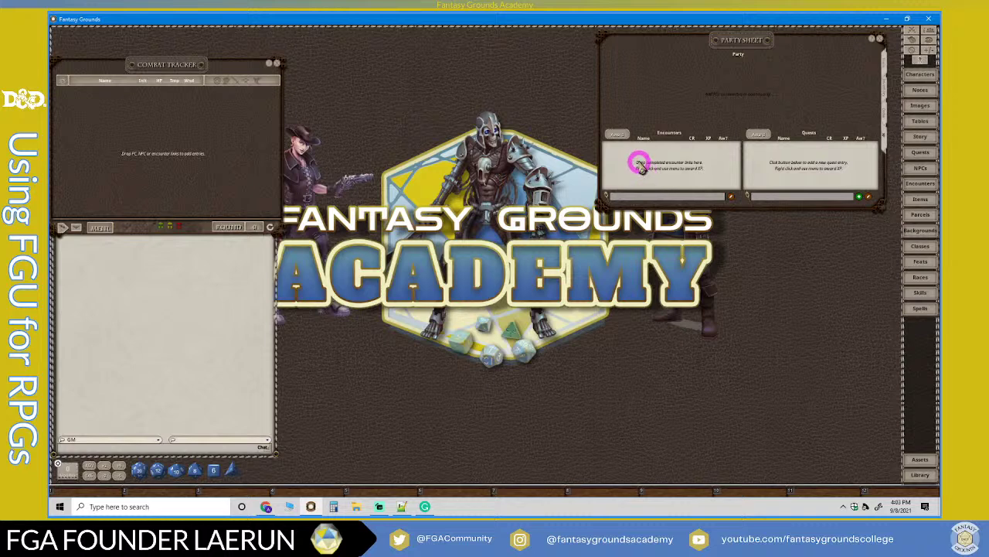
# Move the Party Sheet closer to the Combat Tracker and review its inventory, marching order, XP and main sections again.
pyautogui.click(884, 90)
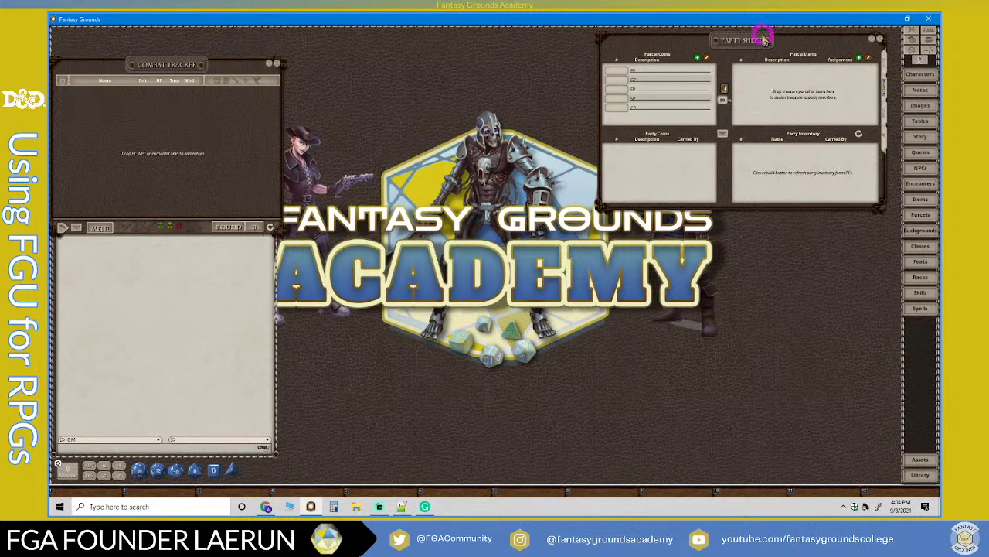
pyautogui.moveTo(748, 38); pyautogui.dragTo(560, 36)
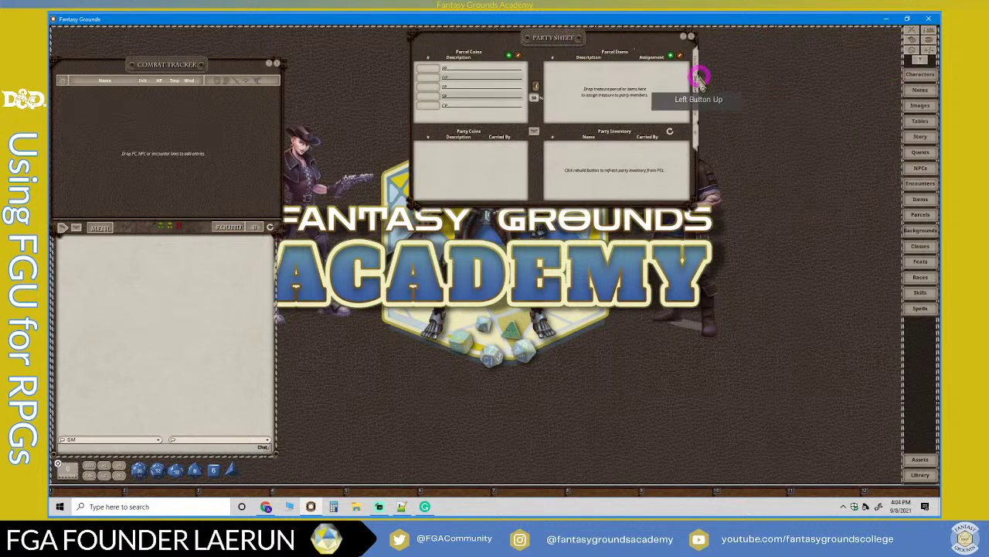
pyautogui.click(695, 116)
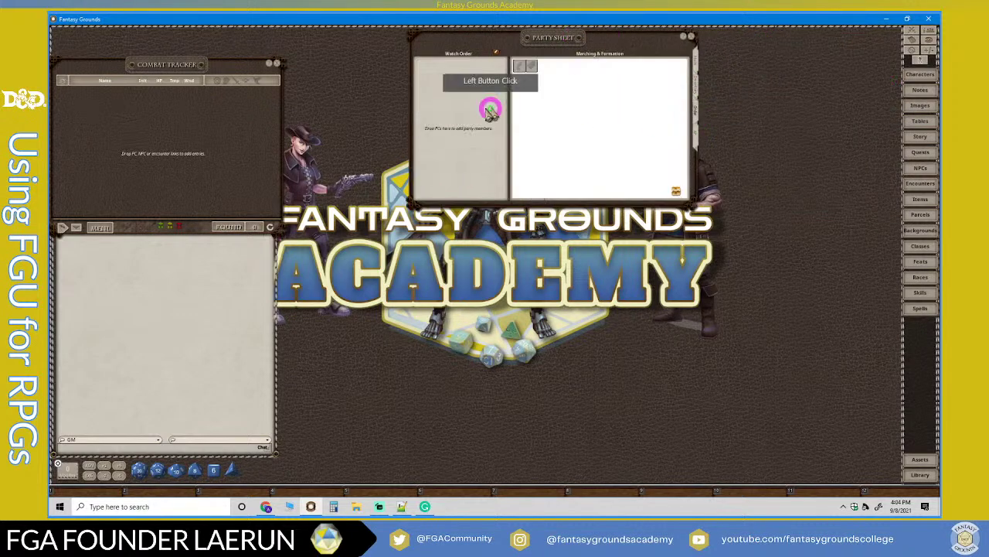
pyautogui.click(695, 135)
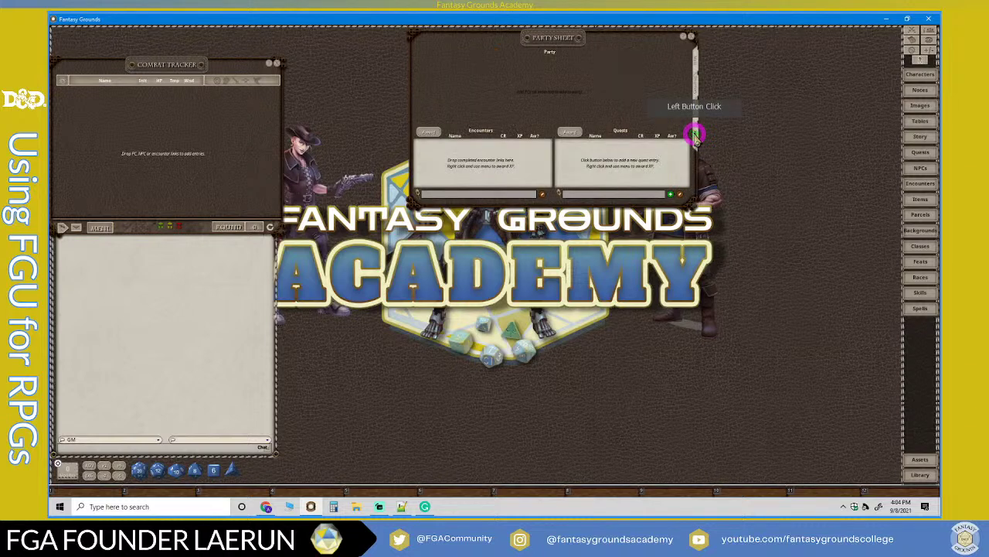
pyautogui.click(695, 60)
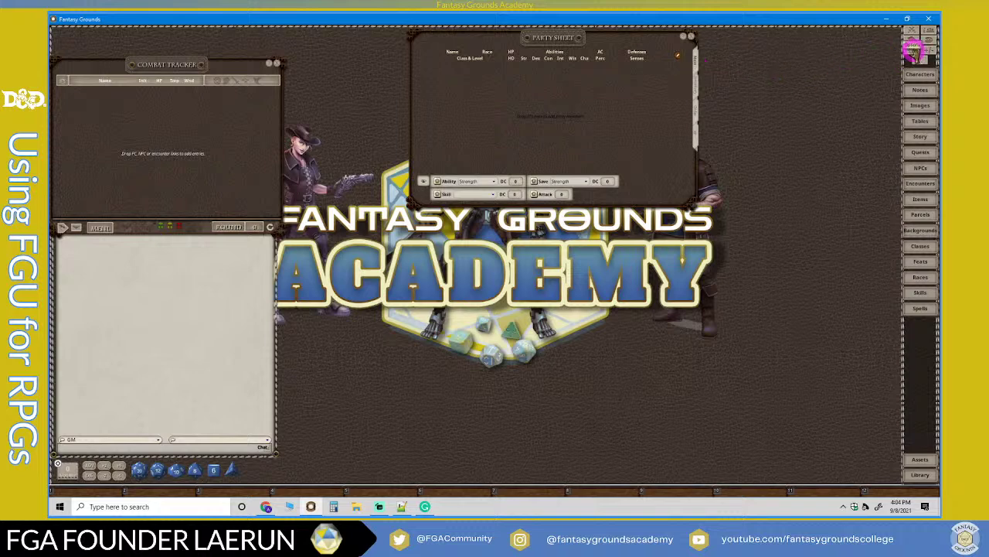
# Open the campaign Options, arrange them beside the Party Sheet, and show the sheet's coins and inventory section.
pyautogui.click(718, 82)
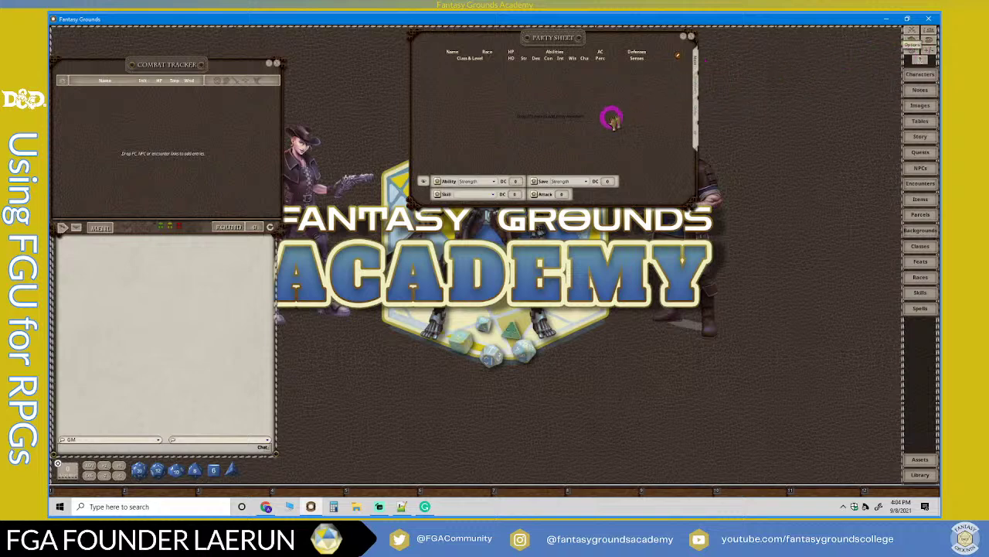
pyautogui.moveTo(475, 175); pyautogui.dragTo(746, 48)
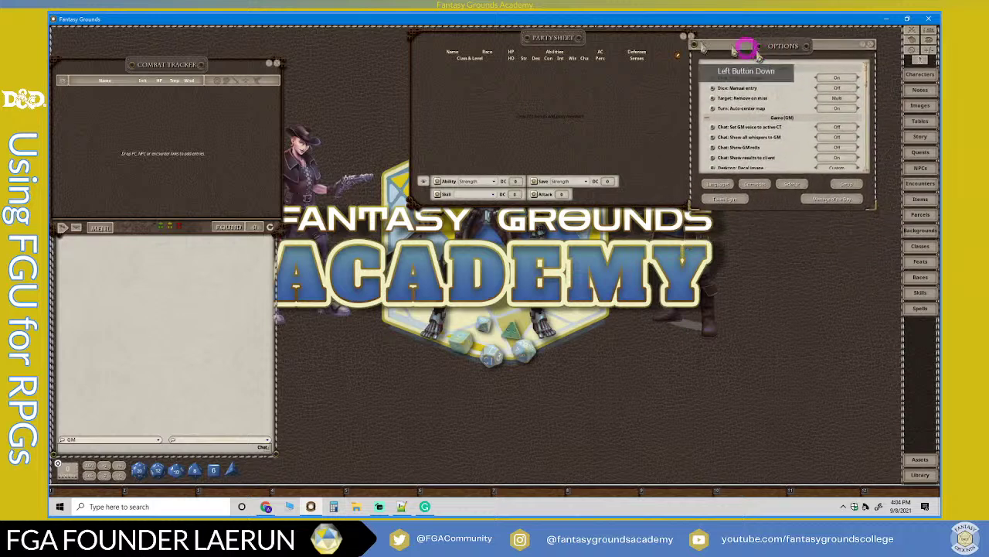
pyautogui.moveTo(618, 36); pyautogui.dragTo(561, 59)
pyautogui.click(633, 117)
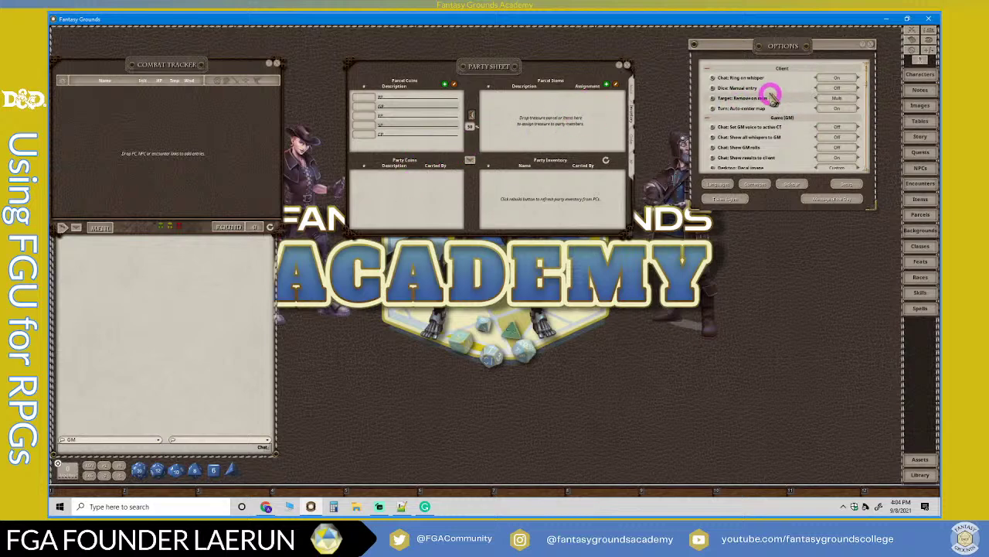
# Set both "Party: Show characters to clients" and "Party: Show inventory to clients" to On in the Game (GM) options.
pyautogui.scroll(-4, 772, 95)
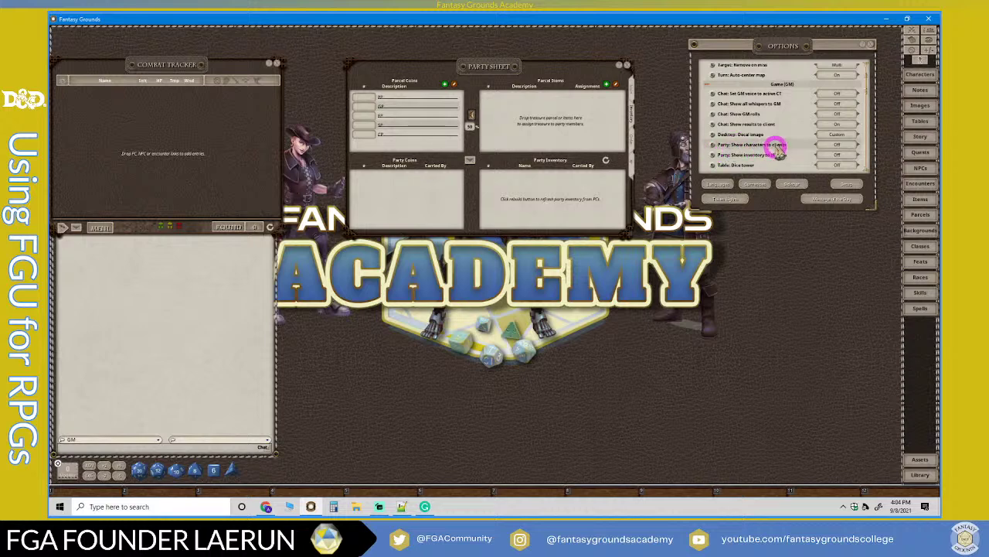
pyautogui.click(835, 144)
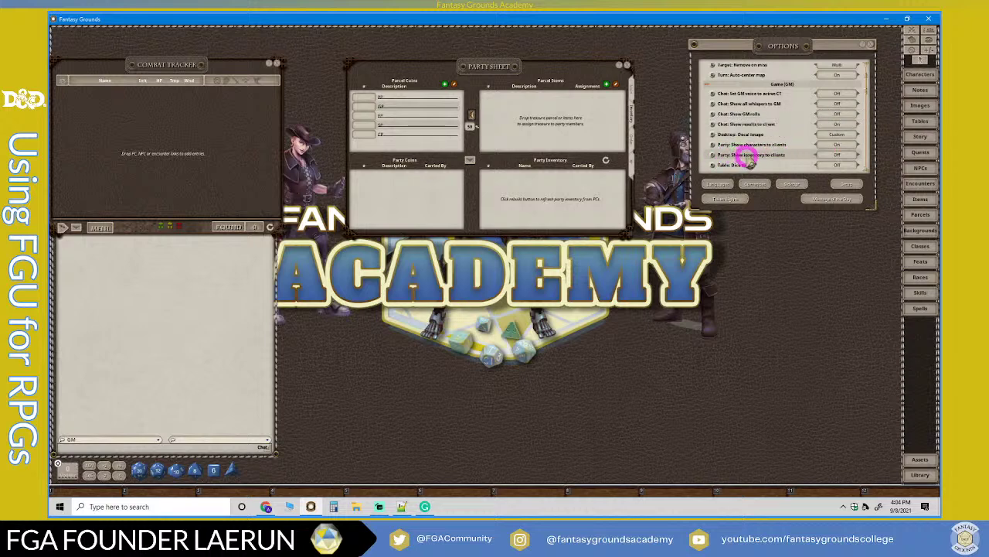
pyautogui.click(830, 154)
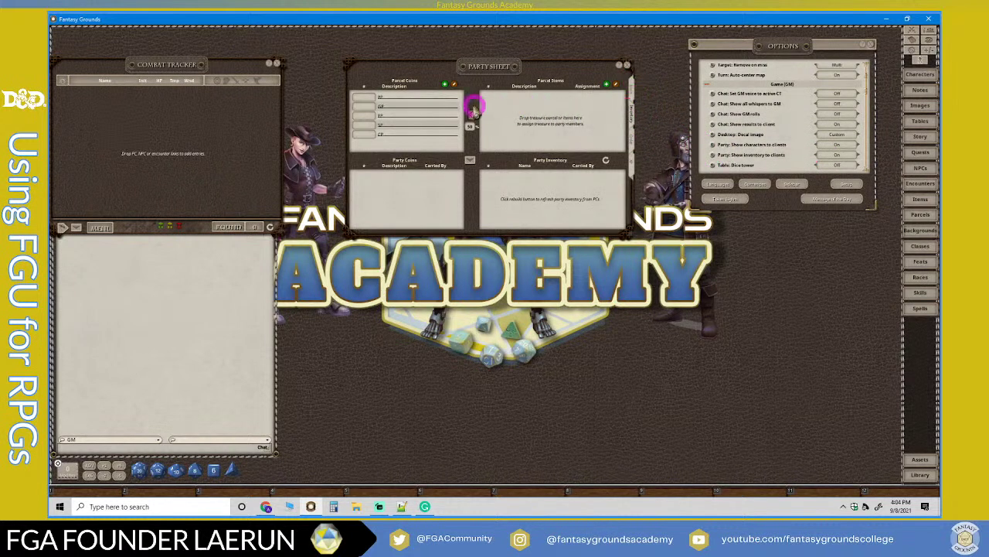
pyautogui.click(632, 140)
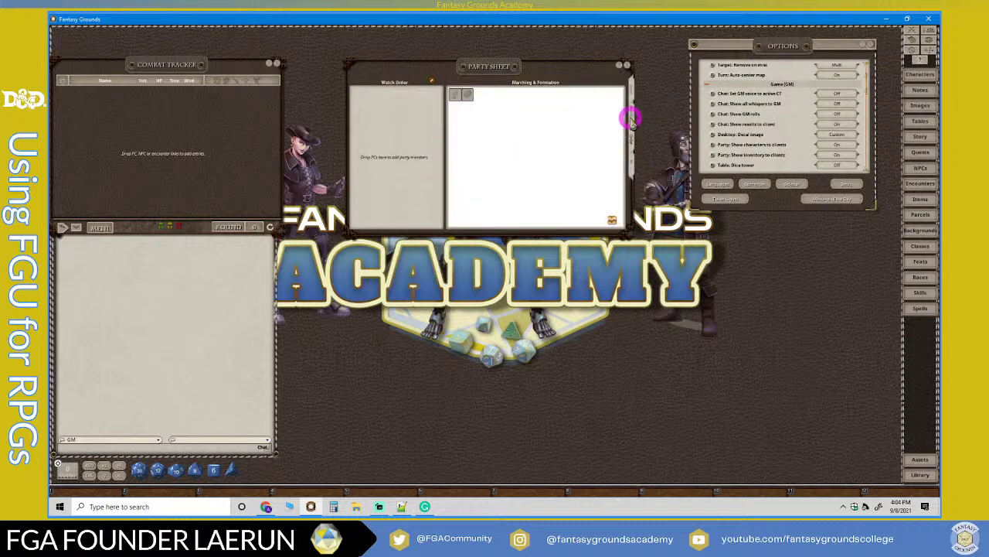
pyautogui.click(632, 116)
pyautogui.scroll(-1, 762, 151)
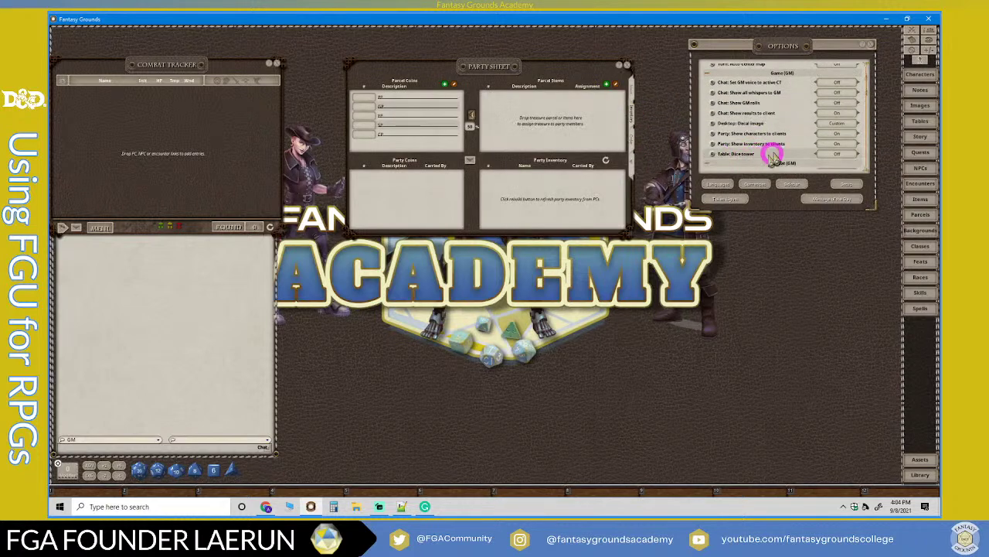
# Set "Party: Show characters to clients" and "Party: Show inventory to clients" to Off, and move the Party Sheet closer to the Options window.
pyautogui.click(839, 135)
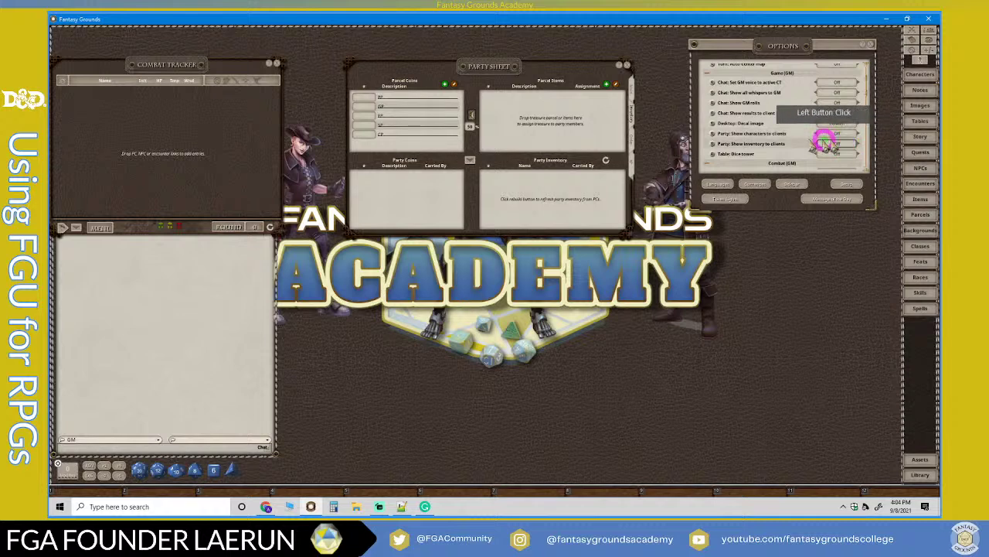
pyautogui.click(548, 162)
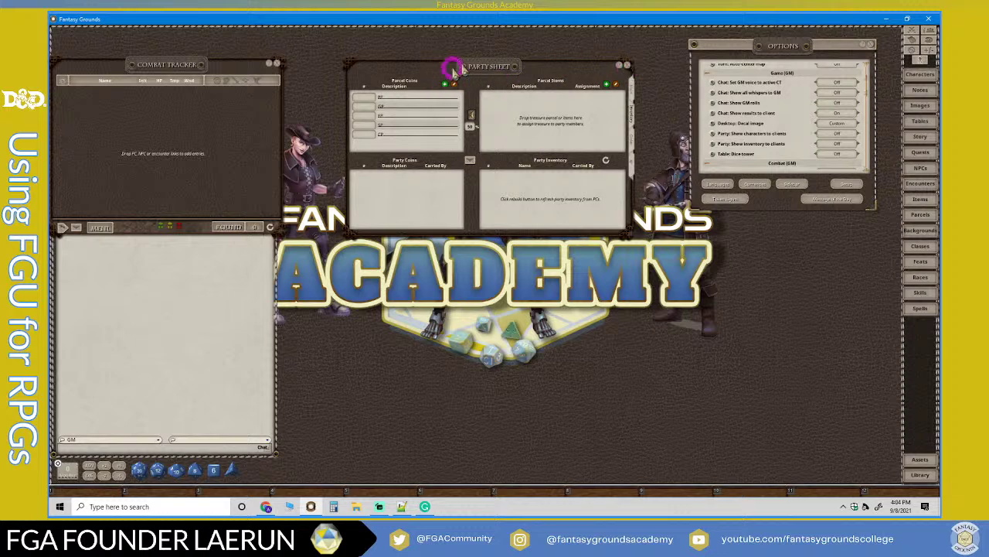
pyautogui.moveTo(493, 64); pyautogui.dragTo(537, 50)
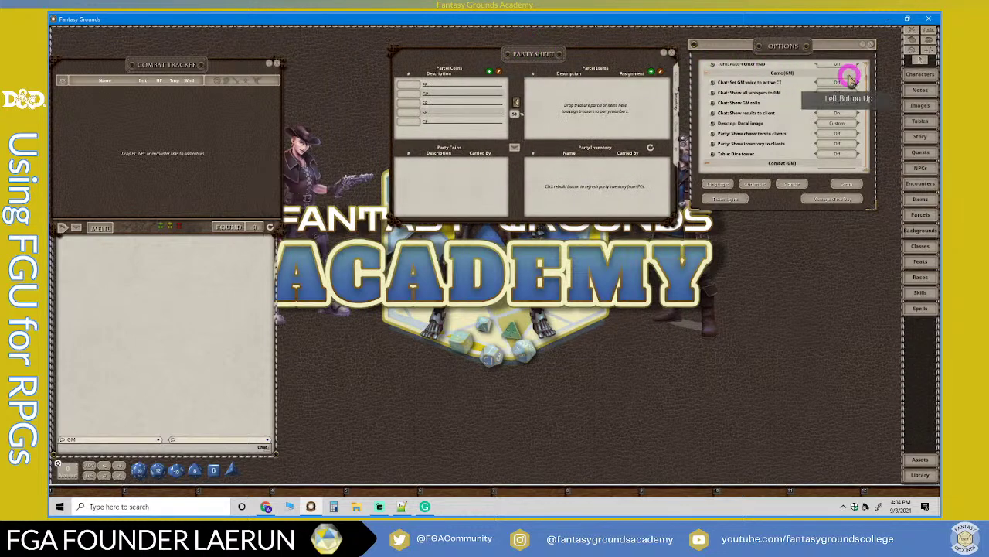
# Open the Library, place it between the Combat Tracker and Options windows, and enlarge it to show all its loaded modules.
pyautogui.click(922, 474)
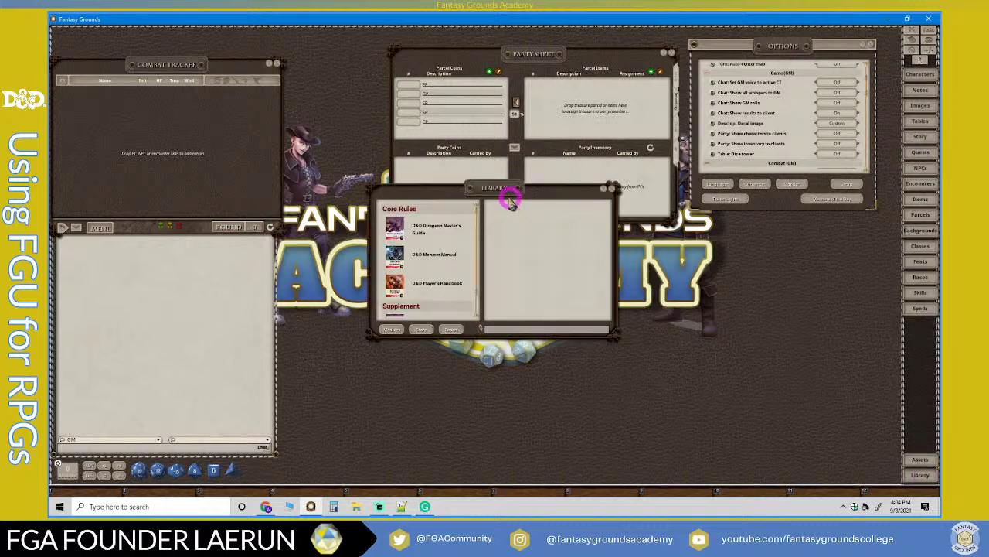
pyautogui.moveTo(506, 189); pyautogui.dragTo(583, 43)
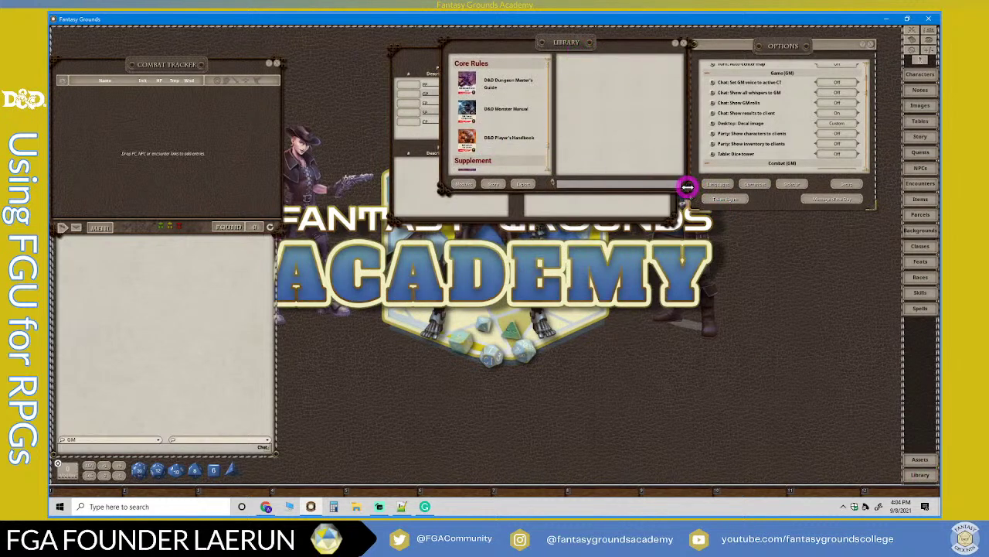
pyautogui.moveTo(687, 188); pyautogui.dragTo(752, 357)
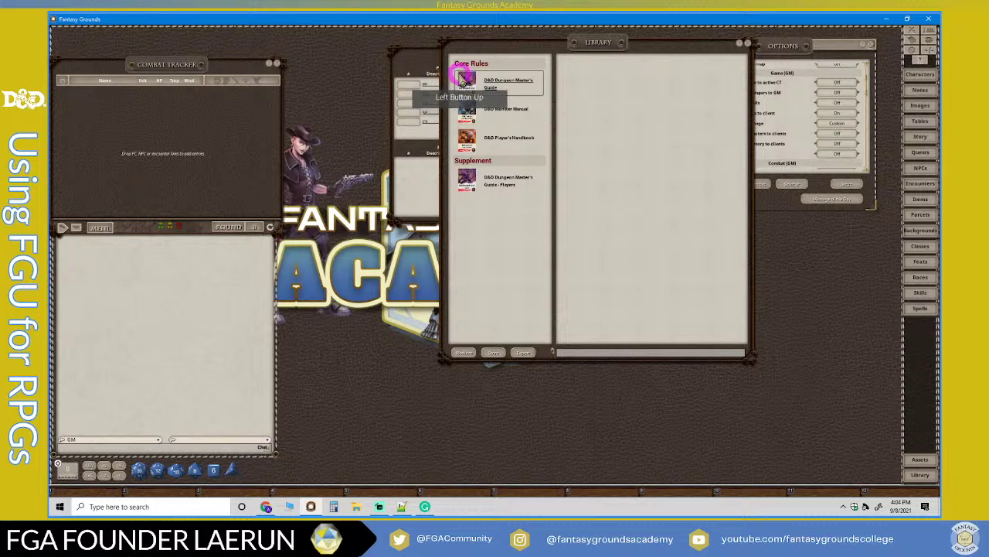
pyautogui.moveTo(583, 51); pyautogui.dragTo(609, 62)
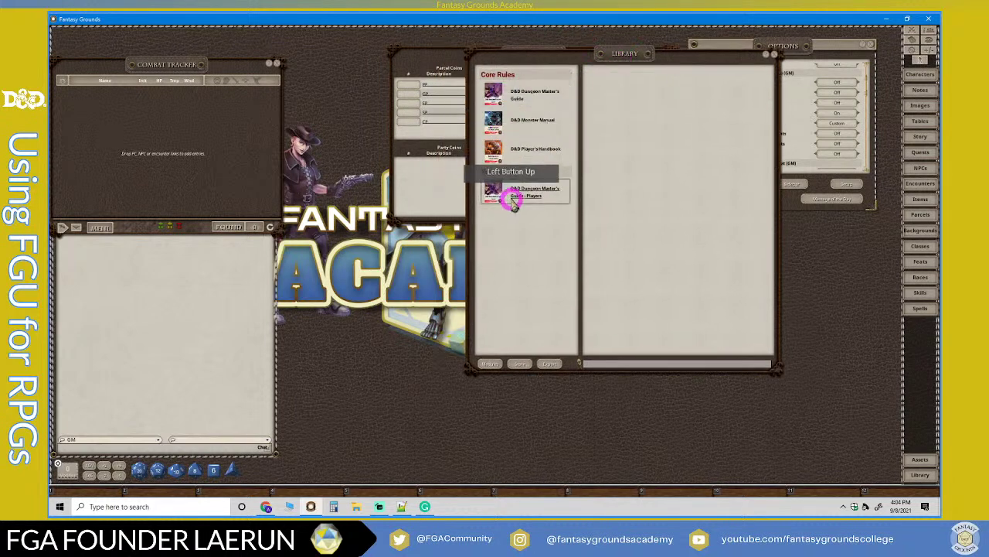
# Open Data Module Activation beside the Library and search the modules by name for "sword".
pyautogui.click(493, 364)
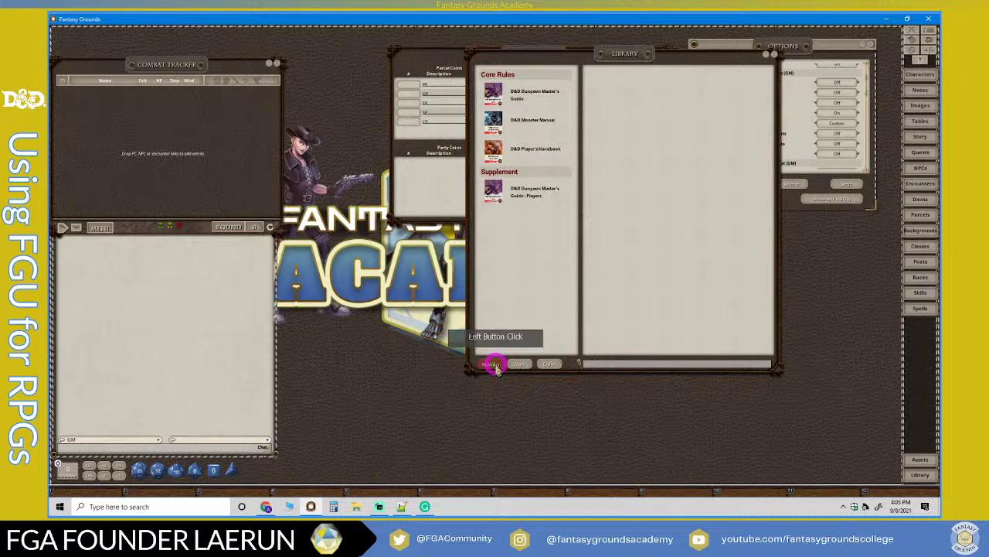
pyautogui.moveTo(497, 122); pyautogui.dragTo(333, 67)
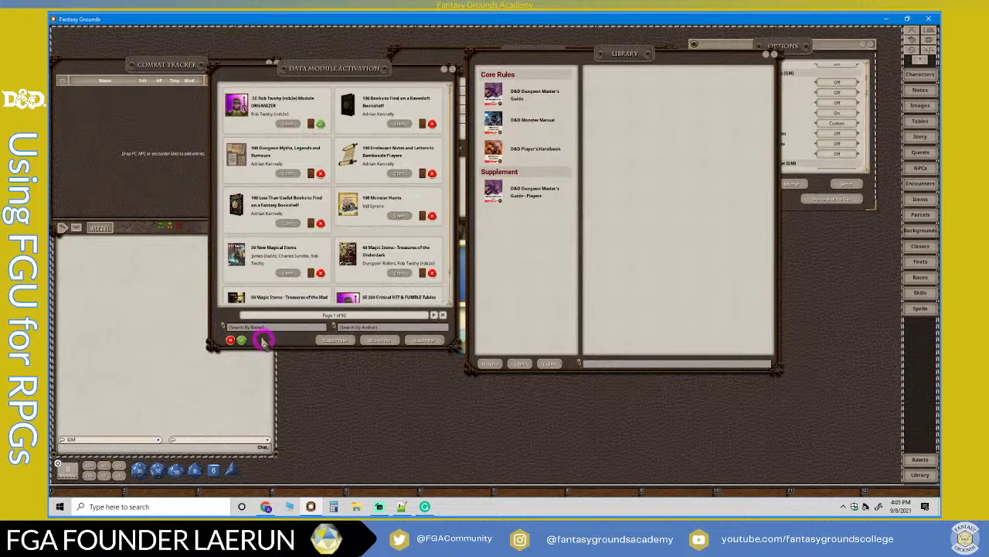
pyautogui.click(257, 330)
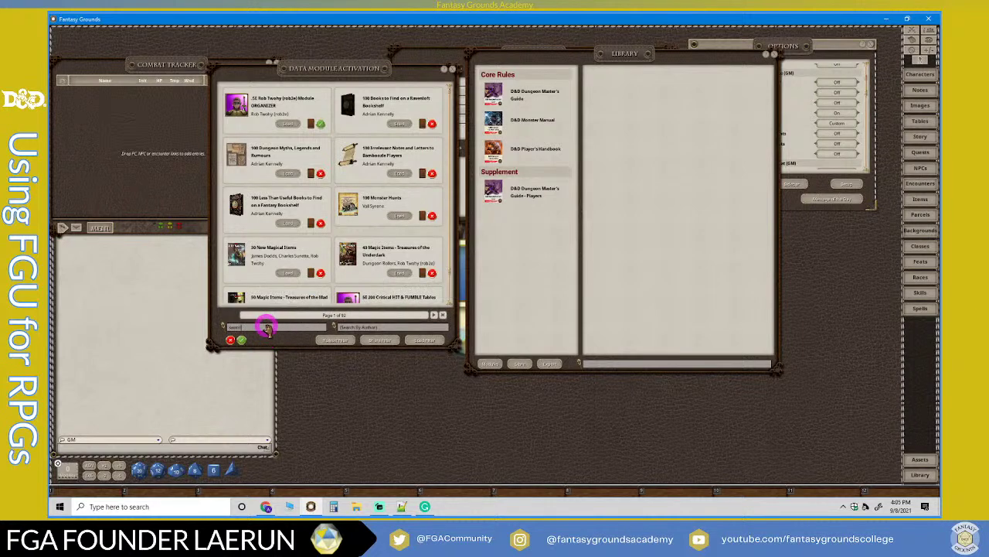
pyautogui.write('sword')
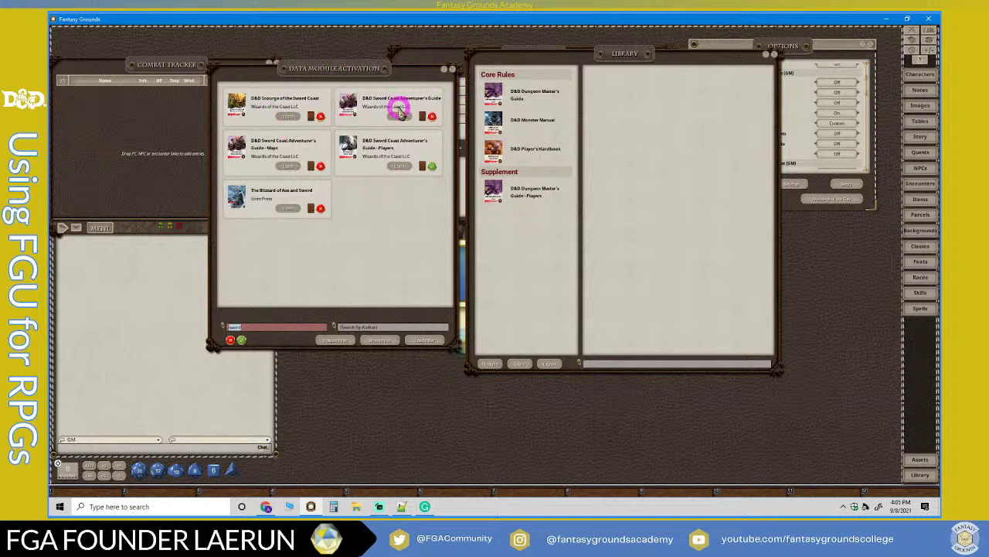
# Load the D&D Sword Coast Adventurer's Guide modules: the Players version, the main guide and the Maps.
pyautogui.click(400, 166)
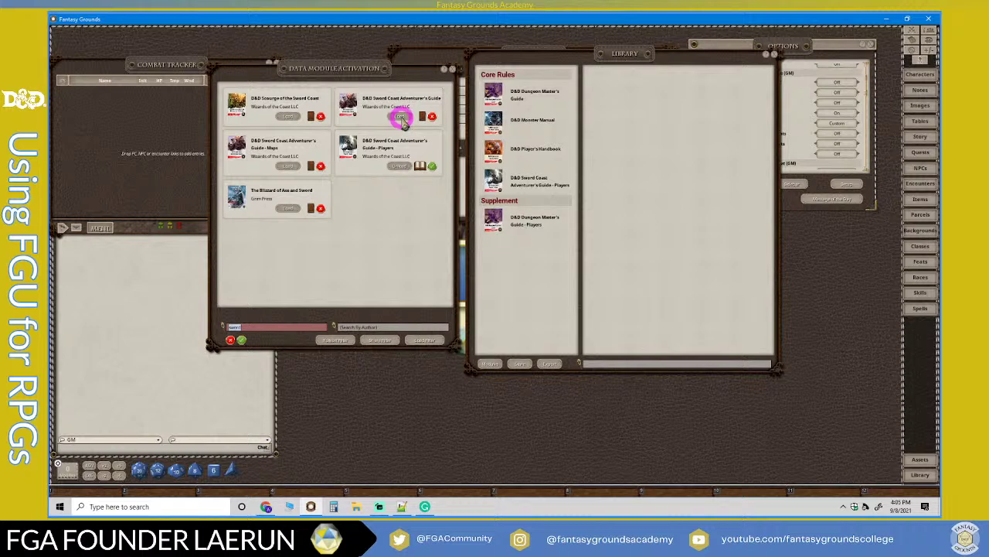
pyautogui.click(400, 117)
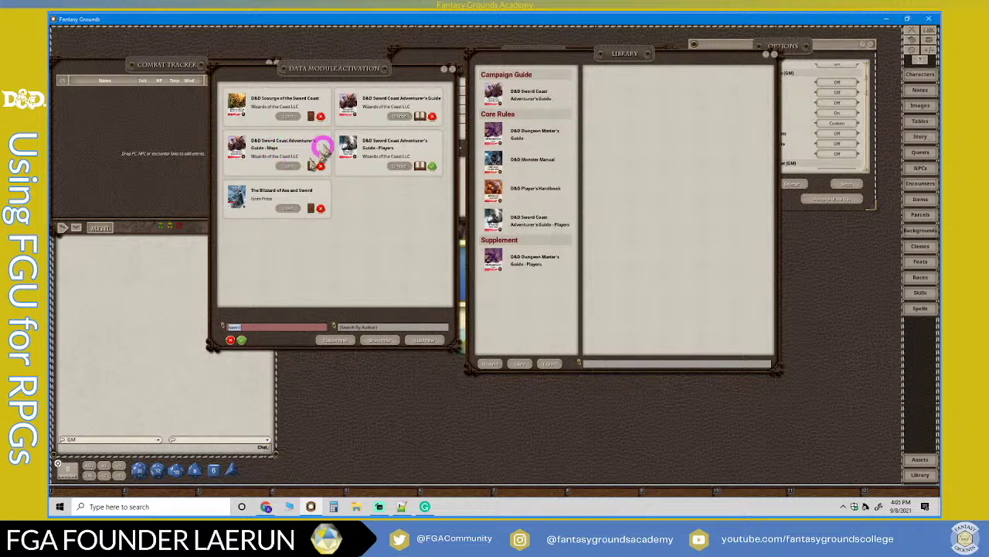
pyautogui.click(288, 166)
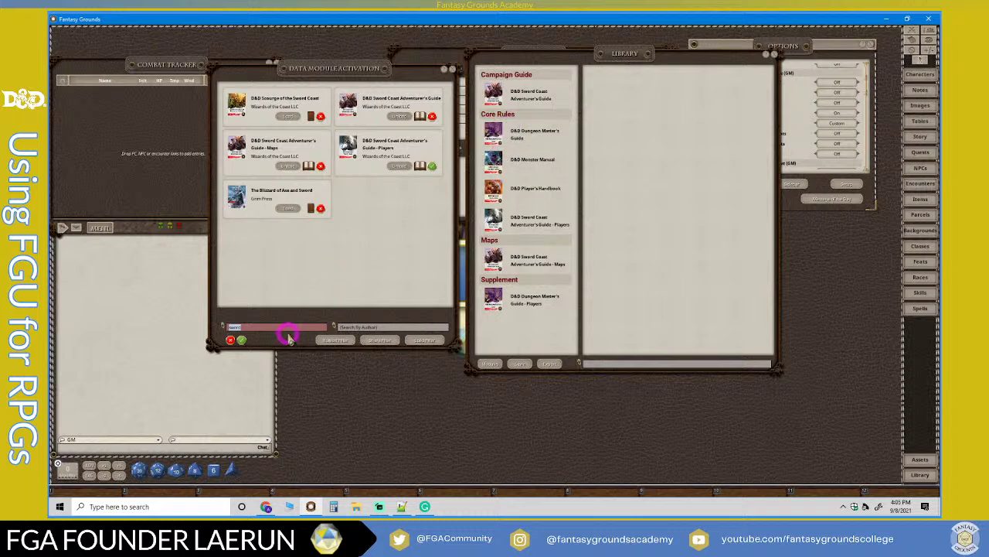
# Replace the module name search with "cond" and load the 5E Conditions & Effects module.
pyautogui.press('BackSpace')
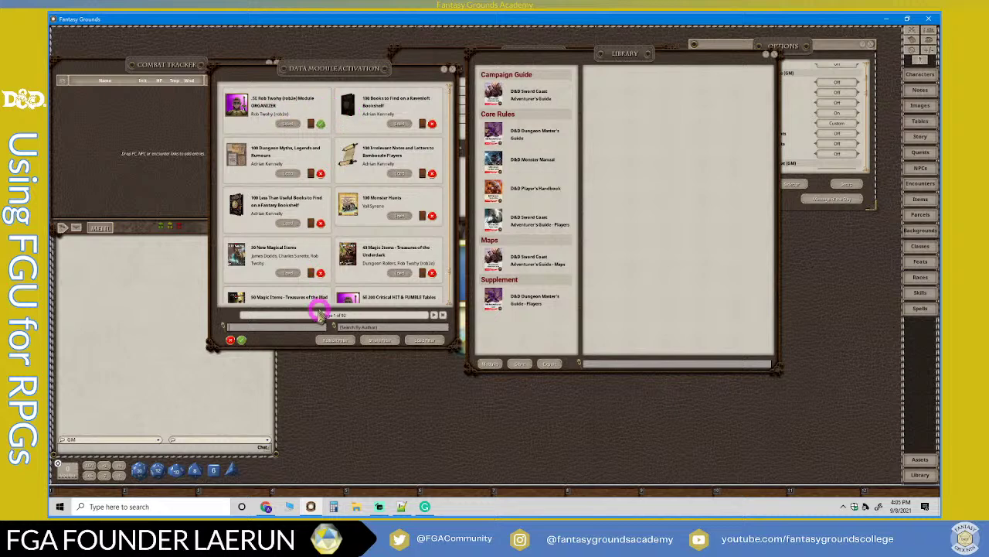
pyautogui.click(276, 324)
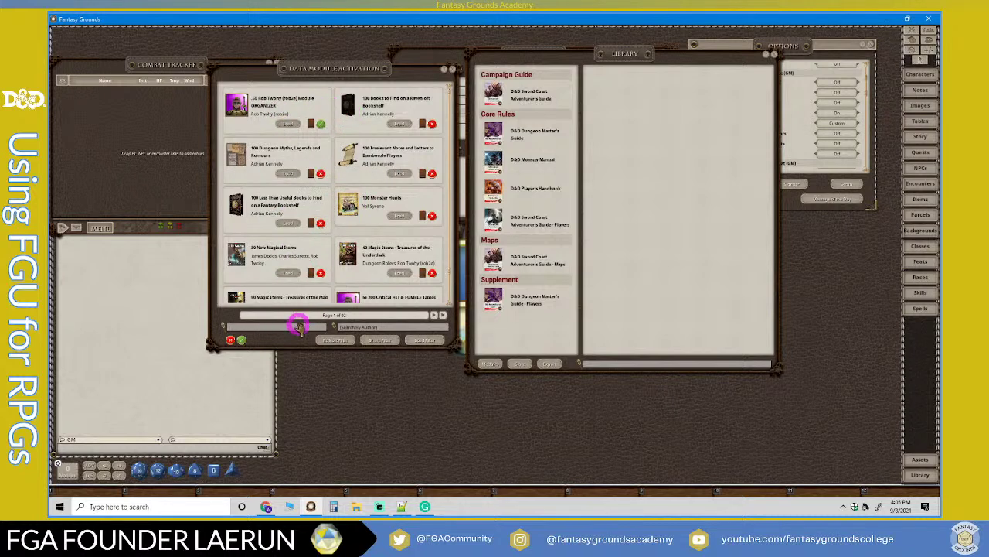
pyautogui.click(276, 328)
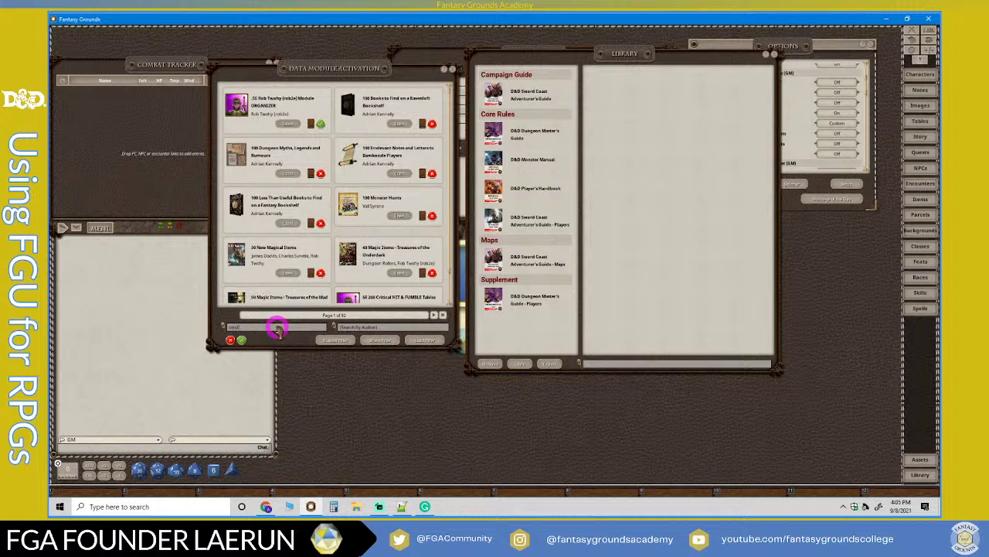
pyautogui.click(300, 178)
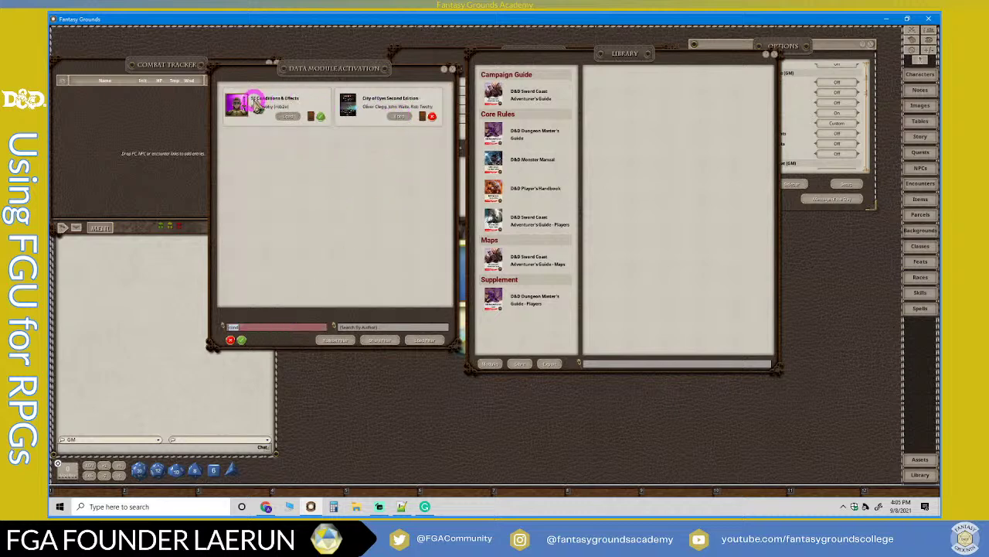
pyautogui.click(289, 117)
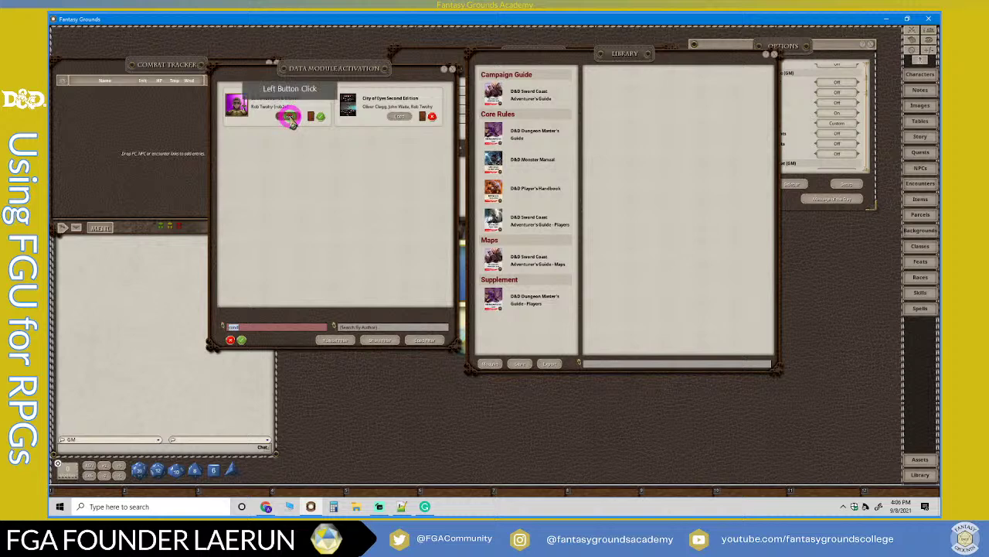
# Close Data Module Activation and move the Library beside the Options window so the two no longer overlap.
pyautogui.click(451, 72)
pyautogui.click(631, 62)
pyautogui.moveTo(631, 62); pyautogui.dragTo(537, 57)
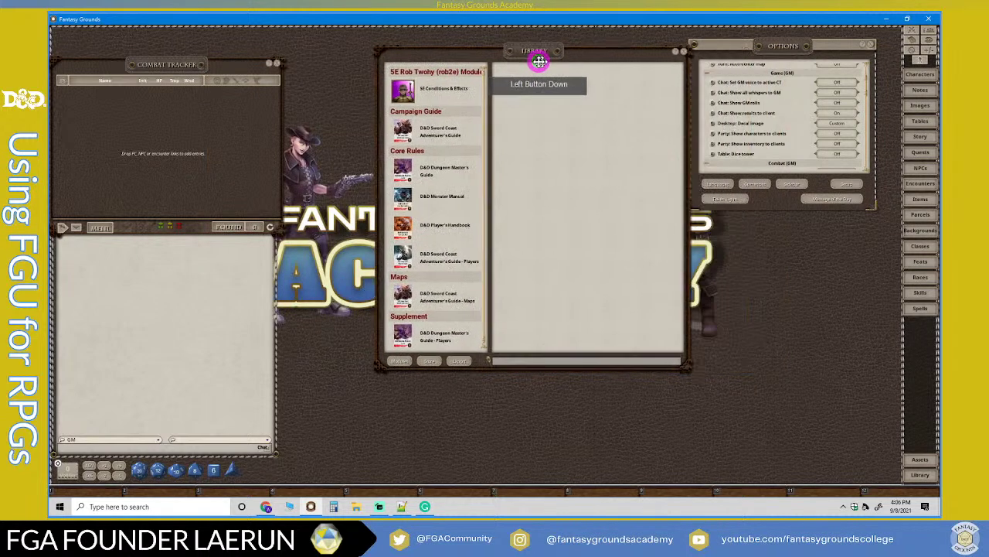
# Show the contents of the 5E Conditions & Effects module in the Library, view its Story list, and close that list.
pyautogui.click(438, 90)
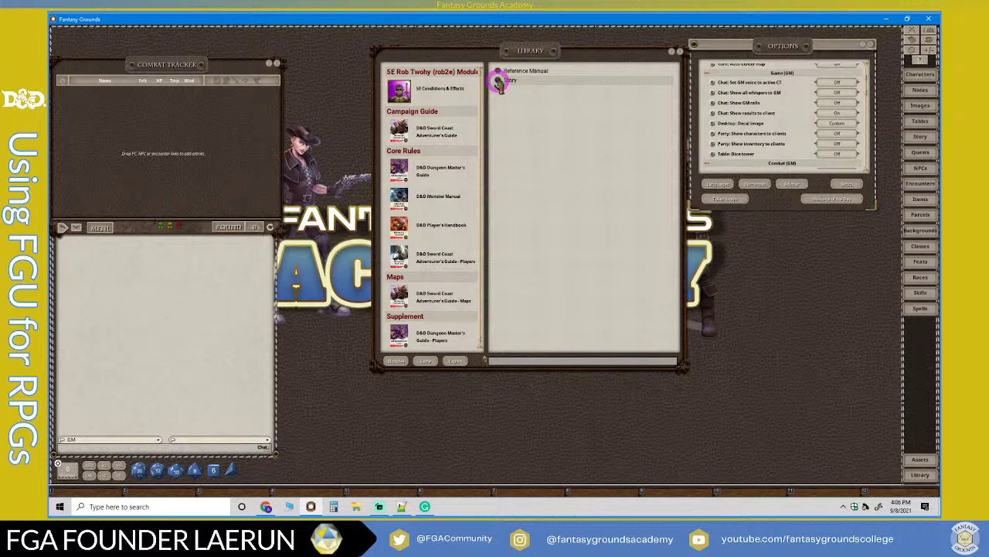
pyautogui.click(499, 81)
pyautogui.click(452, 211)
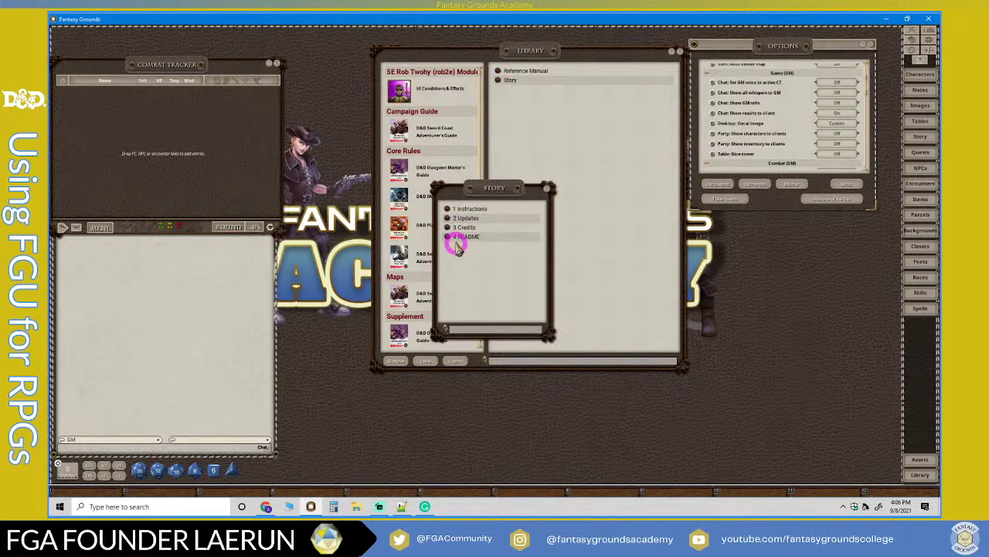
pyautogui.click(548, 183)
# Read the Instructions page in the Conditions & Effects Reference Manual through to its end, and close the manual.
pyautogui.click(499, 72)
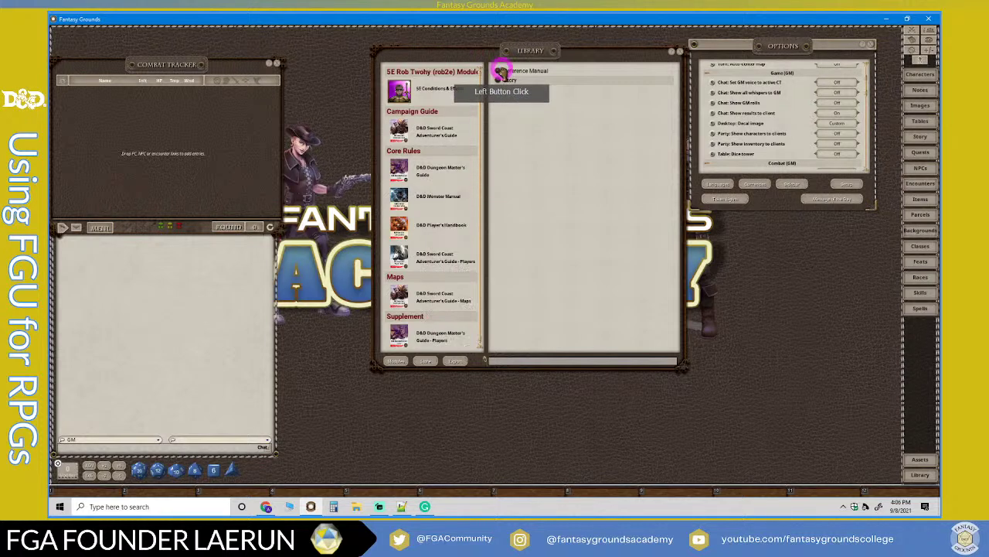
pyautogui.click(371, 186)
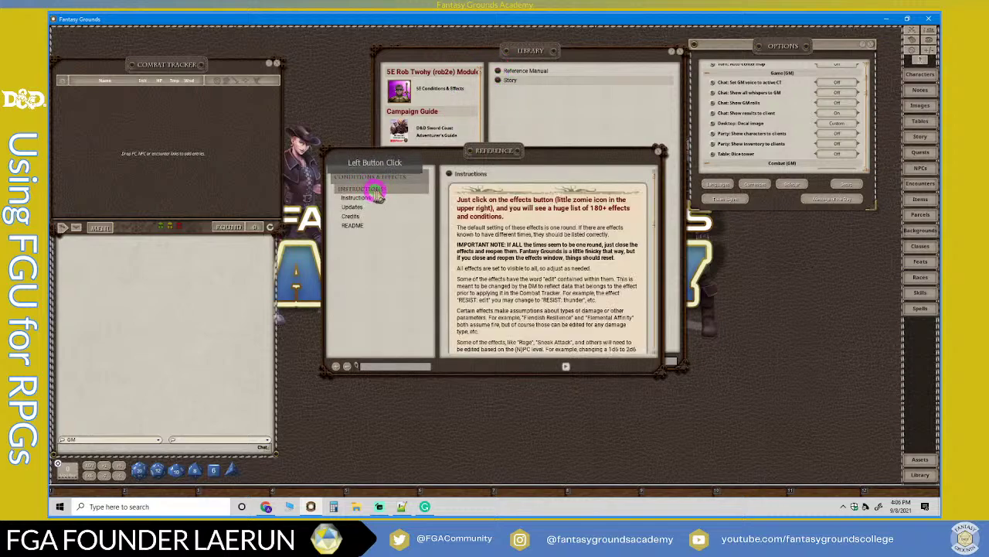
pyautogui.scroll(-5, 563, 271)
pyautogui.scroll(-10, 563, 284)
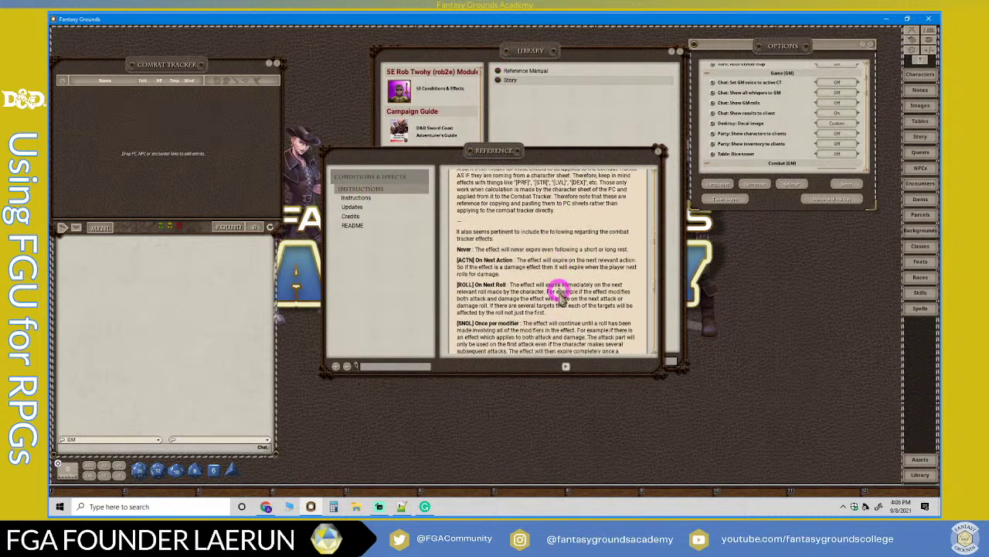
pyautogui.scroll(-3, 555, 298)
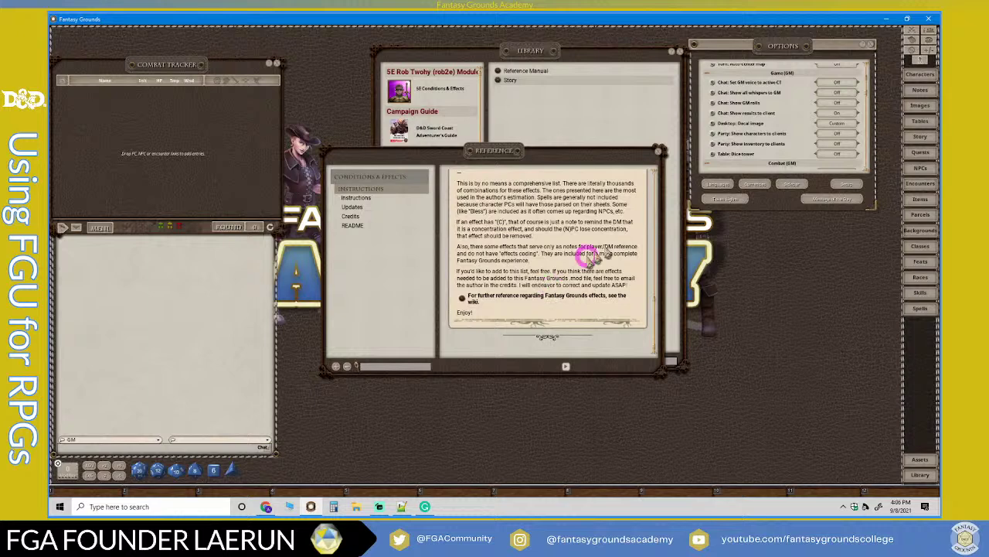
pyautogui.click(659, 152)
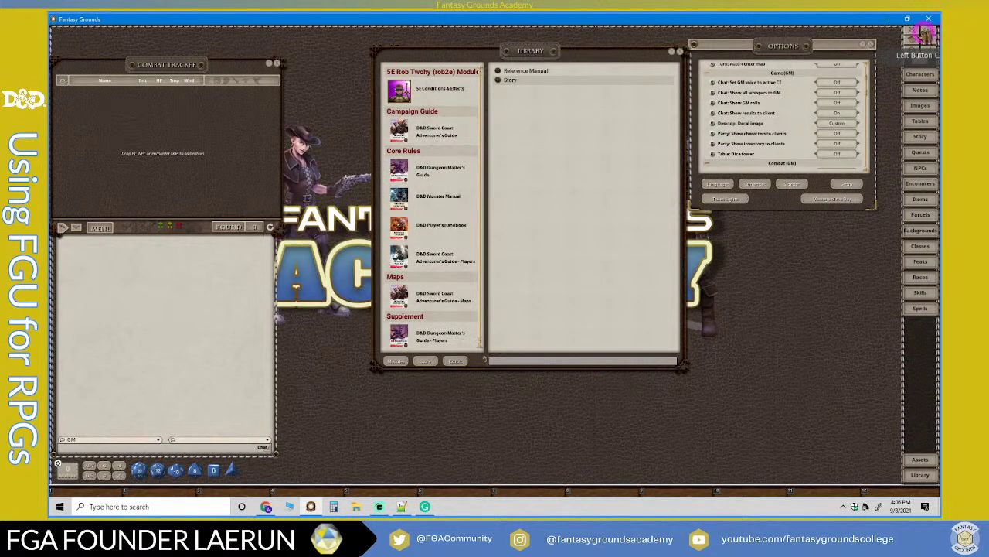
# Open the Effects window, place it over the Library, and enlarge it to show more presets and custom effects.
pyautogui.click(919, 47)
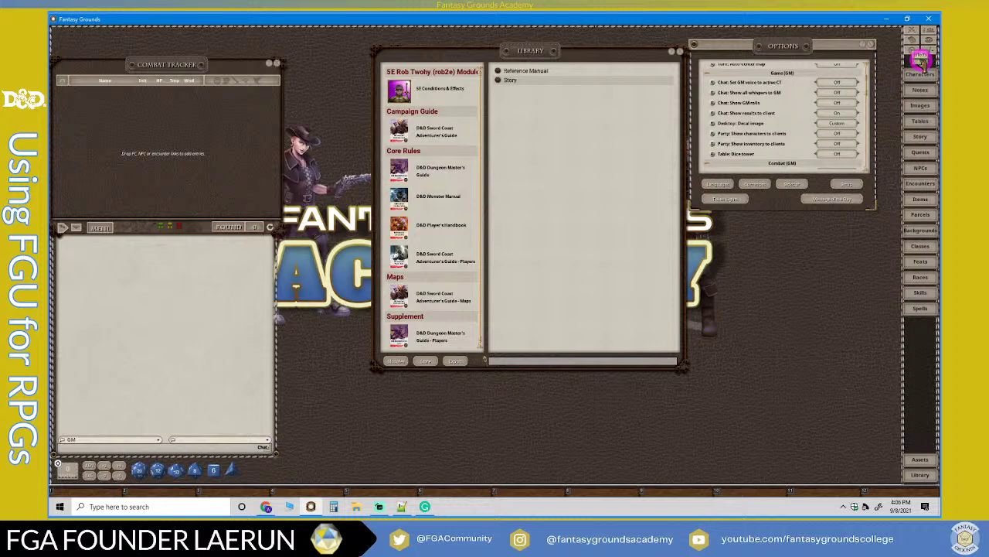
pyautogui.moveTo(762, 154); pyautogui.dragTo(637, 52)
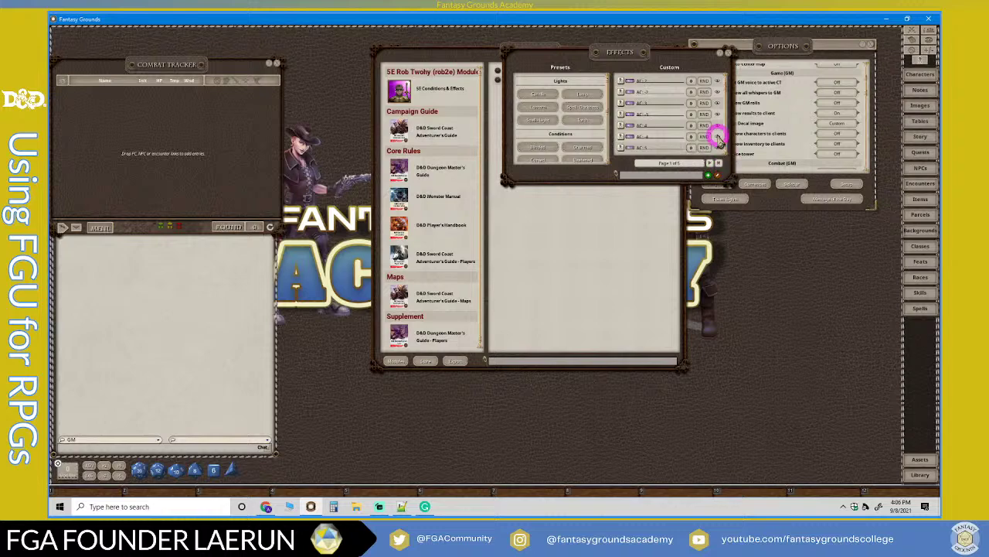
pyautogui.moveTo(731, 181); pyautogui.dragTo(838, 404)
pyautogui.scroll(-3, 709, 289)
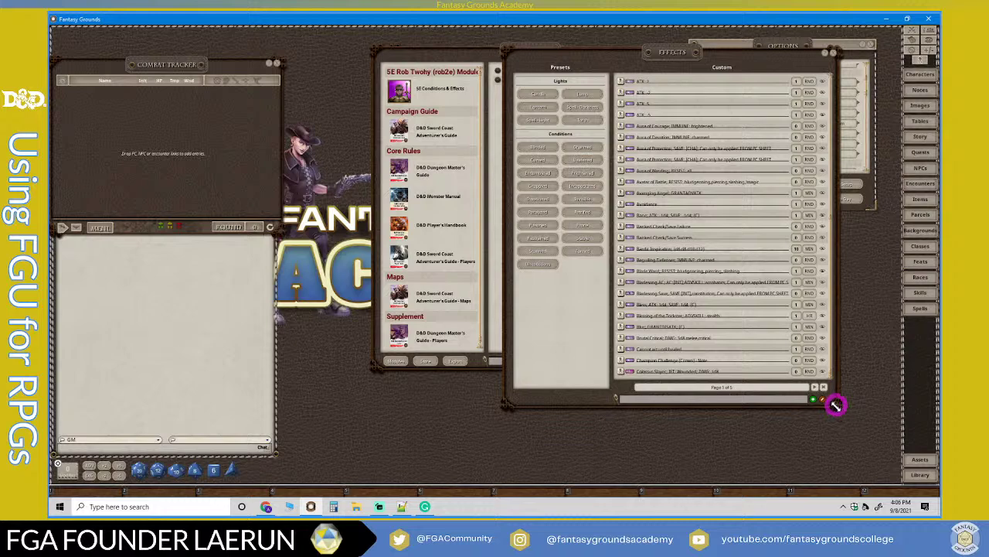
pyautogui.moveTo(836, 405)
pyautogui.mouseDown()
pyautogui.moveTo(839, 435)
pyautogui.moveTo(838, 416)
pyautogui.mouseUp()
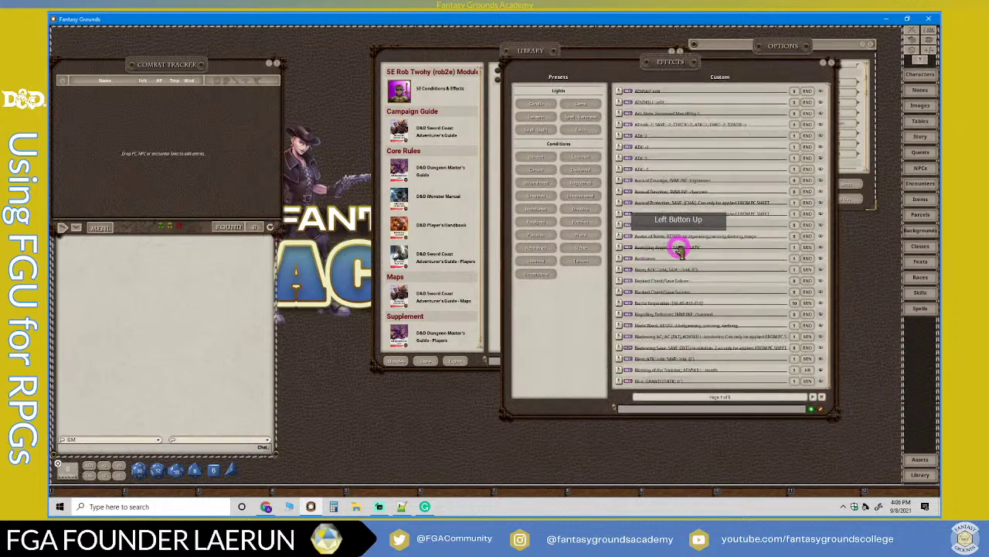
# Look through the custom effects supplied by the Conditions & Effects module and close the Effects window.
pyautogui.scroll(5, 679, 249)
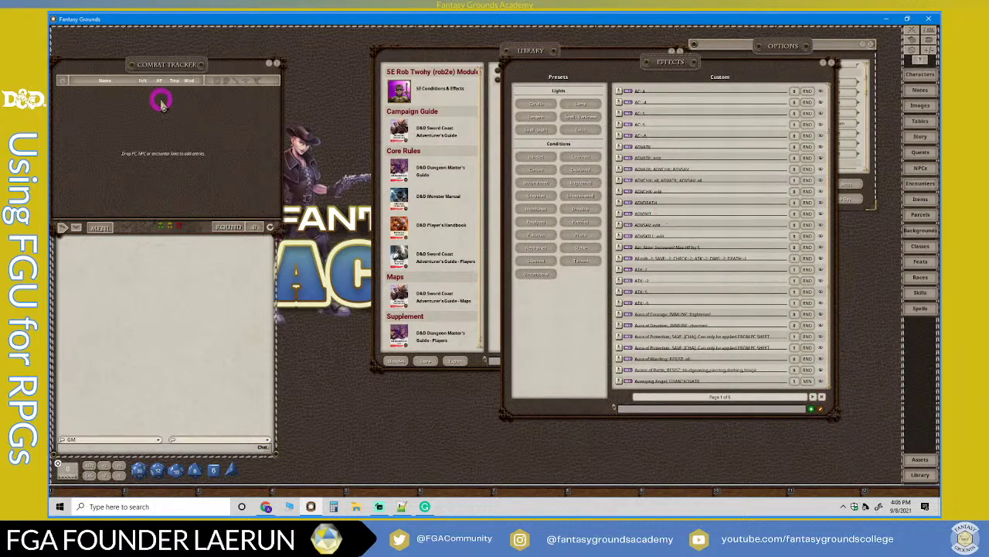
pyautogui.scroll(-5, 662, 186)
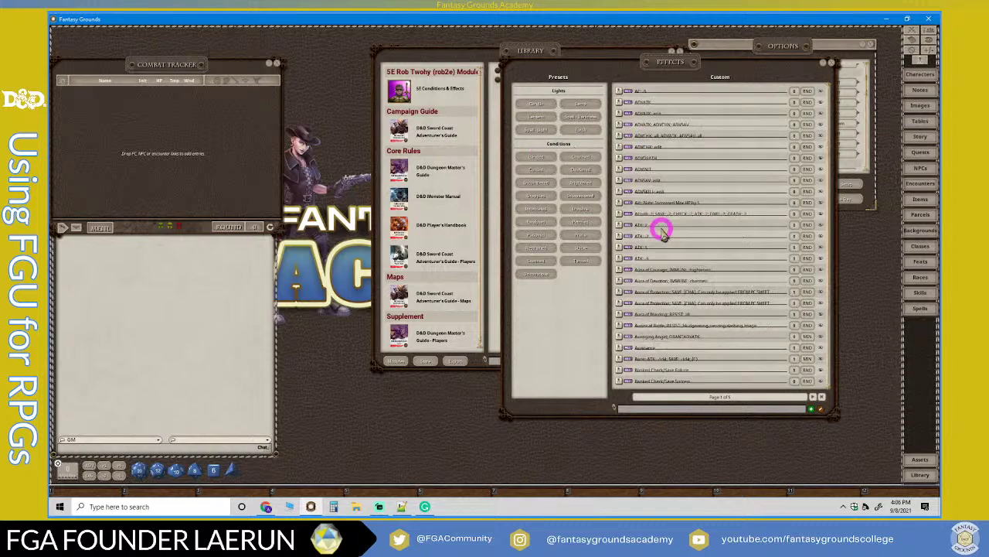
pyautogui.scroll(-11, 662, 231)
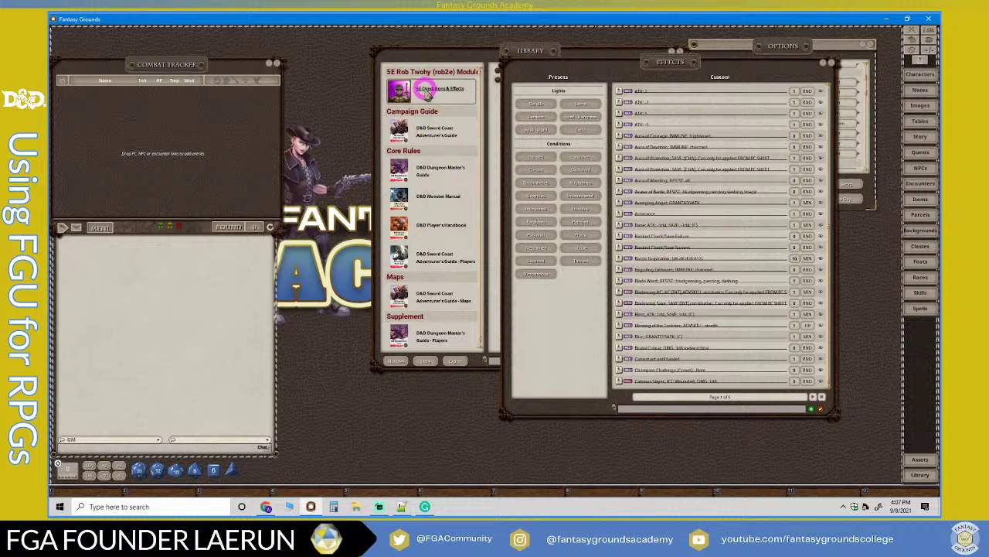
pyautogui.click(834, 66)
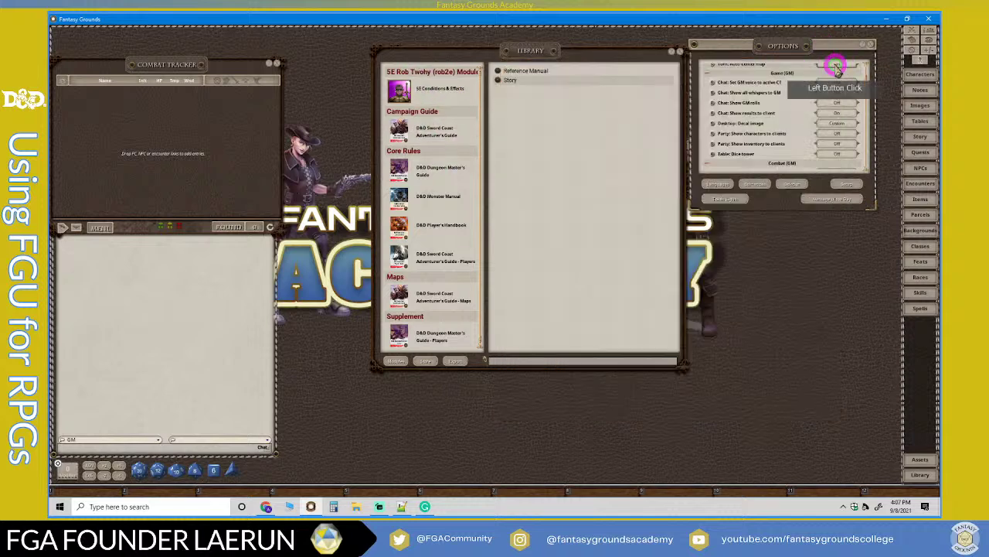
# Show the contents of the D&D Player's Handbook module in the Library.
pyautogui.click(601, 55)
pyautogui.moveTo(765, 39); pyautogui.dragTo(767, 48)
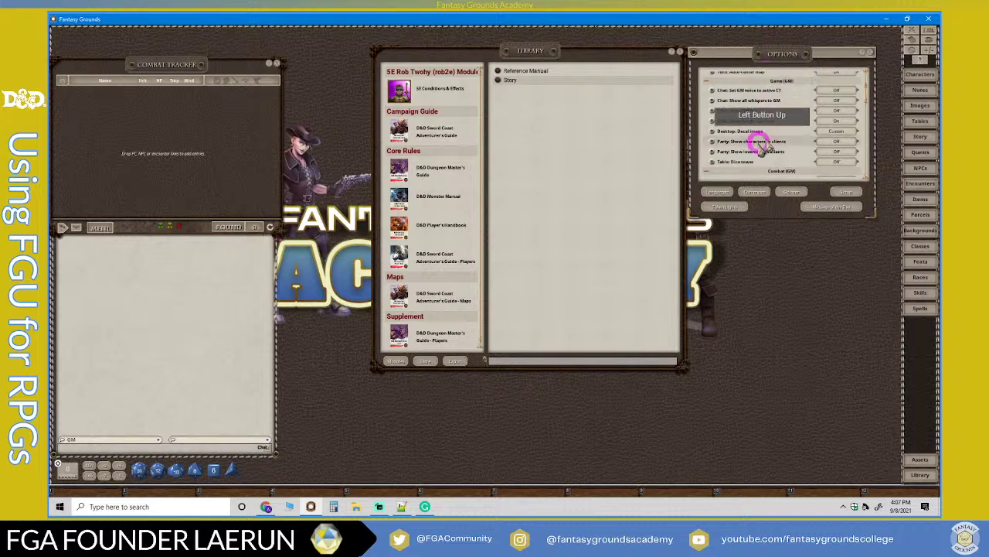
pyautogui.scroll(1, 421, 207)
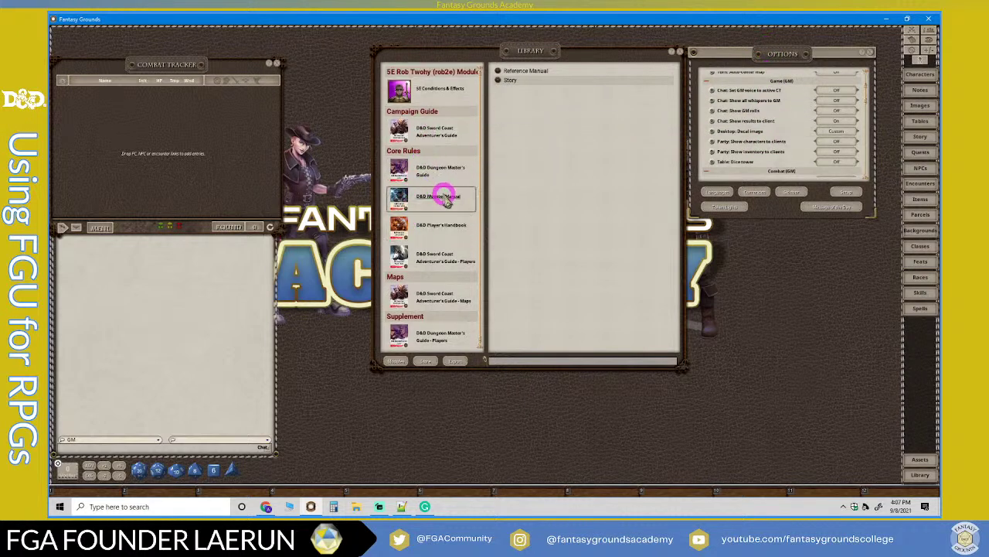
pyautogui.scroll(-1, 441, 194)
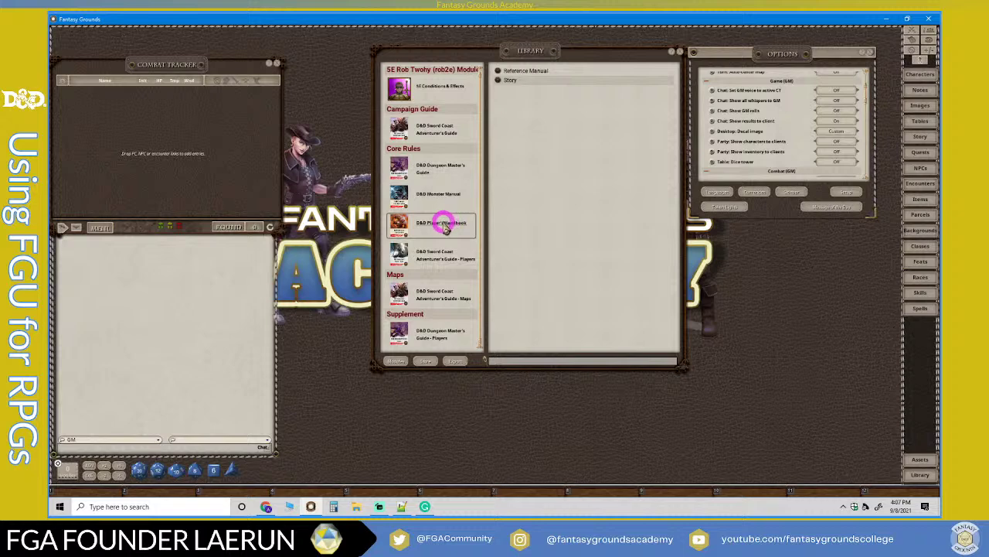
pyautogui.click(444, 225)
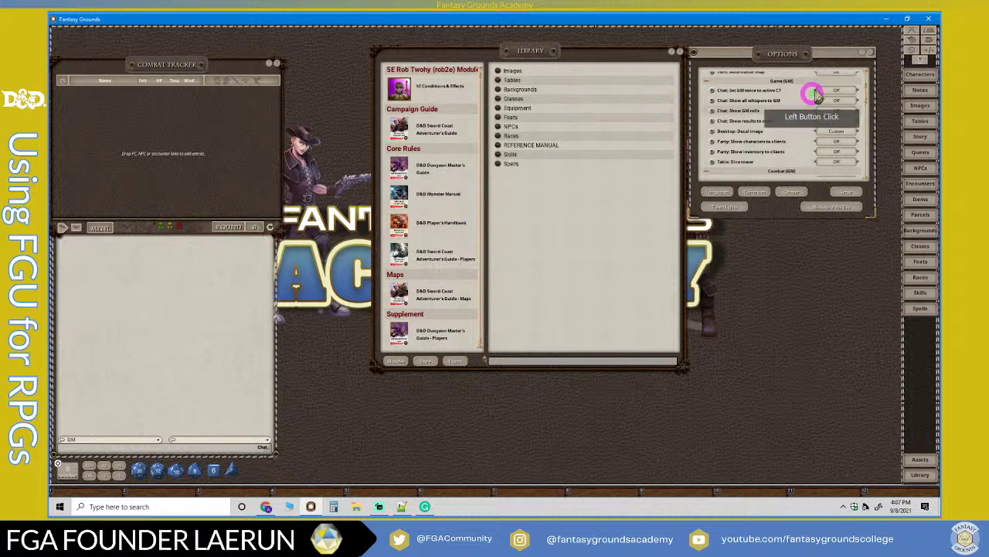
# Close the Options and Party Sheet windows and reposition the Library clear of the Combat Tracker.
pyautogui.click(872, 56)
pyautogui.moveTo(630, 62); pyautogui.dragTo(792, 47)
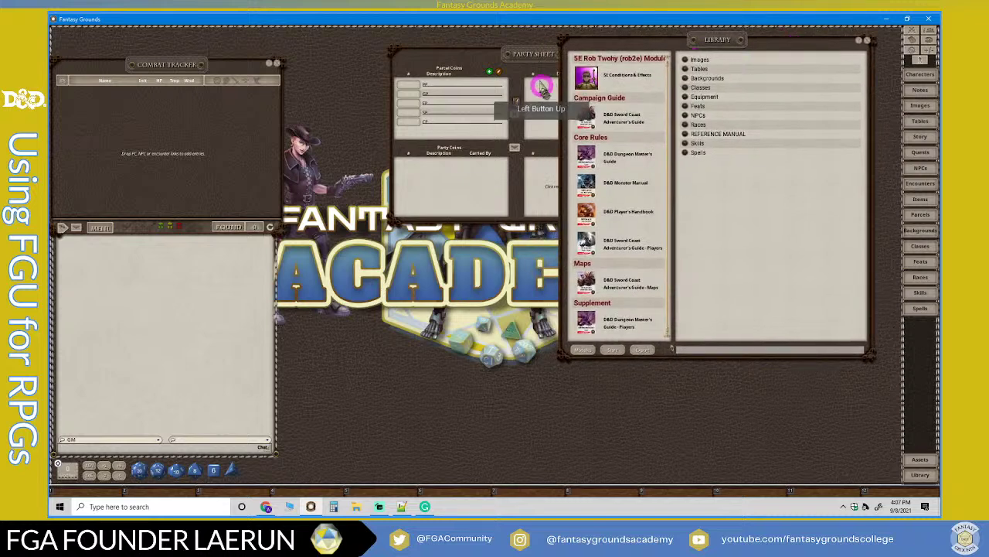
pyautogui.moveTo(537, 49); pyautogui.dragTo(419, 94)
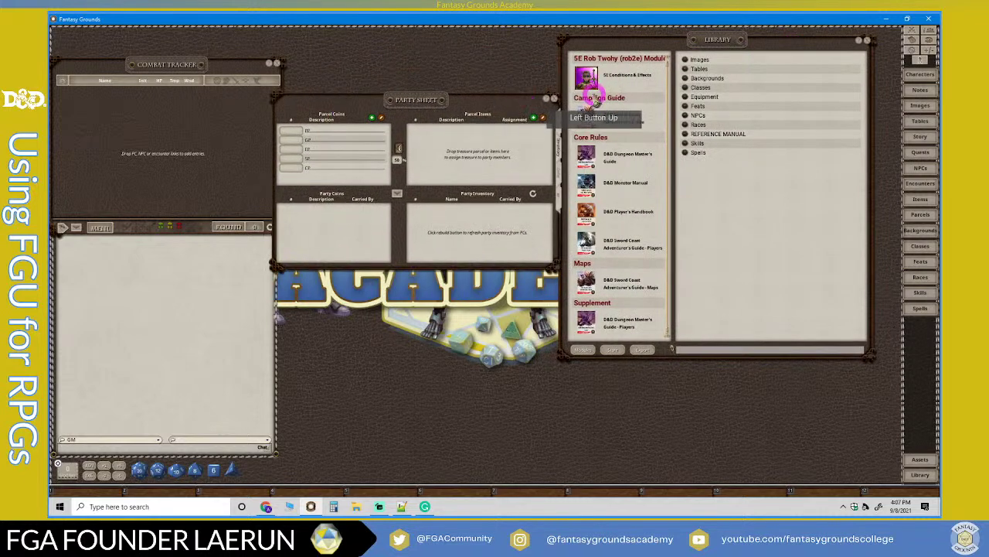
pyautogui.click(554, 99)
pyautogui.moveTo(729, 36); pyautogui.dragTo(739, 41)
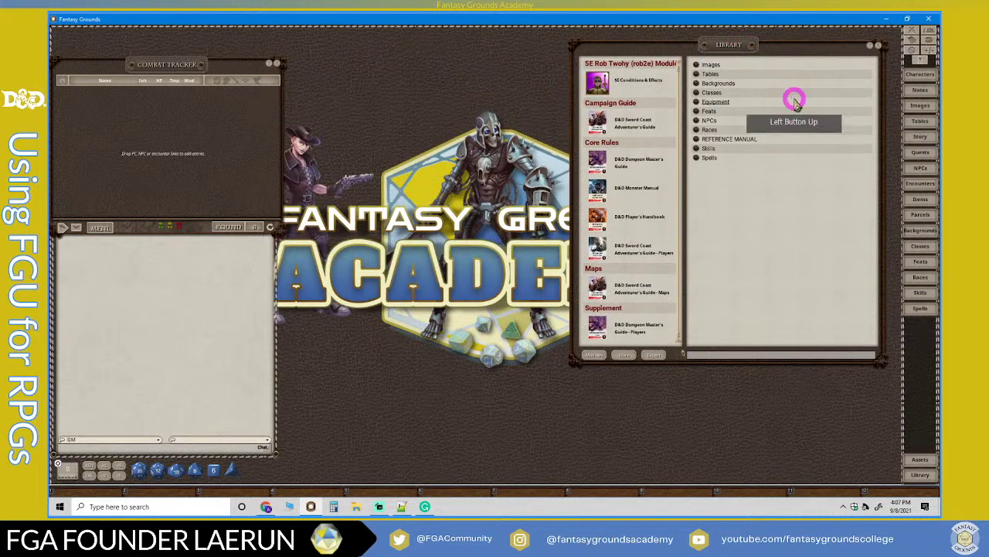
# Compare the contents of the other core rules modules in the Library, including Sword Coast Adventurer's Guide - Players, and return to the Player's Handbook.
pyautogui.click(627, 221)
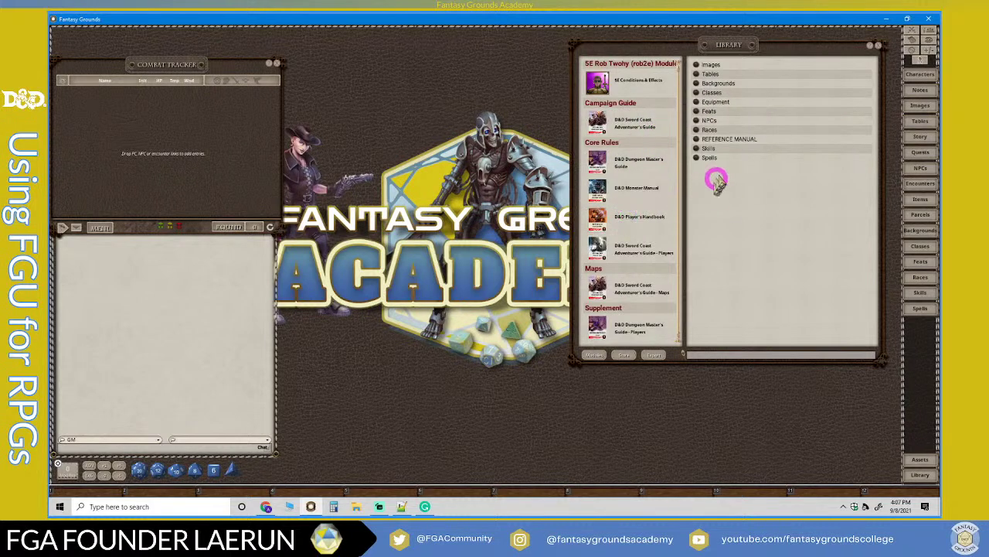
pyautogui.click(642, 188)
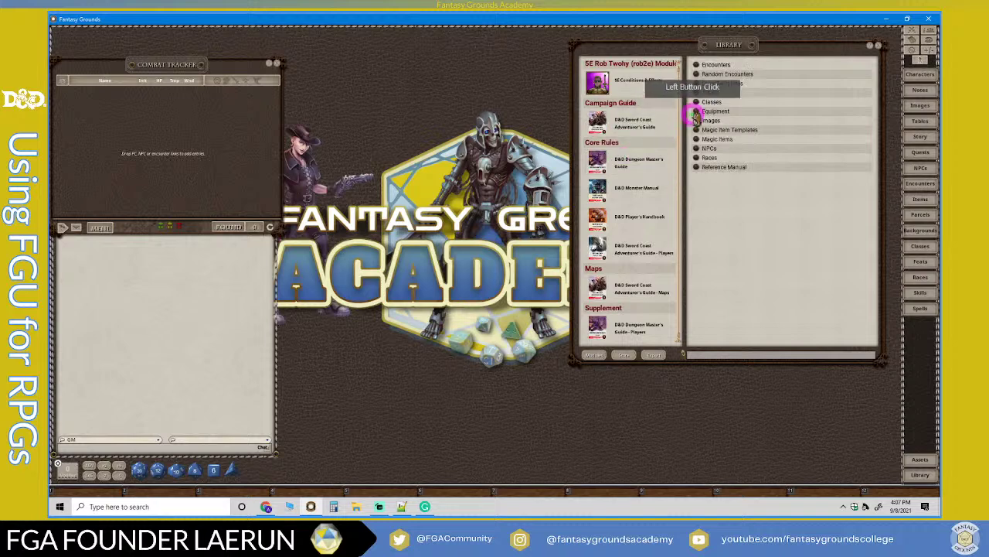
pyautogui.click(636, 223)
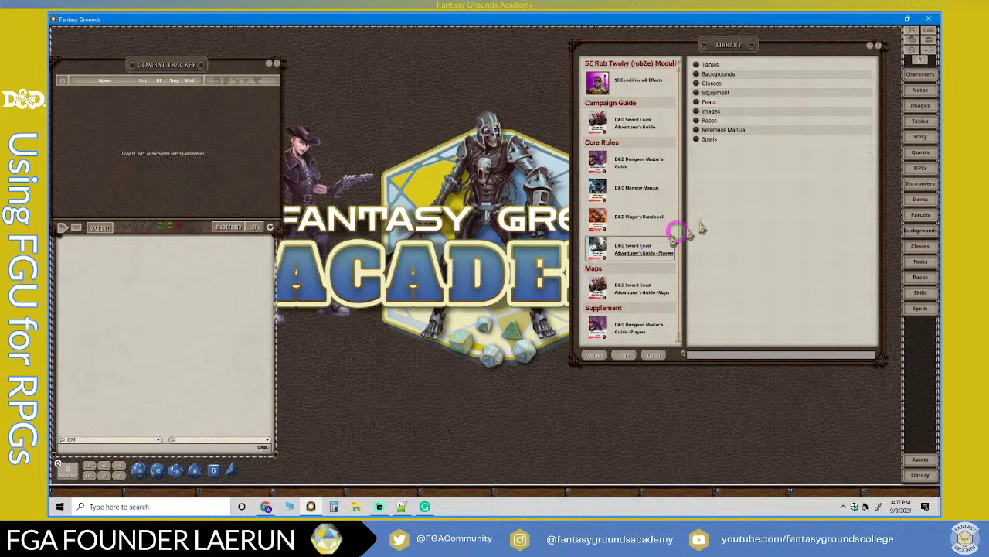
pyautogui.click(729, 137)
pyautogui.click(628, 227)
pyautogui.click(702, 161)
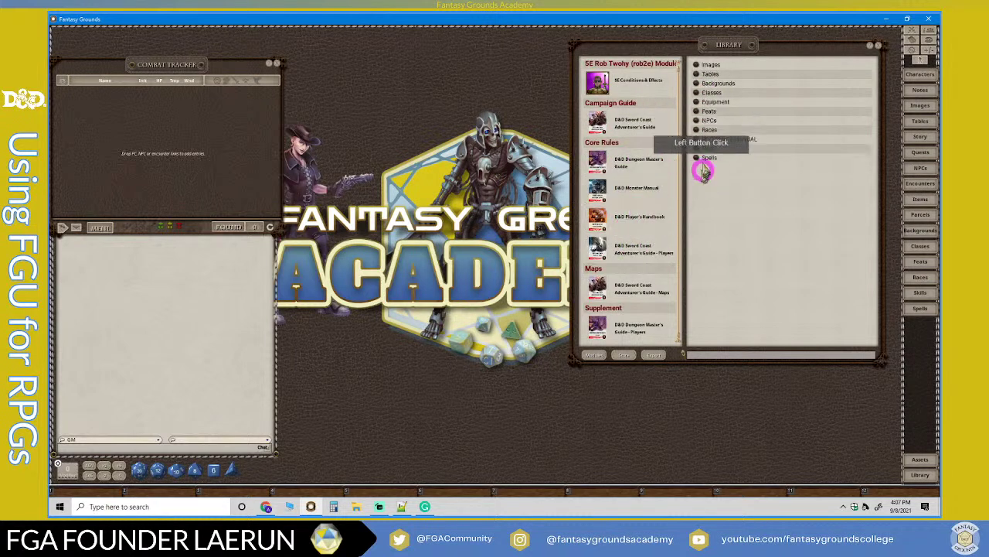
# Open the Player's Handbook Reference Manual in place of the Library, which is closed.
pyautogui.click(696, 141)
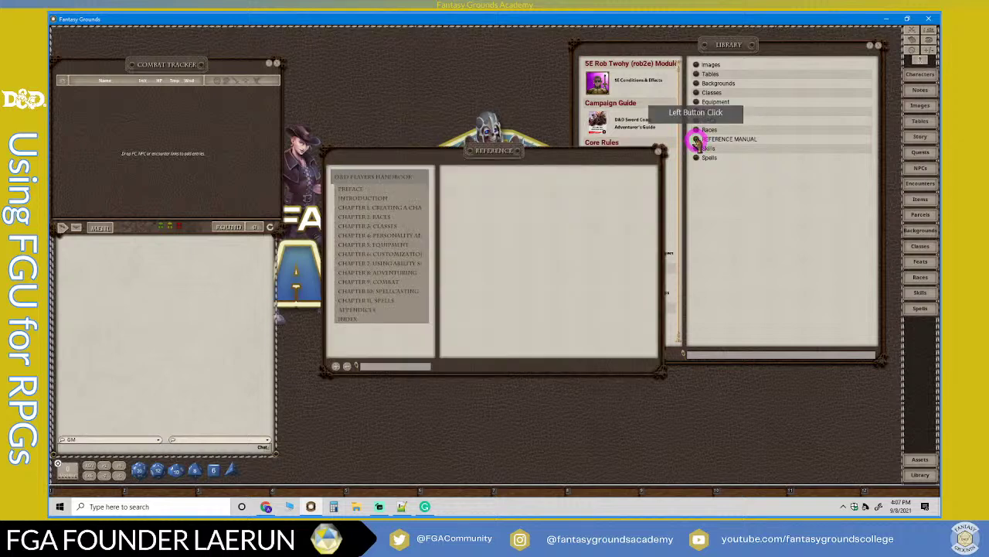
pyautogui.click(792, 110)
pyautogui.click(839, 56)
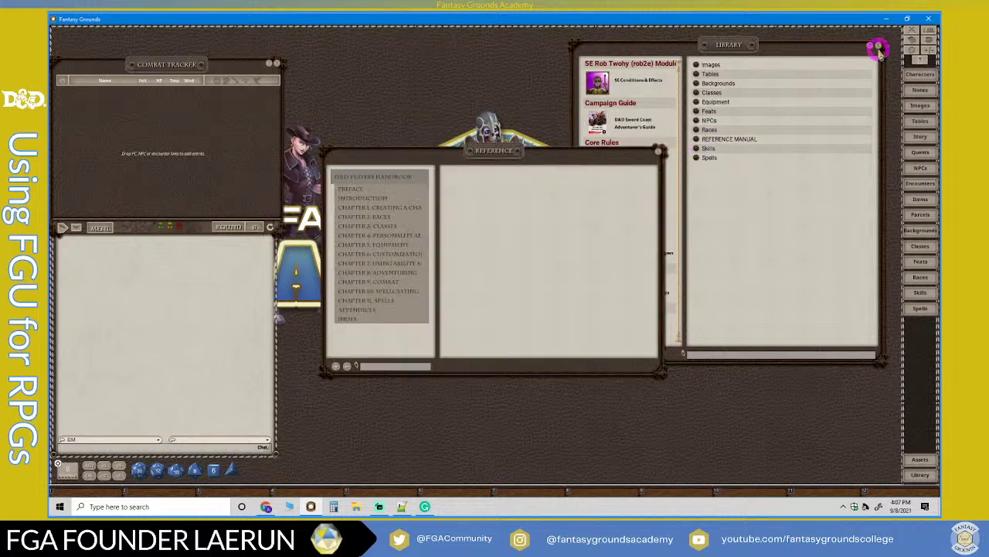
pyautogui.click(877, 48)
pyautogui.moveTo(523, 155); pyautogui.dragTo(662, 81)
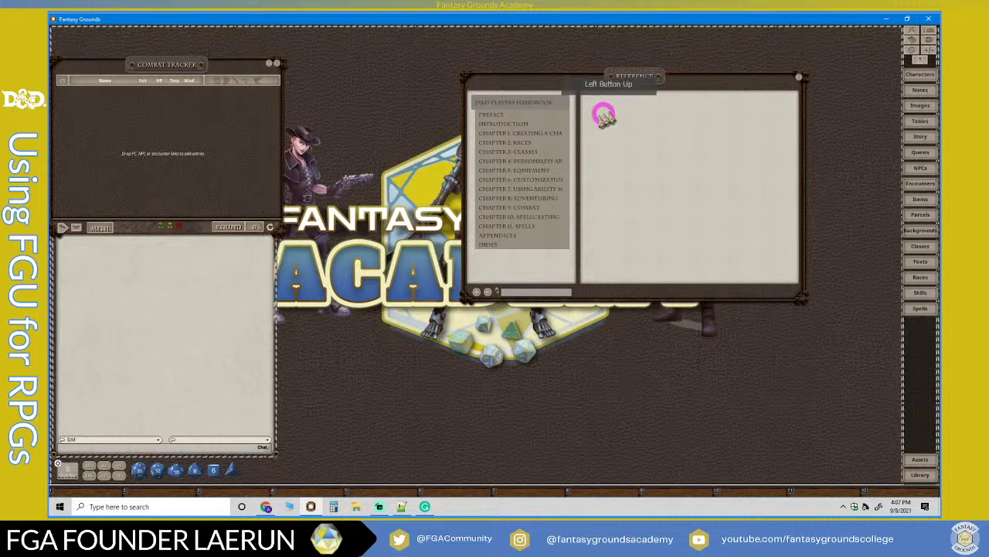
# Read the Step-by-Step Characters page of Chapter 1, down to the suggested Fantasy Grounds creation order, and return to its beginning.
pyautogui.click(501, 129)
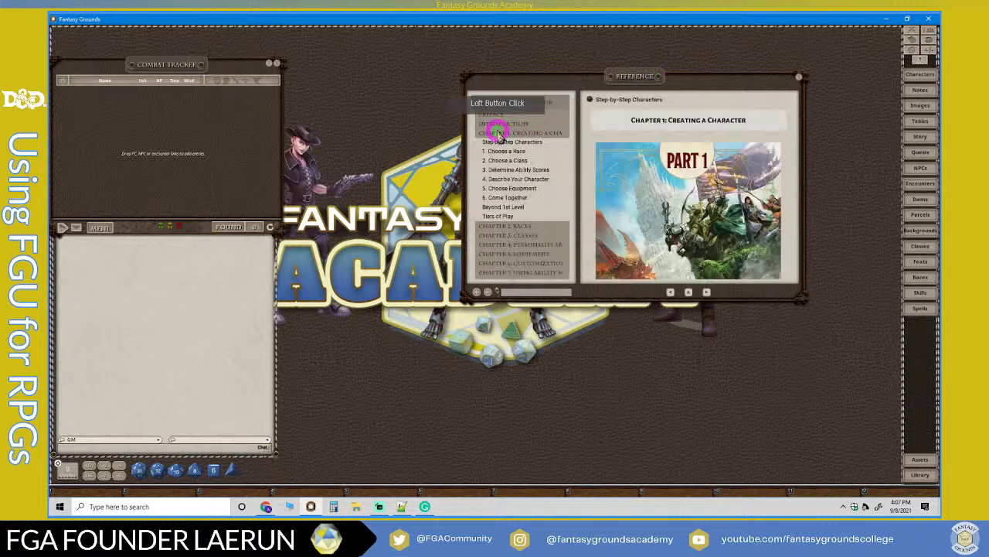
pyautogui.scroll(-5, 719, 219)
pyautogui.scroll(-5, 718, 219)
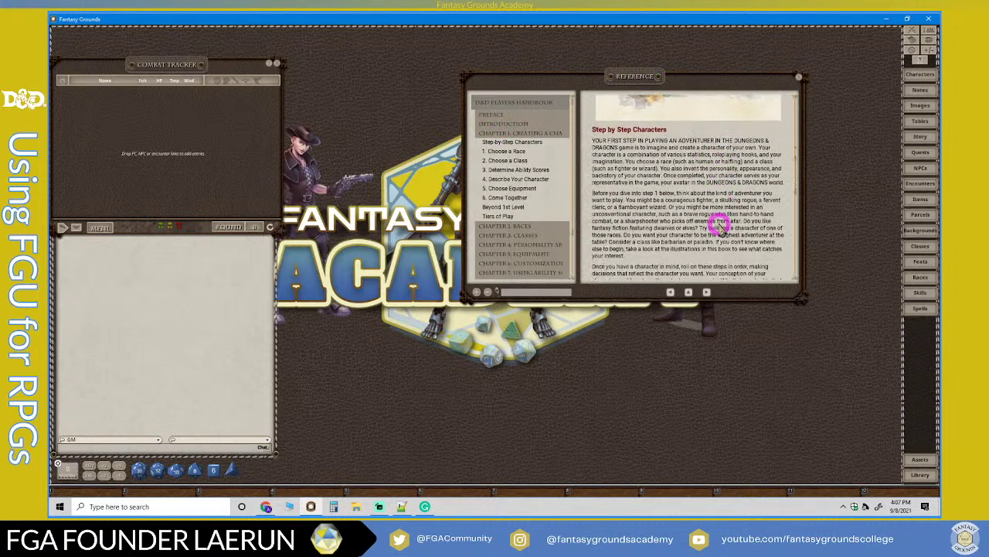
pyautogui.moveTo(800, 190)
pyautogui.mouseDown()
pyautogui.moveTo(807, 258)
pyautogui.moveTo(801, 225)
pyautogui.moveTo(510, 159)
pyautogui.mouseUp()
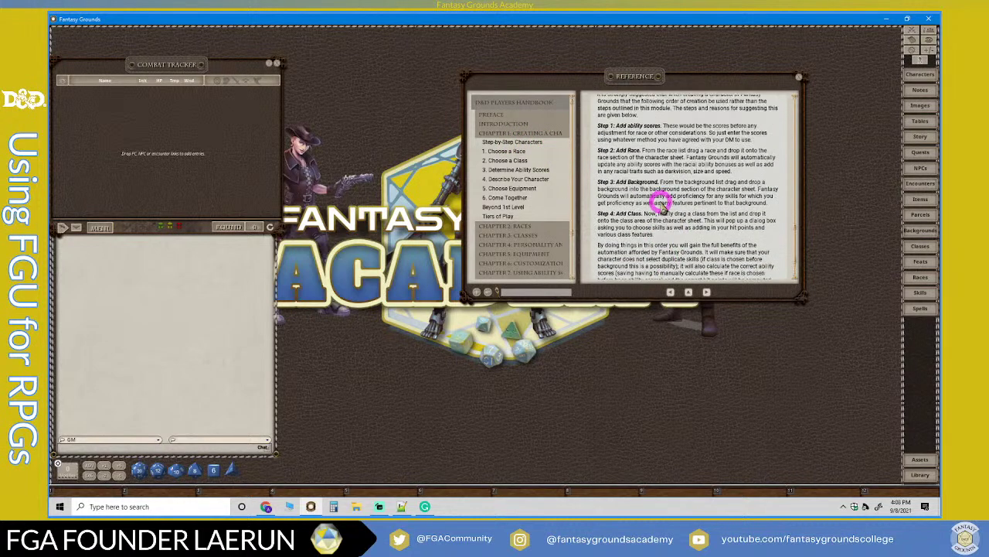
pyautogui.scroll(3, 661, 201)
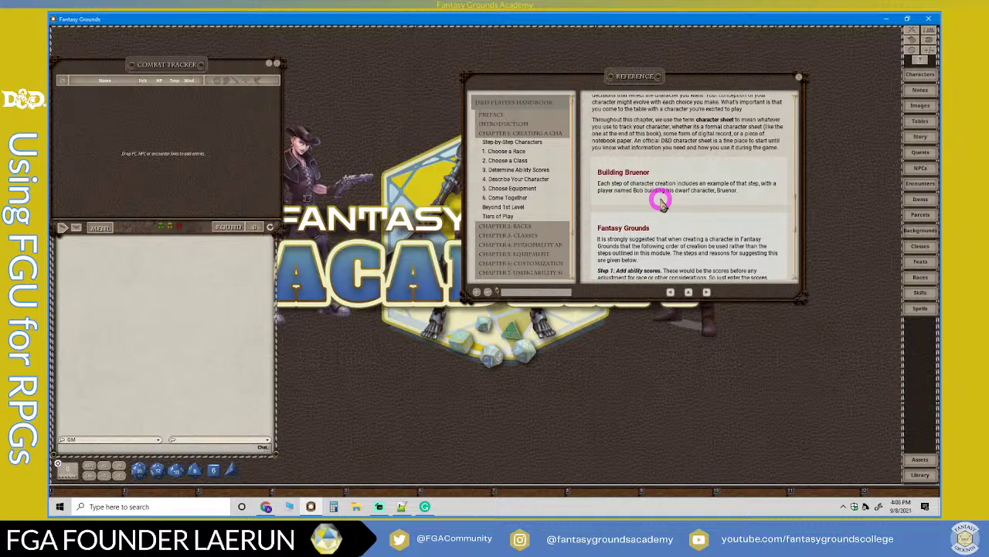
pyautogui.scroll(5, 661, 201)
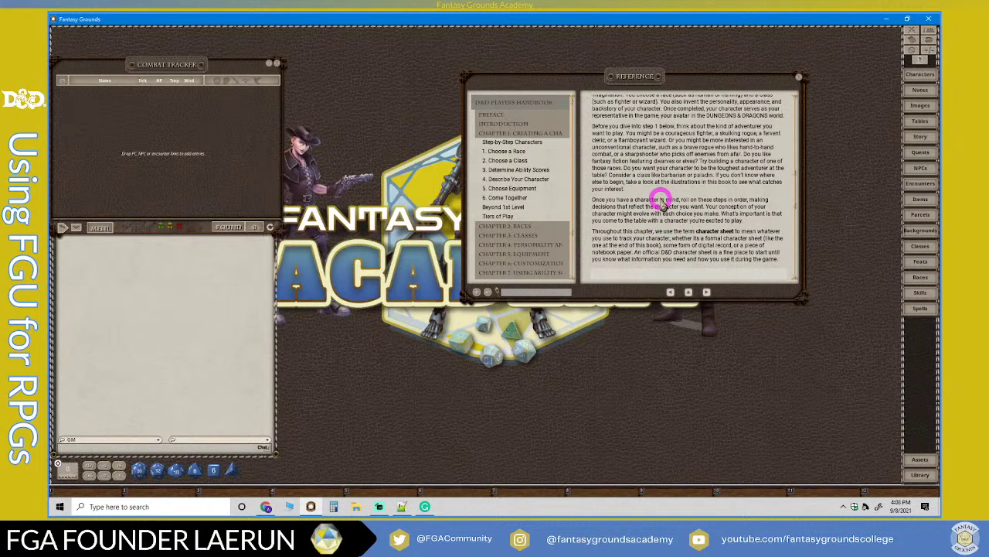
pyautogui.scroll(5, 661, 199)
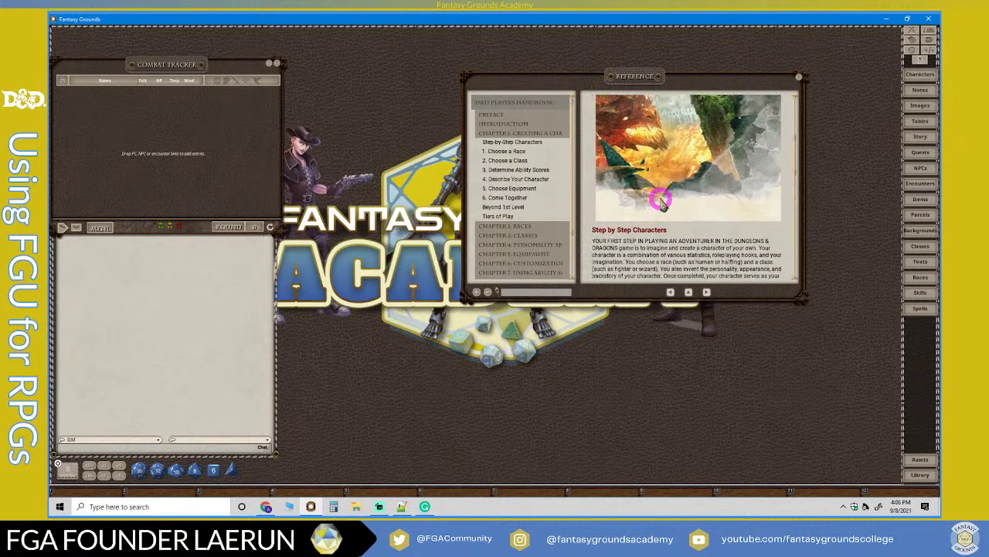
pyautogui.scroll(5, 661, 197)
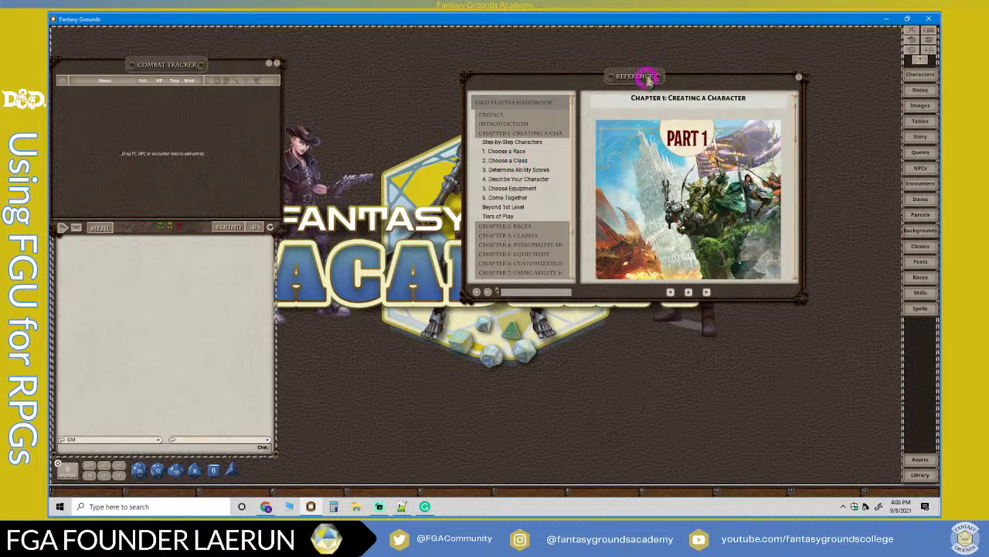
# View the Character Wizard's race selection page from Character Selection, and close both windows.
pyautogui.moveTo(648, 78); pyautogui.dragTo(727, 41)
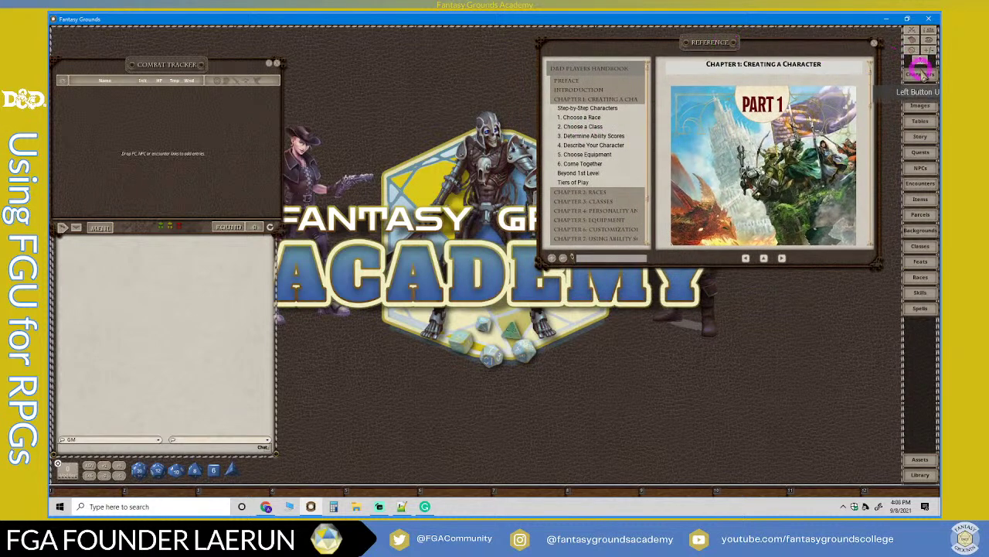
pyautogui.click(920, 71)
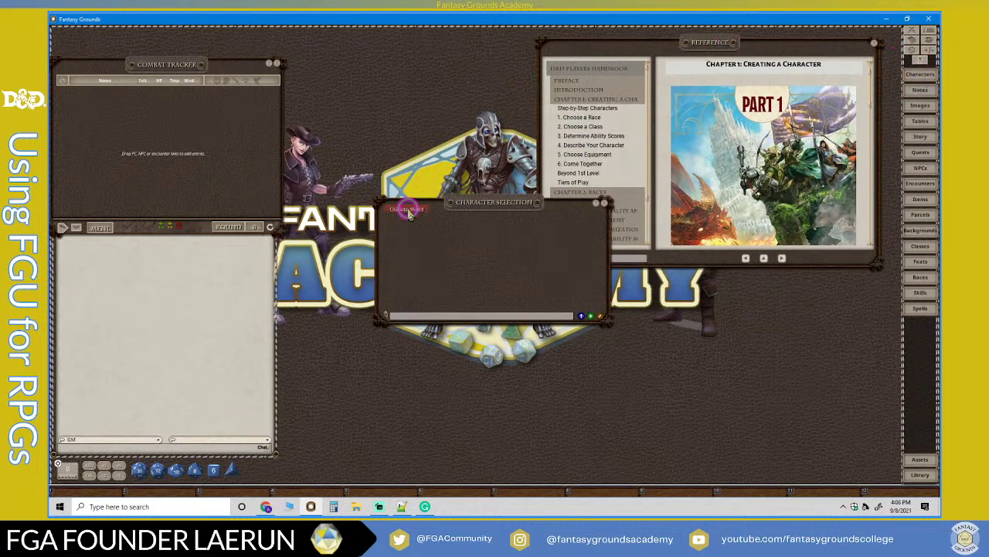
pyautogui.click(407, 210)
pyautogui.moveTo(568, 160); pyautogui.dragTo(371, 53)
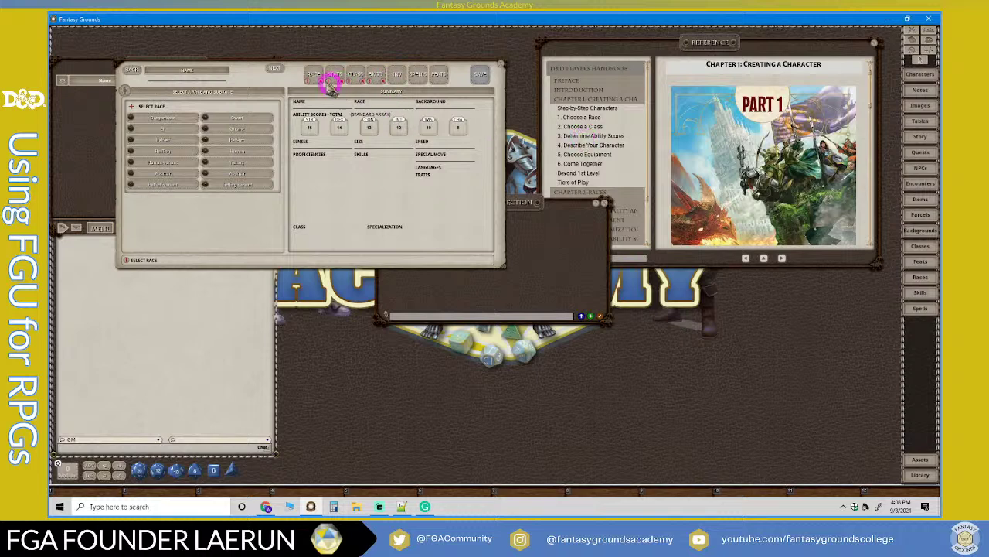
pyautogui.click(577, 245)
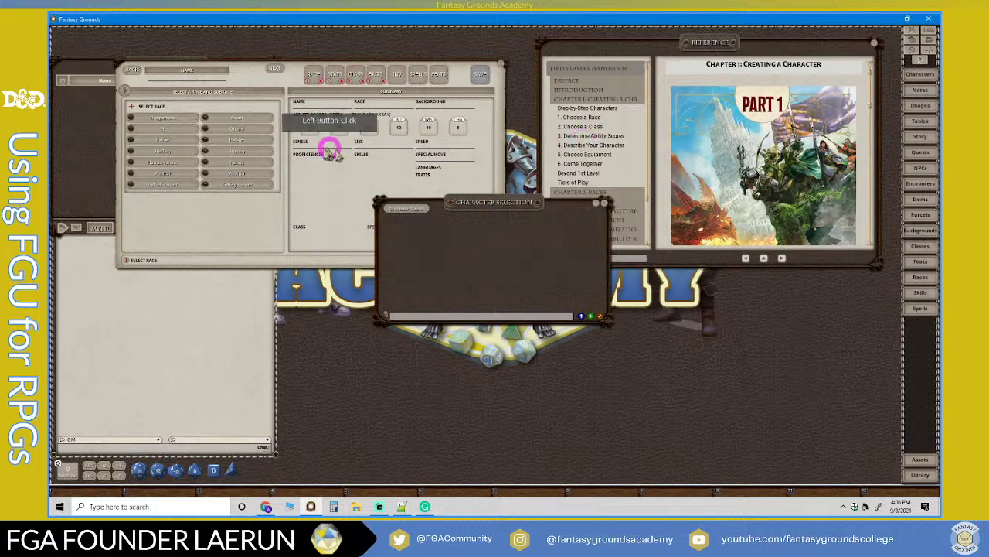
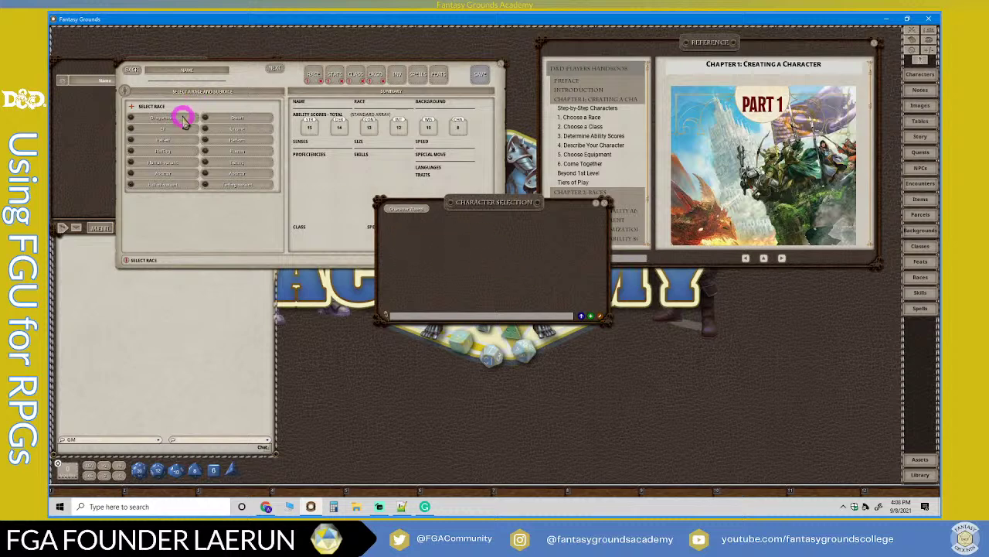
pyautogui.click(499, 66)
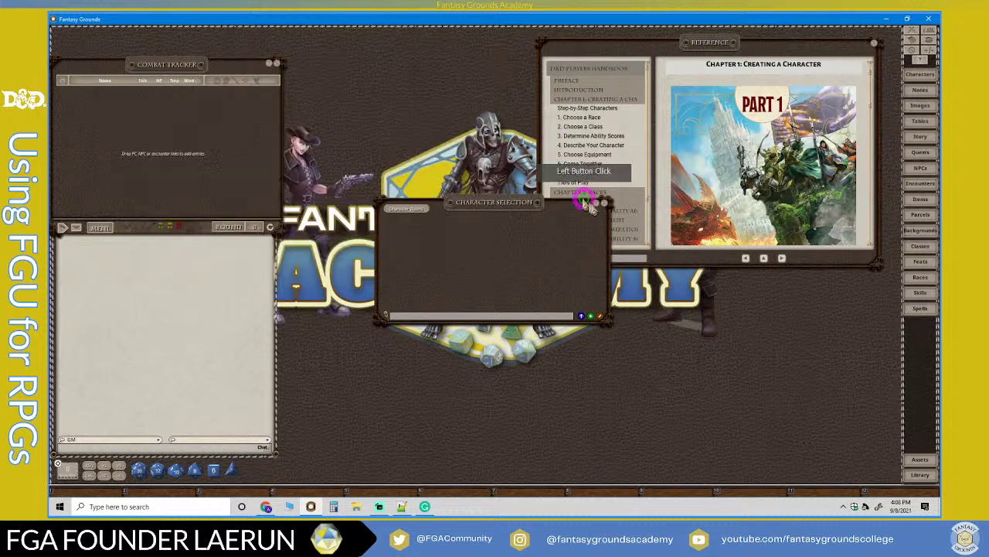
pyautogui.click(604, 202)
# Reposition the Player's Handbook reference window and stretch it taller to show more of each page.
pyautogui.click(627, 147)
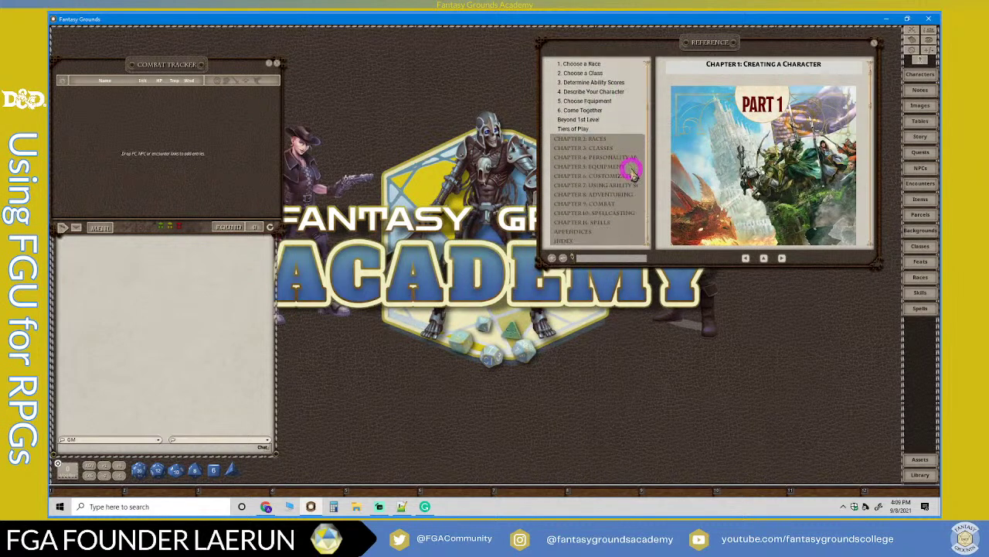
pyautogui.moveTo(744, 46); pyautogui.dragTo(640, 45)
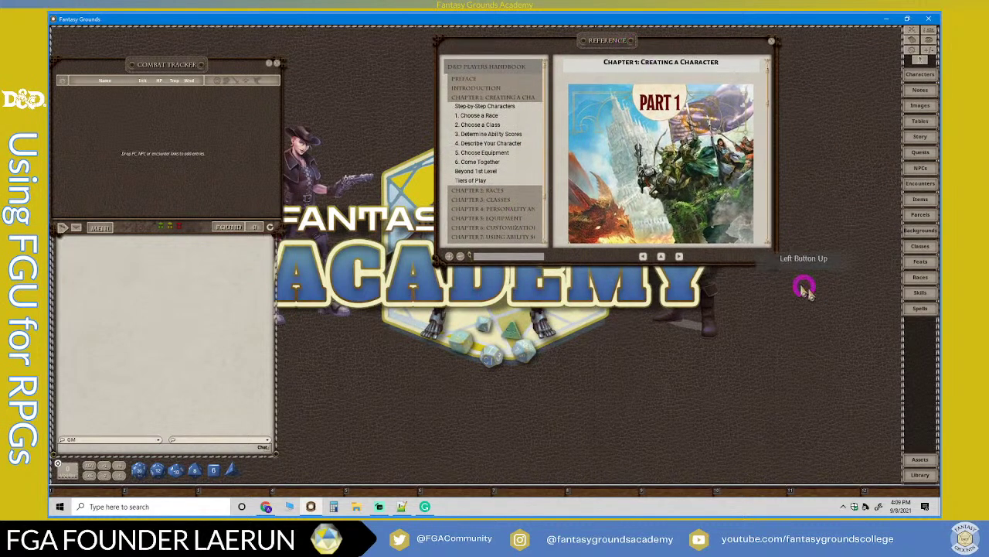
pyautogui.moveTo(776, 264); pyautogui.dragTo(773, 479)
# Page forward through the Chapter 1 steps to 3. Determine Ability Scores, and go to the manual's Index.
pyautogui.click(677, 479)
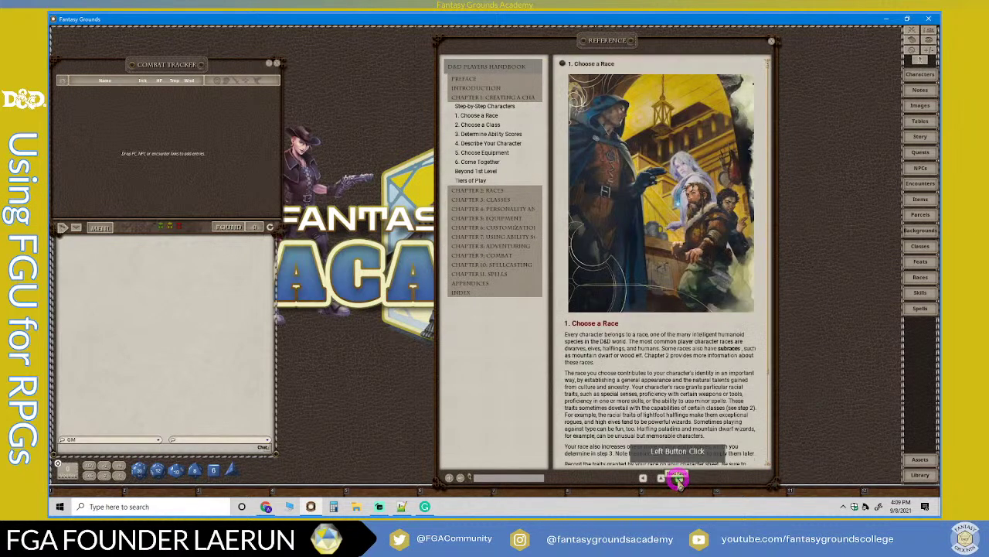
pyautogui.click(677, 479)
pyautogui.click(677, 478)
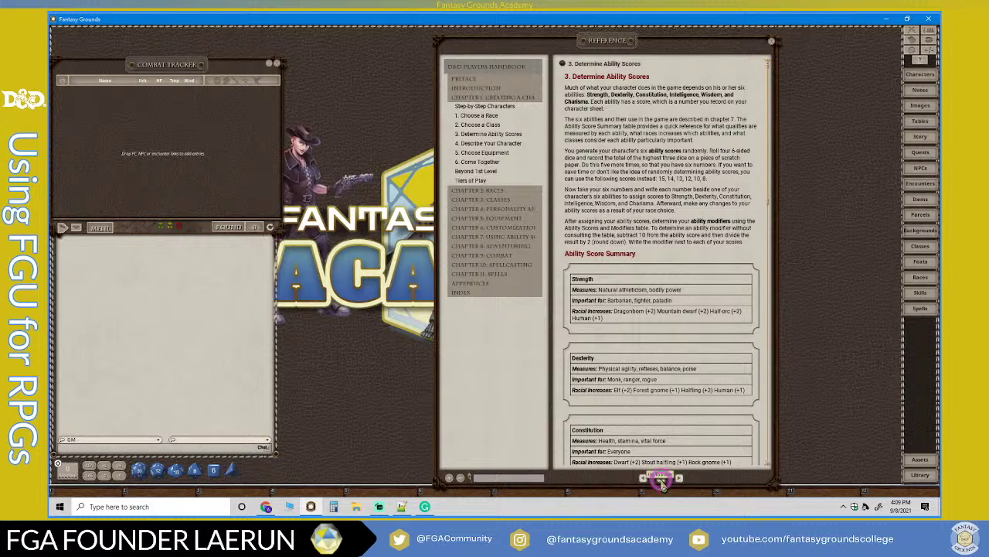
pyautogui.click(661, 478)
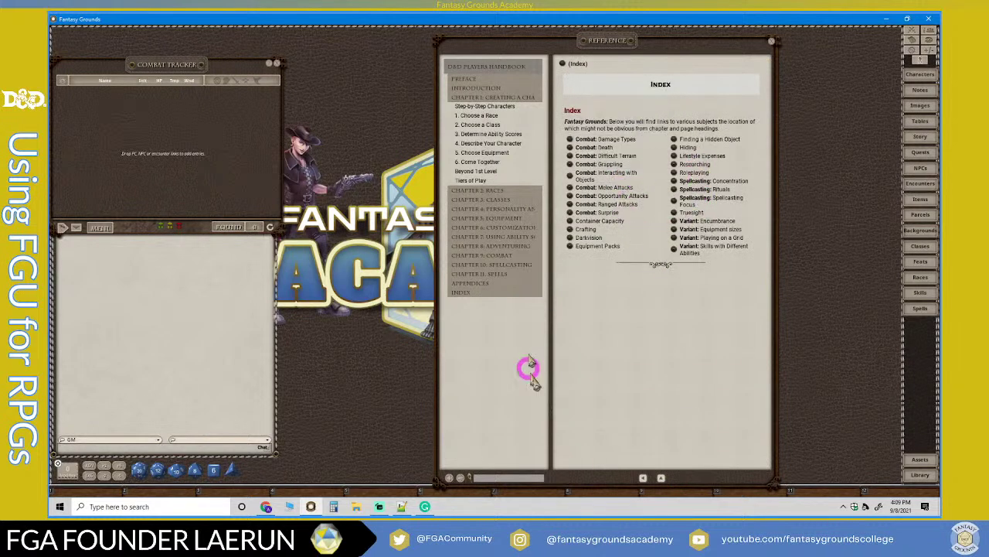
# Search the Player's Handbook manual for "Languages" and open its Languages page.
pyautogui.click(497, 479)
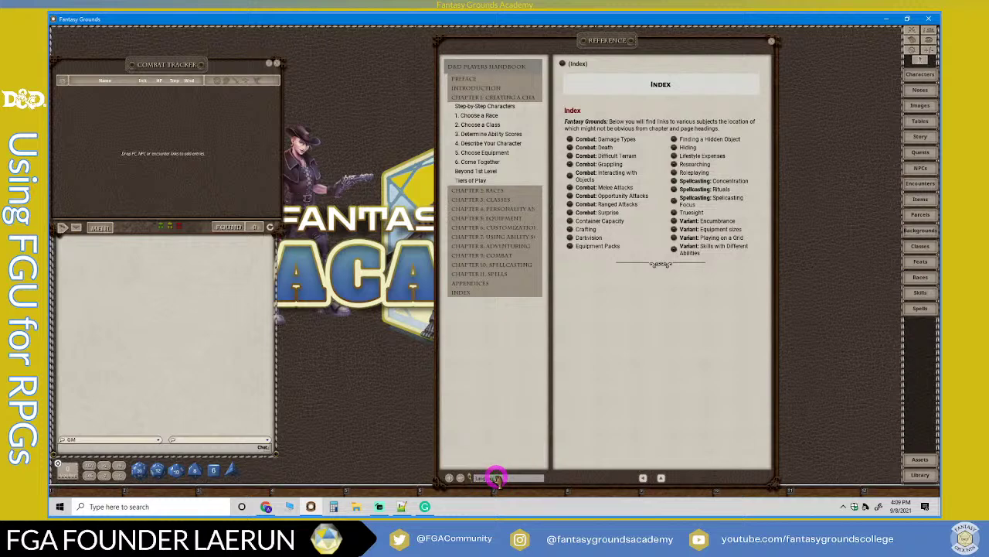
pyautogui.press('Return')
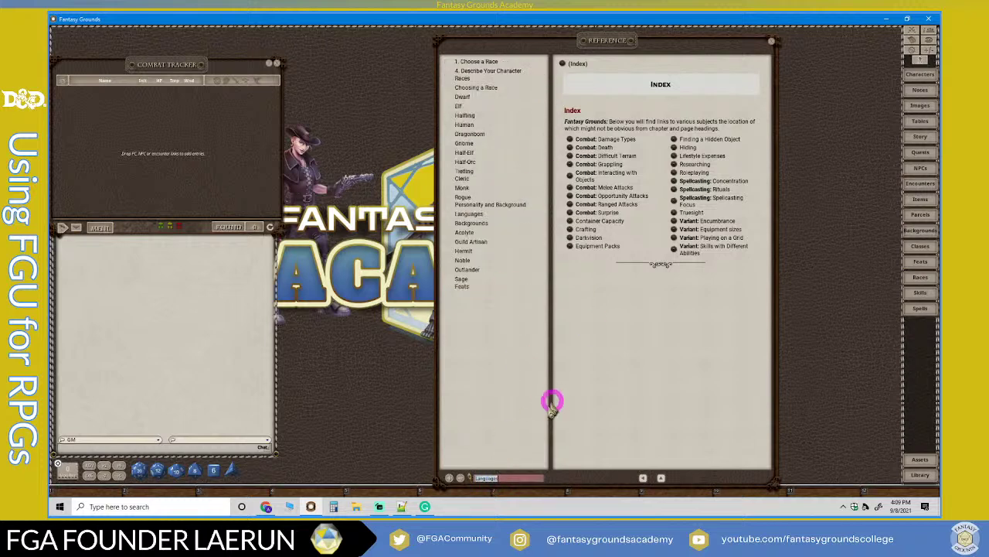
pyautogui.click(469, 214)
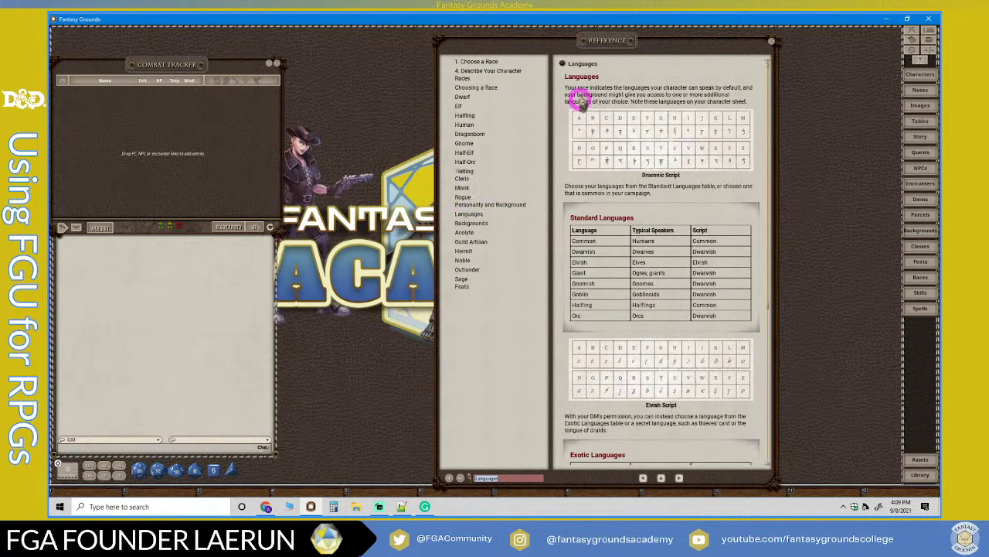
# Open the Languages page in its own window, close the reference manual, and move the page clear of the desktop's center.
pyautogui.click(472, 336)
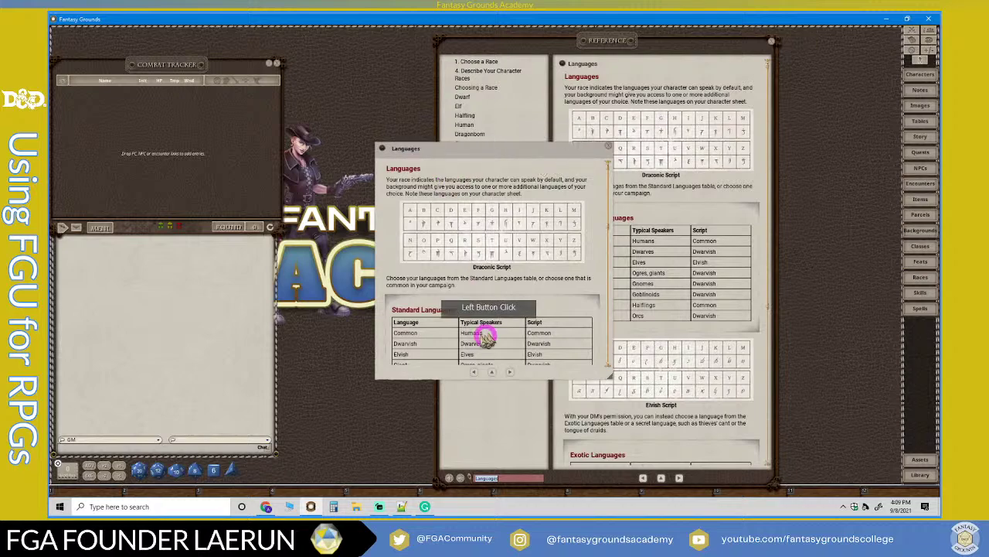
pyautogui.click(776, 42)
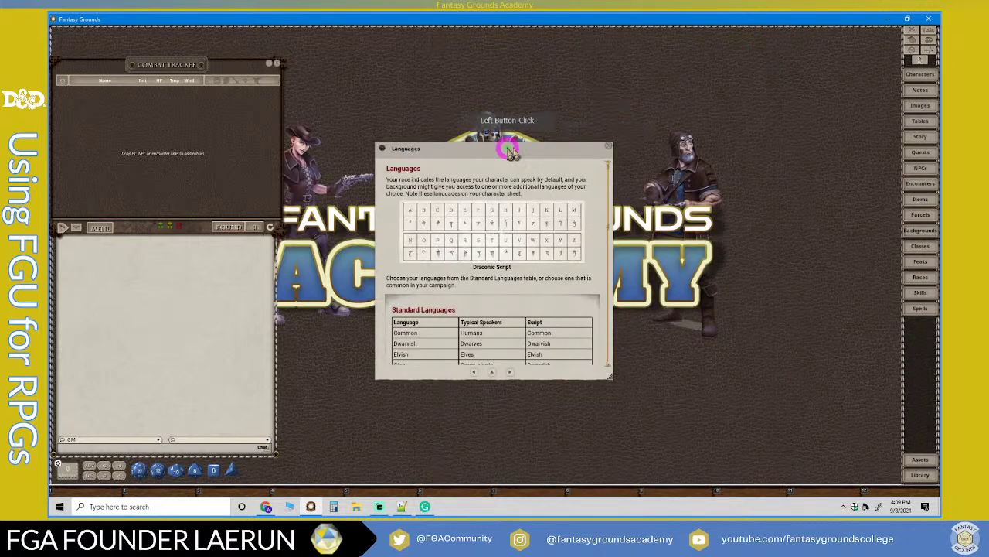
pyautogui.moveTo(503, 146); pyautogui.dragTo(814, 38)
# Add the Languages page's link to the seventh hotkey slot.
pyautogui.moveTo(652, 40); pyautogui.dragTo(524, 485)
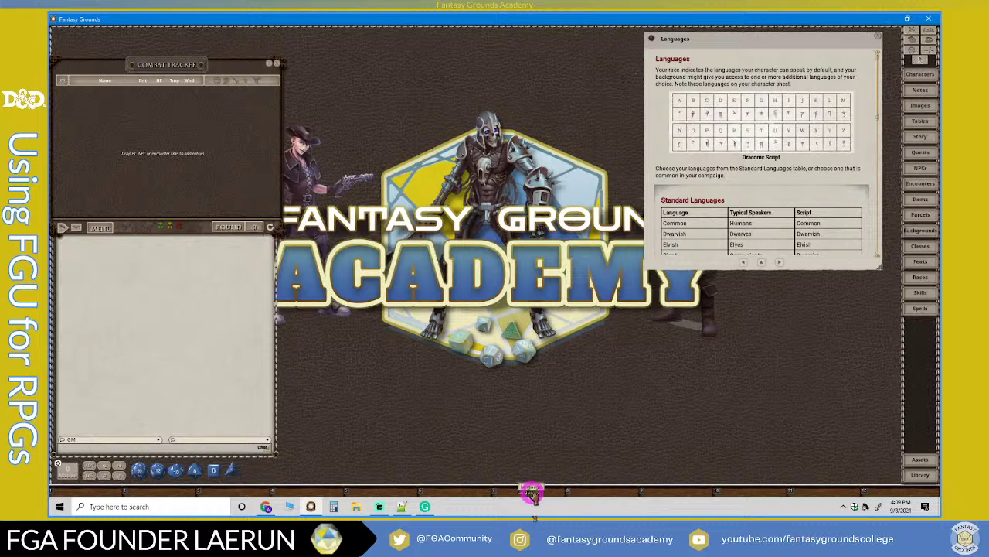
pyautogui.moveTo(532, 498); pyautogui.dragTo(541, 490)
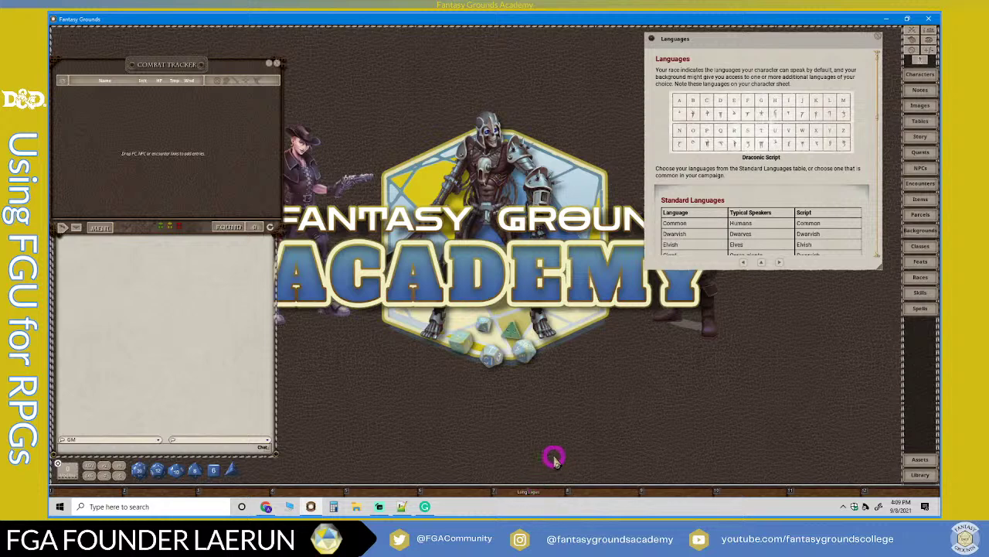
pyautogui.moveTo(508, 498); pyautogui.dragTo(571, 492)
pyautogui.moveTo(506, 486)
pyautogui.mouseDown()
pyautogui.moveTo(821, 483)
pyautogui.moveTo(429, 490)
pyautogui.moveTo(899, 481)
pyautogui.moveTo(818, 352)
pyautogui.moveTo(607, 103)
pyautogui.moveTo(522, 495)
pyautogui.mouseUp()
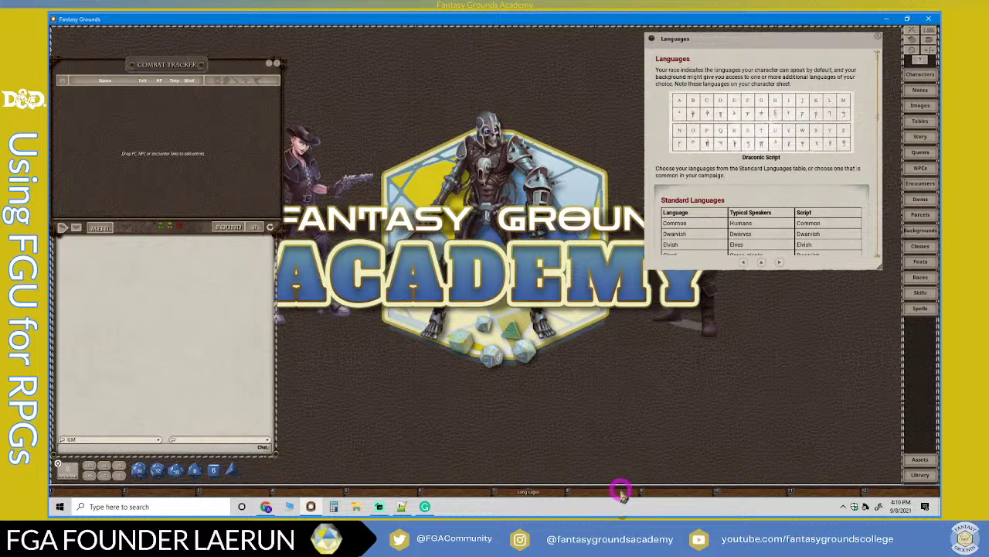
pyautogui.scroll(-1, 773, 144)
pyautogui.scroll(1, 773, 144)
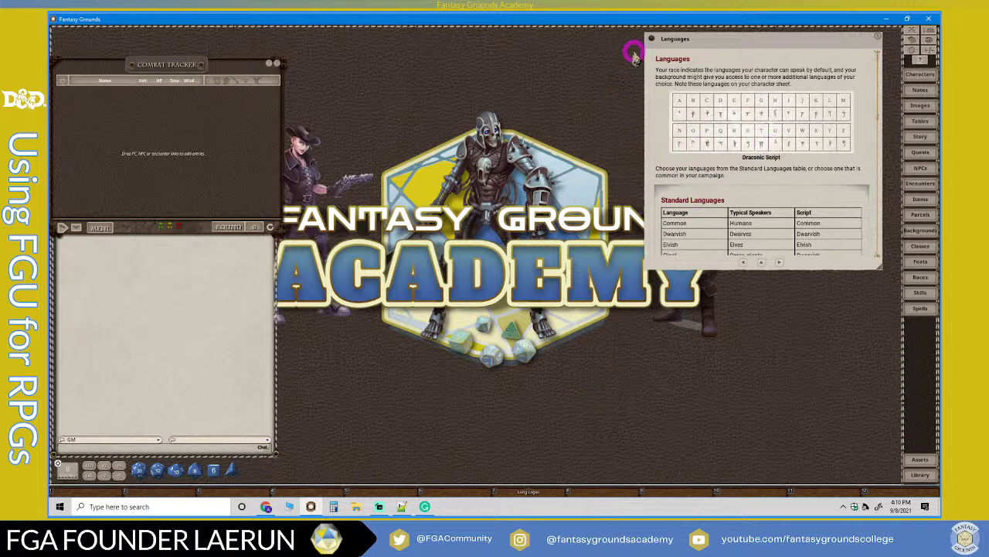
# Close the Languages page and reopen it from its hotkey twice to test the shortcut, leaving it closed.
pyautogui.click(880, 36)
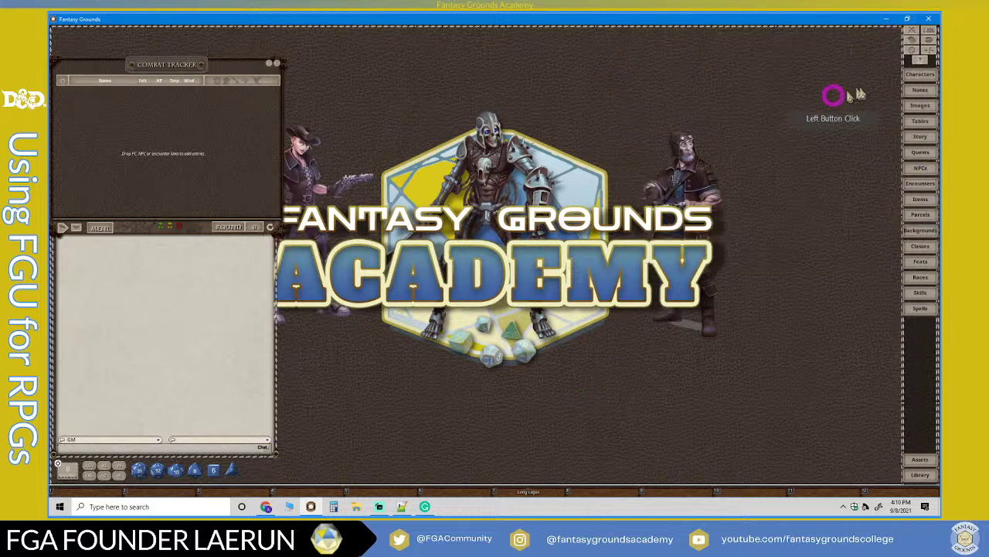
pyautogui.click(530, 492)
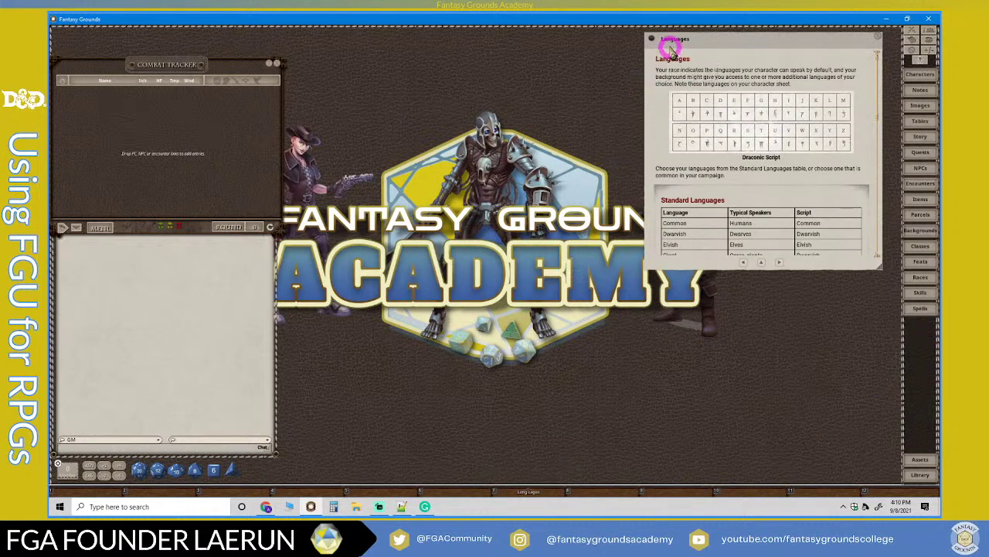
pyautogui.click(876, 34)
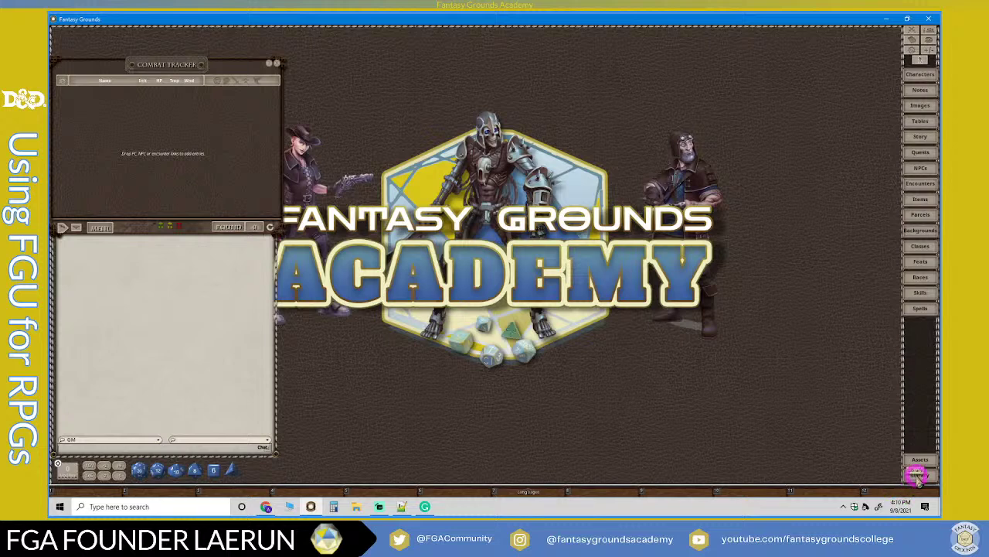
pyautogui.click(522, 492)
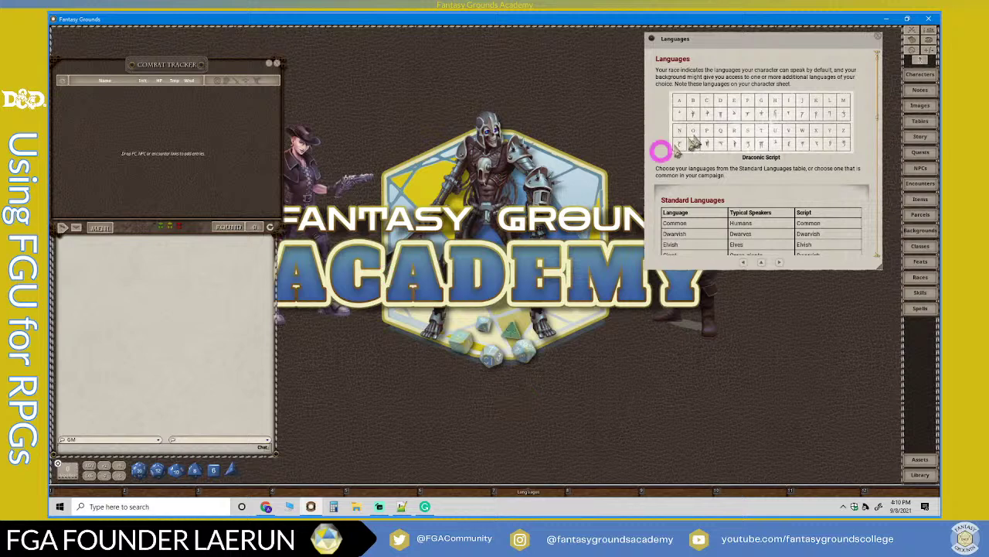
pyautogui.click(877, 35)
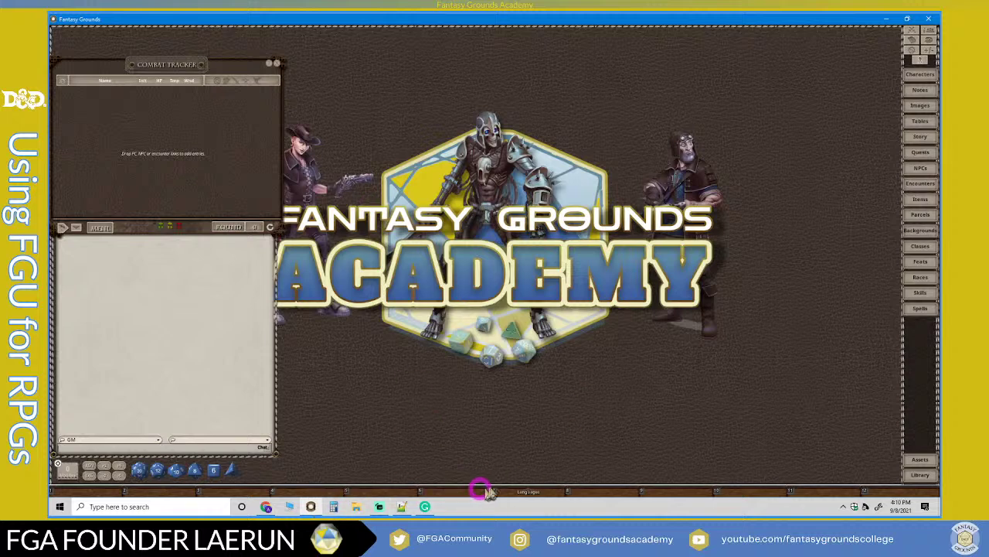
# Switch to Streamlabs OBS to check the live chat, and return to Fantasy Grounds.
pyautogui.click(385, 507)
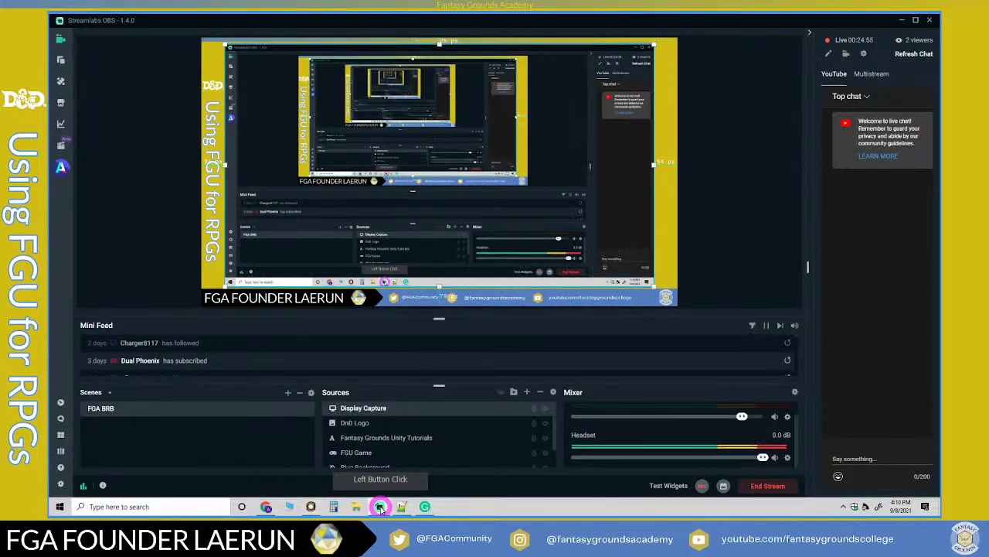
pyautogui.click(380, 506)
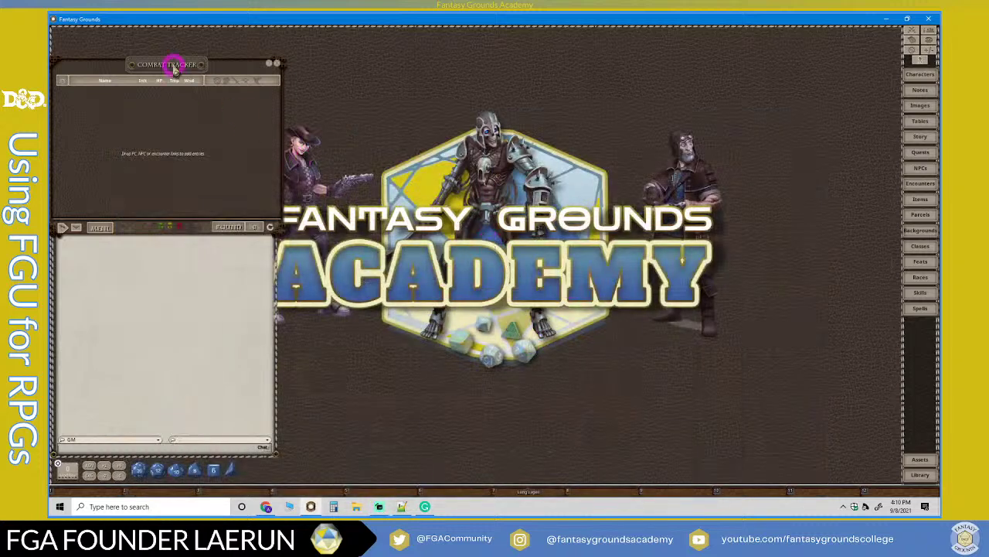
pyautogui.moveTo(174, 68); pyautogui.dragTo(175, 66)
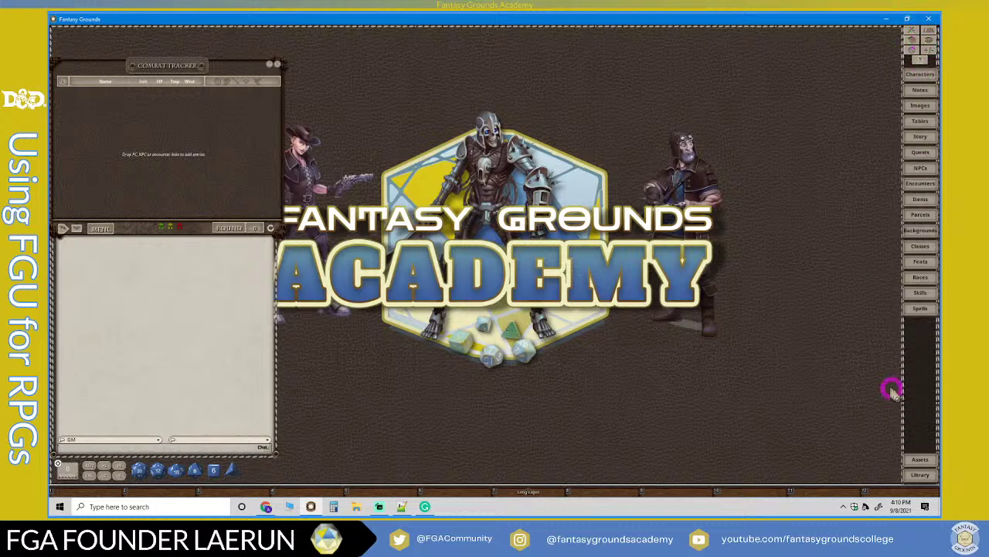
# Browse the D&D Sword Coast Adventurer's Guide reference manual's contents from the Library, and close the manual and the Library.
pyautogui.click(914, 477)
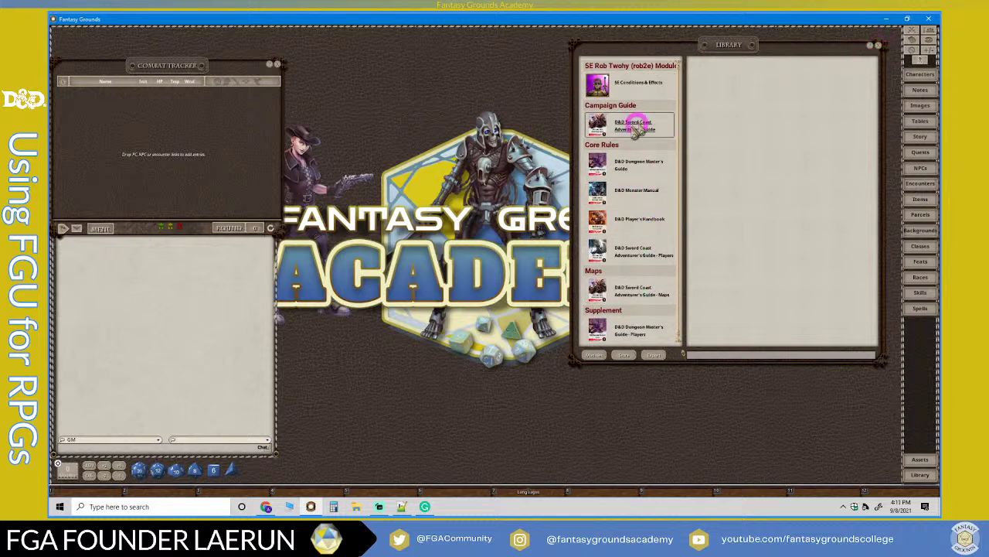
pyautogui.click(629, 135)
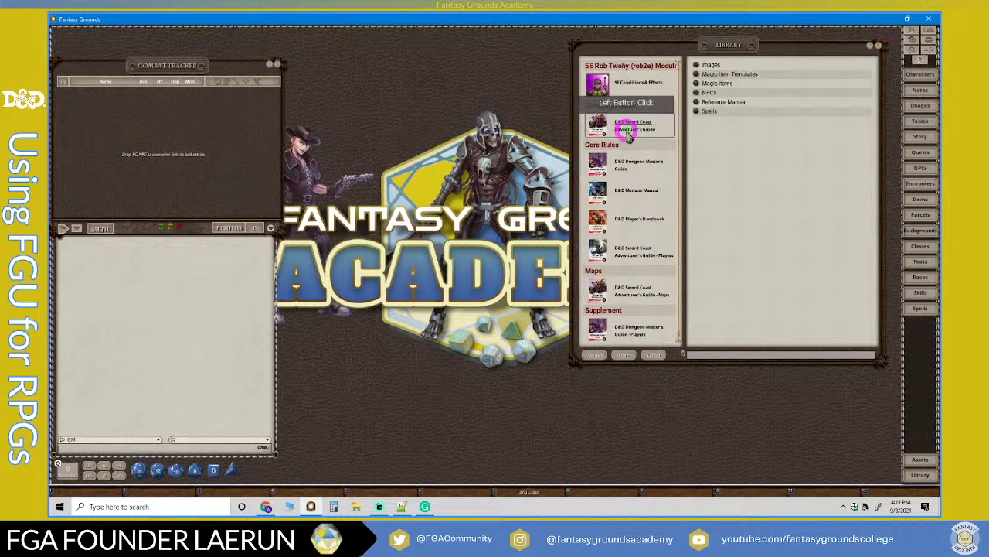
pyautogui.click(698, 105)
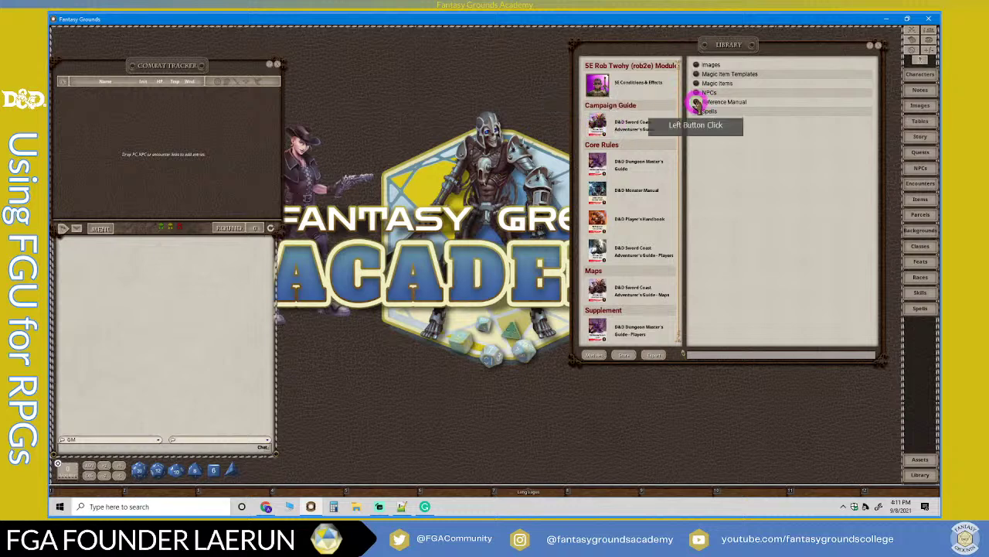
pyautogui.scroll(-5, 386, 247)
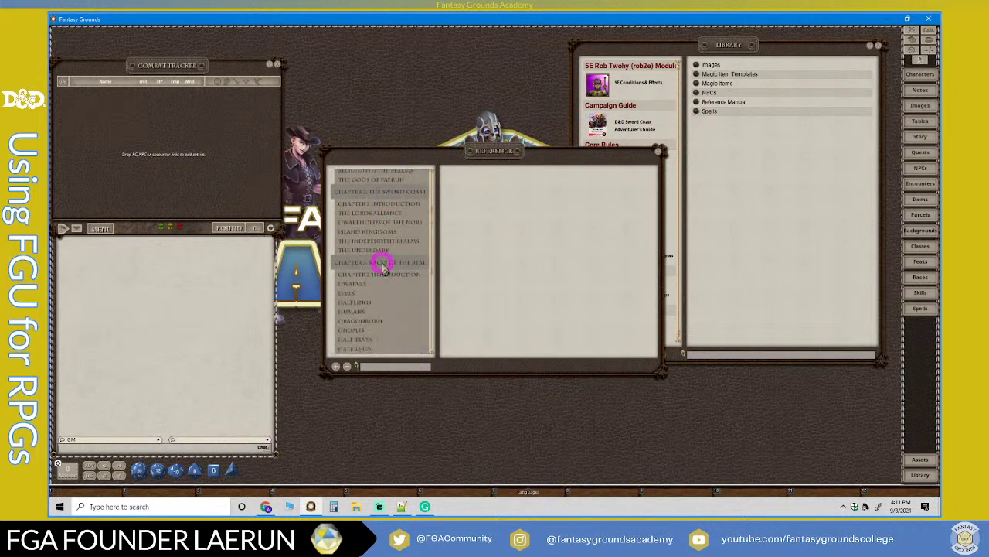
pyautogui.scroll(-6, 384, 267)
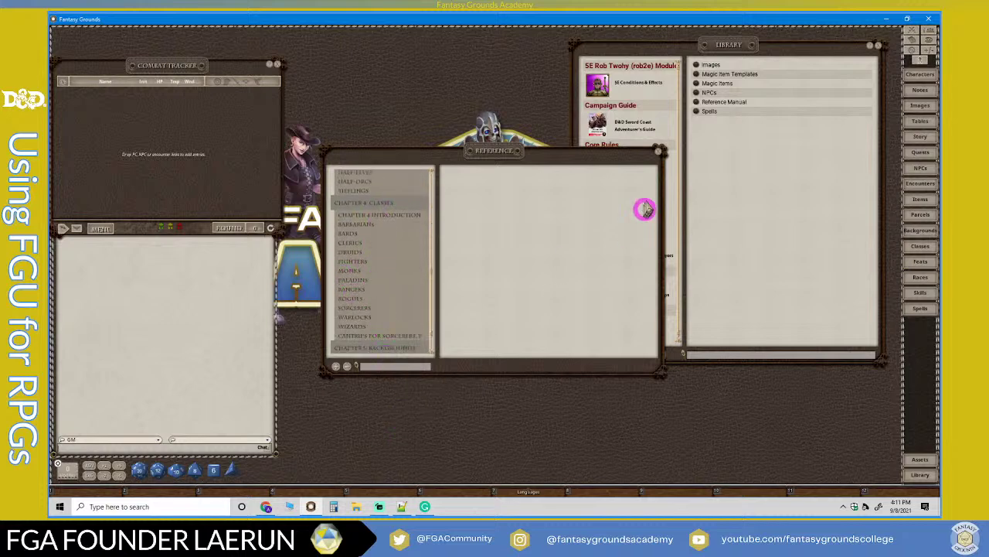
pyautogui.click(659, 153)
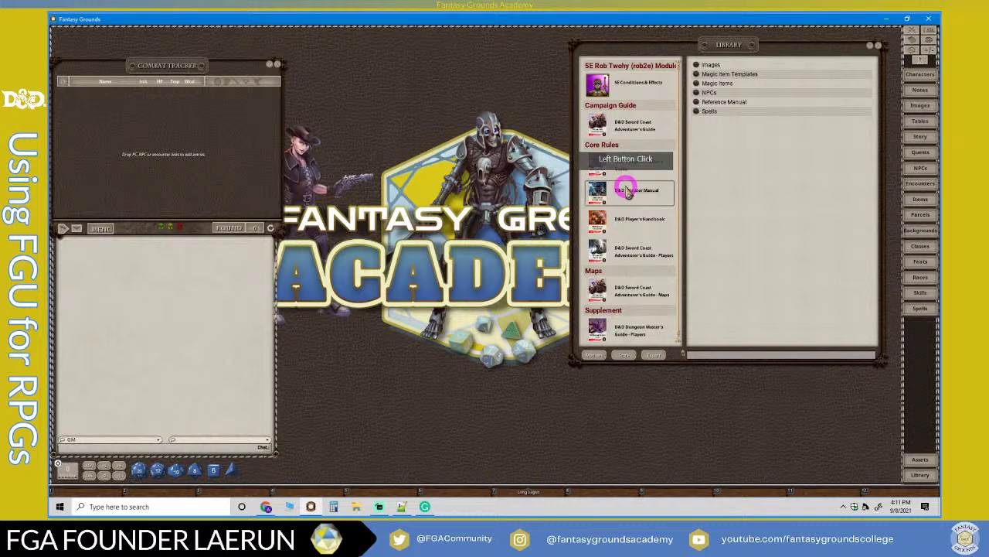
pyautogui.scroll(-1, 627, 197)
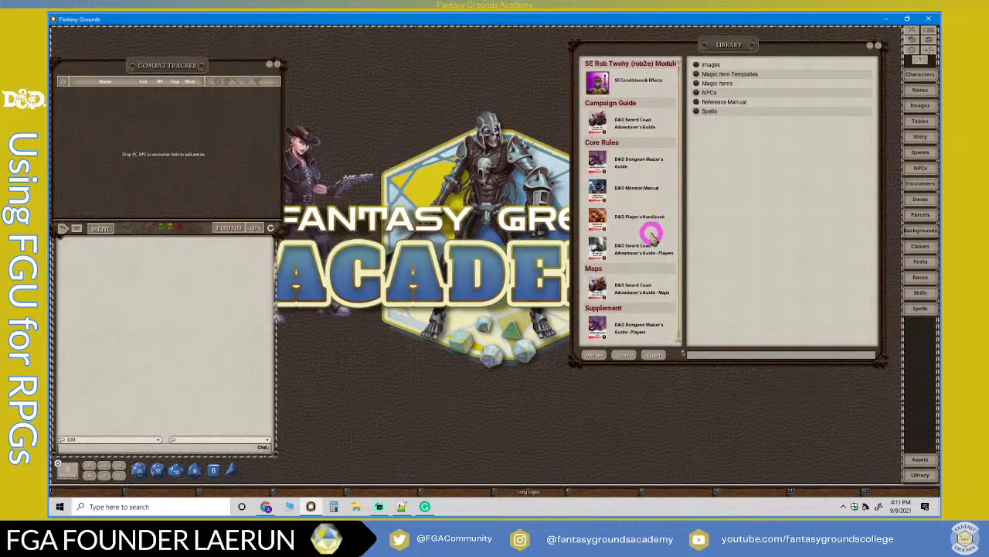
pyautogui.click(876, 47)
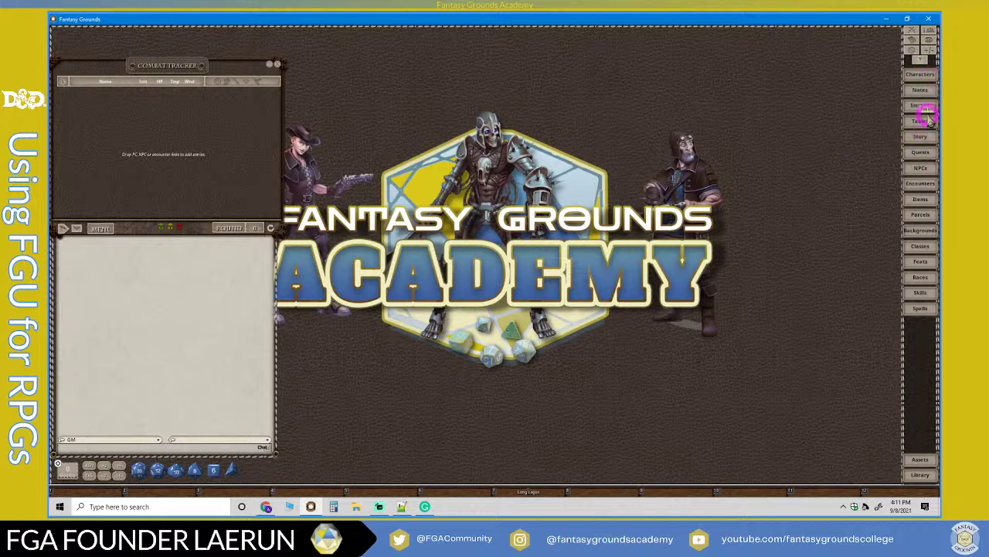
# Open the Images list, look through its entries, and move its window clear of the desktop's center.
pyautogui.click(925, 107)
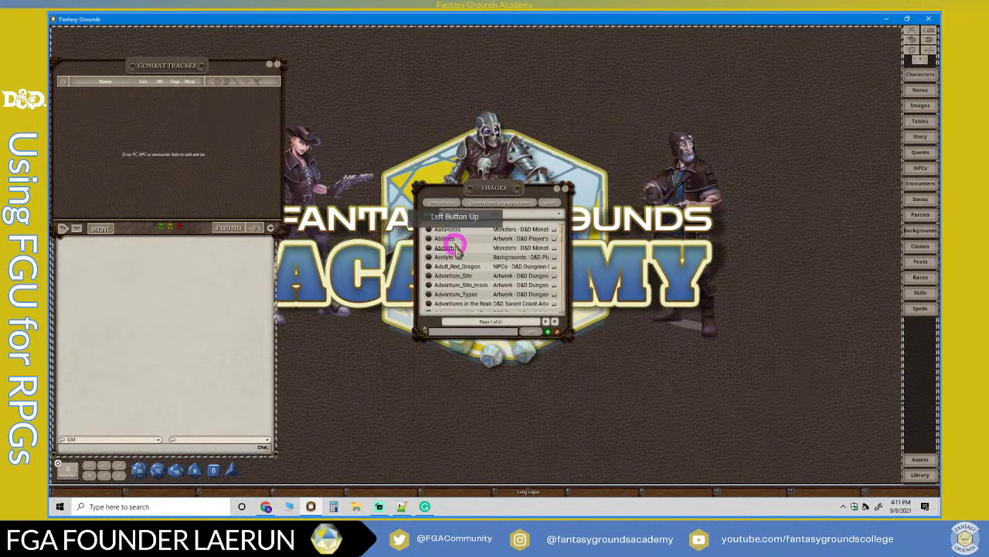
pyautogui.scroll(-5, 499, 256)
pyautogui.scroll(-4, 515, 272)
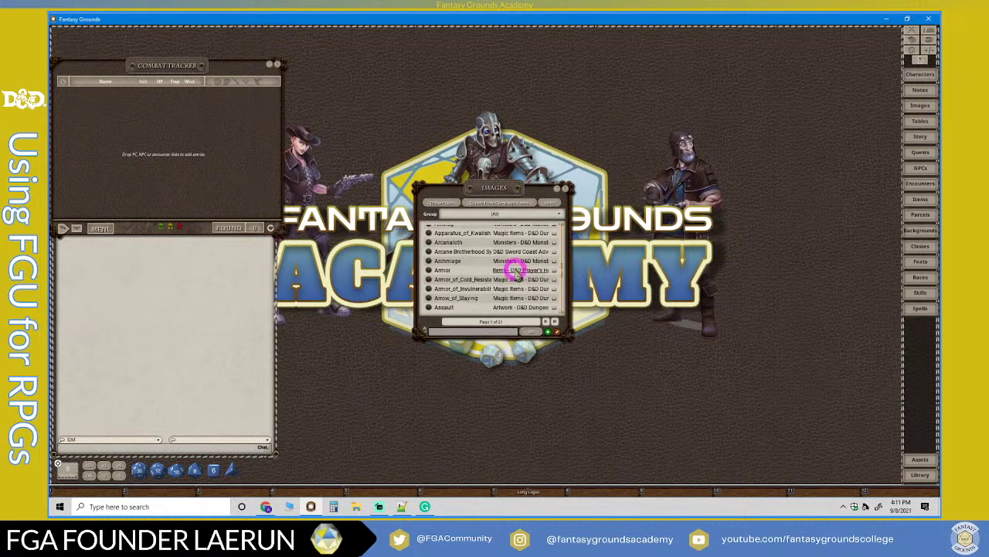
pyautogui.moveTo(509, 190); pyautogui.dragTo(665, 69)
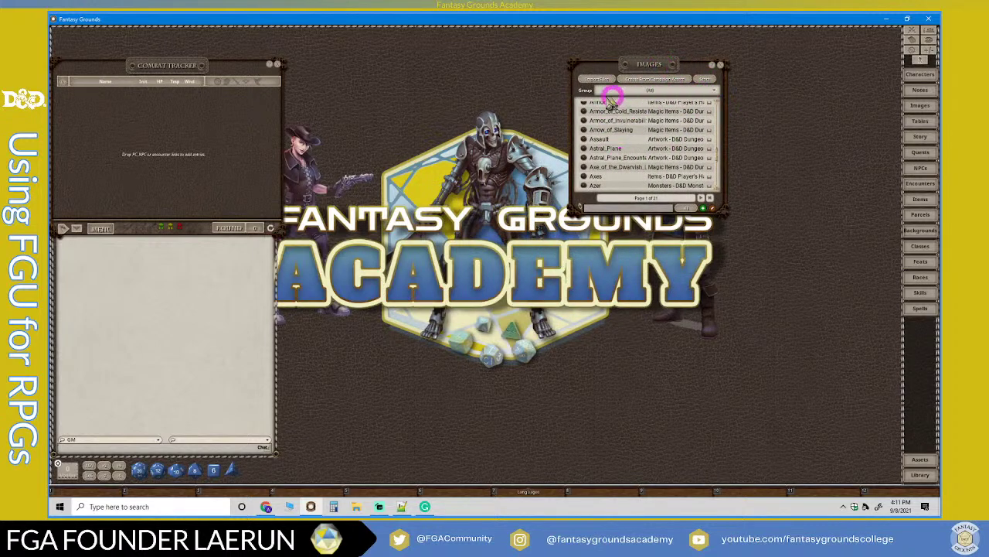
# Filter the Images list by the group D&D Sword Coast Adventurer's Guide - Players.
pyautogui.click(619, 89)
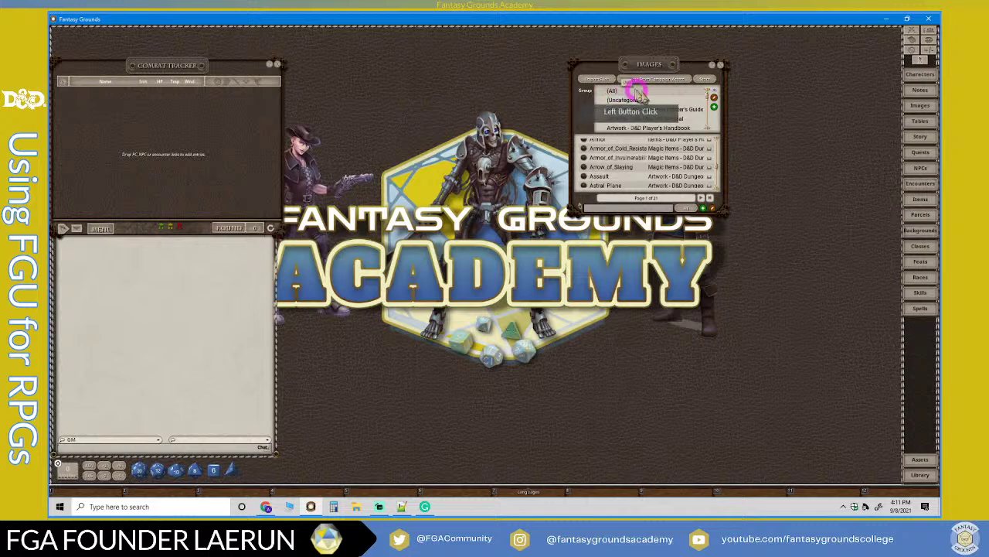
pyautogui.scroll(-4, 666, 113)
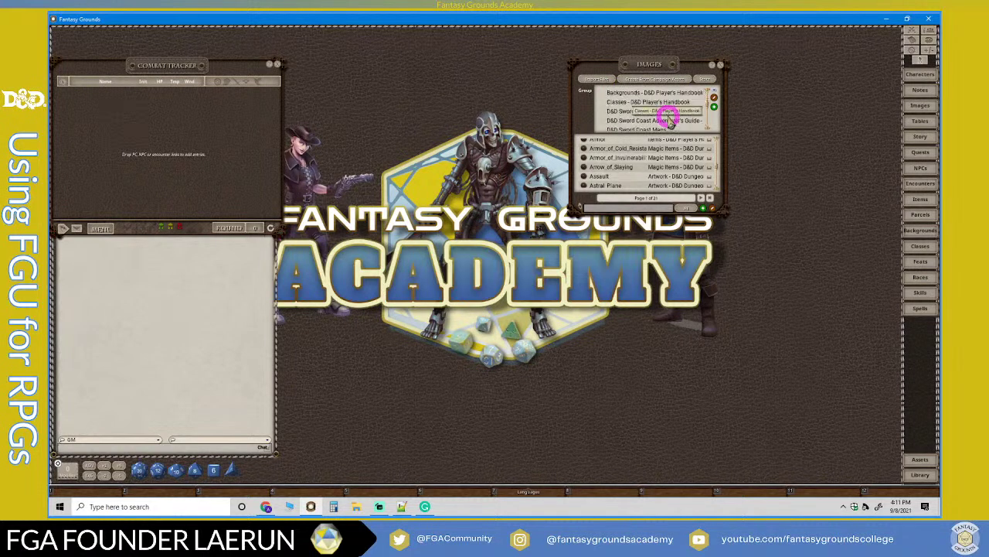
pyautogui.scroll(-2, 659, 115)
pyautogui.scroll(-2, 670, 110)
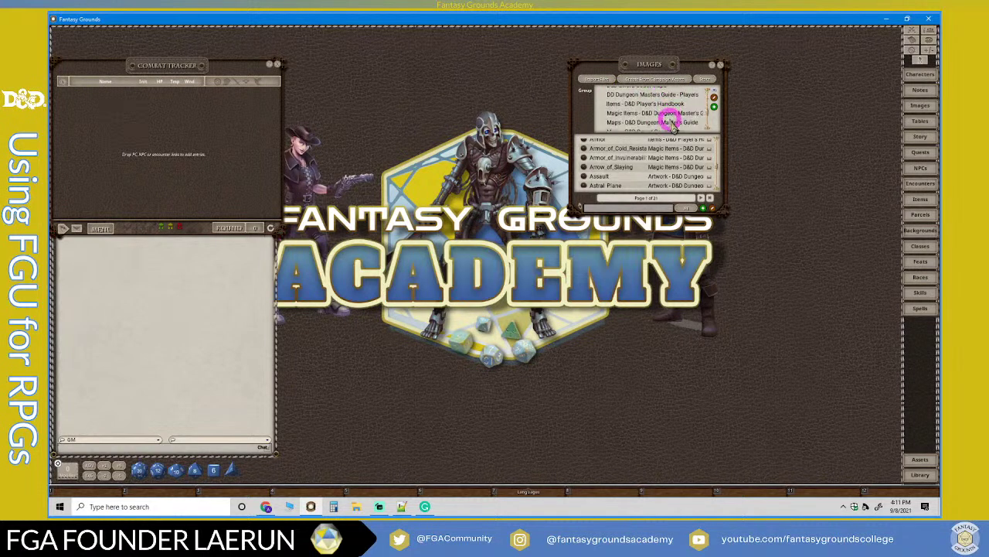
pyautogui.scroll(-3, 699, 119)
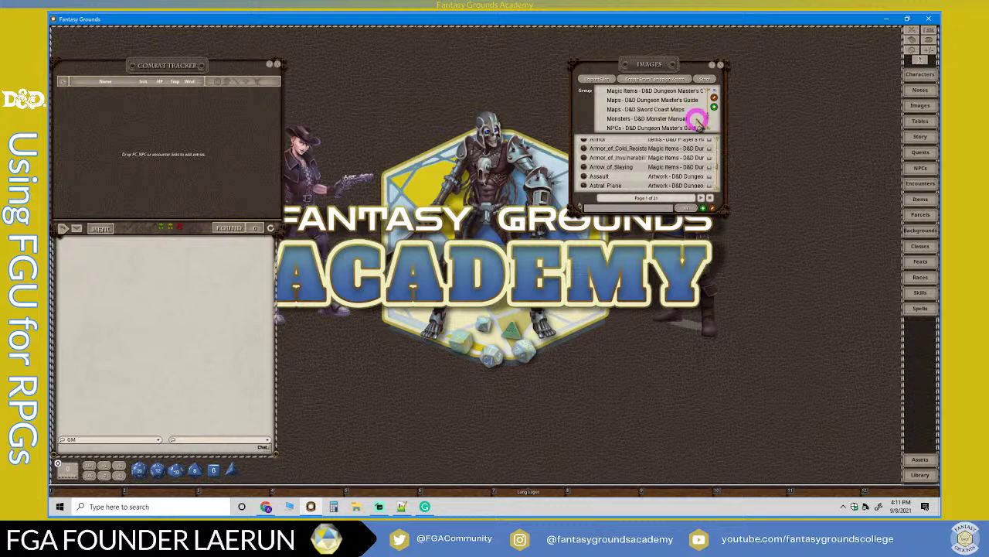
pyautogui.scroll(4, 698, 122)
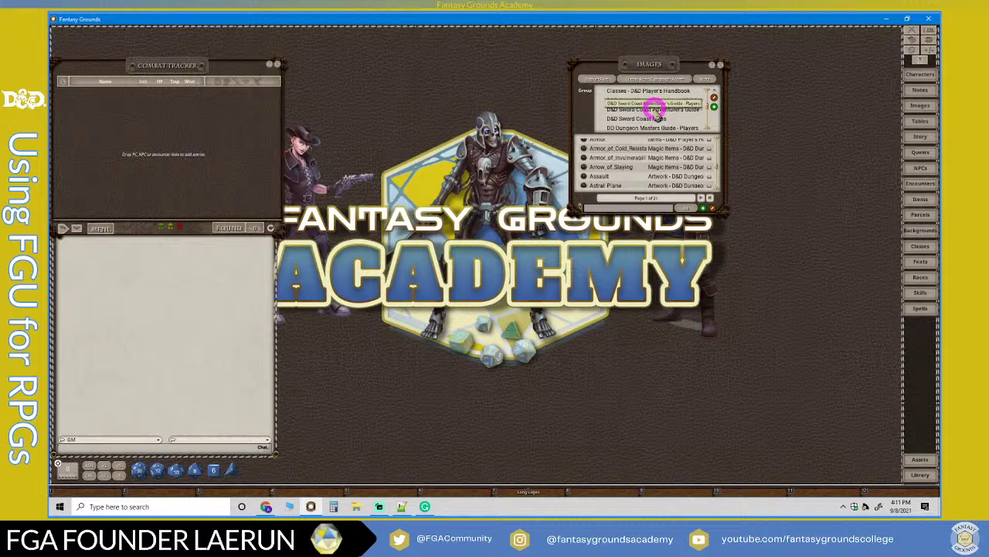
pyautogui.click(654, 106)
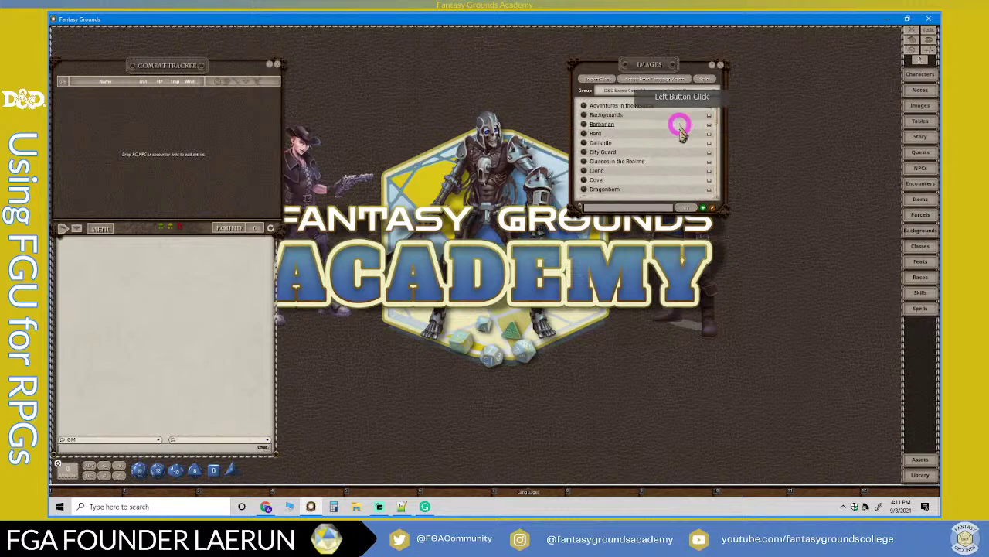
# View the Backgrounds and City Guard images, closing each one, and look through the rest of the group's images.
pyautogui.click(585, 114)
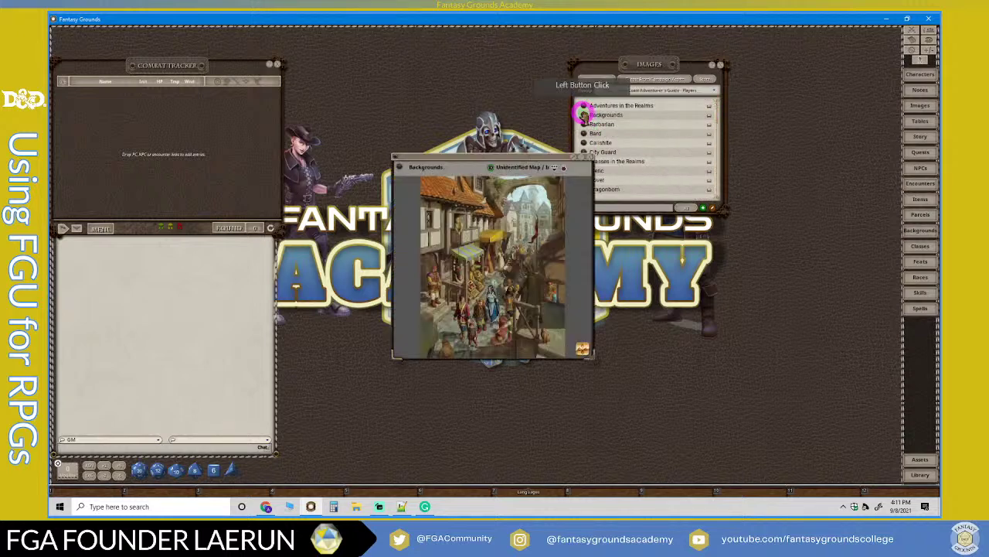
pyautogui.click(587, 157)
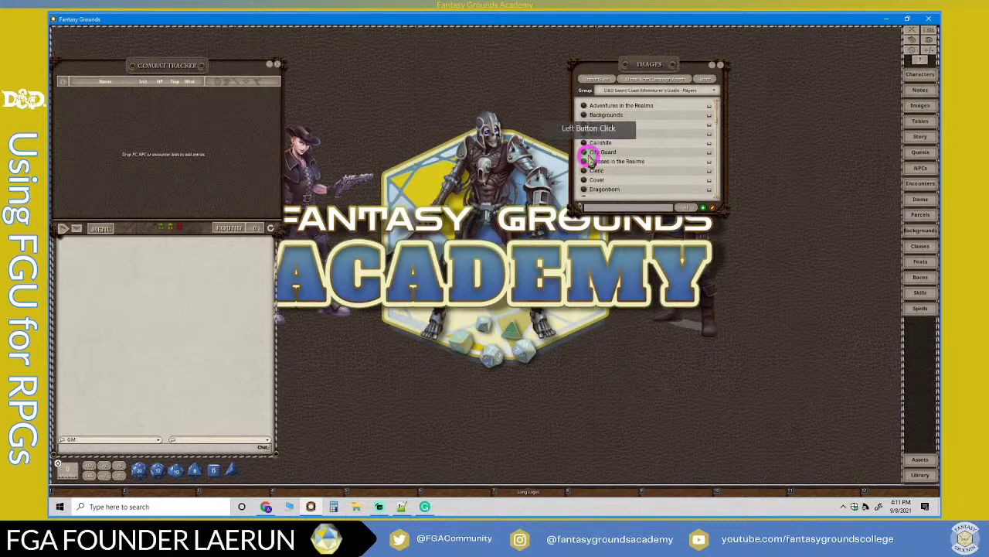
pyautogui.click(584, 152)
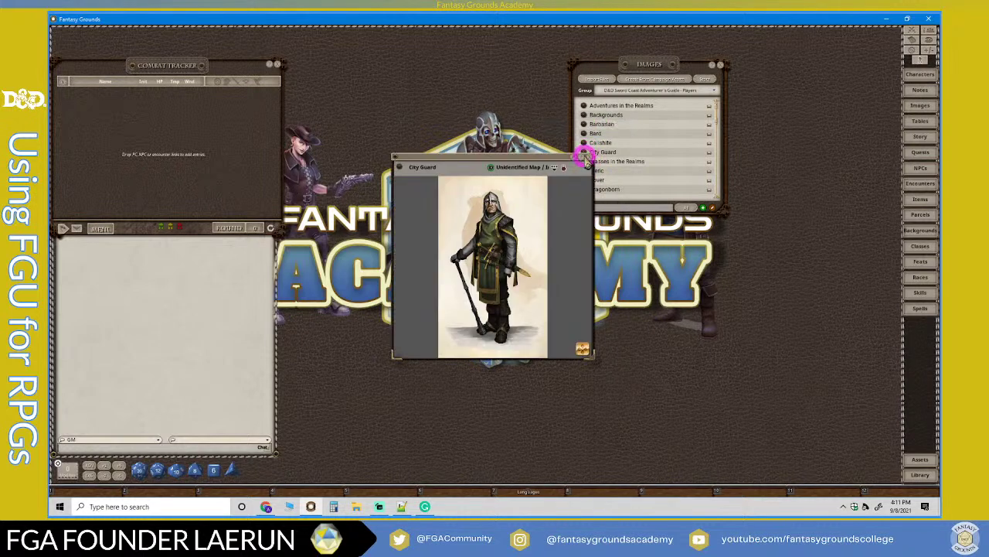
pyautogui.click(585, 153)
pyautogui.click(642, 180)
pyautogui.scroll(-2, 642, 181)
pyautogui.scroll(-5, 641, 180)
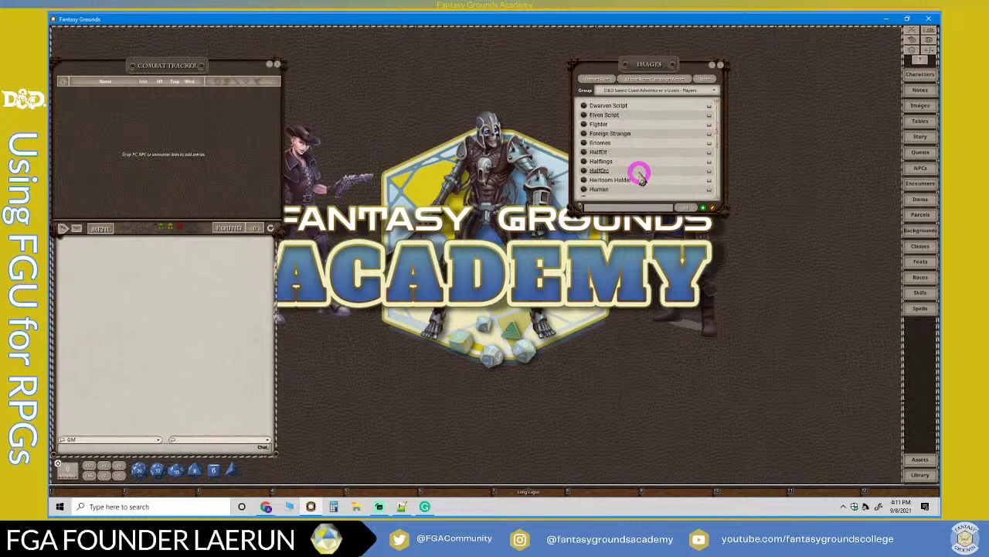
# Filter the Images list by the group D&D Sword Coast Maps.
pyautogui.scroll(7, 642, 180)
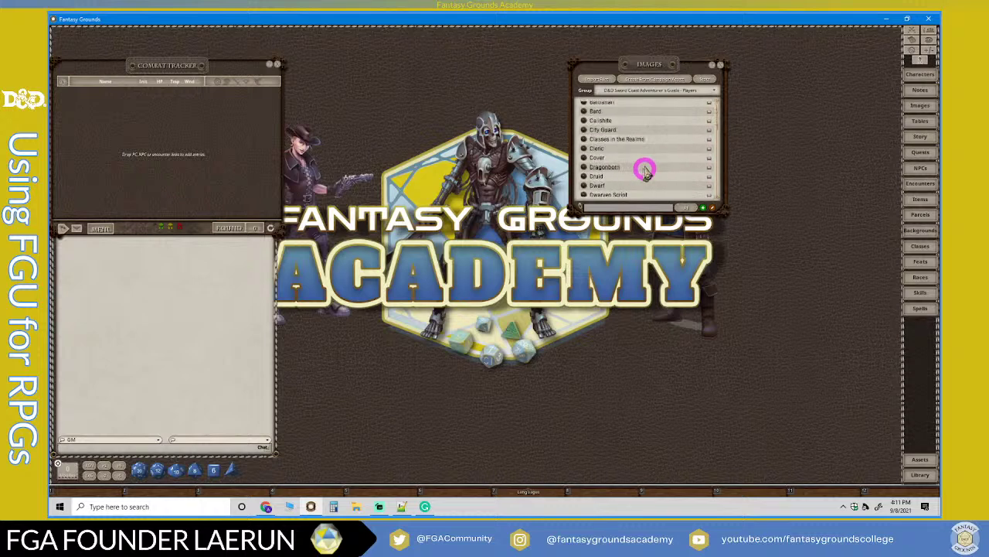
pyautogui.click(682, 89)
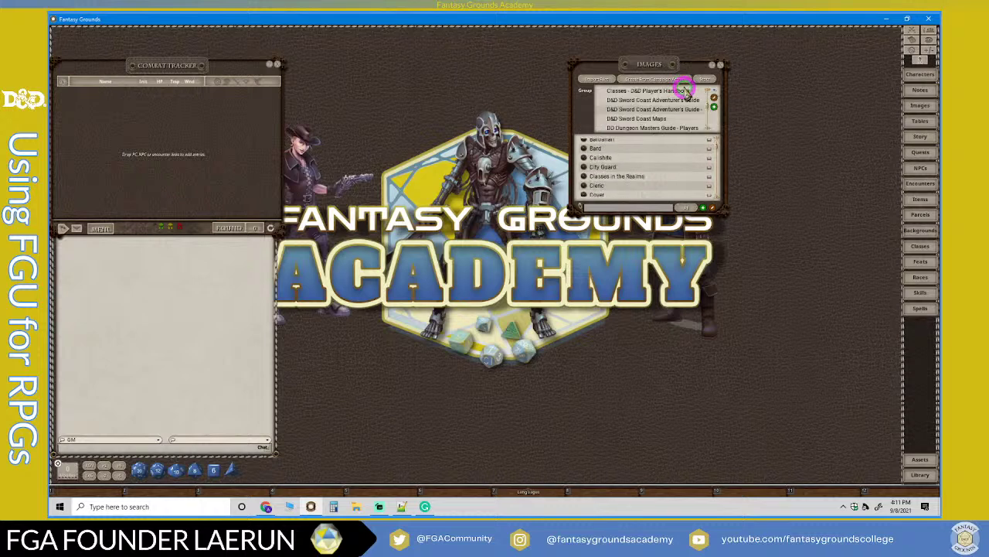
pyautogui.click(656, 117)
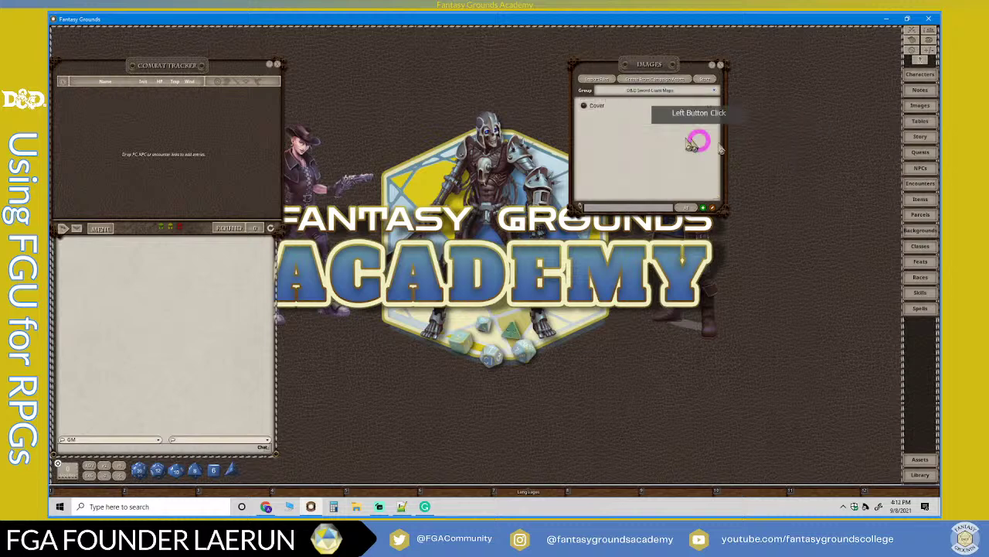
# View the Cover image of the D&D Sword Coast Maps group at different magnifications and close it.
pyautogui.click(585, 108)
pyautogui.scroll(3, 538, 232)
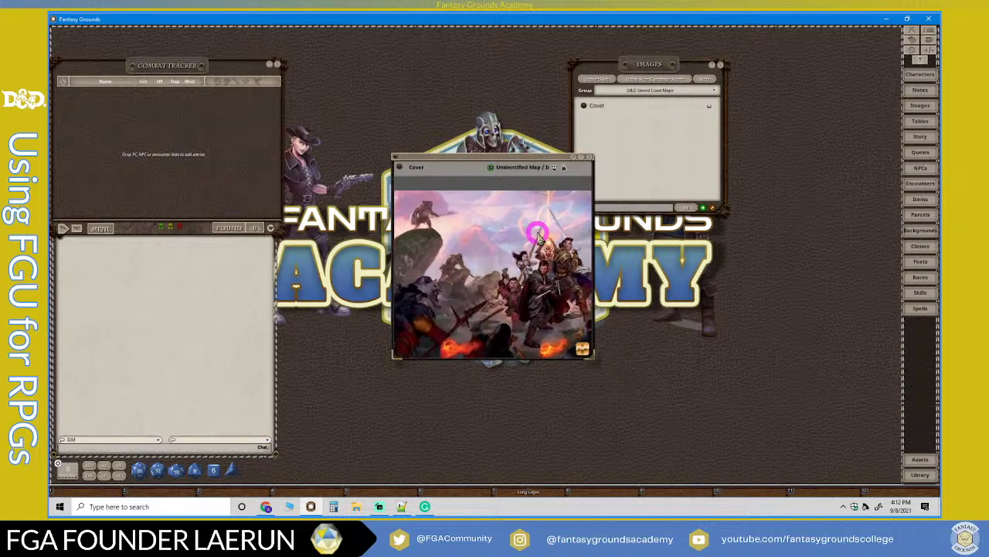
pyautogui.scroll(-2, 539, 232)
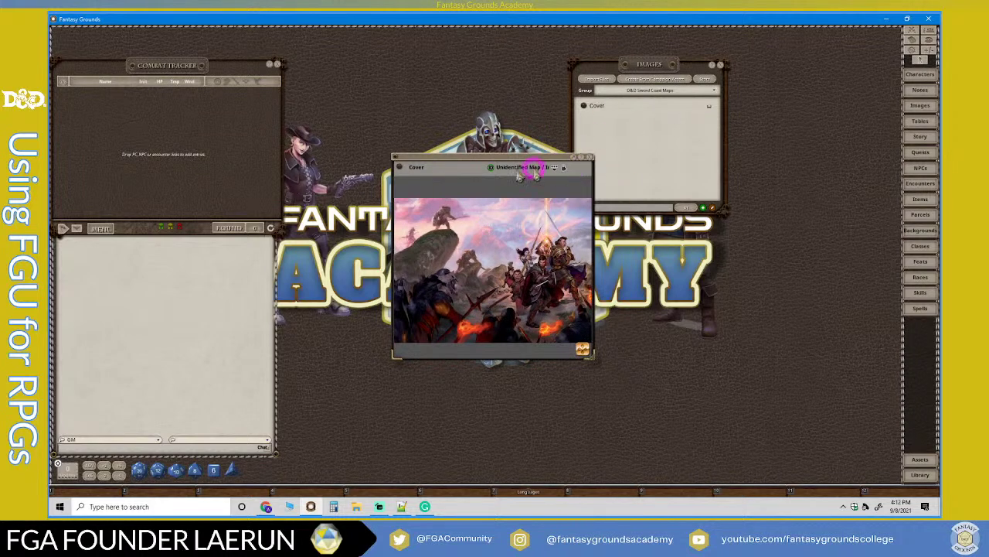
pyautogui.scroll(2, 503, 242)
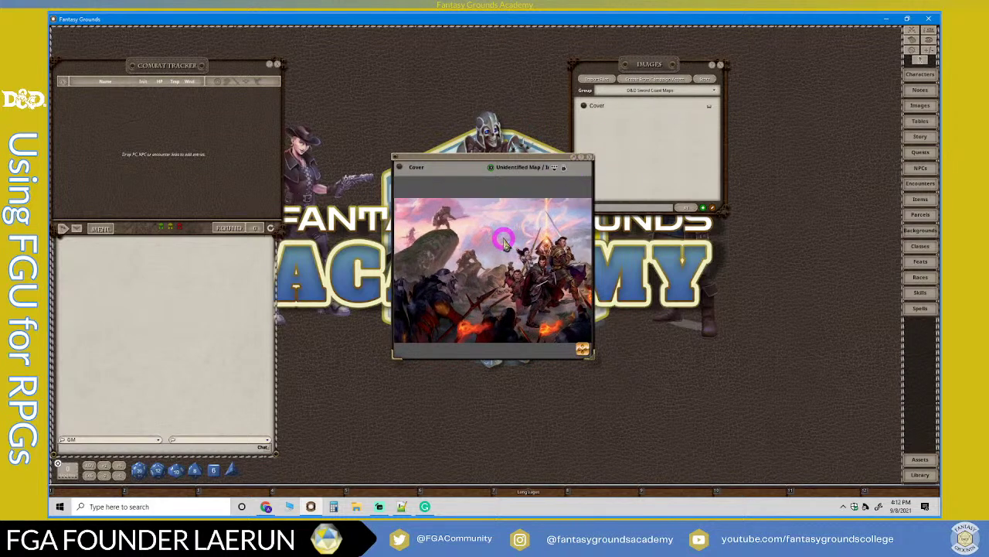
pyautogui.scroll(-2, 503, 241)
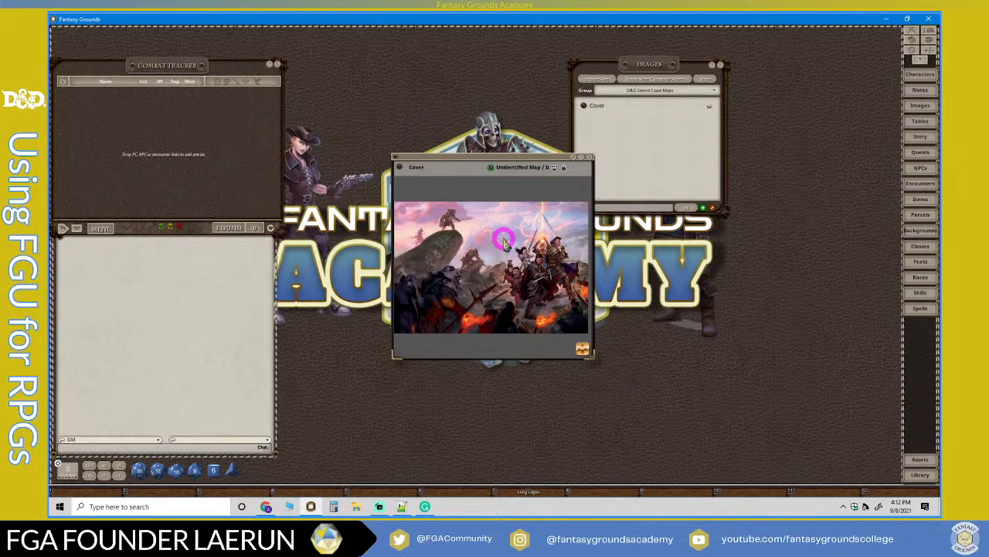
pyautogui.click(589, 160)
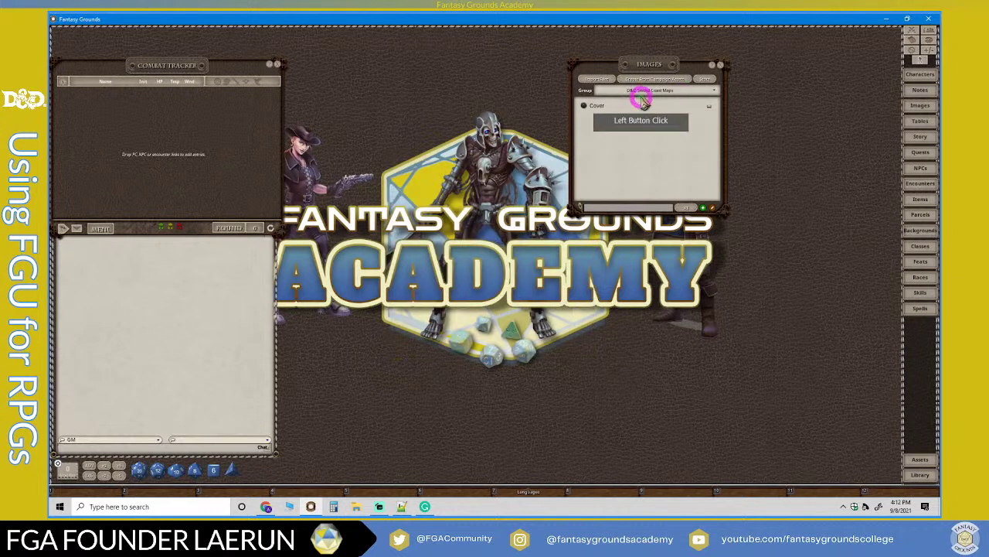
# Reset the Images list's group filter to All and move its window farther from the desktop's center.
pyautogui.click(650, 92)
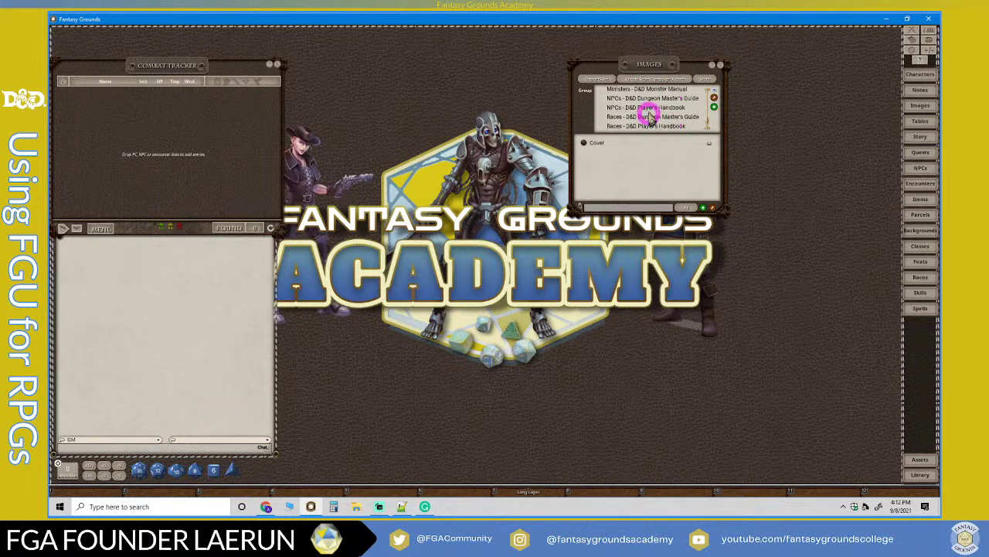
pyautogui.scroll(3, 618, 105)
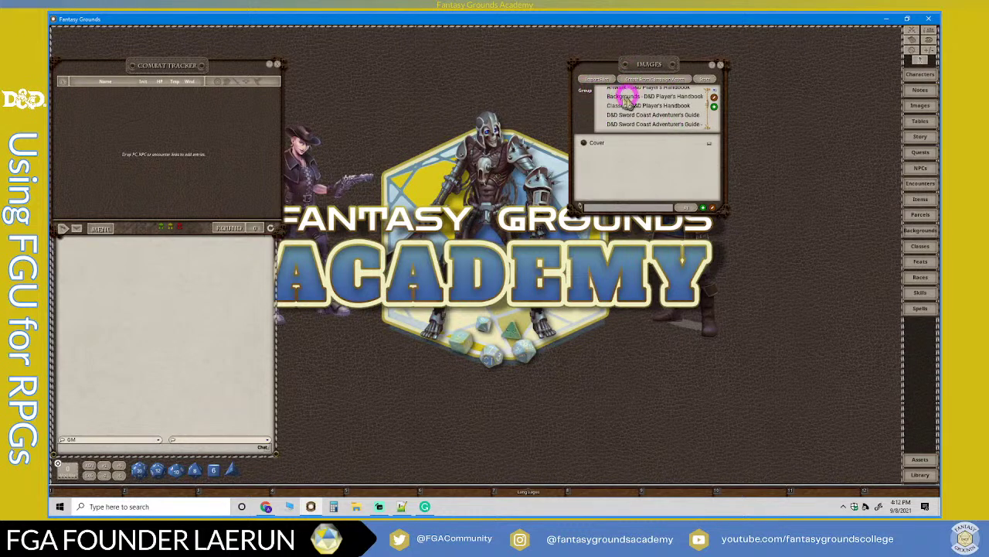
pyautogui.scroll(2, 627, 100)
pyautogui.click(611, 89)
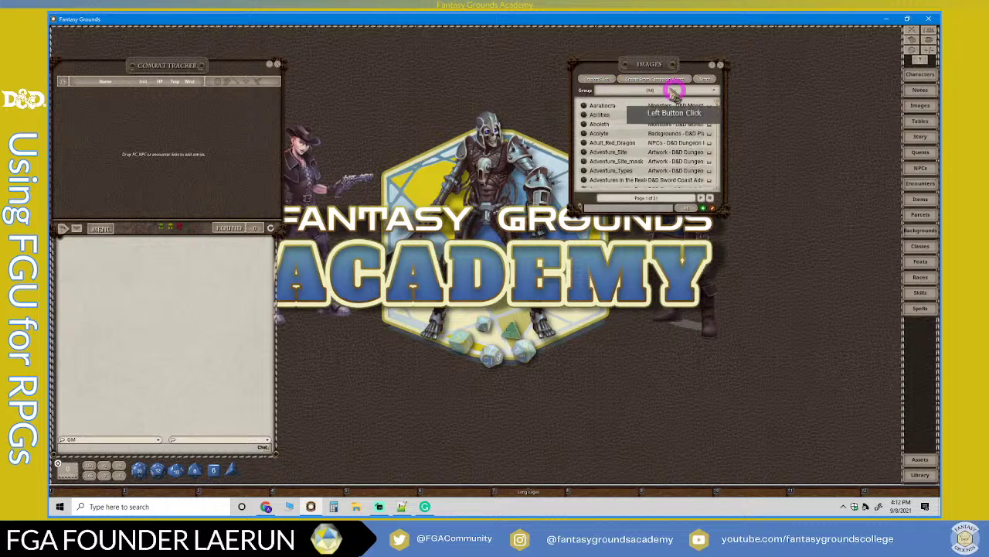
pyautogui.moveTo(656, 62); pyautogui.dragTo(746, 48)
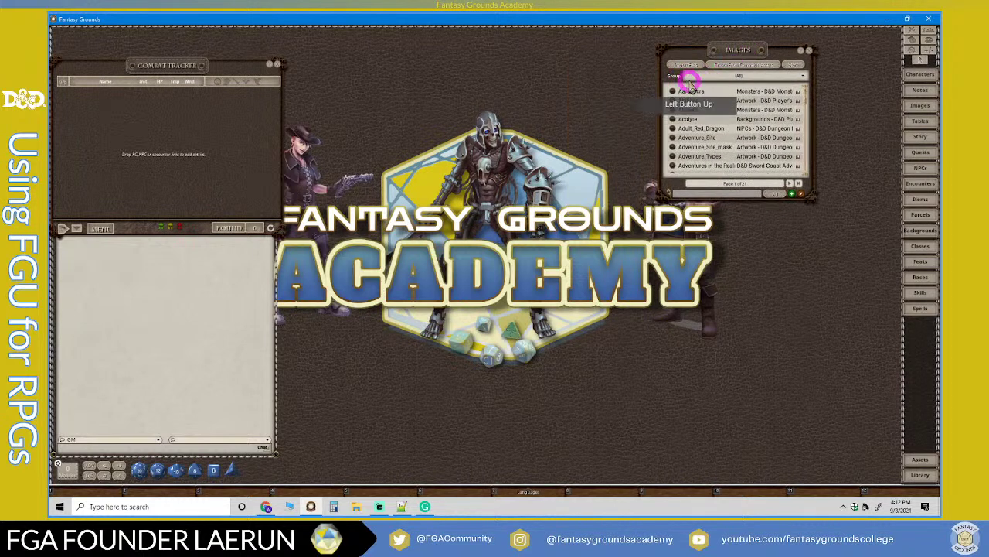
# Filter the Images list by the group Monsters - D&D Monster Manual and look through its entries.
pyautogui.click(739, 78)
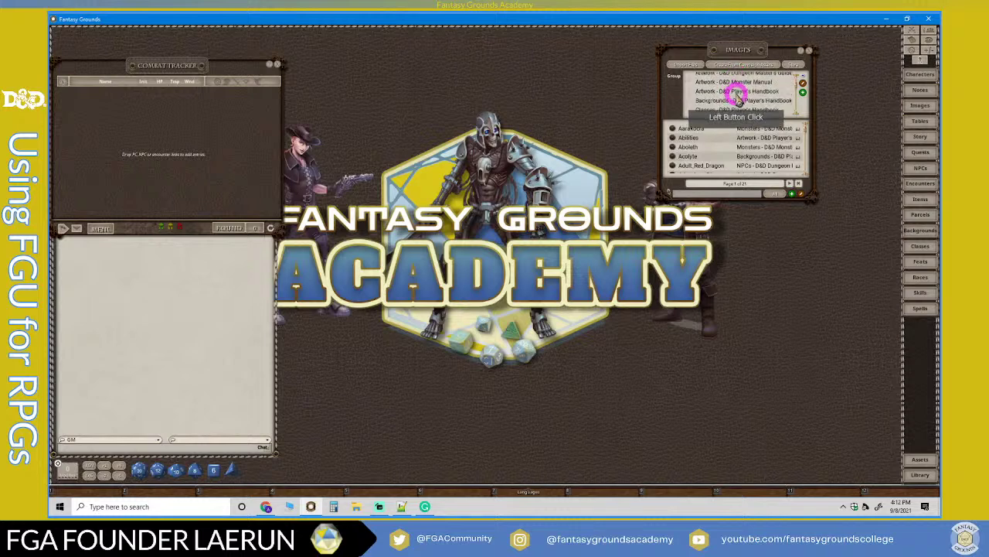
pyautogui.scroll(-3, 740, 97)
pyautogui.scroll(-2, 746, 102)
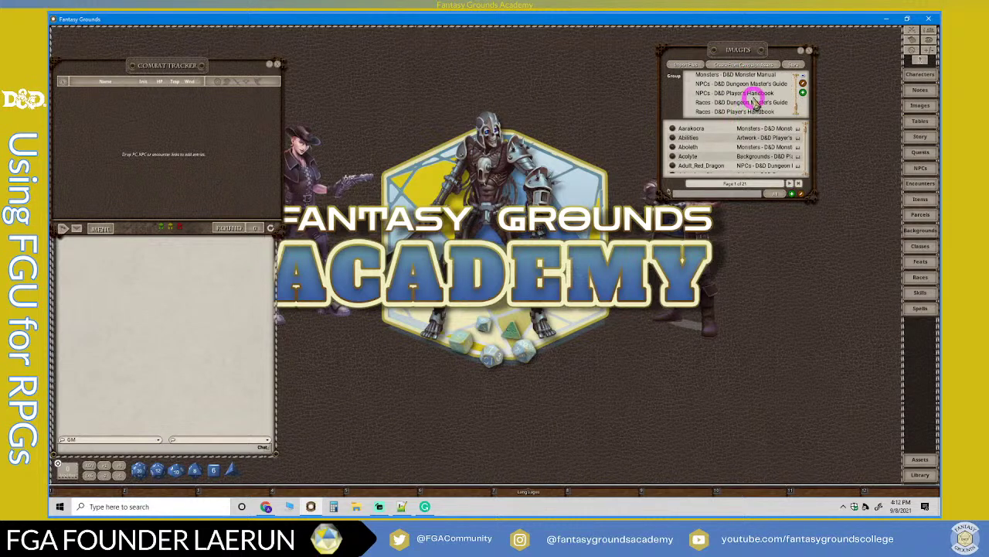
pyautogui.scroll(1, 756, 101)
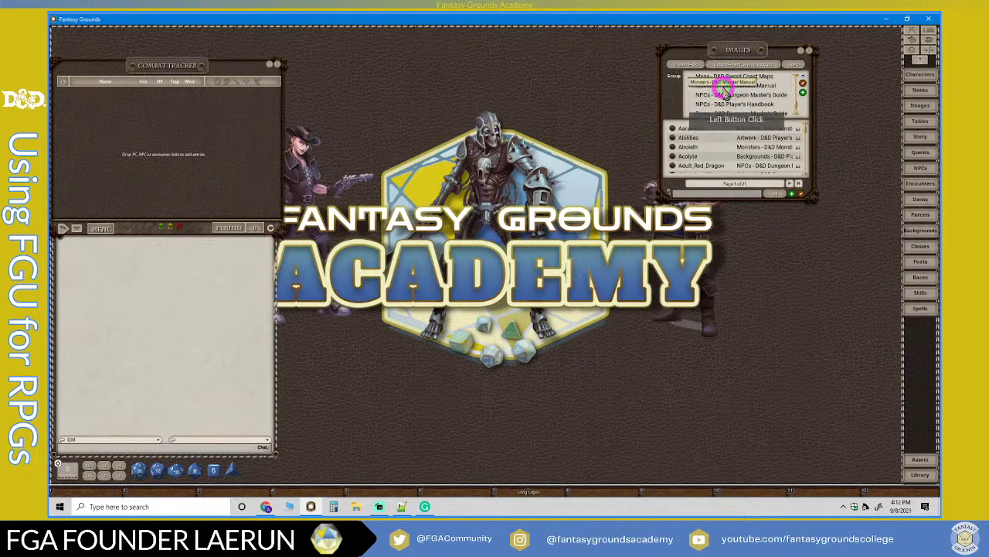
pyautogui.click(724, 83)
pyautogui.scroll(-10, 731, 124)
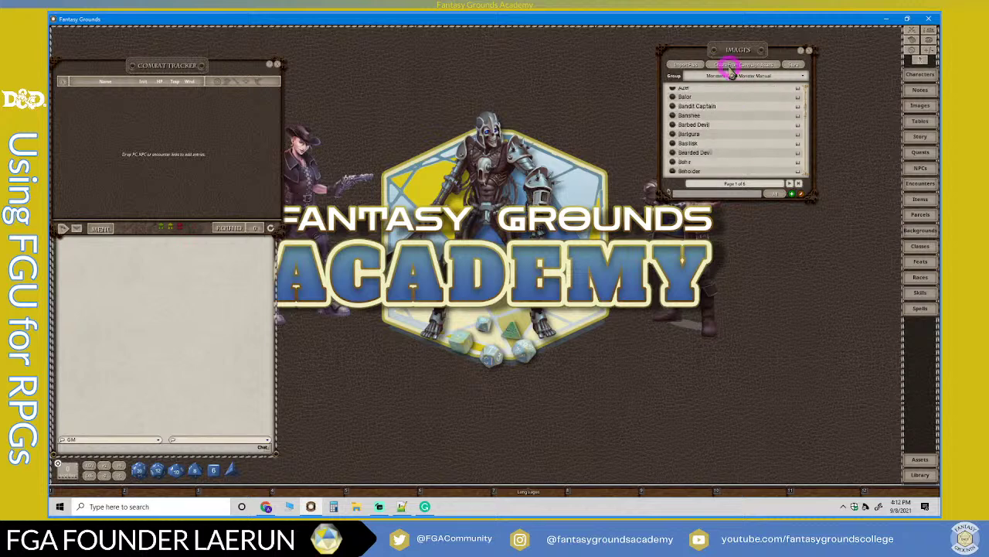
# Set the Images list's group filter back to All and look through the full set of images.
pyautogui.click(783, 82)
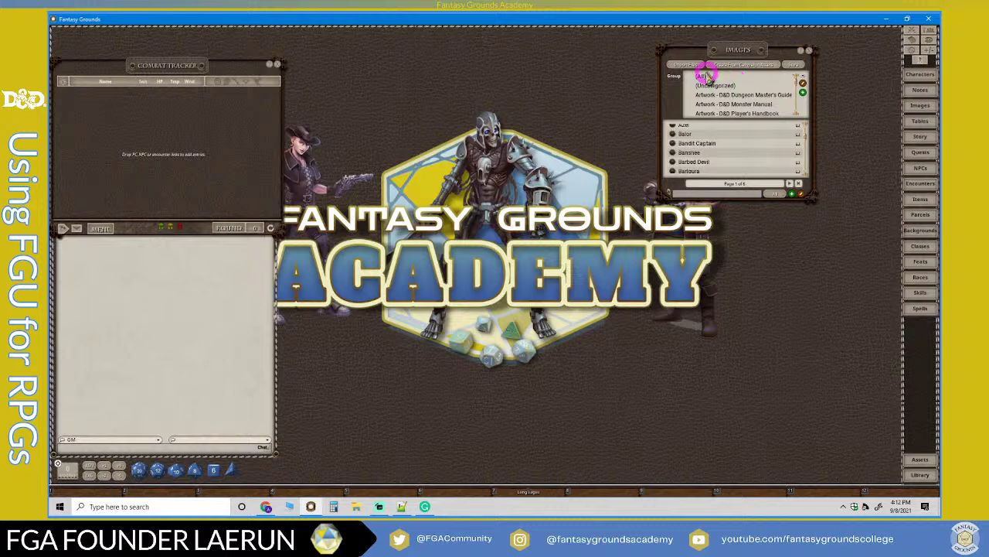
pyautogui.click(704, 78)
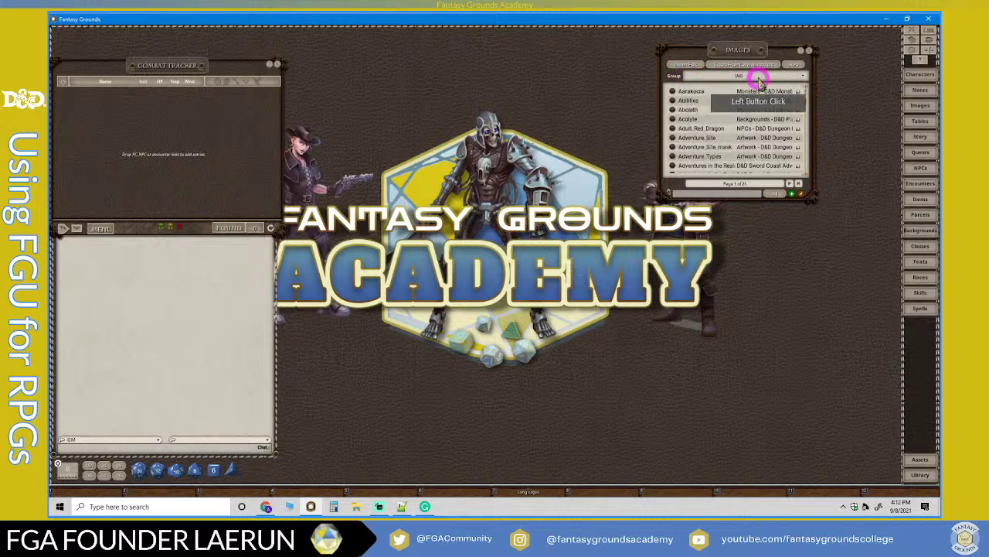
pyautogui.scroll(-5, 718, 116)
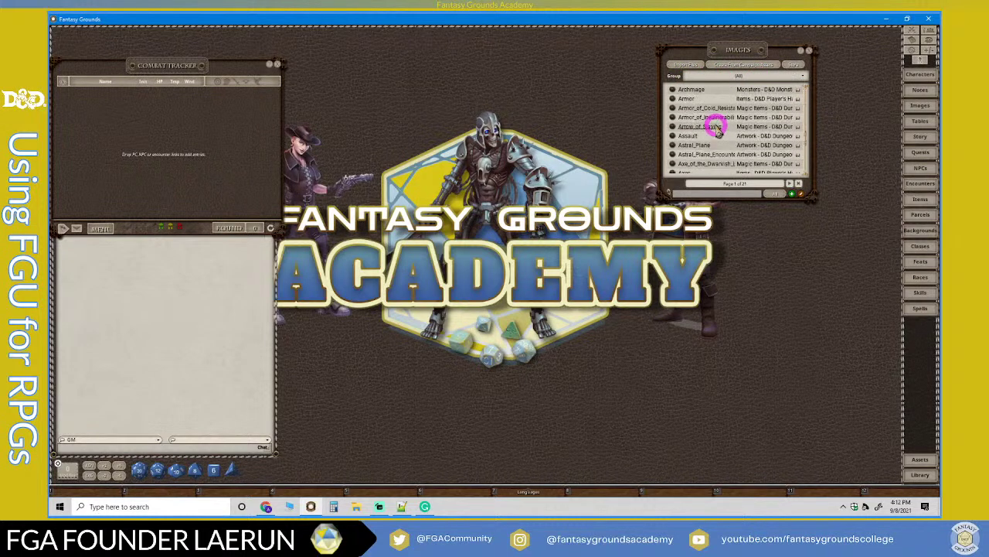
pyautogui.scroll(-4, 718, 130)
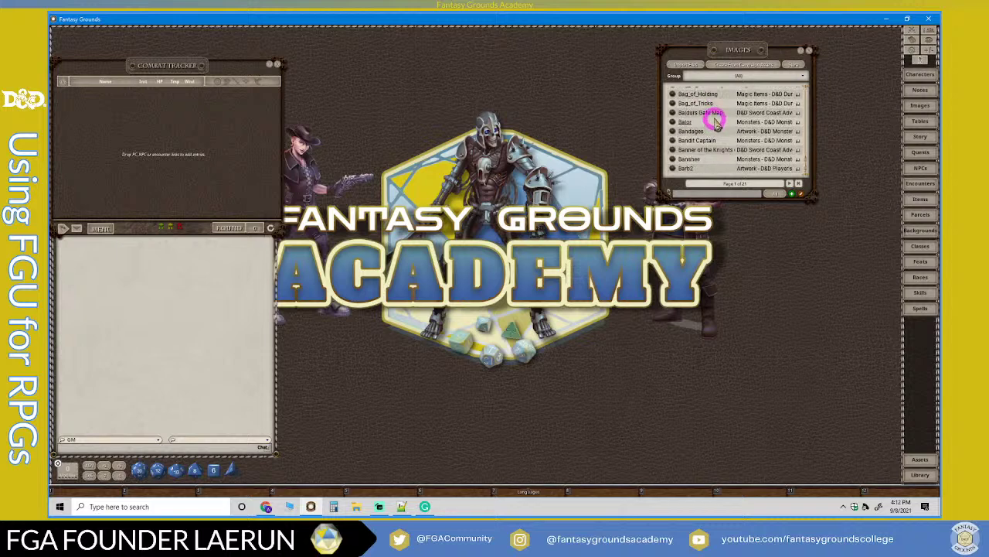
pyautogui.scroll(3, 718, 112)
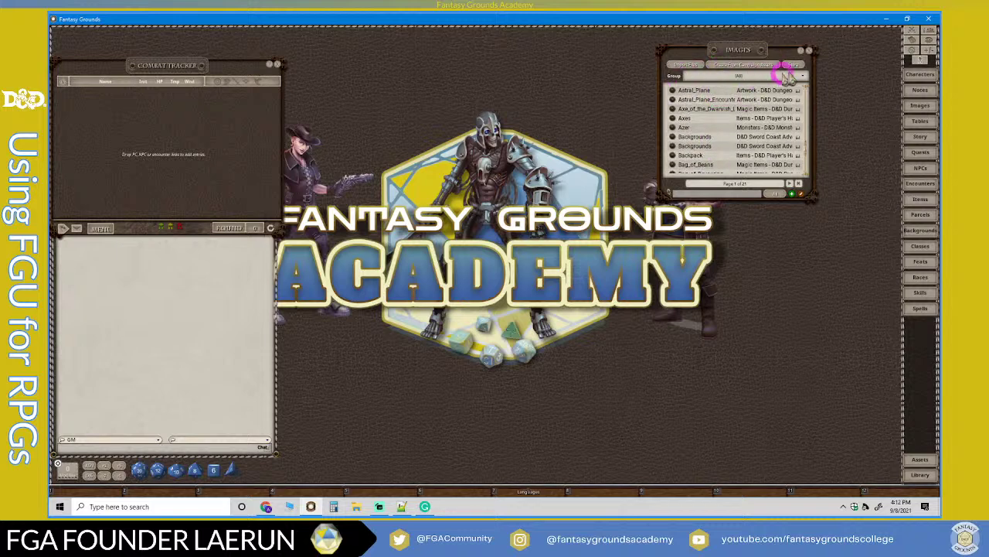
# Open the Tables list clear of the desktop's center and filter it by the group D&D Sword Coast Adventurer's Guide - Players.
pyautogui.click(922, 121)
pyautogui.moveTo(483, 185); pyautogui.dragTo(690, 97)
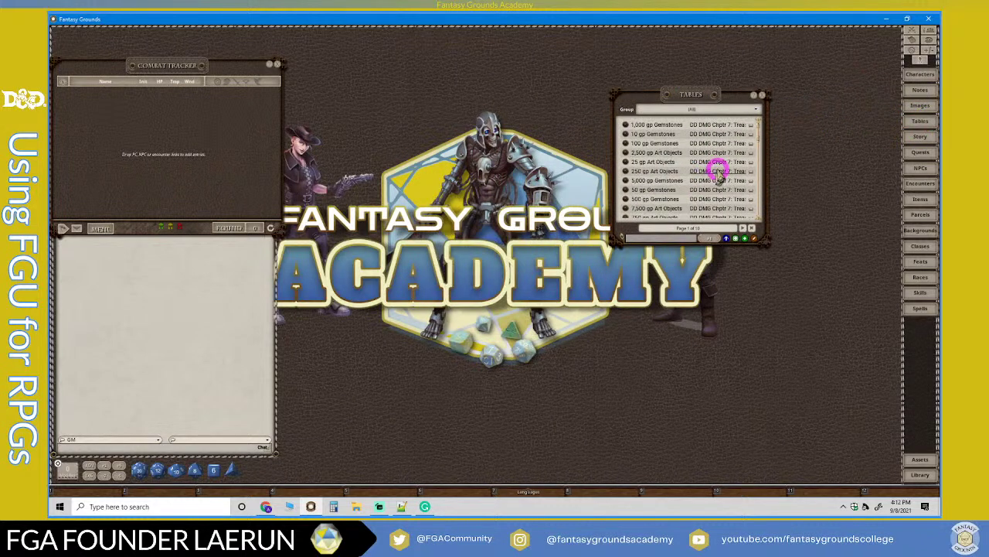
pyautogui.click(756, 112)
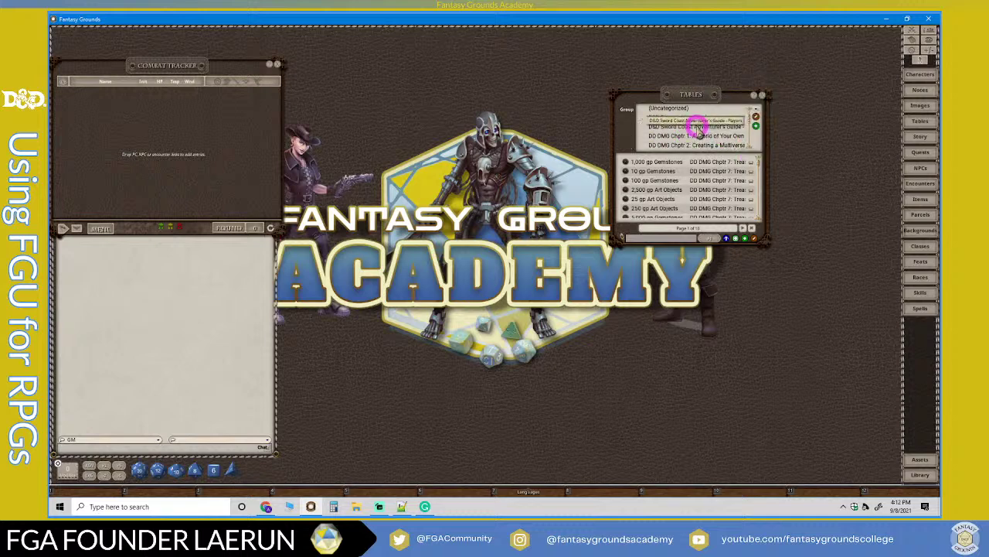
pyautogui.click(698, 124)
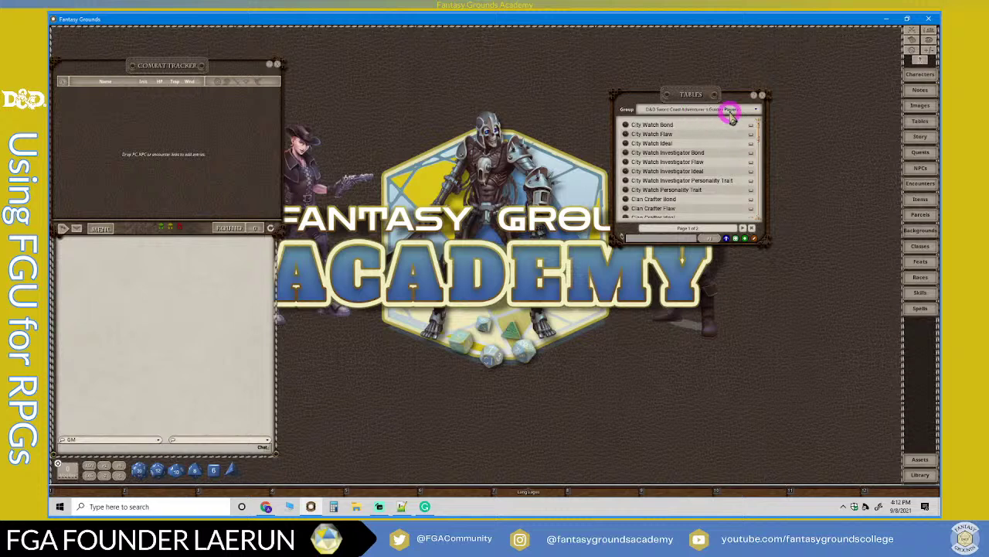
# Look through the tables in the D&D Sword Coast Adventurer's Guide - Players group.
pyautogui.scroll(-10, 700, 154)
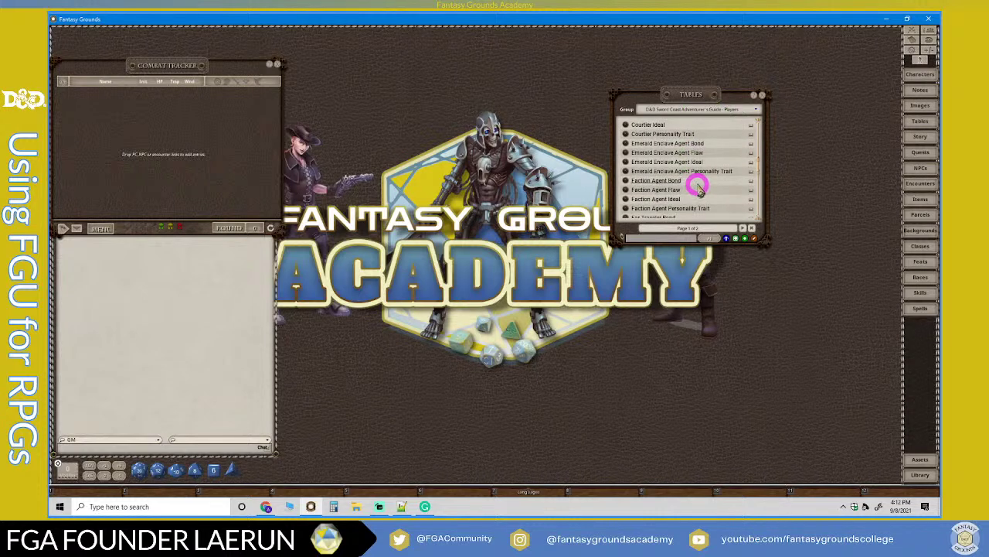
pyautogui.scroll(-5, 700, 188)
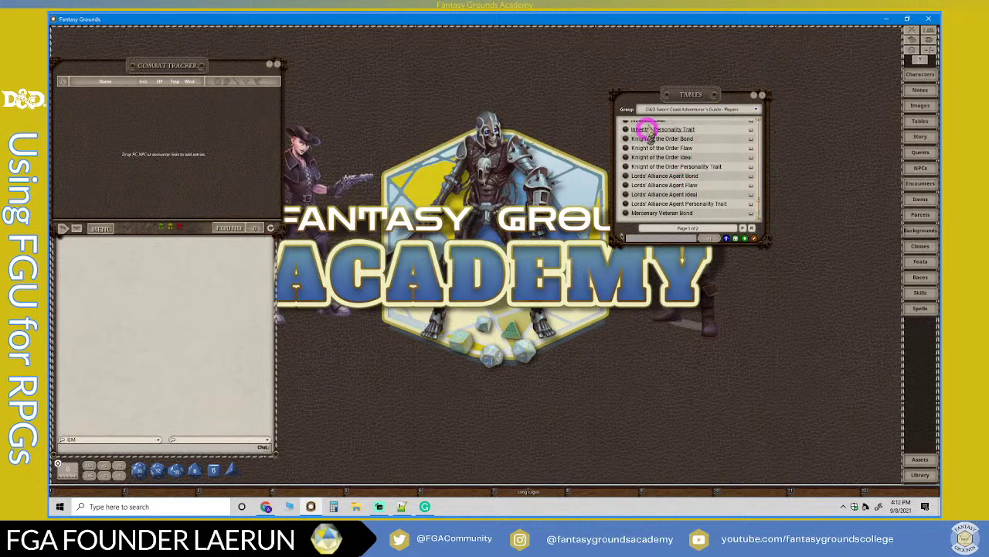
pyautogui.scroll(8, 679, 175)
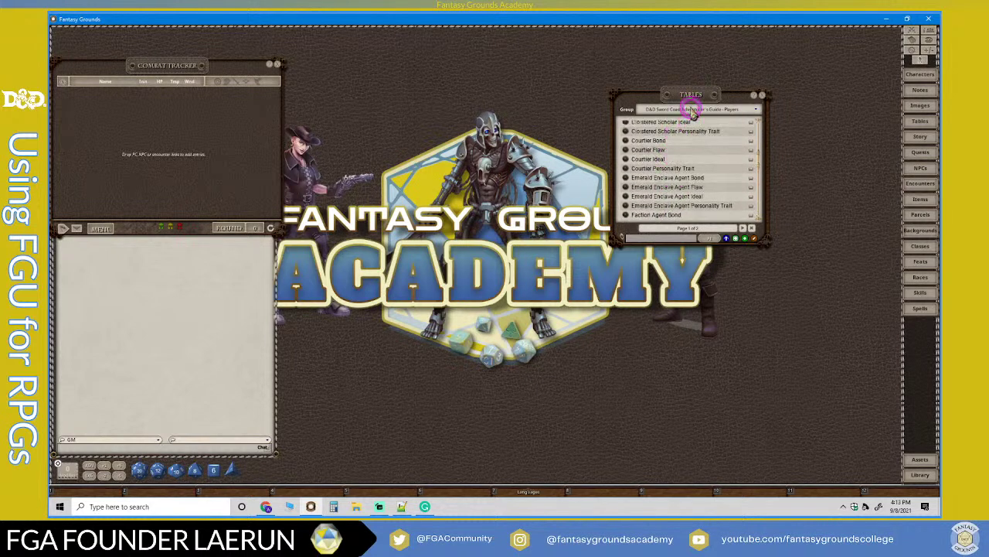
# Filter the Tables list by the group DD DMG Chptr 7: Treasure and look through its tables.
pyautogui.click(694, 111)
pyautogui.click(693, 108)
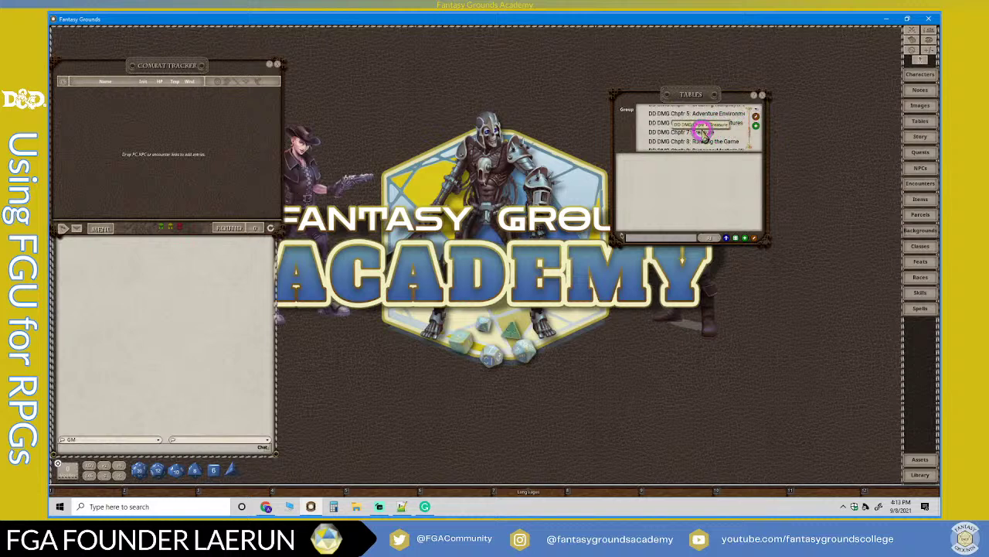
pyautogui.click(703, 133)
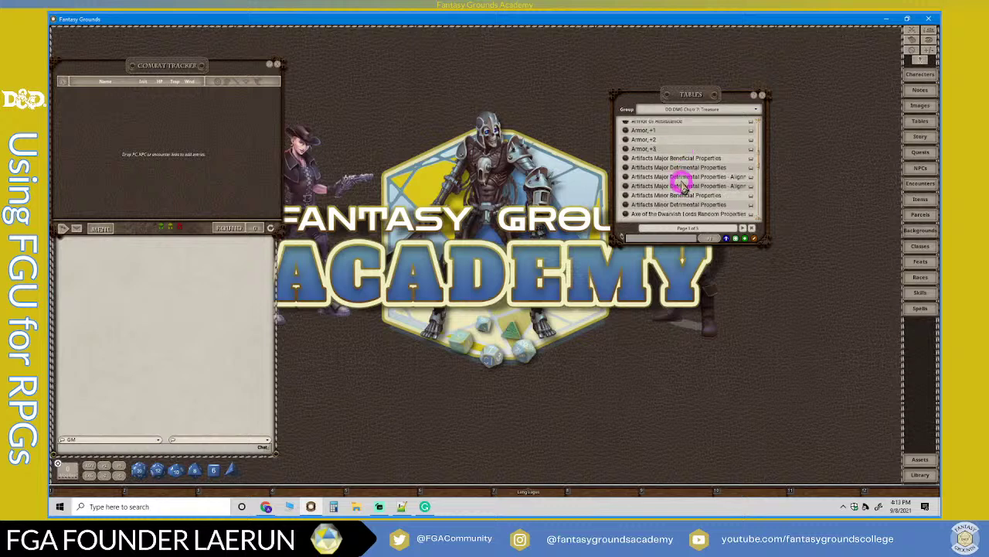
pyautogui.scroll(-10, 682, 186)
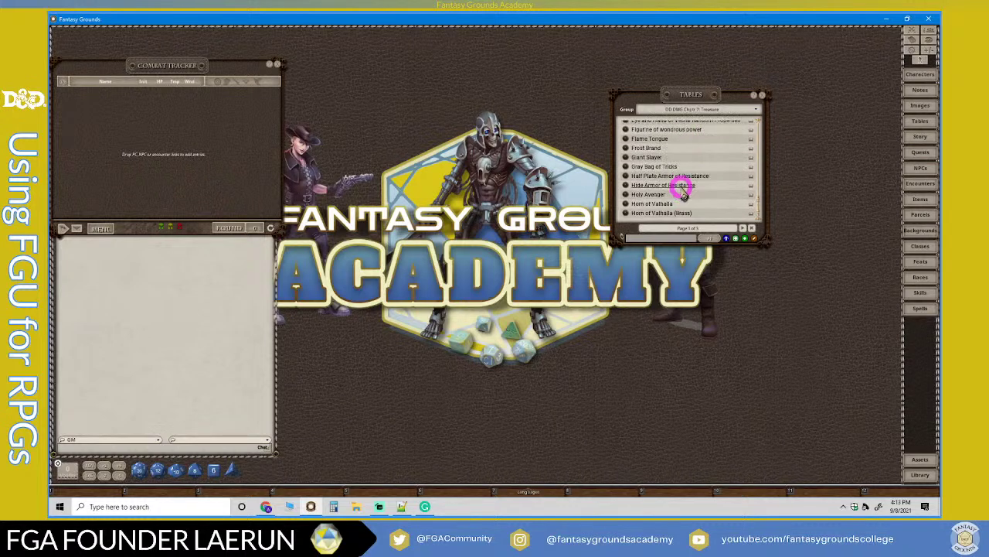
pyautogui.scroll(10, 683, 193)
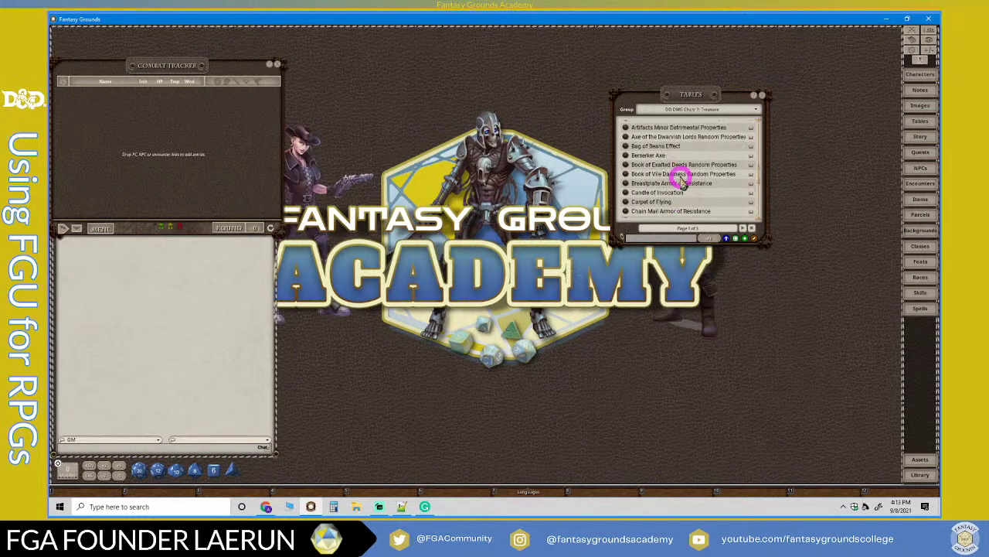
pyautogui.scroll(5, 680, 168)
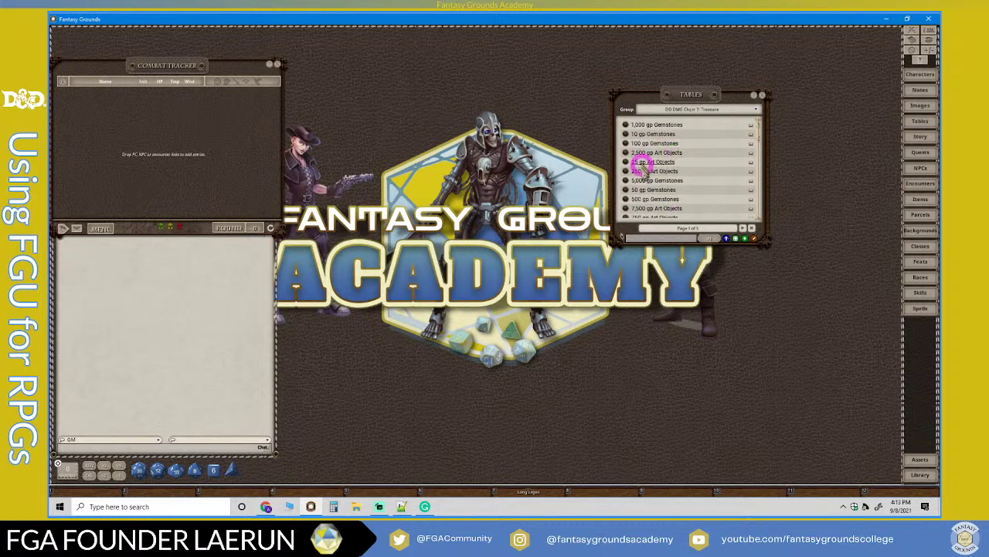
pyautogui.scroll(-4, 695, 170)
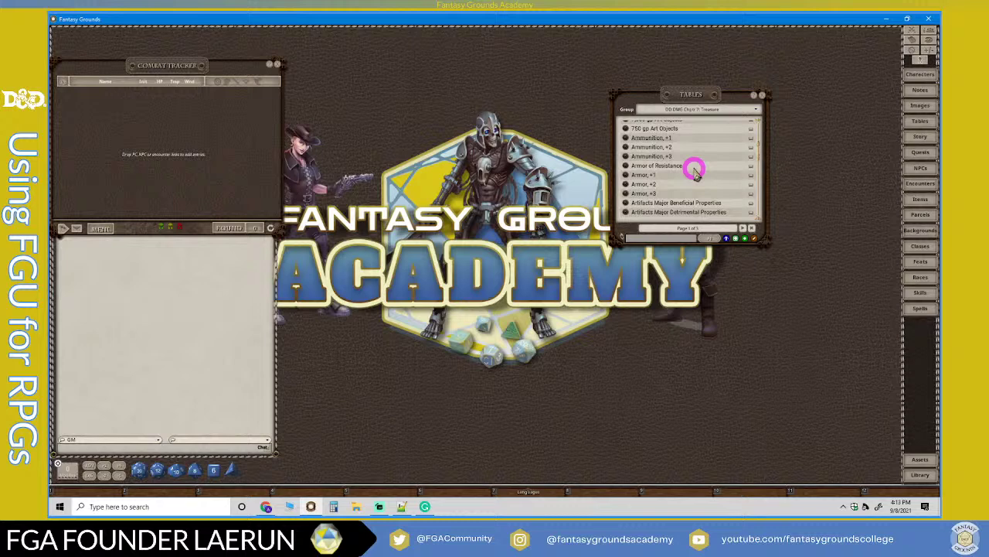
pyautogui.scroll(-10, 695, 170)
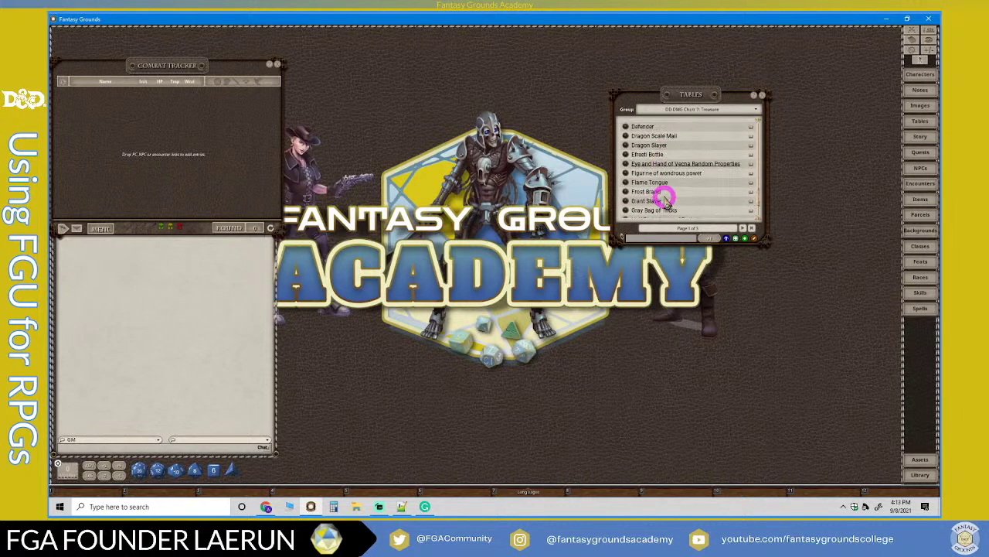
pyautogui.scroll(-3, 665, 200)
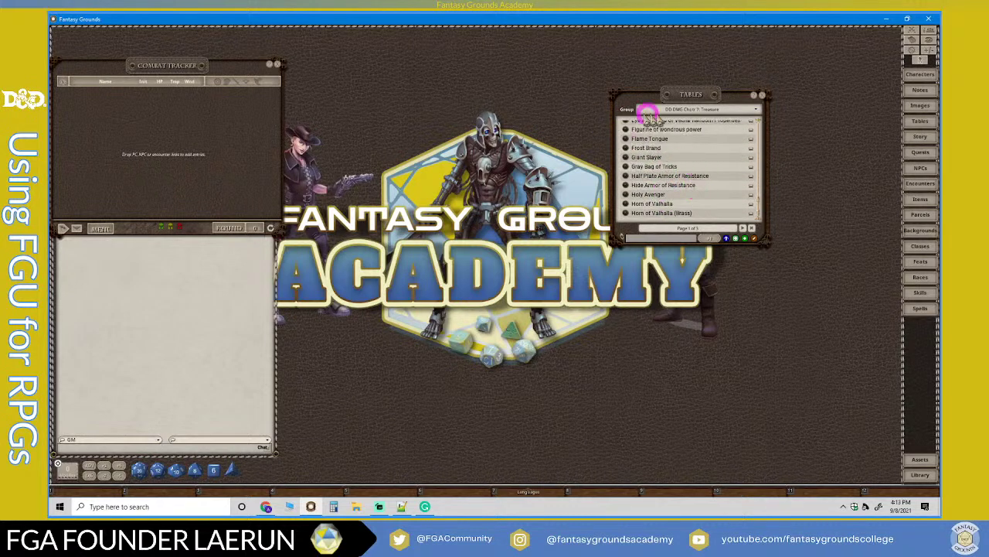
# Close the Tables list, open the Items list clear of the desktop's center, and look through its group filter choices.
pyautogui.click(762, 95)
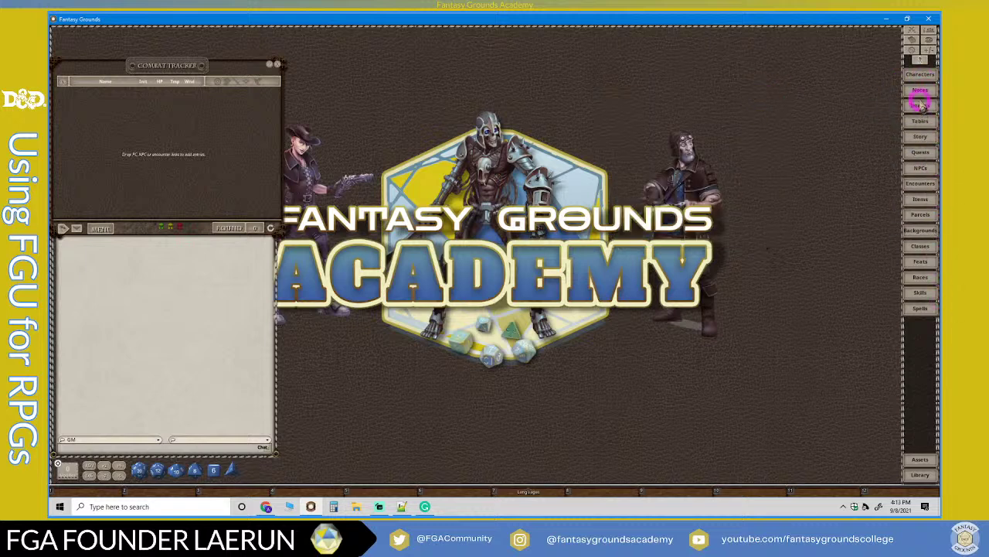
pyautogui.click(922, 199)
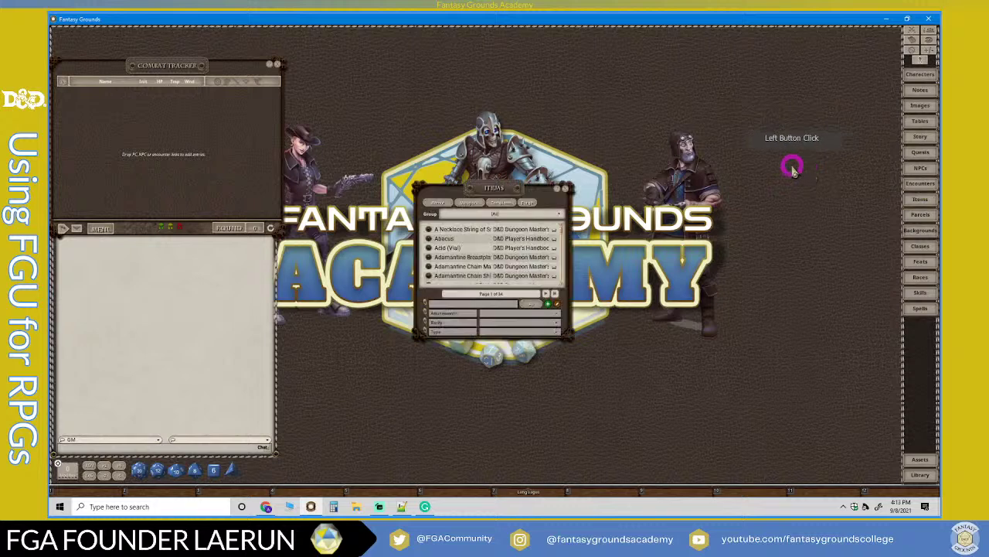
pyautogui.moveTo(498, 192); pyautogui.dragTo(725, 124)
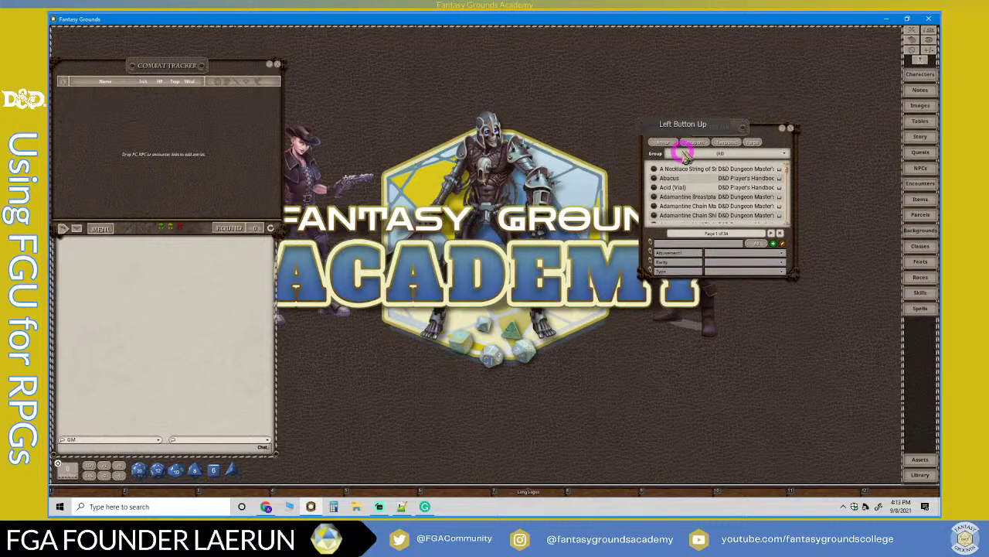
pyautogui.click(746, 155)
pyautogui.scroll(-2, 722, 163)
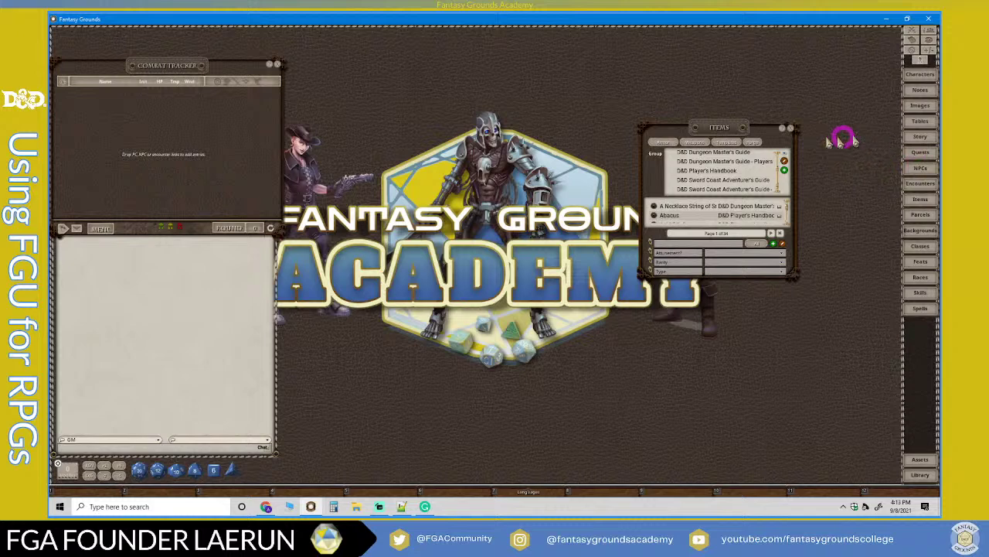
pyautogui.click(790, 128)
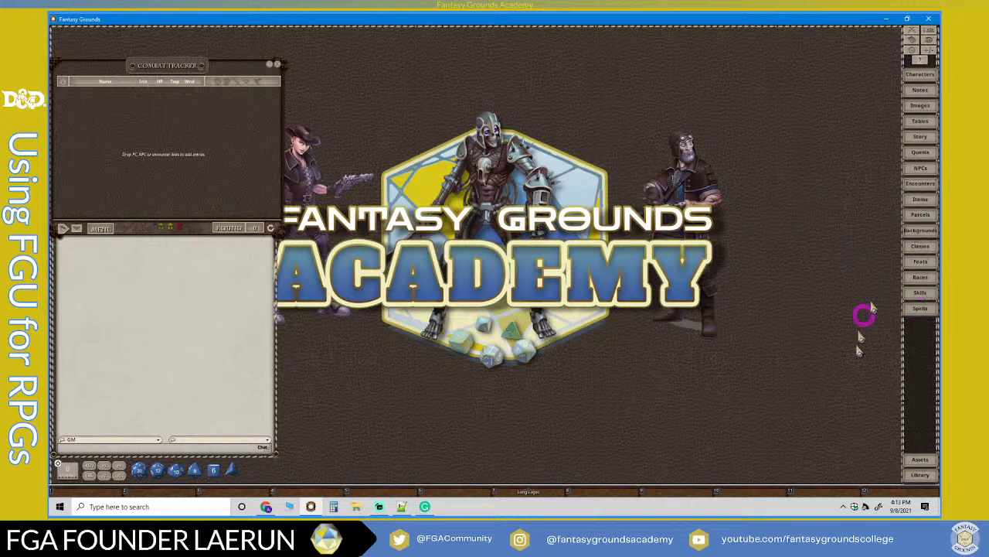
# Open the Library in the middle of the desktop and look over its loaded modules before closing it.
pyautogui.click(922, 474)
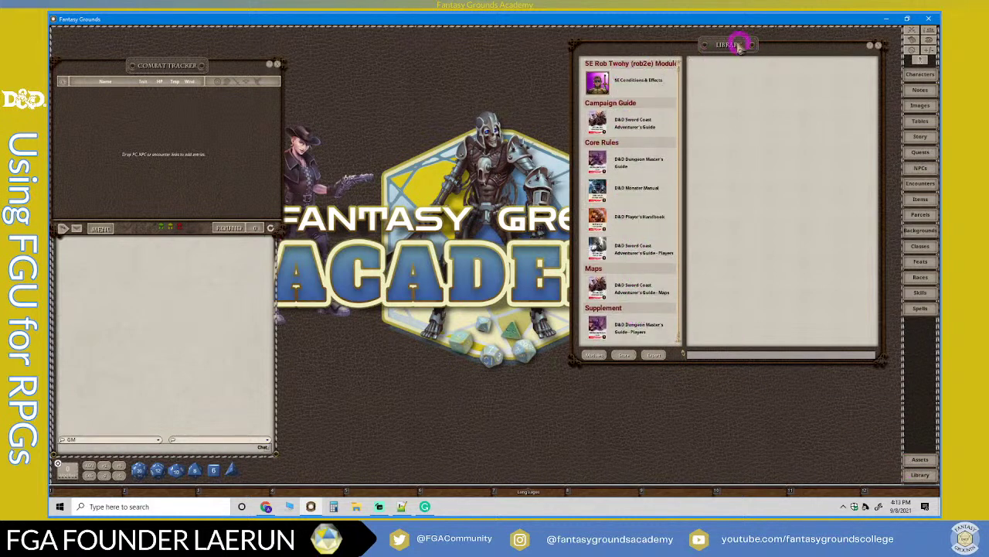
pyautogui.moveTo(738, 44); pyautogui.dragTo(592, 78)
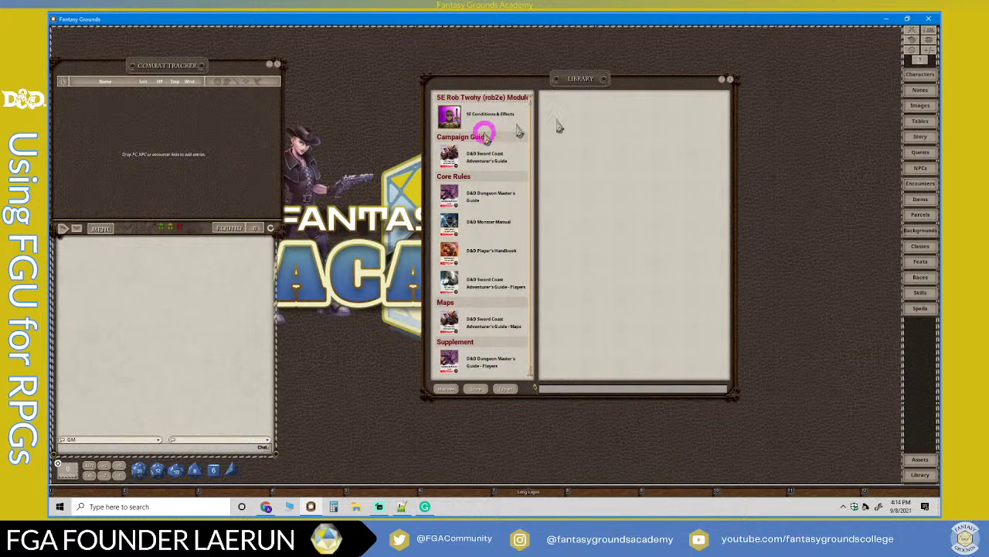
pyautogui.click(730, 79)
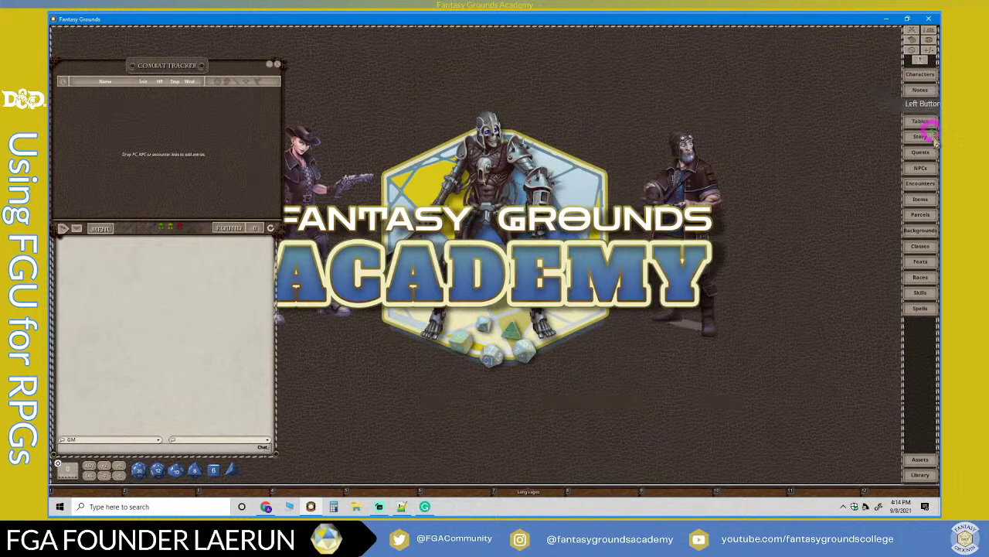
# Filter the Encounters list by the group DMG - Sylvan Forest Encounters and view the P2-02 Forest Encounter.
pyautogui.click(919, 183)
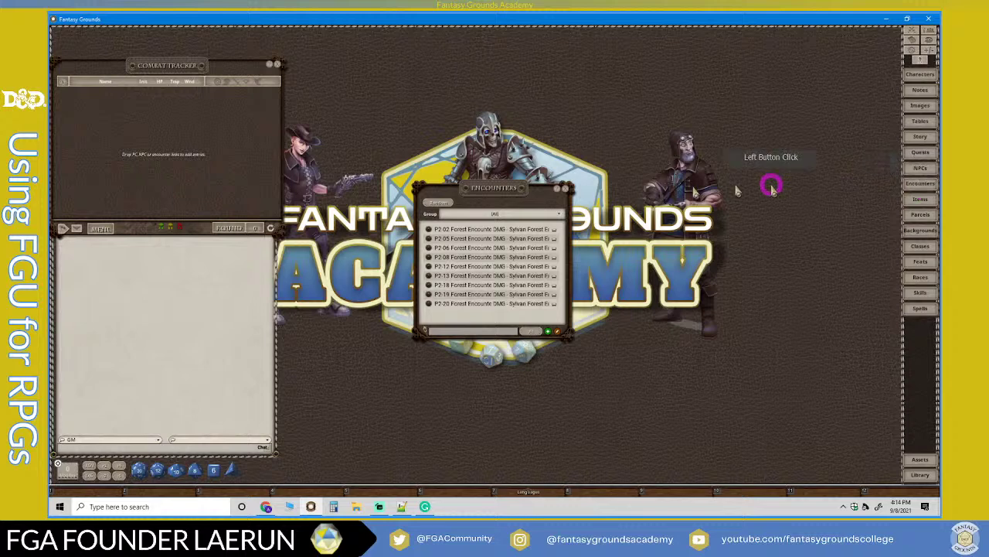
pyautogui.moveTo(502, 187); pyautogui.dragTo(607, 104)
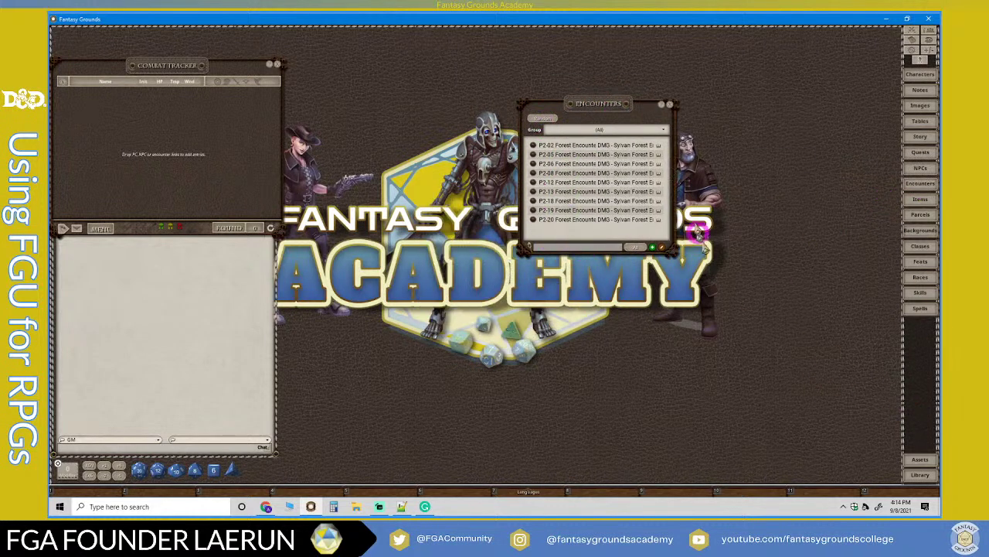
pyautogui.click(636, 129)
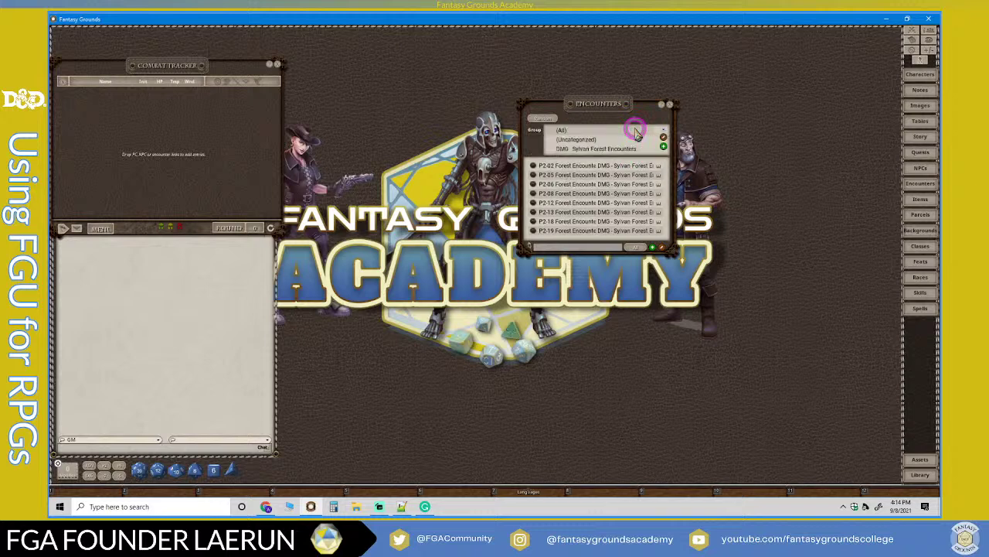
pyautogui.click(588, 149)
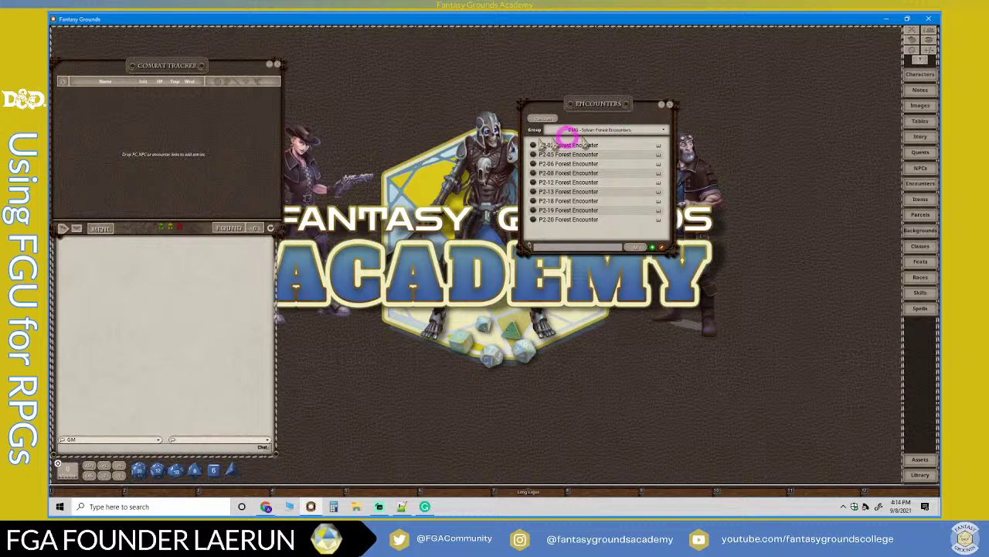
pyautogui.click(533, 147)
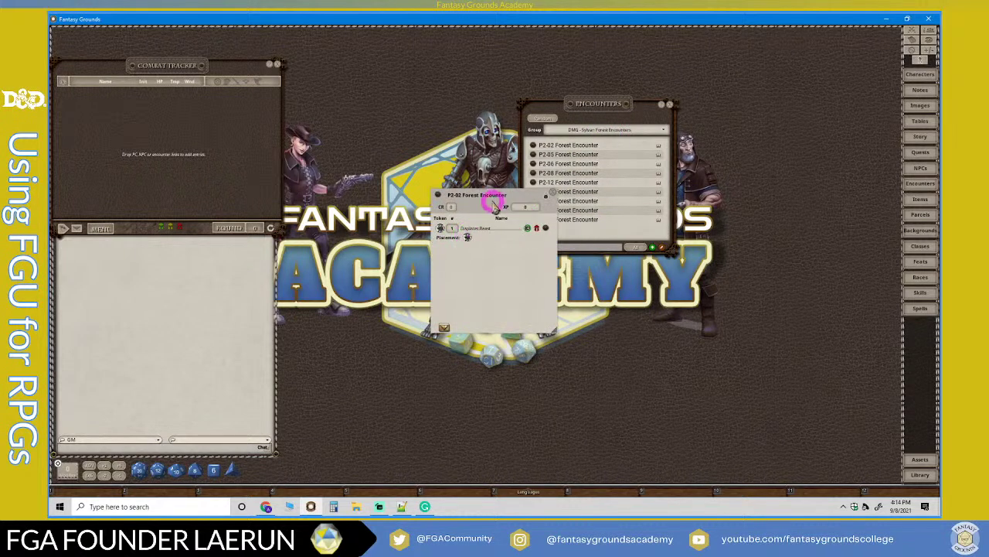
pyautogui.click(551, 194)
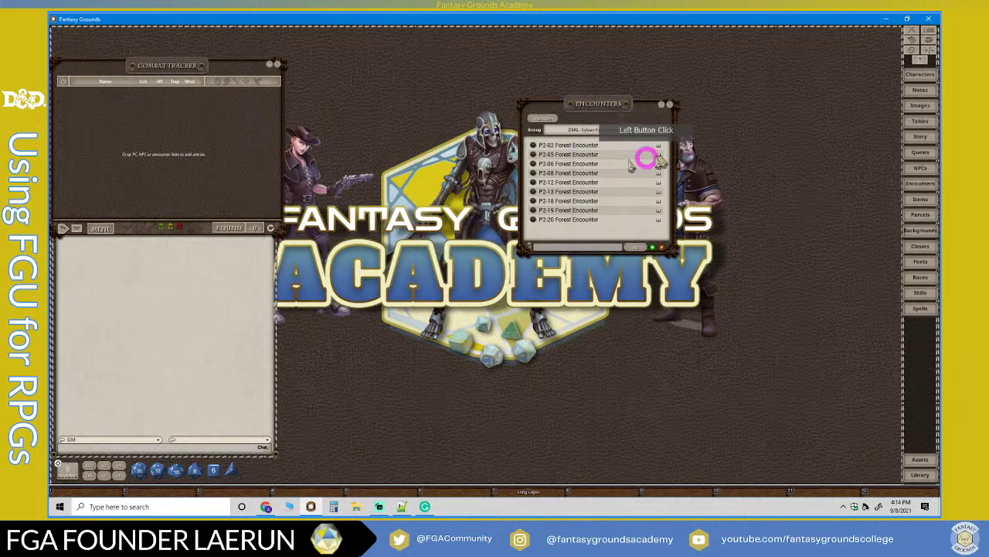
pyautogui.click(669, 104)
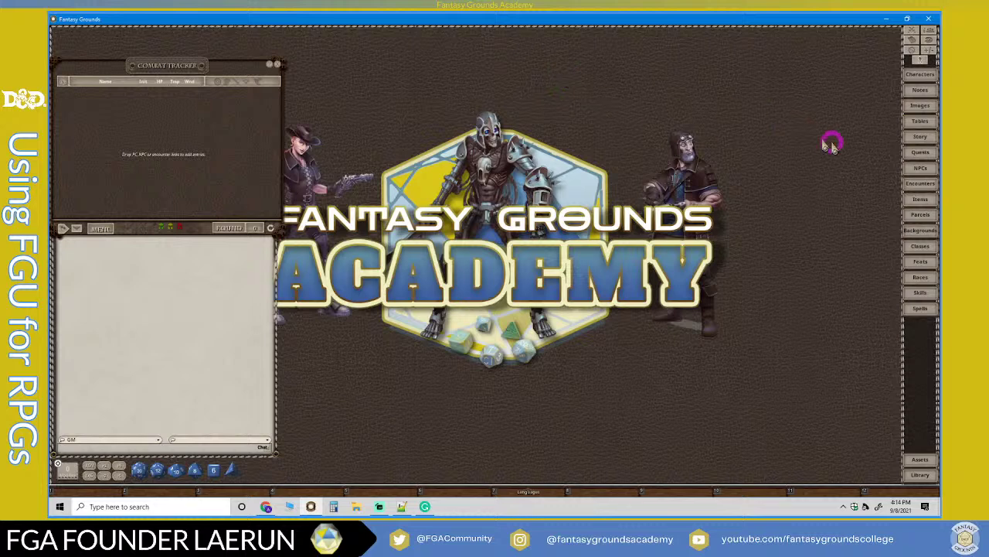
# Reopen the Encounters list and add a new group named My Encounters.
pyautogui.click(932, 185)
pyautogui.click(638, 130)
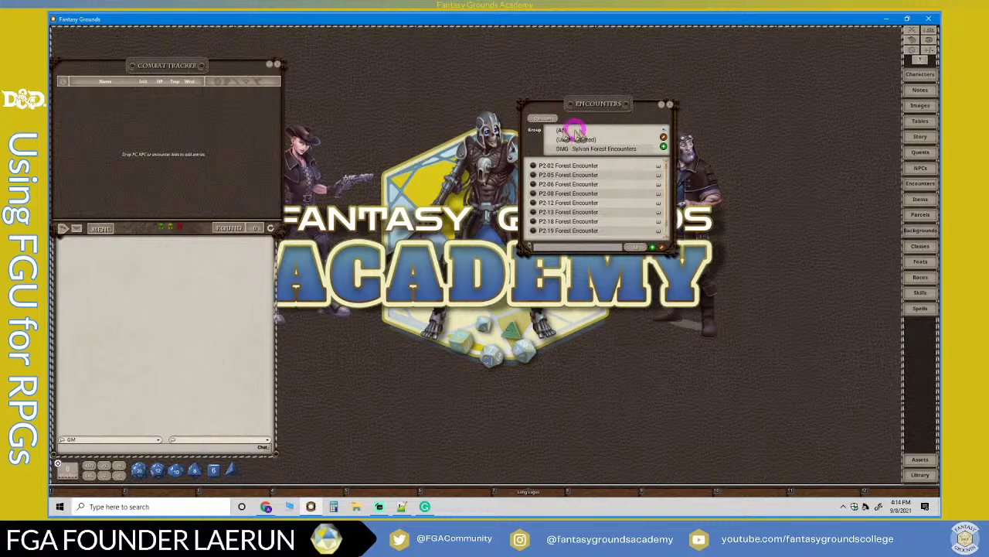
pyautogui.click(664, 149)
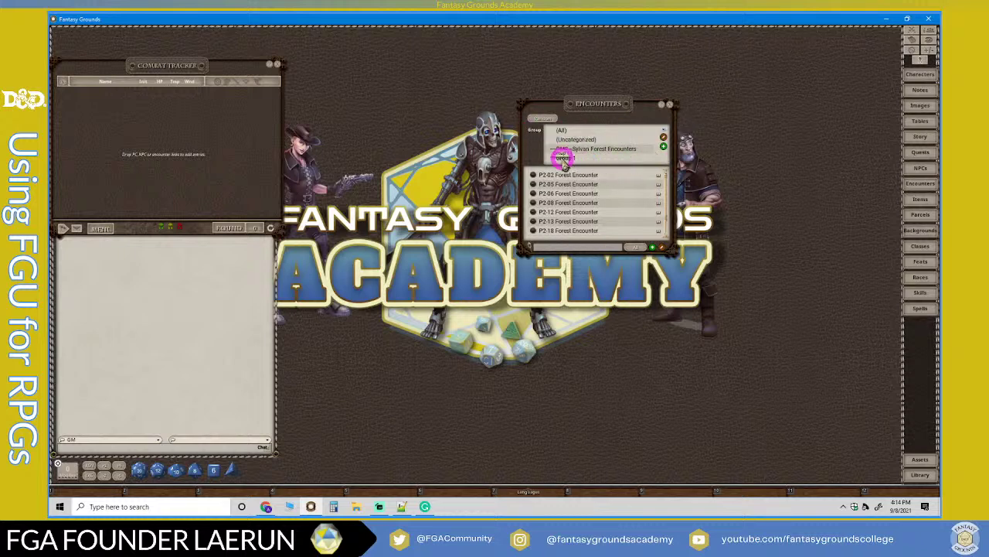
pyautogui.click(662, 147)
pyautogui.click(663, 138)
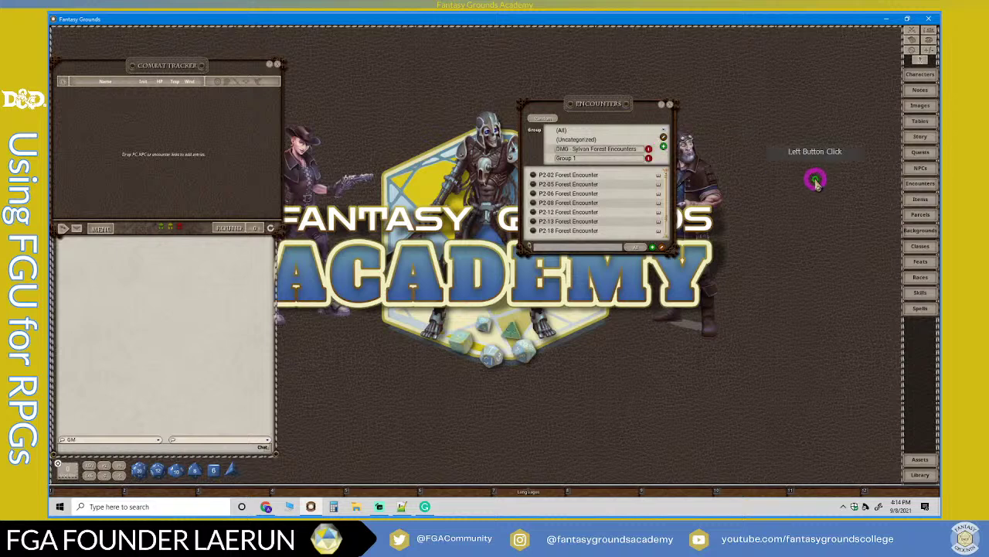
pyautogui.click(602, 158)
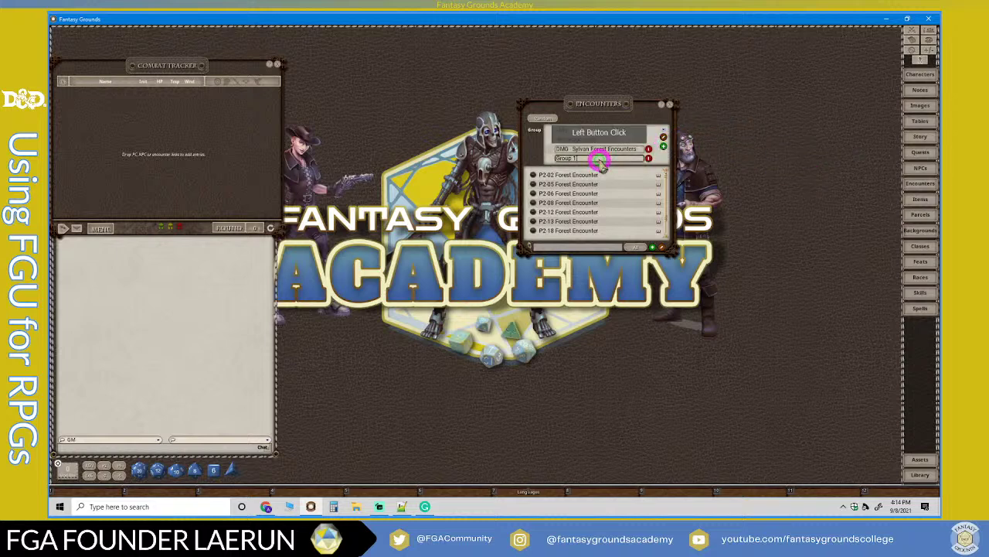
pyautogui.press('BackSpace')
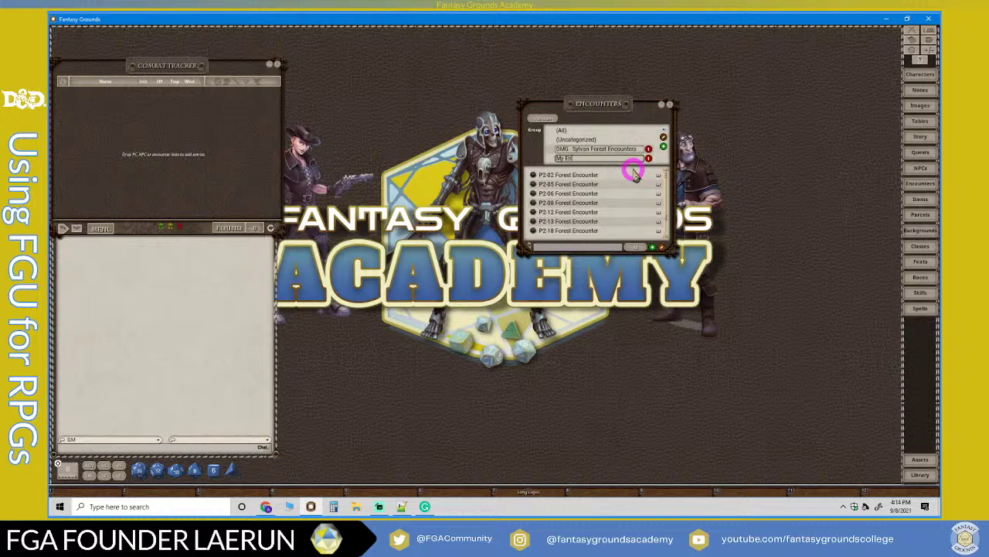
pyautogui.write('My Encounters')
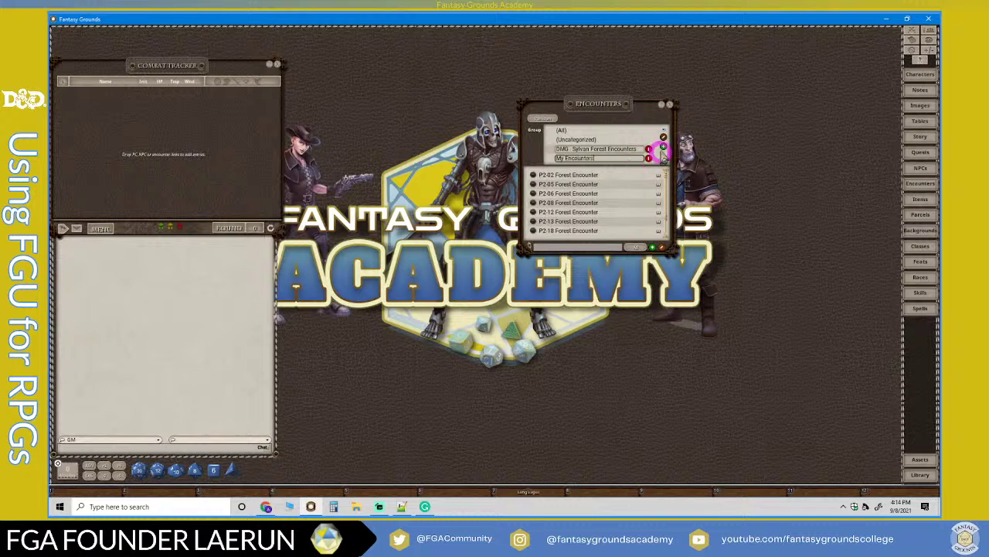
pyautogui.click(663, 138)
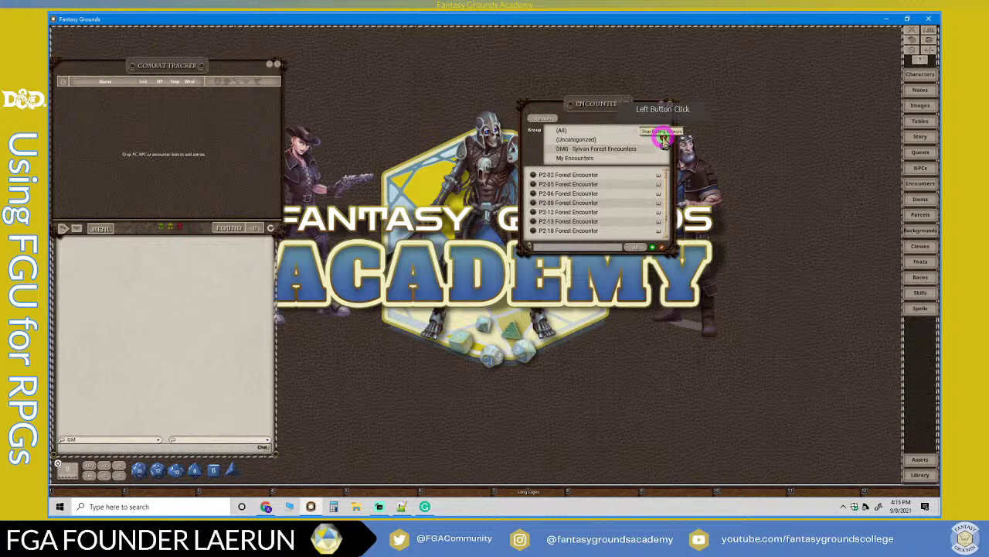
# Create a new encounter in the My Encounters group and name it My Encounter Goblins.
pyautogui.click(576, 158)
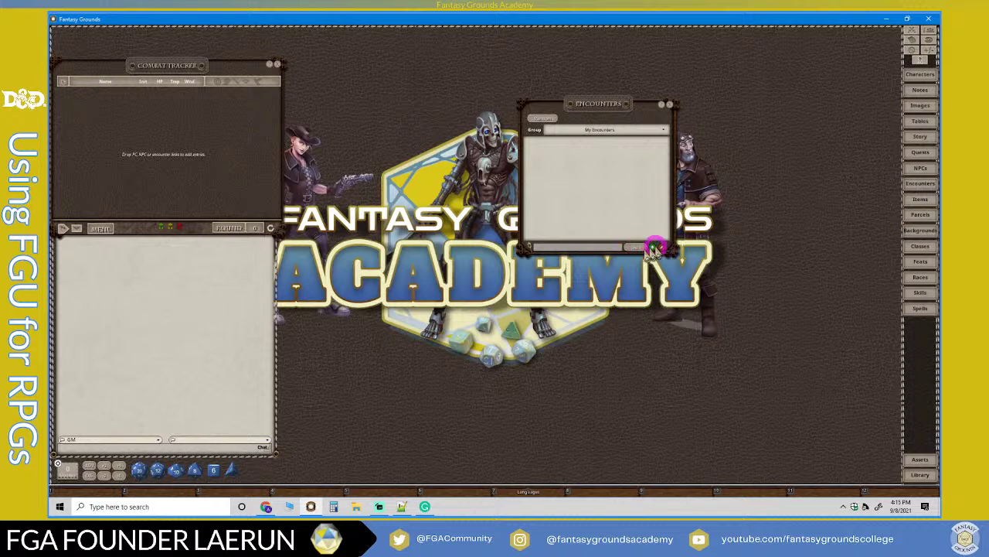
pyautogui.rightClick(581, 197)
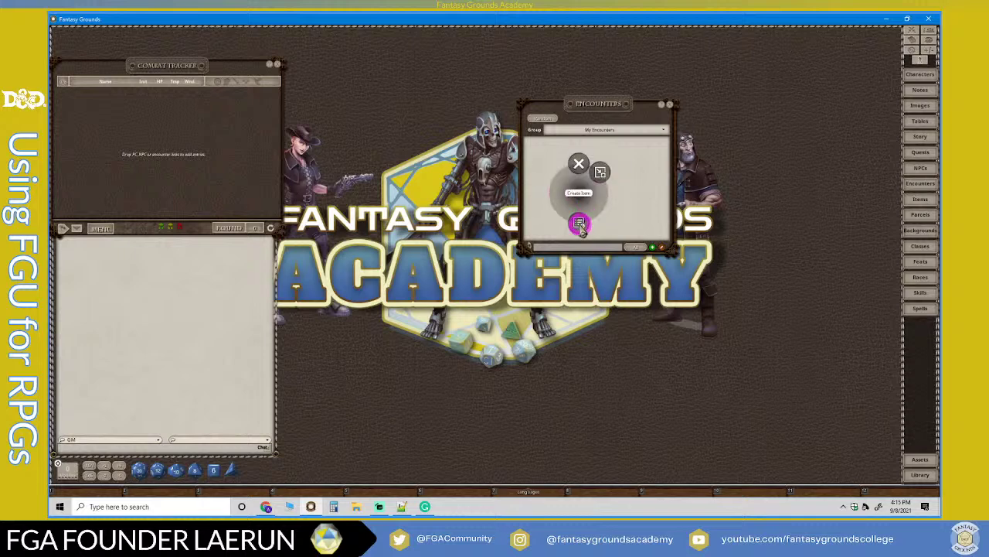
pyautogui.click(580, 224)
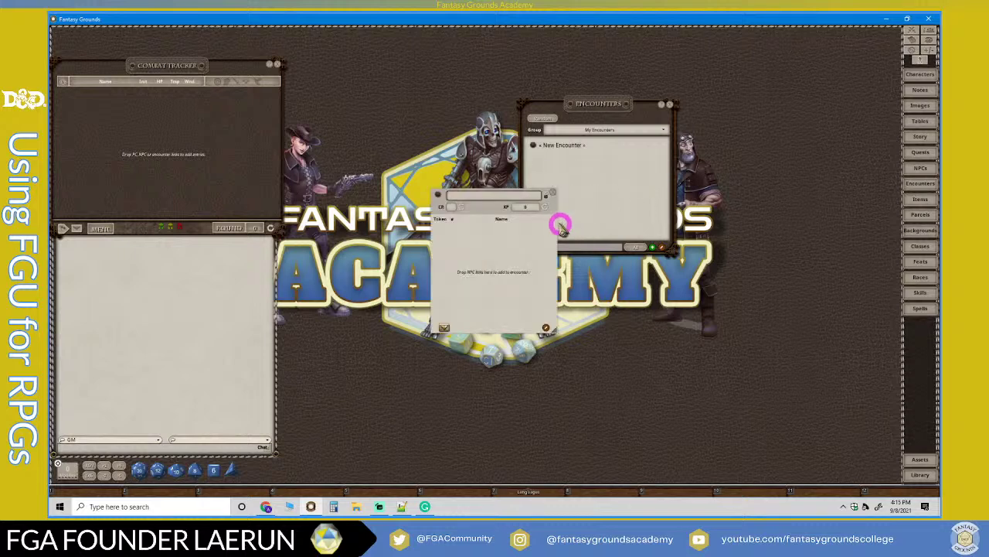
pyautogui.click(477, 199)
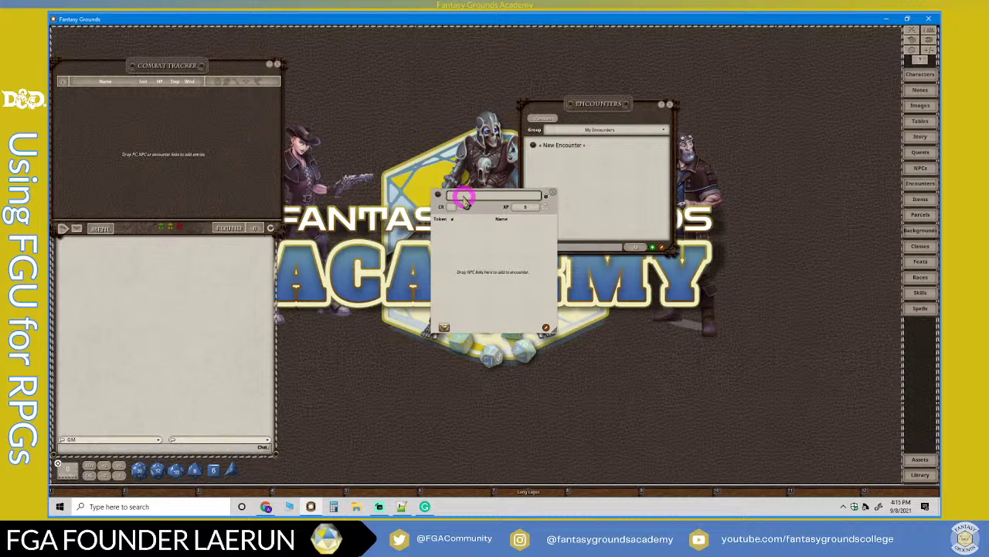
pyautogui.moveTo(452, 198); pyautogui.dragTo(469, 199)
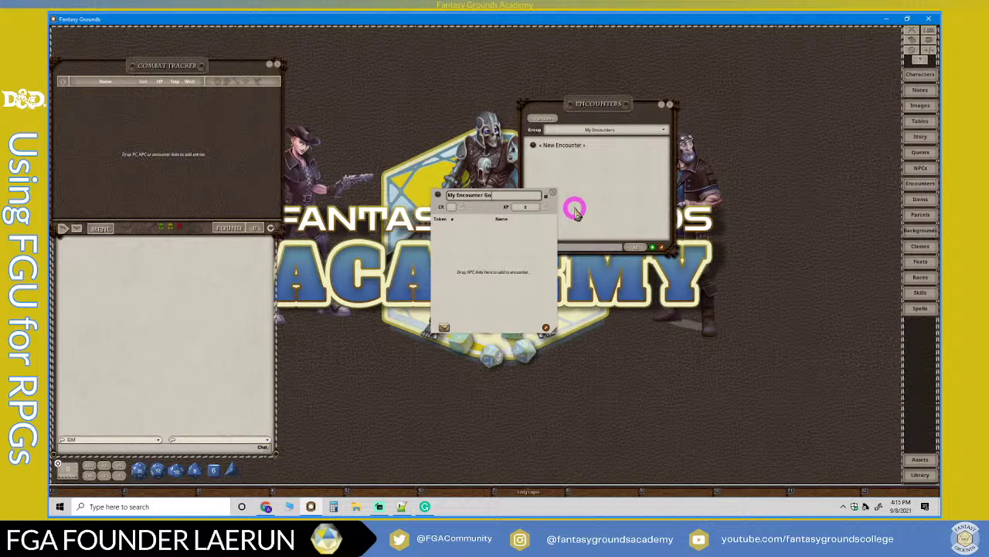
pyautogui.write('s')
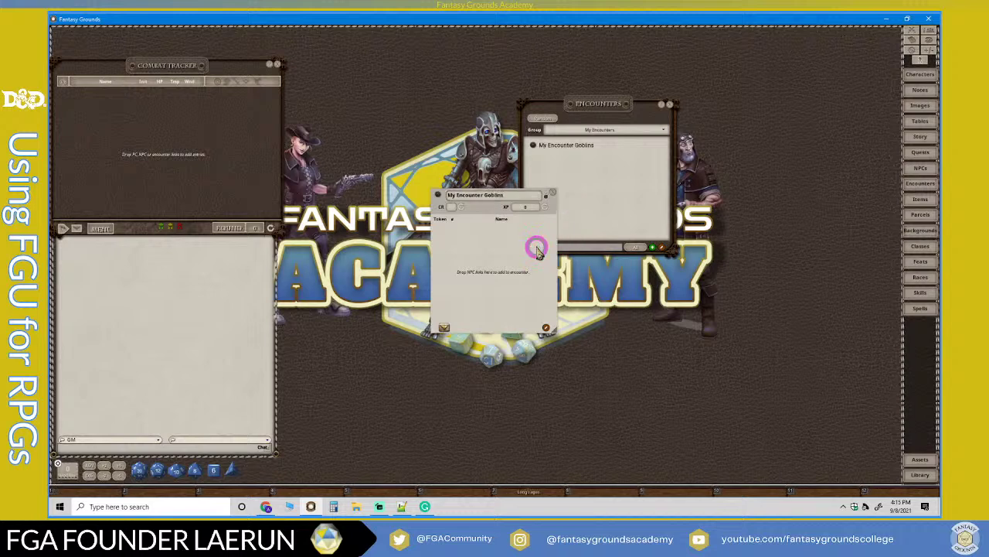
pyautogui.click(524, 232)
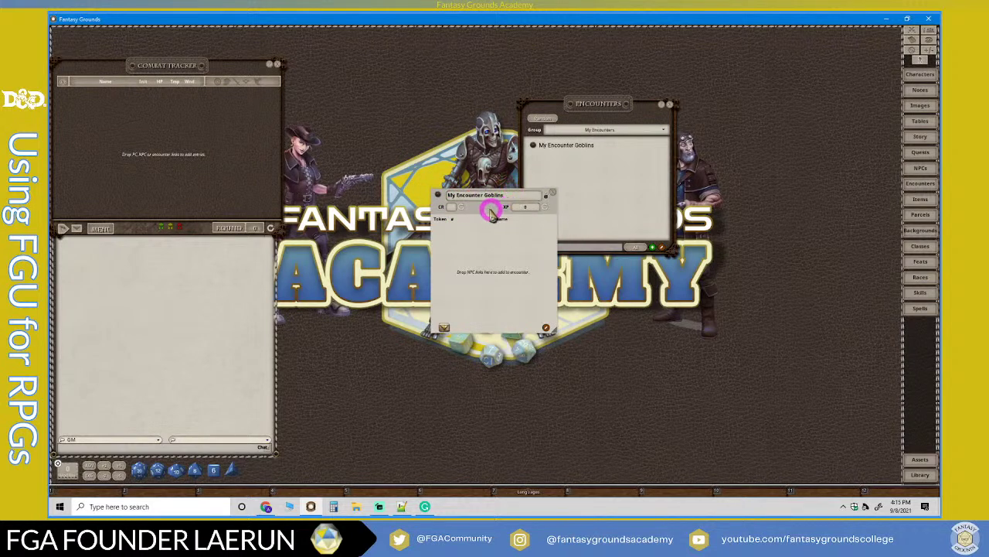
# Close the Encounters list and place the My Encounter Goblins window beside the Combat Tracker.
pyautogui.moveTo(484, 215); pyautogui.dragTo(441, 110)
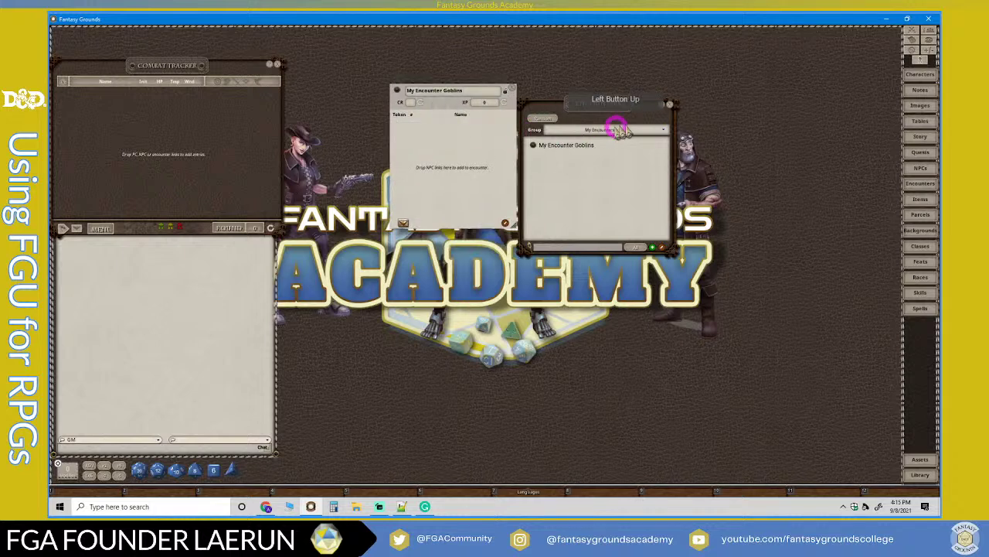
pyautogui.click(671, 106)
pyautogui.moveTo(435, 126); pyautogui.dragTo(345, 124)
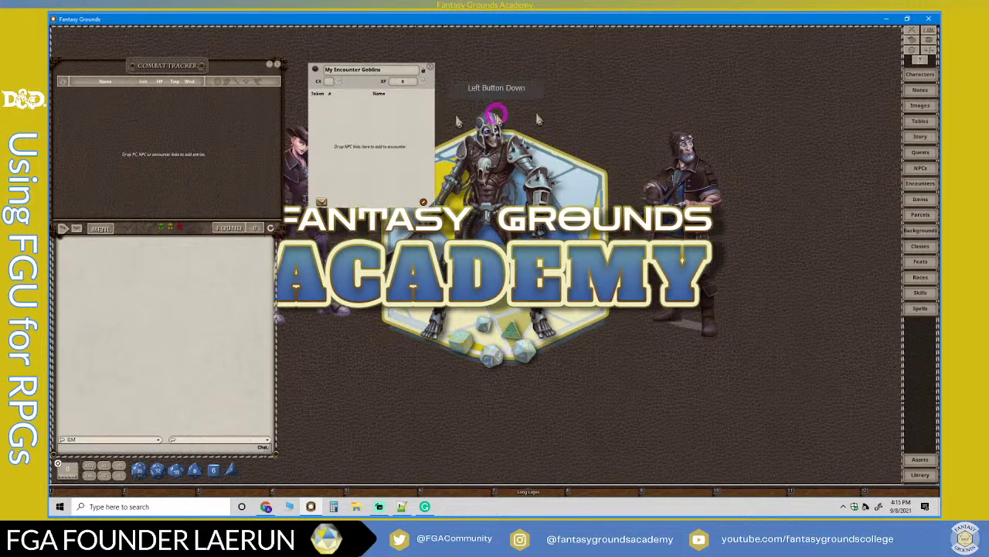
# Open the NPCs list clear of the encounter window and search it for goblin.
pyautogui.click(920, 167)
pyautogui.moveTo(515, 191); pyautogui.dragTo(564, 219)
pyautogui.click(572, 207)
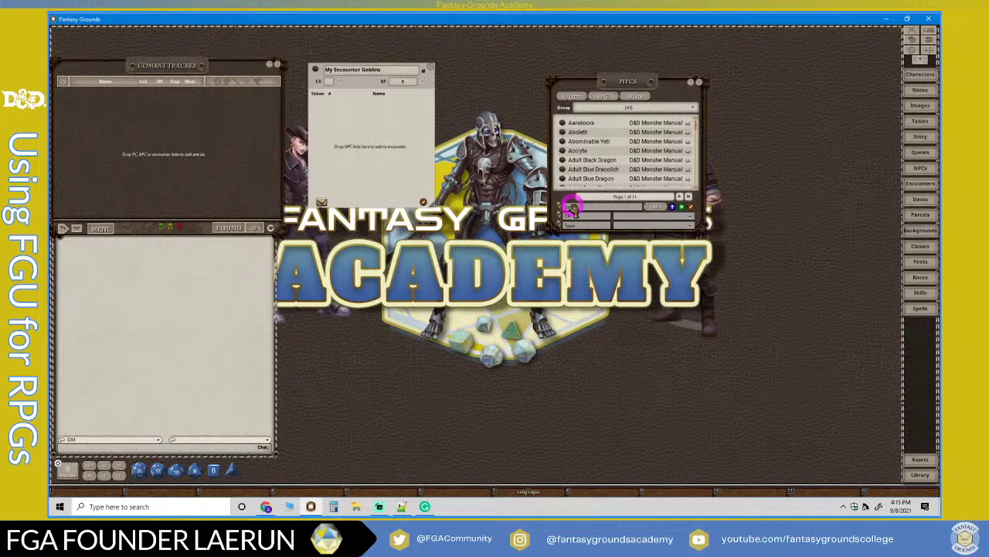
pyautogui.moveTo(572, 208); pyautogui.dragTo(644, 207)
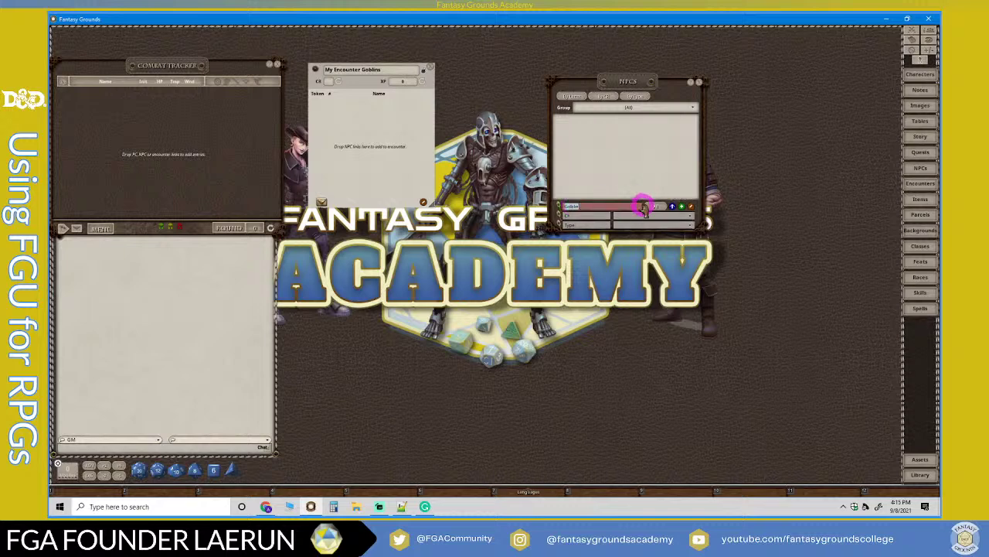
pyautogui.press('BackSpace')
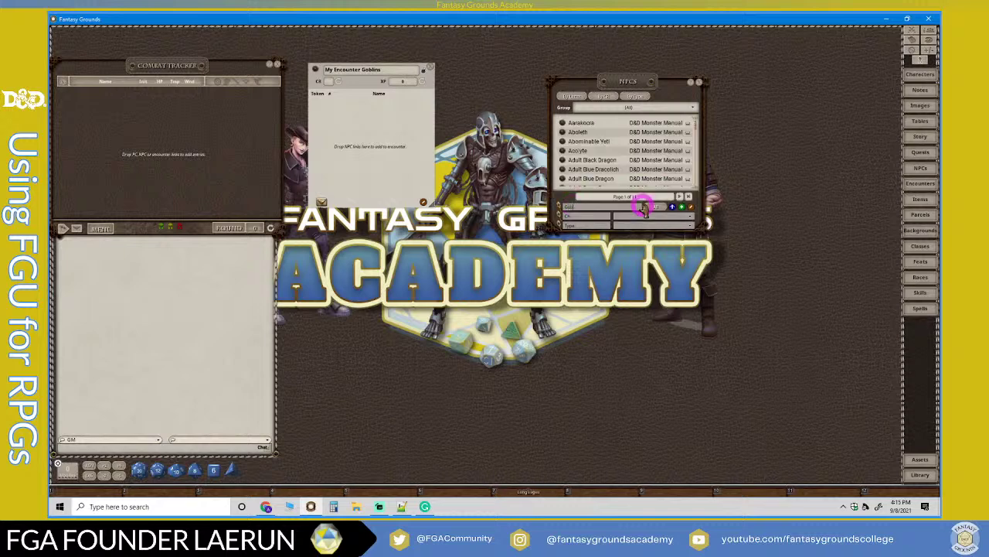
pyautogui.write('goblin')
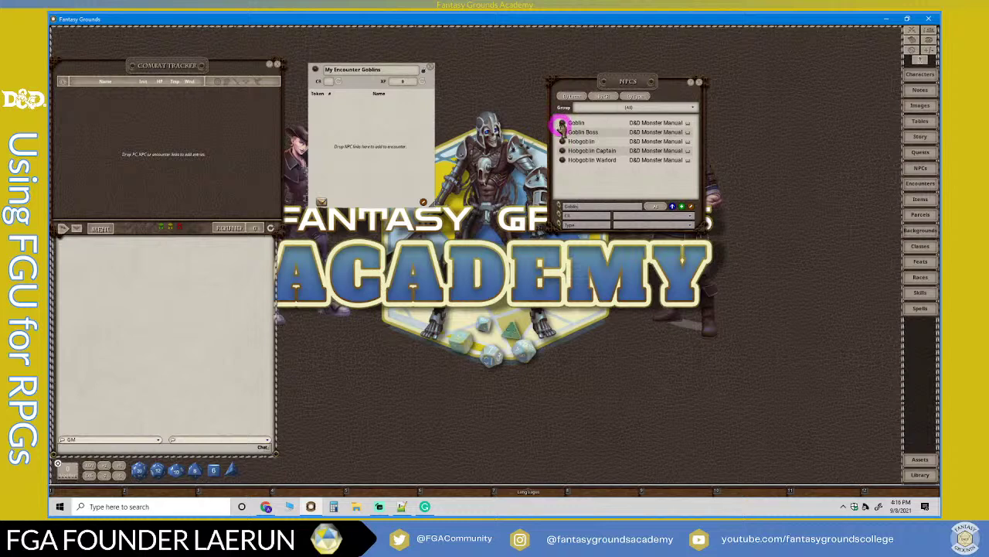
# Add the Goblin and Goblin Boss from the NPCs list to the My Encounter Goblins encounter, then close the list.
pyautogui.moveTo(562, 123); pyautogui.dragTo(342, 113)
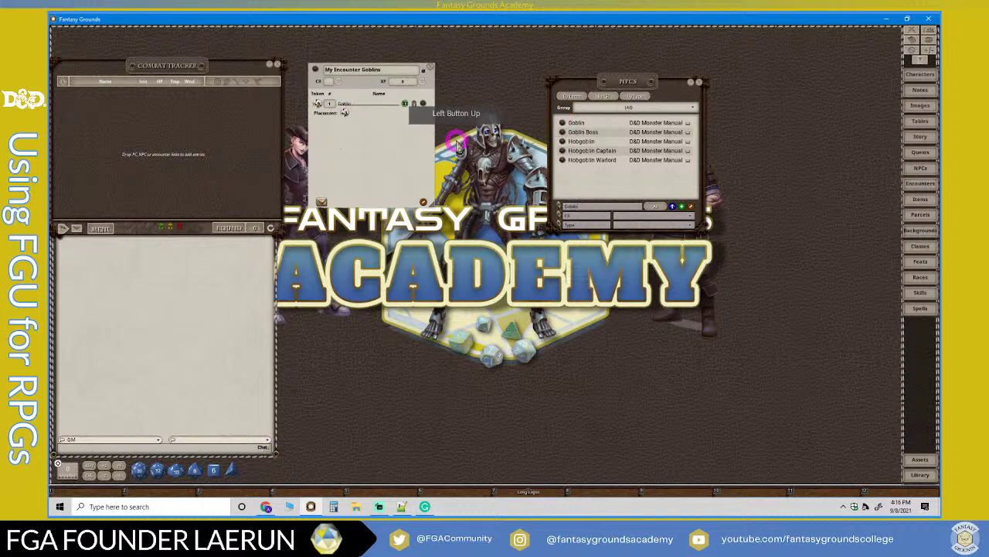
pyautogui.click(562, 123)
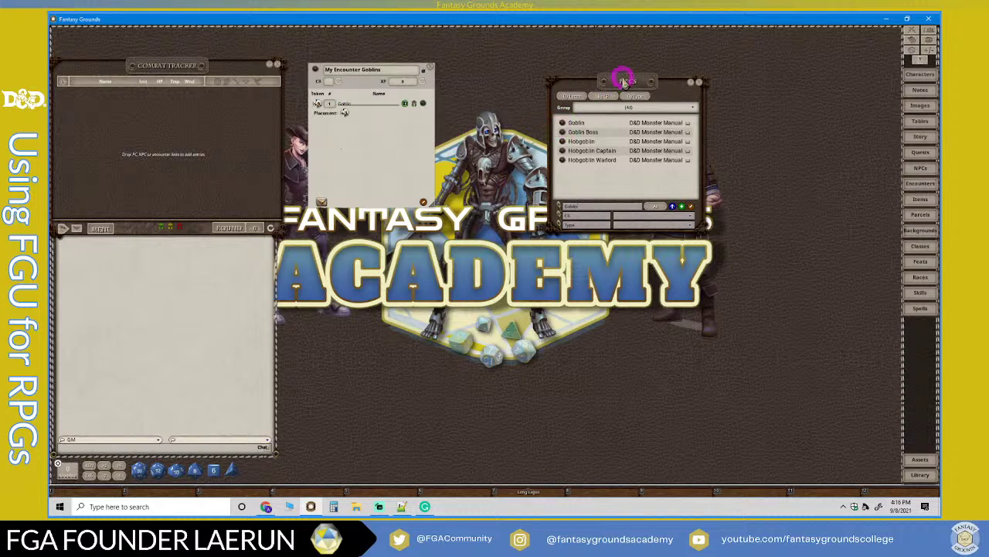
pyautogui.moveTo(623, 77); pyautogui.dragTo(510, 48)
pyautogui.click(458, 90)
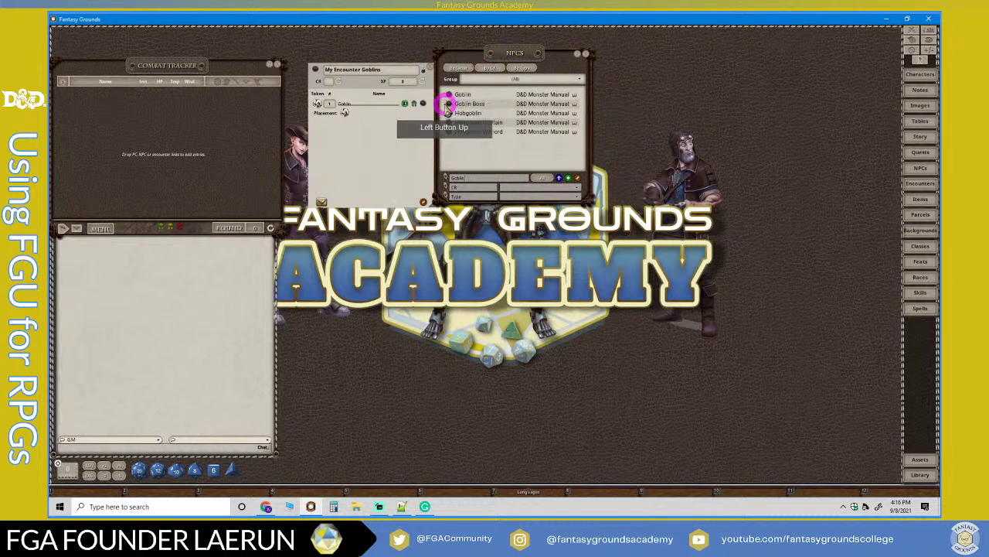
pyautogui.click(450, 102)
pyautogui.moveTo(451, 102); pyautogui.dragTo(336, 132)
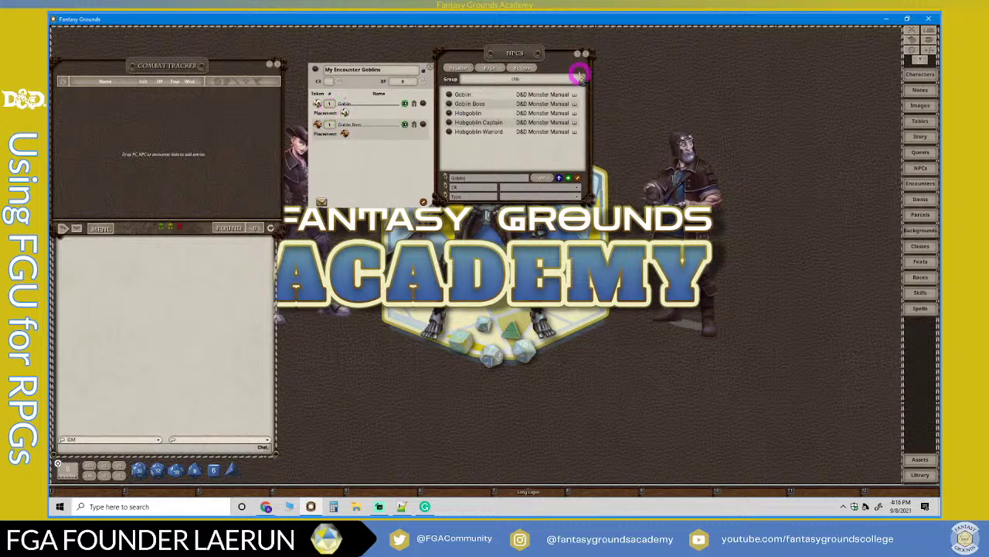
pyautogui.click(586, 56)
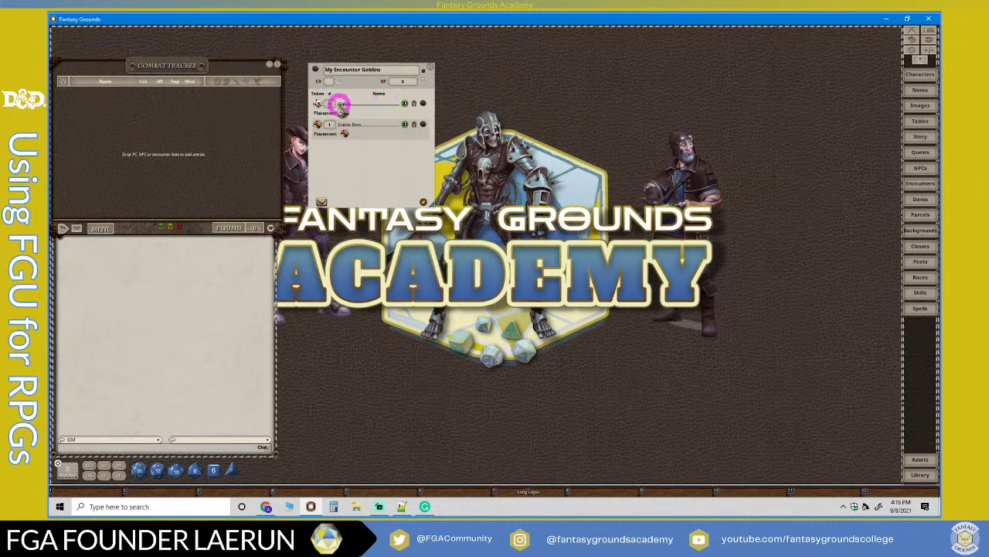
# Set the number of Goblins in the encounter to 3 and calculate the encounter's CR and XP.
pyautogui.write('3')
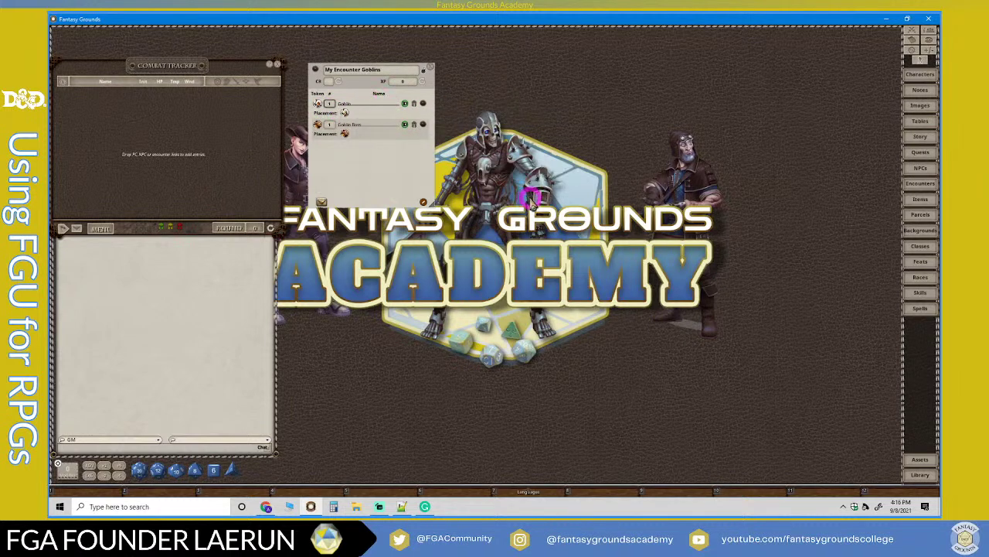
pyautogui.click(497, 183)
pyautogui.click(330, 105)
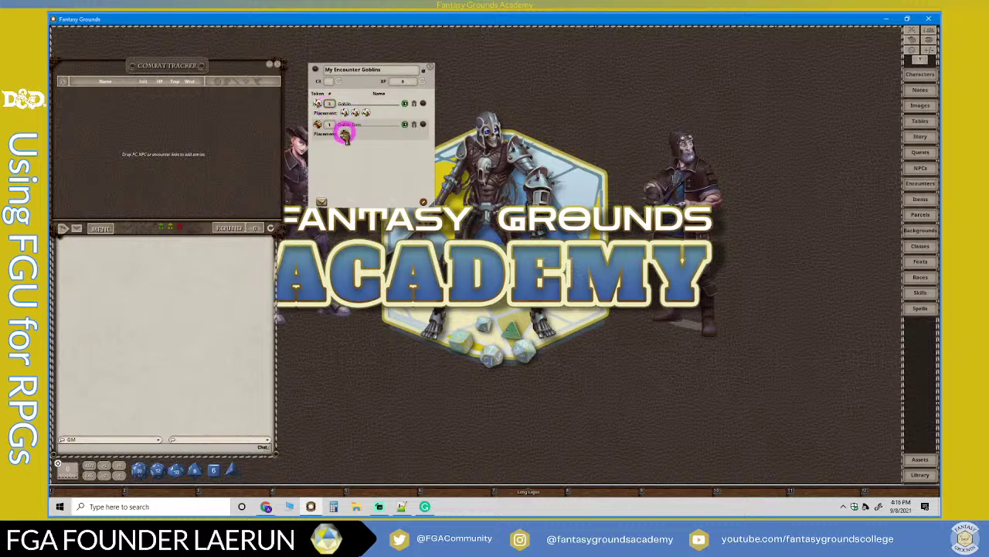
pyautogui.click(338, 81)
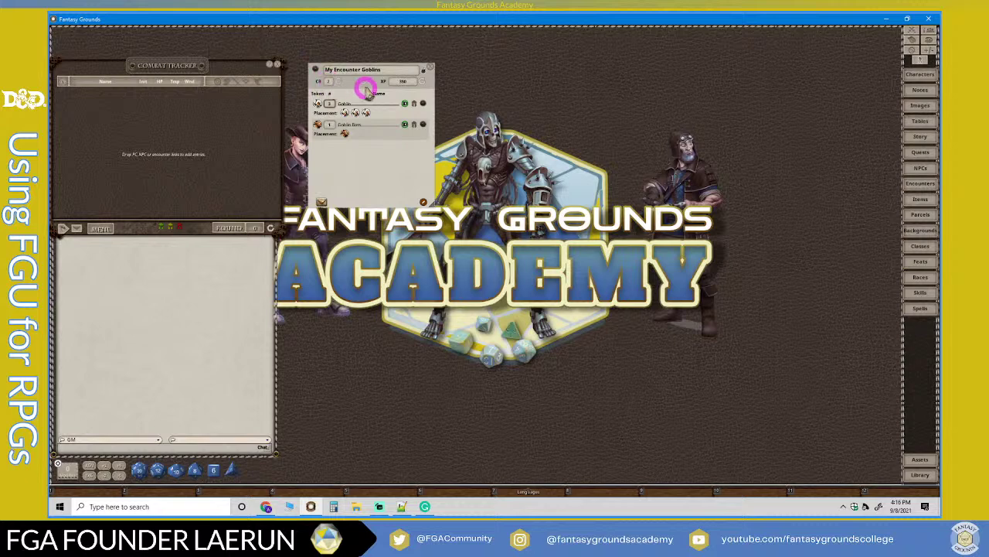
pyautogui.click(408, 83)
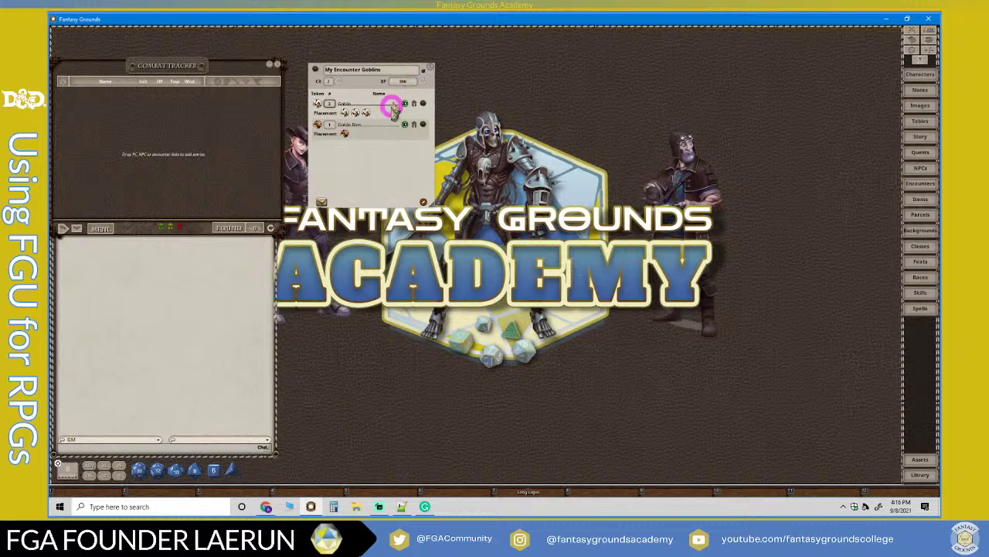
# Open the Goblin Boss record from the encounter, examine its stats, traits, actions and XP, and close it.
pyautogui.click(421, 125)
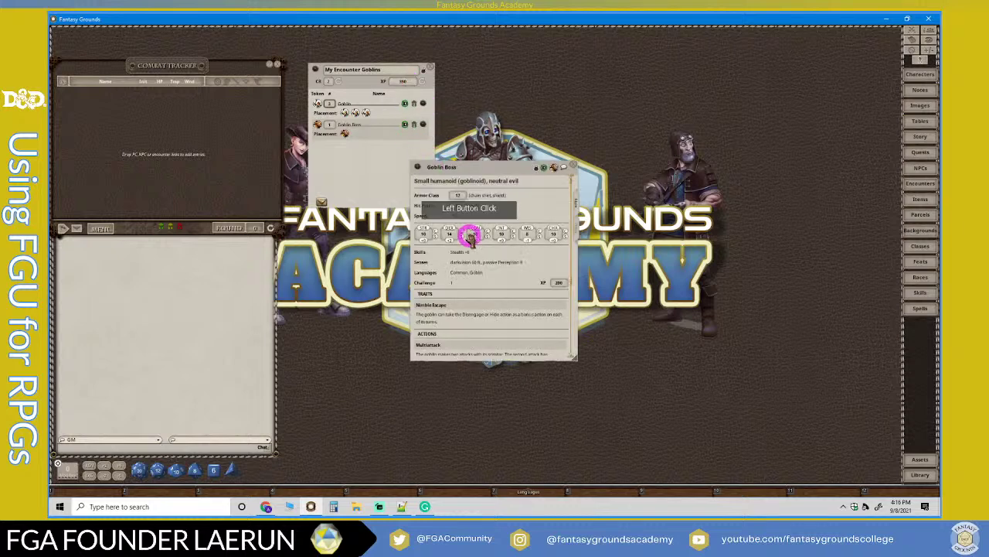
pyautogui.scroll(-3, 473, 255)
pyautogui.scroll(3, 476, 257)
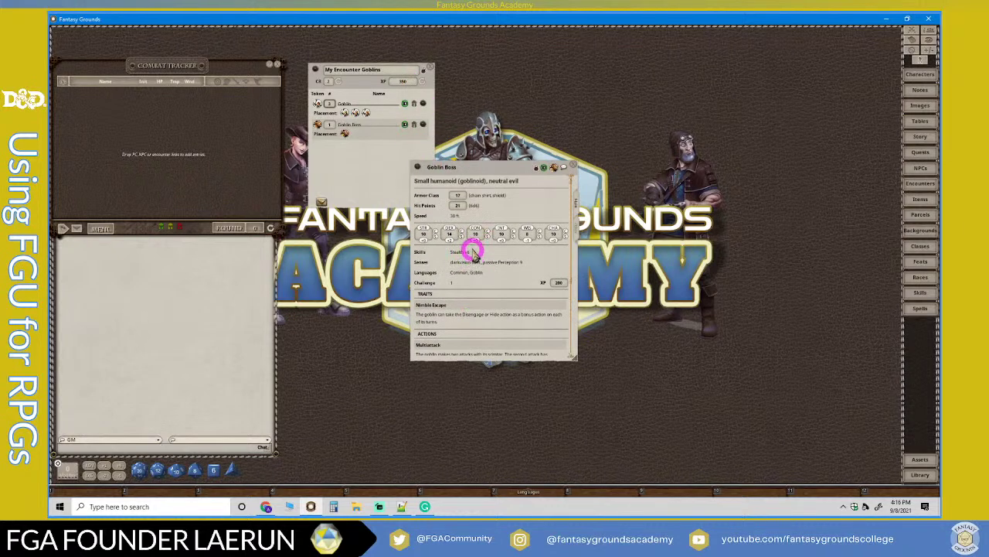
pyautogui.scroll(-3, 429, 288)
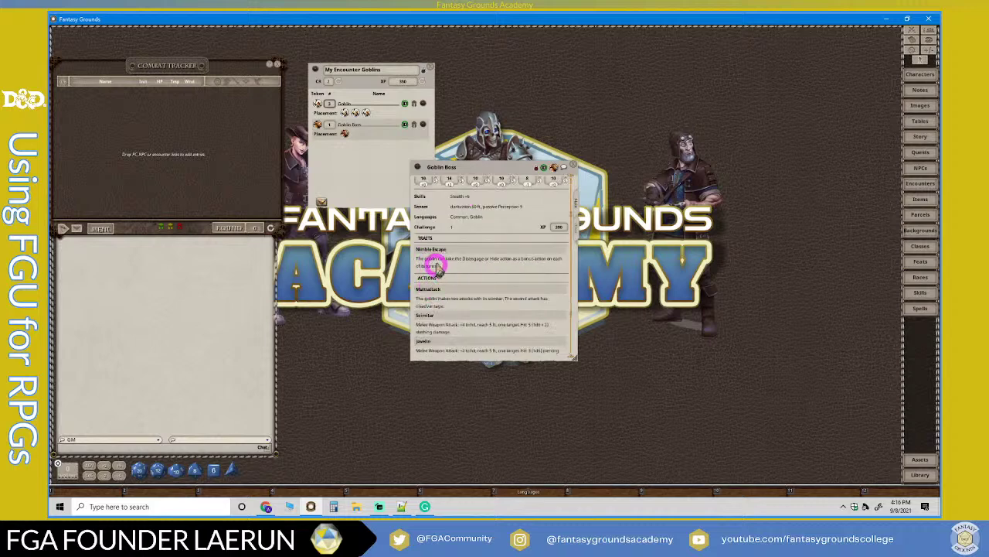
pyautogui.scroll(1, 464, 224)
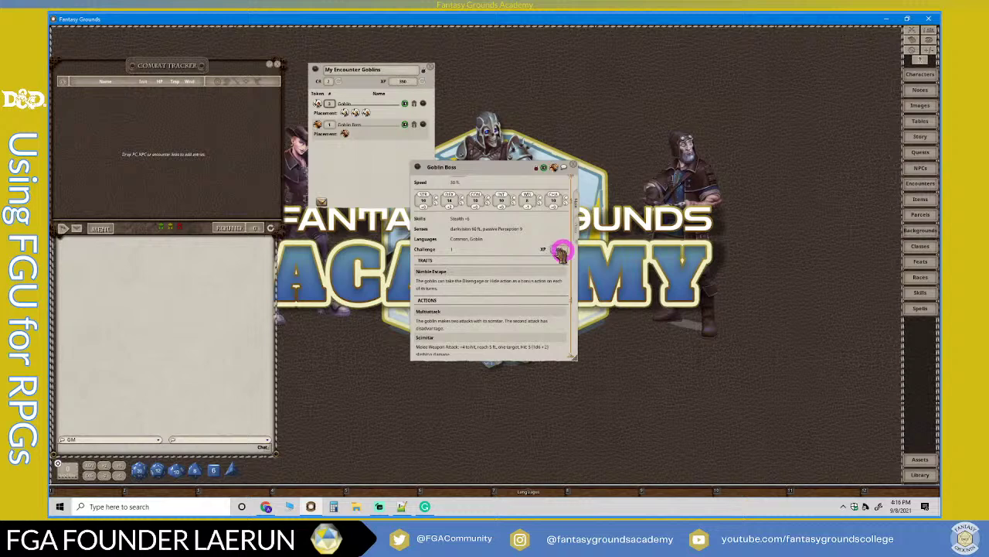
pyautogui.moveTo(559, 249); pyautogui.dragTo(323, 120)
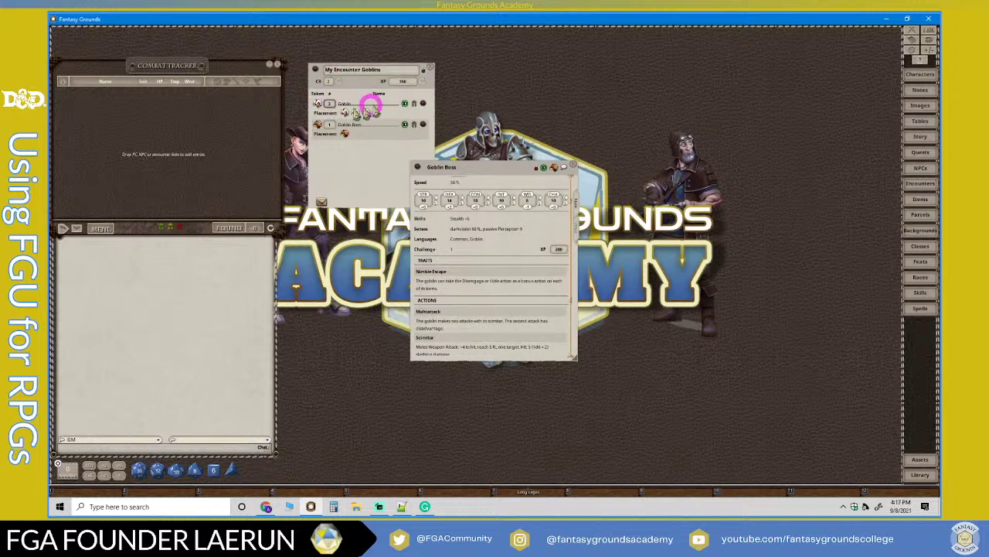
pyautogui.click(573, 169)
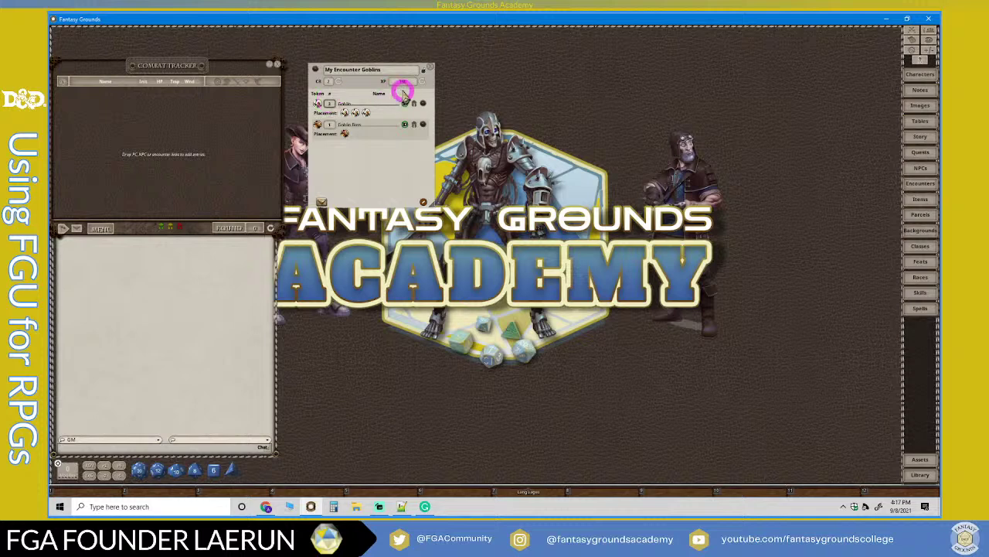
# Lock the My Encounter Goblins record, try moving its window around the desktop, and unlock it again.
pyautogui.click(423, 71)
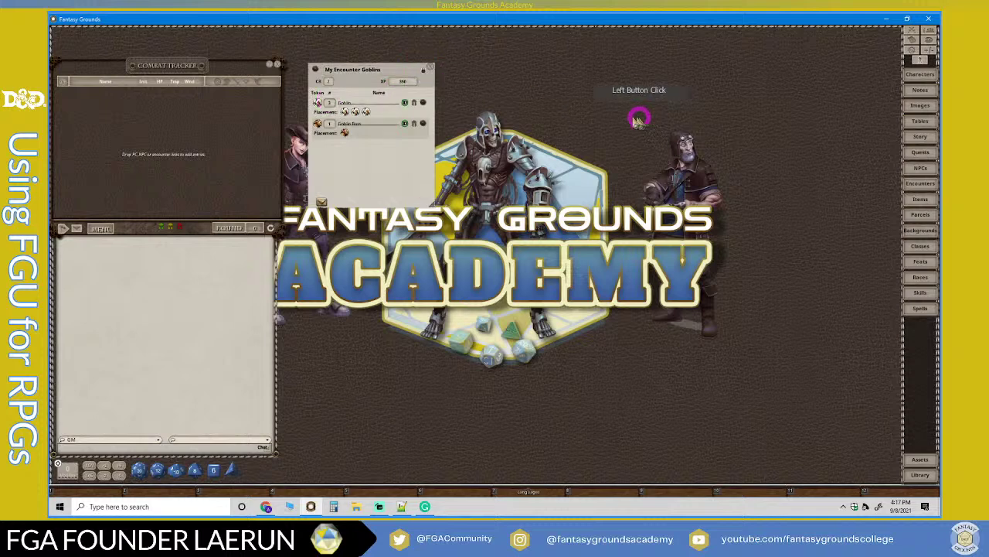
pyautogui.moveTo(395, 79); pyautogui.dragTo(419, 93)
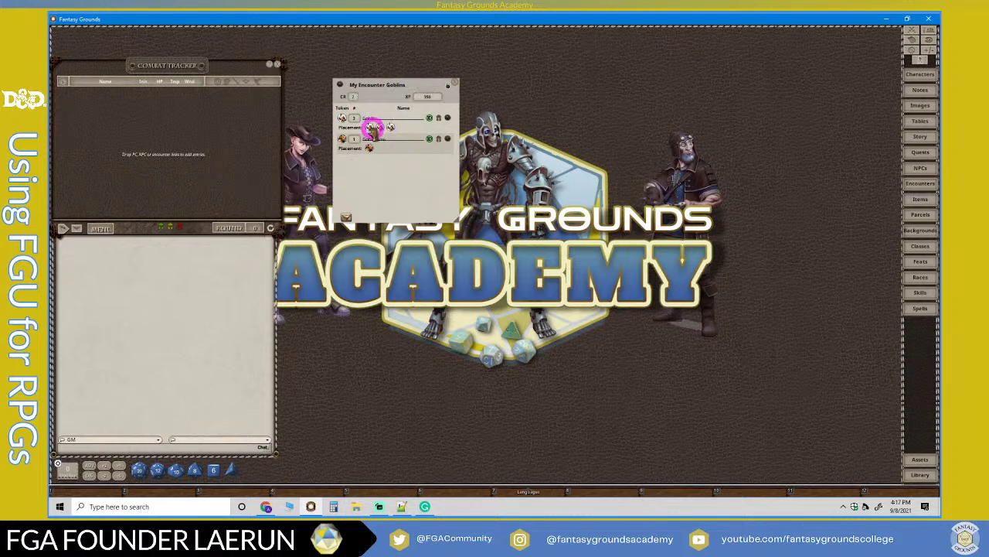
pyautogui.moveTo(380, 93); pyautogui.dragTo(470, 93)
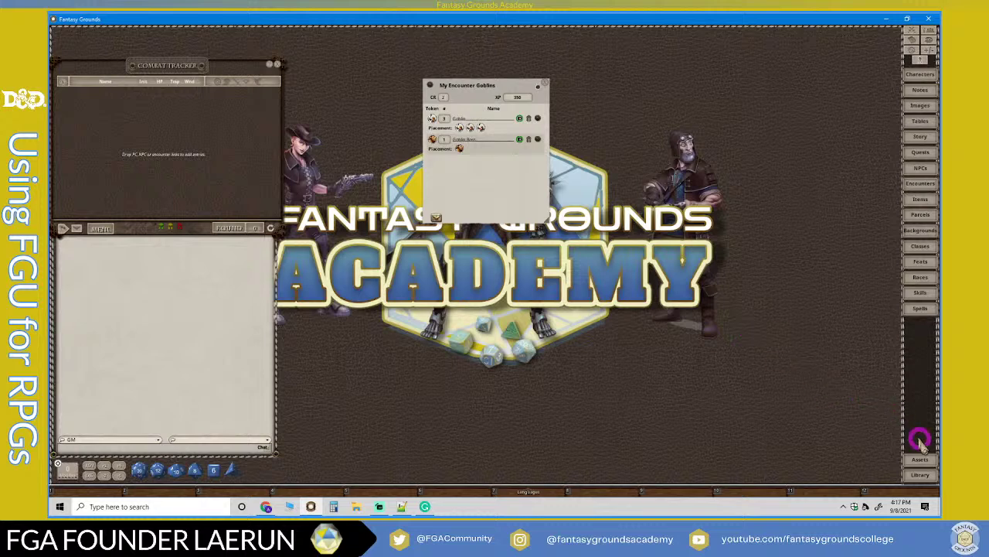
pyautogui.moveTo(501, 158); pyautogui.dragTo(394, 137)
pyautogui.click(433, 68)
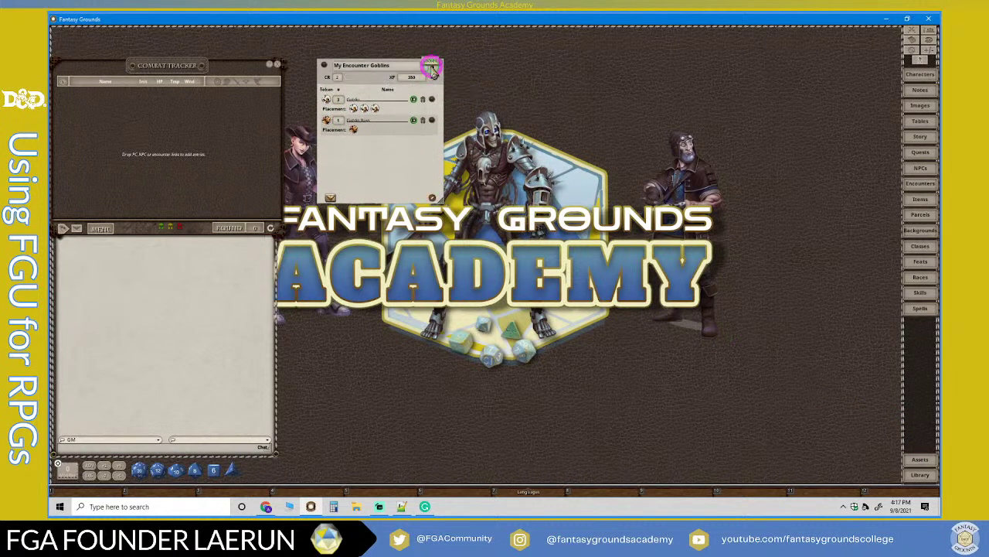
# Open the Goblin record from the encounter to view its stat block, and close it.
pyautogui.click(433, 99)
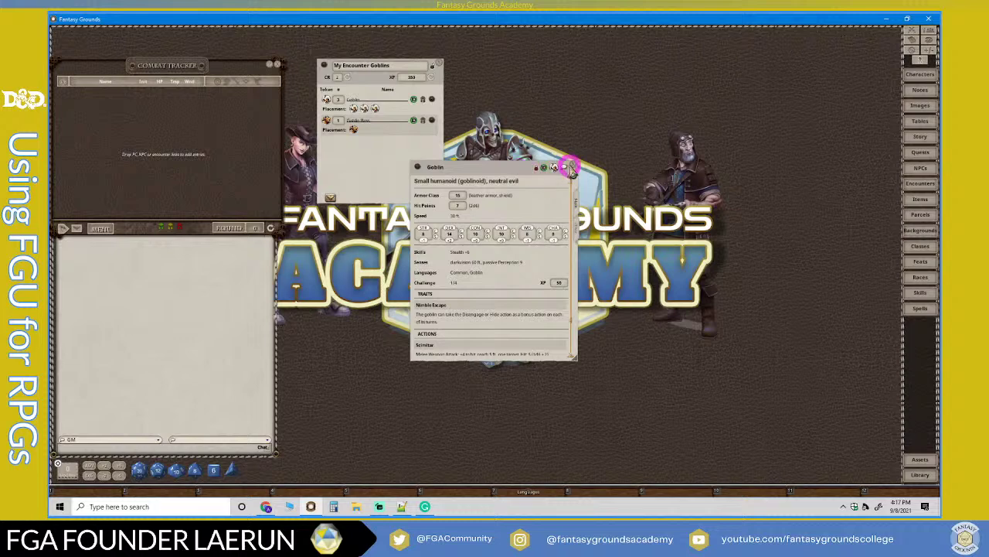
pyautogui.click(574, 167)
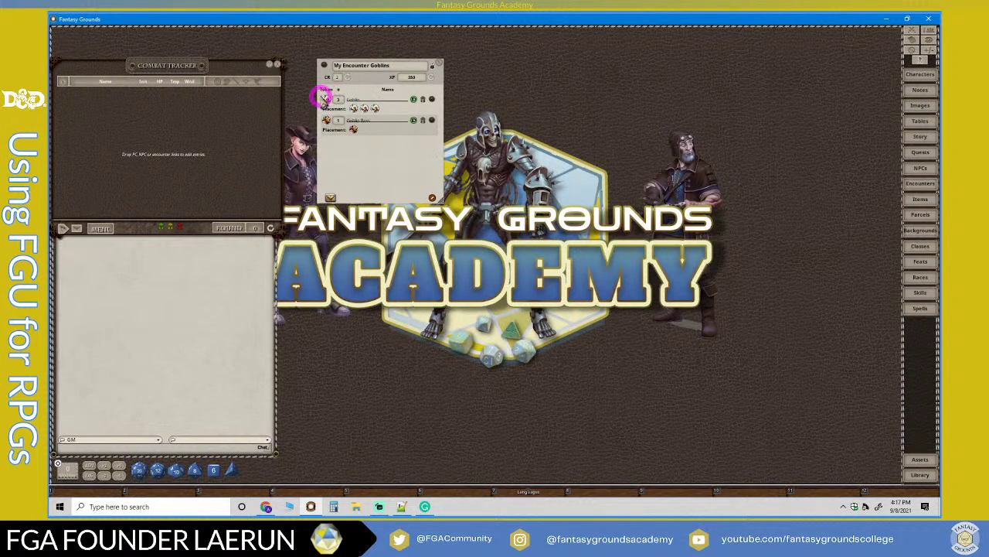
# Open the Assets window clear of the encounter and browse the tokens in the Data folder for the Goblinkin folder.
pyautogui.click(924, 461)
pyautogui.moveTo(351, 63); pyautogui.dragTo(659, 53)
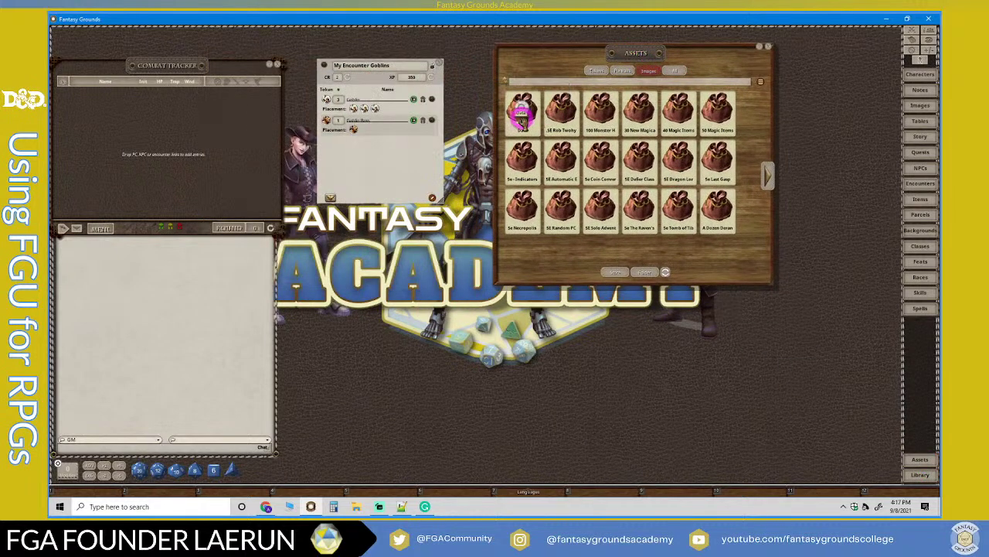
pyautogui.click(596, 72)
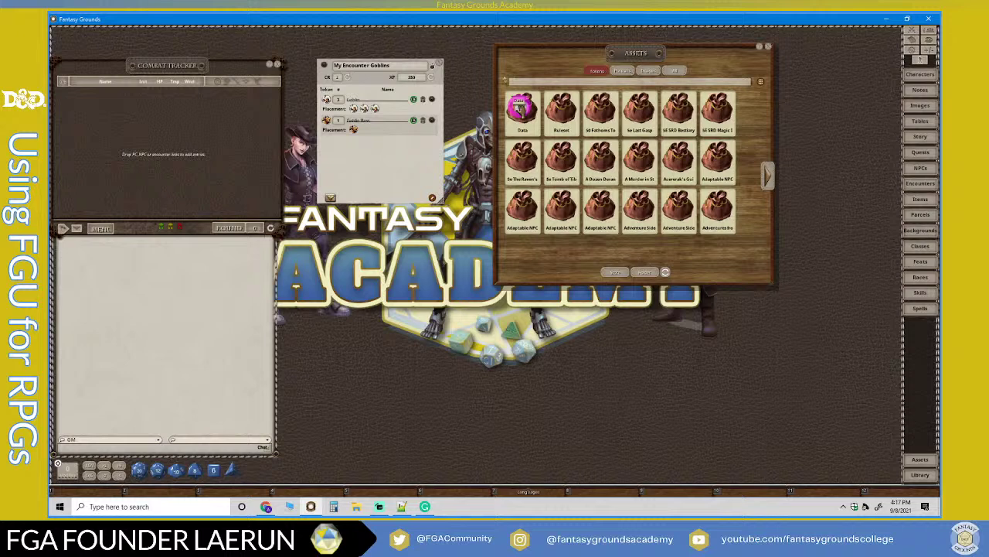
pyautogui.click(520, 108)
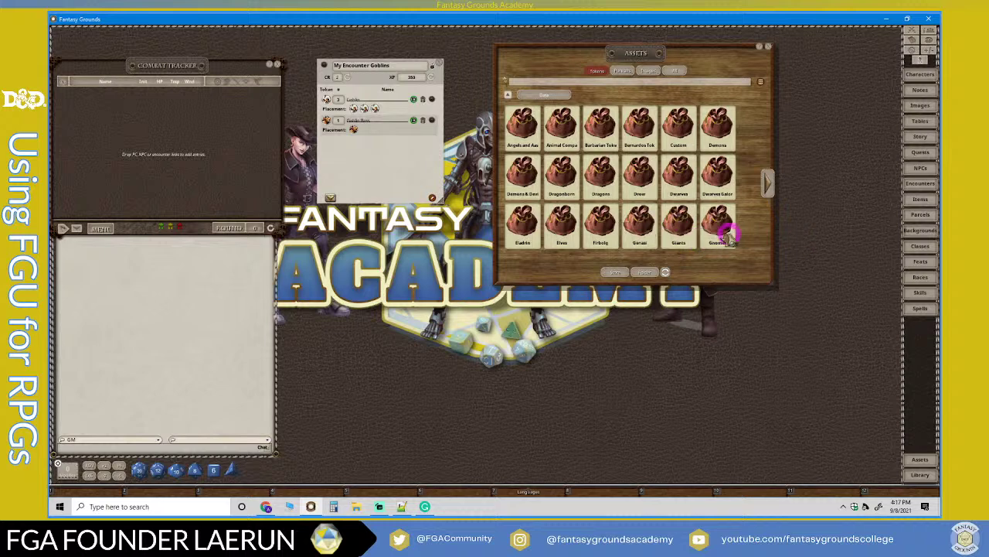
pyautogui.click(770, 186)
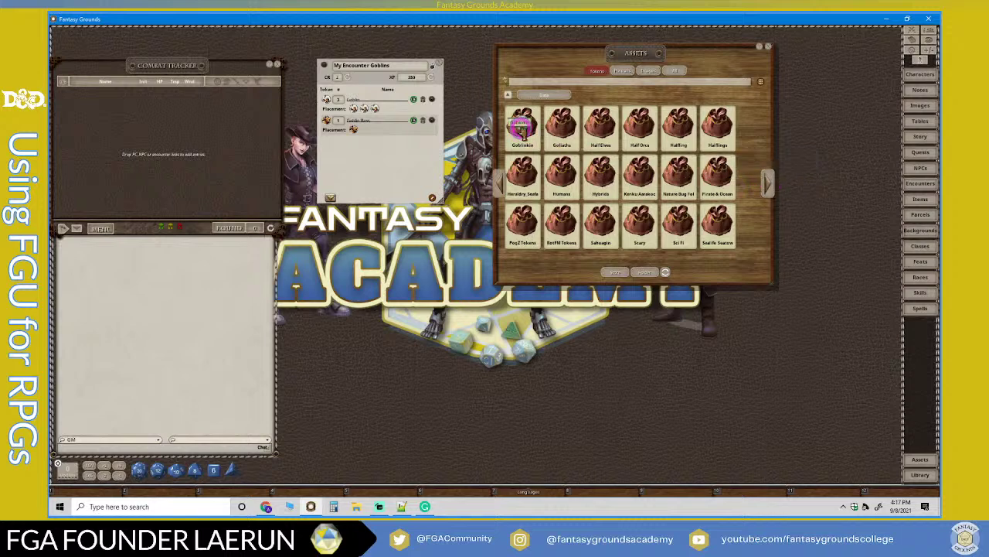
# Assign the sword-wielding goblin token from the Goblinkin token folder to the Goblin entry in My Encounter Goblins.
pyautogui.click(522, 125)
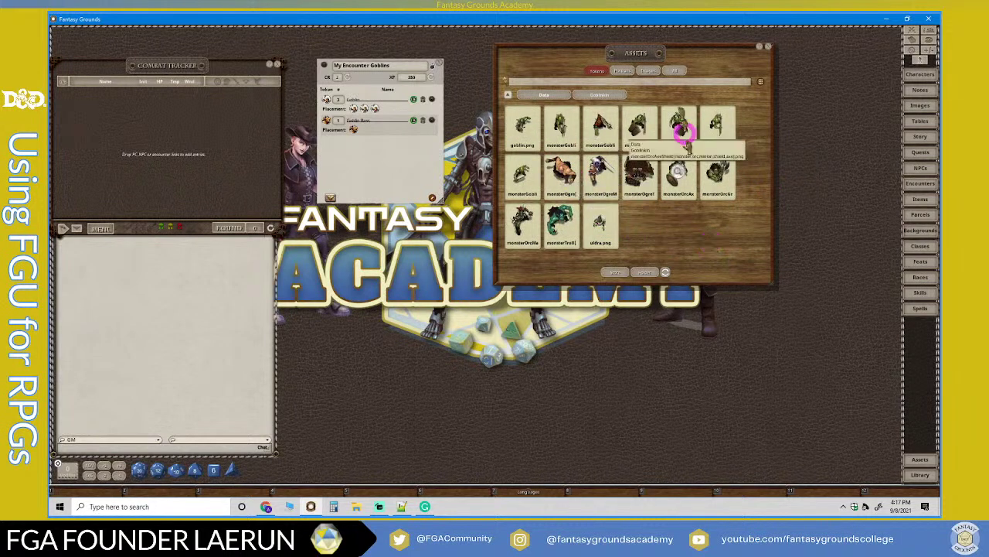
pyautogui.moveTo(641, 47); pyautogui.dragTo(605, 41)
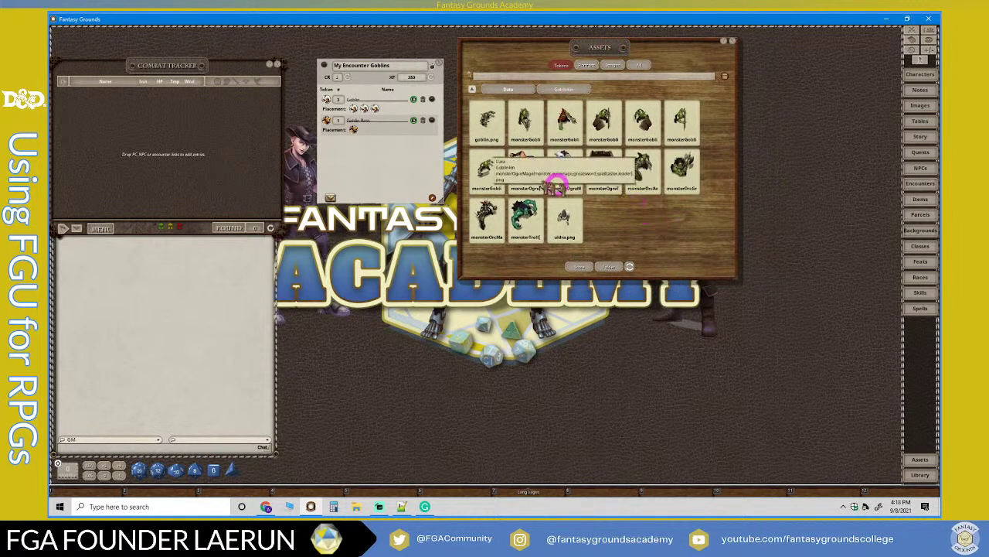
pyautogui.moveTo(344, 108); pyautogui.dragTo(369, 121)
pyautogui.moveTo(483, 170); pyautogui.dragTo(313, 104)
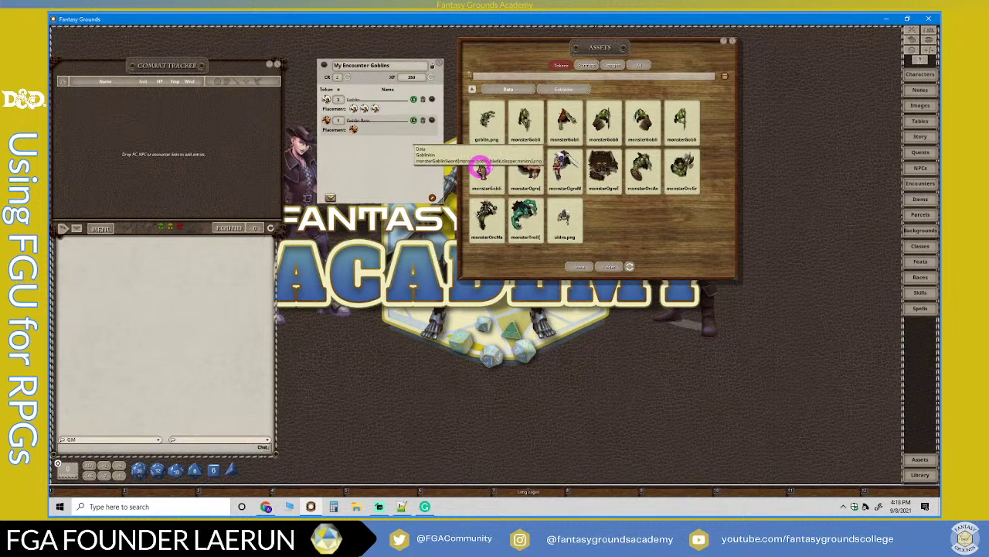
pyautogui.moveTo(480, 168); pyautogui.dragTo(332, 99)
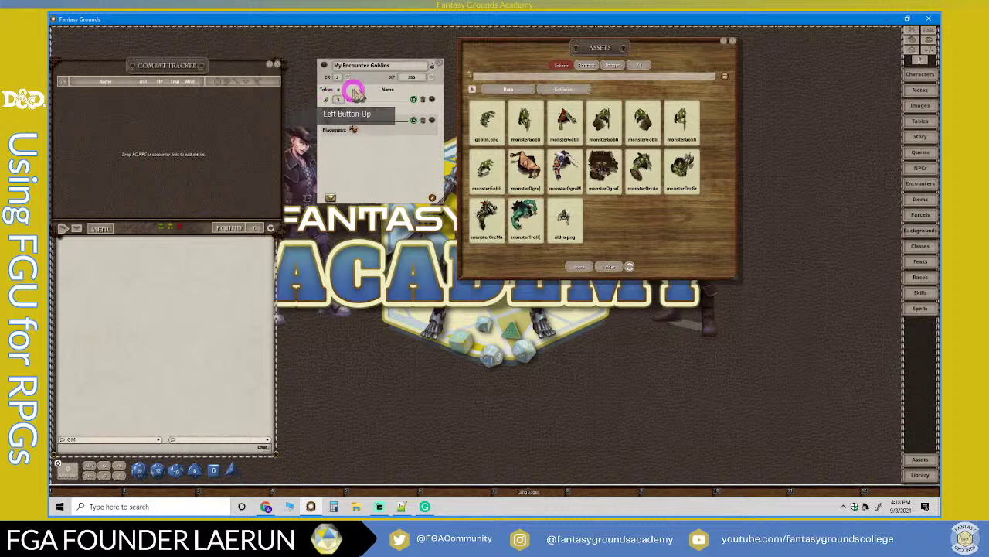
# Assign the sword-and-shield goblin token to the Goblin Boss entry, then lock the encounter and close the token assets.
pyautogui.click(435, 66)
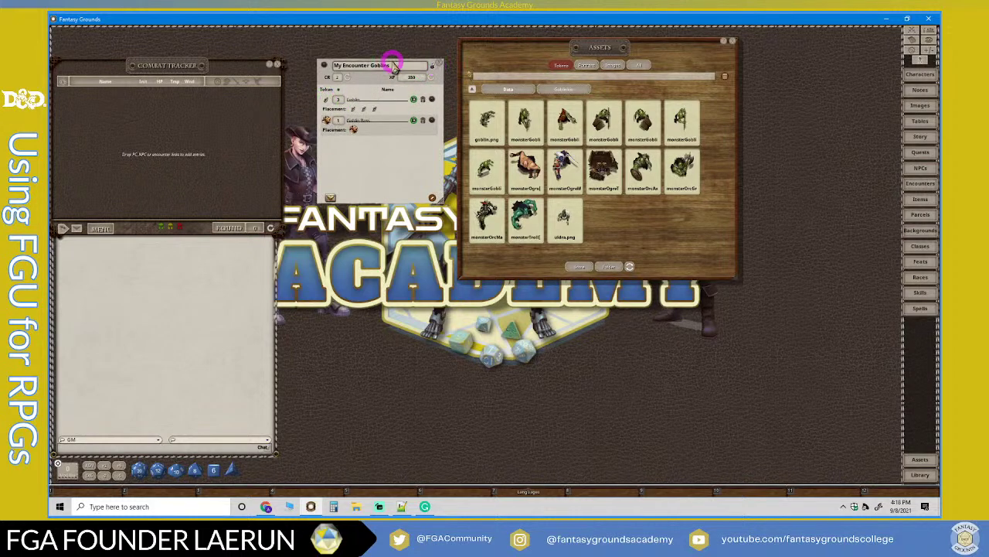
pyautogui.moveTo(337, 102); pyautogui.dragTo(769, 161)
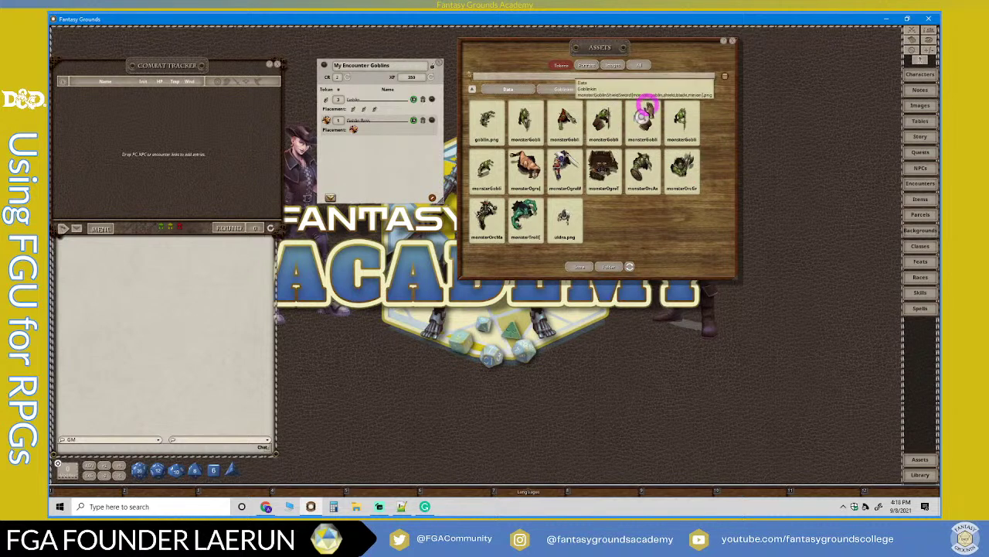
pyautogui.moveTo(643, 119); pyautogui.dragTo(327, 120)
pyautogui.moveTo(534, 174); pyautogui.dragTo(344, 100)
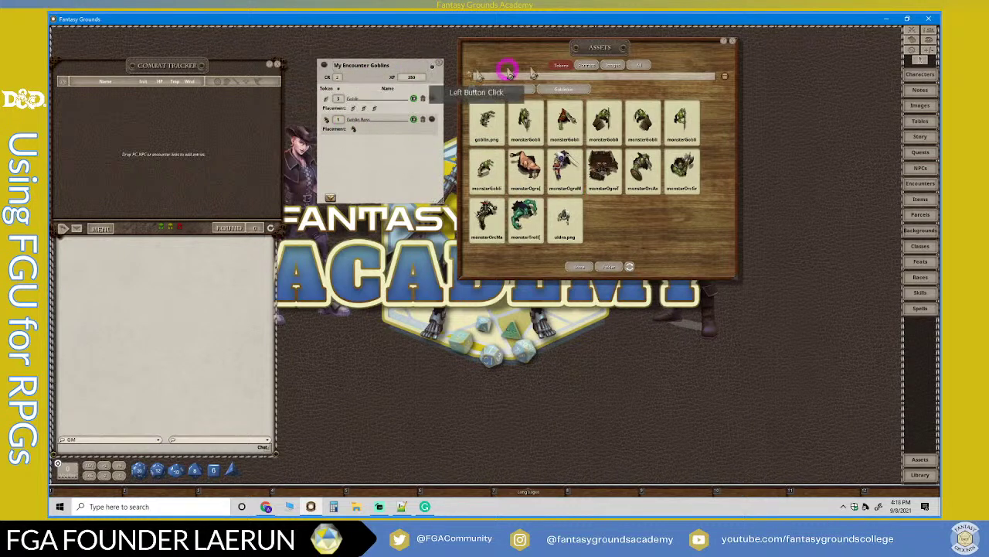
pyautogui.click(732, 41)
# Reposition the My Encounter Goblins window beside the combat tracker and place a link to the encounter in a hotkey slot.
pyautogui.click(409, 174)
pyautogui.moveTo(410, 174); pyautogui.dragTo(387, 177)
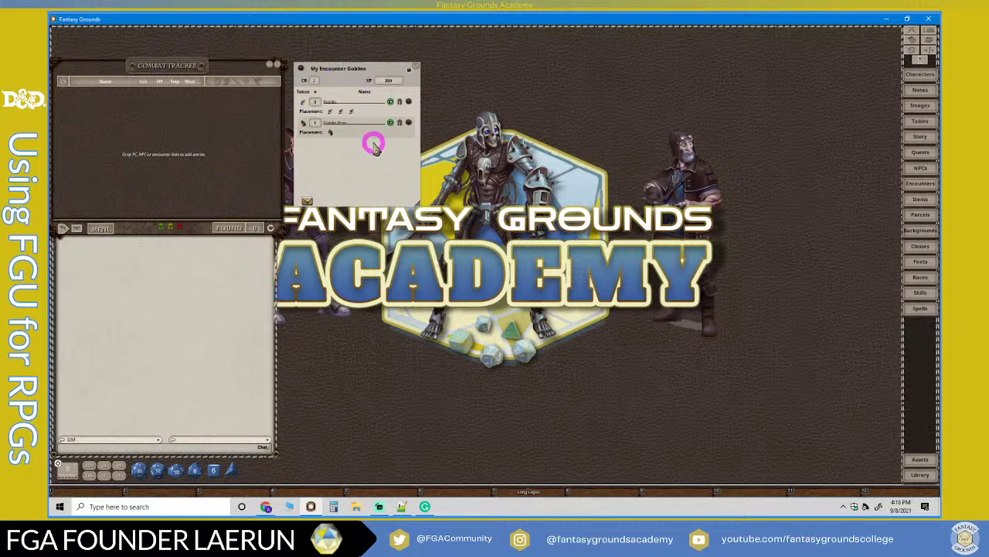
pyautogui.moveTo(375, 147); pyautogui.dragTo(386, 146)
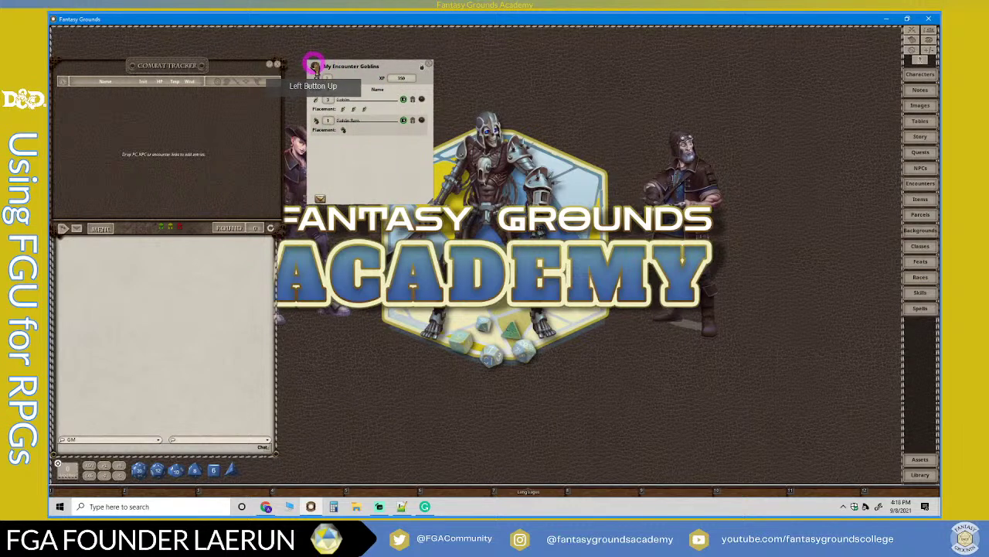
pyautogui.moveTo(315, 65); pyautogui.dragTo(440, 492)
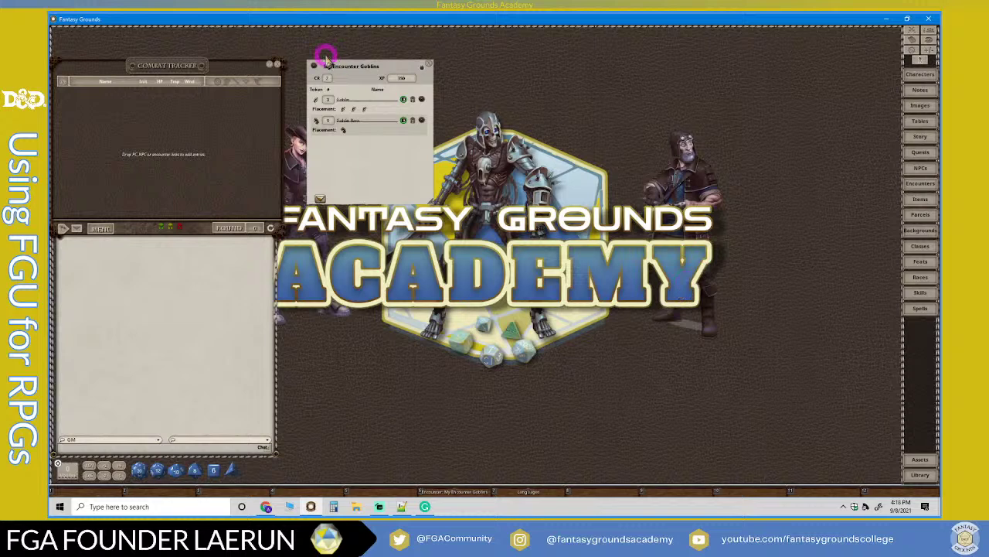
# Open the campaign images list and filter it to the group Maps - D&D Sword Coast Maps.
pyautogui.click(917, 102)
pyautogui.moveTo(765, 40); pyautogui.dragTo(619, 47)
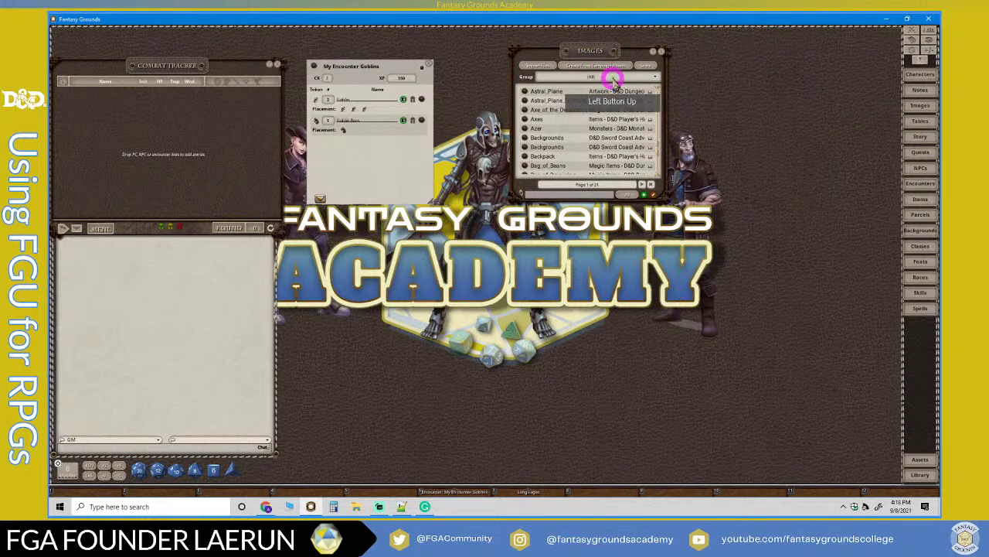
pyautogui.click(613, 79)
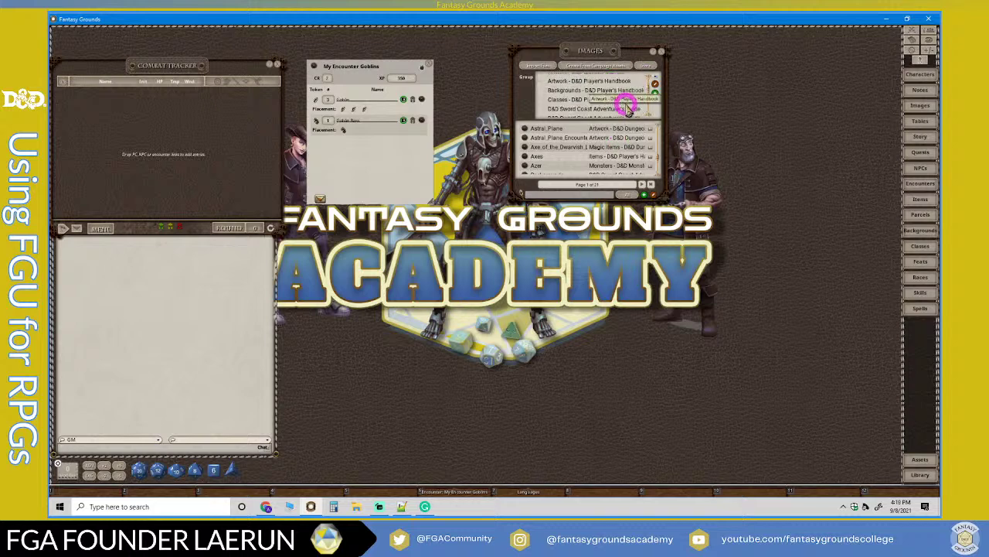
pyautogui.scroll(-1, 630, 101)
pyautogui.click(593, 106)
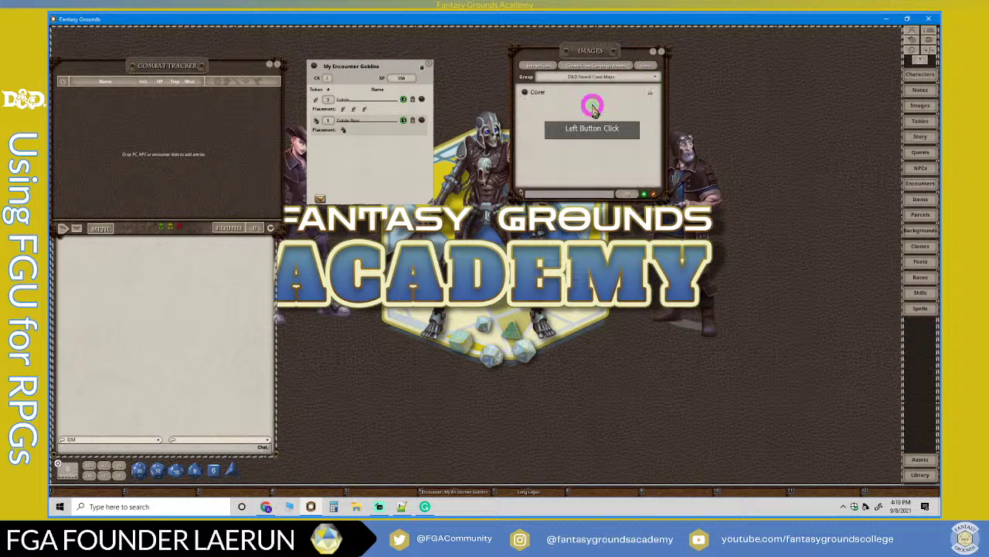
pyautogui.click(609, 78)
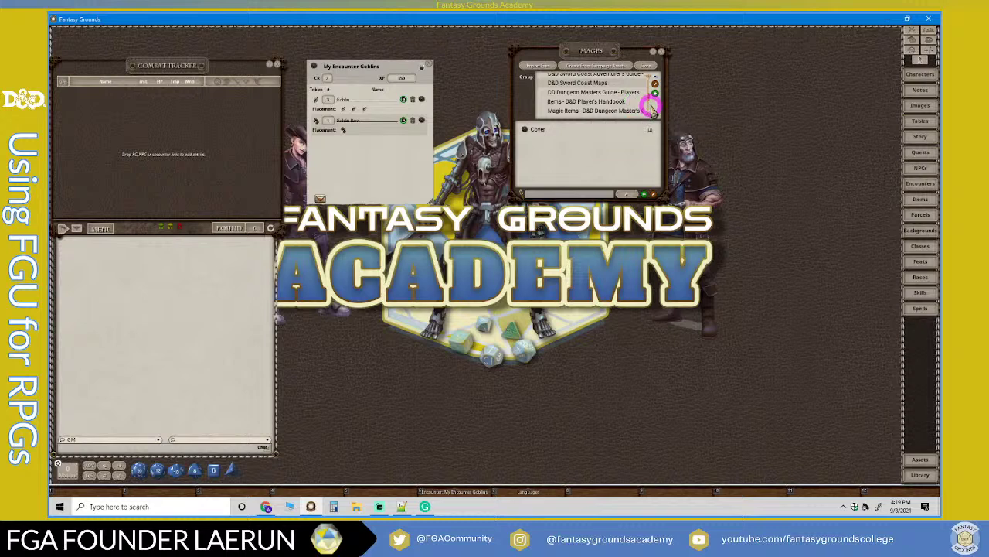
pyautogui.scroll(-3, 652, 111)
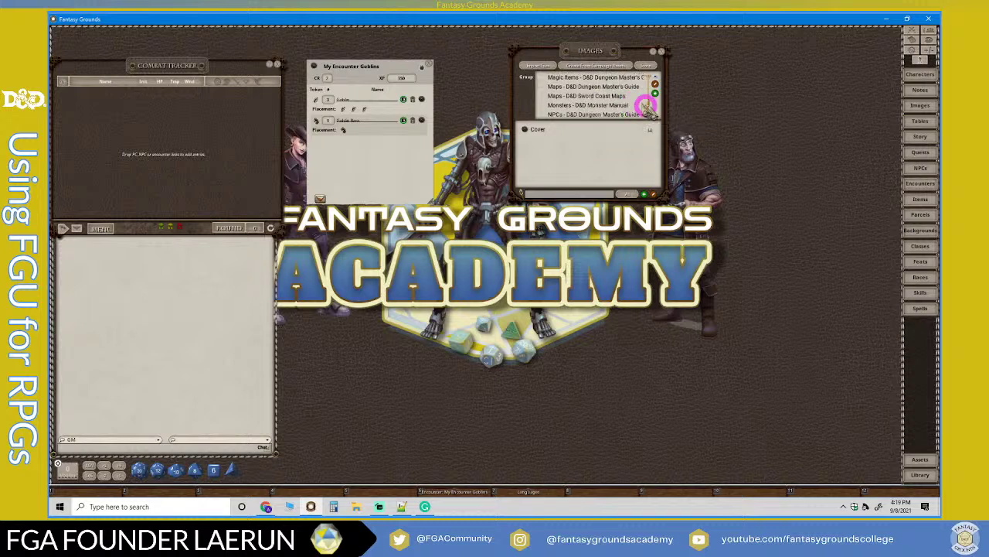
pyautogui.click(617, 97)
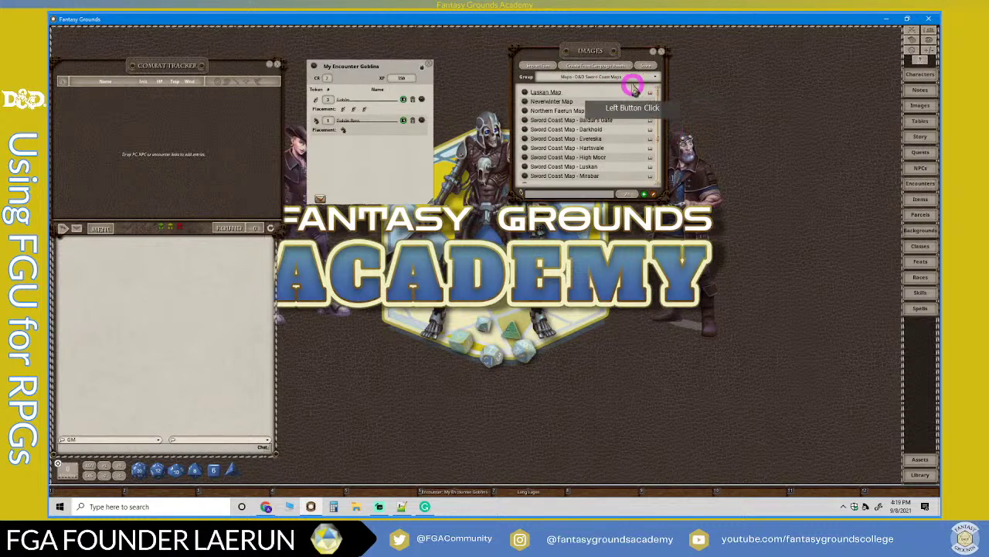
# Open the Sword Coast Map - Yartar image and move its window up beside the encounter.
pyautogui.moveTo(616, 53); pyautogui.dragTo(561, 45)
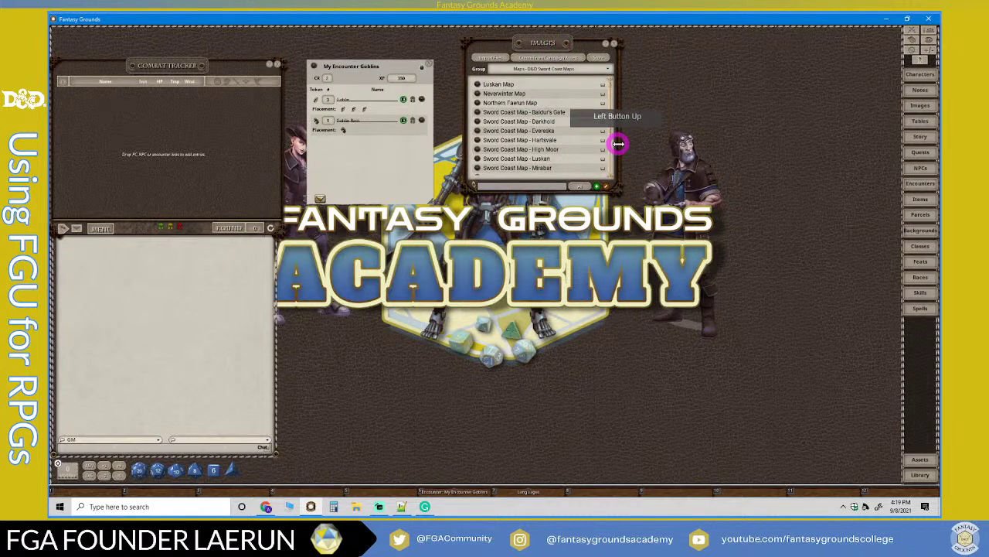
pyautogui.scroll(-1, 576, 162)
pyautogui.scroll(-6, 577, 166)
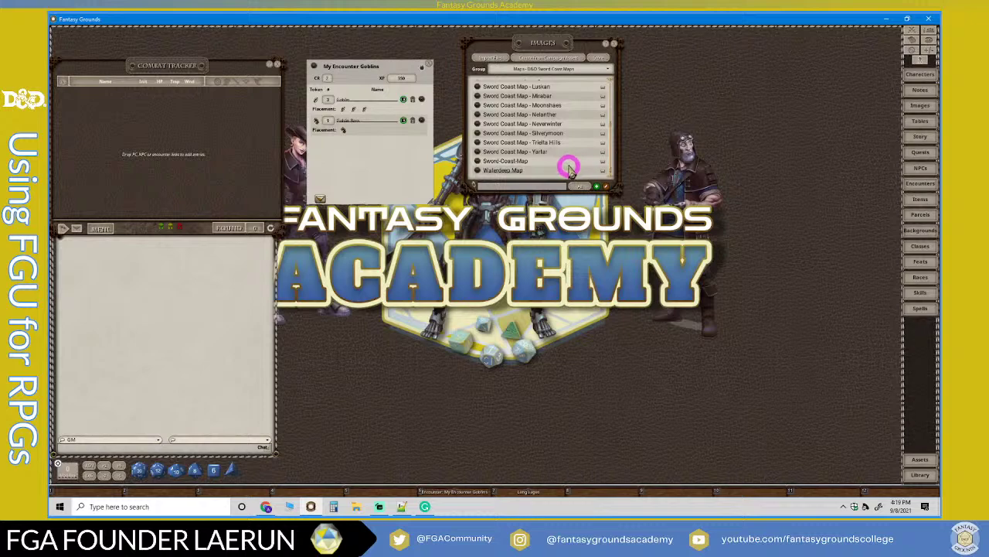
pyautogui.click(477, 153)
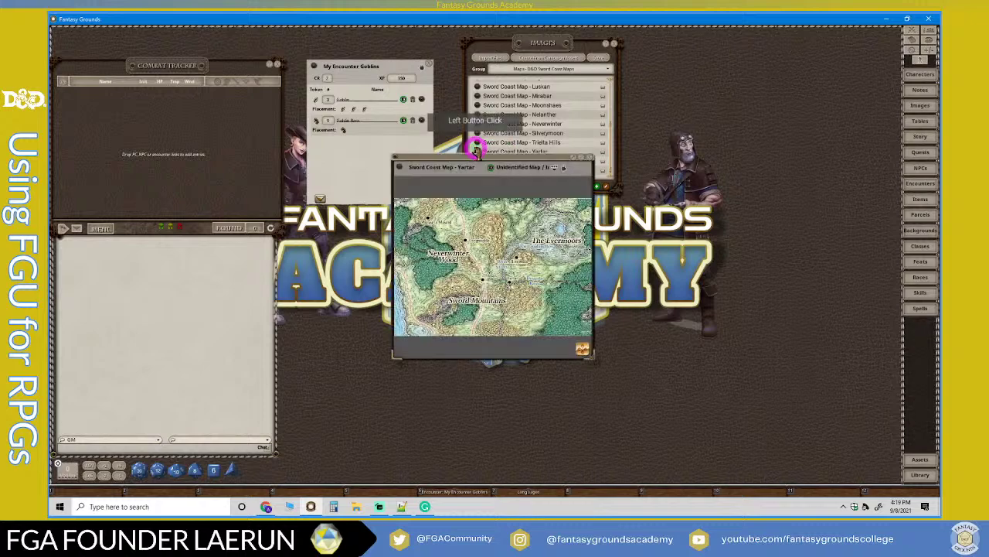
pyautogui.scroll(5, 504, 266)
pyautogui.scroll(-8, 504, 266)
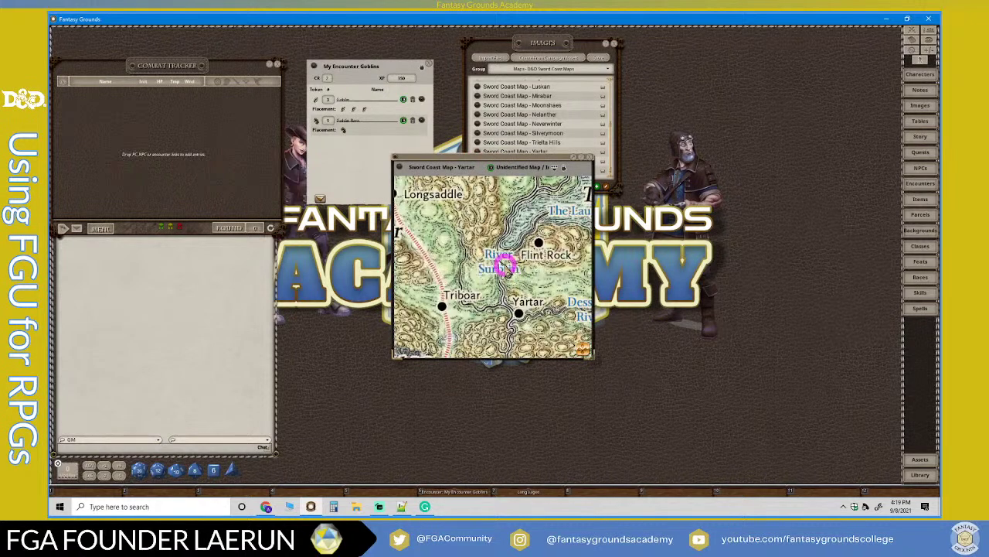
pyautogui.scroll(5, 499, 249)
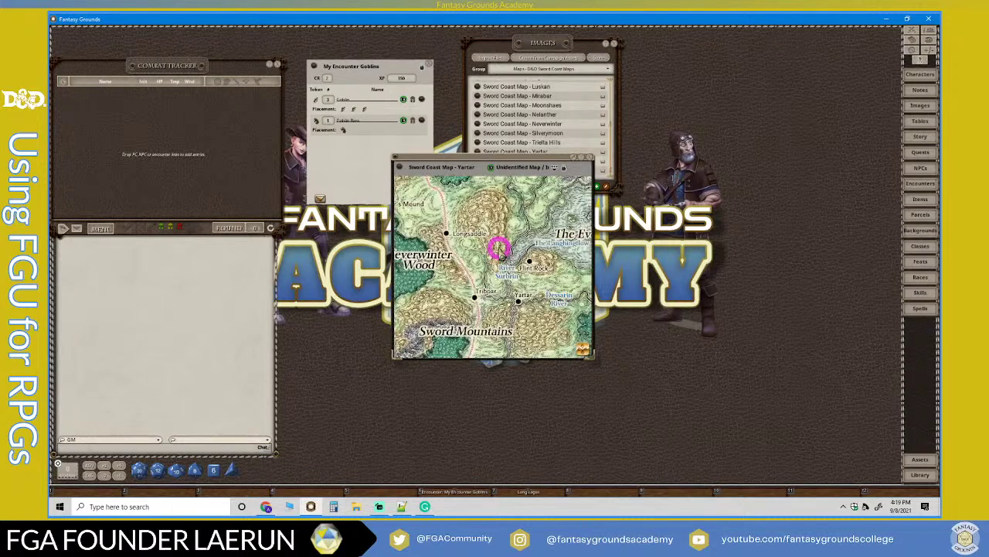
pyautogui.moveTo(490, 156); pyautogui.dragTo(539, 44)
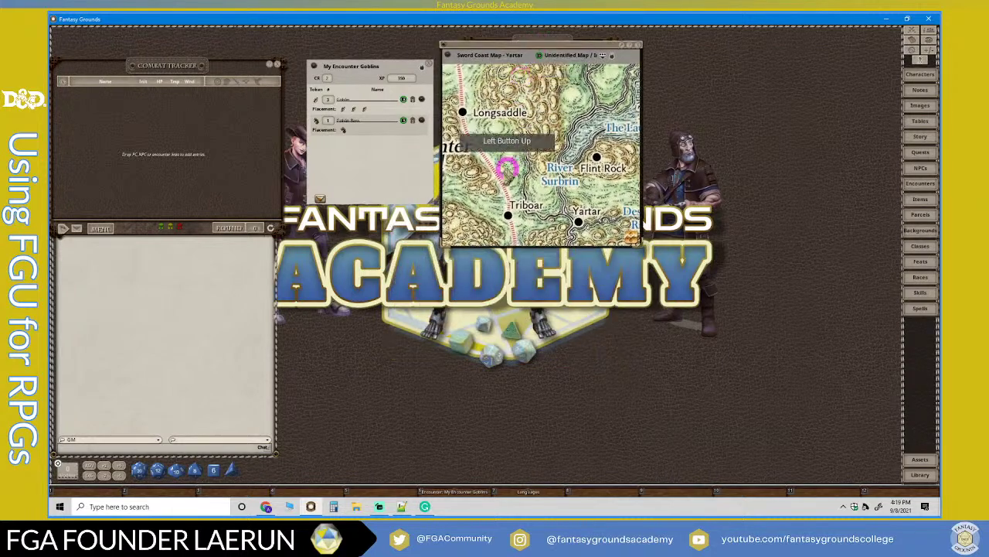
# Pin the My Encounter Goblins link on the Yartar map, on the road just north of Triboar.
pyautogui.scroll(3, 499, 183)
pyautogui.scroll(1, 514, 213)
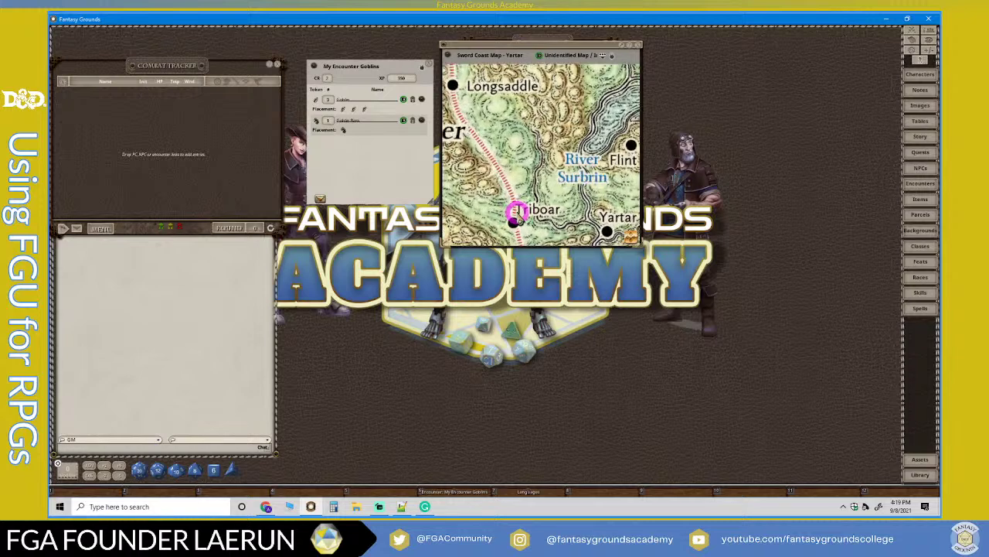
pyautogui.moveTo(315, 65); pyautogui.dragTo(511, 188)
pyautogui.scroll(3, 503, 205)
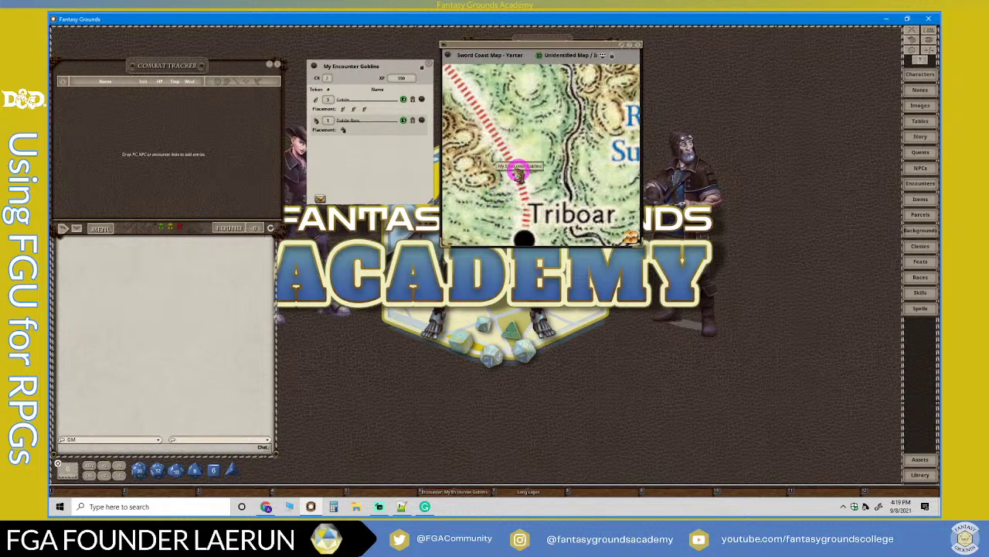
# Close the encounter, reopen it from its map pin, and add its creatures to the combat tracker.
pyautogui.click(429, 63)
pyautogui.doubleClick(514, 174)
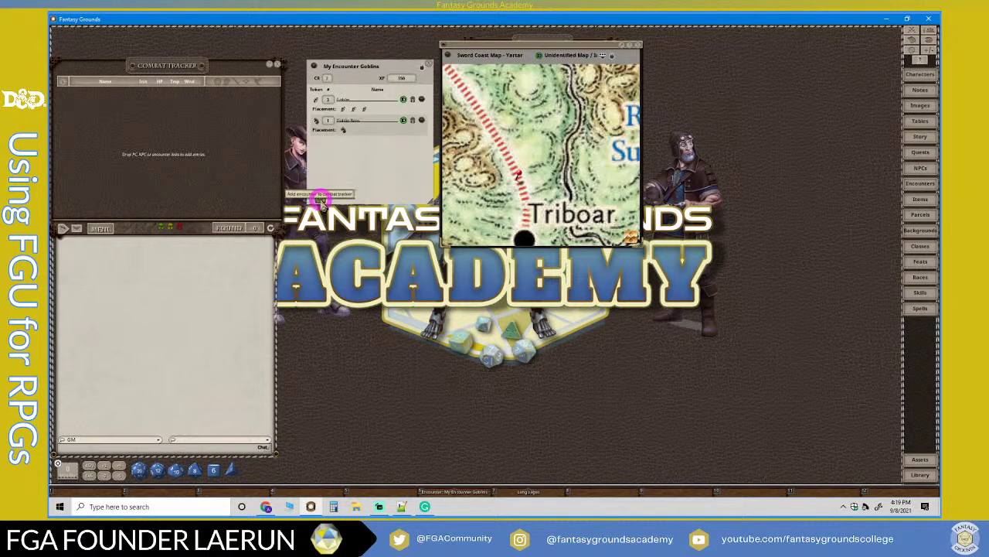
pyautogui.click(321, 199)
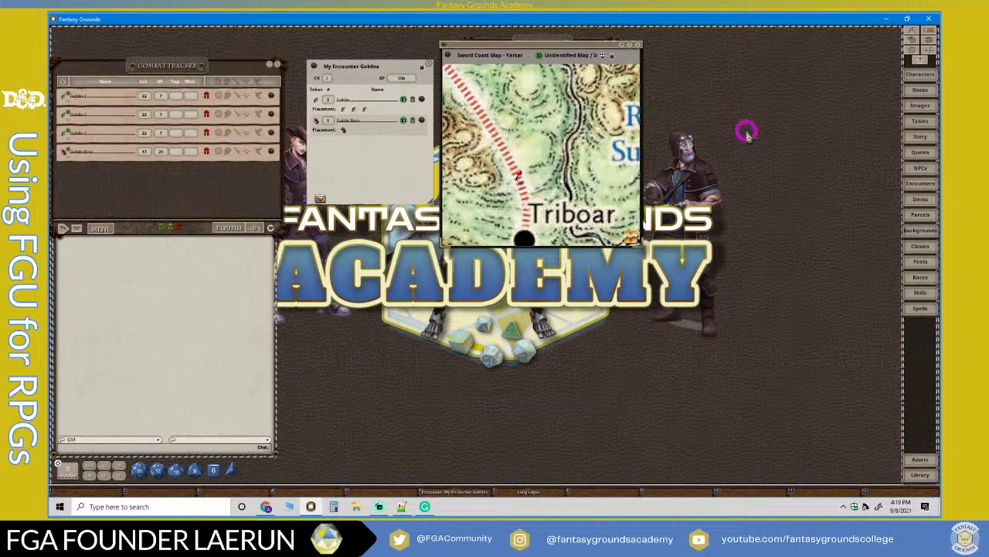
# Close the Yartar map and set the images list to show all groups.
pyautogui.click(638, 46)
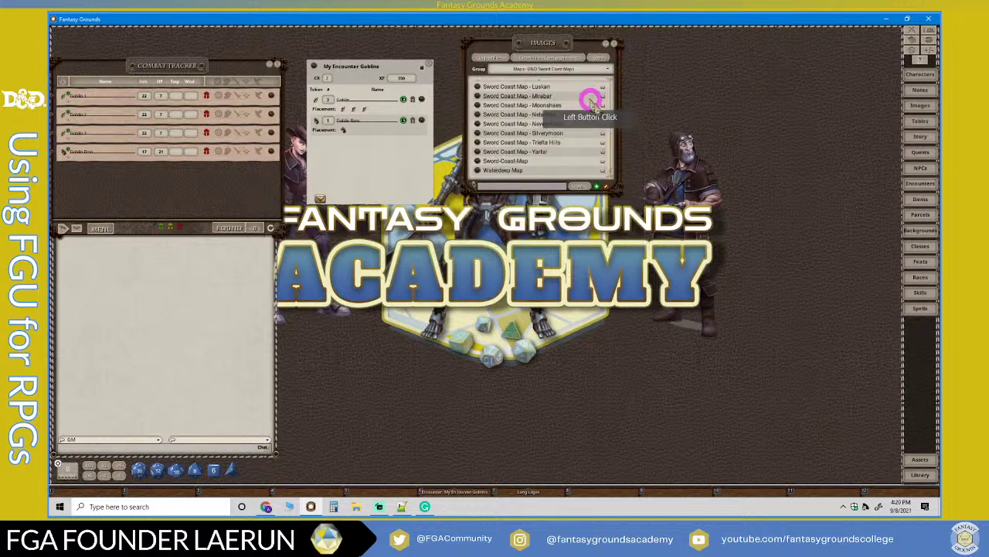
pyautogui.click(592, 71)
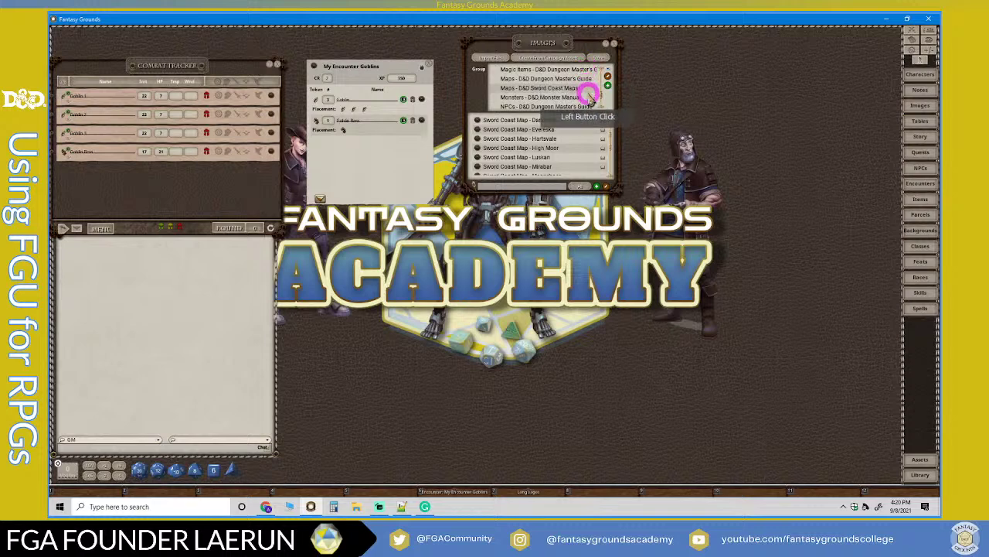
pyautogui.scroll(5, 586, 98)
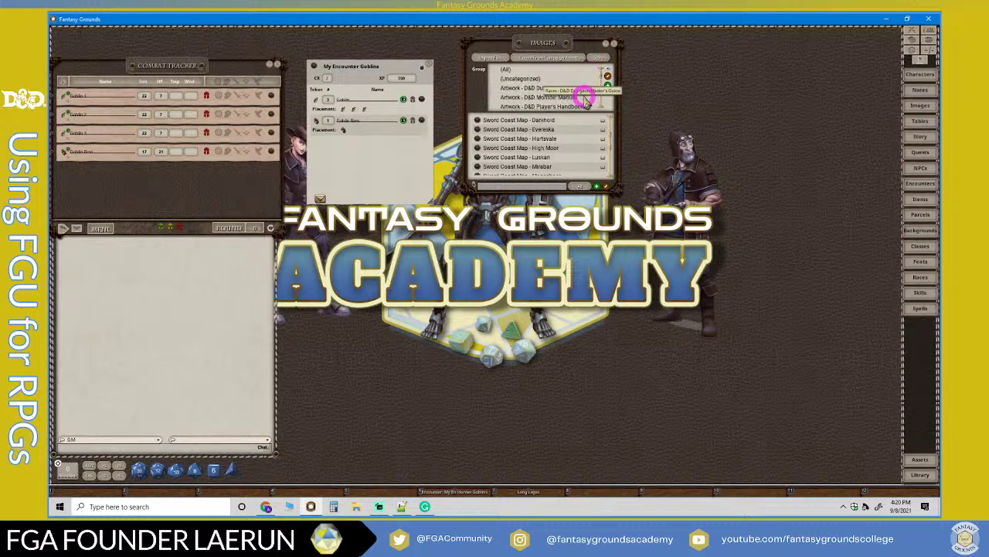
pyautogui.click(504, 68)
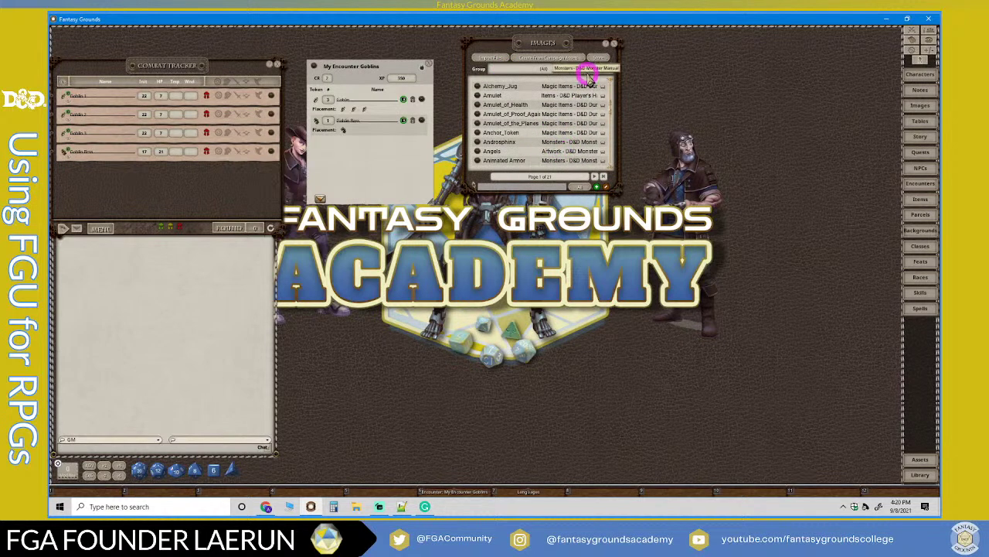
# Examine the images in the Monsters - D&D Monster Manual group and the list of available image groups.
pyautogui.click(585, 70)
pyautogui.click(562, 133)
pyautogui.scroll(-2, 562, 88)
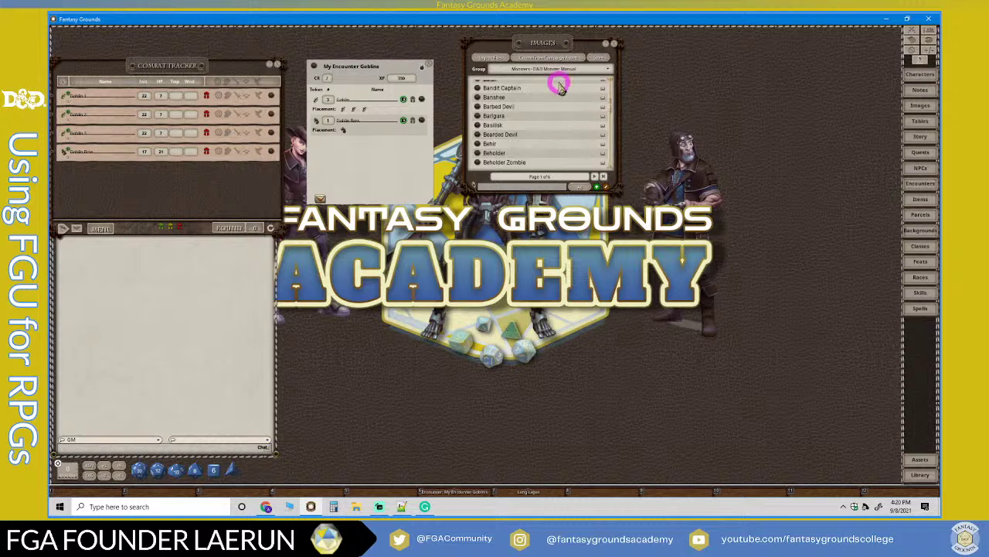
pyautogui.doubleClick(566, 73)
pyautogui.click(575, 67)
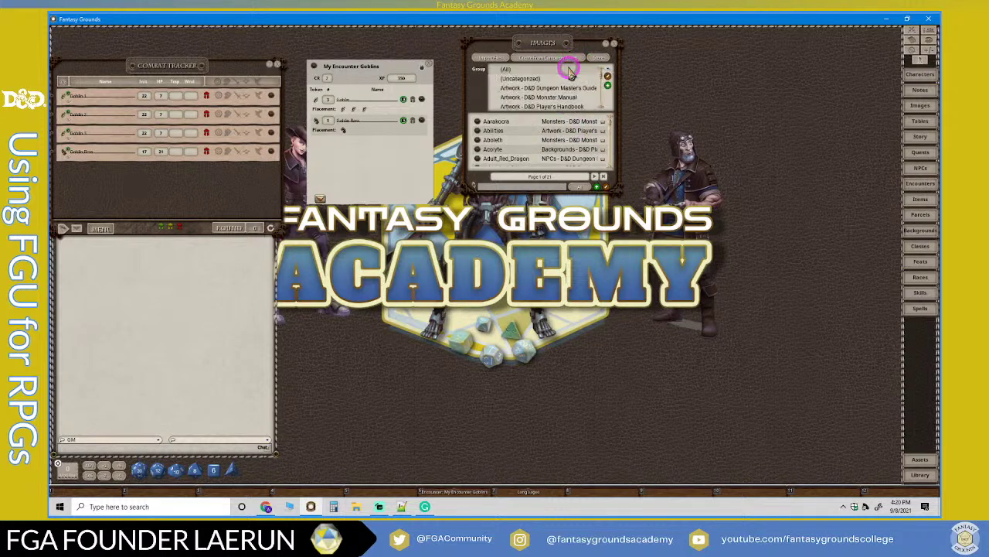
pyautogui.scroll(-4, 579, 98)
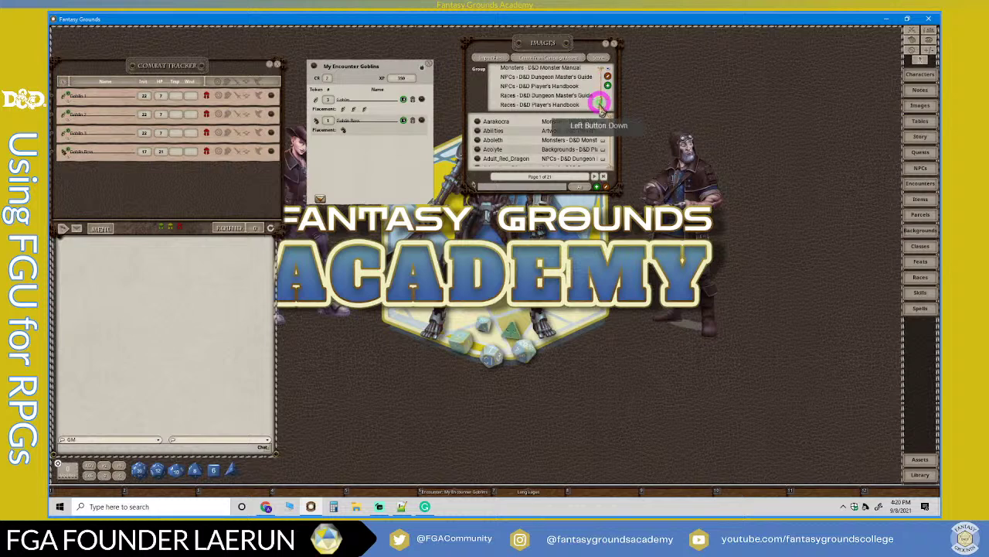
pyautogui.scroll(3, 595, 110)
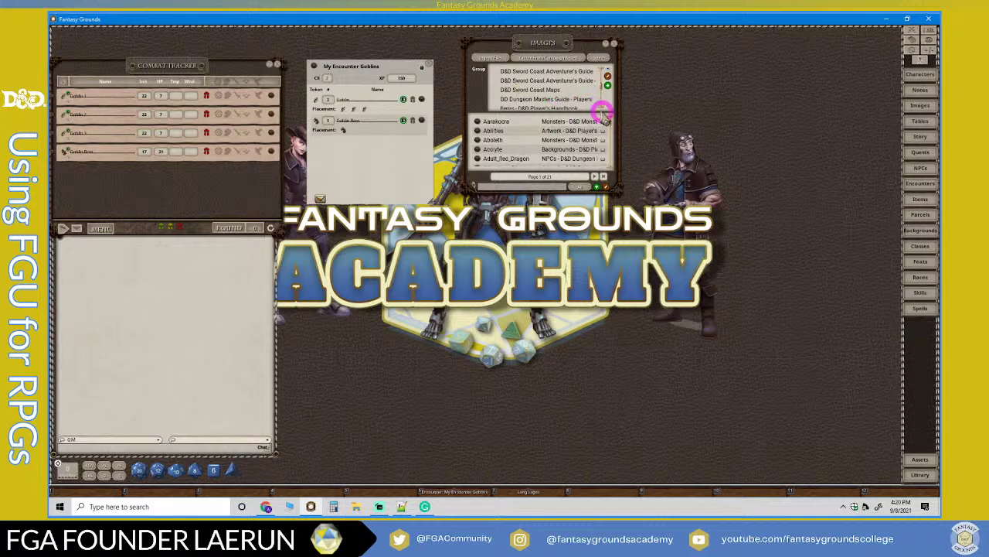
pyautogui.scroll(3, 599, 108)
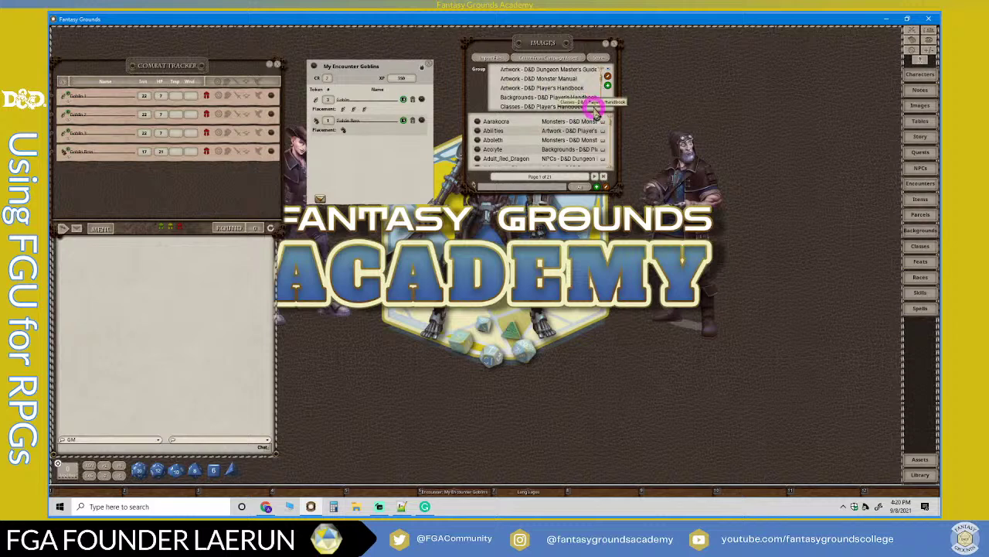
pyautogui.scroll(2, 587, 104)
pyautogui.scroll(-6, 561, 110)
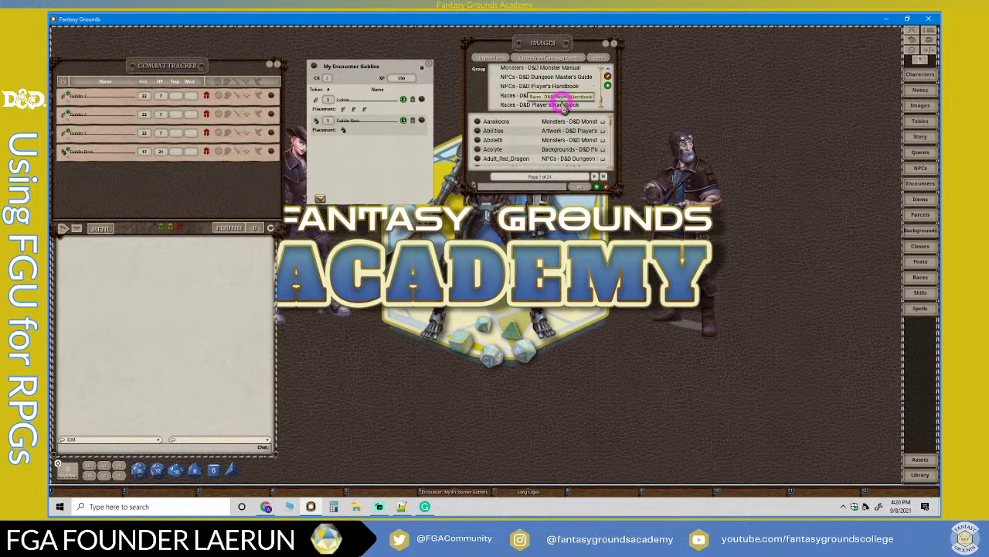
# Close and reopen the images list, and move its window further away from the encounter.
pyautogui.click(614, 42)
pyautogui.click(384, 106)
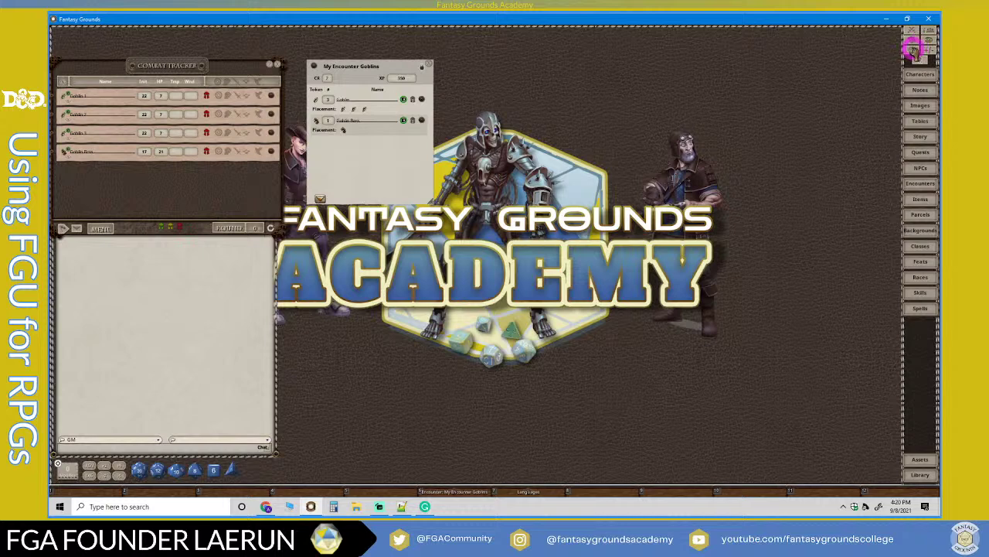
pyautogui.click(922, 106)
pyautogui.click(629, 97)
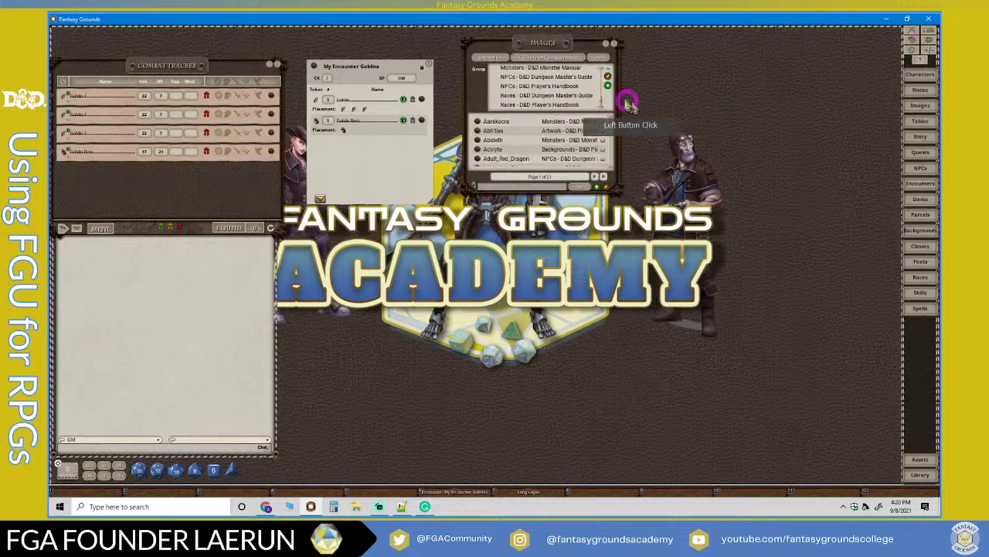
pyautogui.moveTo(556, 44); pyautogui.dragTo(592, 62)
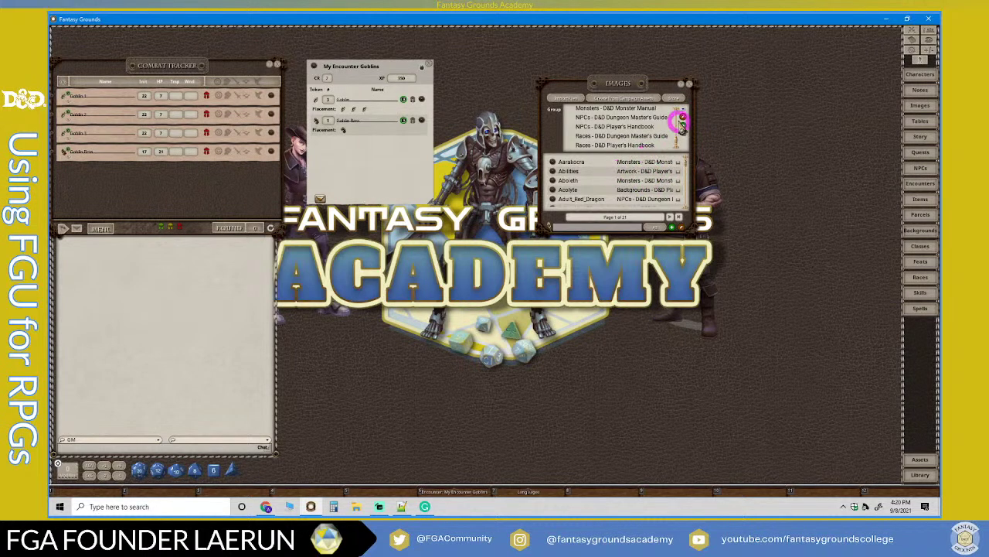
# Add a new image group named My Maps and show that group in the images list.
pyautogui.scroll(5, 685, 126)
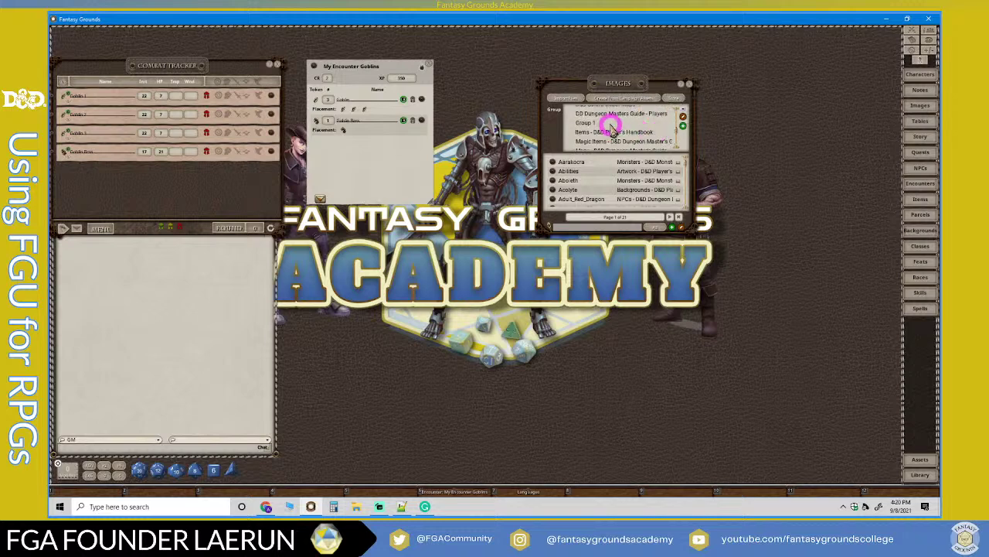
pyautogui.click(684, 116)
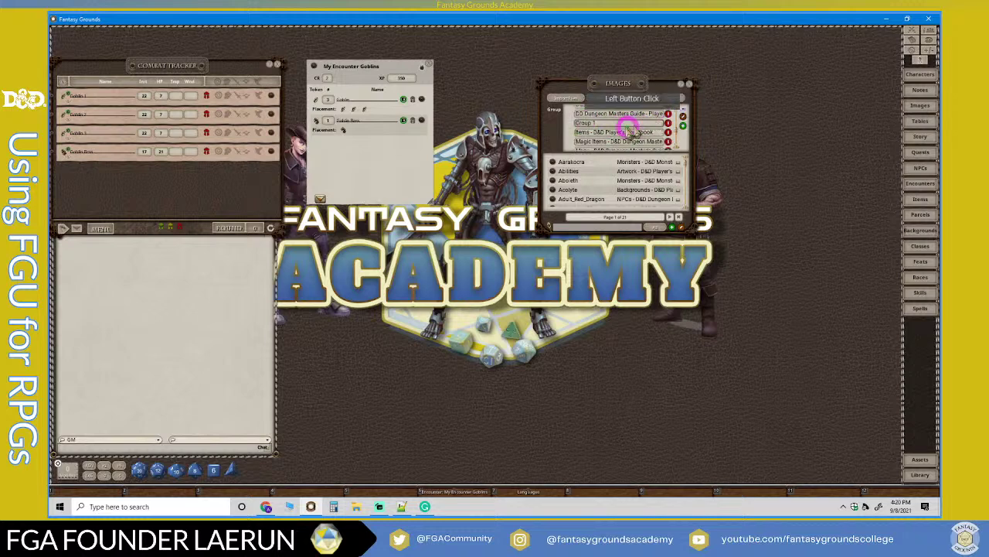
pyautogui.click(612, 124)
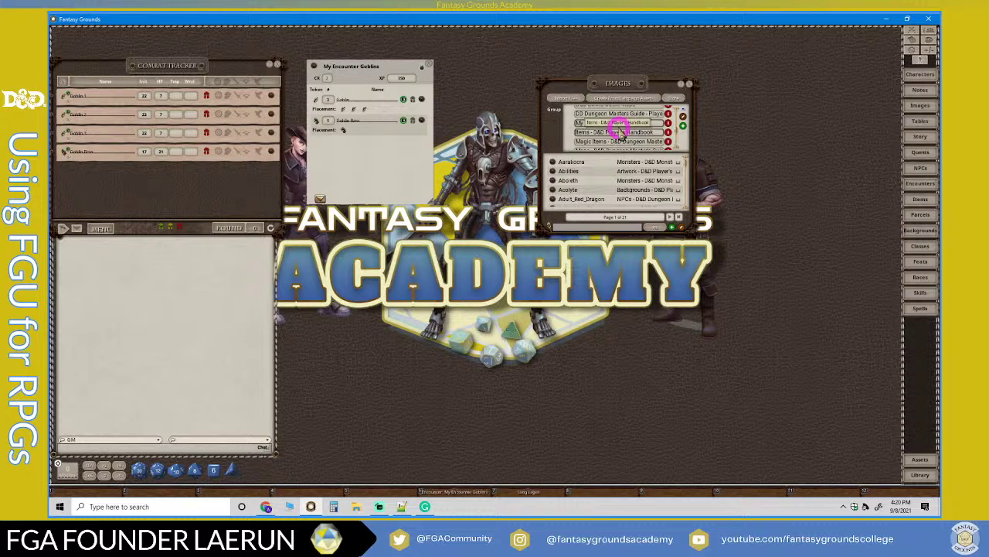
pyautogui.write('My Maps')
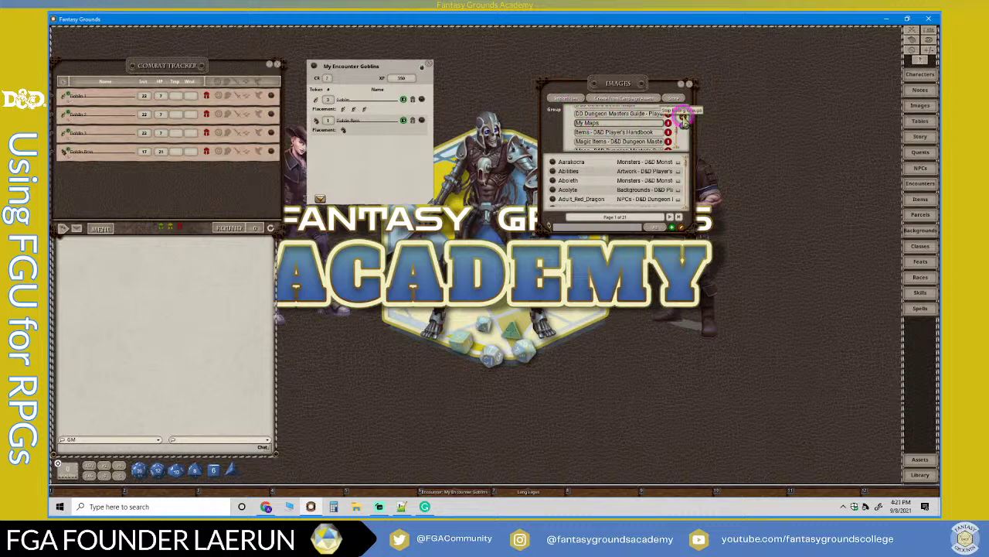
pyautogui.click(684, 120)
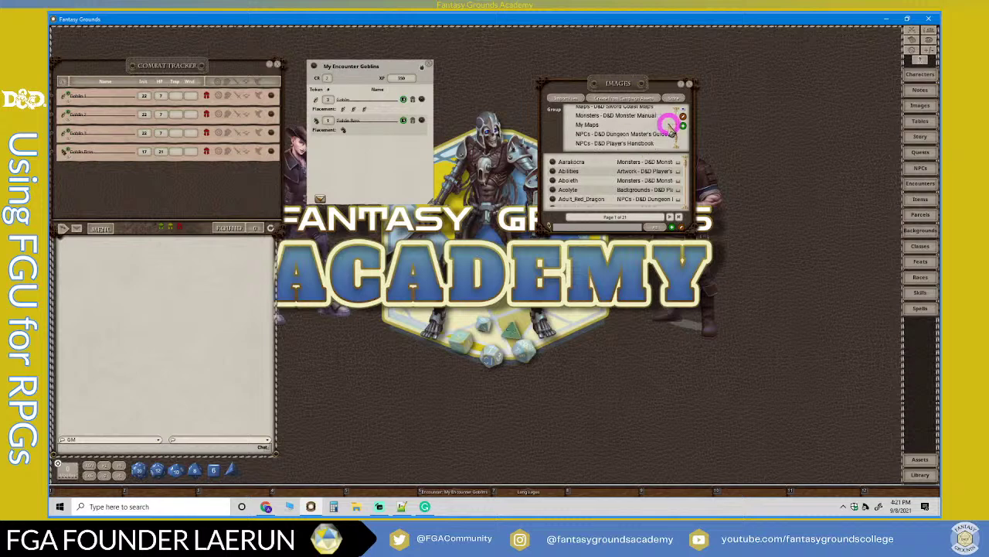
pyautogui.click(589, 124)
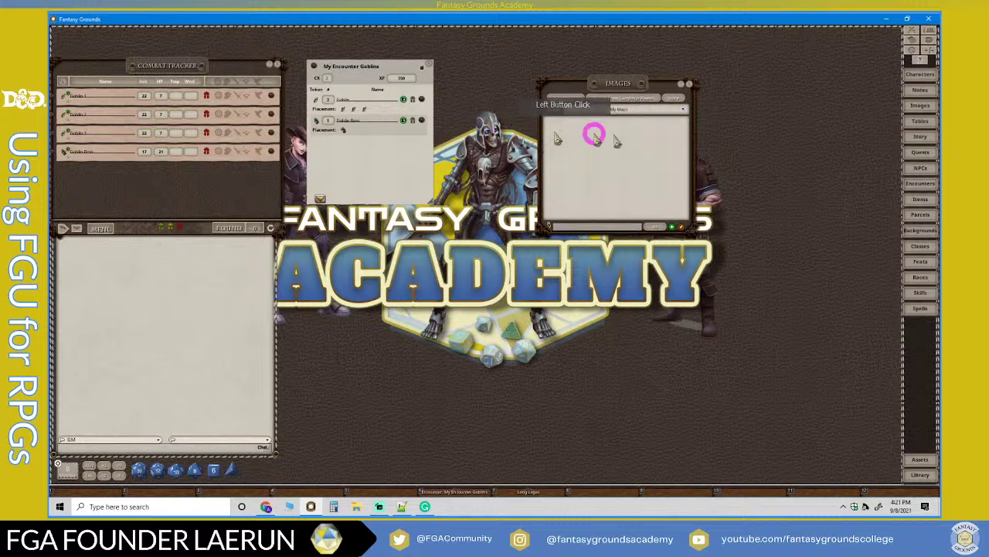
# Create a new image record in the My Maps group, and place and enlarge its window beside the encounter.
pyautogui.moveTo(618, 83); pyautogui.dragTo(554, 48)
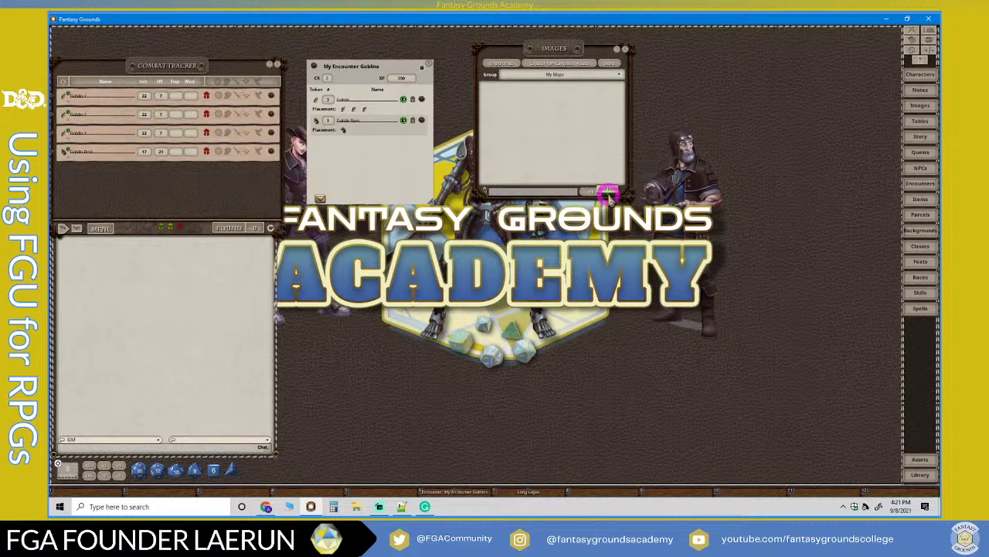
pyautogui.click(608, 192)
pyautogui.moveTo(508, 154); pyautogui.dragTo(537, 29)
pyautogui.click(634, 94)
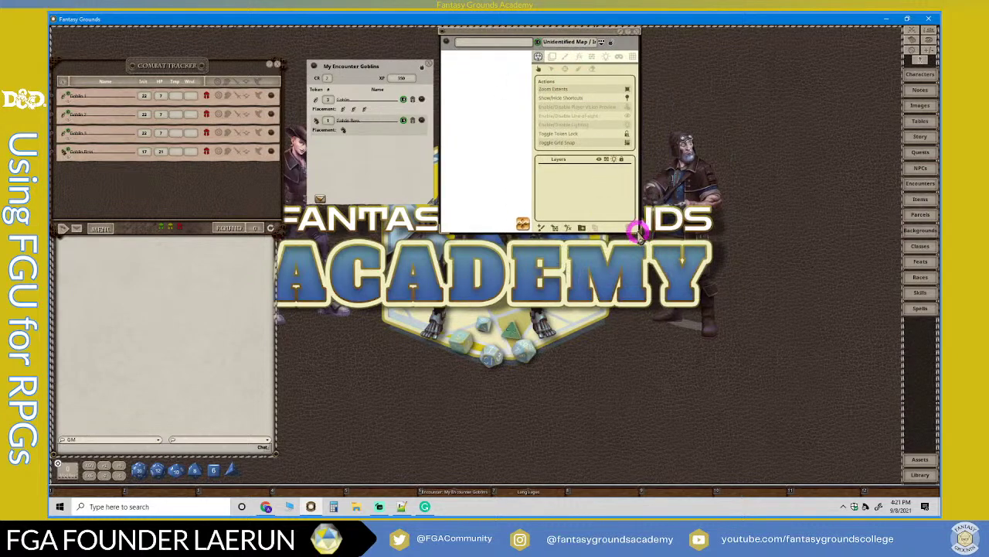
pyautogui.moveTo(640, 230); pyautogui.dragTo(819, 313)
pyautogui.click(610, 250)
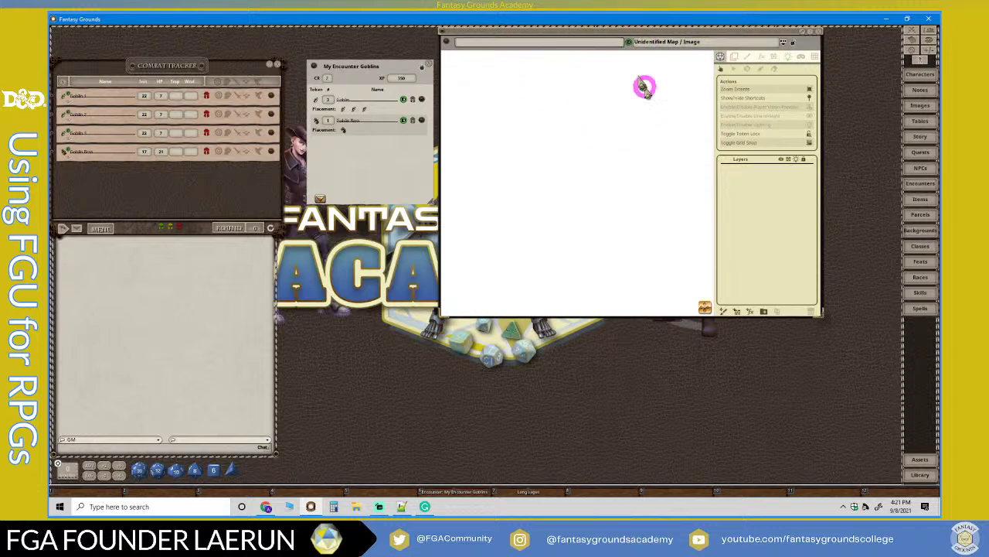
# Name the new image record "map, Goblin Patrol".
pyautogui.click(515, 40)
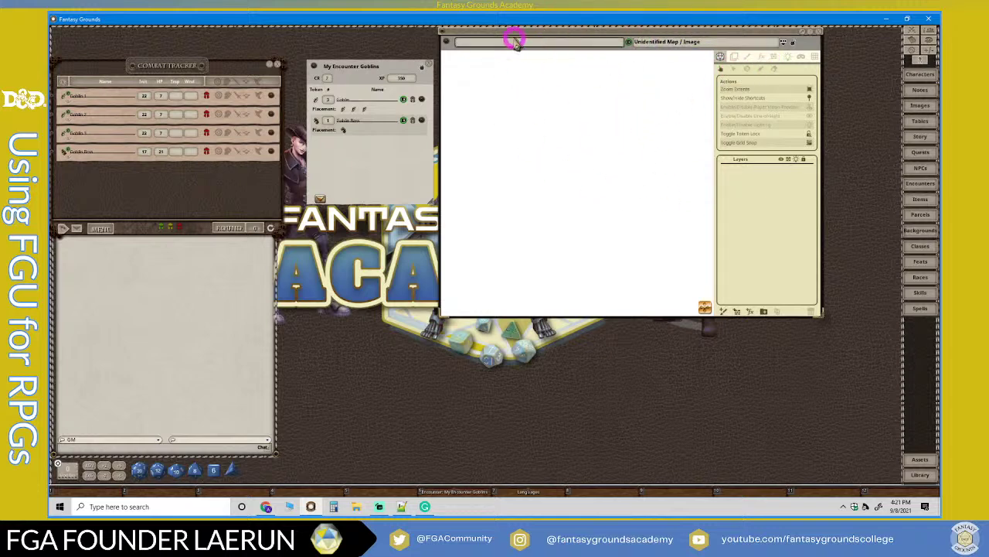
pyautogui.click(513, 41)
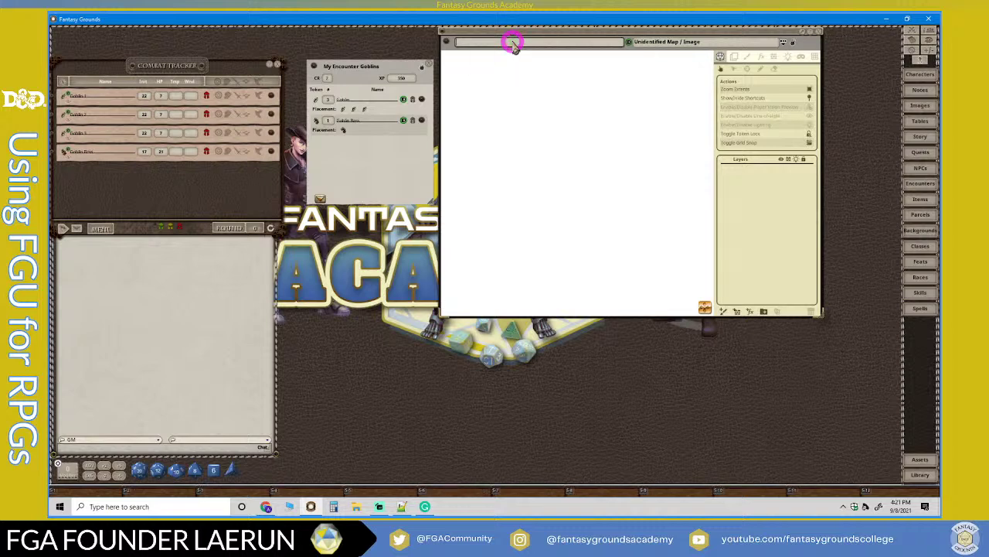
pyautogui.write('map. Goblin')
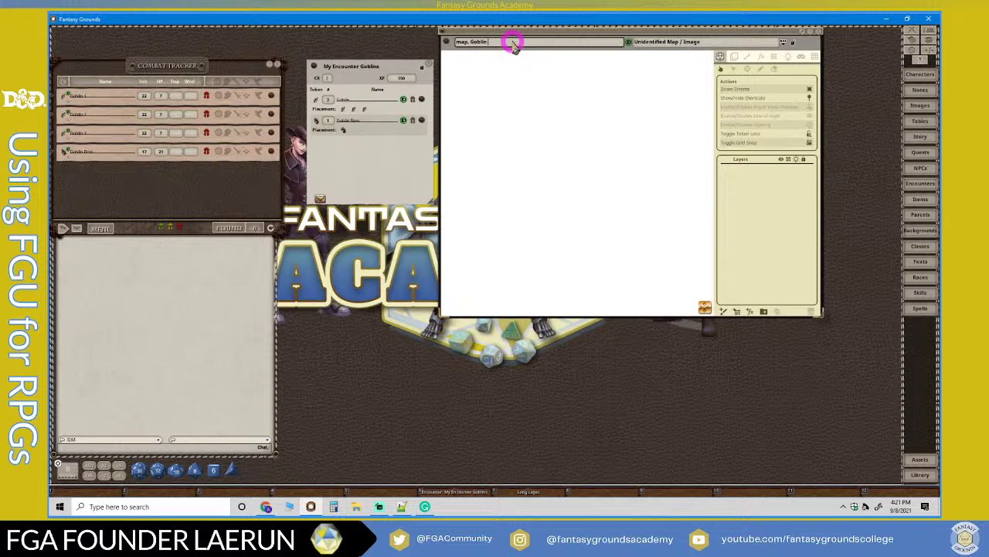
pyautogui.write(' Patrol')
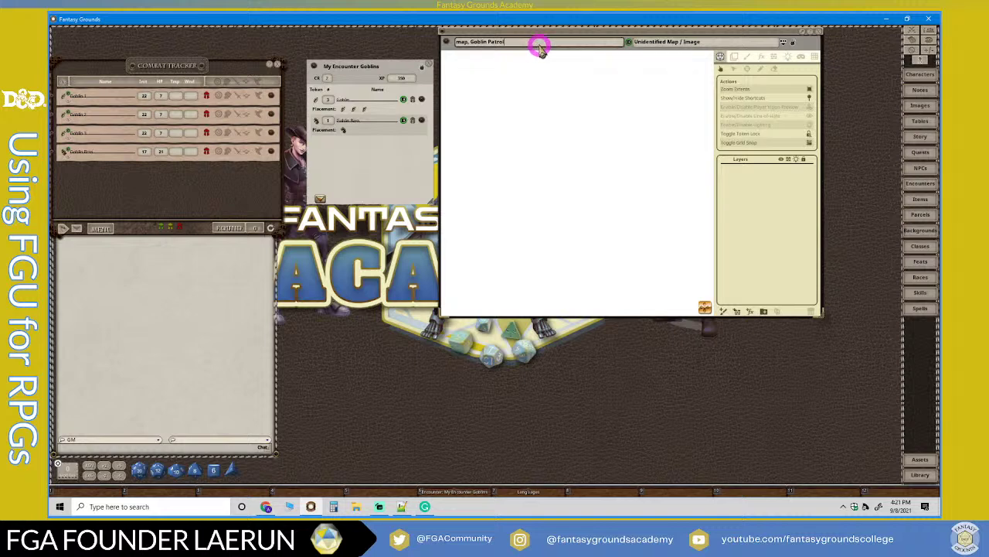
# Set the map's unidentified name to Road and mark the record as unidentified.
pyautogui.click(708, 45)
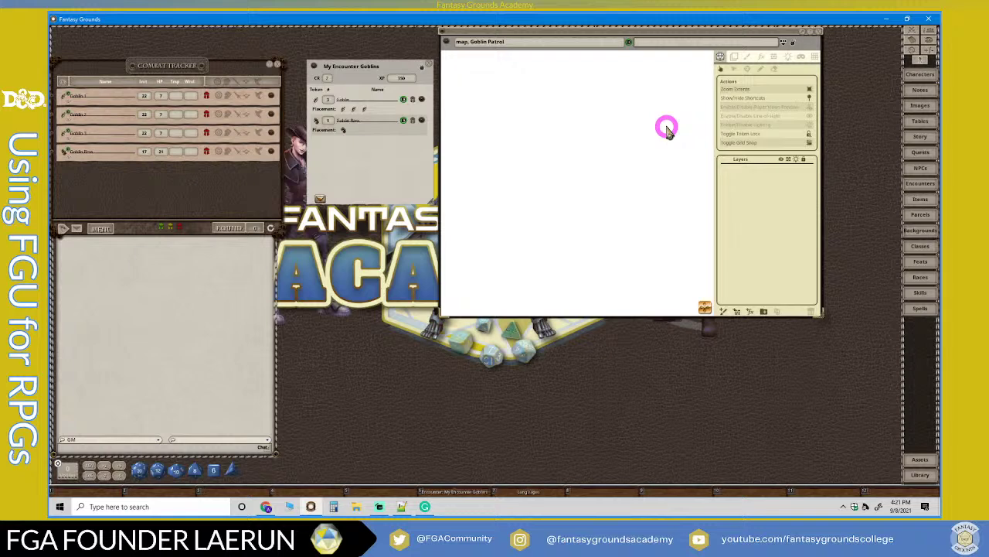
pyautogui.write('Road')
pyautogui.click(649, 48)
pyautogui.doubleClick(633, 44)
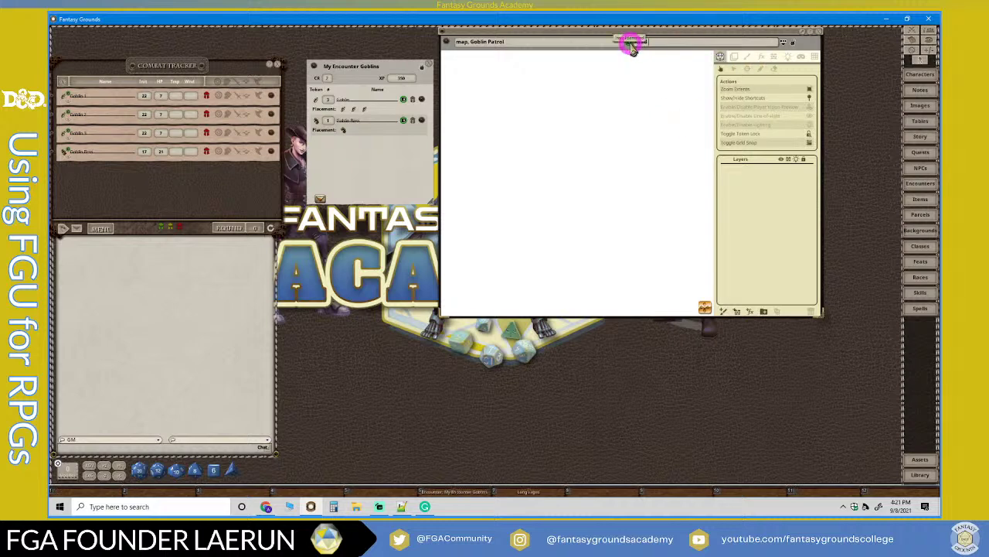
pyautogui.click(564, 88)
pyautogui.click(475, 40)
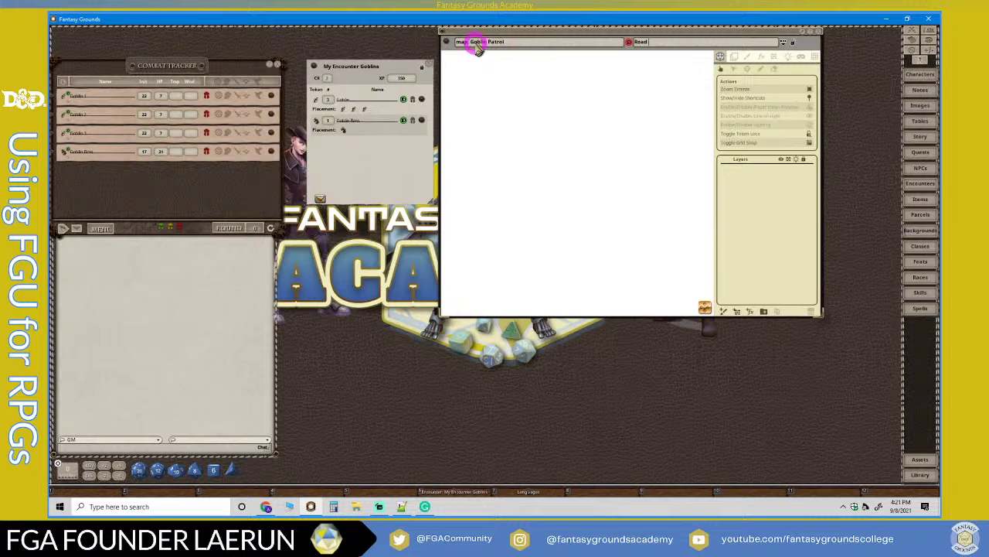
pyautogui.click(637, 42)
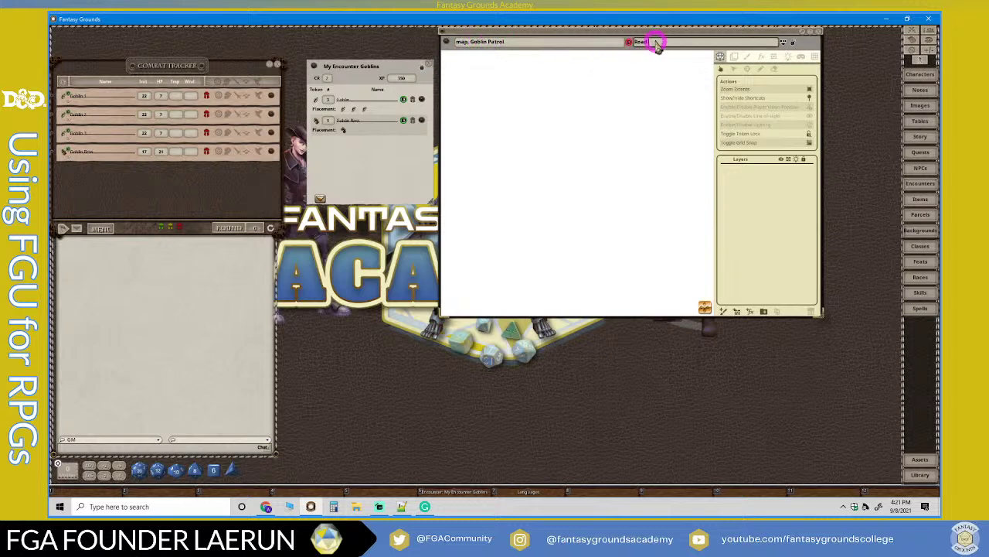
pyautogui.click(459, 38)
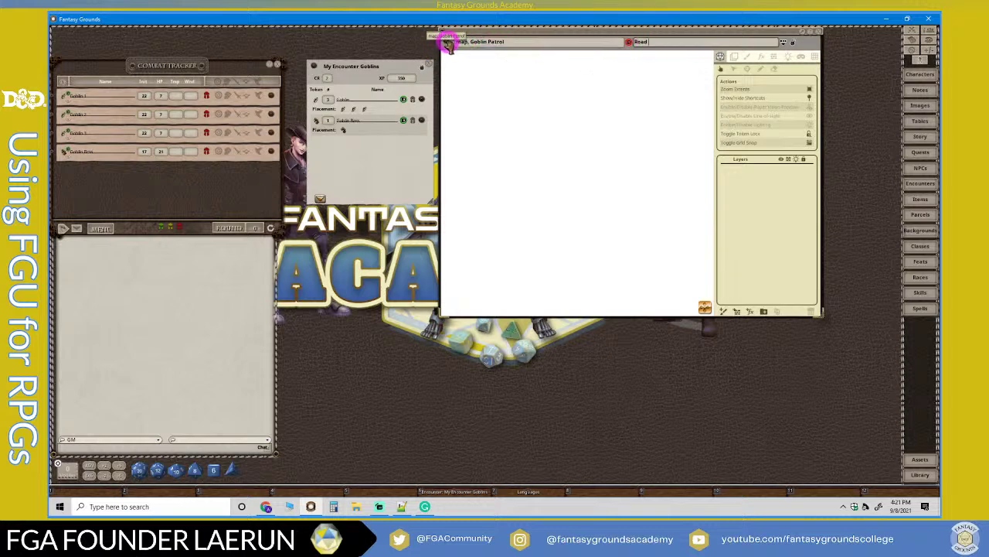
# Lock the Goblin Patrol map record, and unlock it again for editing.
pyautogui.moveTo(446, 39)
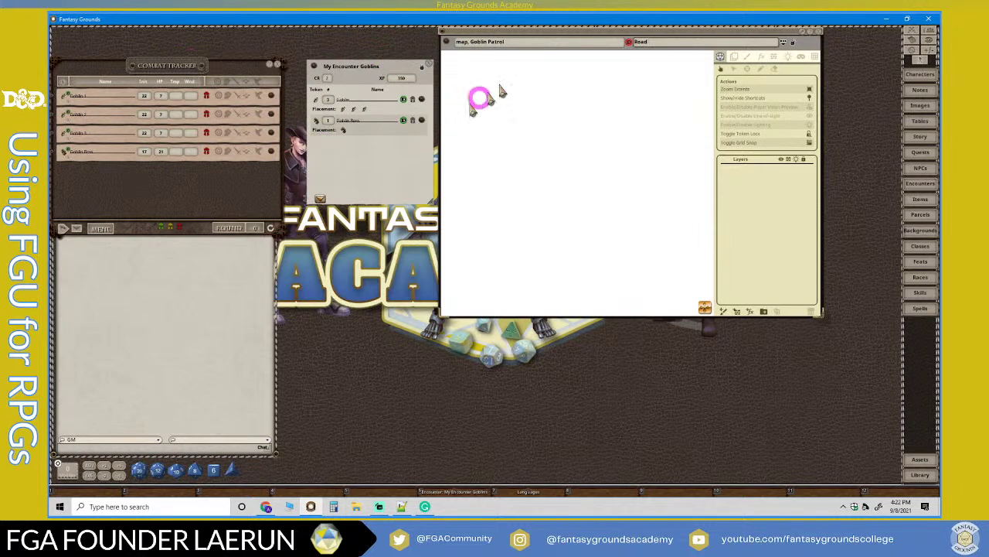
pyautogui.moveTo(500, 89); pyautogui.dragTo(519, 45)
pyautogui.click(795, 40)
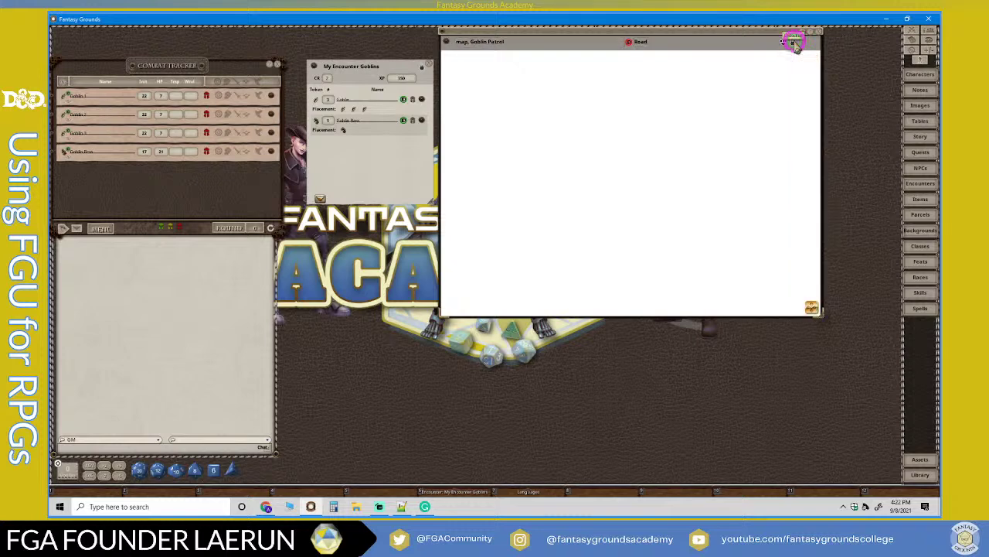
pyautogui.click(795, 40)
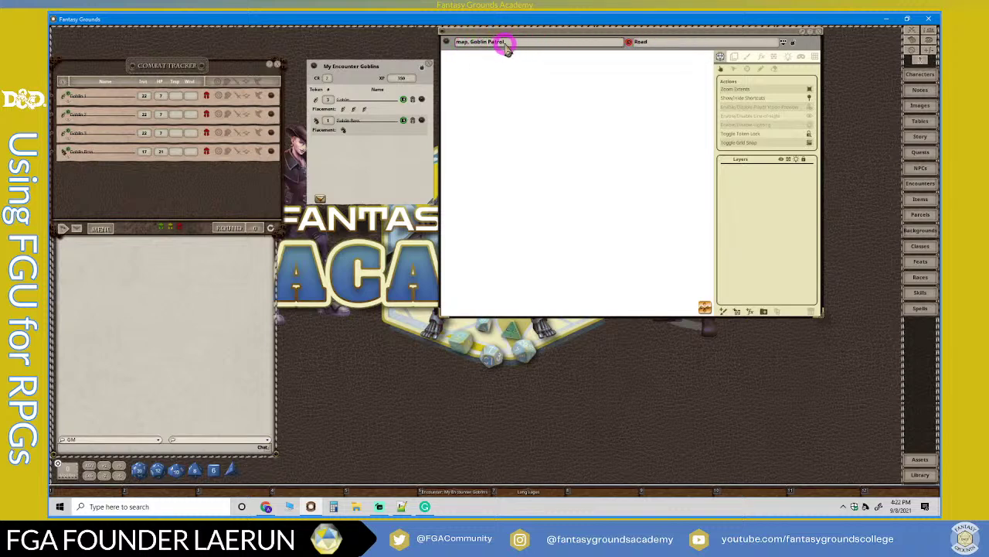
pyautogui.click(521, 84)
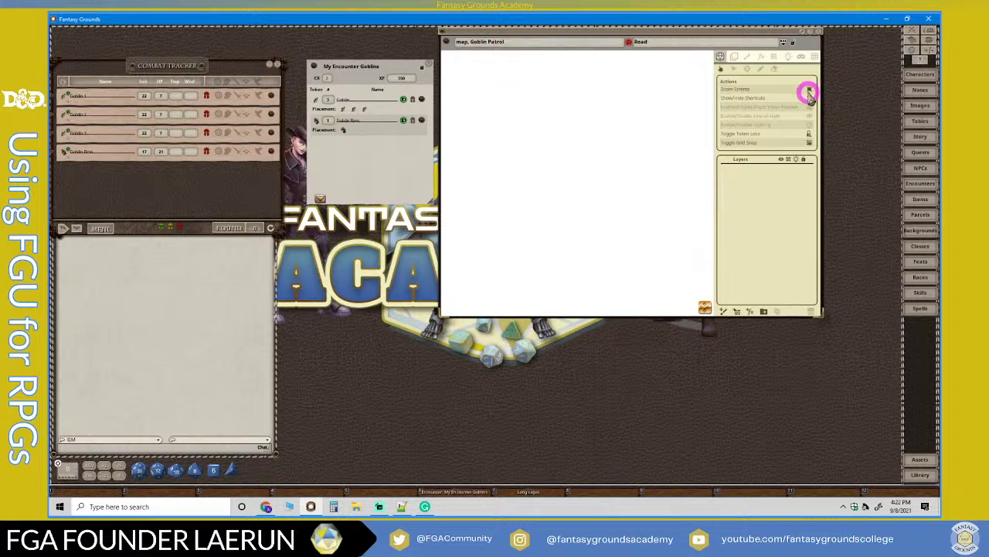
# Switch the map to its tile tools and filter the images in the Assets window by FG.
pyautogui.click(735, 56)
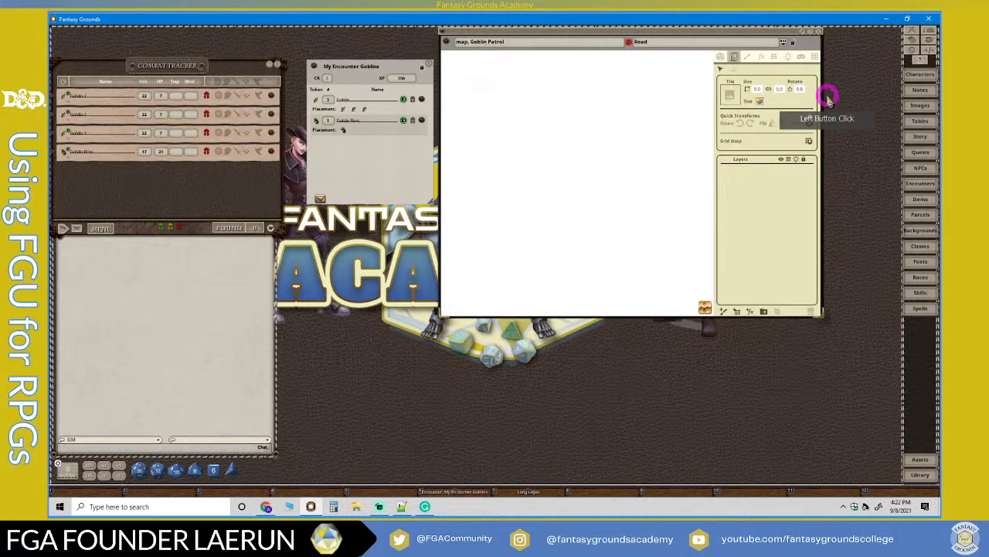
pyautogui.click(920, 461)
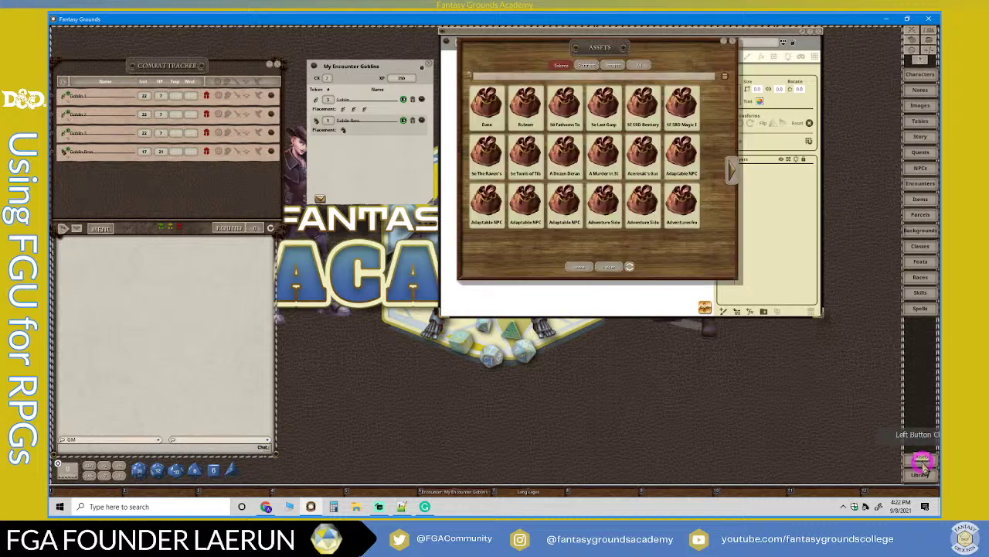
pyautogui.click(613, 65)
pyautogui.moveTo(611, 48); pyautogui.dragTo(484, 102)
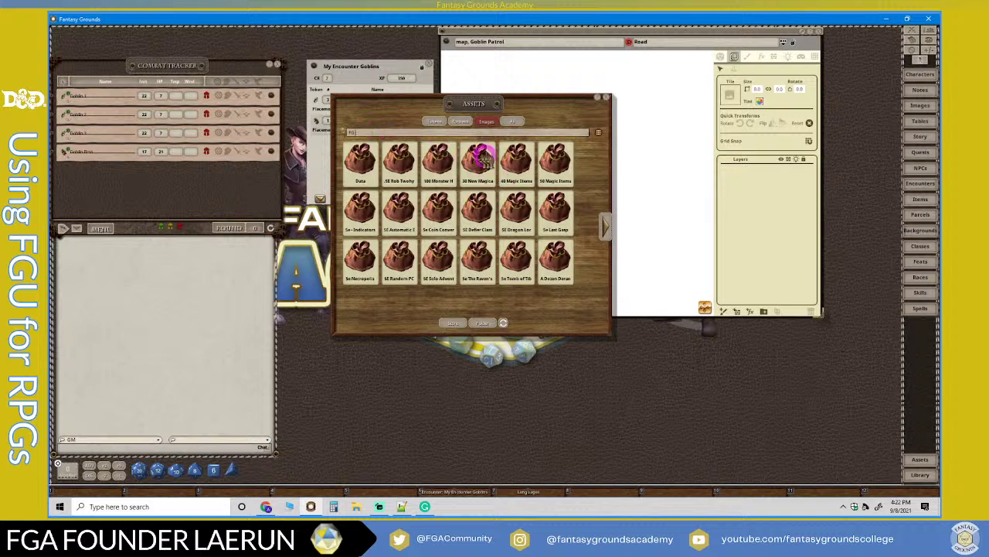
pyautogui.press('Return')
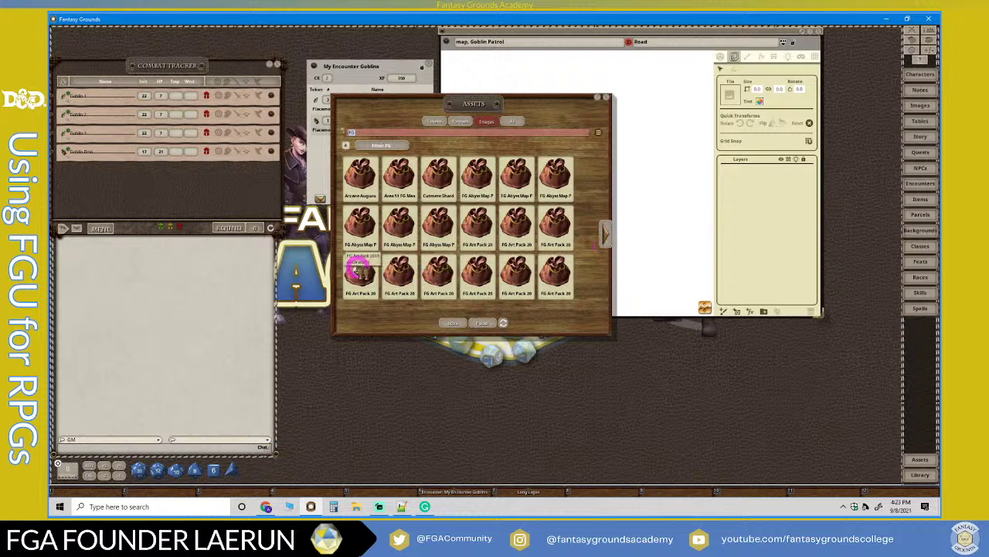
# Open the swamp decorations of FG Art Pack 2019 and arrange the Assets window and the Goblin Patrol map side by side.
pyautogui.doubleClick(479, 271)
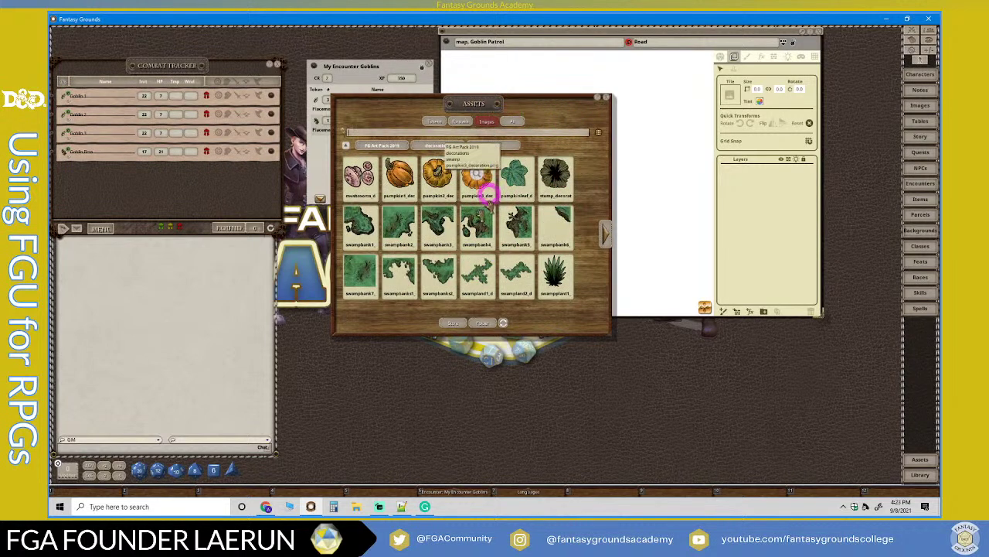
pyautogui.moveTo(482, 100); pyautogui.dragTo(587, 68)
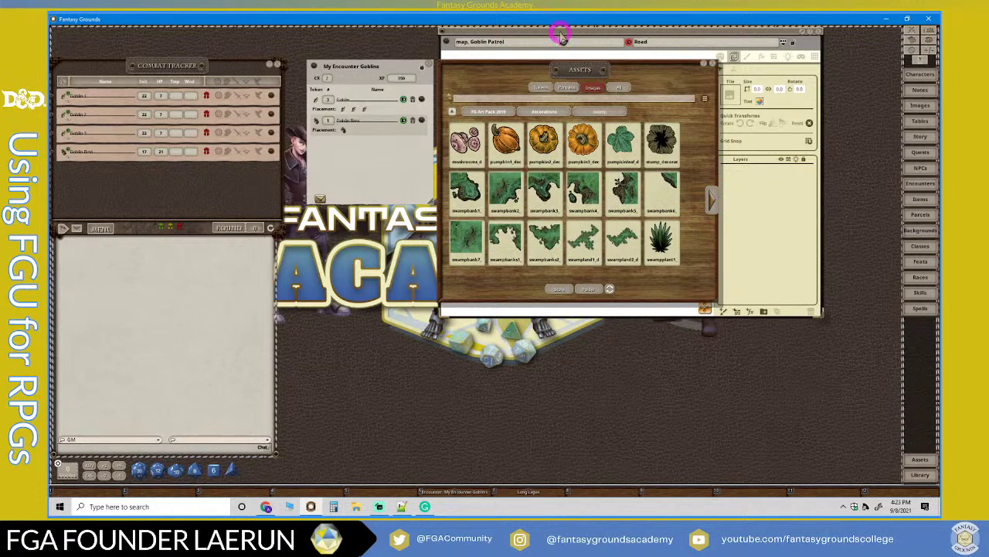
pyautogui.moveTo(608, 32); pyautogui.dragTo(692, 181)
pyautogui.moveTo(594, 64); pyautogui.dragTo(411, 130)
pyautogui.moveTo(611, 184); pyautogui.dragTo(614, 73)
pyautogui.moveTo(398, 142); pyautogui.dragTo(331, 99)
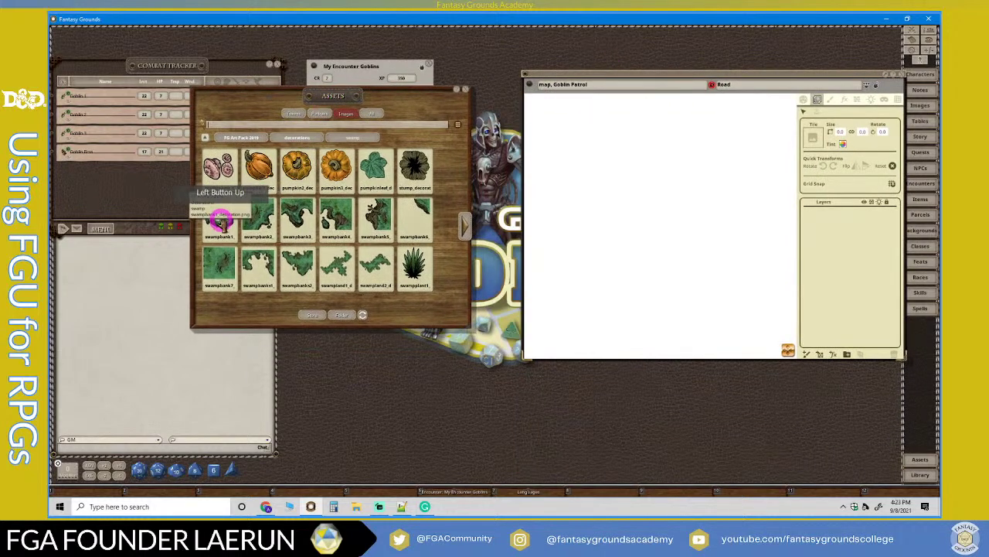
# Enlarge the Assets window to show more rows of swamp images, then check its second page and return to the first.
pyautogui.click(817, 101)
pyautogui.click(816, 136)
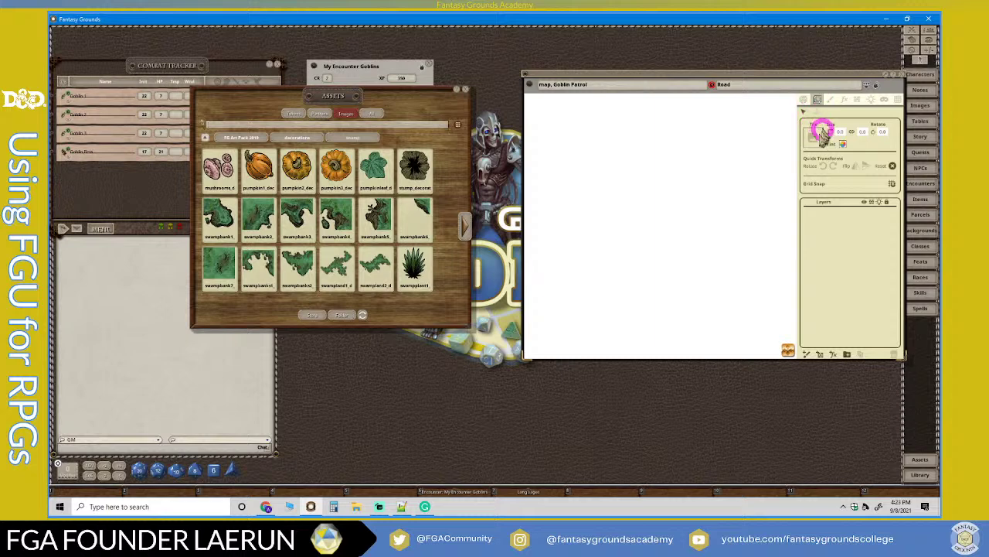
pyautogui.moveTo(823, 135); pyautogui.dragTo(464, 255)
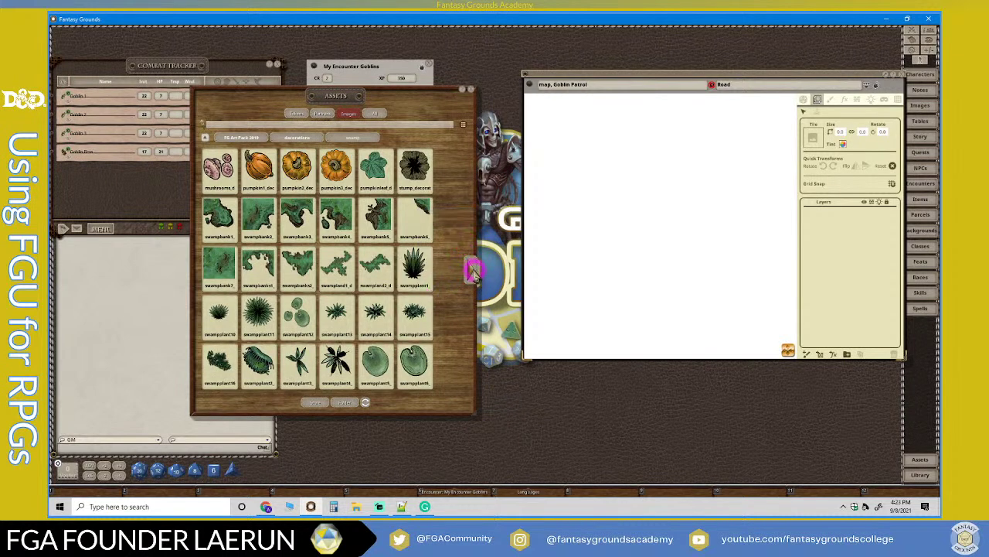
pyautogui.click(469, 269)
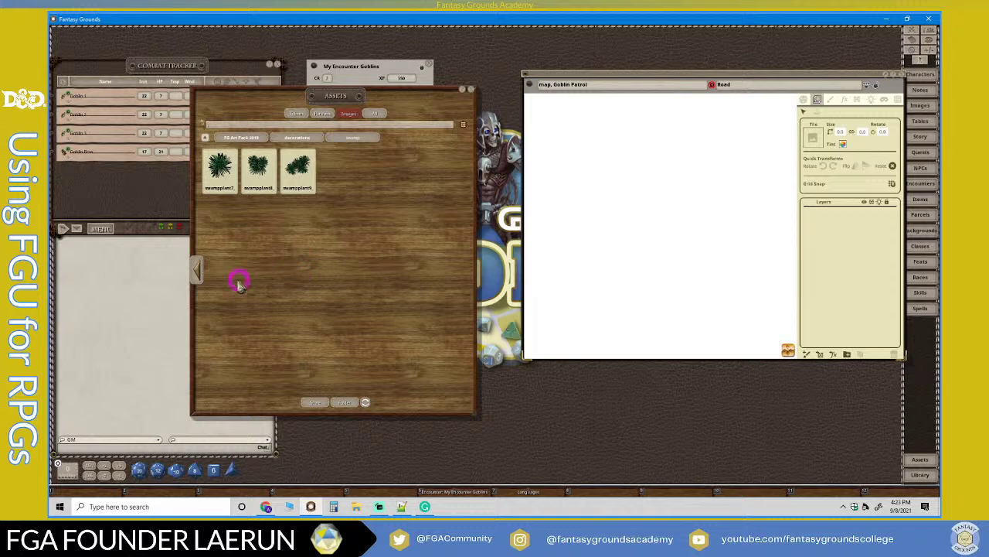
pyautogui.click(198, 271)
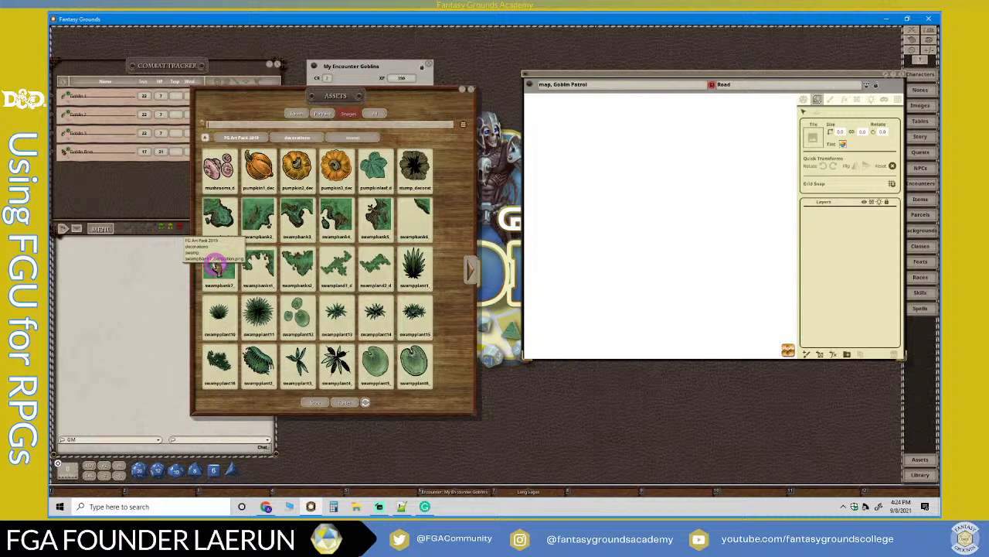
# Load swampbank7 as the active tile, and turn on the grid for the Goblin Patrol map.
pyautogui.moveTo(217, 266); pyautogui.dragTo(813, 137)
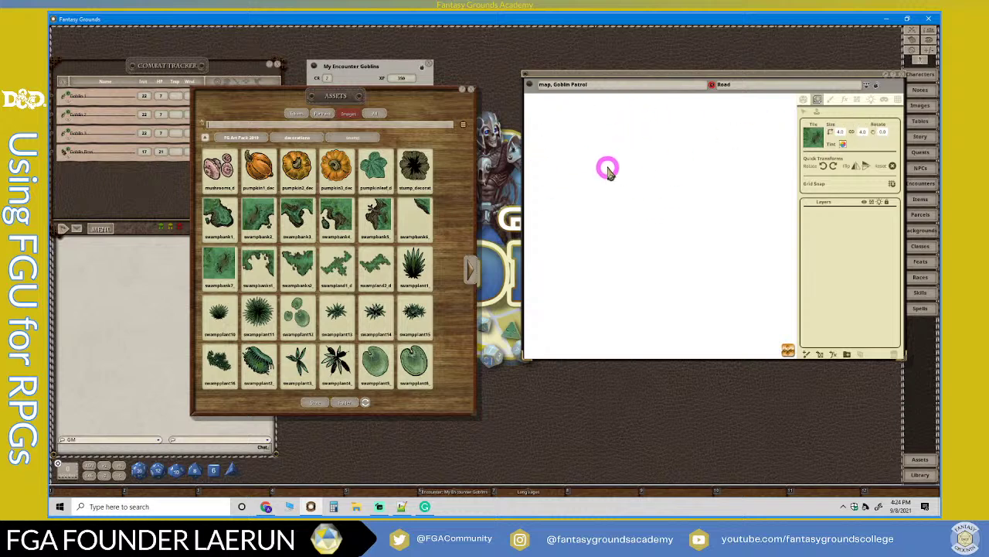
pyautogui.click(897, 98)
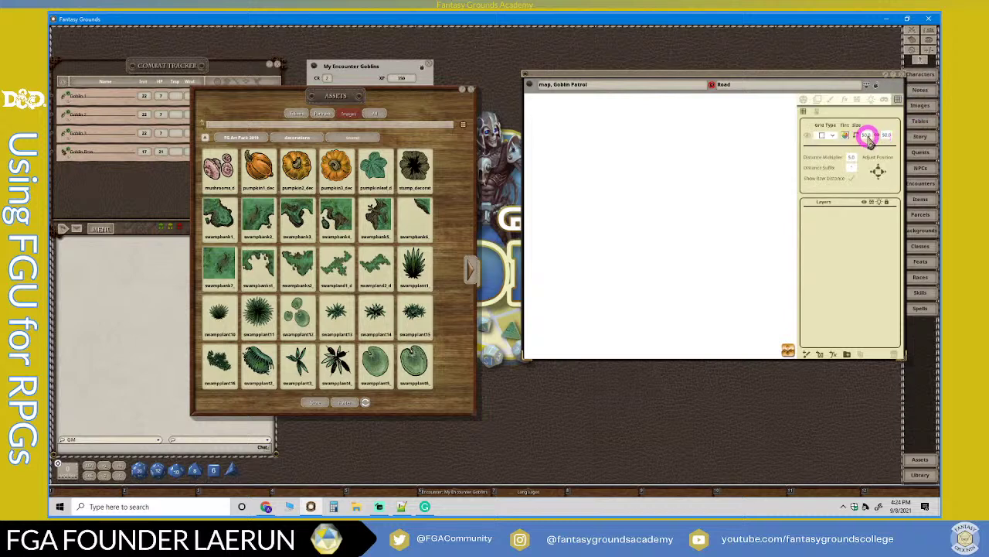
pyautogui.click(867, 136)
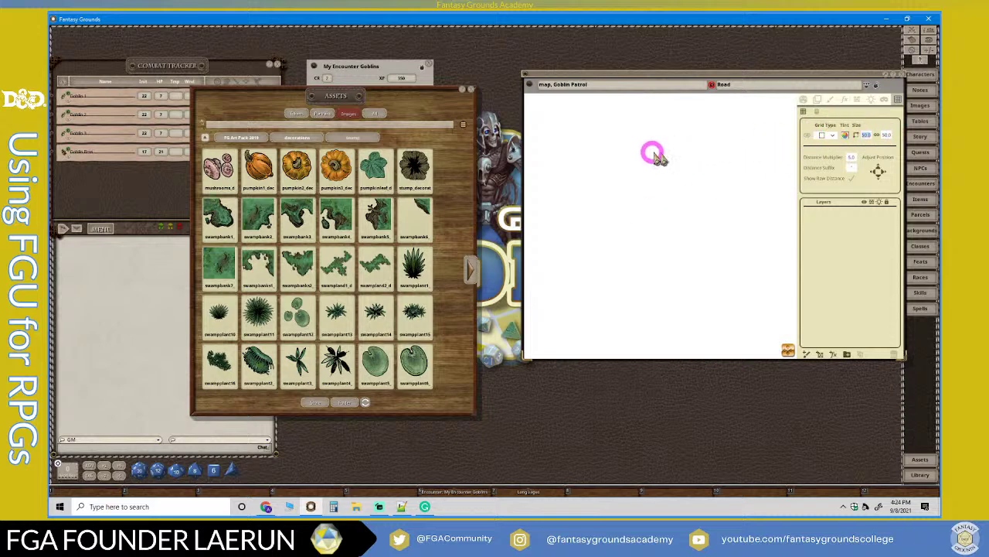
pyautogui.click(810, 136)
pyautogui.click(673, 214)
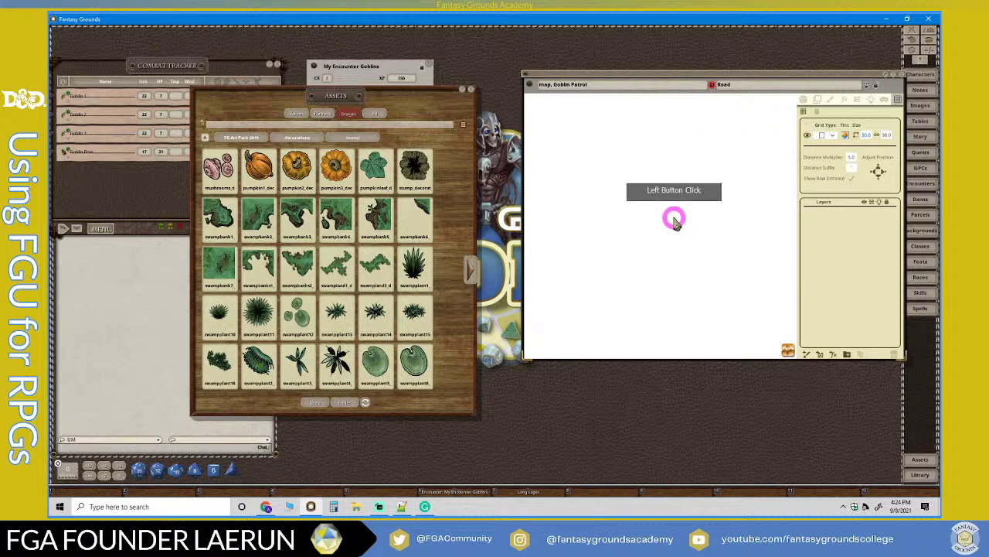
pyautogui.click(711, 190)
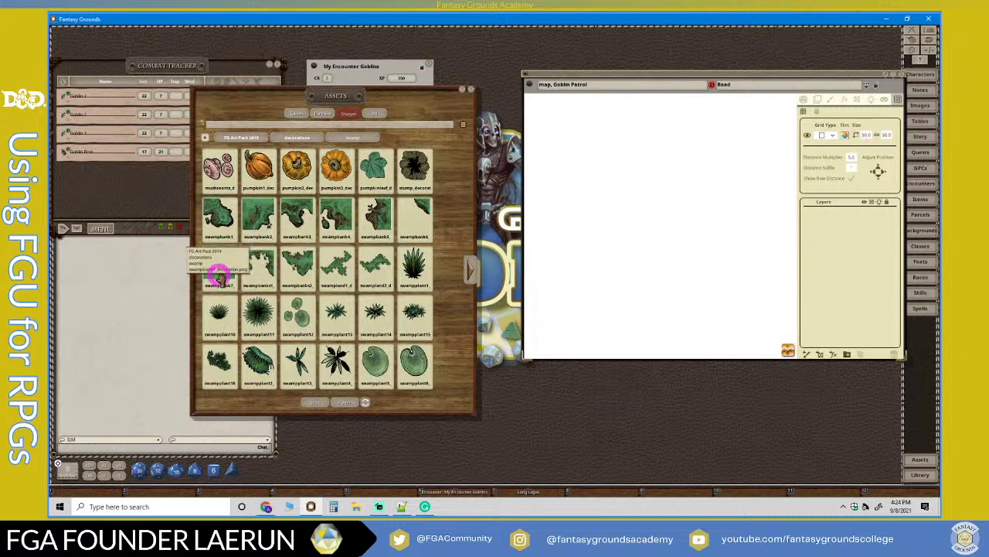
# Return to the tile tools, load the swampbank7 image as the tile, and place it near the middle of the map.
pyautogui.click(817, 100)
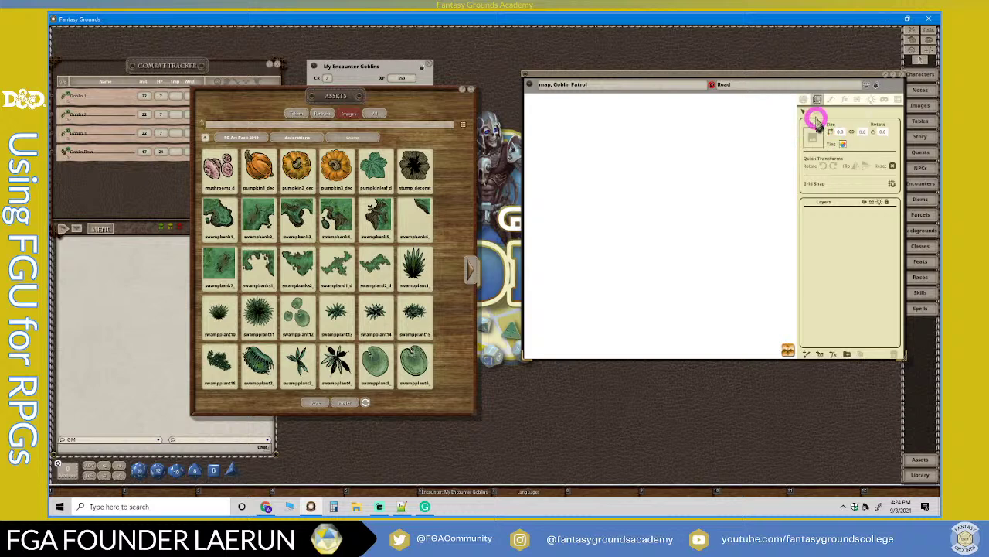
pyautogui.moveTo(220, 274); pyautogui.dragTo(816, 139)
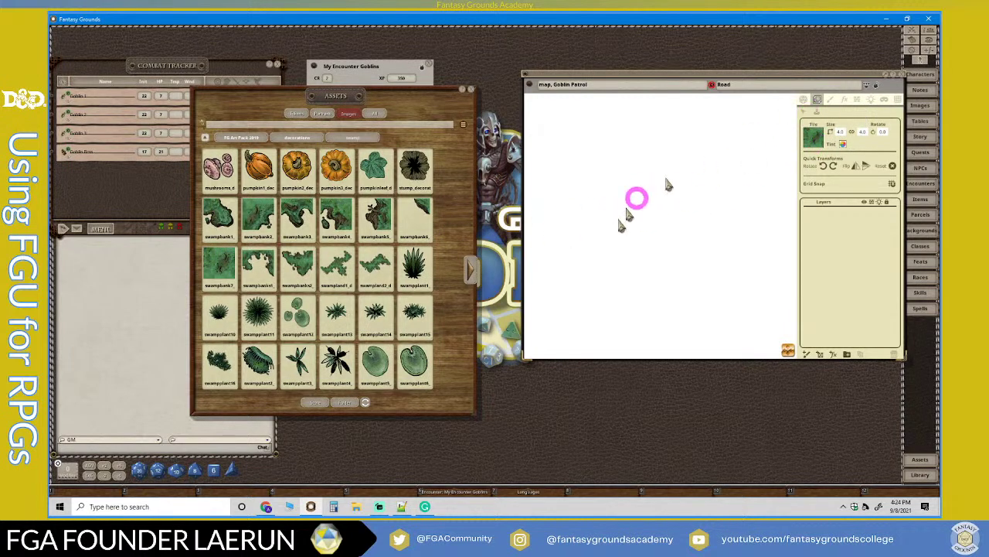
pyautogui.click(655, 215)
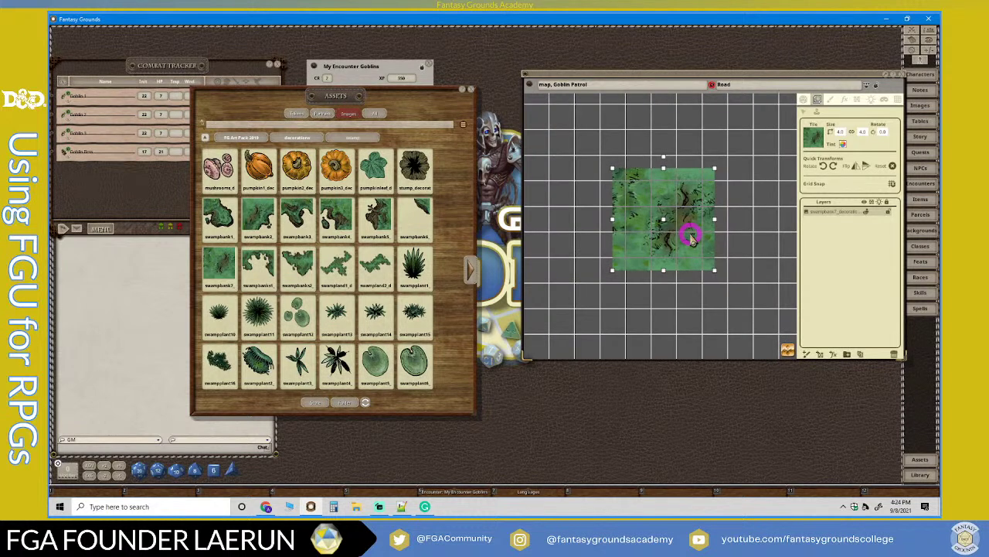
# Switch to layer selection and move the swampbank7 tile so that its edges line up with the grid squares.
pyautogui.scroll(1, 692, 235)
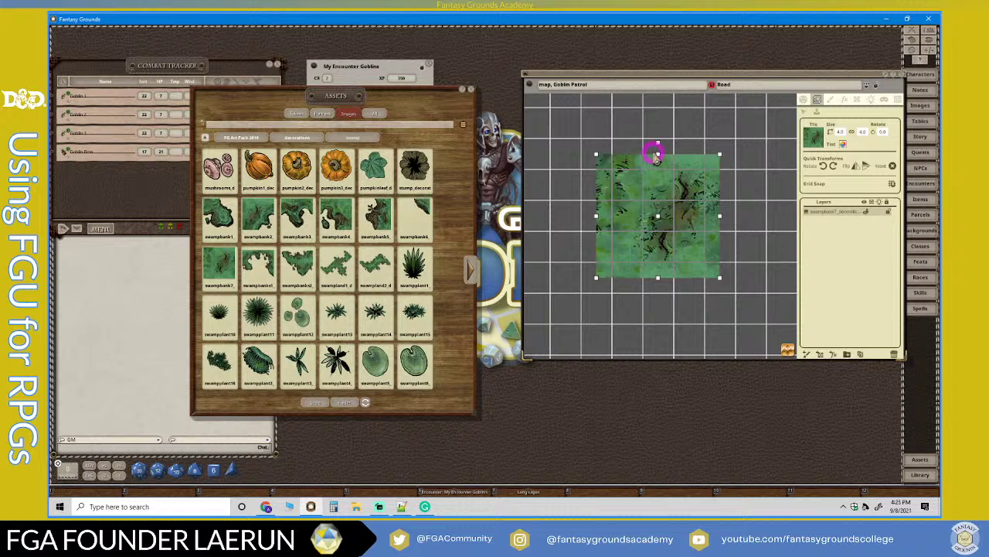
pyautogui.moveTo(678, 244); pyautogui.dragTo(620, 185)
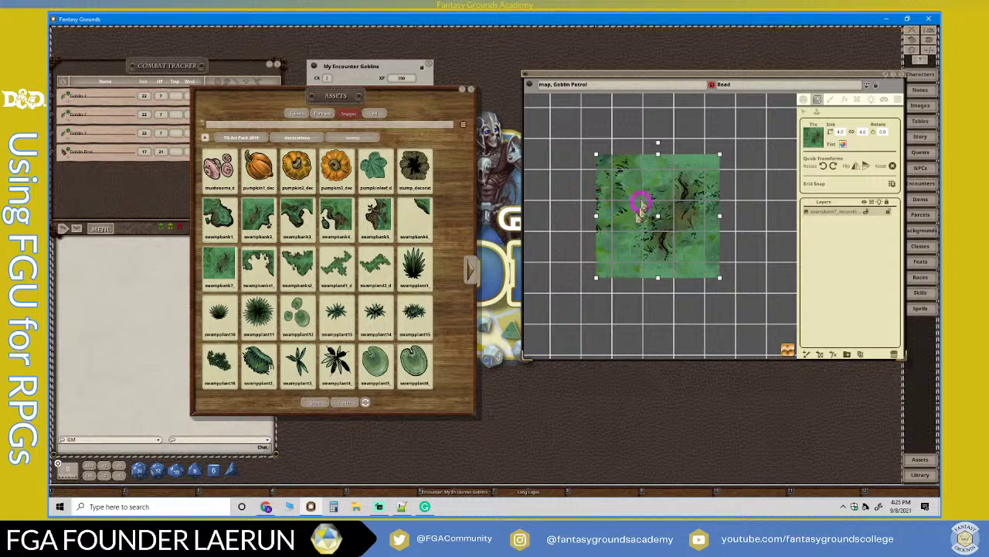
pyautogui.scroll(-1, 657, 201)
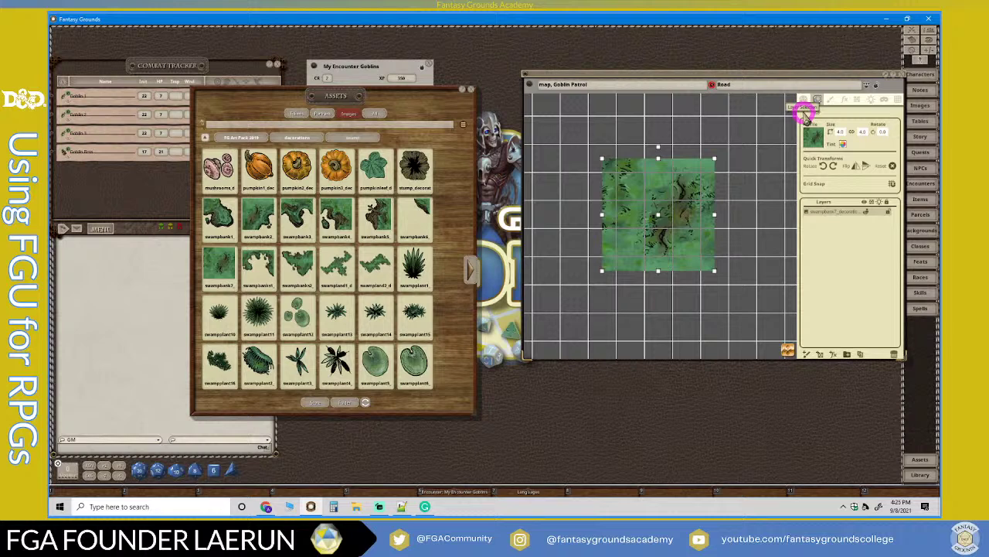
pyautogui.click(805, 109)
pyautogui.moveTo(669, 219); pyautogui.dragTo(655, 202)
pyautogui.scroll(1, 589, 180)
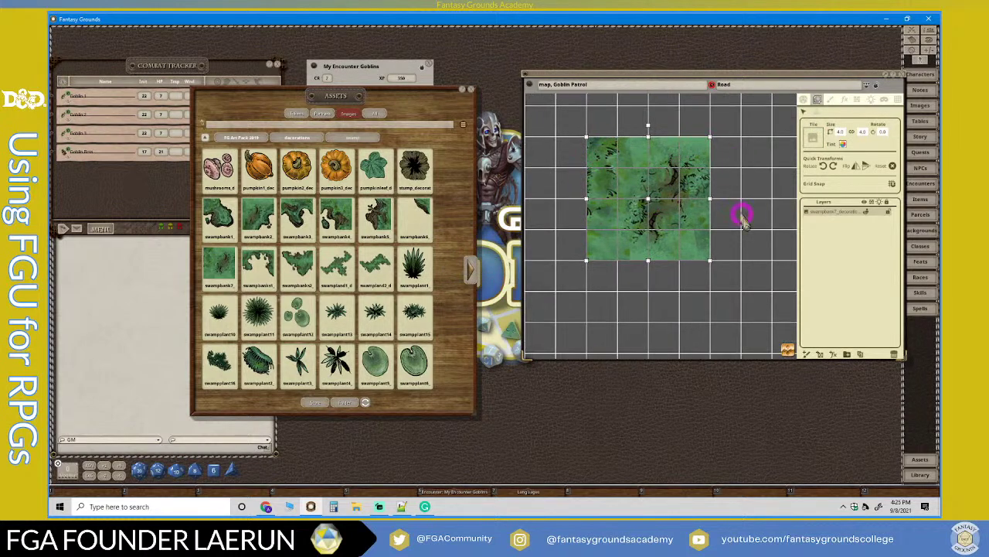
pyautogui.scroll(-2, 711, 259)
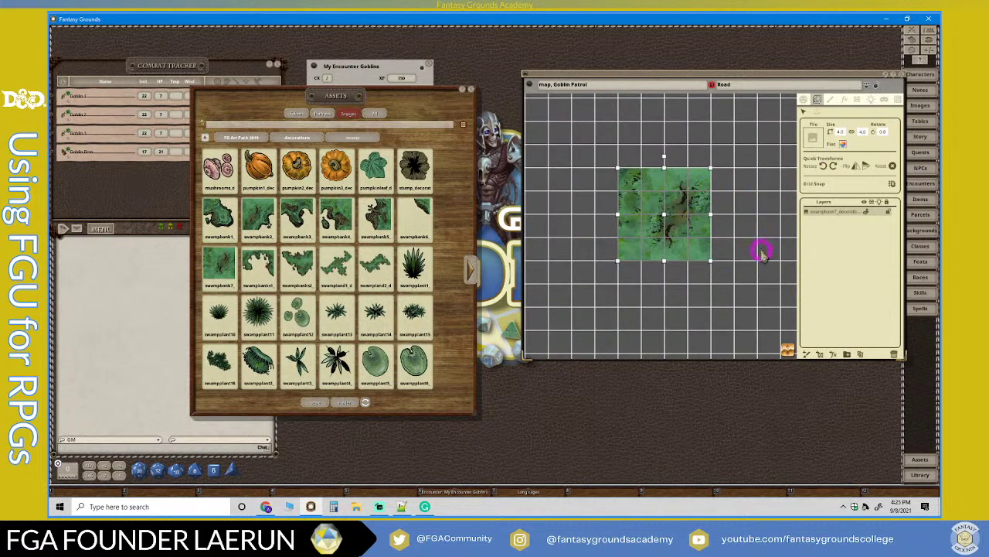
pyautogui.scroll(-1, 762, 253)
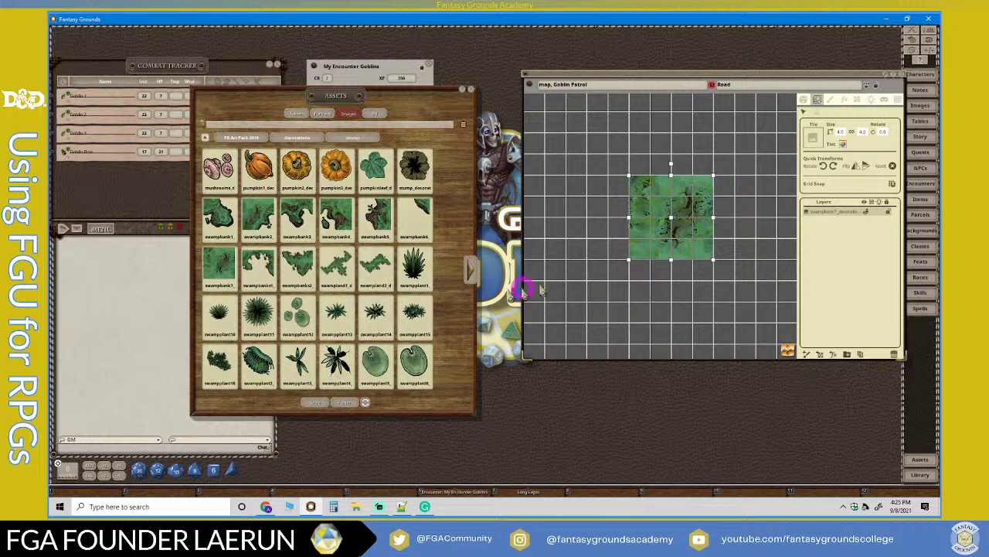
pyautogui.scroll(-3, 584, 264)
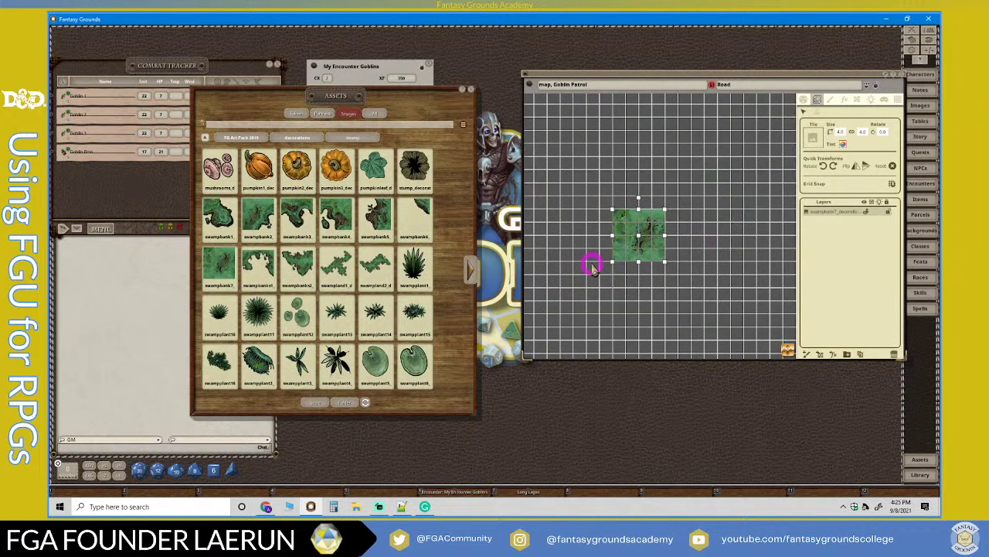
pyautogui.scroll(1, 590, 265)
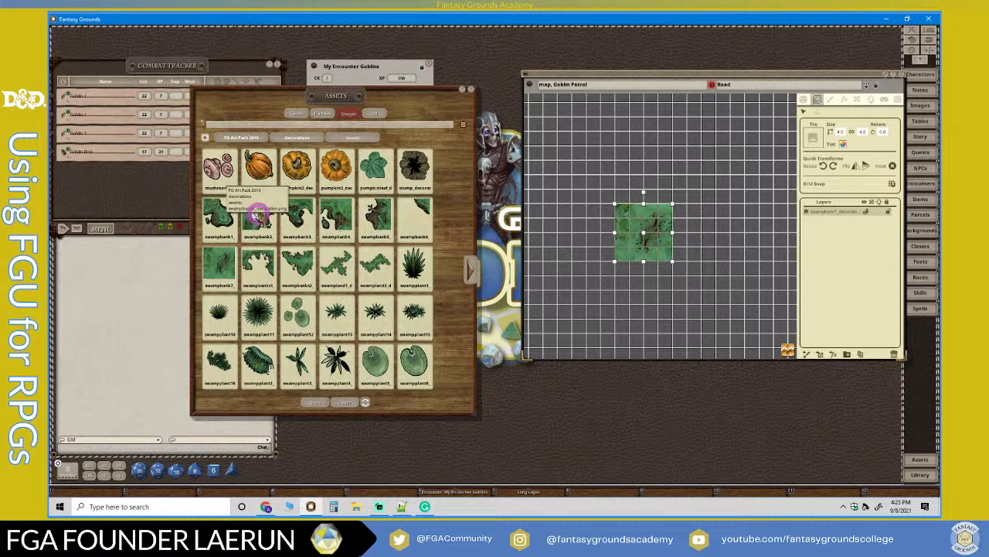
# Load the swampbank2 image as the tile and place it directly below the swampbank7 tile.
pyautogui.moveTo(256, 213); pyautogui.dragTo(814, 141)
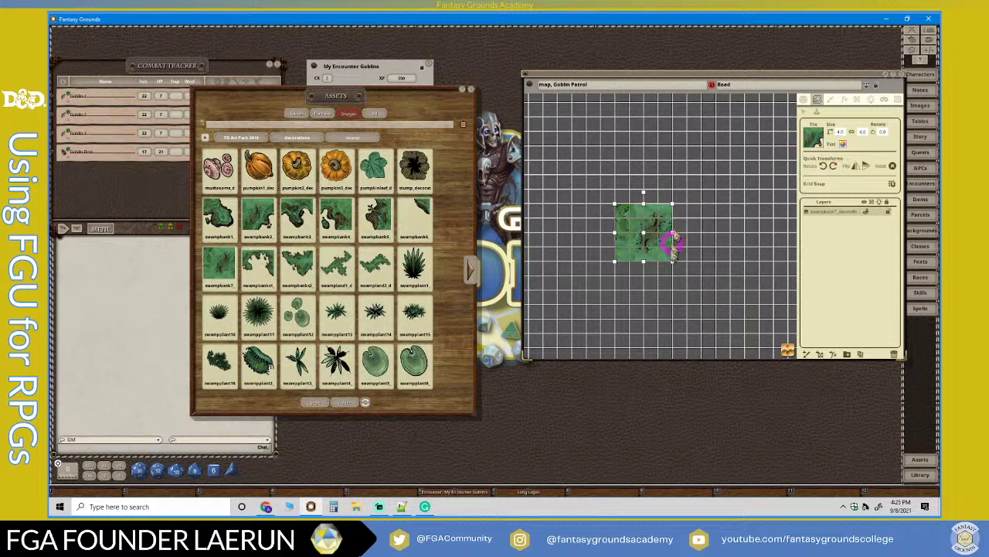
pyautogui.click(646, 291)
pyautogui.scroll(3, 719, 314)
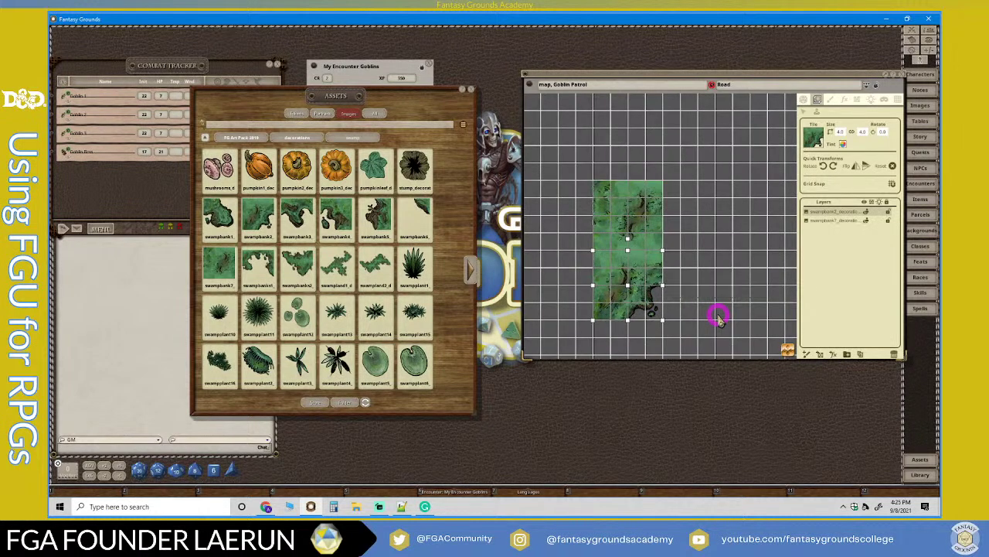
pyautogui.scroll(-5, 586, 302)
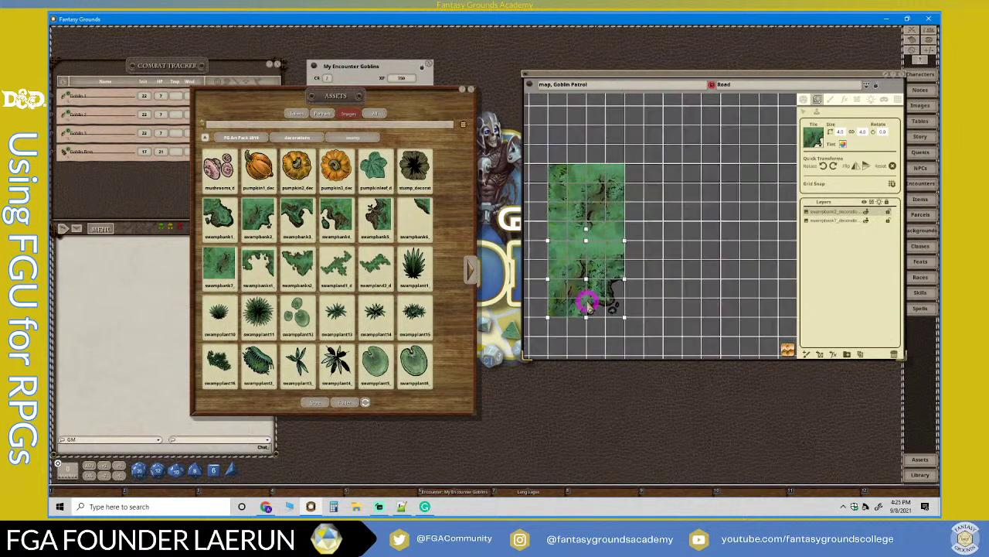
pyautogui.scroll(5, 585, 291)
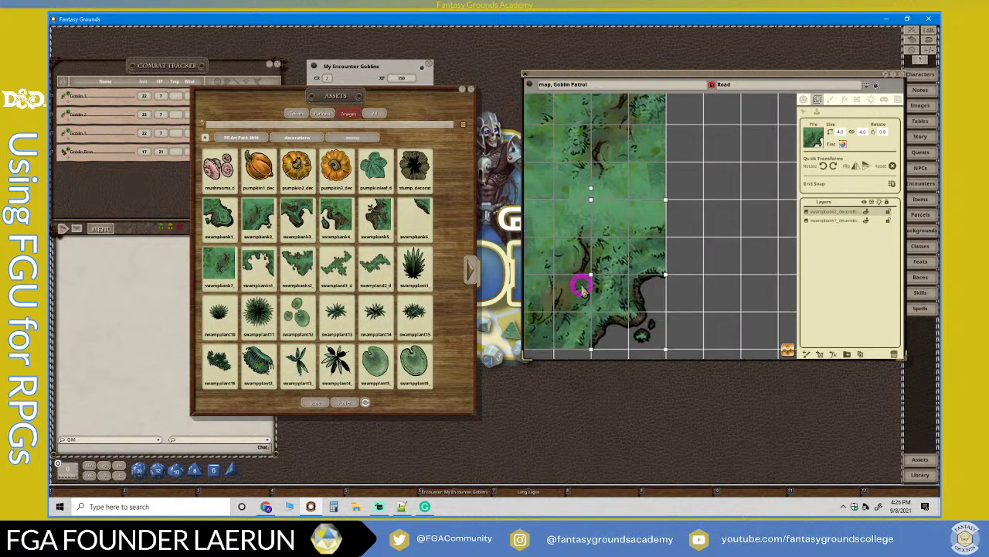
pyautogui.scroll(-2, 582, 287)
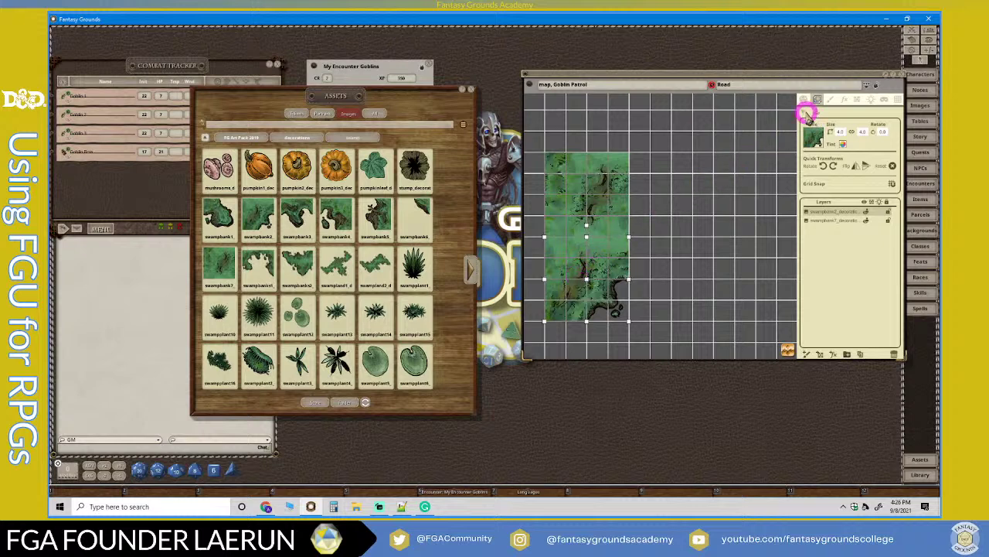
# Switch to layer selection and rotate the swampbank2 tile 90 degrees clockwise.
pyautogui.click(807, 109)
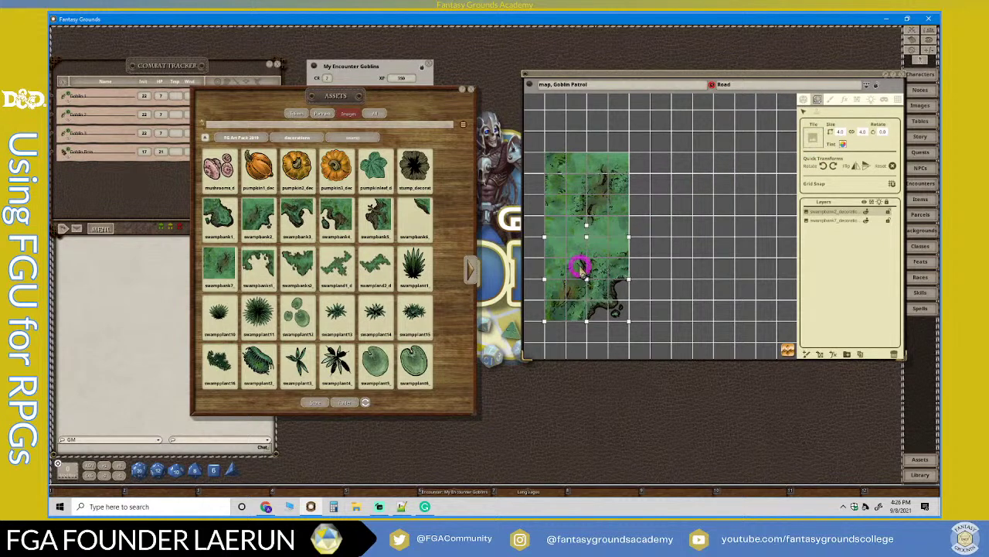
pyautogui.click(836, 169)
pyautogui.click(836, 169)
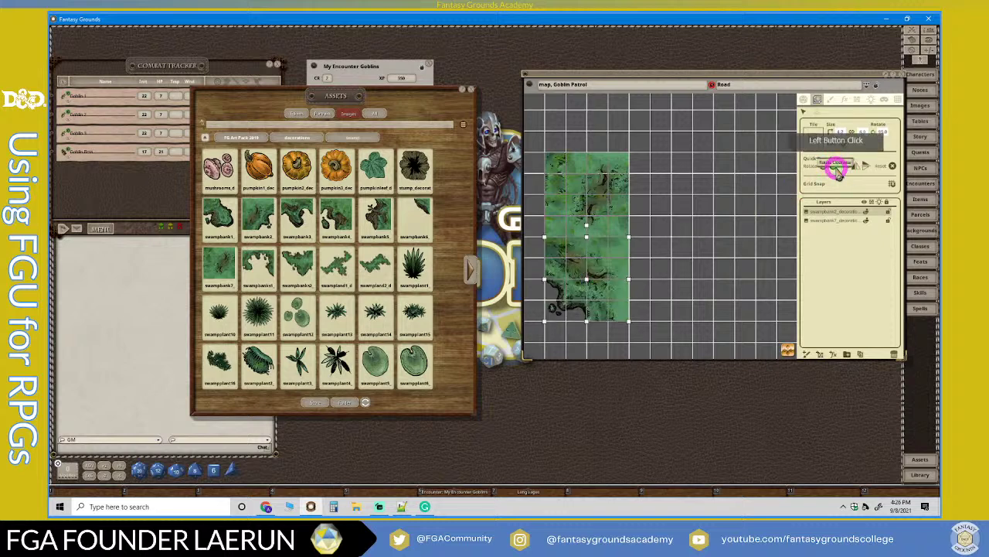
pyautogui.scroll(3, 621, 303)
pyautogui.scroll(-7, 621, 302)
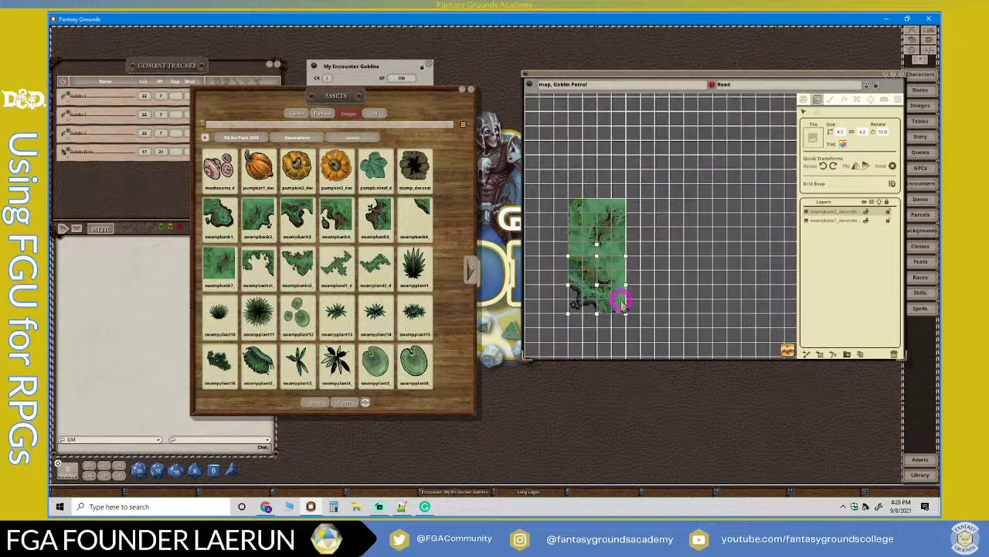
pyautogui.scroll(1, 622, 303)
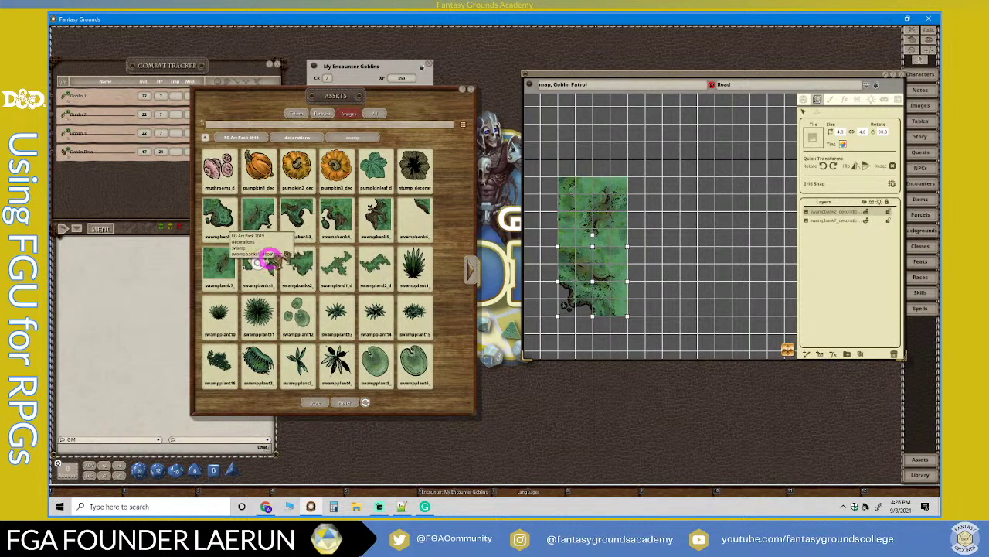
# Load the swampbanks1 image as the tile, rotate it to 270 degrees, and place it to the right of the existing tiles.
pyautogui.moveTo(260, 265); pyautogui.dragTo(812, 138)
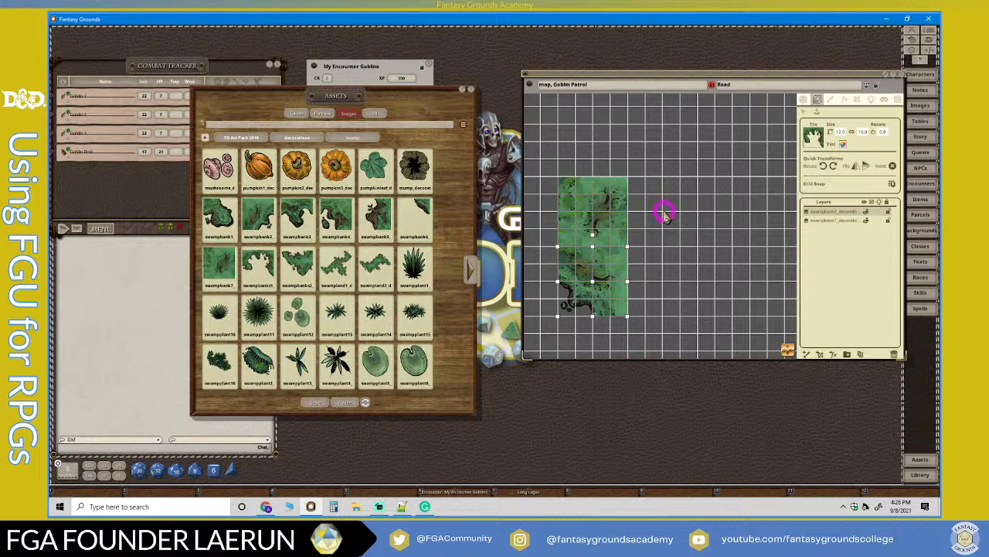
pyautogui.click(825, 170)
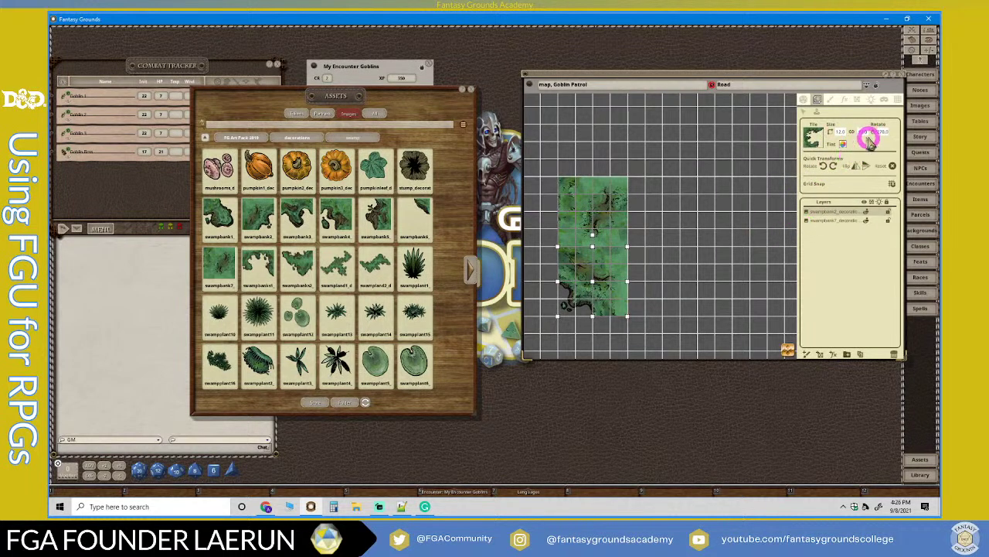
pyautogui.click(751, 215)
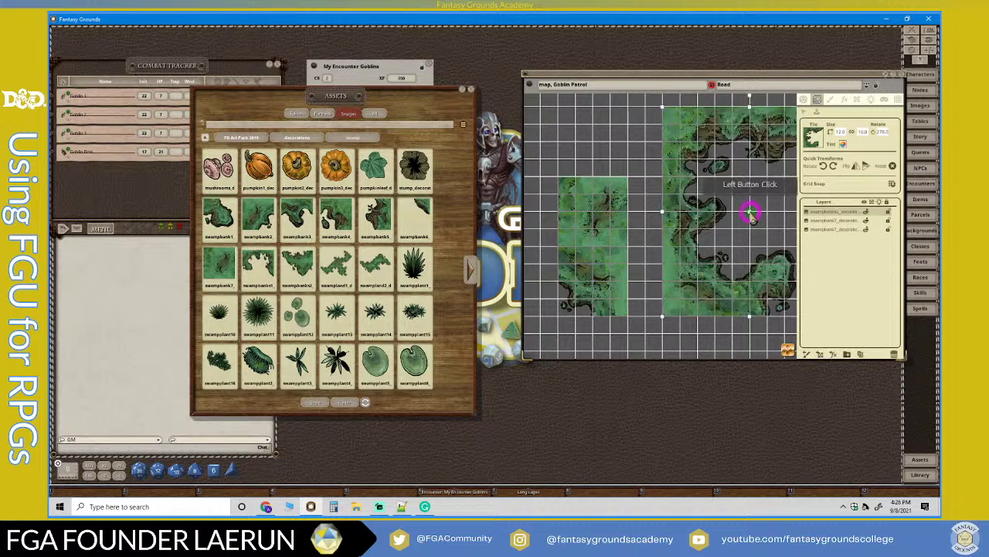
# Switch to layer selection and move the newest large swamp bank tile flush against the swampbank7 and swampbank2 tiles.
pyautogui.scroll(-3, 773, 265)
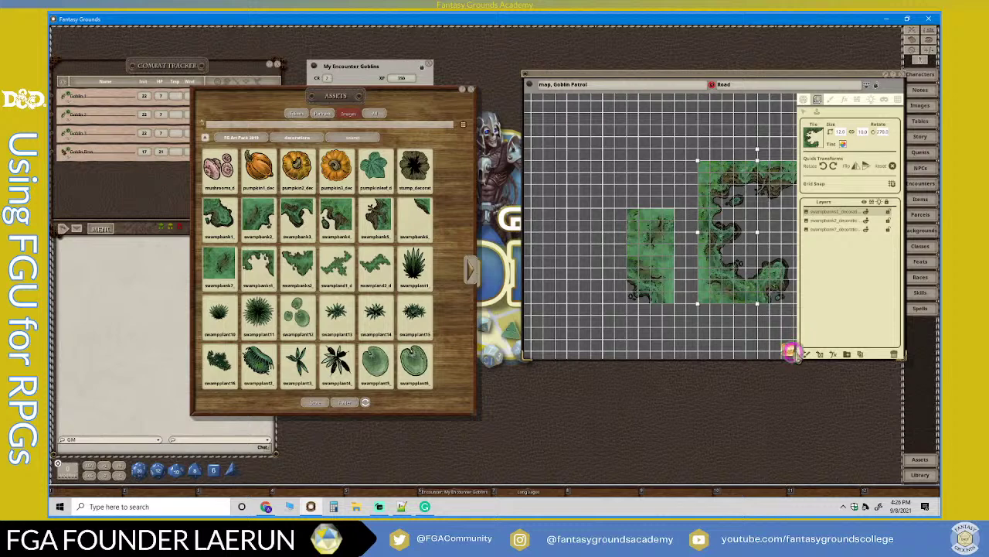
pyautogui.moveTo(789, 350); pyautogui.dragTo(824, 349)
pyautogui.scroll(2, 624, 303)
pyautogui.scroll(-2, 626, 304)
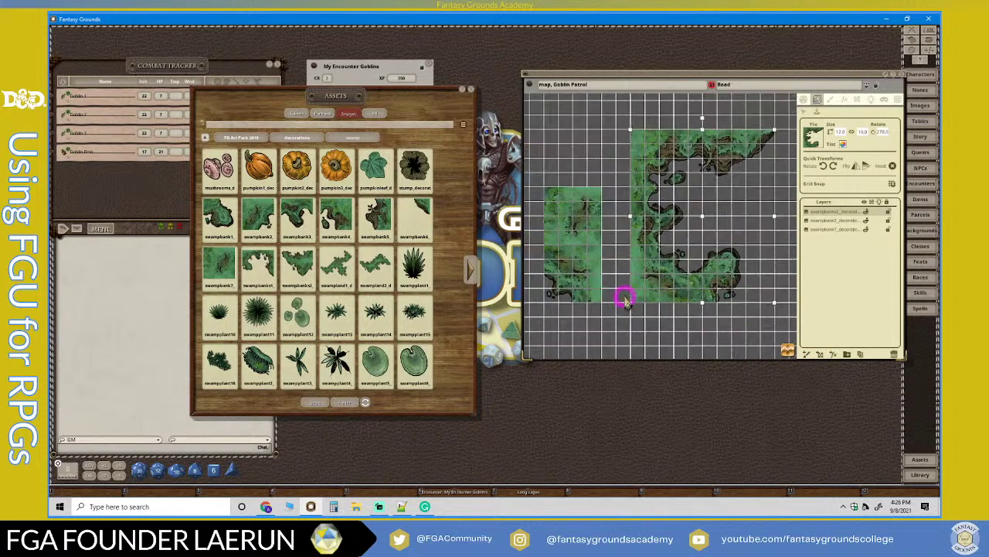
pyautogui.click(804, 115)
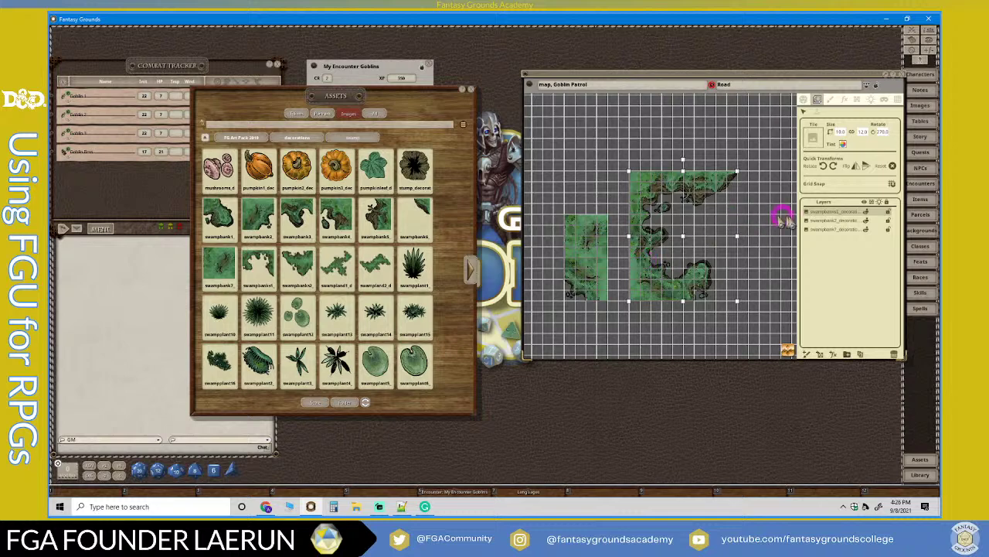
pyautogui.moveTo(651, 265); pyautogui.dragTo(589, 238)
pyautogui.scroll(2, 589, 238)
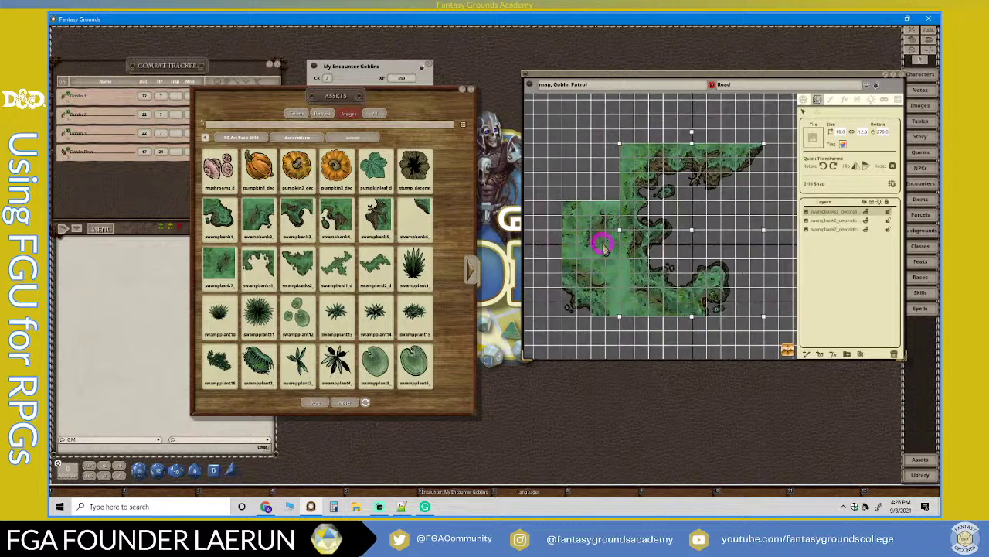
pyautogui.scroll(5, 600, 246)
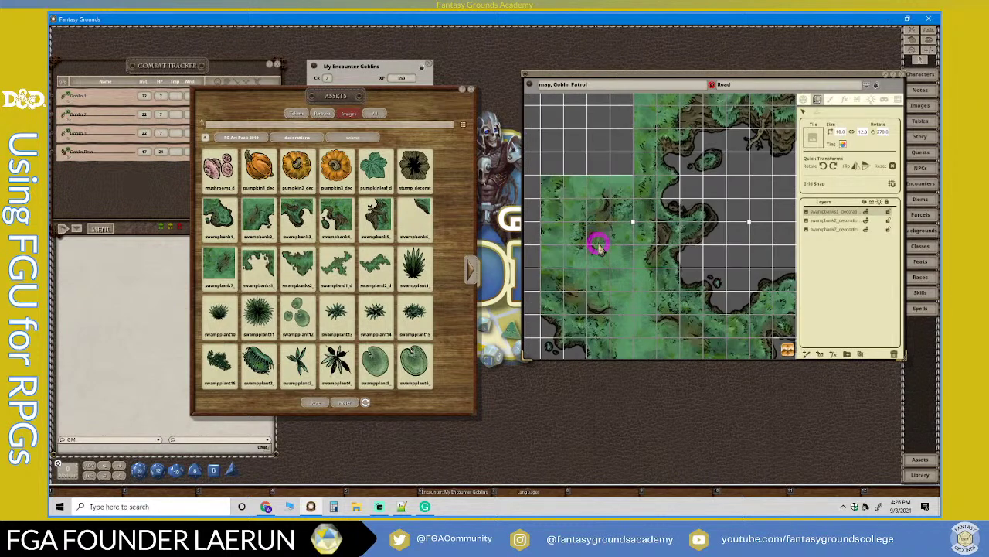
pyautogui.scroll(-6, 600, 246)
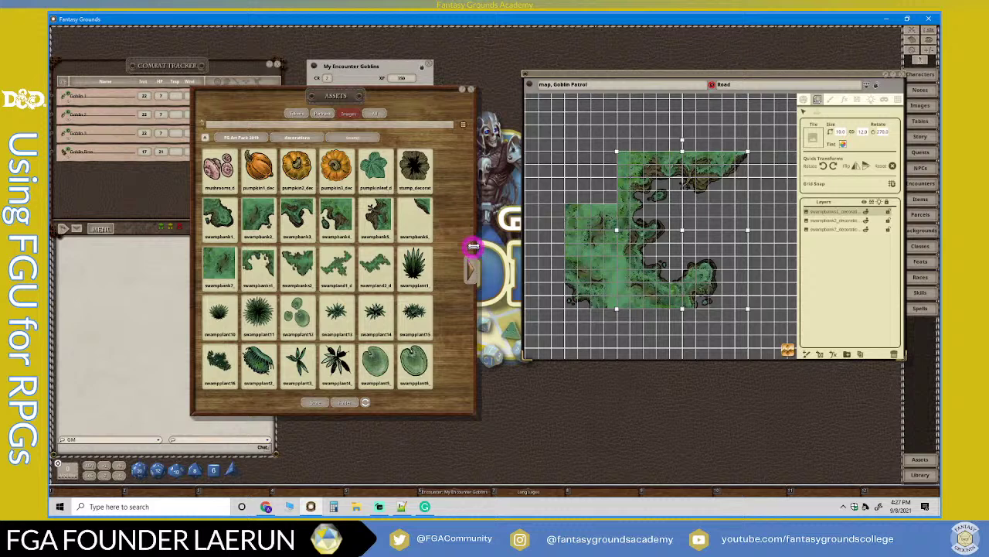
# Load the swampbank5 image as the tile and place it directly above the swampbank7 tile.
pyautogui.moveTo(377, 215); pyautogui.dragTo(813, 139)
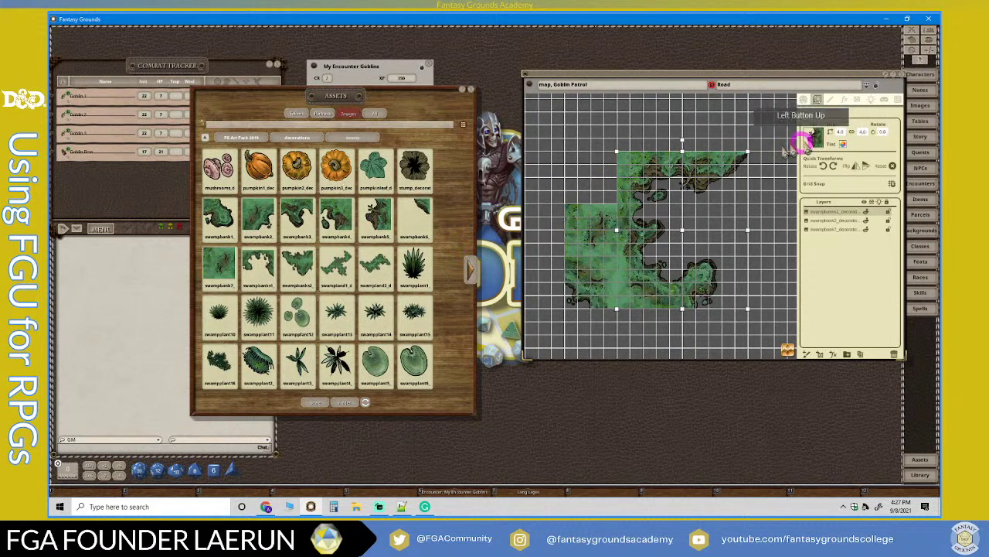
pyautogui.click(590, 178)
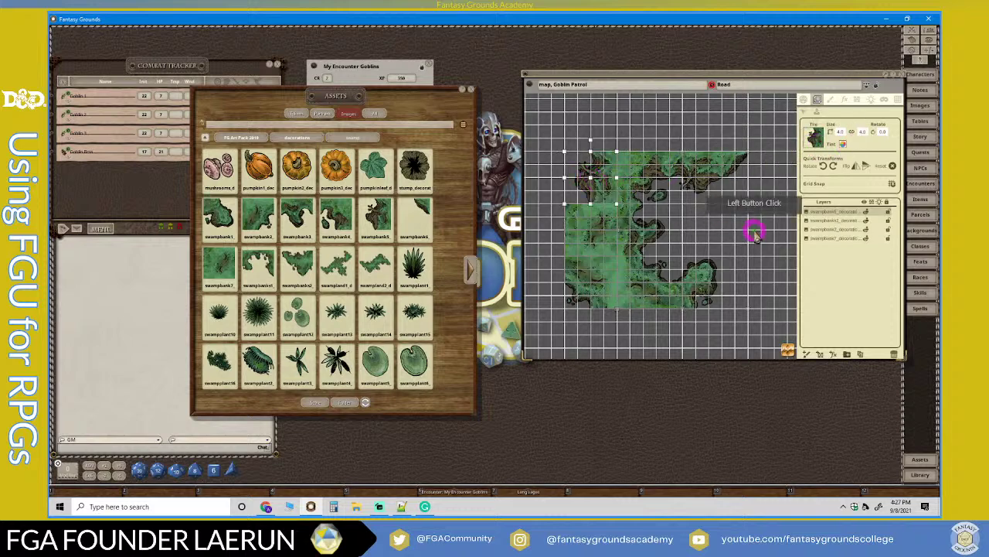
pyautogui.scroll(-2, 694, 233)
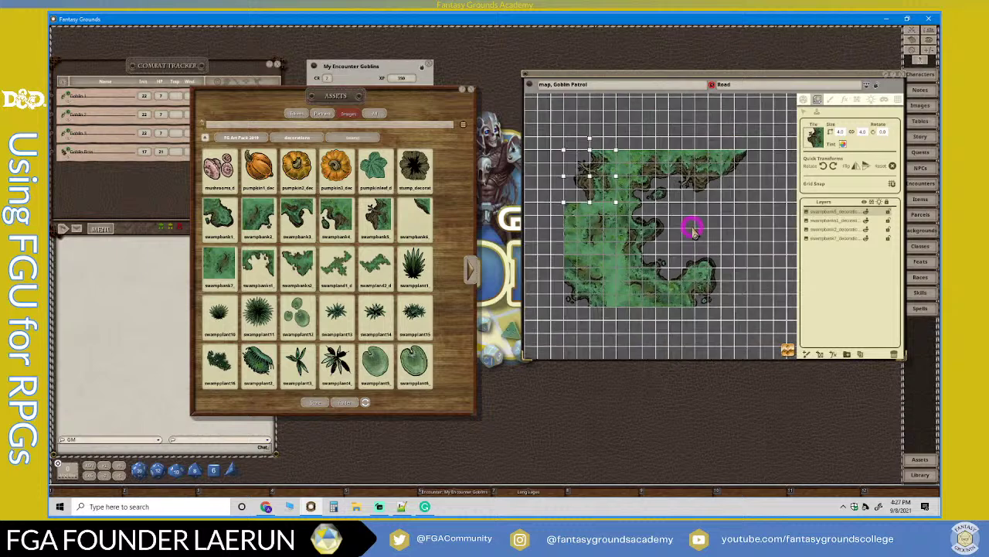
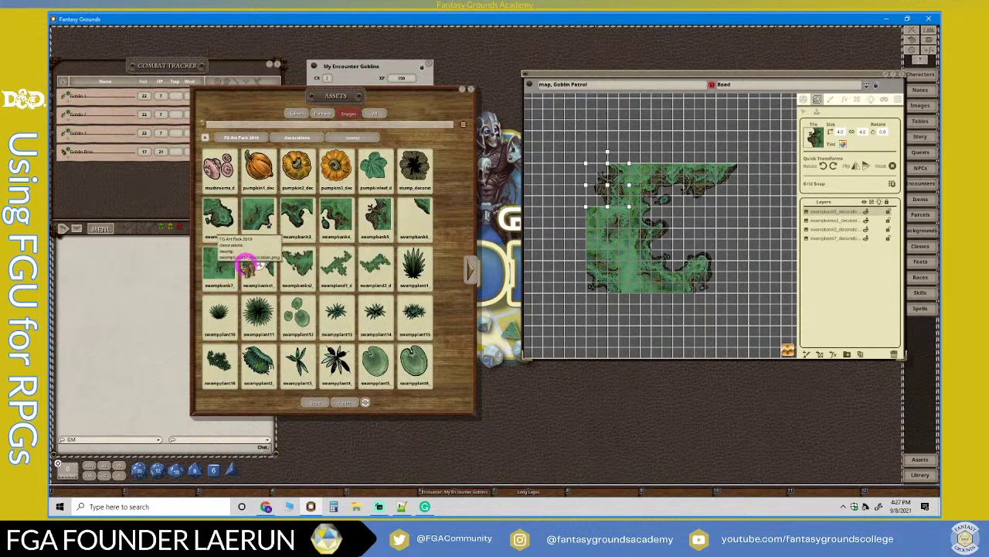
pyautogui.moveTo(619, 221); pyautogui.dragTo(620, 218)
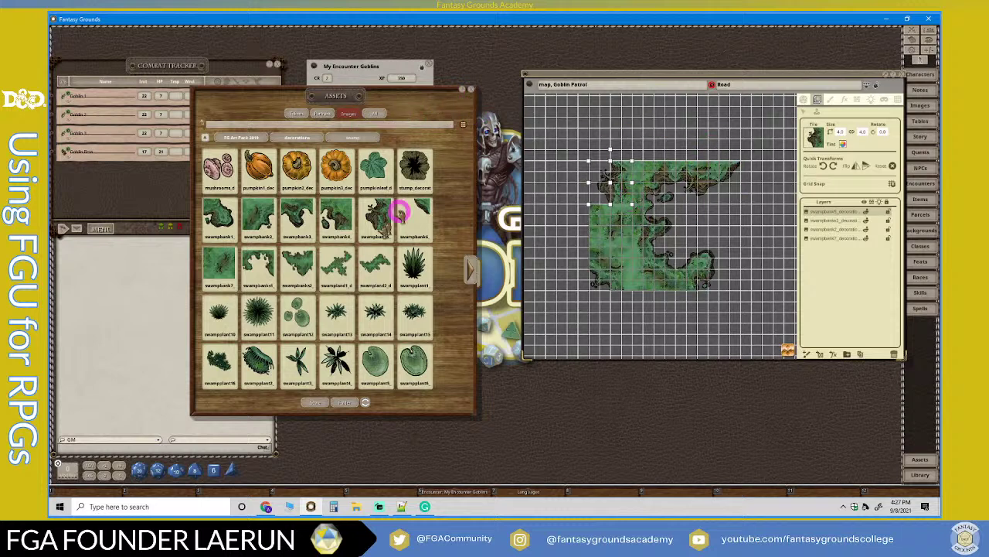
# Place a second swampbank5 tile along the outer left edge of the swampbank7 tile.
pyautogui.moveTo(336, 248); pyautogui.dragTo(605, 259)
pyautogui.scroll(5, 616, 249)
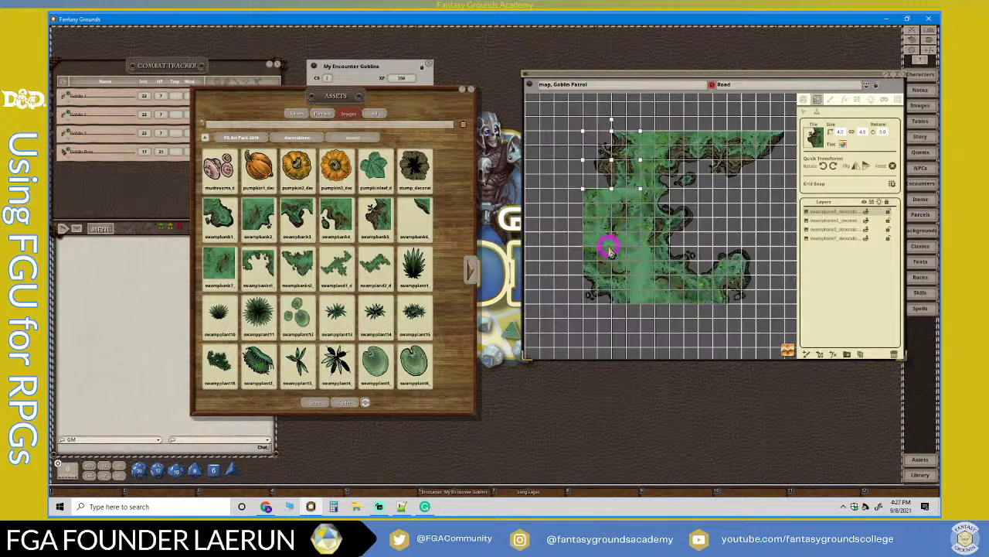
pyautogui.scroll(2, 609, 249)
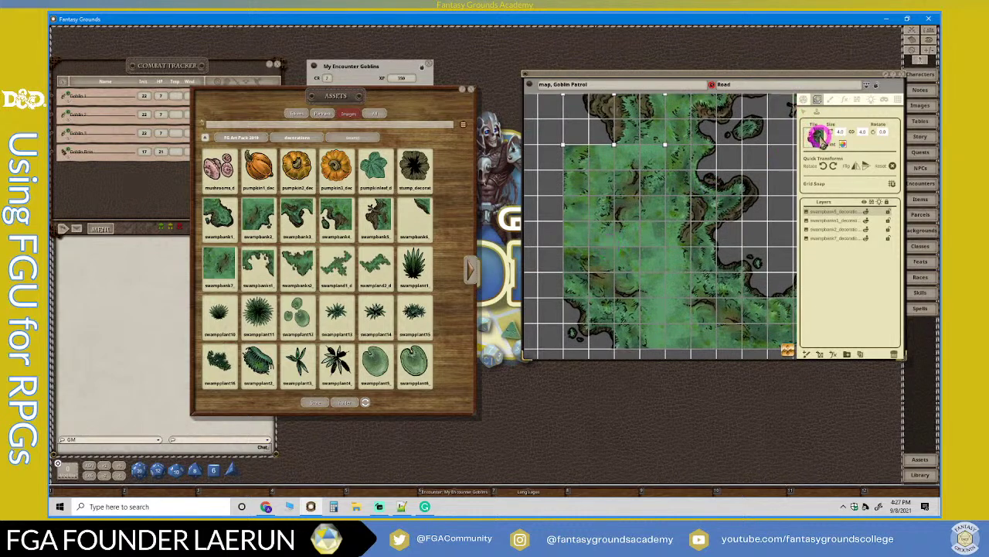
pyautogui.scroll(-2, 706, 217)
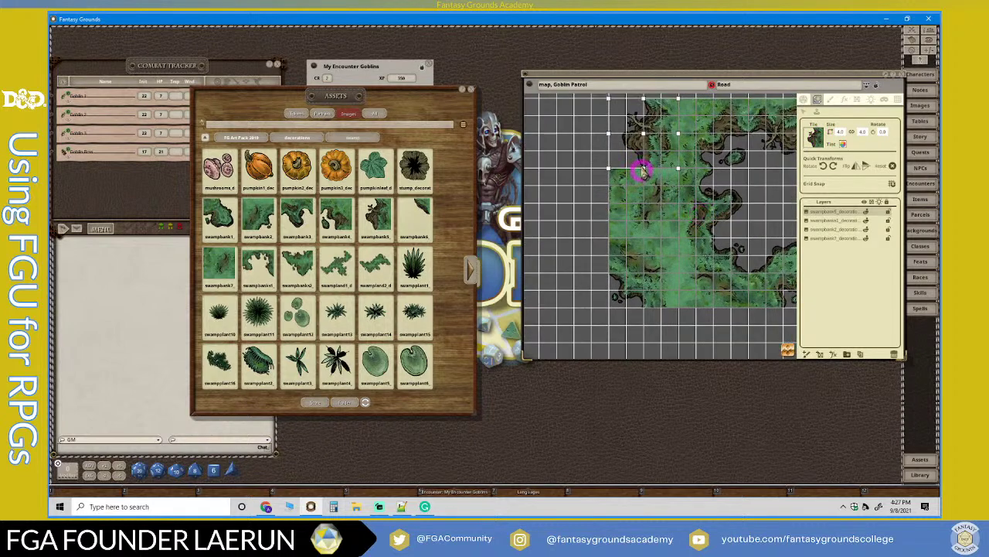
pyautogui.scroll(-1, 586, 239)
pyautogui.scroll(-1, 585, 239)
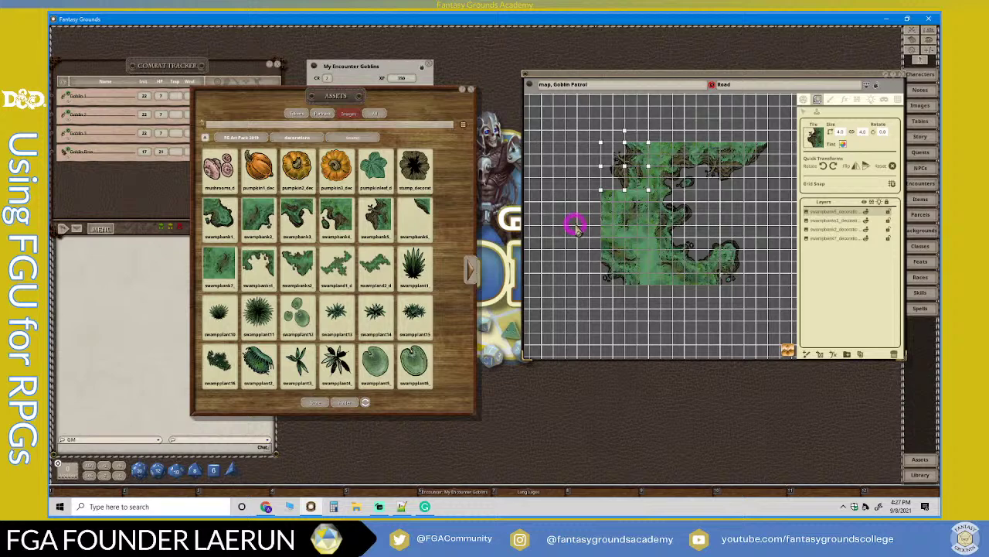
pyautogui.click(579, 224)
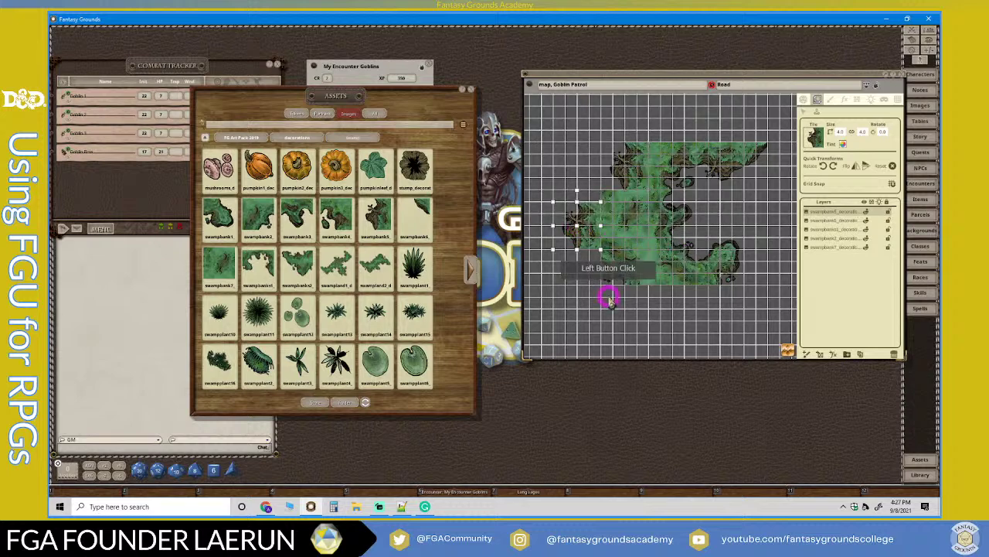
pyautogui.scroll(2, 558, 267)
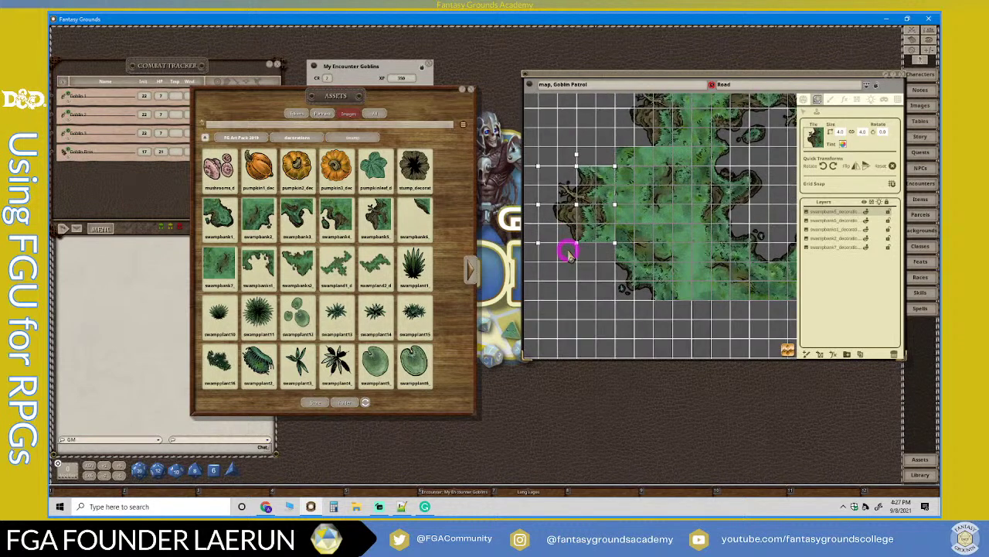
pyautogui.scroll(-2, 569, 252)
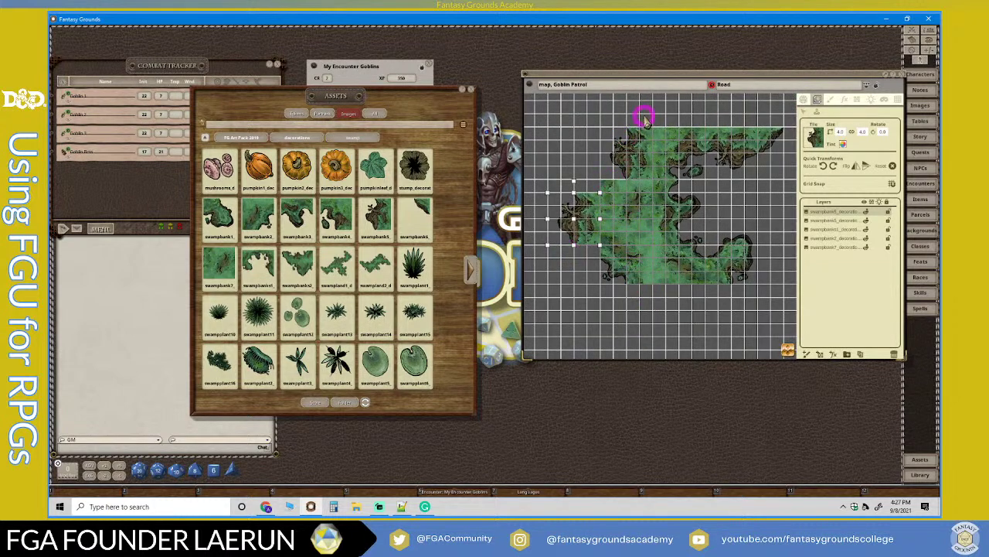
# Load the swampplant16 image as the tile and place it on the empty grid below the swamp tiles.
pyautogui.moveTo(439, 251); pyautogui.dragTo(576, 334)
pyautogui.moveTo(654, 288); pyautogui.dragTo(651, 249)
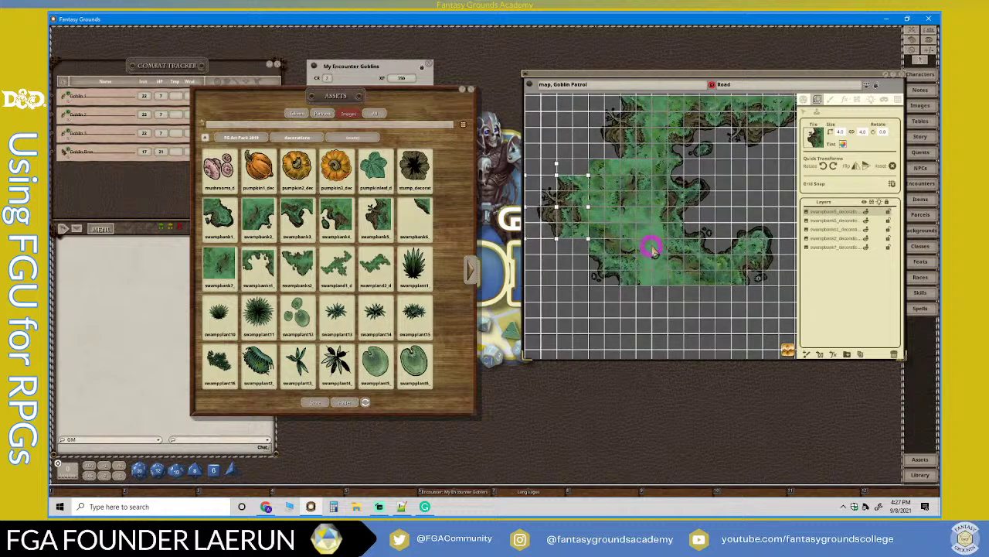
pyautogui.moveTo(676, 168); pyautogui.dragTo(640, 185)
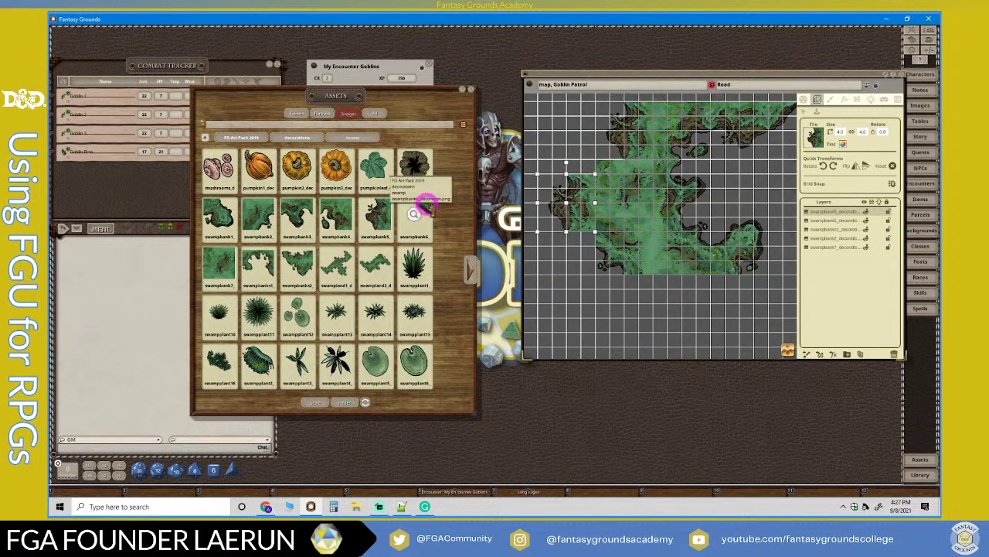
pyautogui.moveTo(305, 319); pyautogui.dragTo(713, 188)
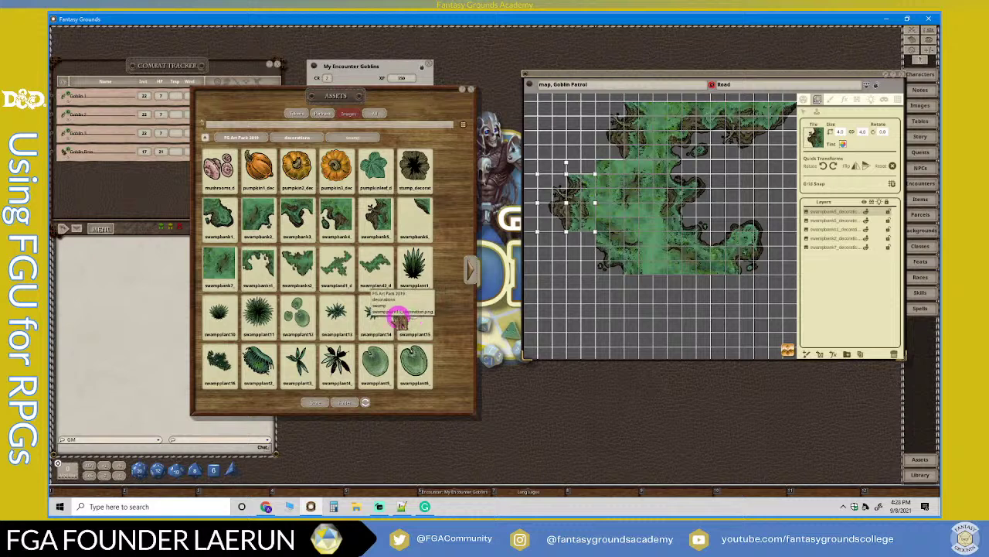
pyautogui.moveTo(218, 373); pyautogui.dragTo(865, 133)
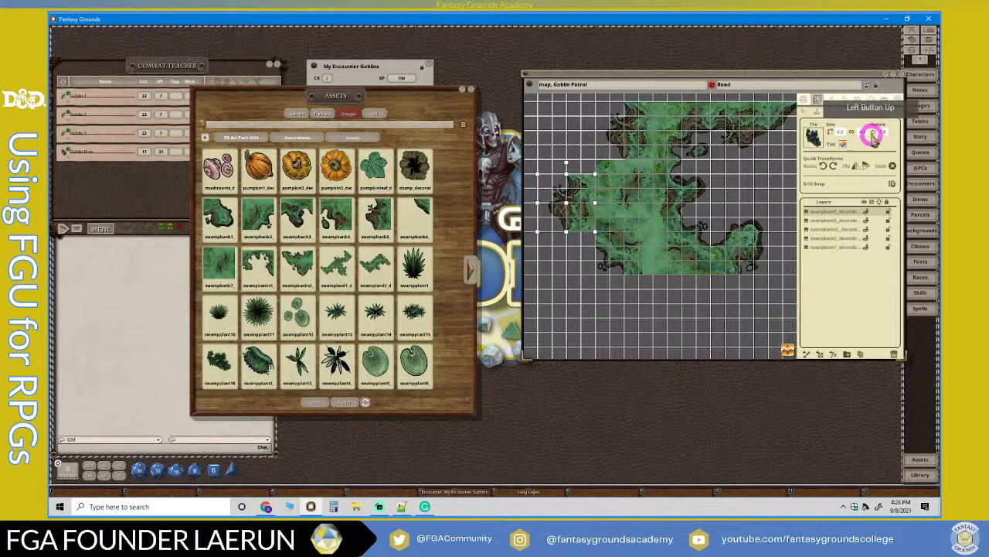
pyautogui.scroll(-4, 773, 263)
pyautogui.scroll(3, 780, 272)
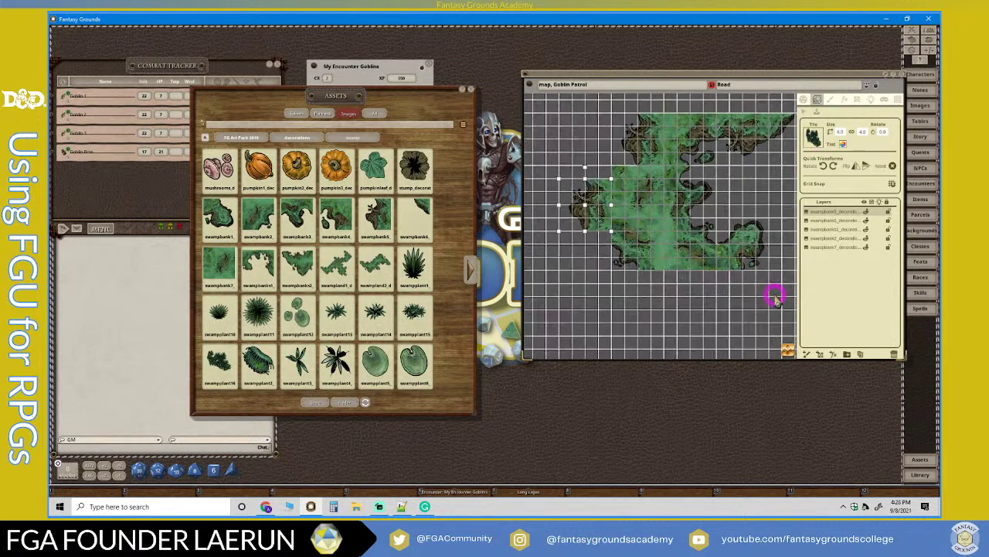
pyautogui.scroll(-1, 776, 300)
pyautogui.moveTo(787, 351); pyautogui.dragTo(605, 301)
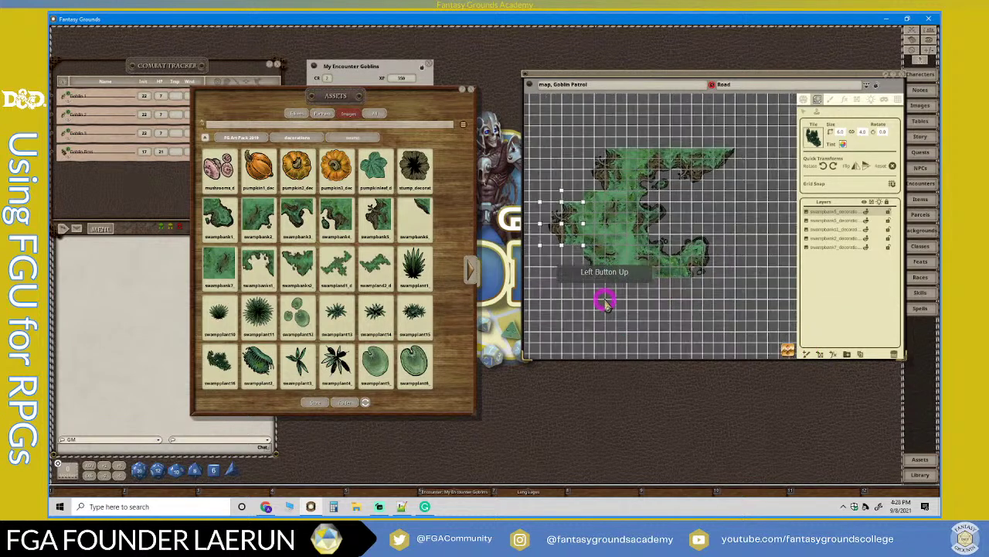
pyautogui.click(674, 325)
pyautogui.scroll(2, 730, 347)
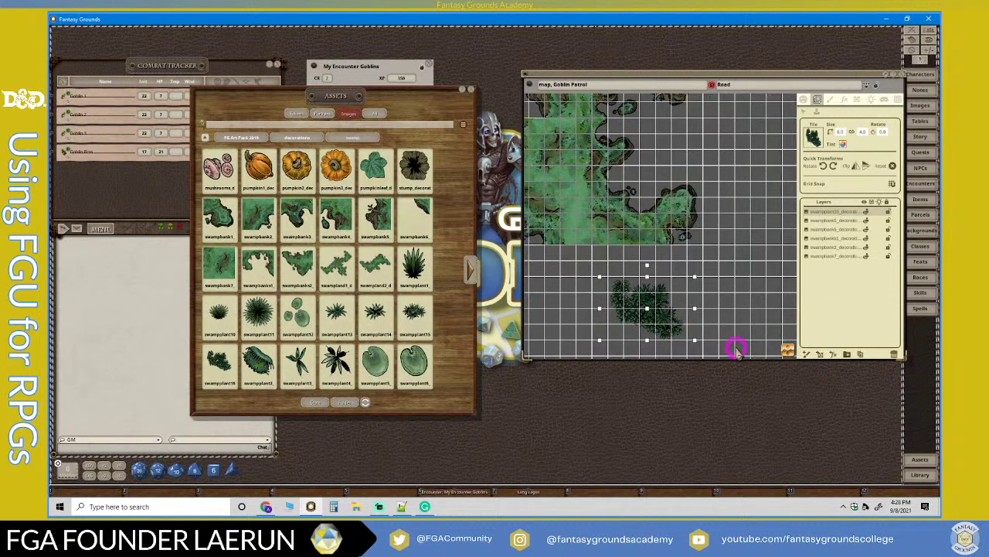
pyautogui.scroll(-3, 736, 349)
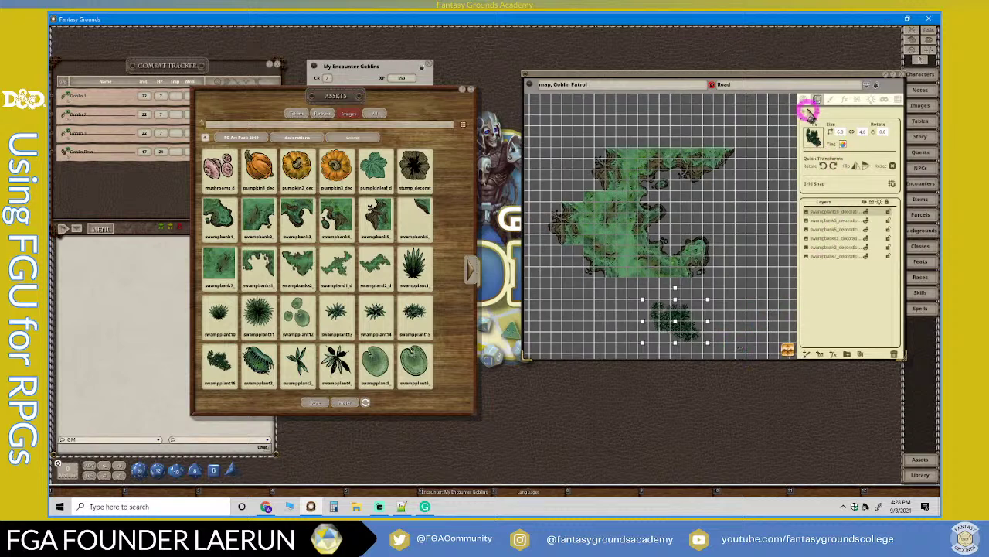
# Switch to layer selection and move the swampplant16 tile onto the inner edge of the large swamp bank.
pyautogui.click(805, 112)
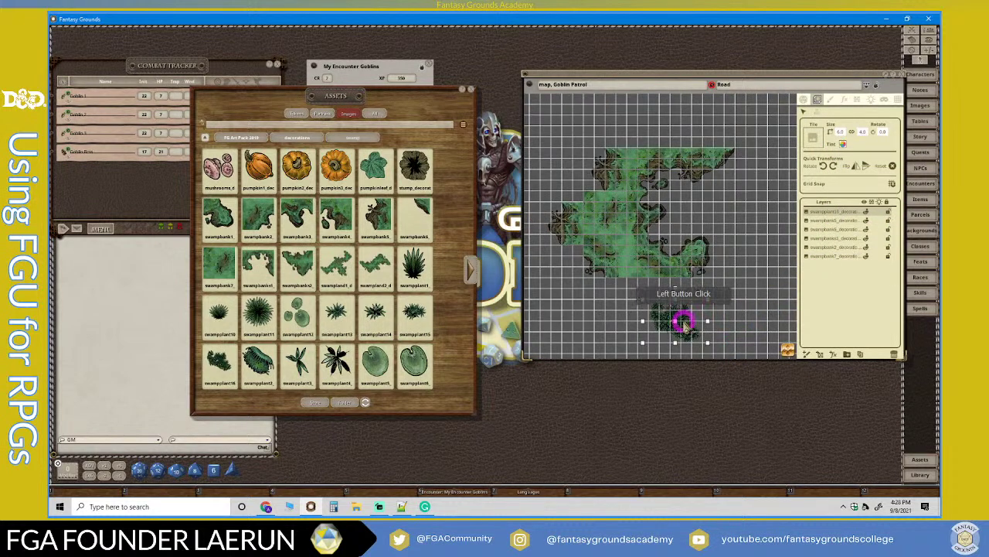
pyautogui.moveTo(824, 219); pyautogui.dragTo(708, 242)
pyautogui.scroll(5, 650, 240)
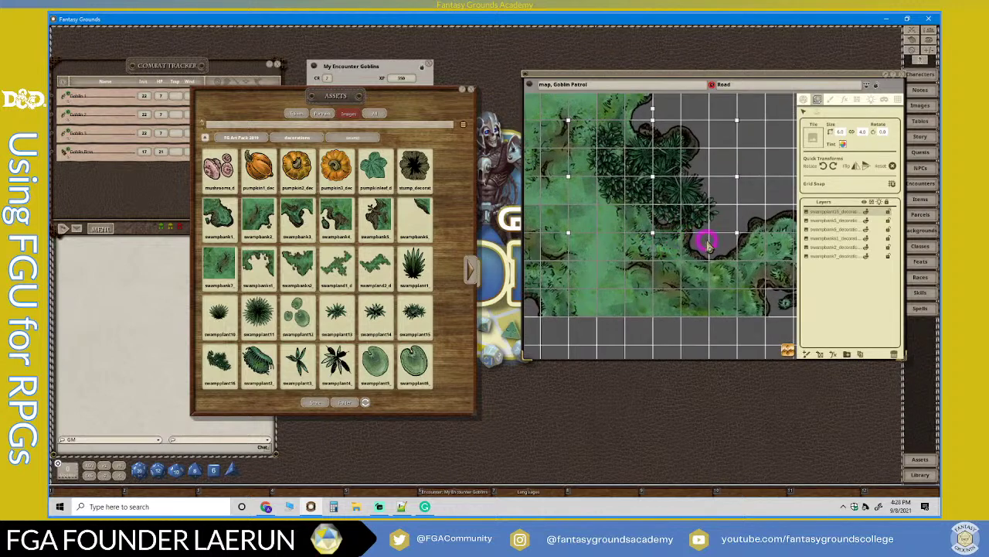
pyautogui.scroll(-3, 694, 219)
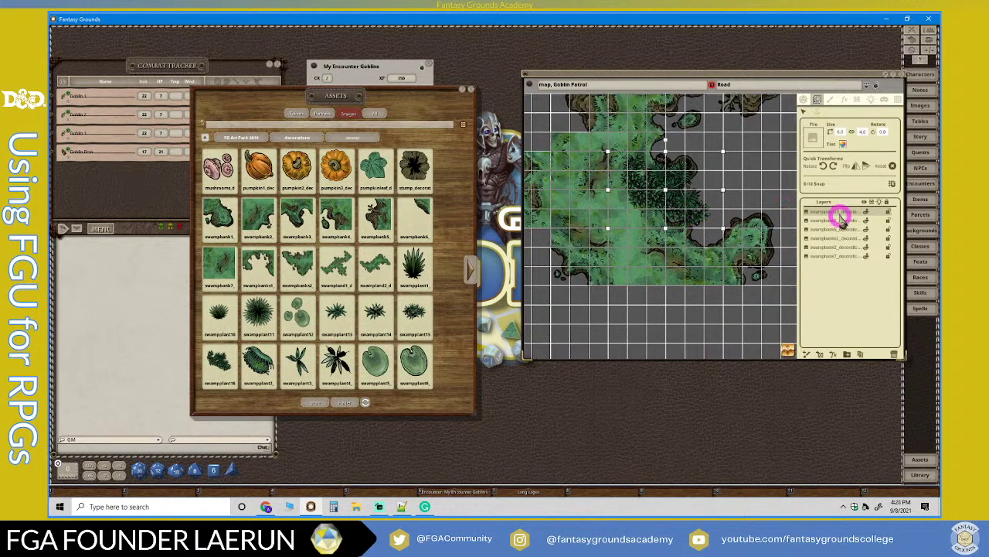
pyautogui.click(841, 143)
pyautogui.click(842, 145)
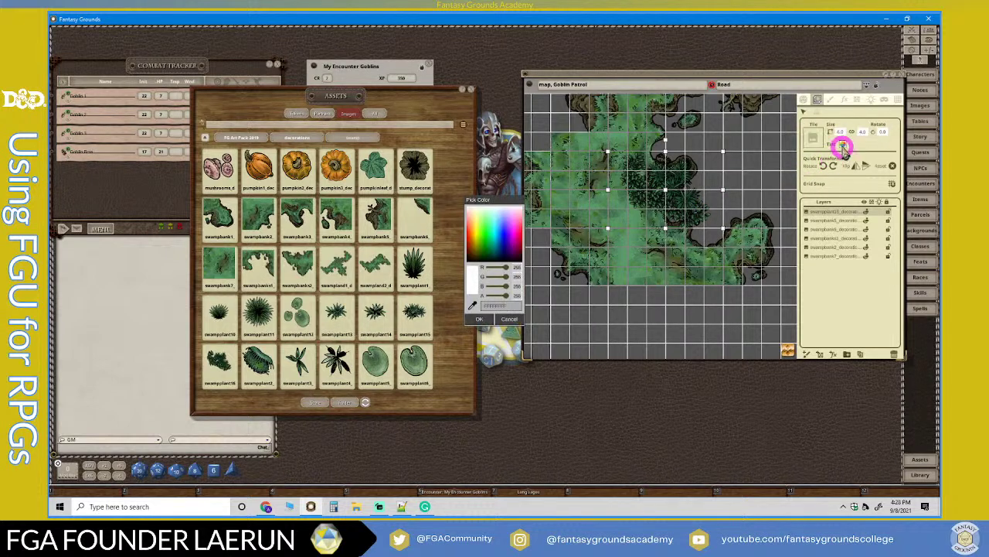
pyautogui.click(500, 304)
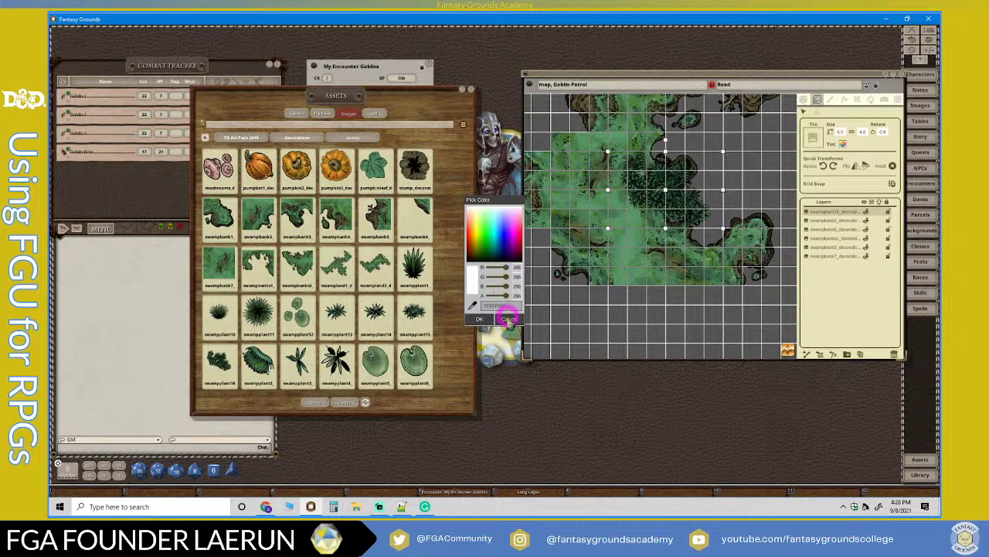
pyautogui.click(811, 251)
# Apply a white tint with R, G, B and A at 255 to the swamp plant layer.
pyautogui.click(823, 203)
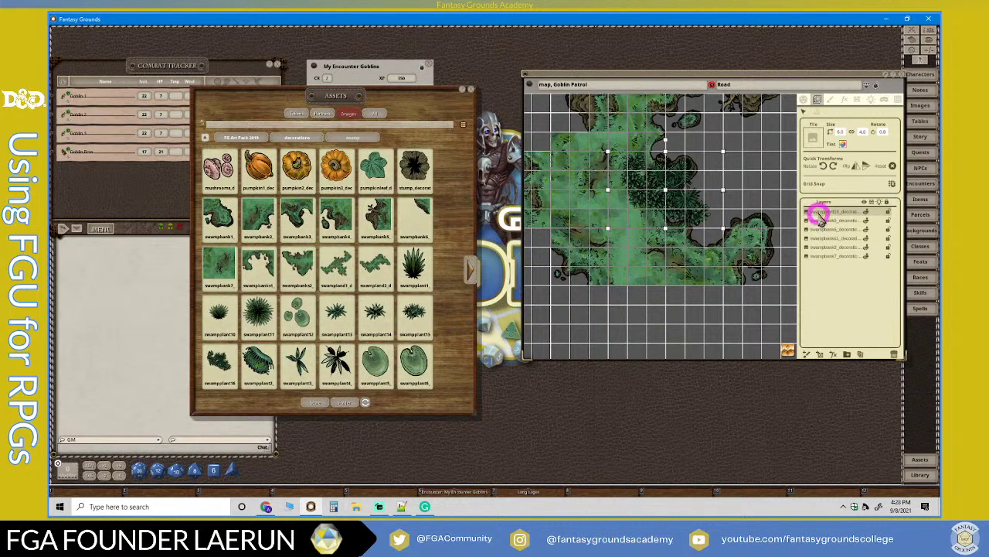
pyautogui.click(653, 192)
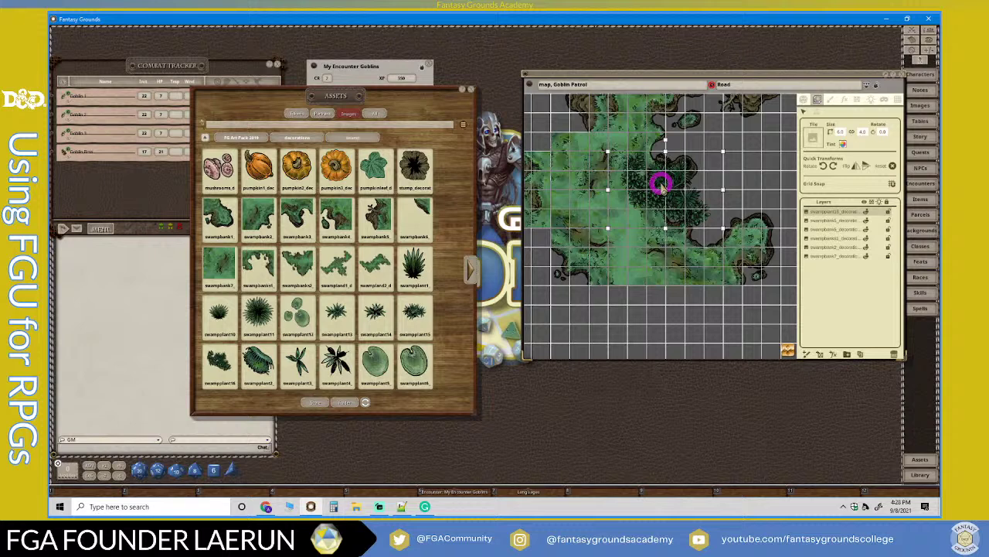
pyautogui.click(841, 211)
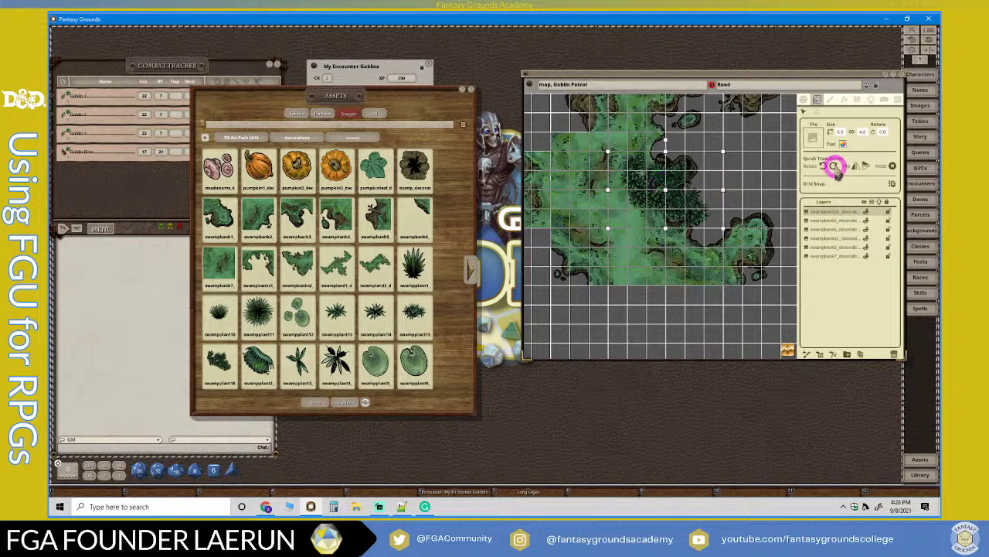
pyautogui.click(843, 143)
pyautogui.click(557, 225)
pyautogui.click(502, 294)
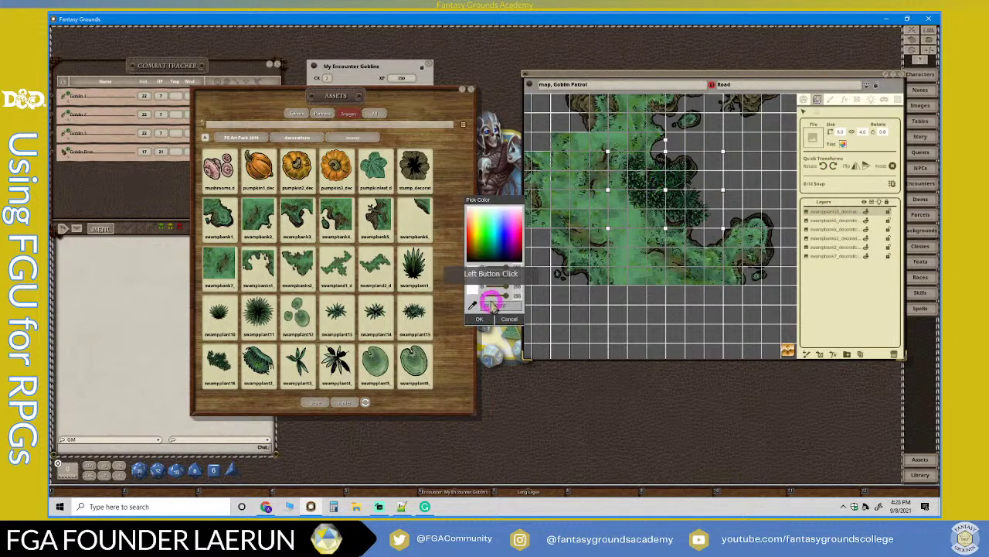
pyautogui.moveTo(511, 298); pyautogui.dragTo(591, 241)
pyautogui.click(474, 305)
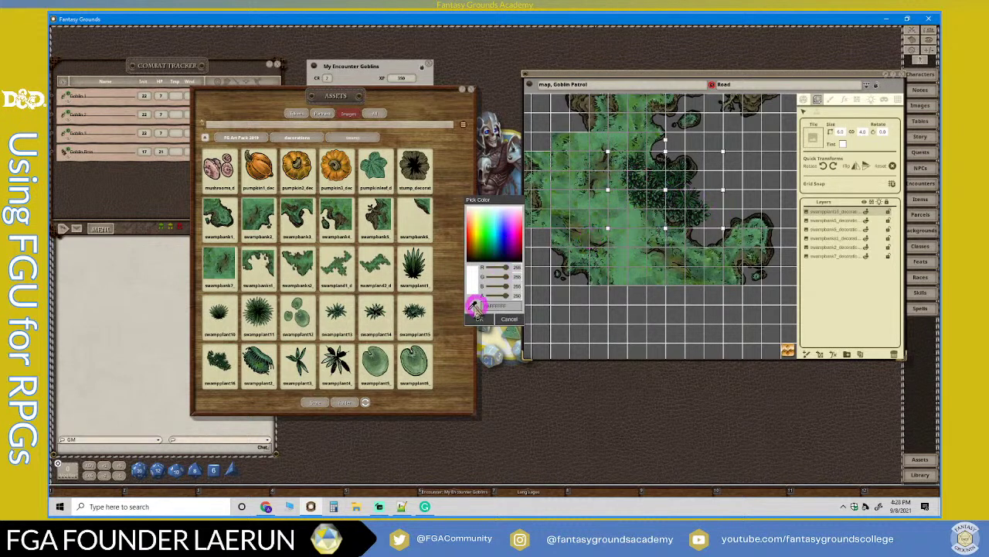
pyautogui.moveTo(477, 319)
pyautogui.mouseDown()
pyautogui.moveTo(507, 273)
pyautogui.moveTo(479, 223)
pyautogui.moveTo(473, 272)
pyautogui.moveTo(487, 326)
pyautogui.moveTo(478, 323)
pyautogui.mouseUp()
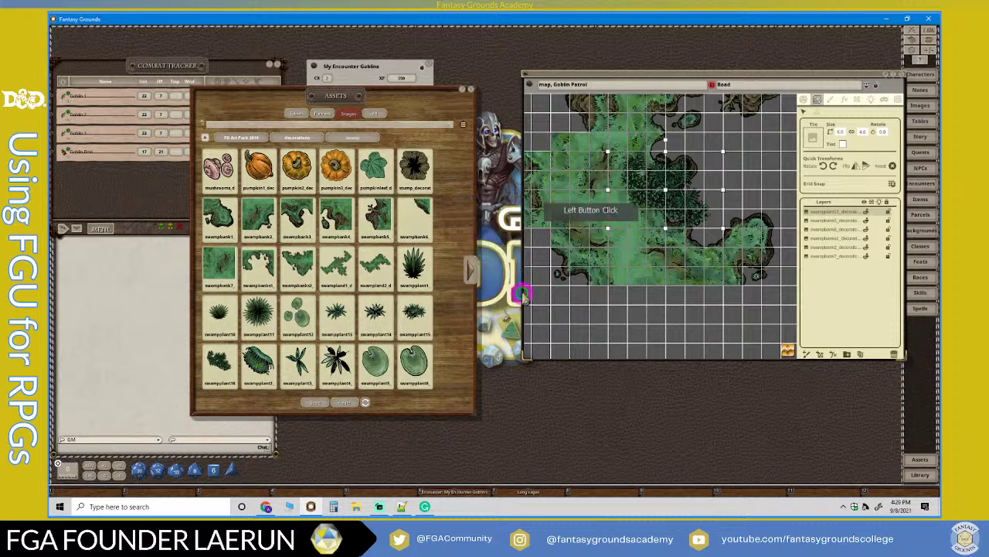
# Lock all six swamp bank and plant layers of the Goblin Patrol map.
pyautogui.scroll(-3, 693, 207)
pyautogui.scroll(-2, 694, 207)
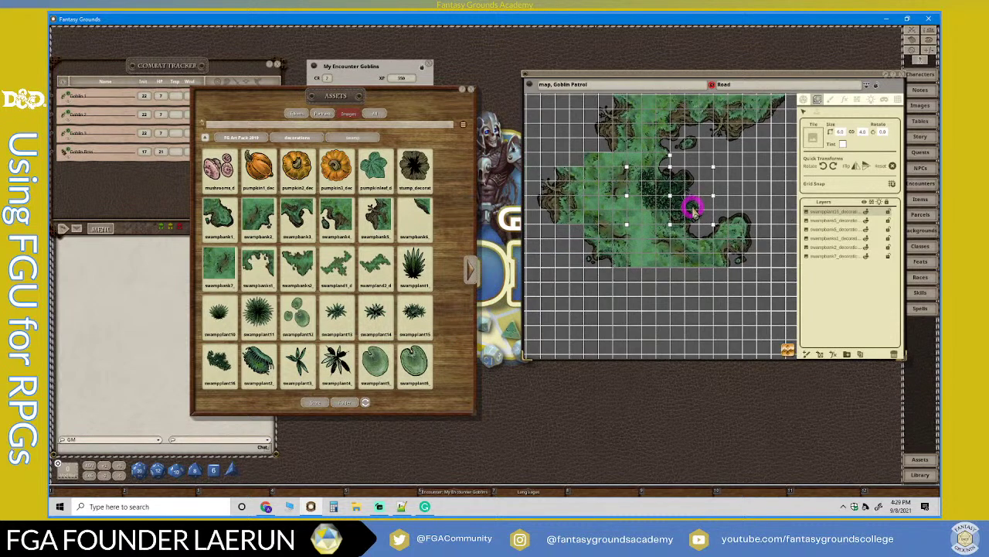
pyautogui.scroll(-4, 691, 160)
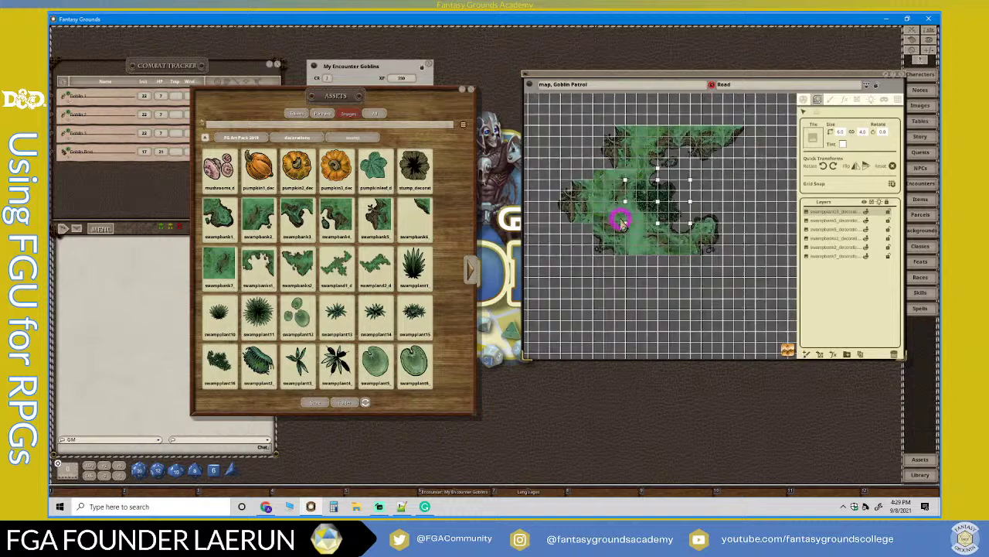
pyautogui.scroll(2, 779, 226)
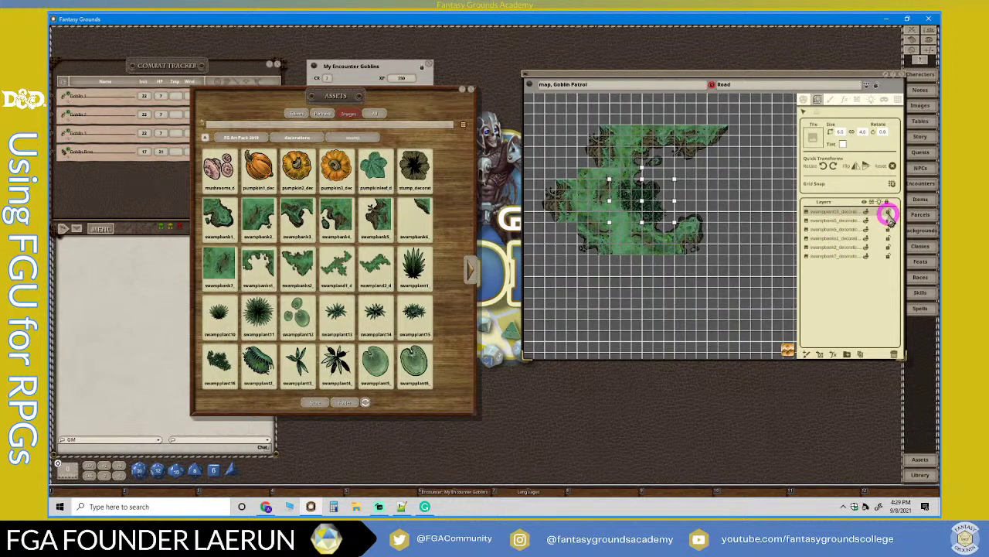
pyautogui.click(889, 220)
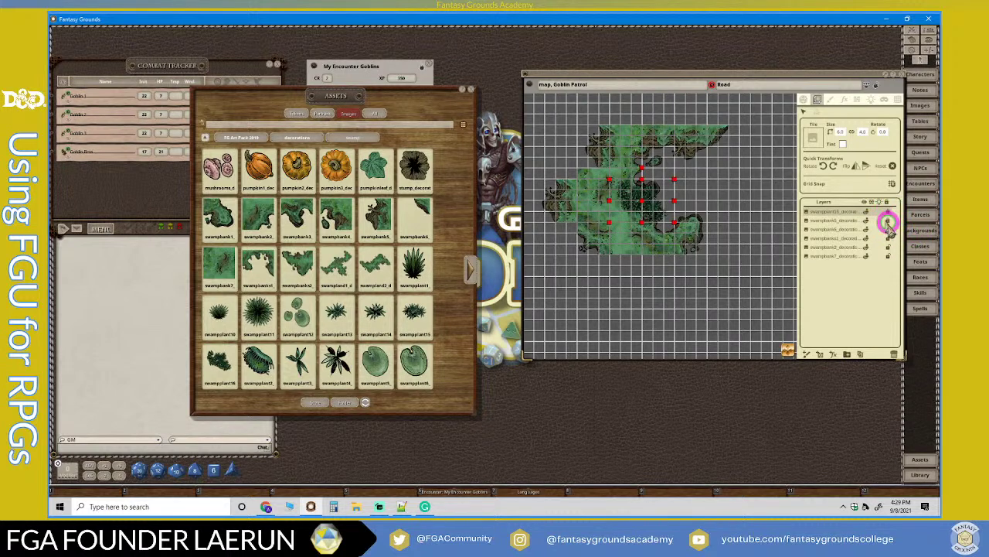
pyautogui.click(888, 229)
pyautogui.click(888, 238)
pyautogui.click(888, 247)
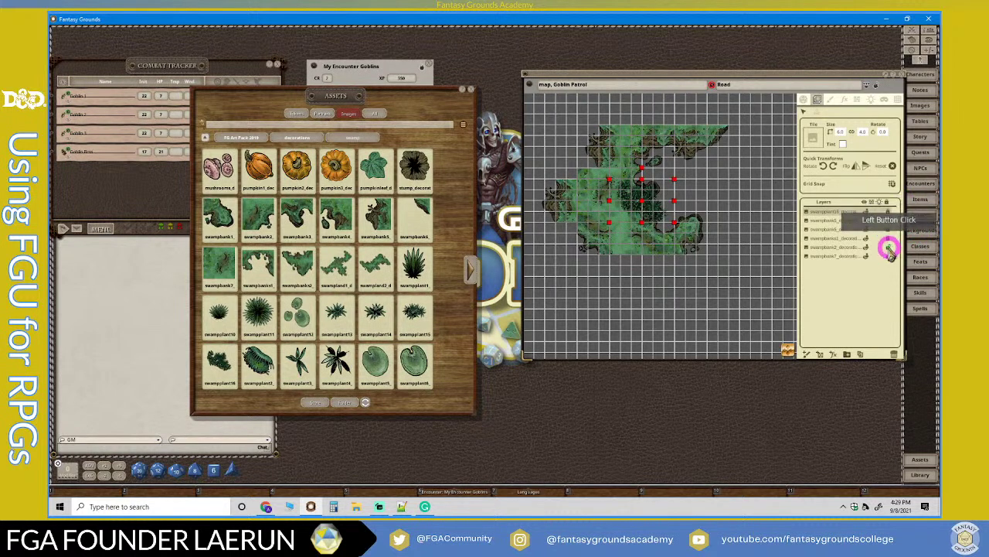
pyautogui.click(888, 256)
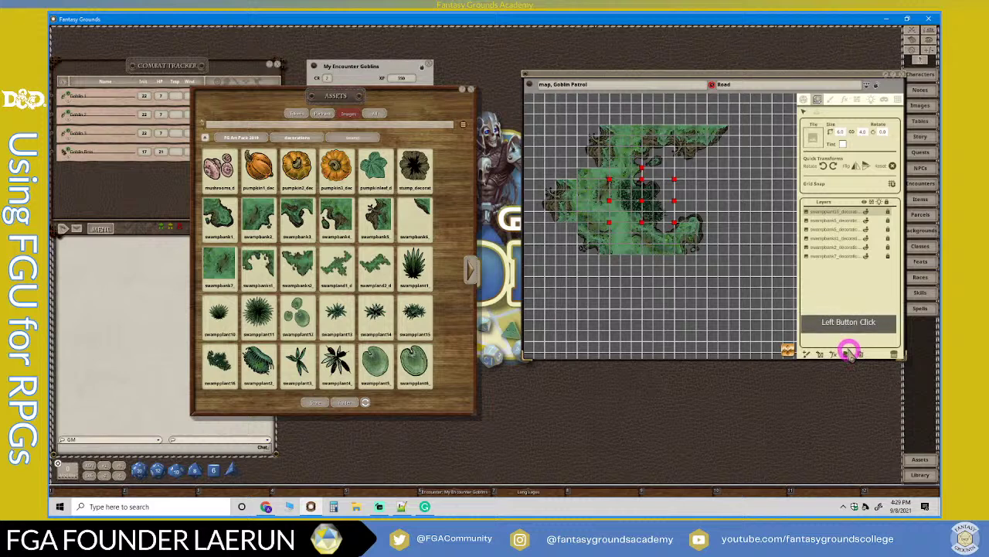
# Create a new layer folder and name it Swamp Encounter.
pyautogui.click(847, 355)
pyautogui.click(824, 234)
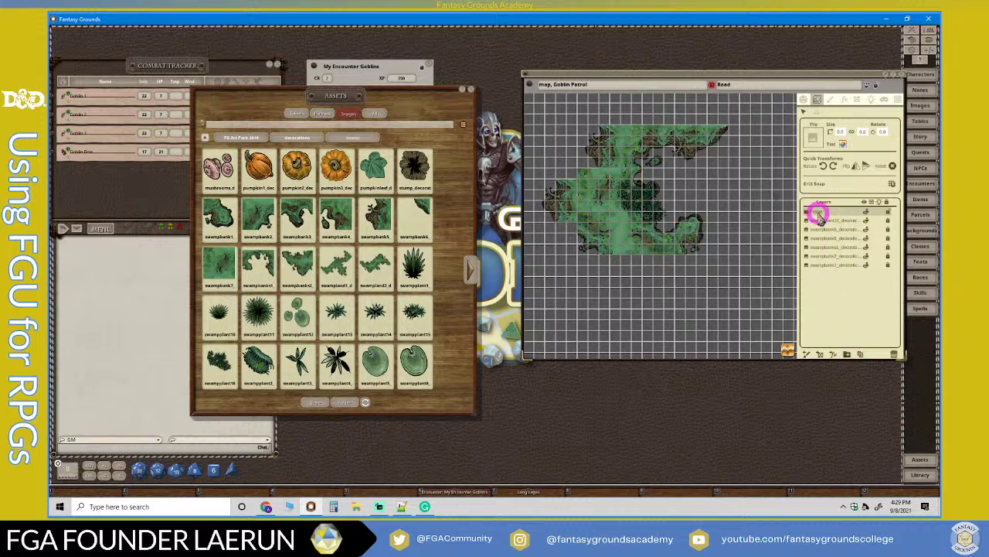
pyautogui.click(819, 212)
pyautogui.doubleClick(820, 212)
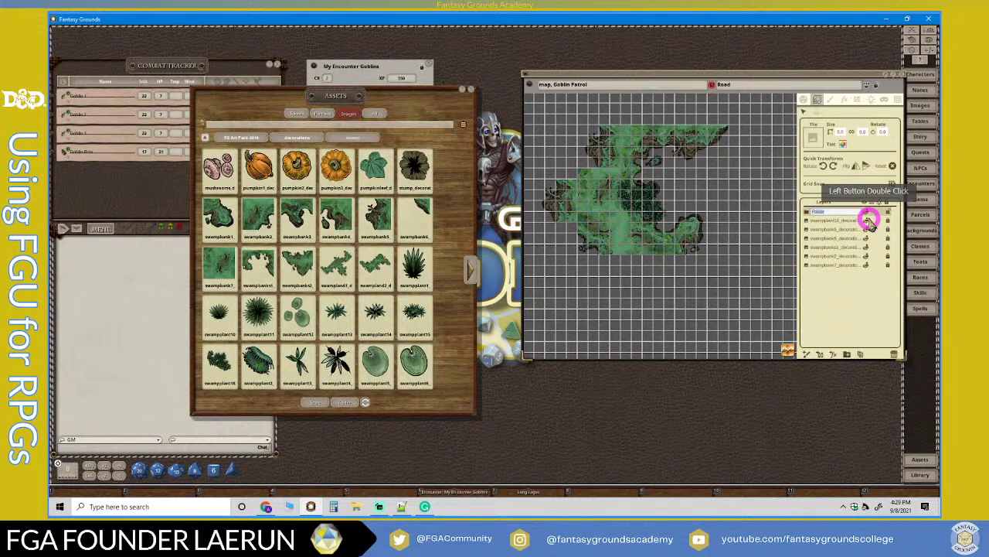
pyautogui.write('Sa')
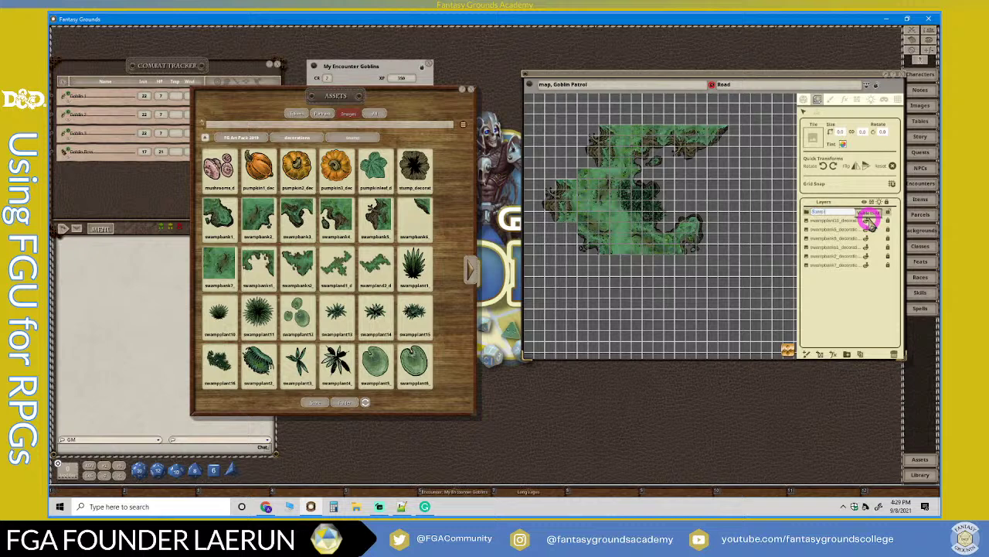
pyautogui.write('mp El')
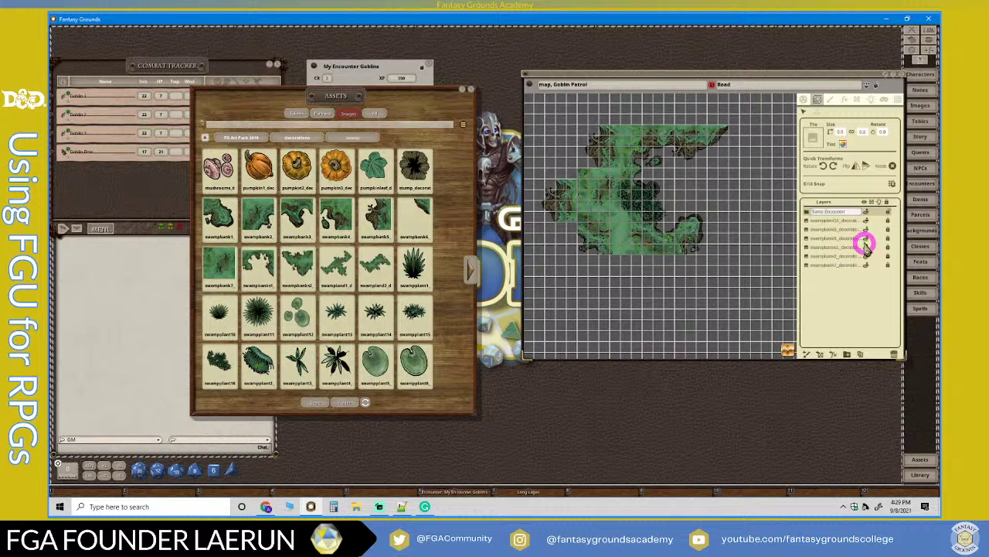
pyautogui.click(854, 308)
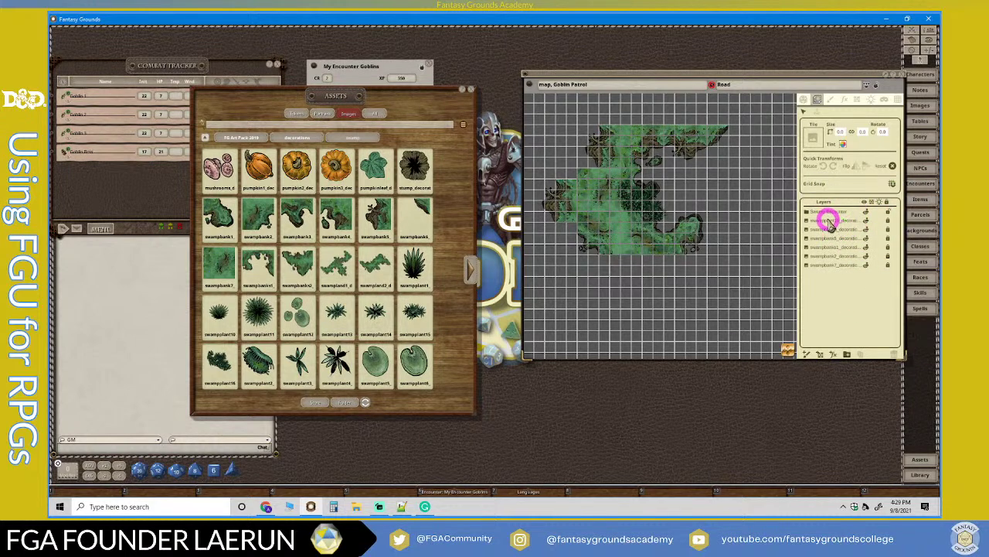
# Move all six swamp bank and plant layers into the Swamp Encounter folder.
pyautogui.moveTo(829, 222)
pyautogui.mouseDown()
pyautogui.moveTo(825, 212)
pyautogui.moveTo(842, 230)
pyautogui.mouseUp()
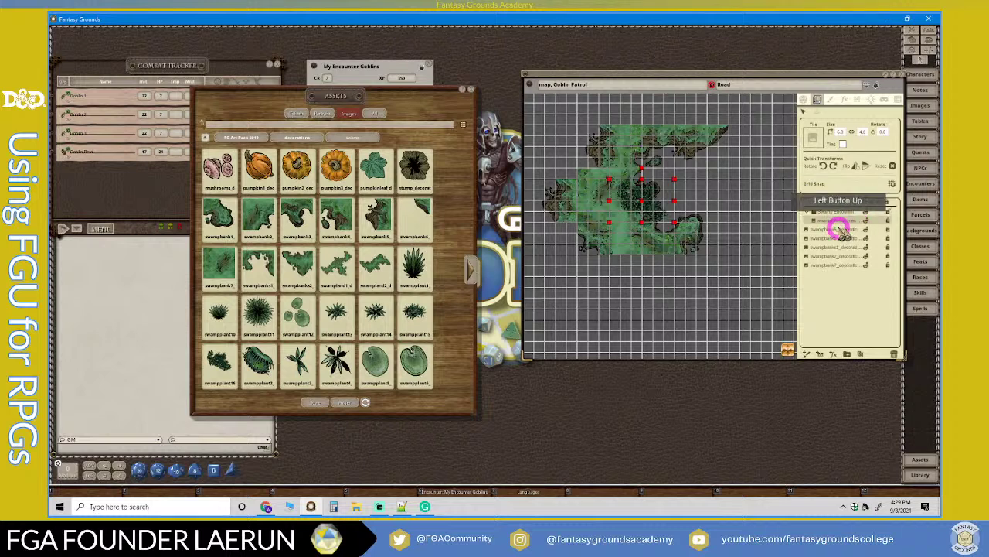
pyautogui.click(838, 237)
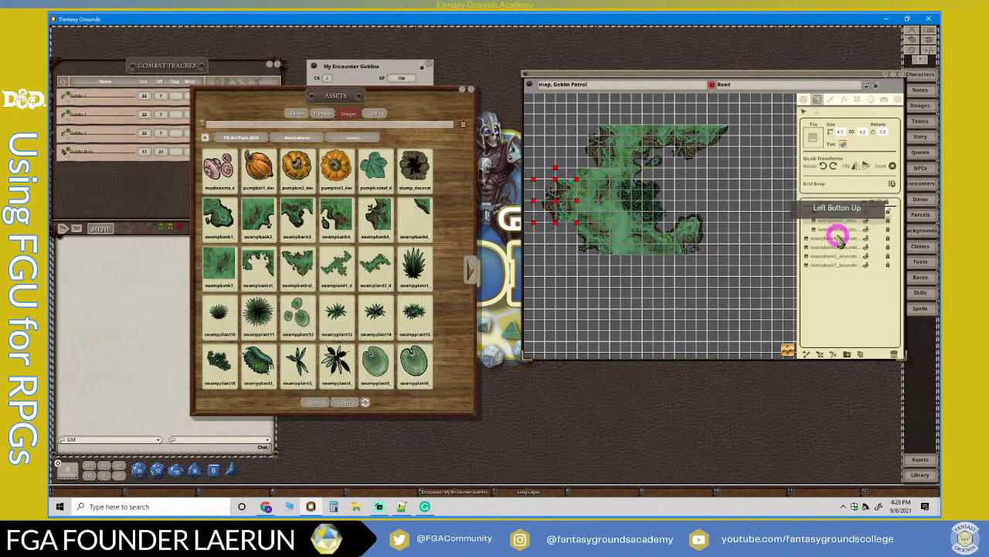
pyautogui.moveTo(838, 238)
pyautogui.mouseDown()
pyautogui.moveTo(837, 225)
pyautogui.moveTo(840, 265)
pyautogui.moveTo(841, 245)
pyautogui.moveTo(850, 249)
pyautogui.mouseUp()
# Reorder the swamp plant layer to the first position inside the Swamp Encounter folder so it draws above the banks.
pyautogui.scroll(3, 608, 180)
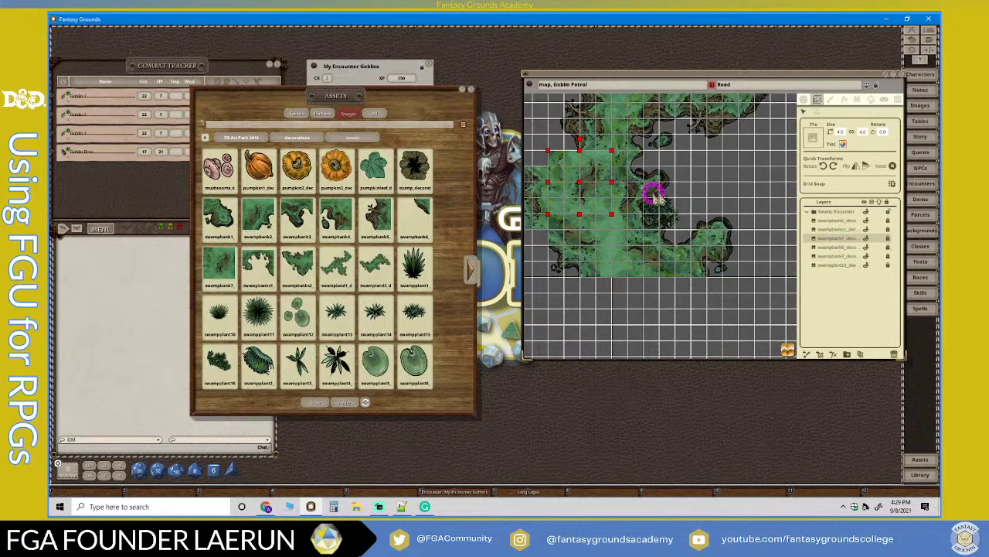
pyautogui.moveTo(711, 191); pyautogui.dragTo(658, 203)
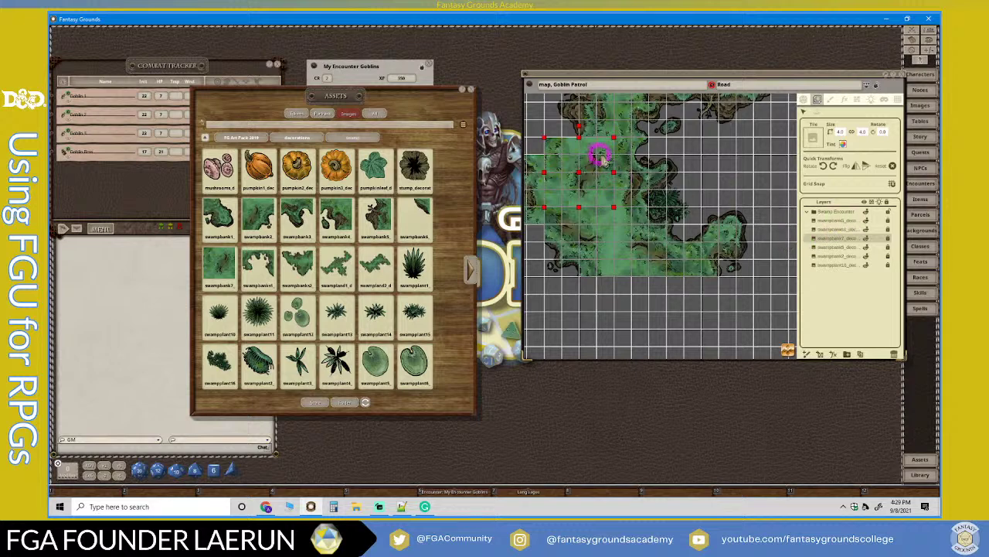
pyautogui.moveTo(836, 264); pyautogui.dragTo(833, 217)
pyautogui.scroll(2, 619, 191)
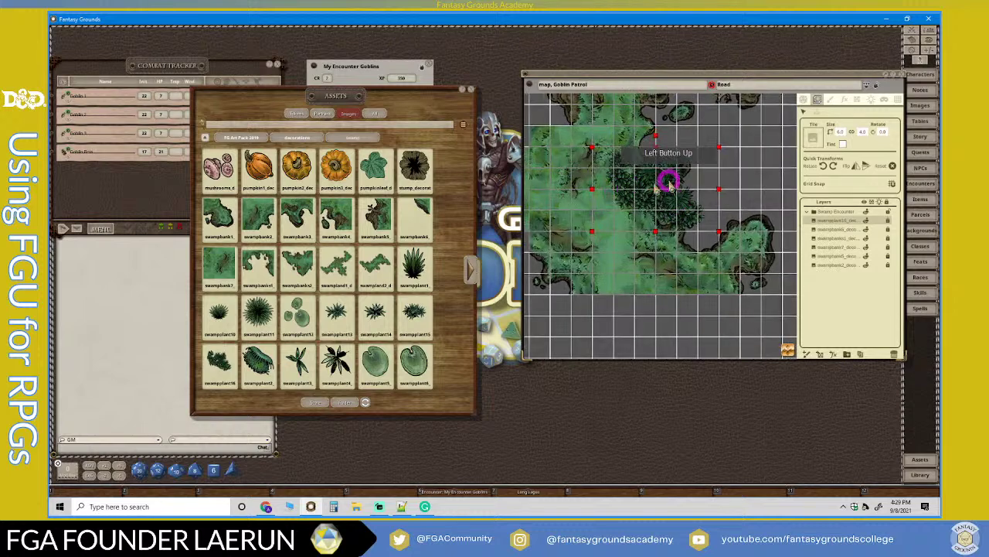
pyautogui.scroll(-2, 669, 180)
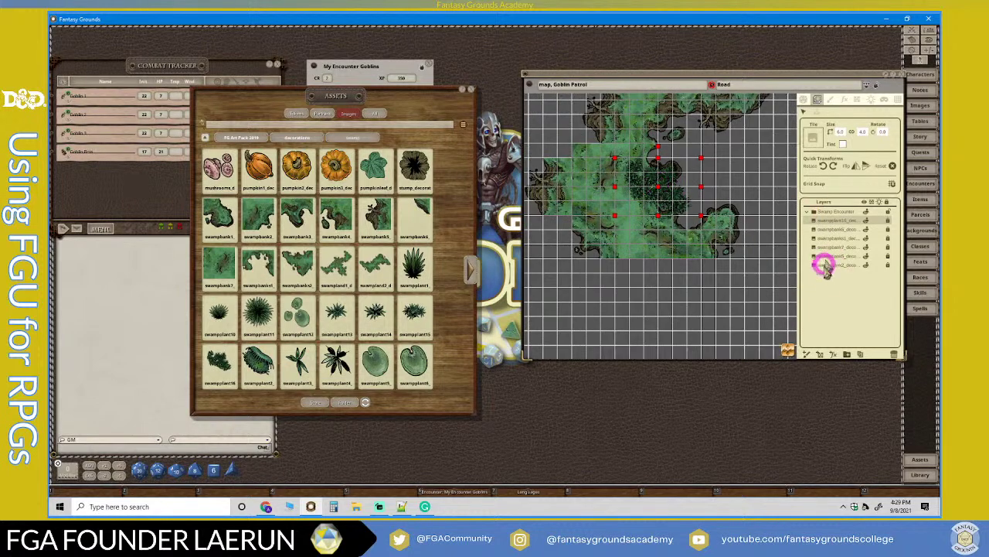
# Unlock the six layers inside the Swamp Encounter folder and select the whole folder.
pyautogui.click(889, 221)
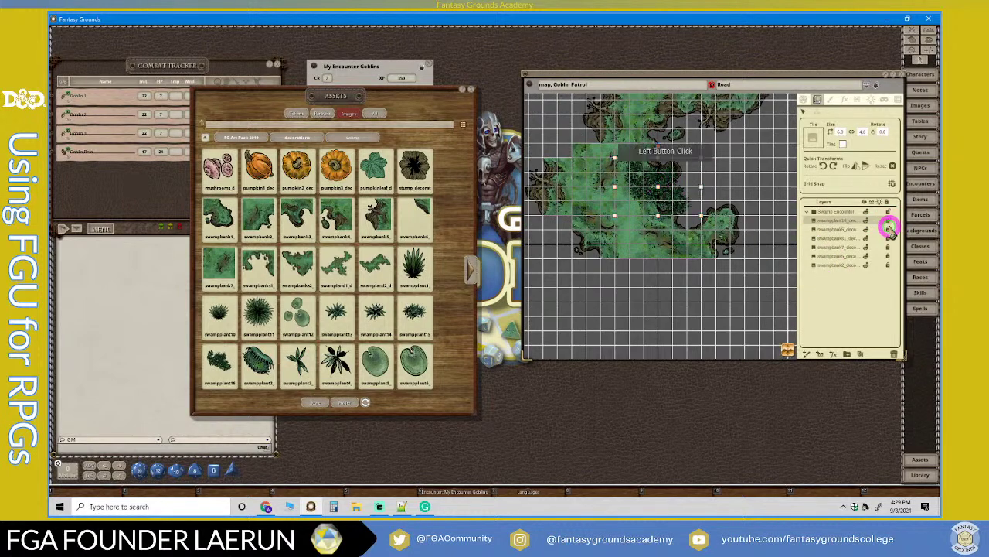
pyautogui.click(888, 265)
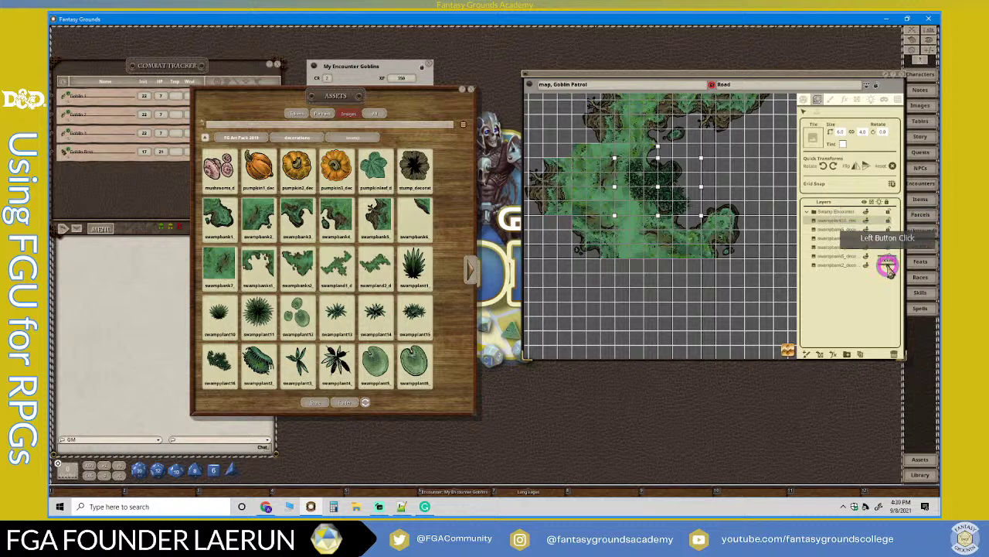
pyautogui.click(736, 199)
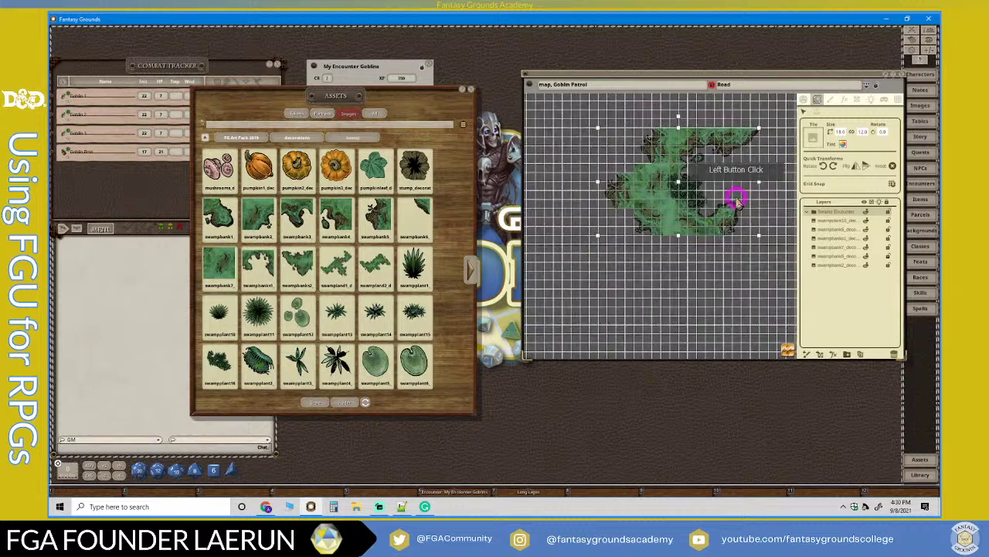
# Reposition the whole Swamp Encounter group as one piece on the map grid.
pyautogui.scroll(-2, 736, 200)
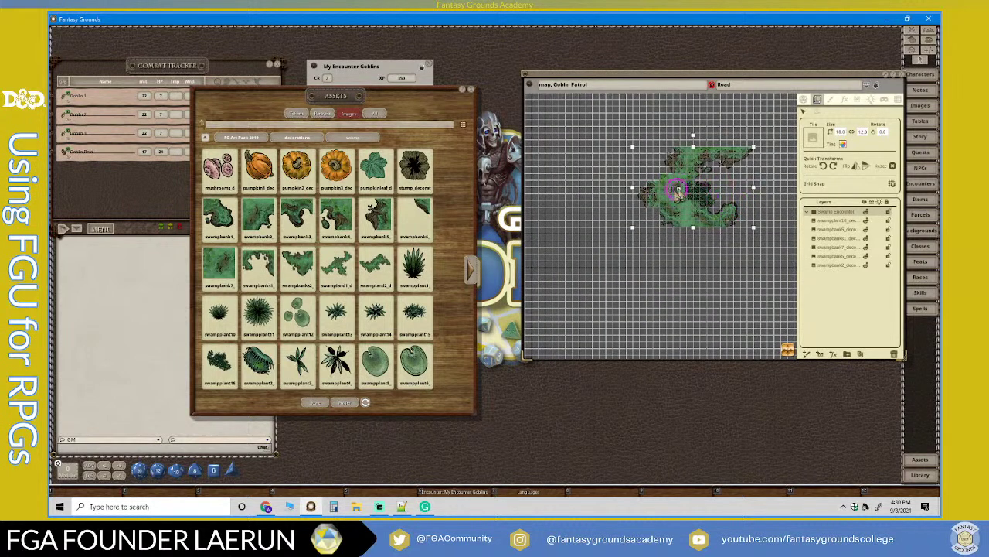
pyautogui.click(686, 188)
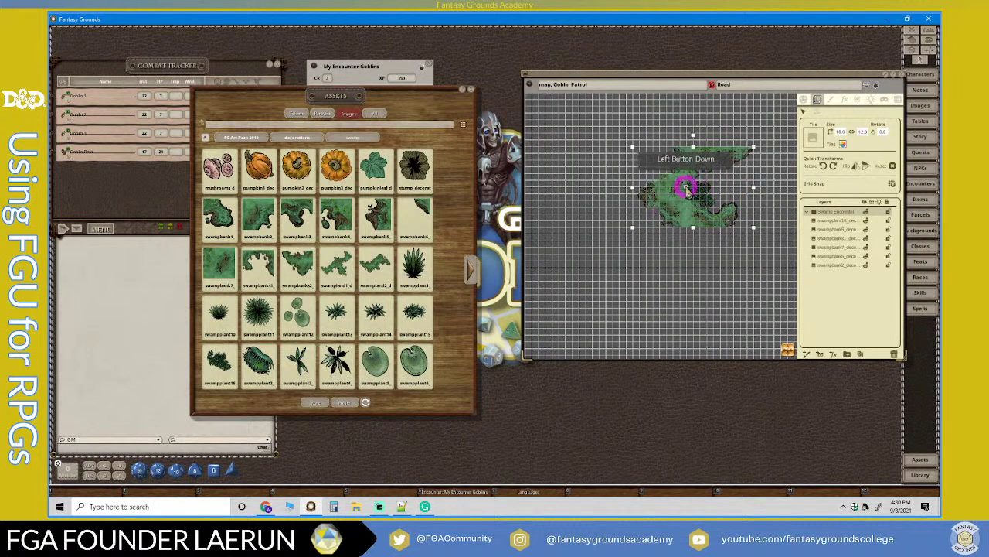
pyautogui.moveTo(687, 188); pyautogui.dragTo(652, 176)
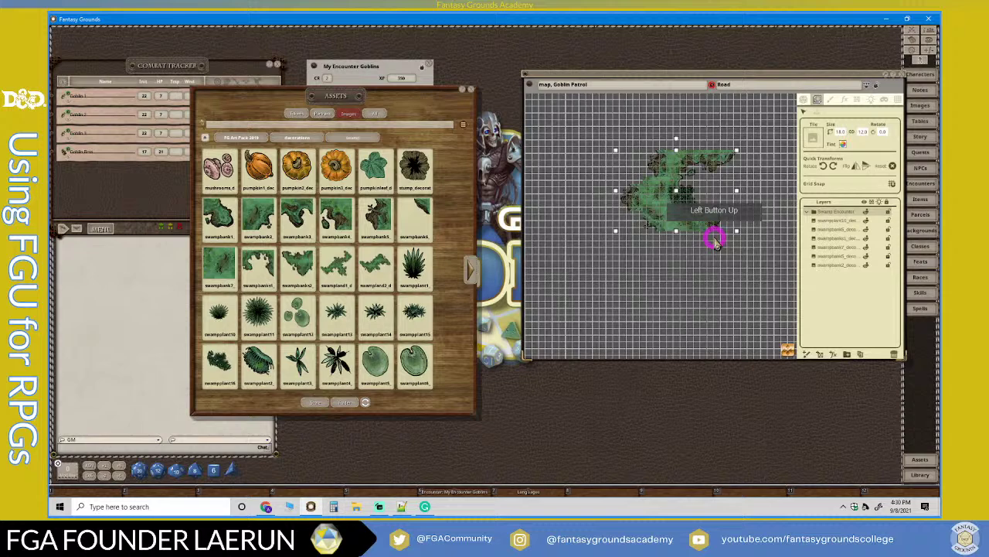
pyautogui.click(674, 183)
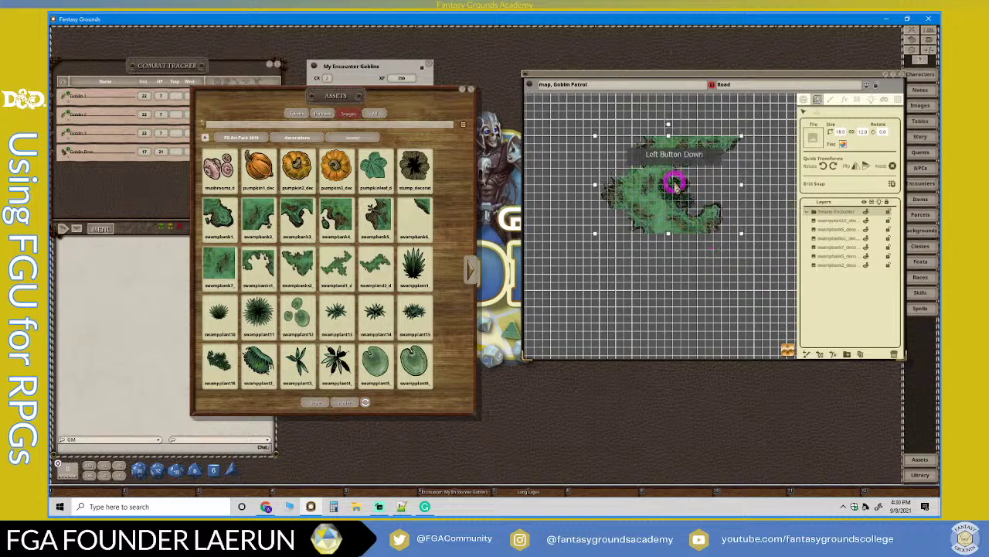
pyautogui.scroll(5, 725, 238)
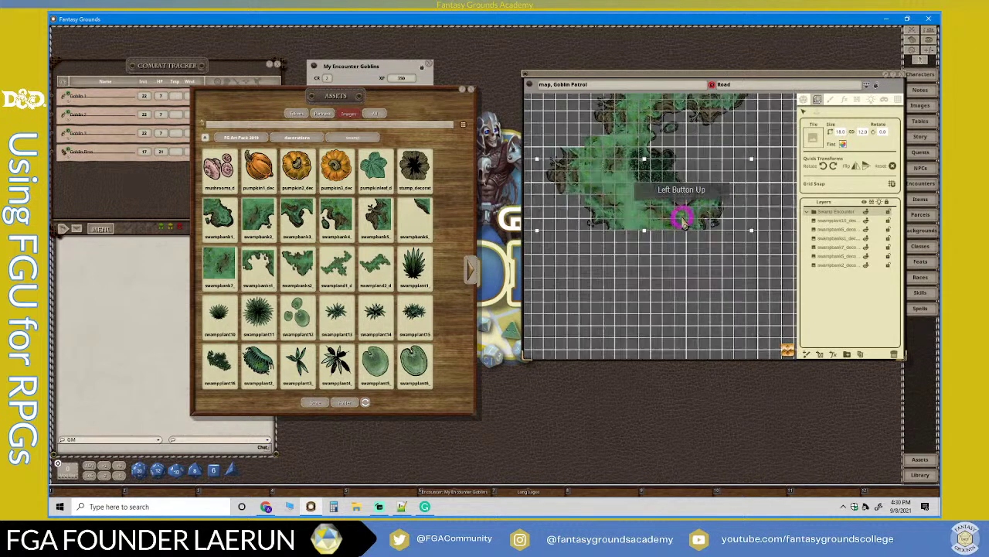
pyautogui.scroll(-3, 598, 251)
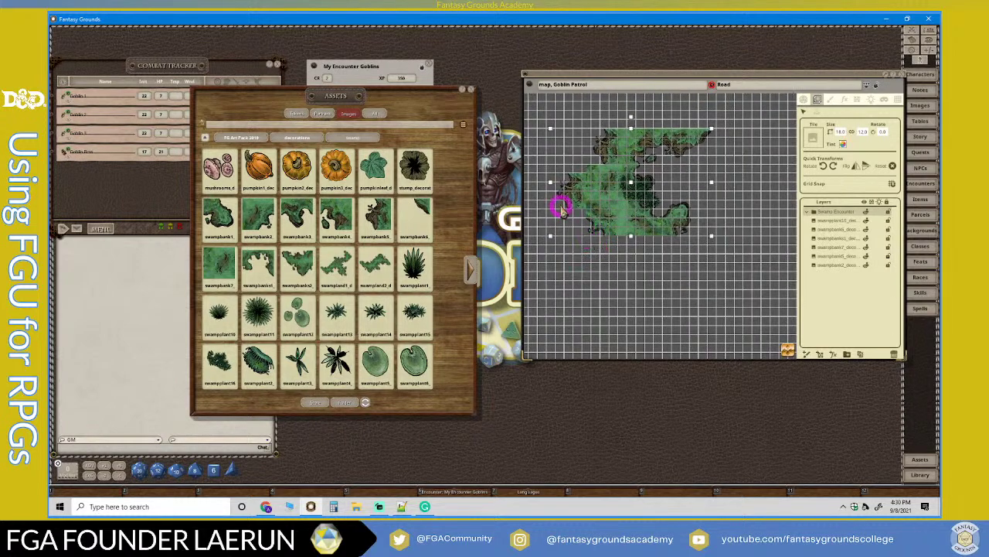
pyautogui.moveTo(669, 173); pyautogui.dragTo(562, 126)
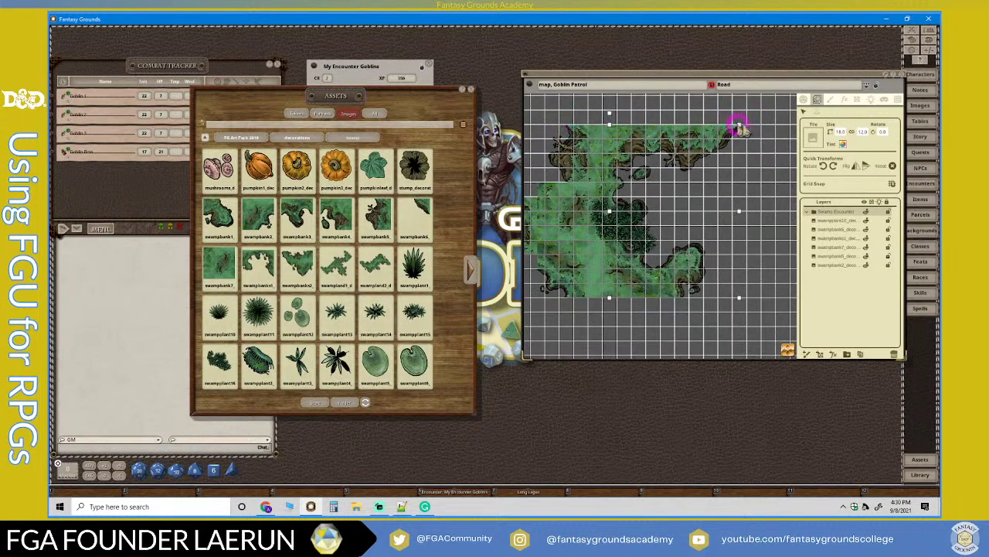
pyautogui.scroll(-4, 602, 209)
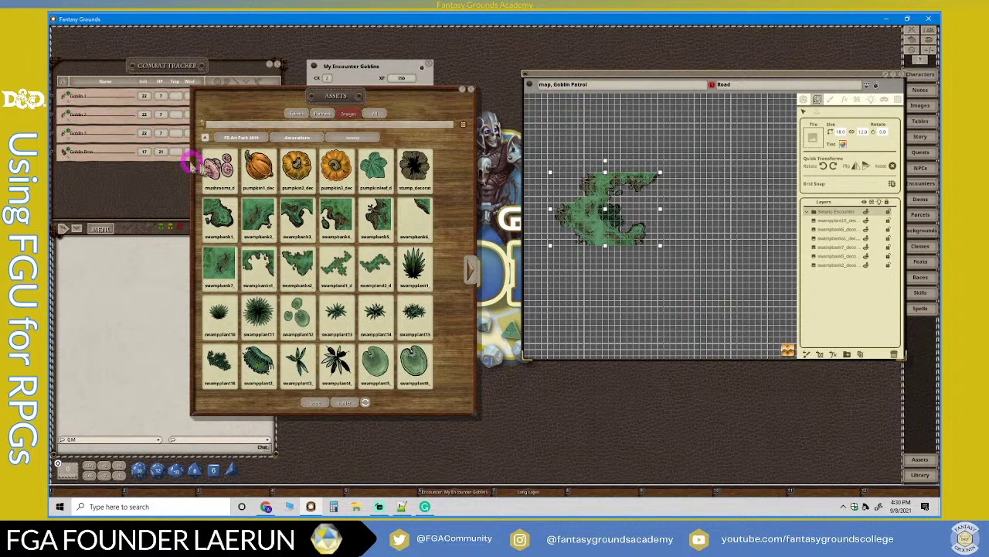
pyautogui.scroll(8, 611, 223)
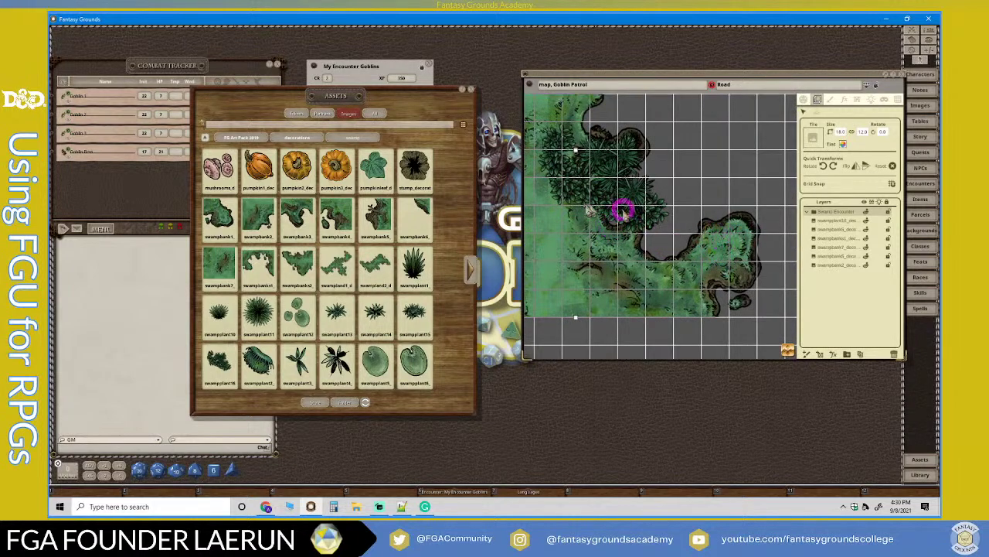
# Place a mushroom decoration sized 1.0 by 1.0 and rotated 45 degrees on the small swamp peninsula.
pyautogui.moveTo(212, 165); pyautogui.dragTo(812, 133)
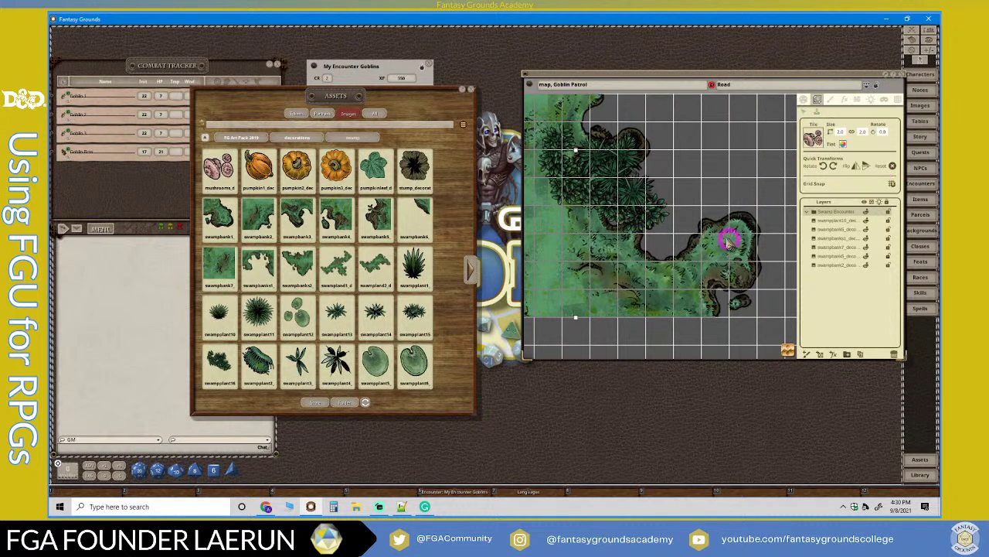
pyautogui.click(840, 133)
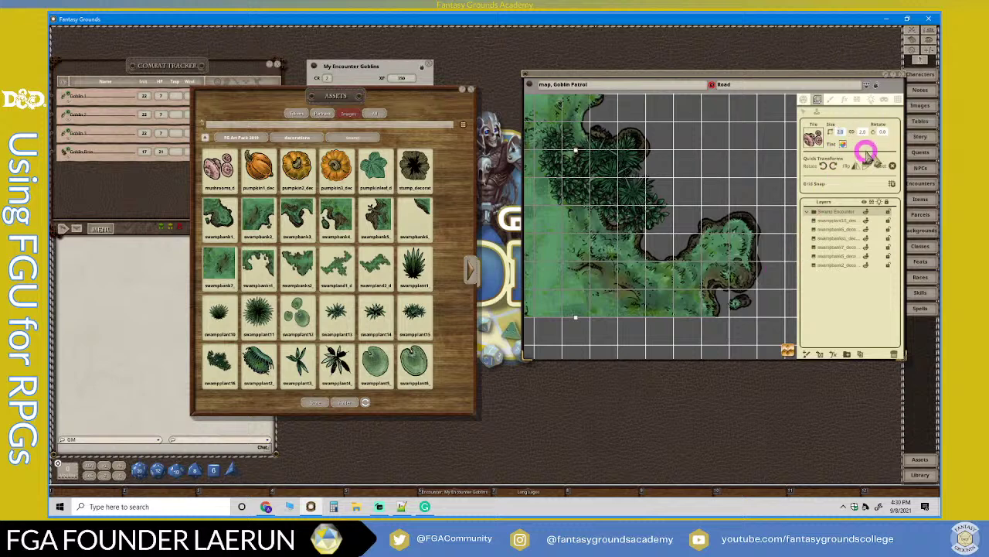
pyautogui.click(862, 133)
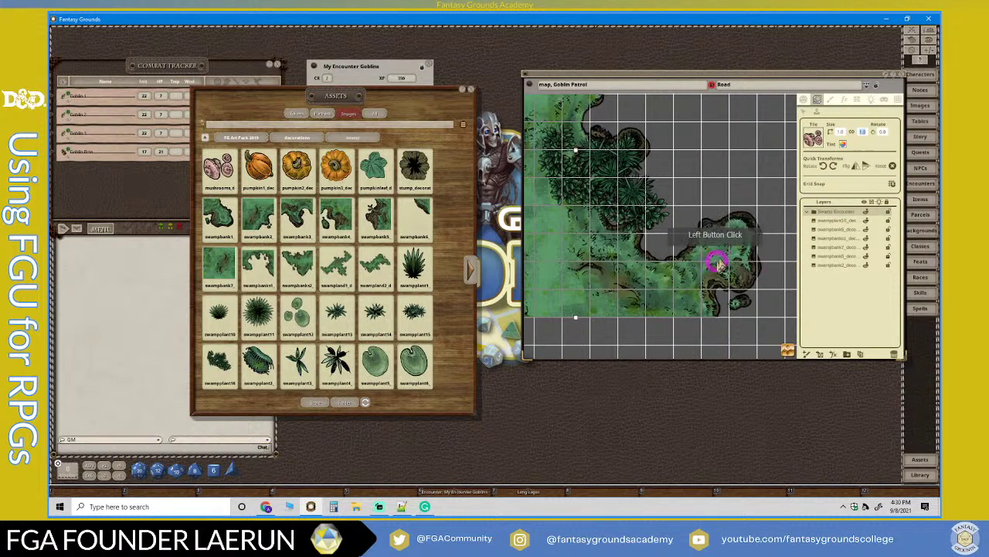
pyautogui.moveTo(340, 178); pyautogui.dragTo(661, 247)
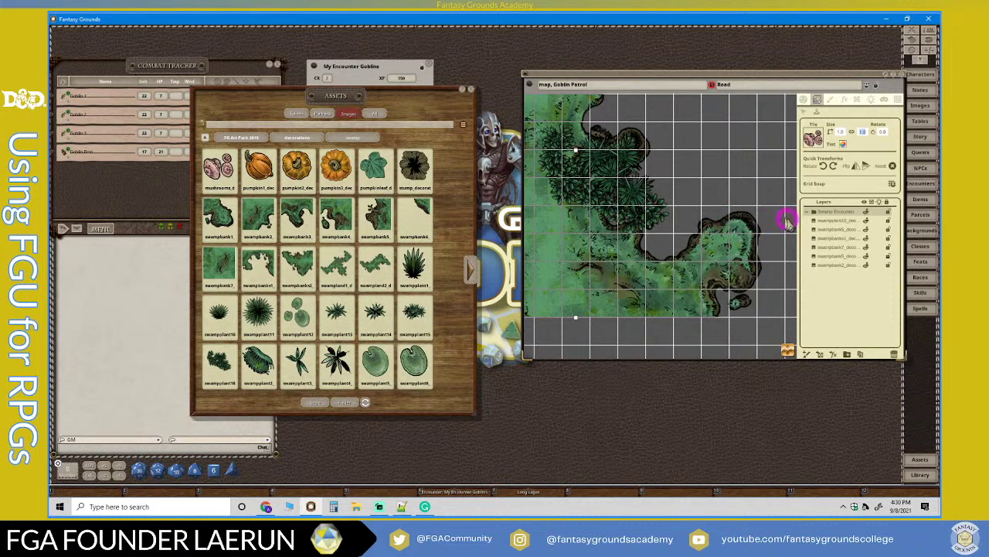
pyautogui.moveTo(787, 222); pyautogui.dragTo(833, 168)
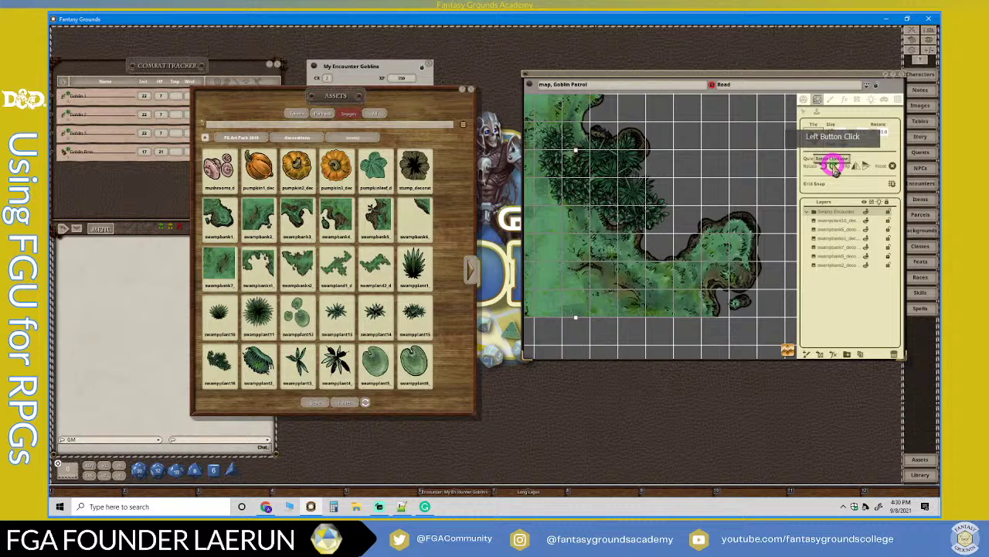
pyautogui.click(718, 251)
pyautogui.scroll(5, 717, 242)
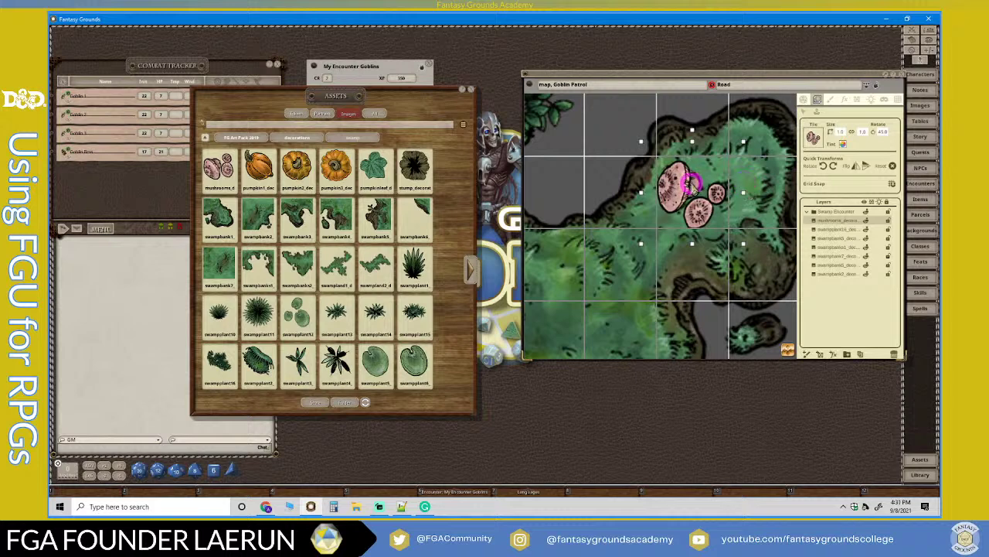
# Switch from stamping to tile selection and select the mushroom decoration's layer in the Swamp Encounter folder.
pyautogui.scroll(-5, 702, 178)
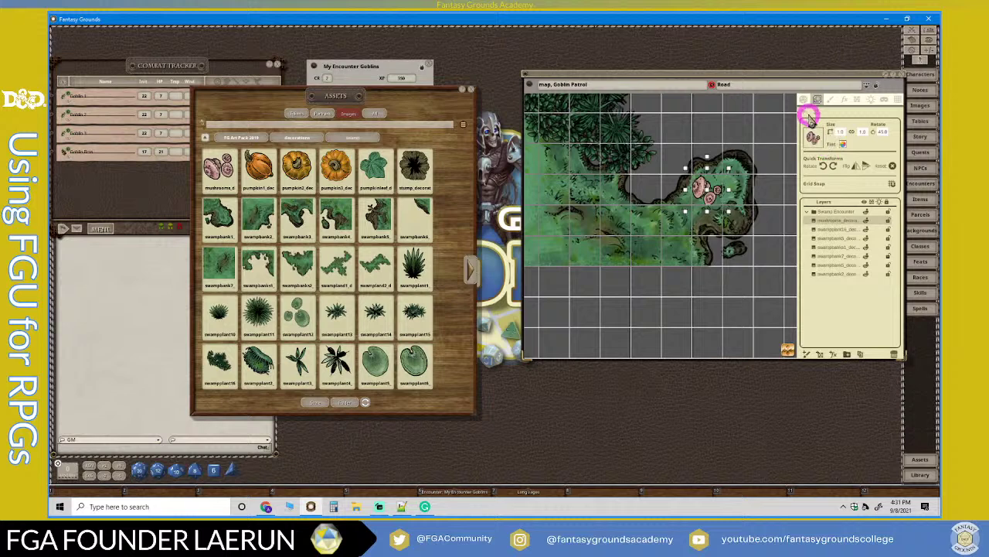
pyautogui.click(804, 111)
pyautogui.click(844, 216)
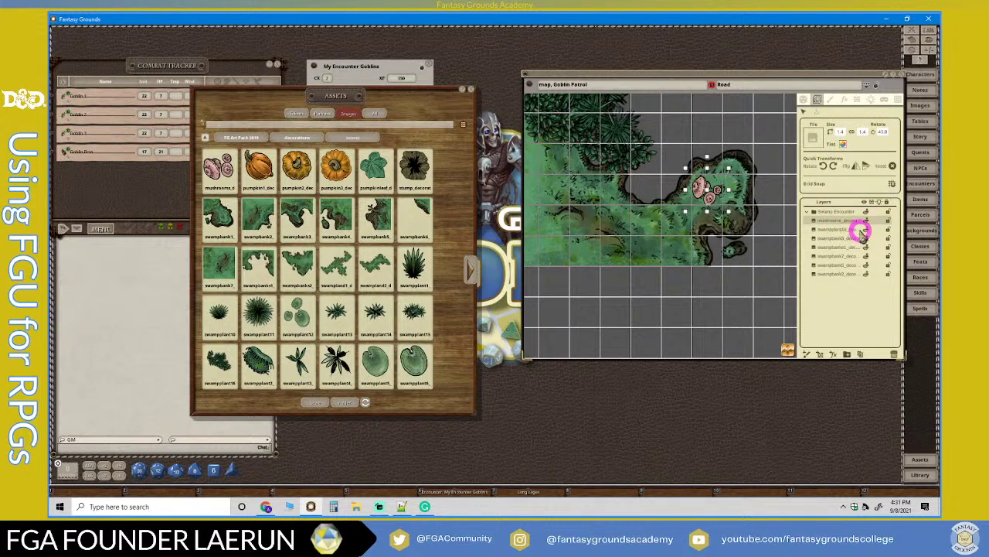
pyautogui.click(845, 222)
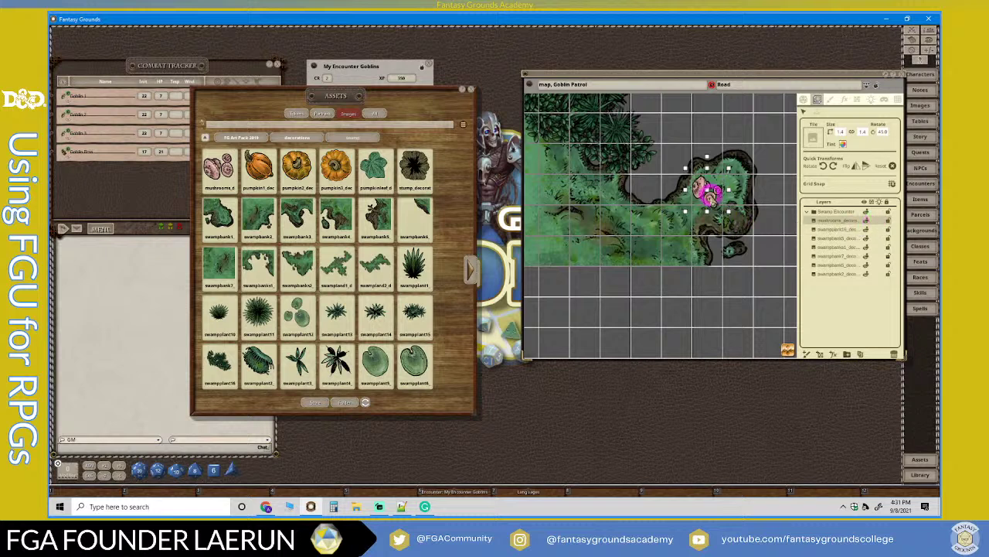
pyautogui.scroll(-1, 711, 189)
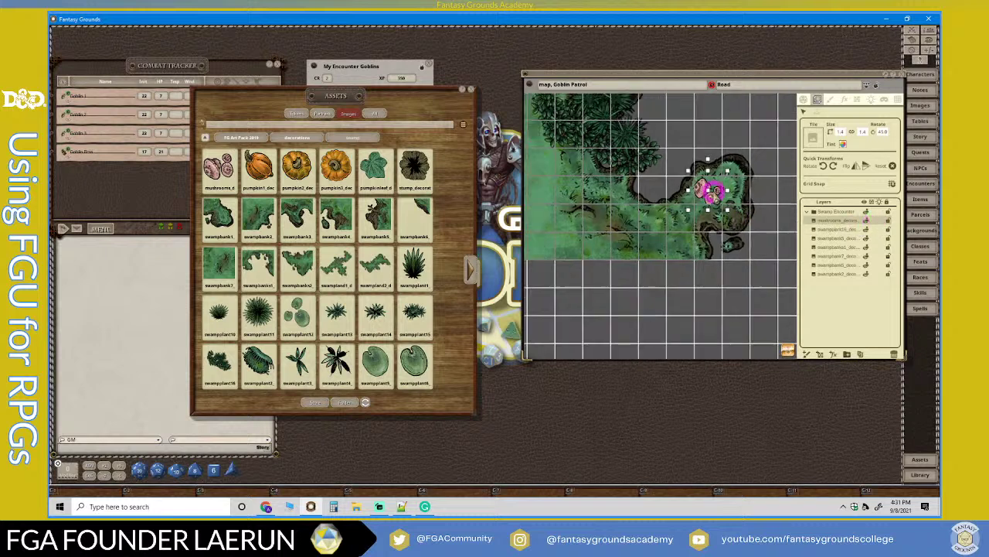
pyautogui.click(713, 190)
pyautogui.scroll(2, 710, 191)
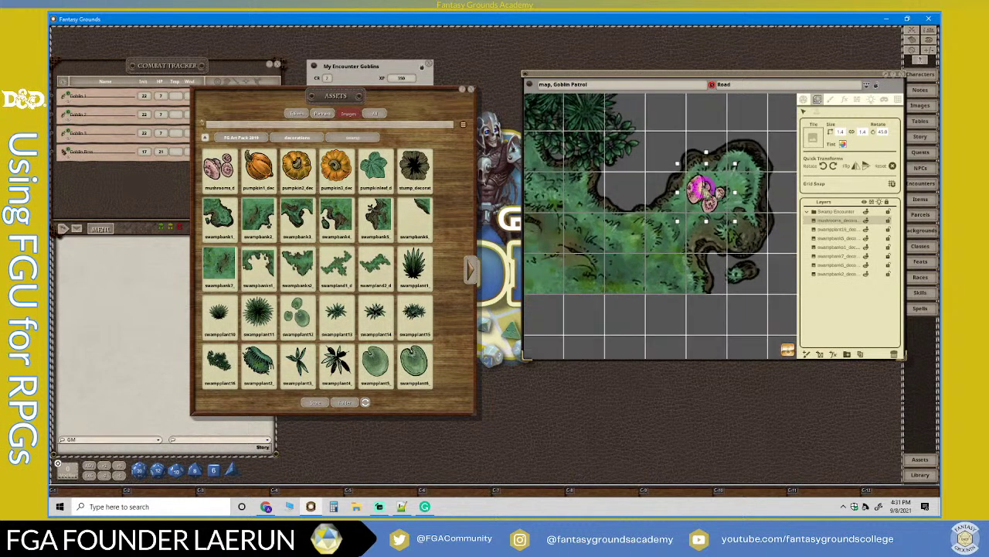
# Try to nudge the selected mushroom decoration on the swamp peninsula.
pyautogui.click(834, 220)
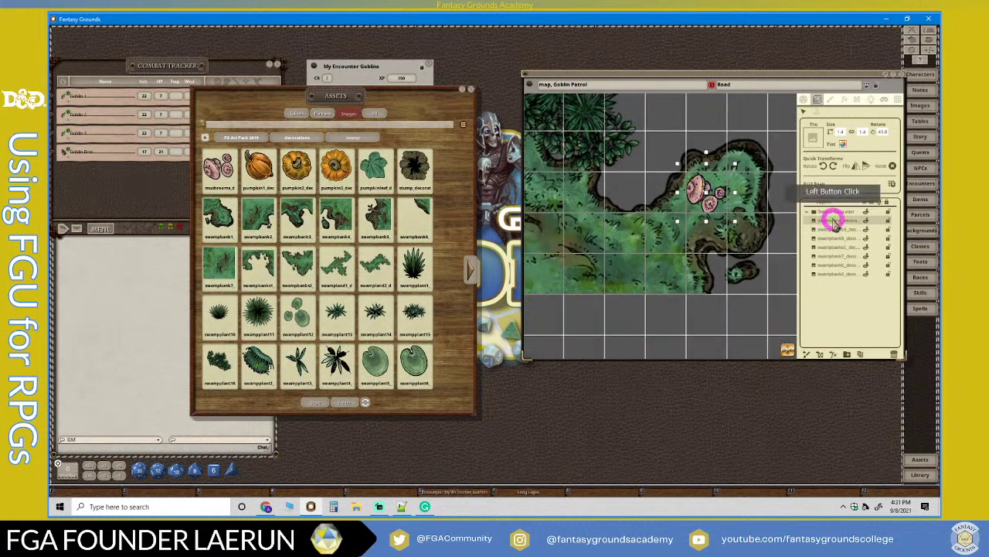
pyautogui.moveTo(700, 189)
pyautogui.mouseDown()
pyautogui.moveTo(723, 190)
pyautogui.moveTo(707, 192)
pyautogui.mouseUp()
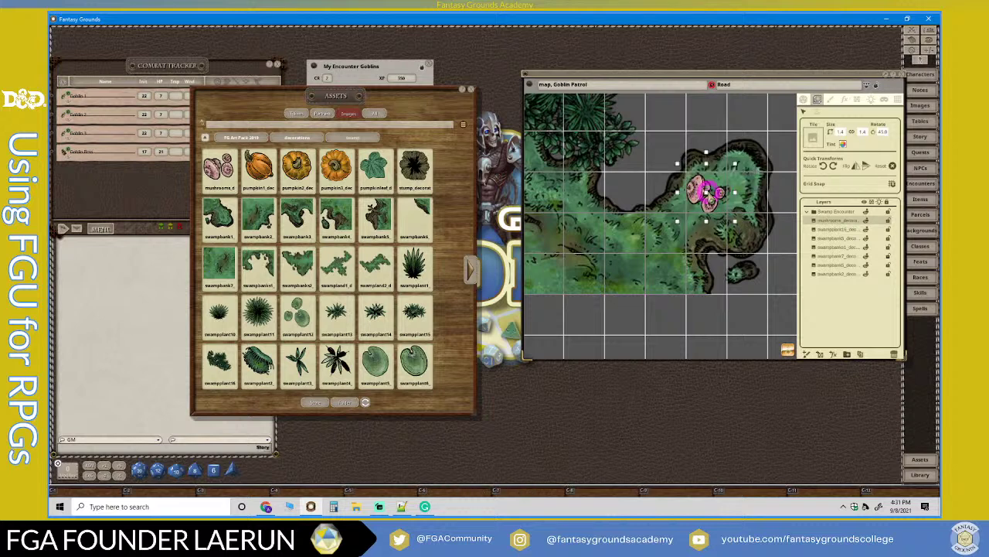
pyautogui.click(701, 187)
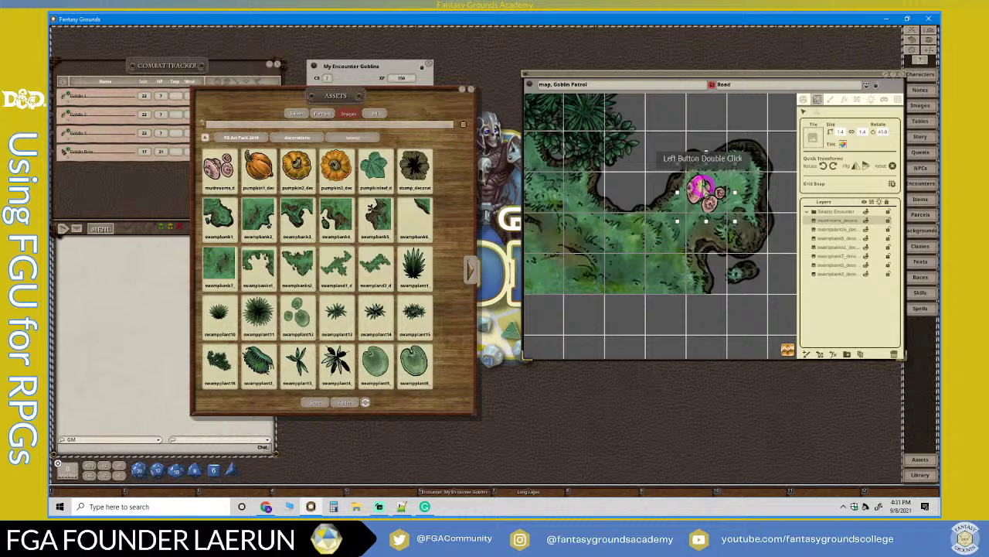
pyautogui.scroll(5, 701, 187)
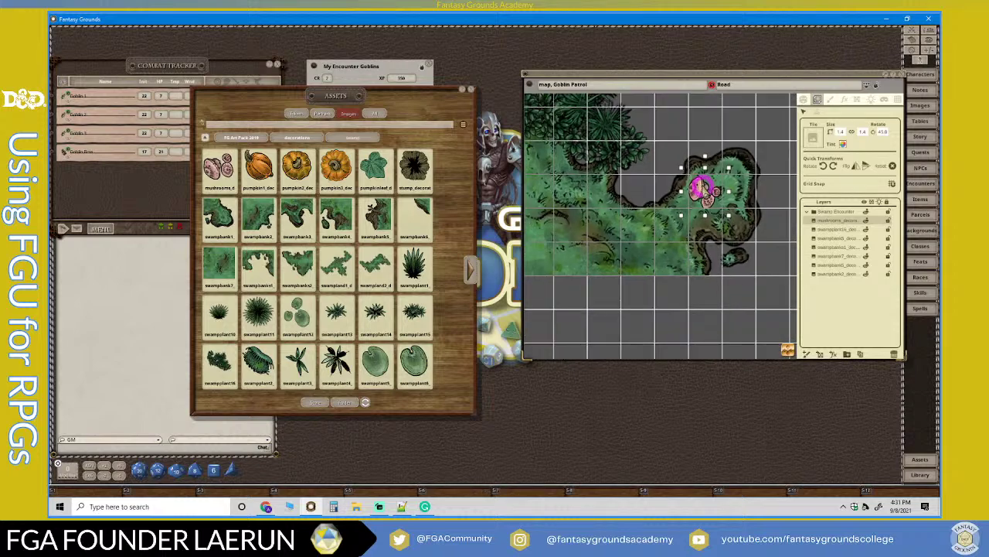
pyautogui.click(703, 193)
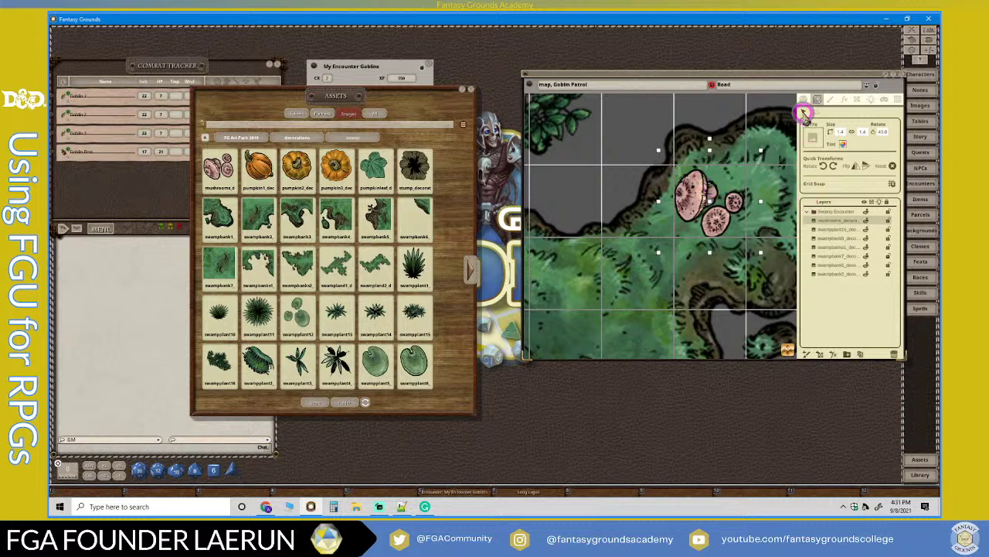
# Reselect the mushroom decoration on the map and shrink it proportionally to 0.7 by 0.7.
pyautogui.click(815, 114)
pyautogui.click(806, 109)
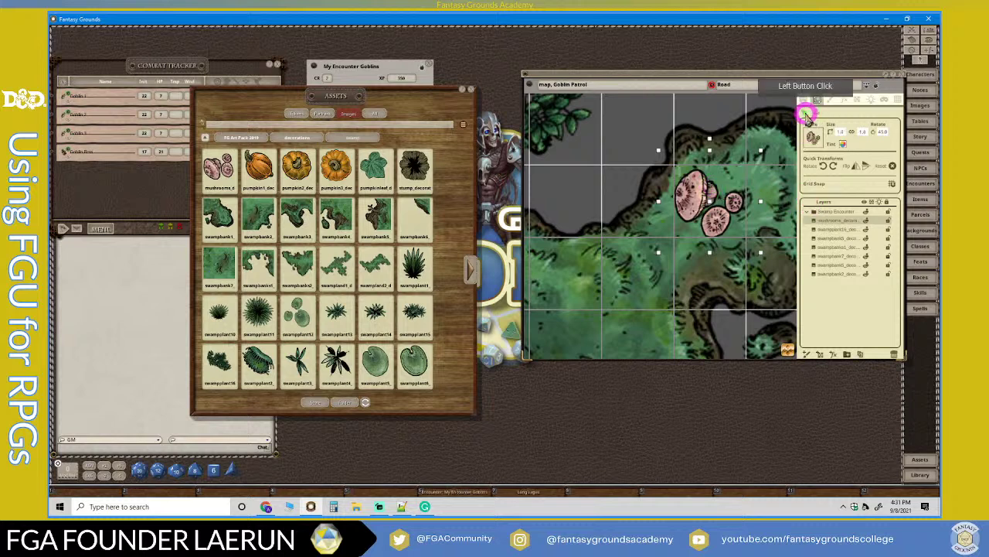
pyautogui.click(701, 202)
pyautogui.click(701, 201)
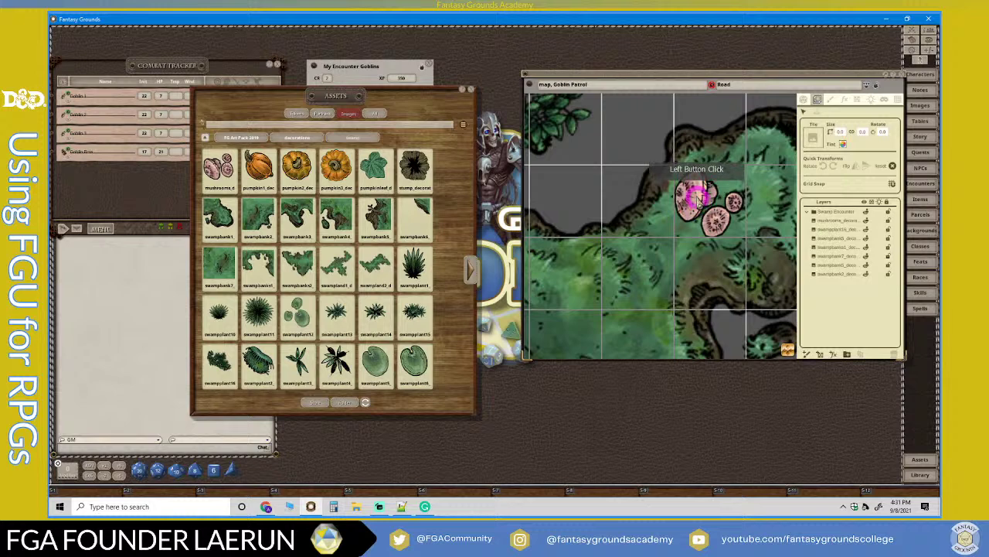
pyautogui.click(698, 198)
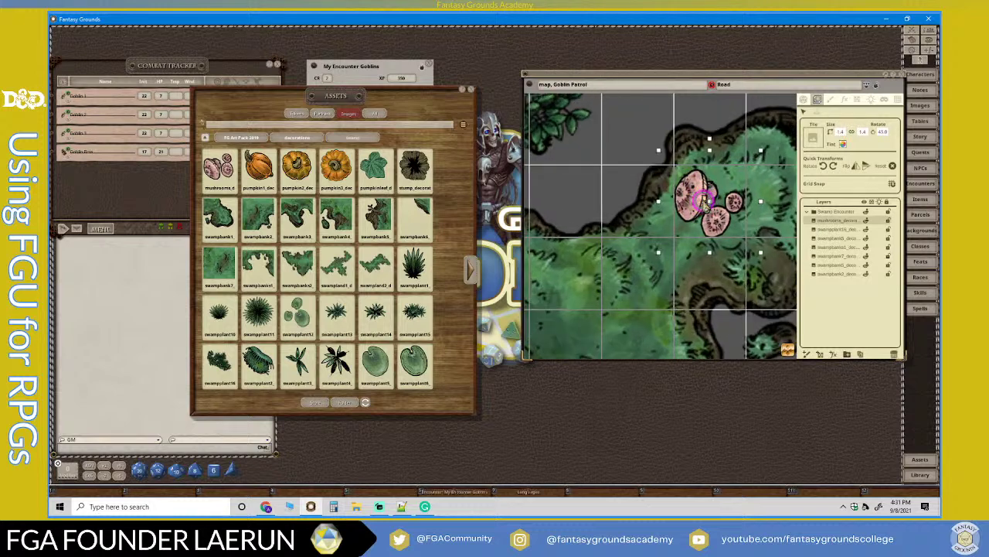
pyautogui.doubleClick(703, 201)
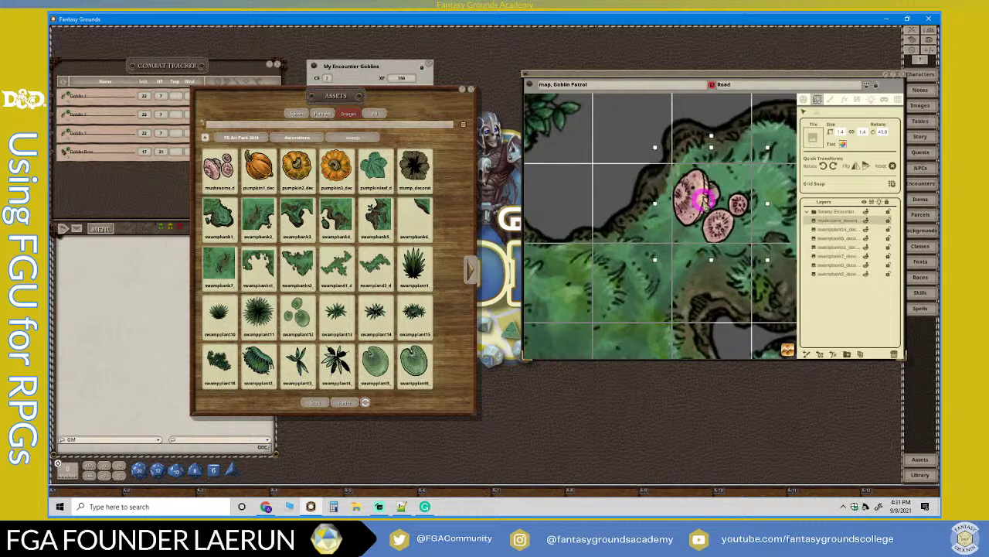
pyautogui.click(701, 199)
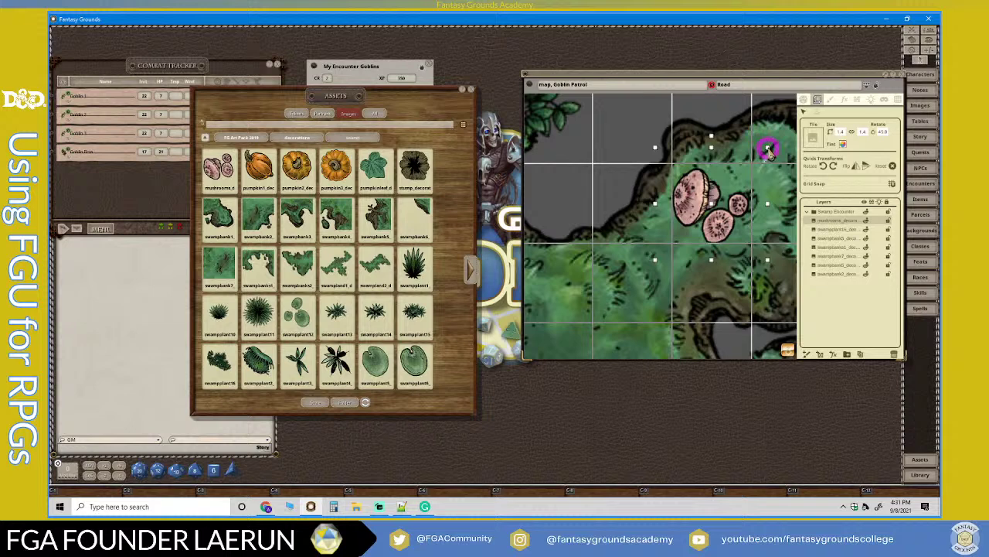
pyautogui.moveTo(761, 153); pyautogui.dragTo(768, 155)
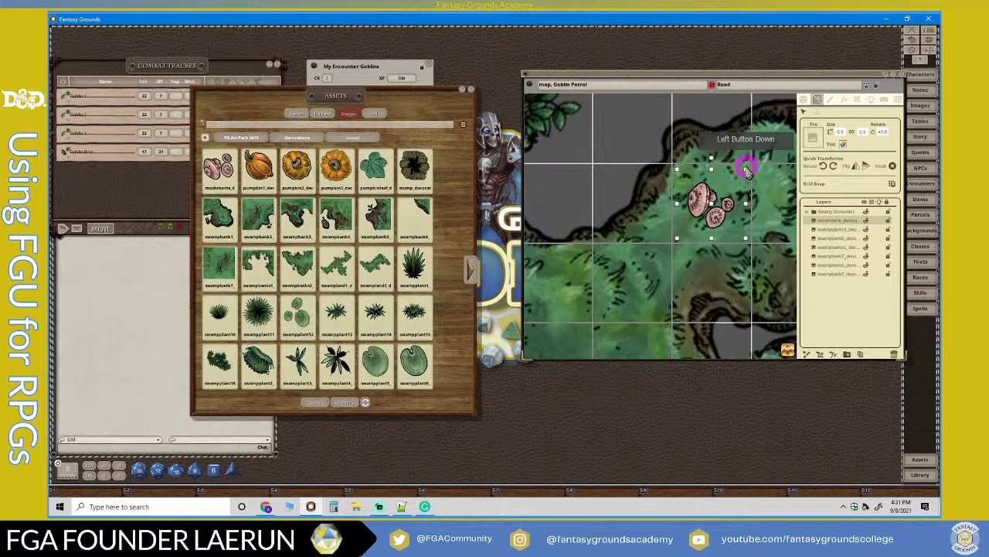
pyautogui.scroll(-3, 750, 214)
pyautogui.moveTo(734, 172); pyautogui.dragTo(799, 283)
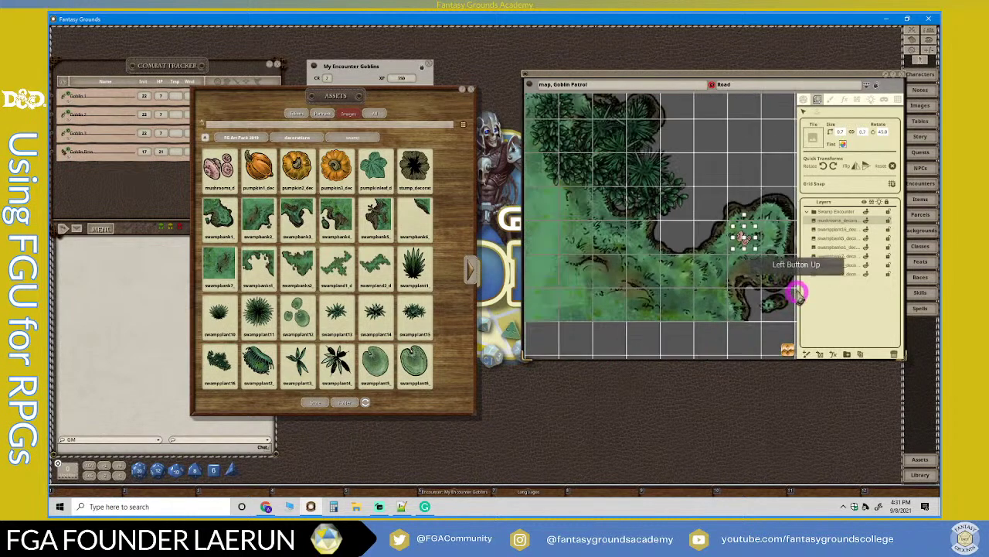
# Reposition the mushroom decoration freely on the swamp peninsula with grid snap temporarily turned off.
pyautogui.scroll(2, 785, 271)
pyautogui.scroll(1, 785, 270)
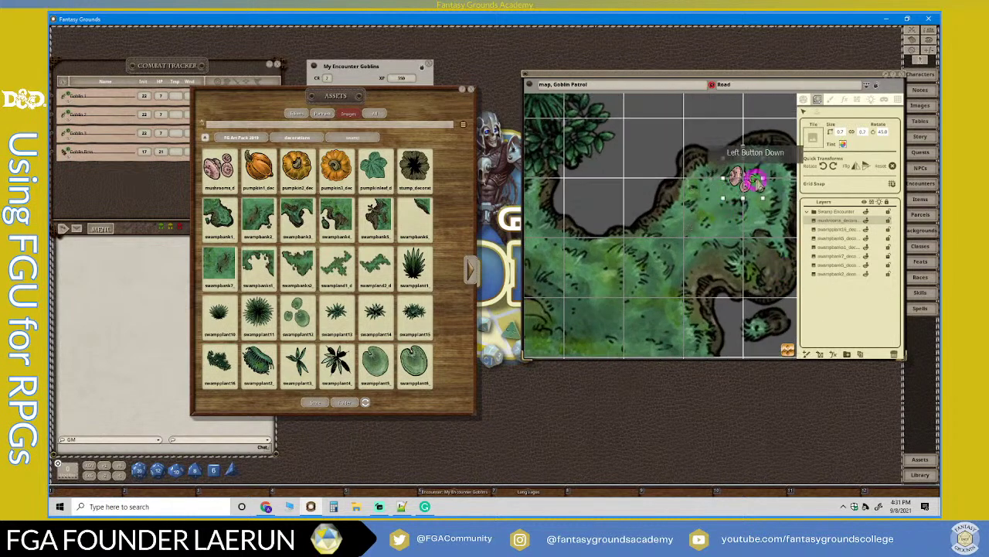
pyautogui.moveTo(827, 192); pyautogui.dragTo(883, 177)
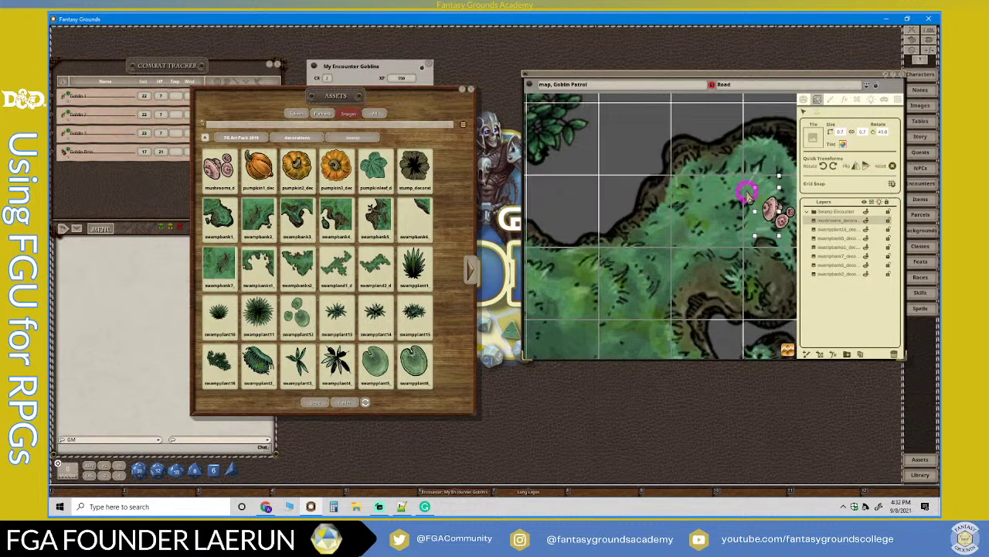
pyautogui.click(812, 216)
pyautogui.click(893, 185)
pyautogui.click(781, 220)
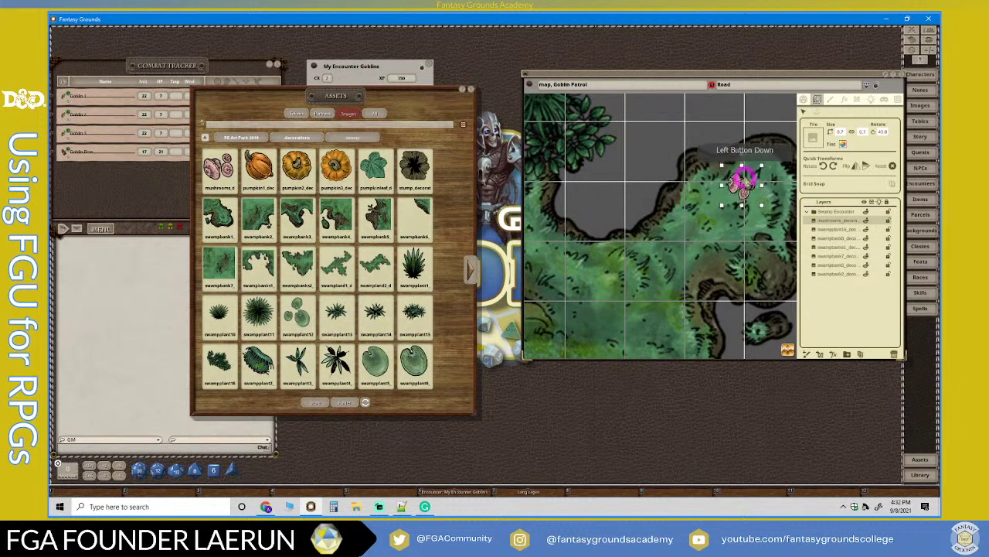
pyautogui.scroll(-2, 748, 182)
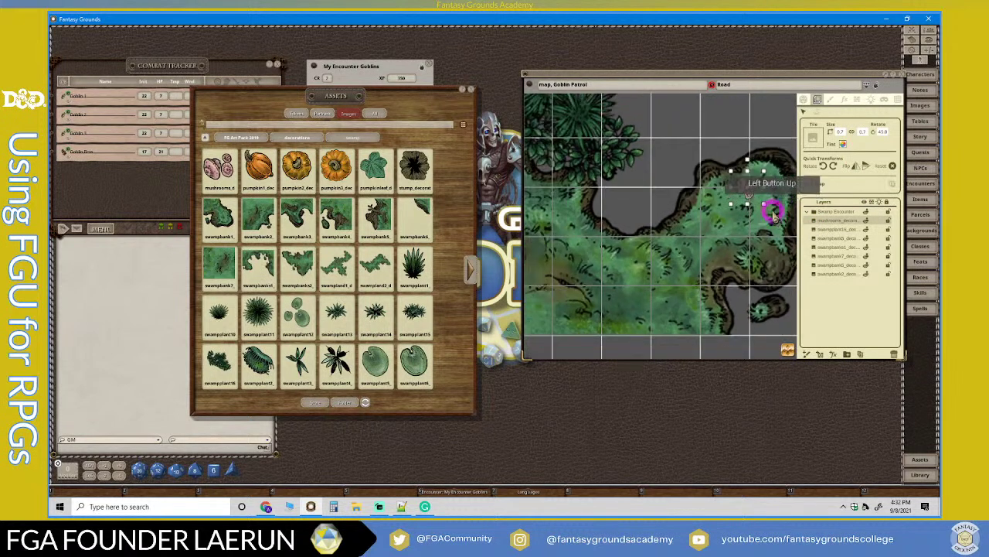
pyautogui.click(894, 188)
pyautogui.scroll(2, 748, 224)
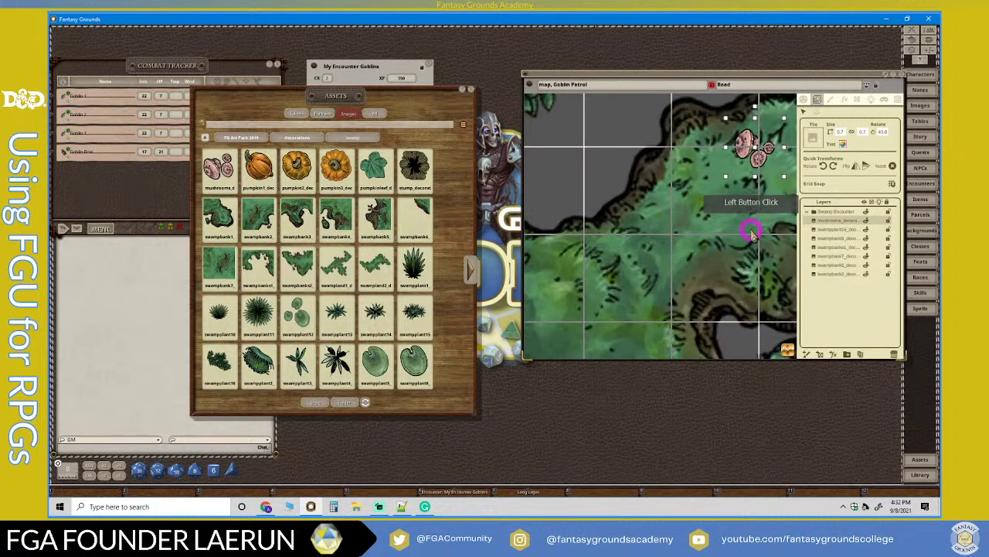
# Review the complete swamp layout on the Goblin Patrol map, including the mushroom placement.
pyautogui.click(699, 240)
pyautogui.scroll(-4, 704, 243)
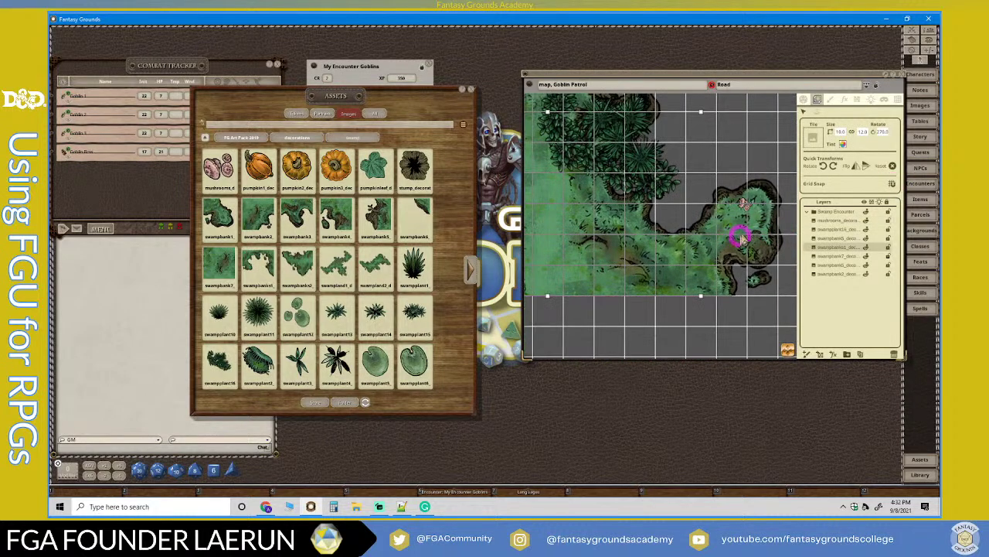
pyautogui.scroll(1, 729, 216)
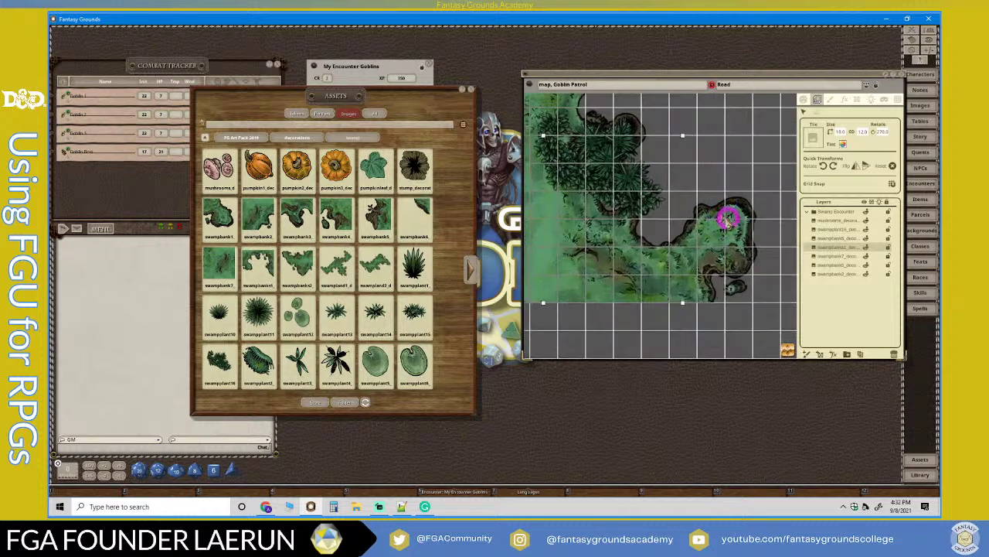
pyautogui.scroll(-1, 727, 218)
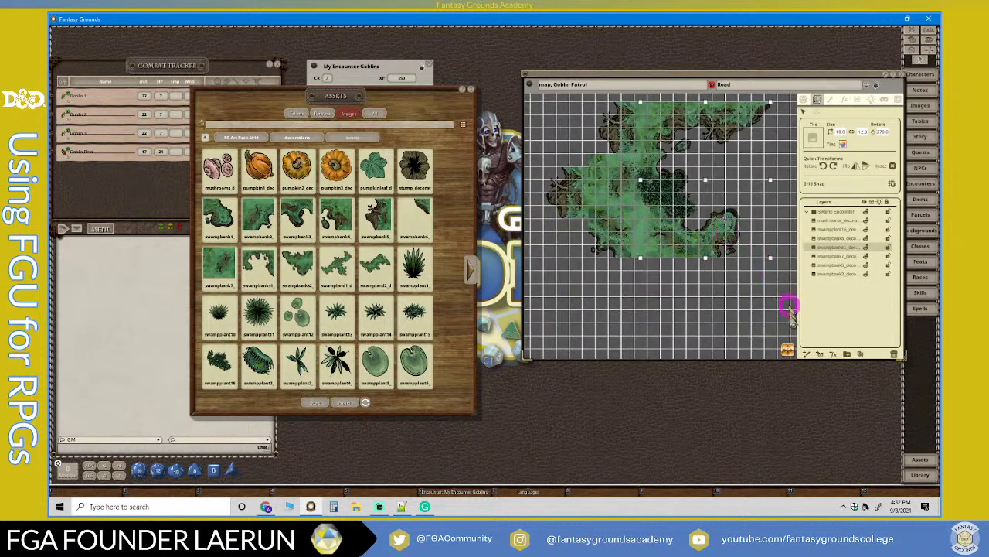
pyautogui.moveTo(787, 348); pyautogui.dragTo(729, 303)
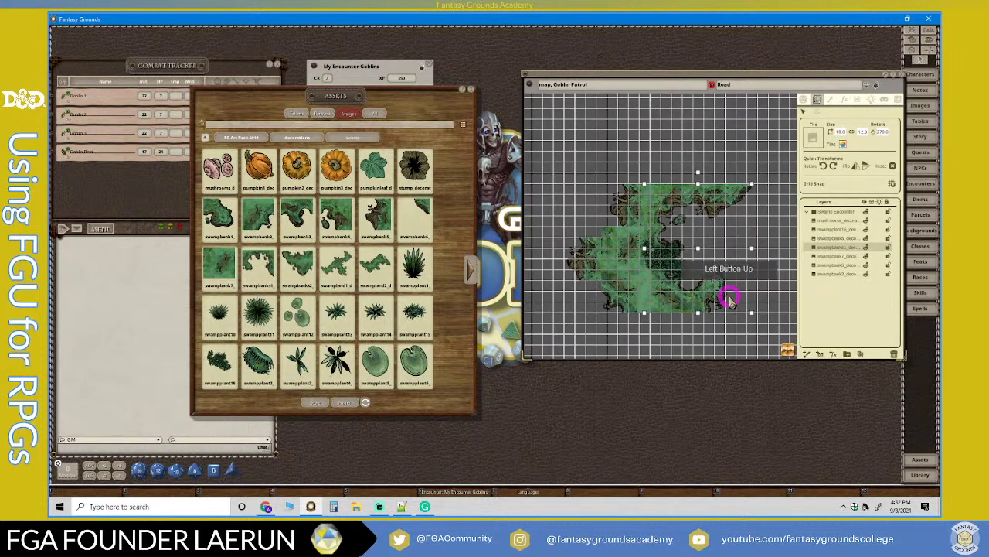
pyautogui.scroll(-1, 737, 287)
pyautogui.scroll(1, 736, 288)
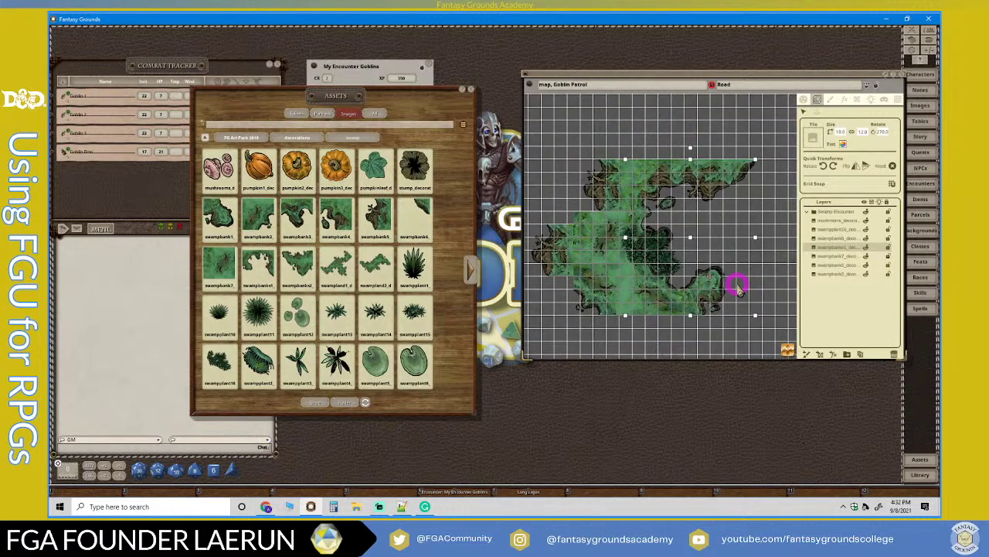
pyautogui.scroll(-1, 737, 288)
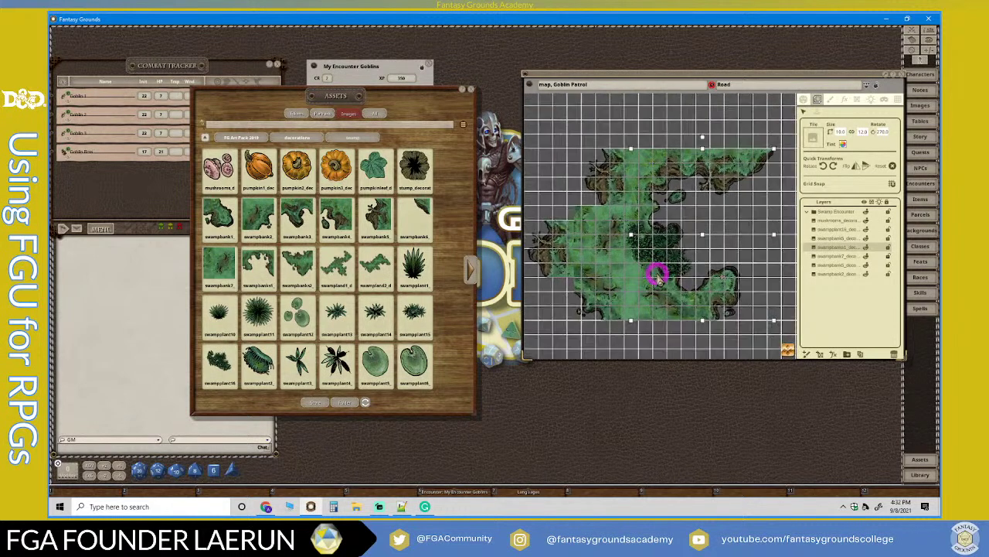
pyautogui.scroll(-1, 693, 261)
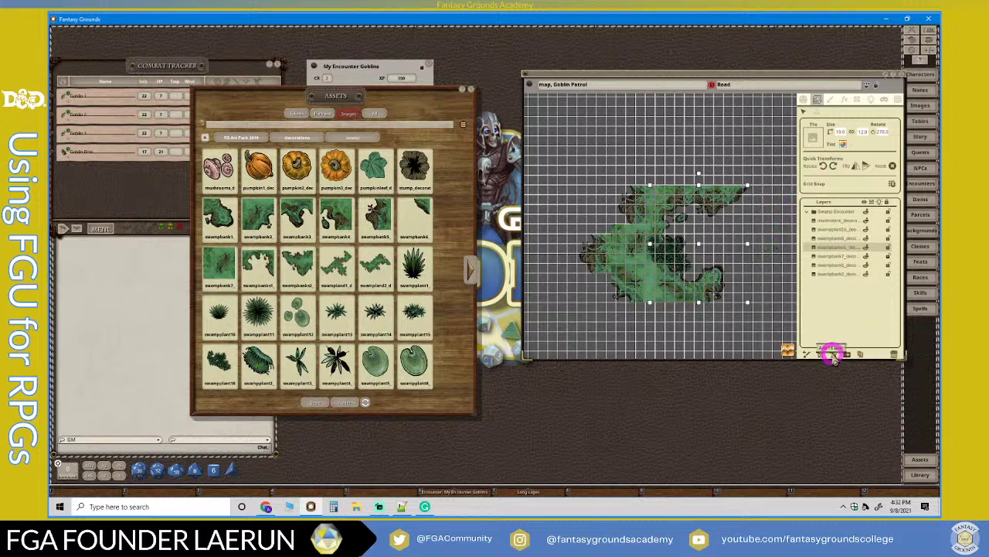
# Collapse and lock the Swamp Encounter layer folder and add a new FX layer above it.
pyautogui.click(807, 211)
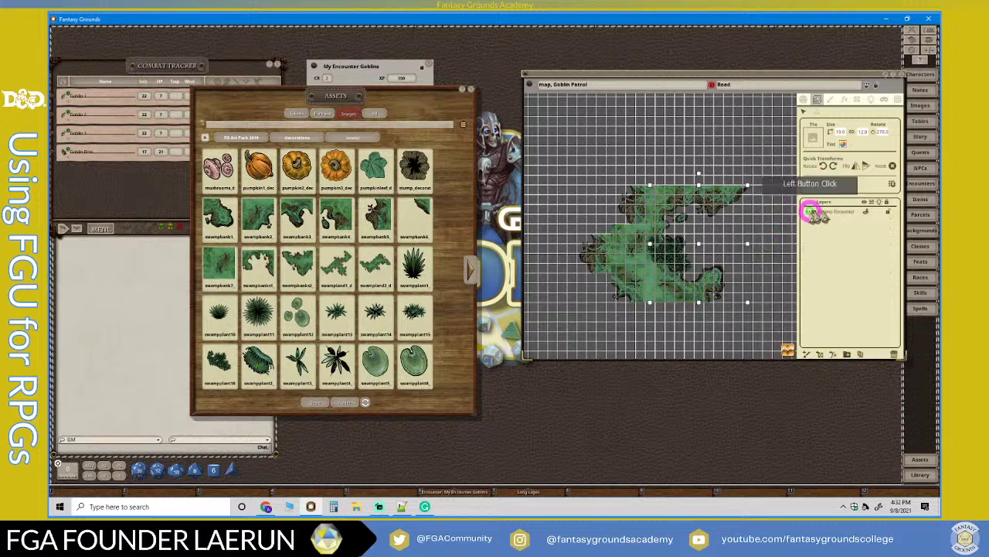
pyautogui.click(888, 211)
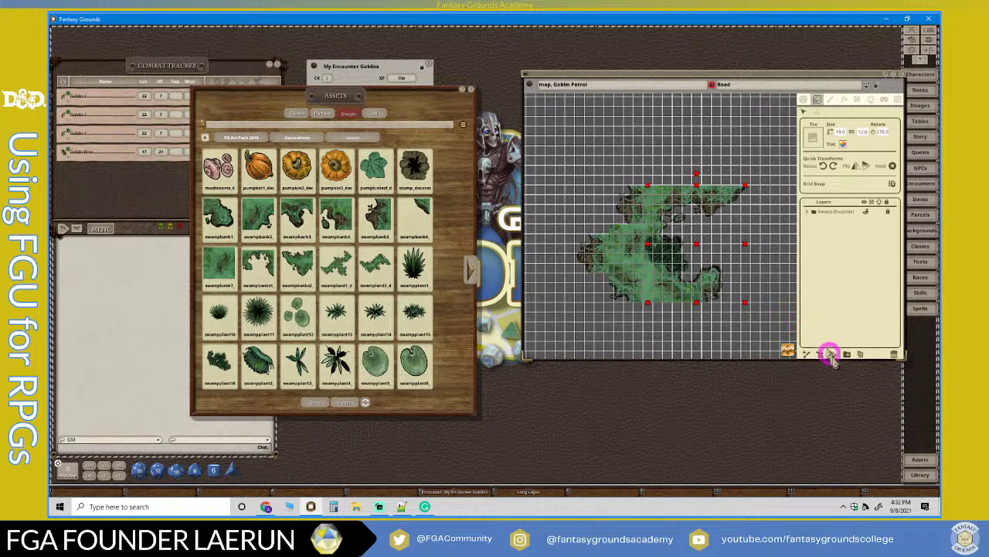
pyautogui.click(834, 355)
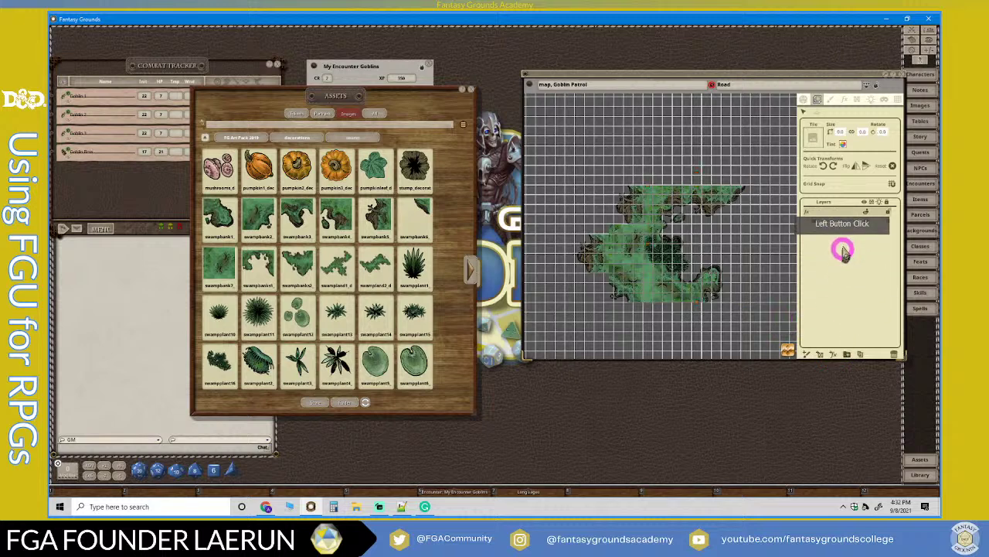
# Set the new layer's FX type to Myst so the effect covers the Goblin Patrol map.
pyautogui.click(843, 99)
pyautogui.click(846, 101)
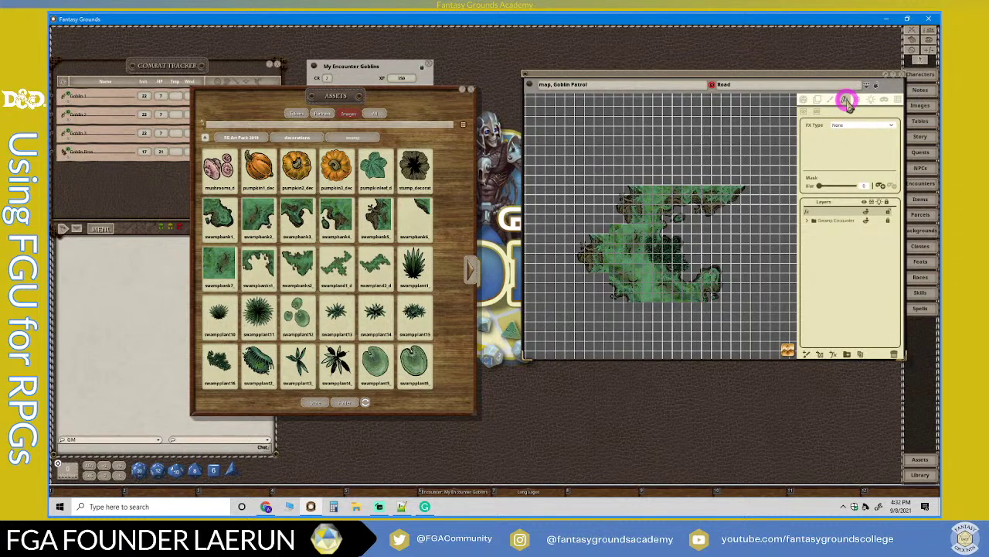
pyautogui.click(879, 125)
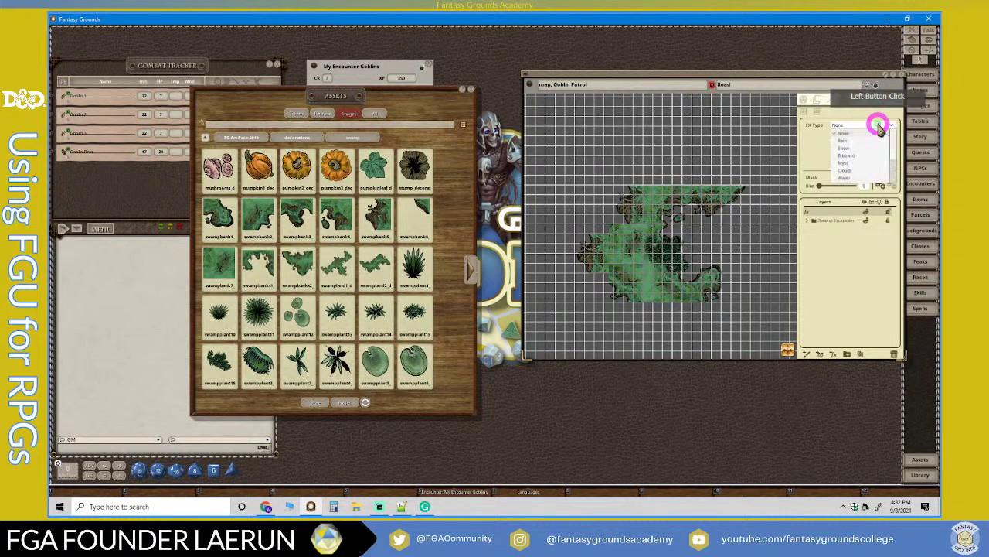
pyautogui.click(844, 160)
pyautogui.scroll(5, 656, 260)
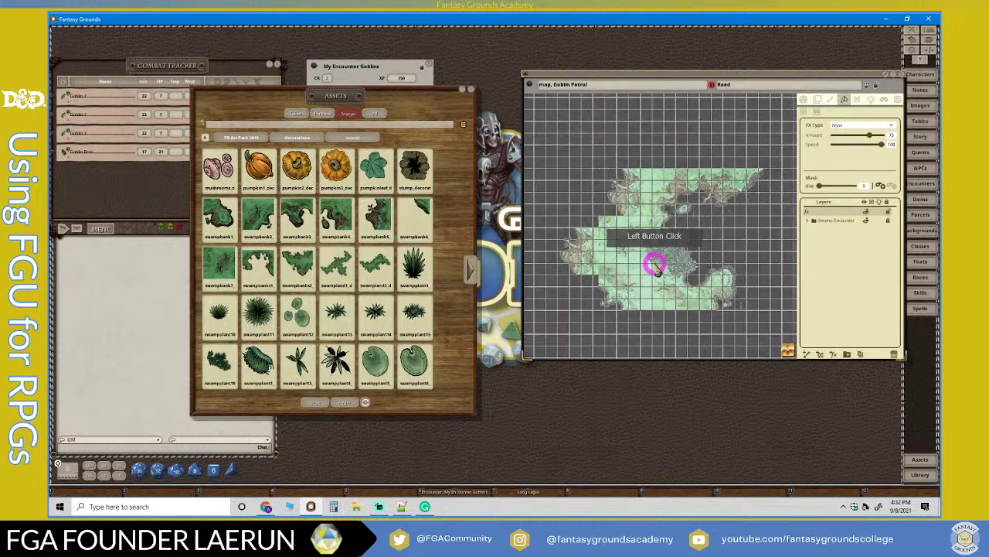
pyautogui.scroll(-3, 655, 279)
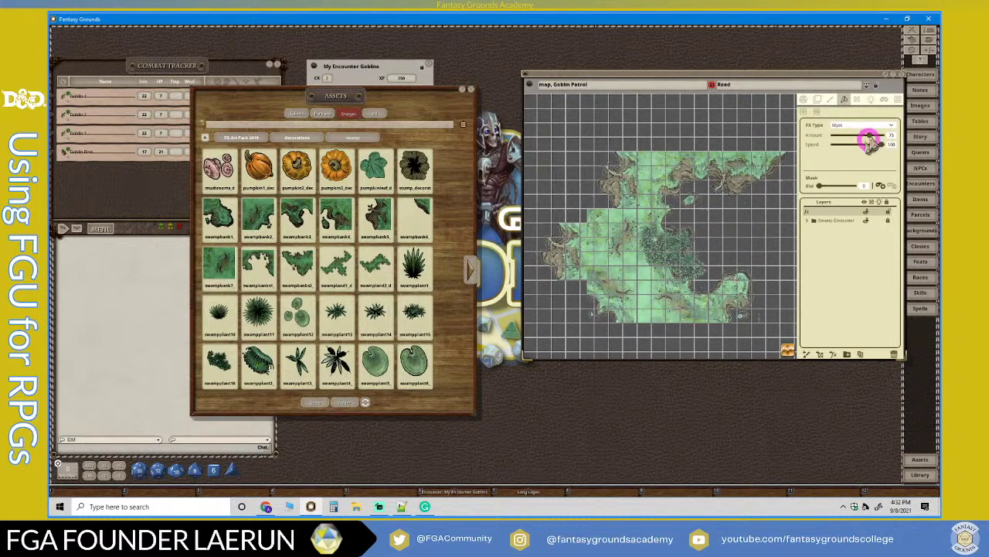
# Tune the Myst effect to an amount of about 63 and a speed of 52.
pyautogui.moveTo(864, 133)
pyautogui.mouseDown()
pyautogui.moveTo(872, 149)
pyautogui.moveTo(860, 149)
pyautogui.mouseUp()
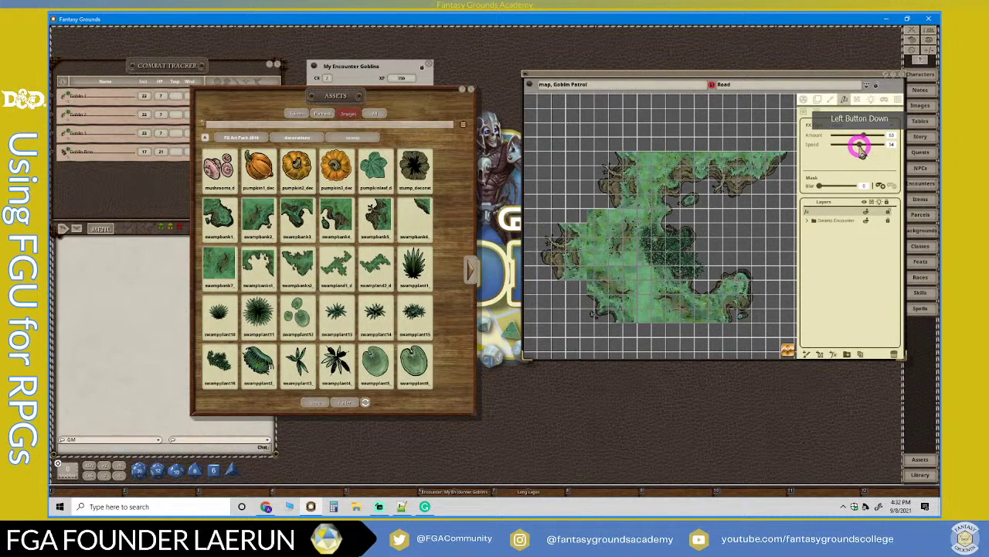
pyautogui.scroll(5, 656, 250)
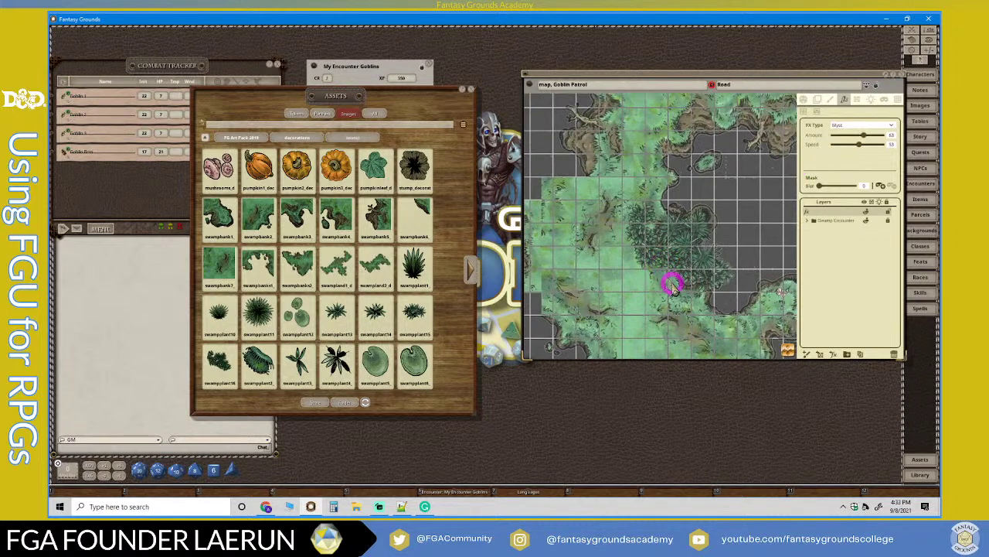
pyautogui.scroll(2, 606, 272)
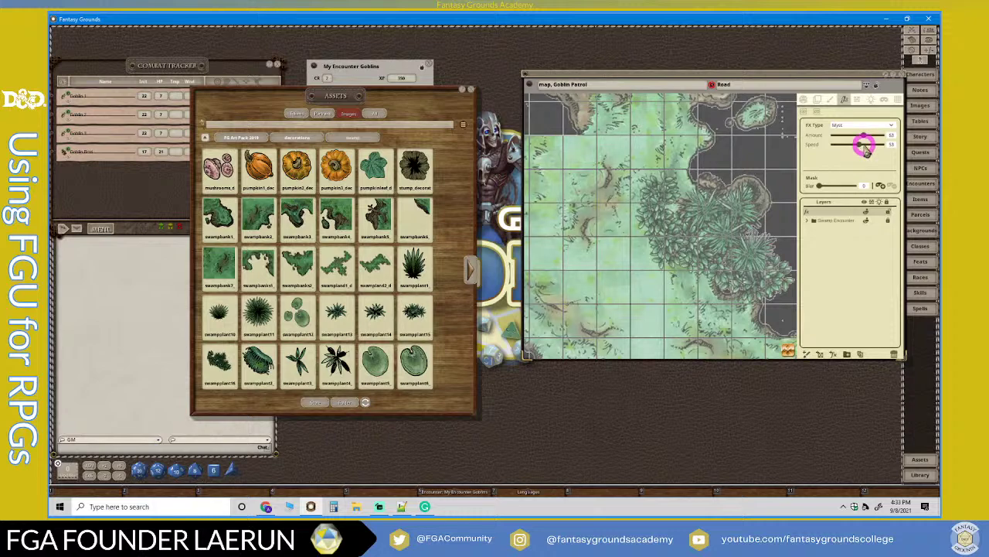
pyautogui.moveTo(861, 149); pyautogui.dragTo(859, 149)
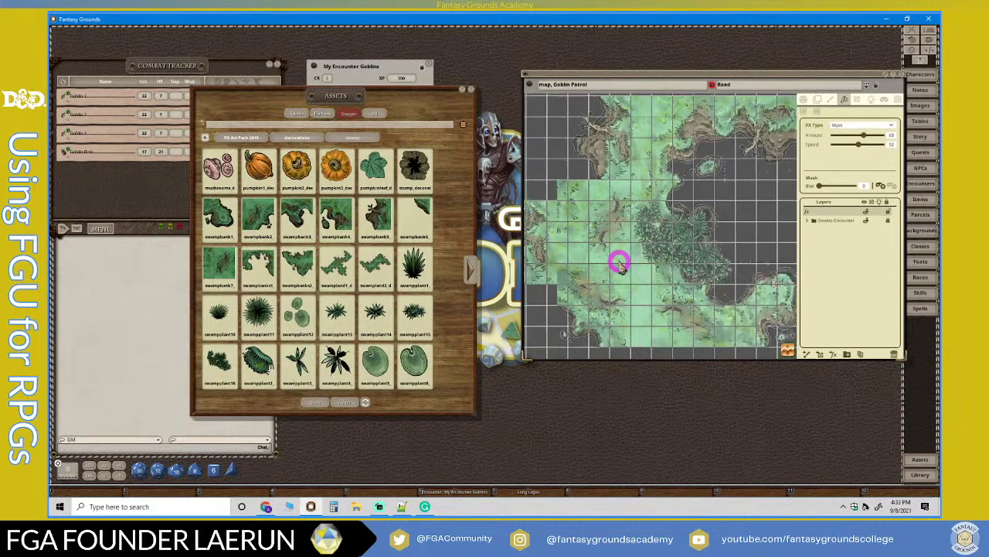
# Add a mask to the Myst layer and set the mask blur to 52.
pyautogui.click(882, 184)
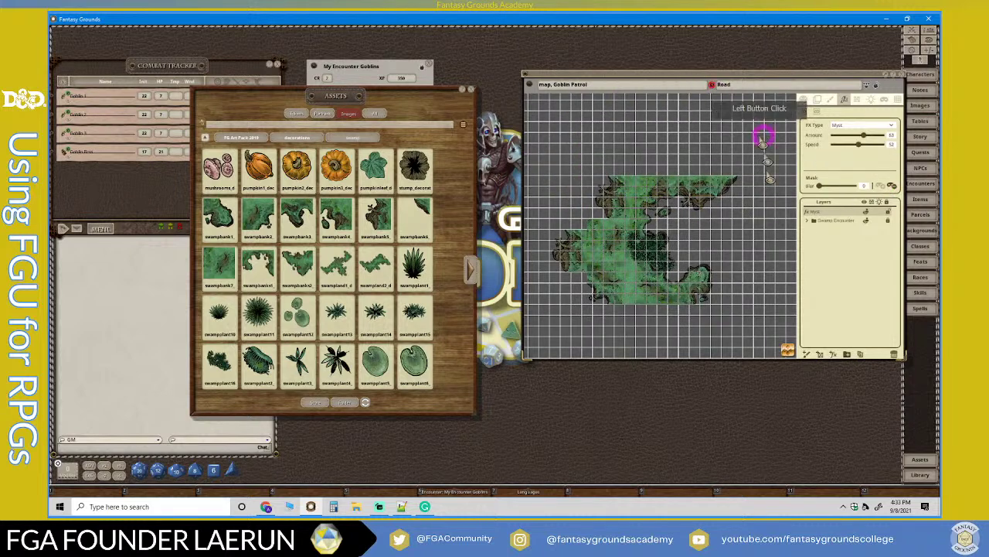
pyautogui.moveTo(630, 218); pyautogui.dragTo(578, 181)
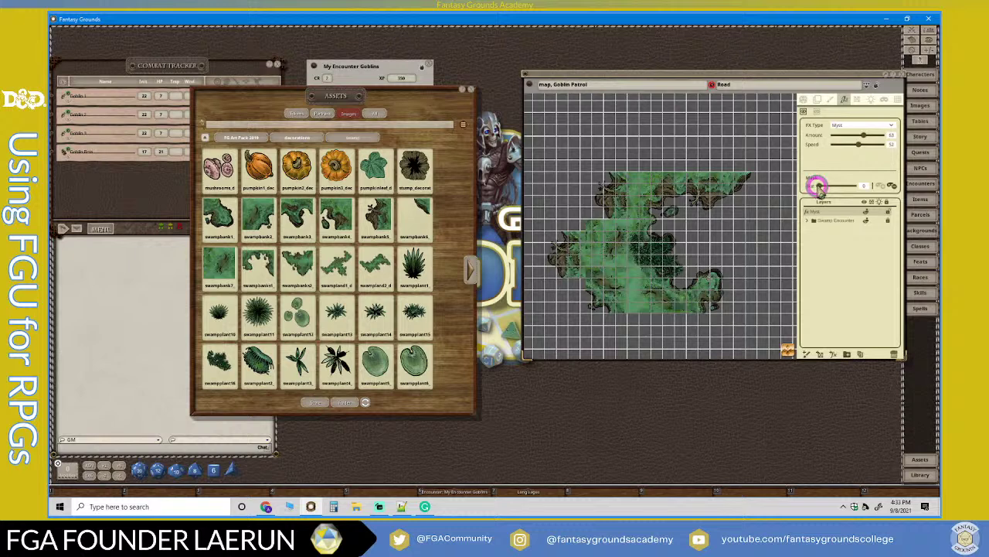
pyautogui.moveTo(818, 186); pyautogui.dragTo(838, 186)
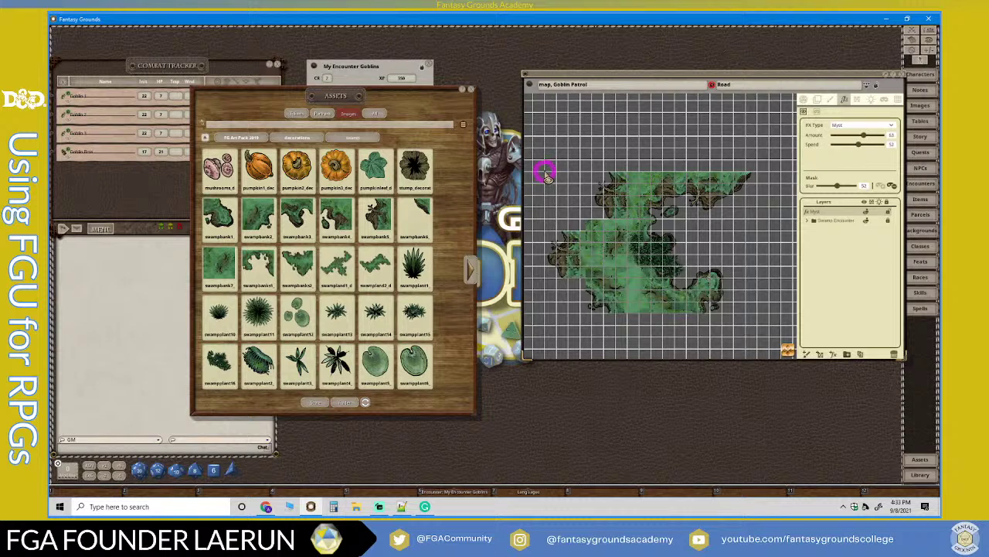
# Draw a rectangular mask area around the whole swamp layout to show the mist there, and check it up close.
pyautogui.moveTo(552, 176); pyautogui.dragTo(761, 313)
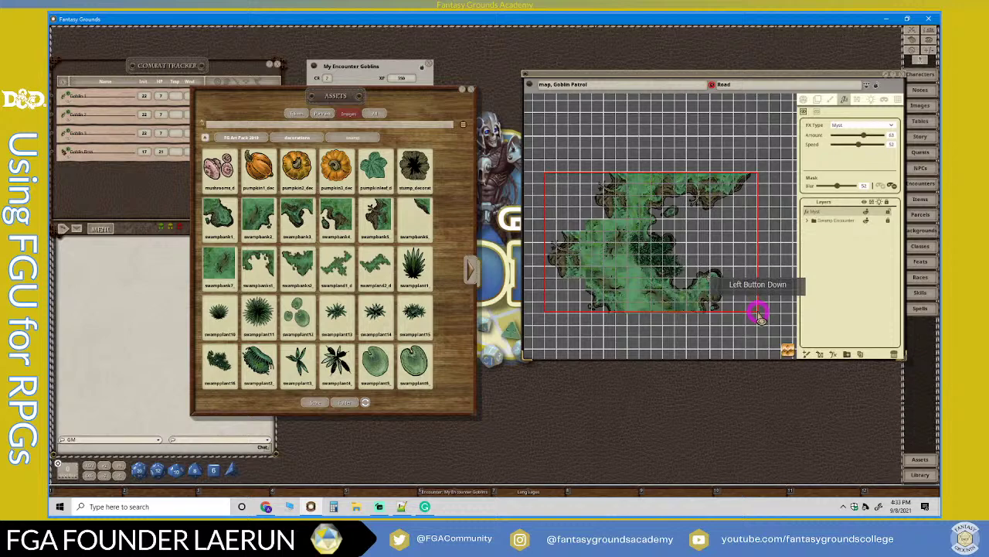
pyautogui.moveTo(761, 313); pyautogui.dragTo(761, 313)
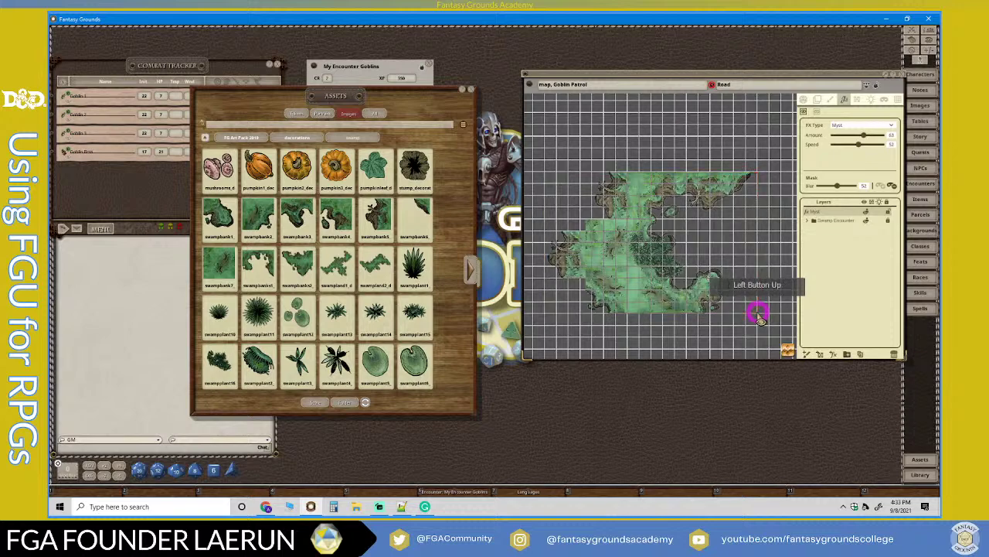
pyautogui.scroll(5, 627, 255)
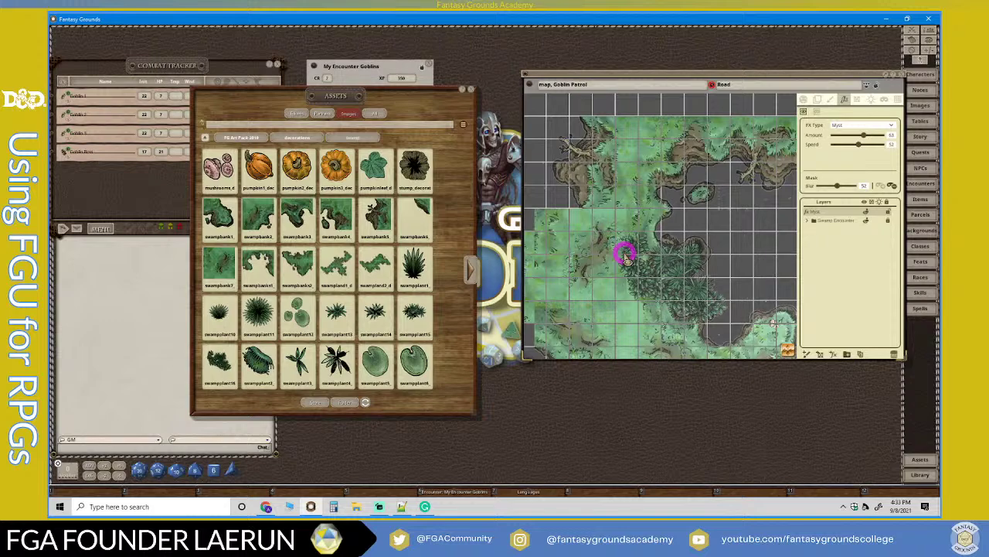
pyautogui.scroll(-5, 629, 260)
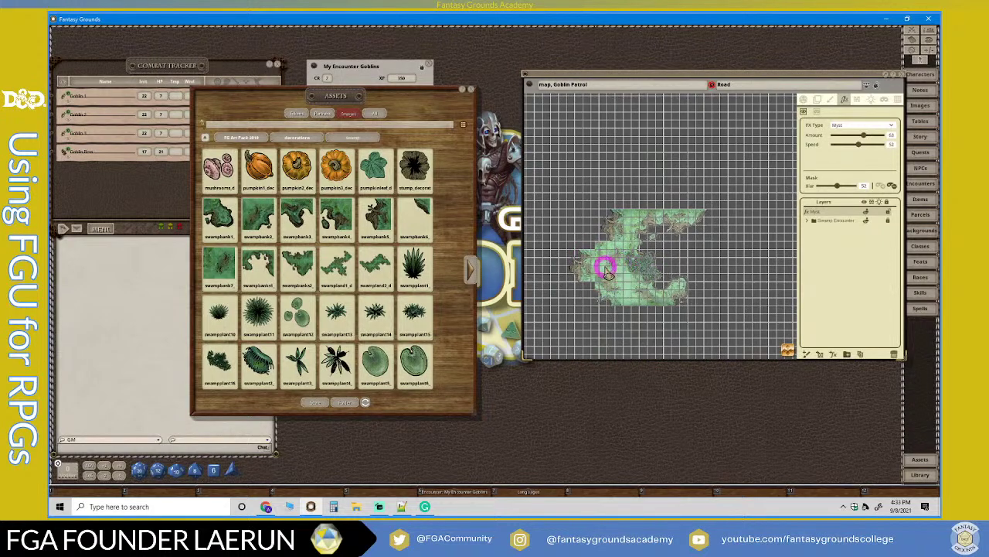
pyautogui.scroll(5, 628, 255)
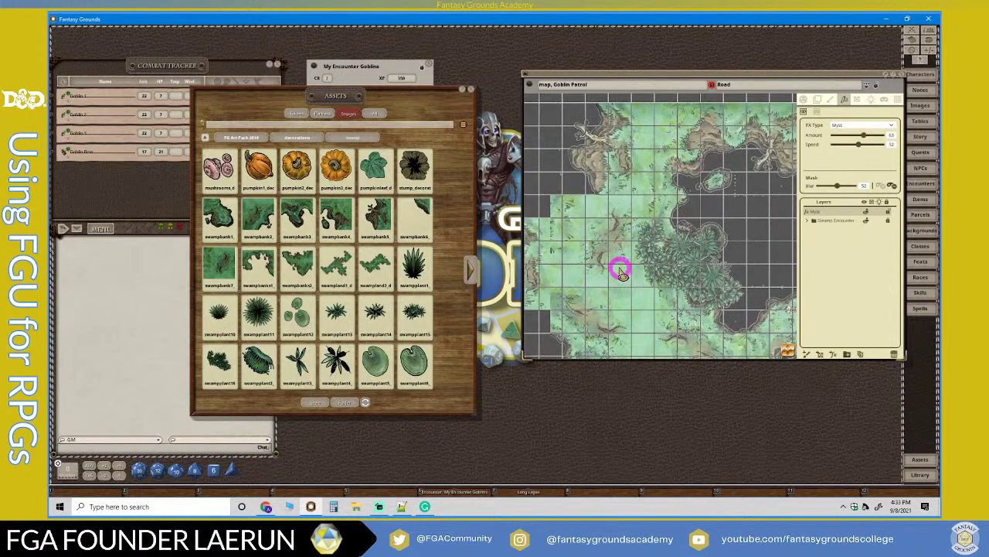
# Lower the Myst amount to about 31 and check the lighter mist across the swamp map.
pyautogui.scroll(1, 620, 270)
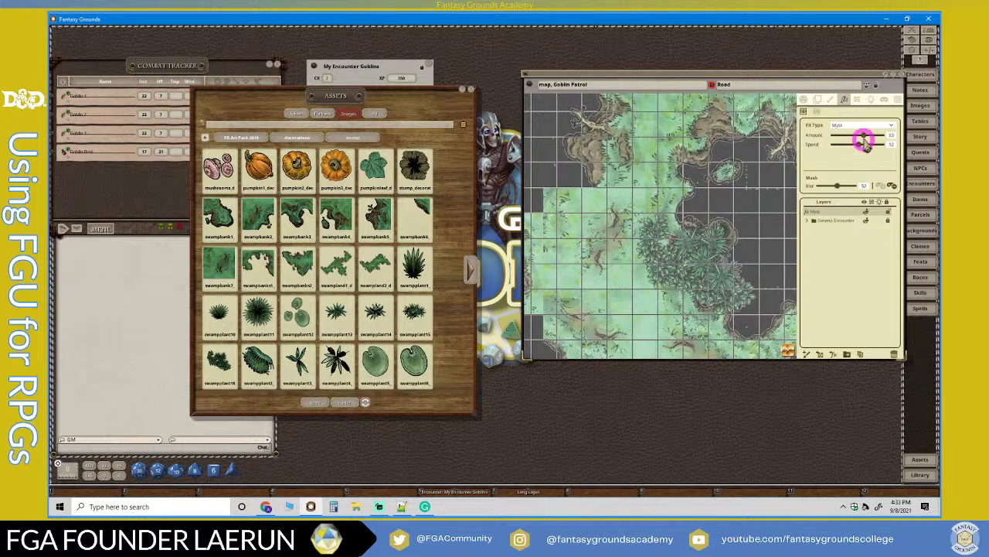
pyautogui.moveTo(863, 138); pyautogui.dragTo(854, 135)
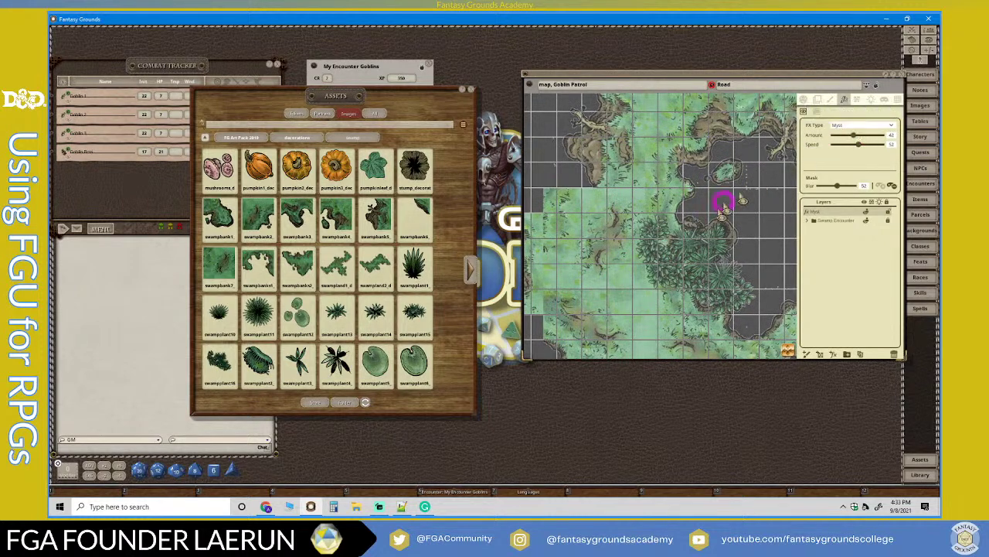
pyautogui.scroll(-4, 663, 249)
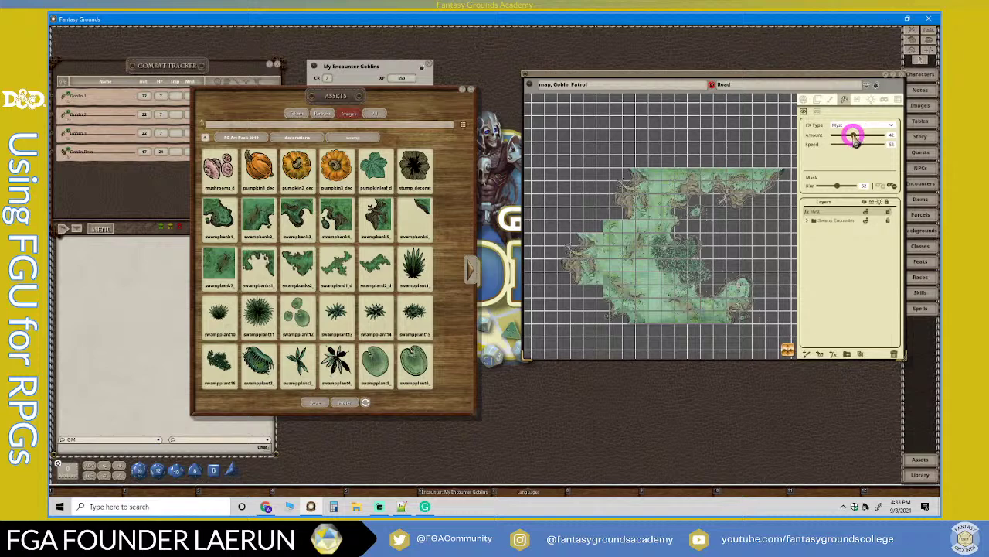
pyautogui.moveTo(854, 137); pyautogui.dragTo(848, 136)
pyautogui.scroll(6, 685, 271)
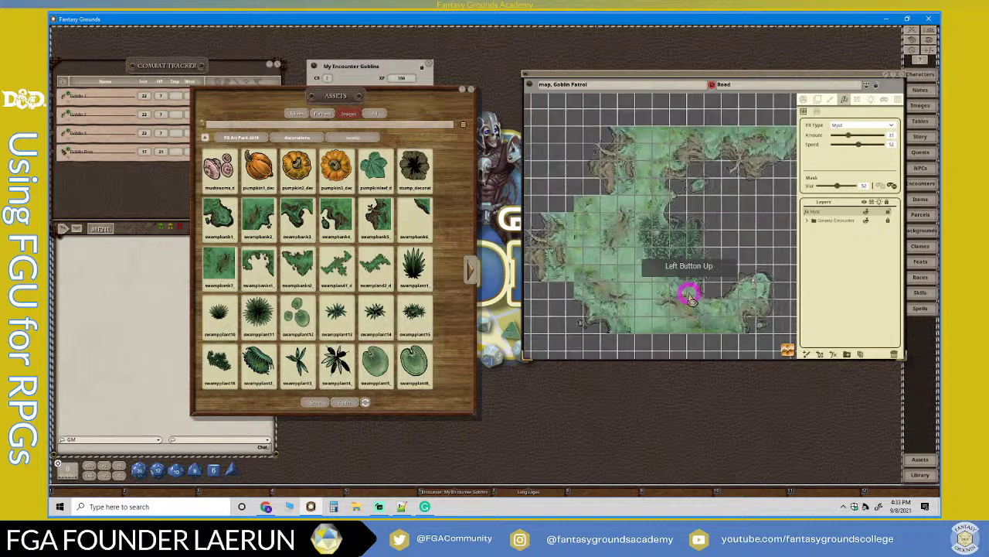
pyautogui.scroll(-4, 632, 280)
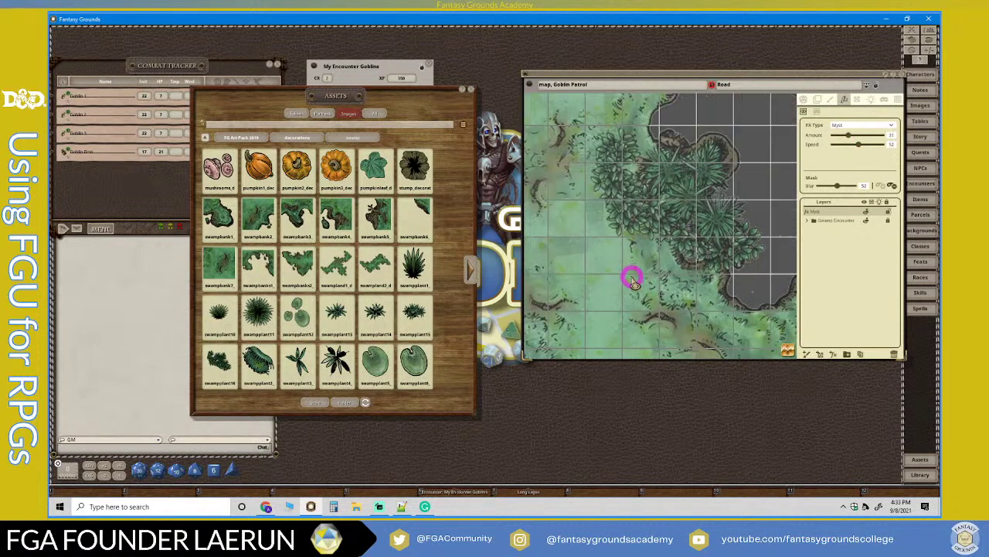
pyautogui.scroll(-2, 623, 232)
pyautogui.scroll(-1, 623, 232)
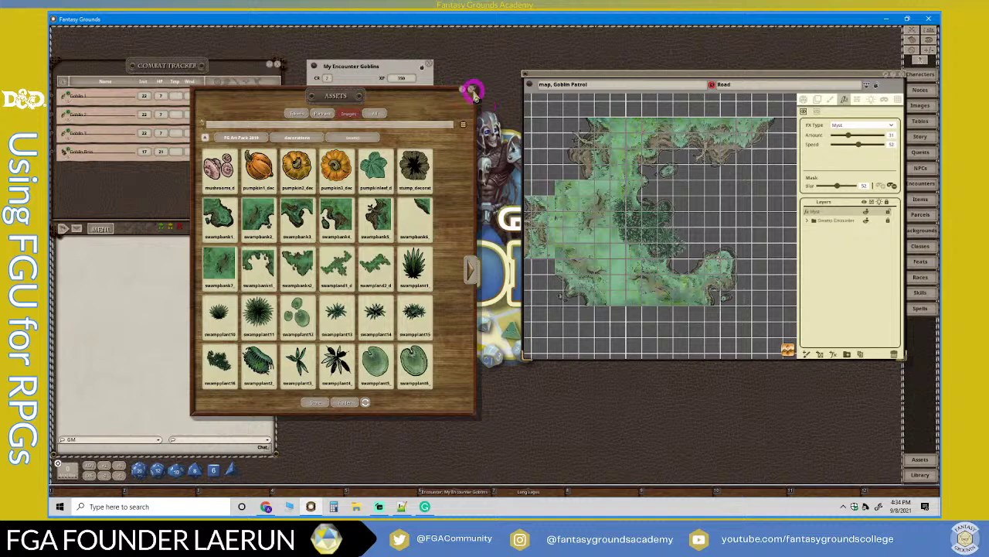
# Close the Assets window and move the Goblin Patrol map beside the My Encounter Goblins record, leaving effect editing.
pyautogui.click(472, 91)
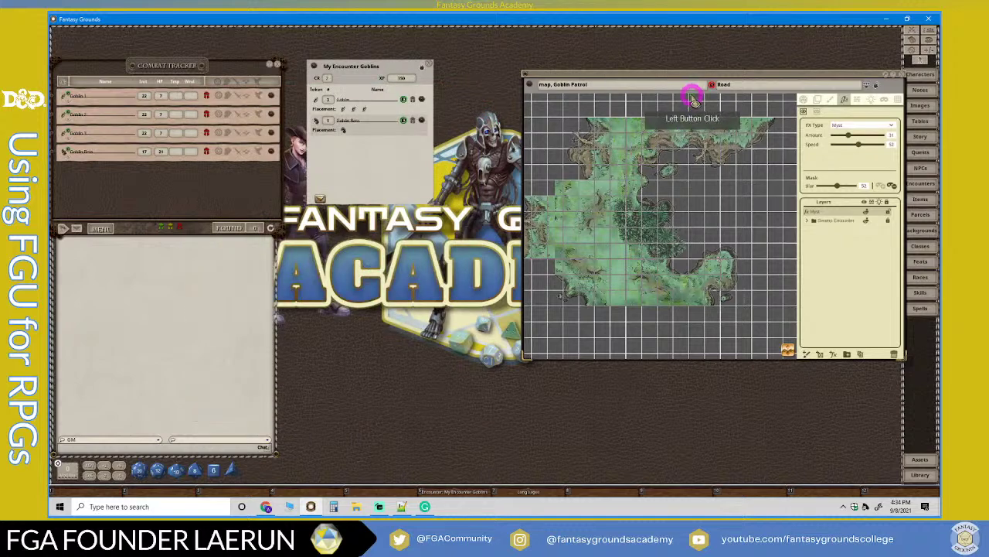
pyautogui.moveTo(689, 75); pyautogui.dragTo(609, 52)
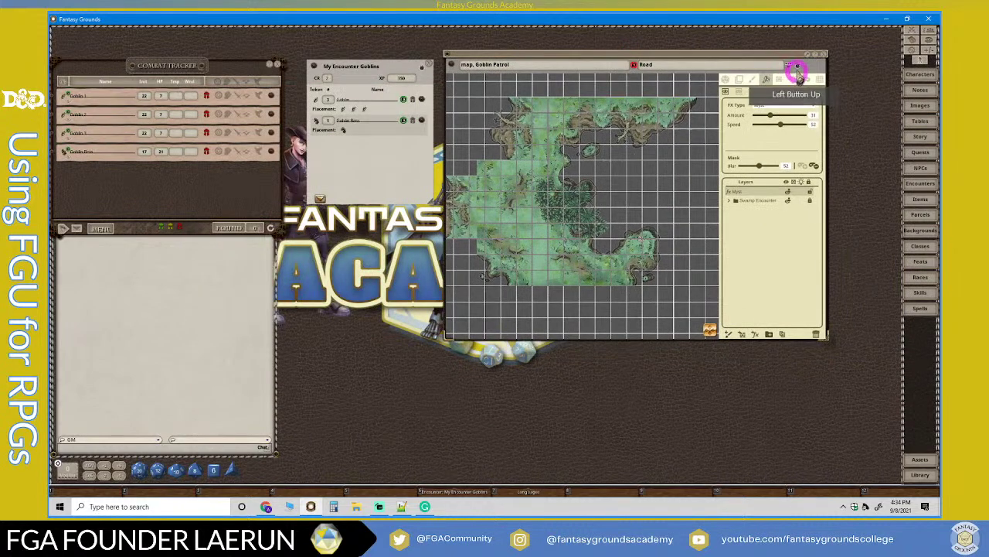
pyautogui.click(799, 68)
pyautogui.click(799, 68)
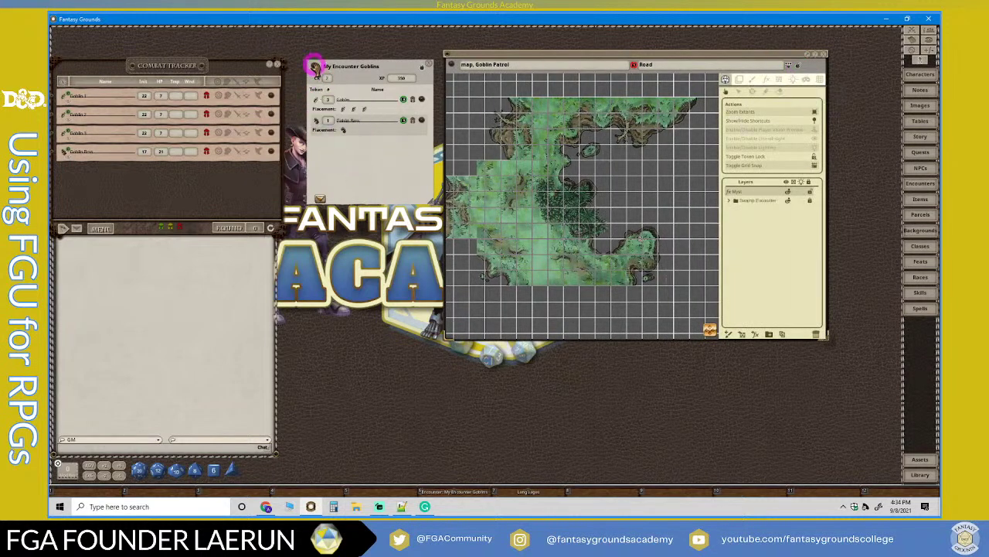
# Pin the My Encounter Goblins link on the swamp's northern bank and place its three goblins and goblin boss around the plant cluster.
pyautogui.moveTo(315, 66)
pyautogui.mouseDown()
pyautogui.moveTo(531, 117)
pyautogui.moveTo(586, 114)
pyautogui.mouseUp()
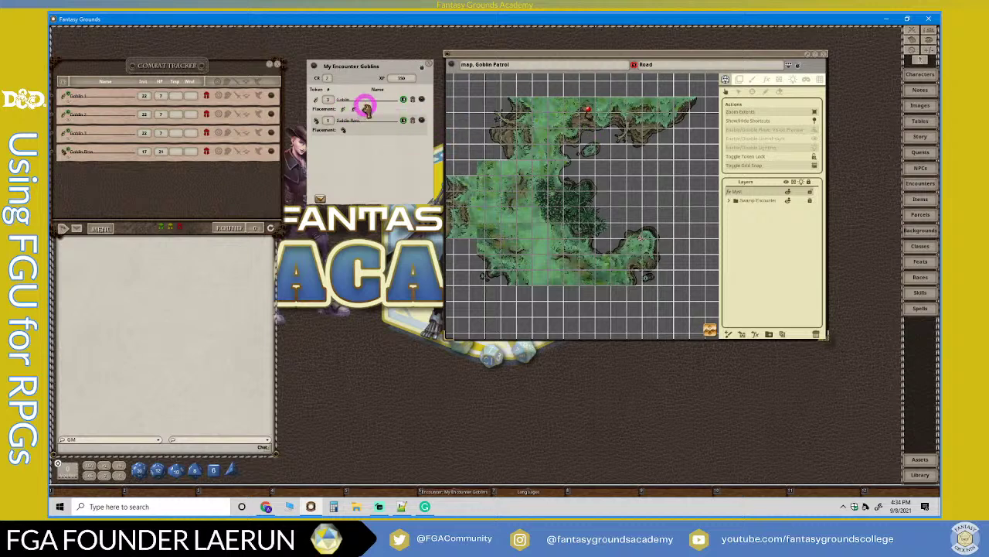
pyautogui.moveTo(362, 109); pyautogui.dragTo(590, 228)
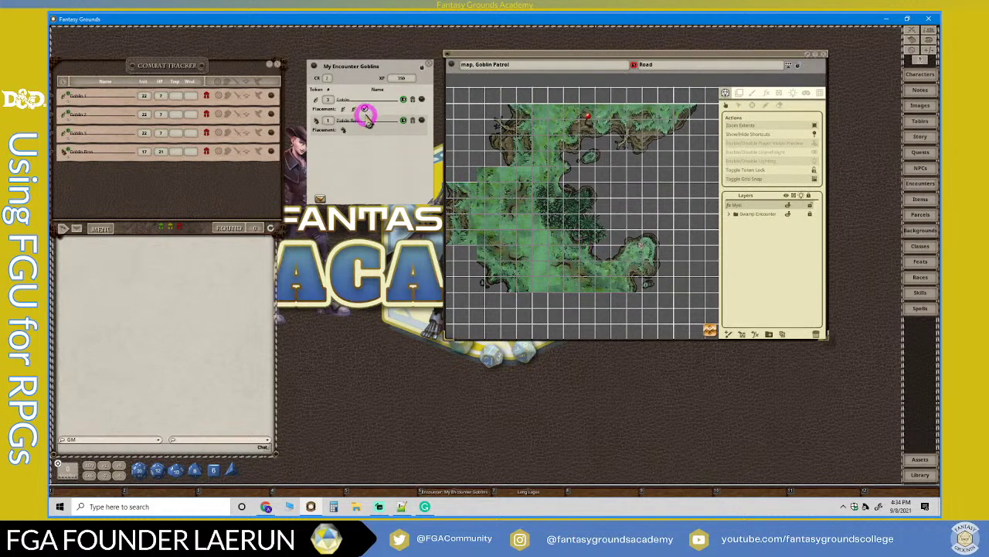
pyautogui.moveTo(352, 112); pyautogui.dragTo(513, 197)
pyautogui.scroll(3, 513, 199)
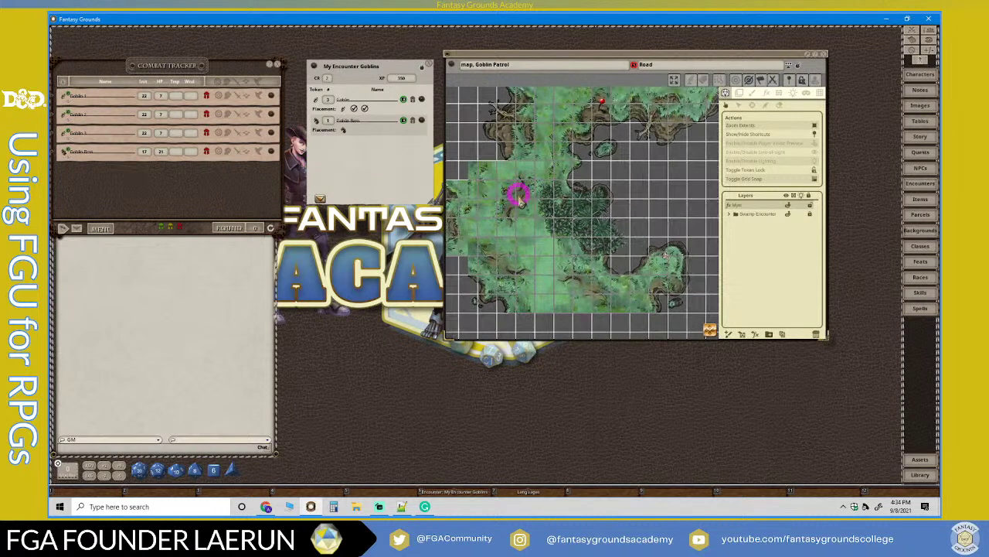
pyautogui.scroll(2, 503, 184)
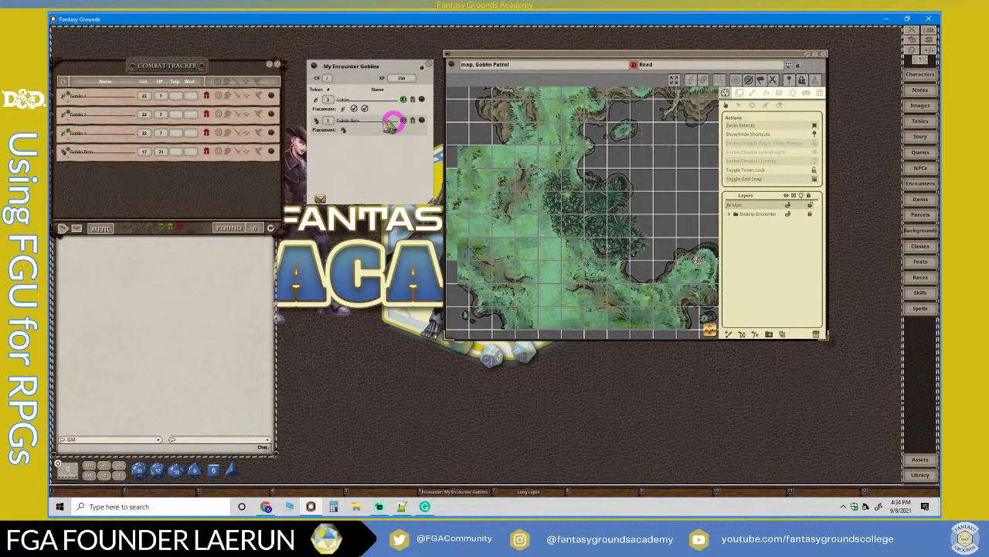
pyautogui.moveTo(343, 108); pyautogui.dragTo(506, 218)
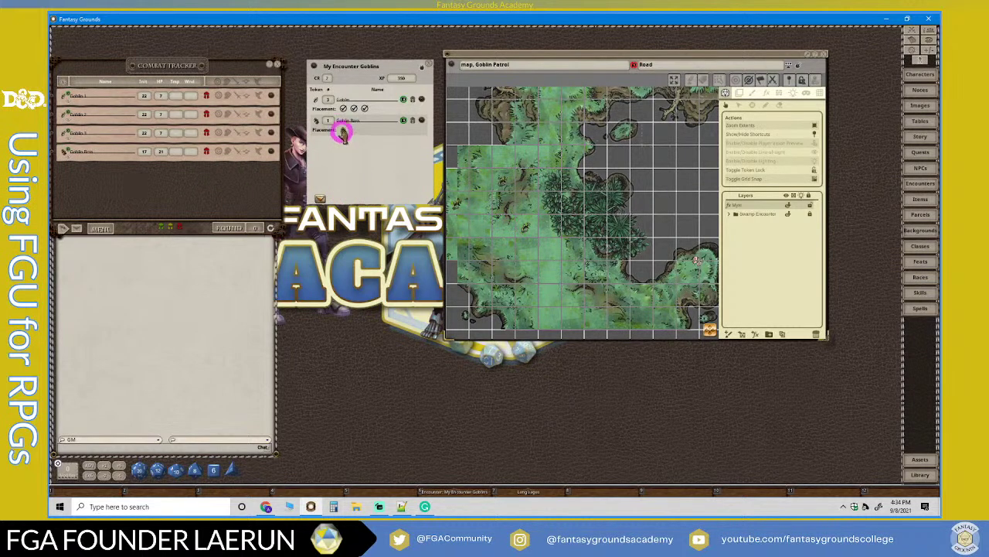
pyautogui.moveTo(342, 129); pyautogui.dragTo(502, 252)
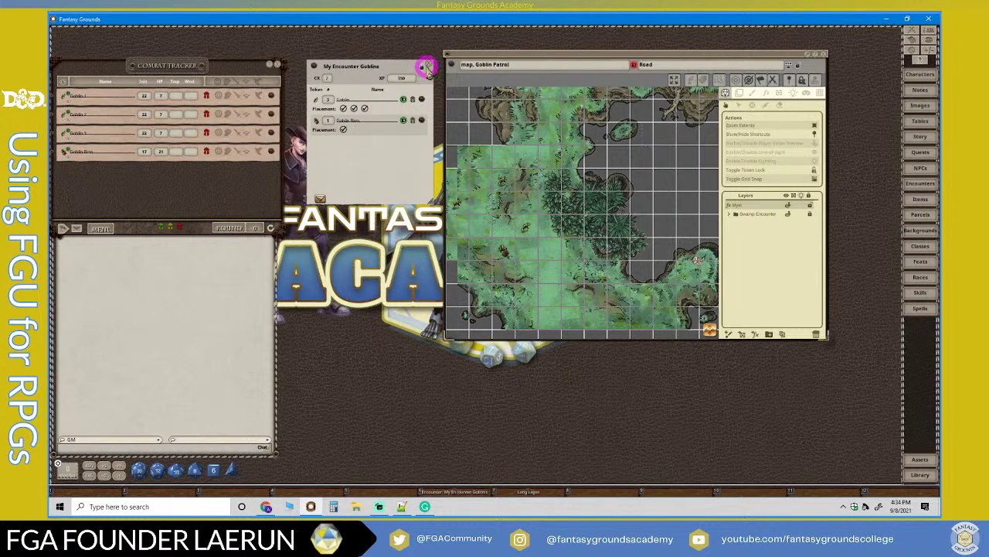
pyautogui.scroll(4, 517, 248)
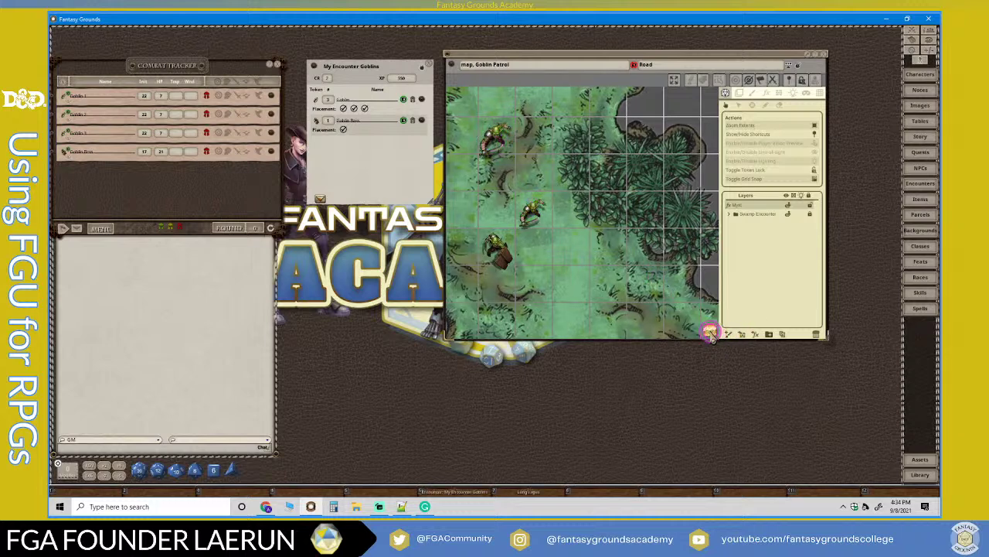
# Check the placed goblin tokens on the Goblin Patrol swamp map and close the My Encounter Goblins record.
pyautogui.moveTo(710, 332); pyautogui.dragTo(600, 228)
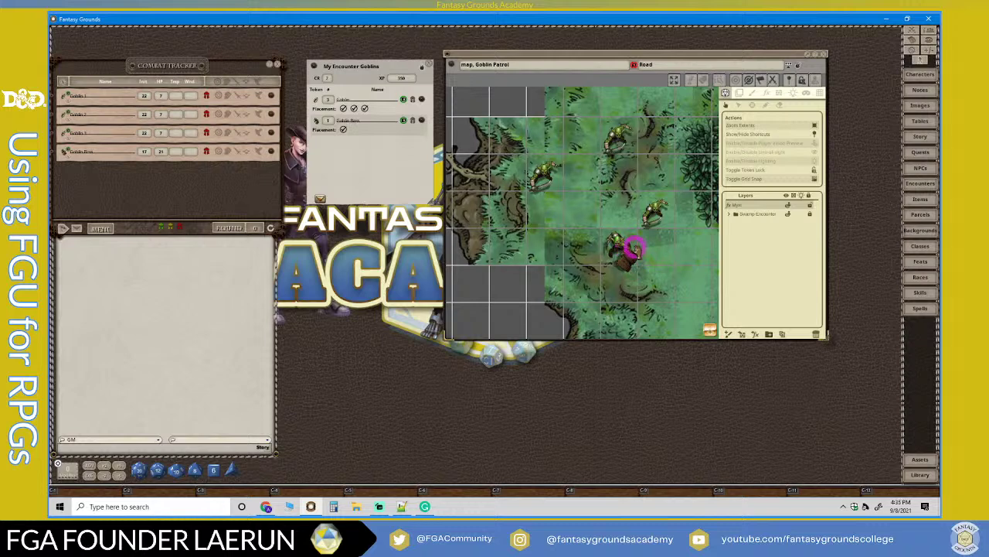
pyautogui.scroll(-5, 680, 244)
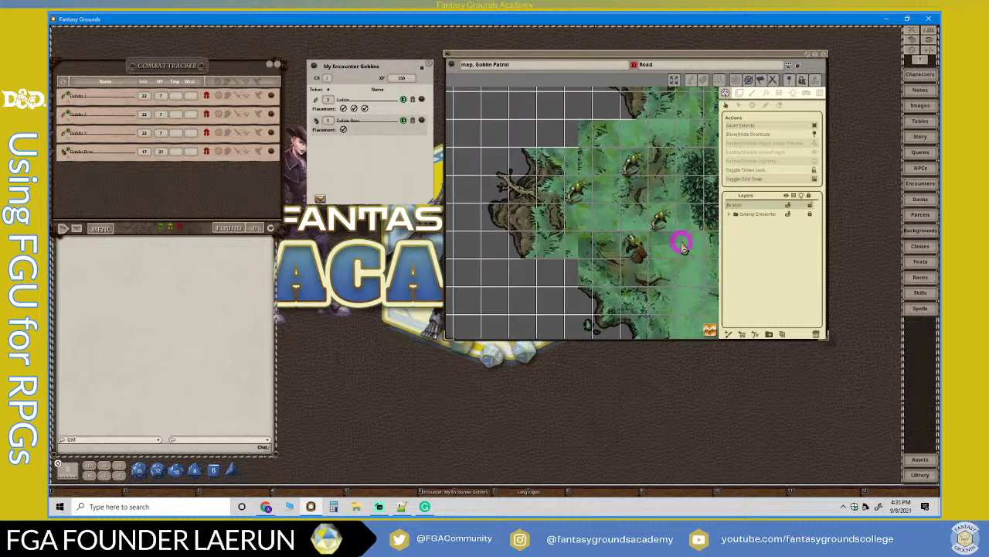
pyautogui.scroll(2, 680, 242)
pyautogui.scroll(-2, 680, 242)
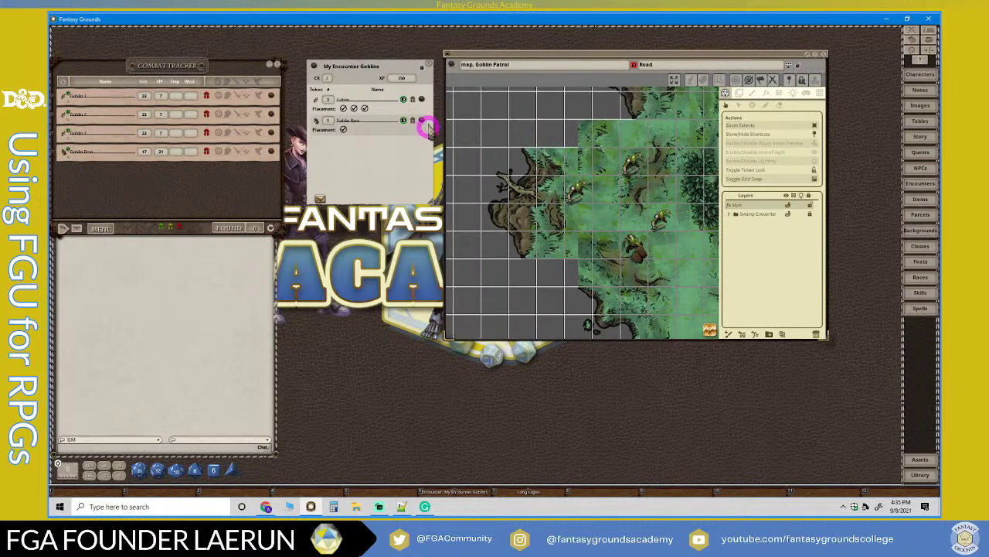
pyautogui.click(427, 65)
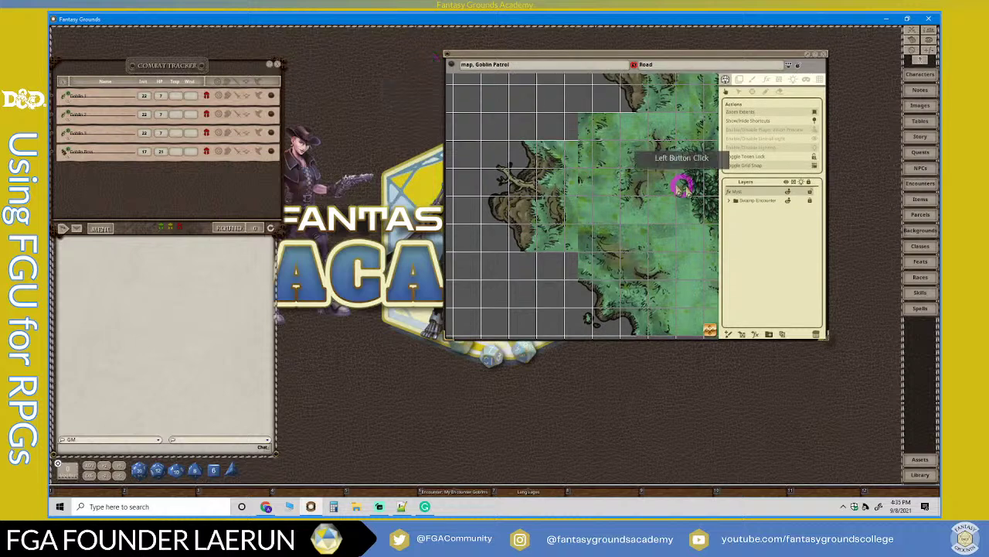
# Switch the three goblins to unidentified in the Combat Tracker and delete the first goblin's entry.
pyautogui.click(625, 207)
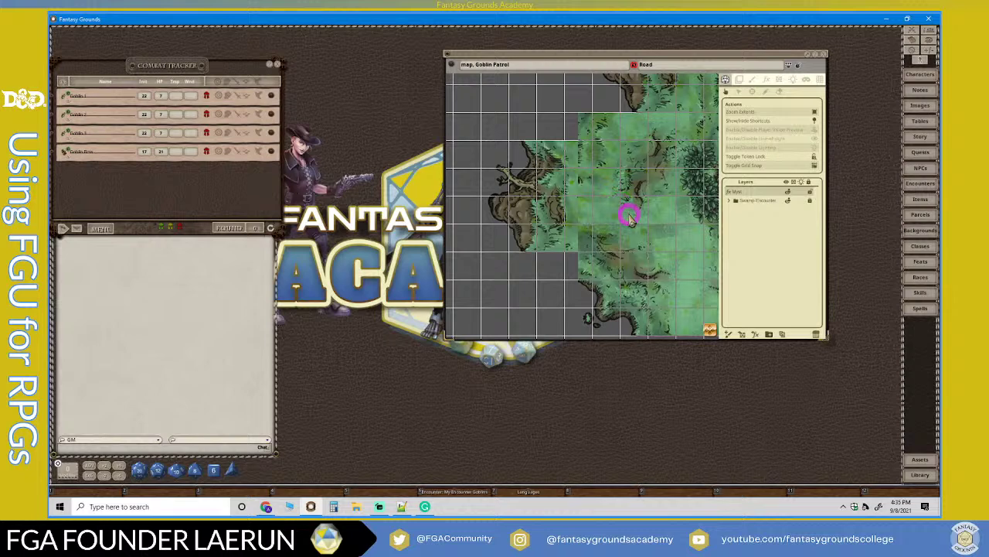
pyautogui.click(68, 105)
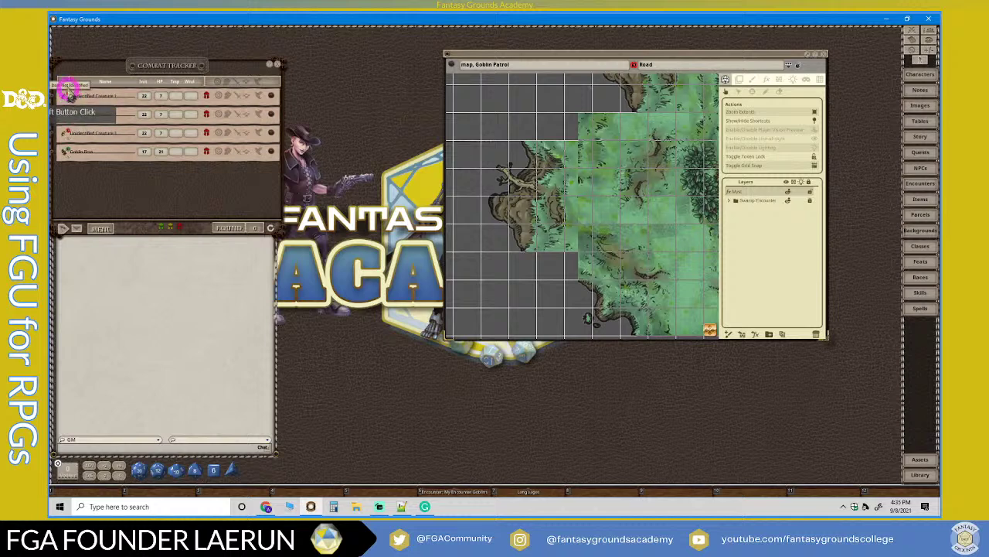
pyautogui.click(65, 84)
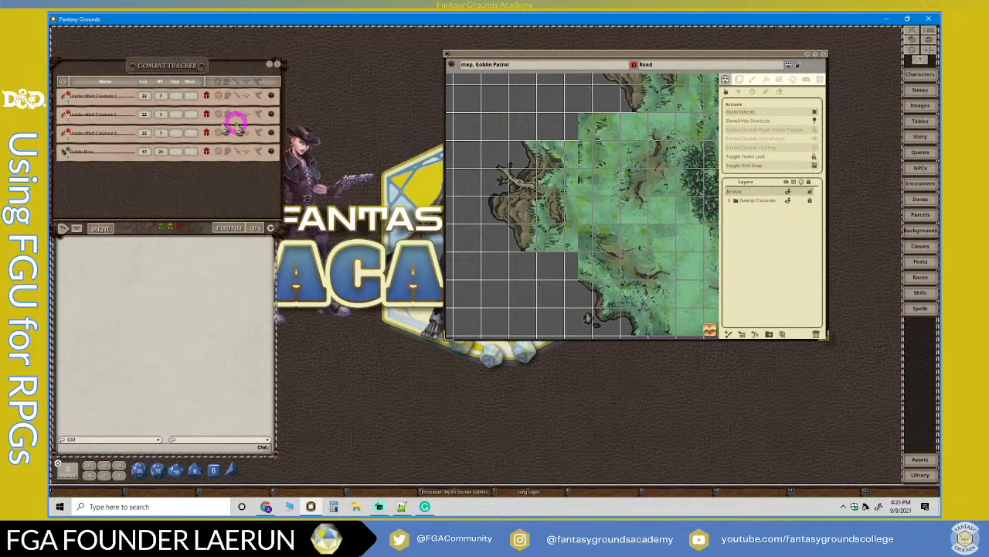
pyautogui.rightClick(271, 96)
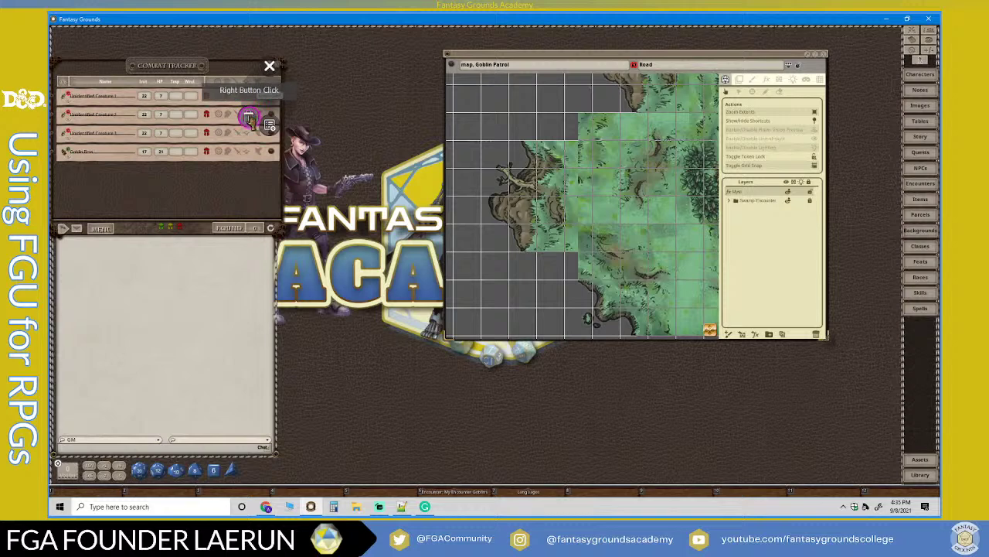
pyautogui.click(215, 116)
pyautogui.click(189, 139)
# Clear the remaining goblins from the Combat Tracker by deleting all non-friendly entries.
pyautogui.click(100, 228)
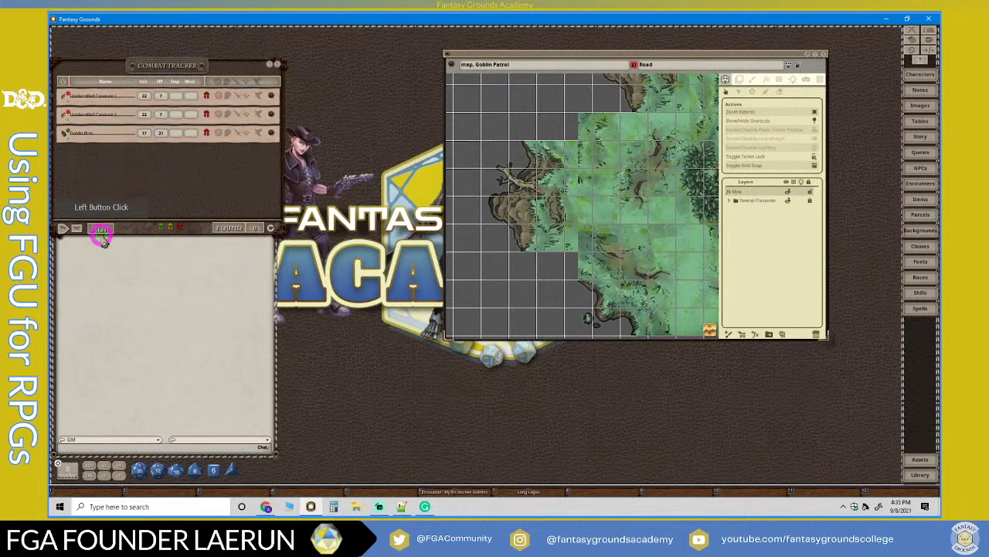
pyautogui.click(127, 224)
pyautogui.click(156, 223)
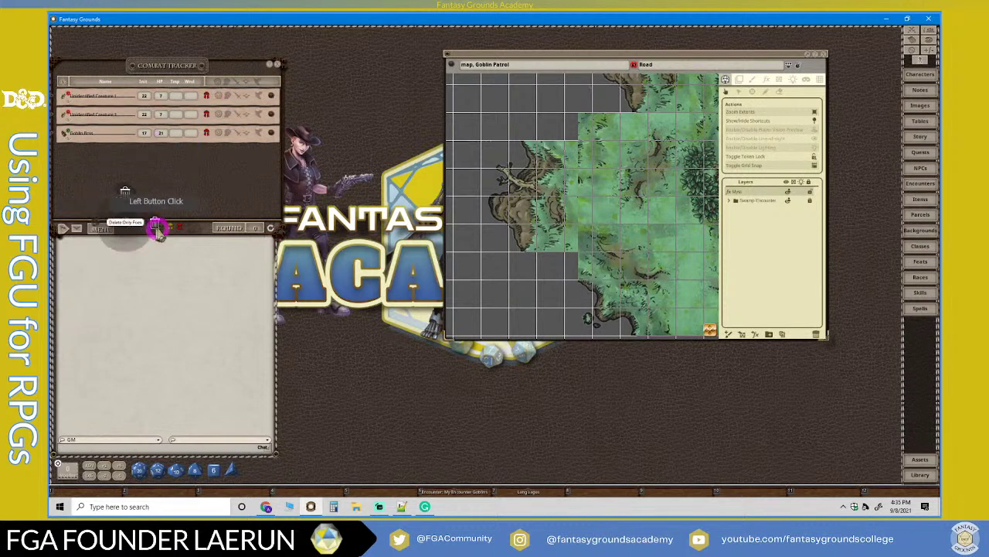
pyautogui.click(125, 195)
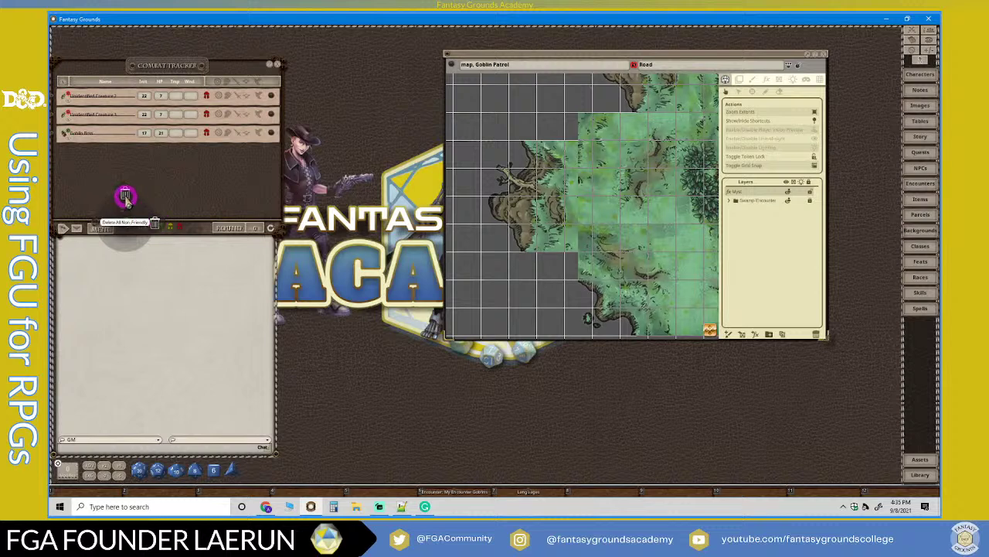
pyautogui.click(177, 194)
pyautogui.click(419, 191)
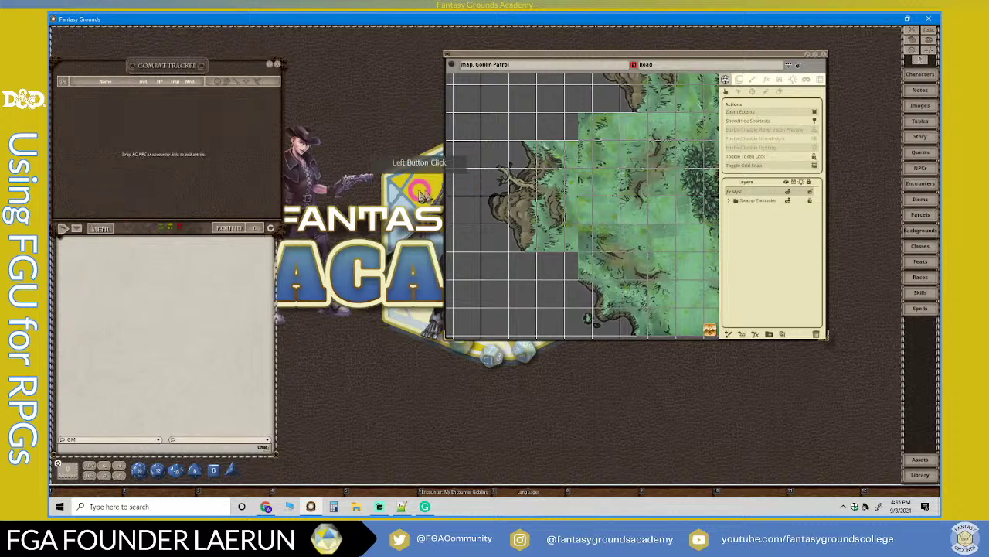
# Open My Encounter Goblins from its pin on the swamp map, add the encounter to the Combat Tracker, and check the goblins' placement.
pyautogui.click(626, 215)
pyautogui.scroll(-3, 704, 209)
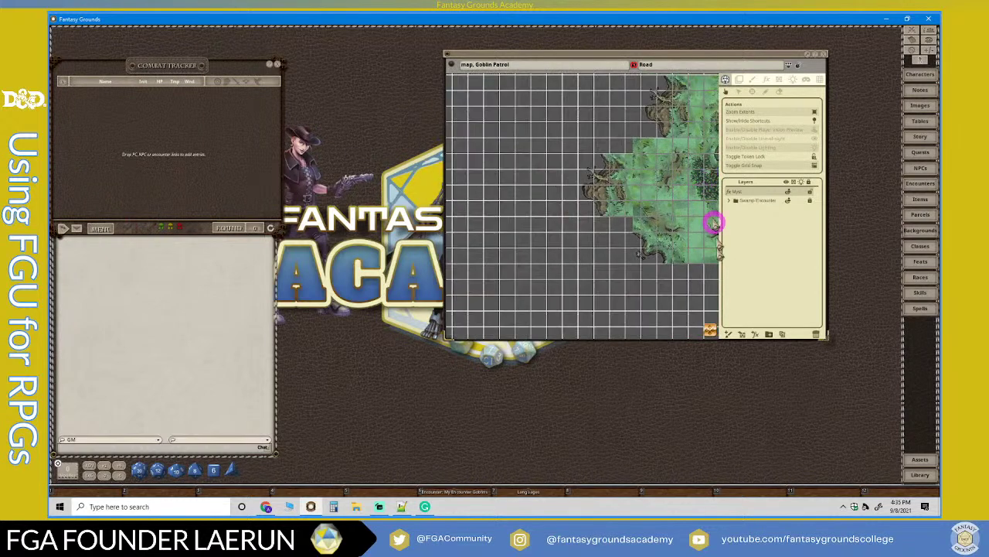
pyautogui.click(711, 333)
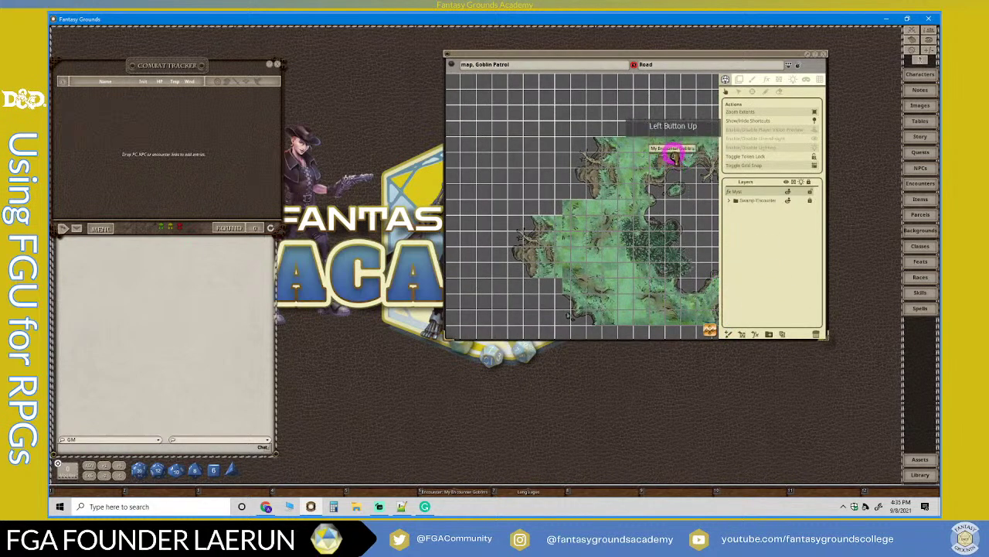
pyautogui.click(673, 155)
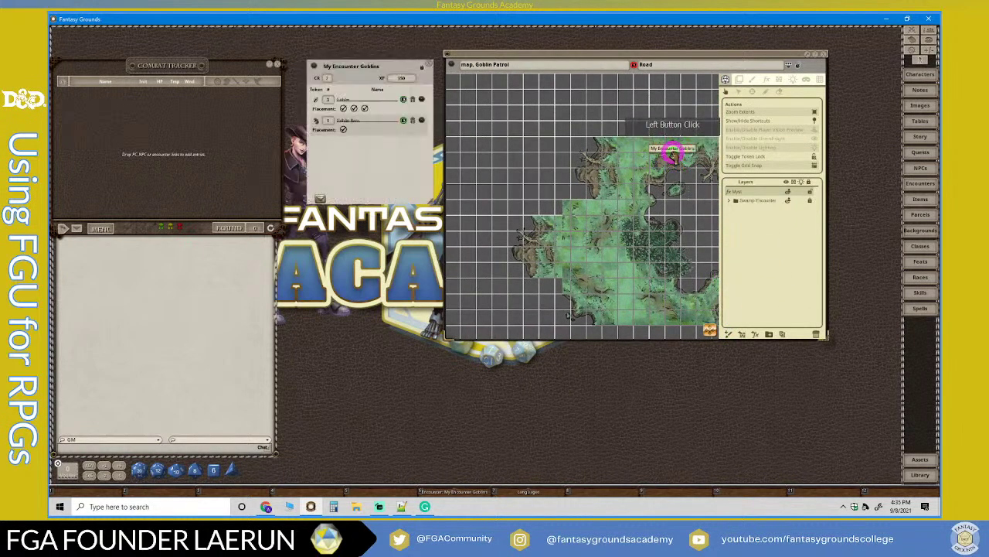
pyautogui.click(318, 200)
pyautogui.click(532, 236)
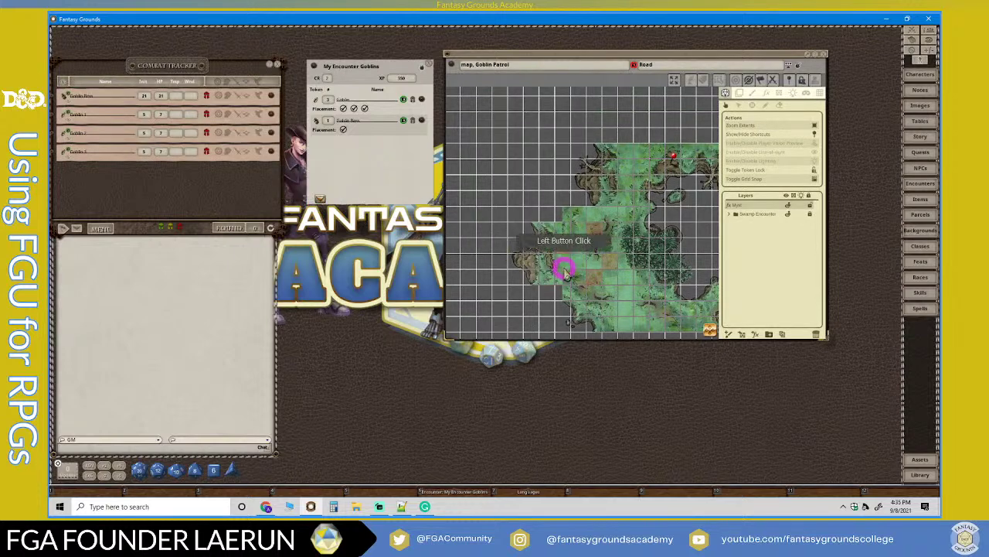
pyautogui.scroll(2, 587, 280)
pyautogui.scroll(2, 588, 280)
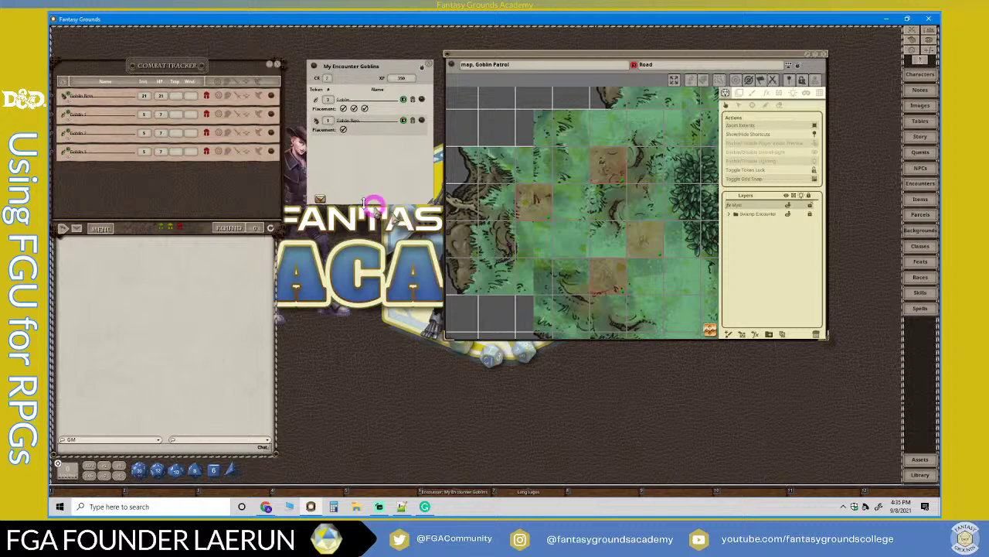
pyautogui.scroll(-3, 669, 268)
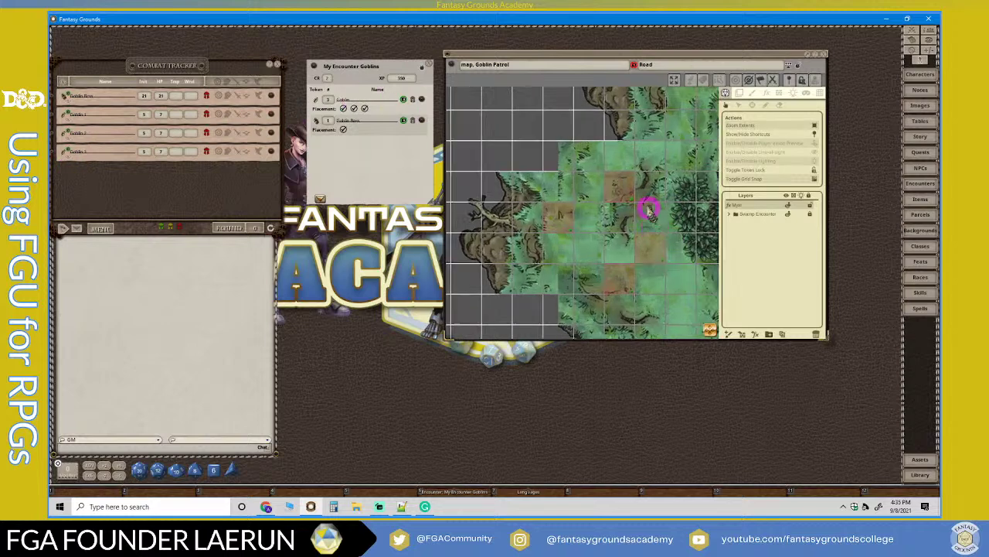
pyautogui.scroll(2, 653, 209)
pyautogui.click(599, 180)
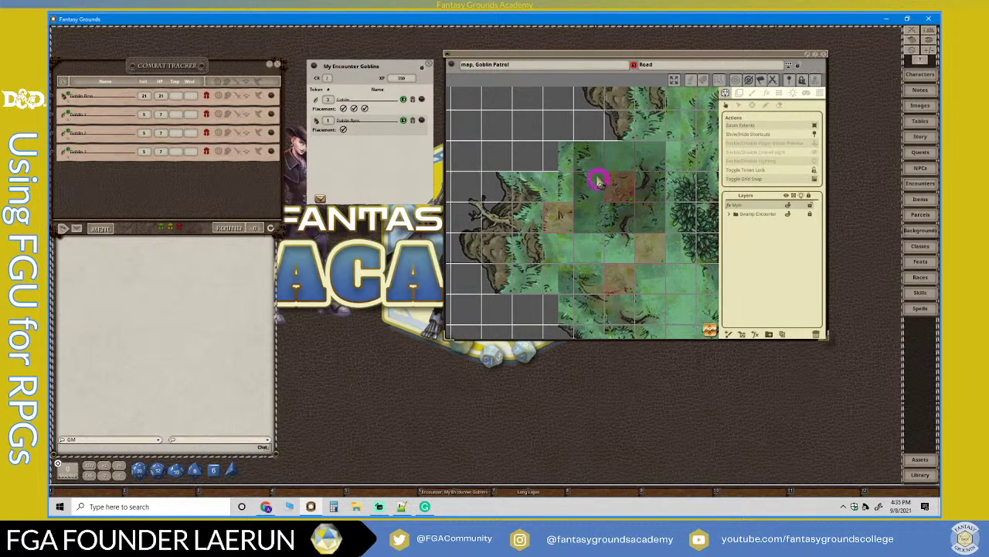
# Close the My Encounter Goblins record and move the Goblin Patrol map next to the Combat Tracker, showing more of the swamp.
pyautogui.click(430, 65)
pyautogui.moveTo(523, 51); pyautogui.dragTo(475, 60)
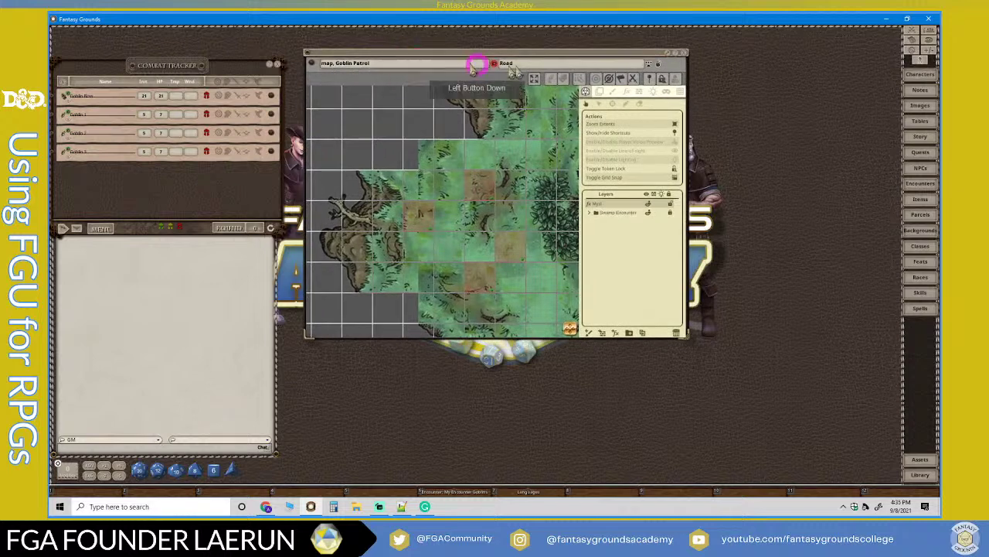
pyautogui.moveTo(334, 118); pyautogui.dragTo(408, 240)
pyautogui.scroll(-2, 458, 241)
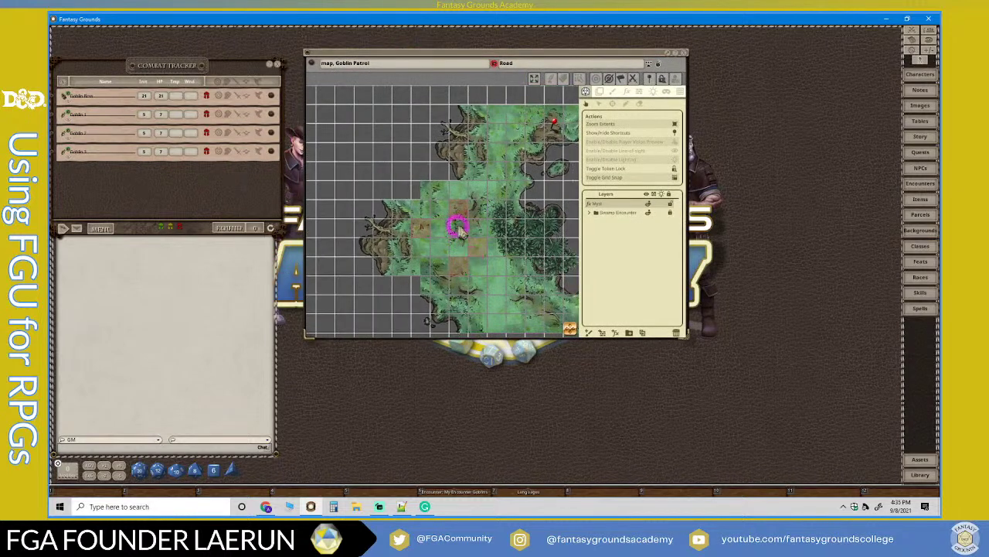
pyautogui.scroll(-1, 513, 240)
pyautogui.scroll(1, 511, 235)
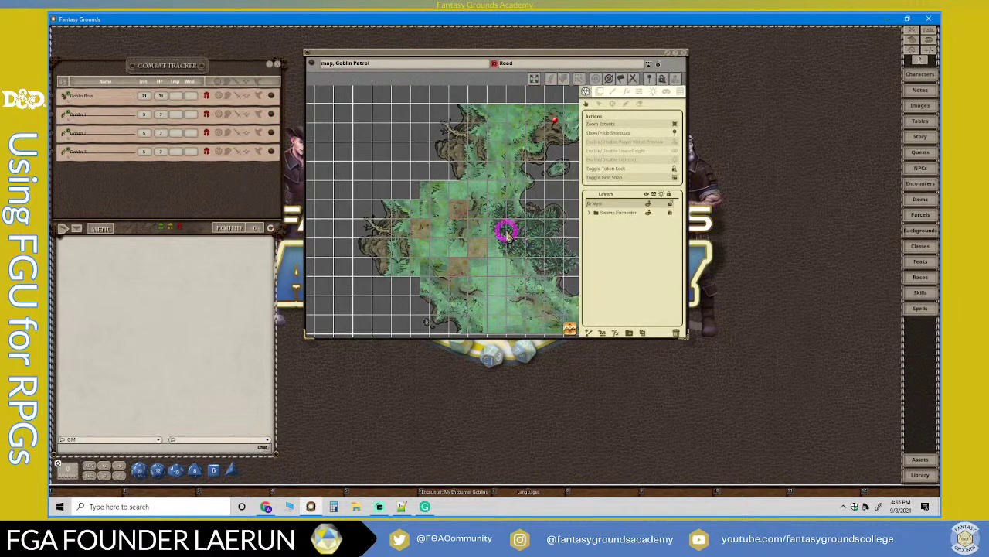
# Open the Character Selection list, create a blank character in it, and close the new character's sheet.
pyautogui.click(923, 74)
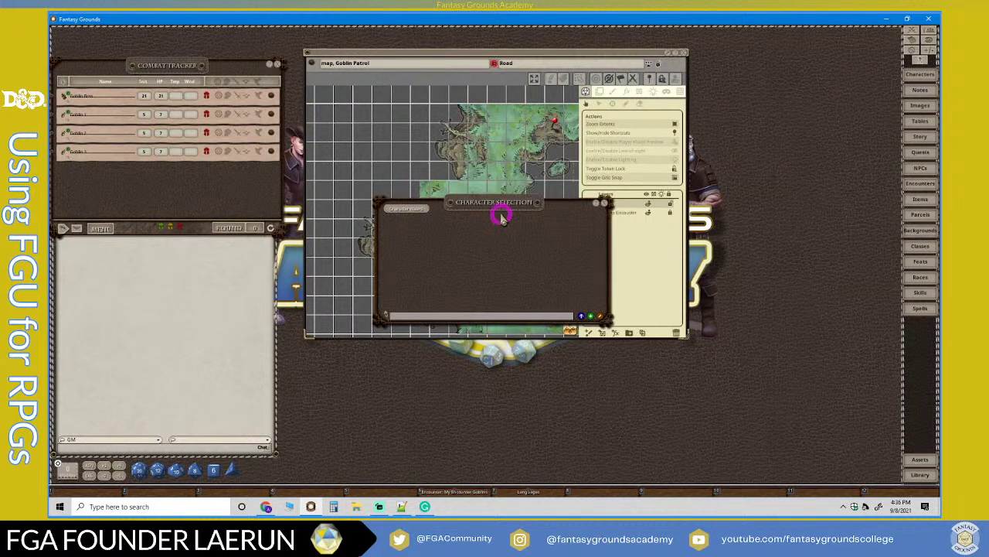
pyautogui.moveTo(500, 207); pyautogui.dragTo(599, 125)
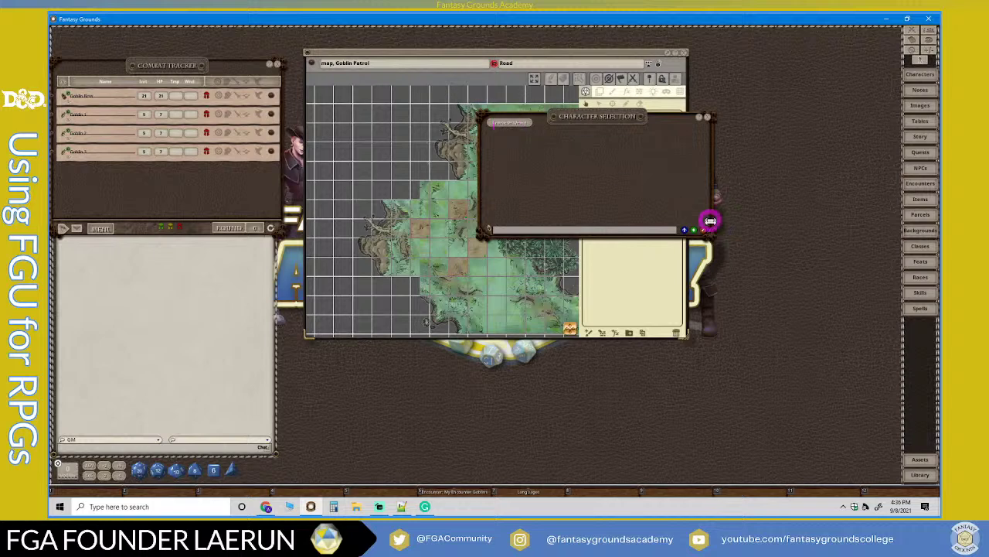
pyautogui.click(692, 229)
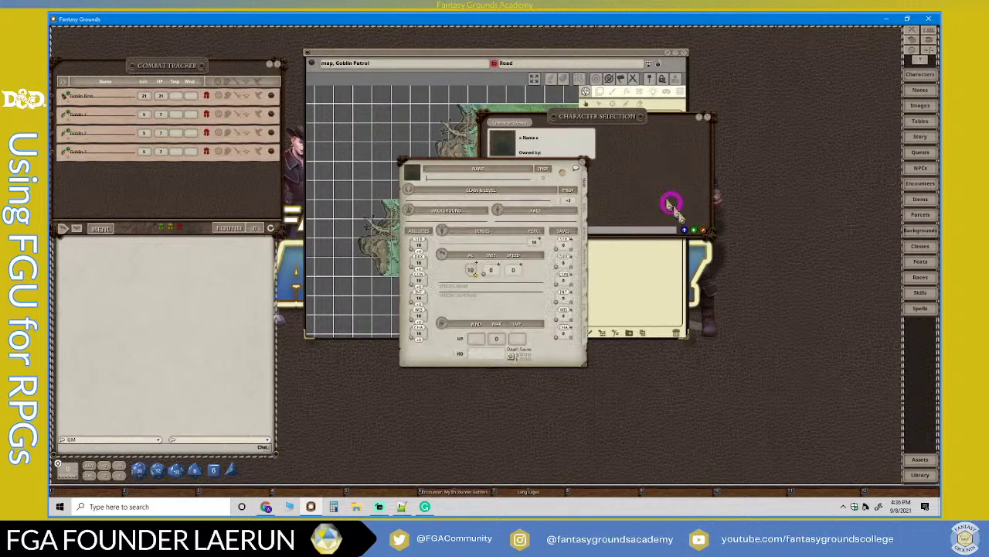
pyautogui.click(582, 163)
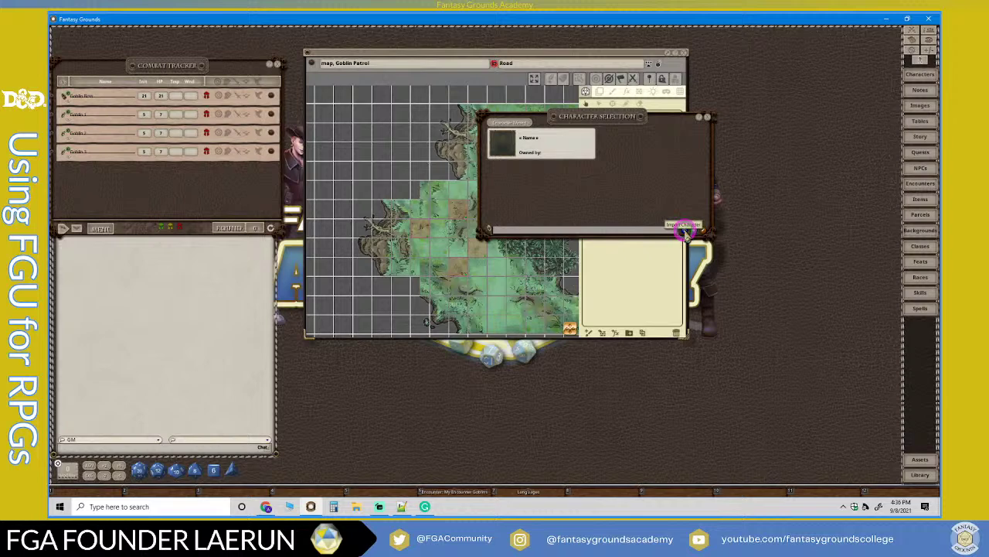
# Import the armoured-knight character from the Specific DnD5e Character Builds campaign into this campaign.
pyautogui.click(685, 229)
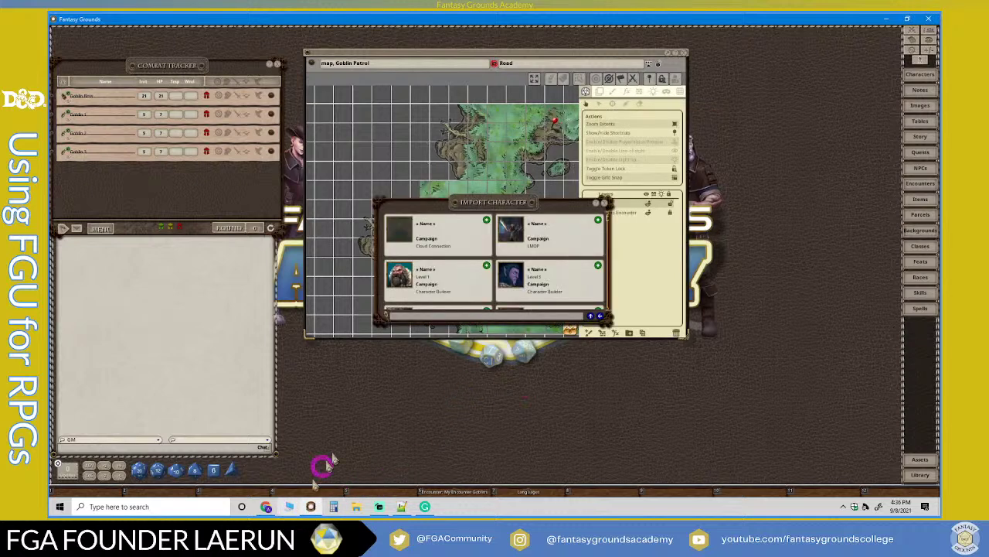
pyautogui.moveTo(512, 209); pyautogui.dragTo(617, 191)
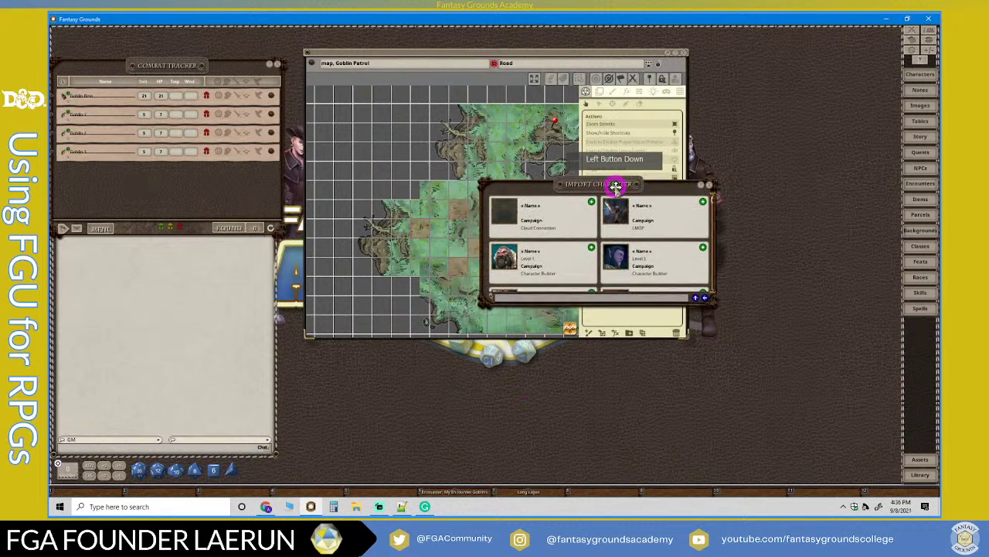
pyautogui.scroll(-5, 642, 228)
pyautogui.scroll(-6, 656, 241)
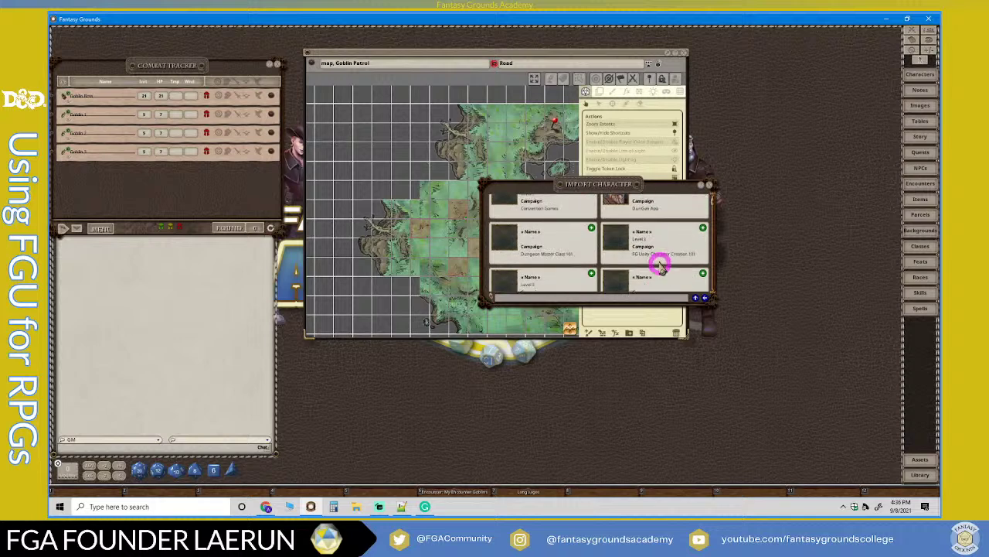
pyautogui.scroll(-6, 669, 265)
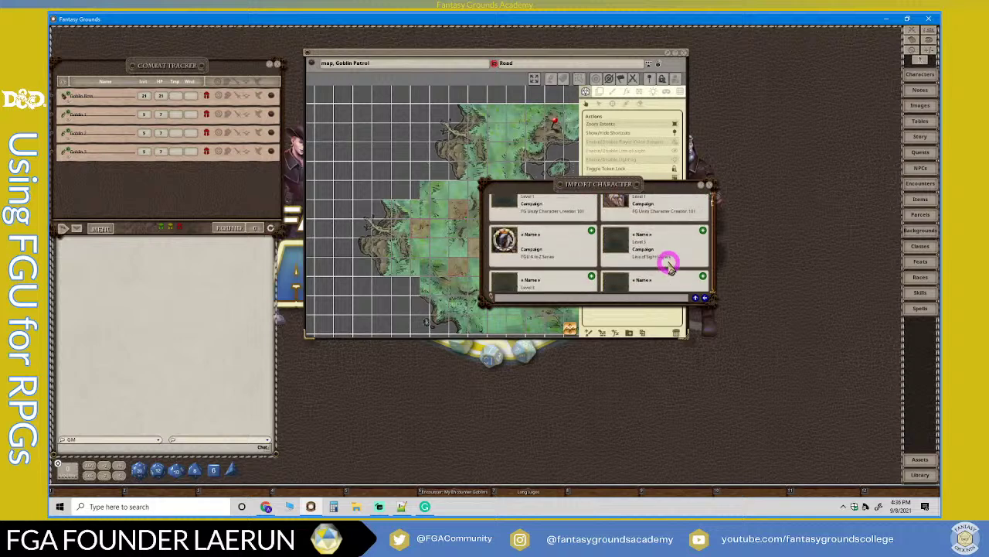
pyautogui.scroll(-6, 670, 264)
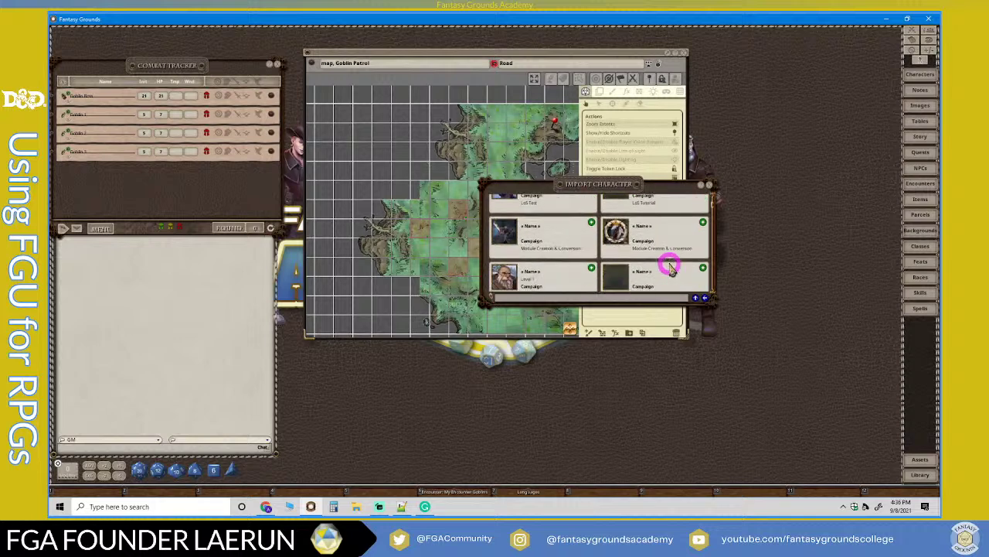
pyautogui.scroll(-2, 669, 264)
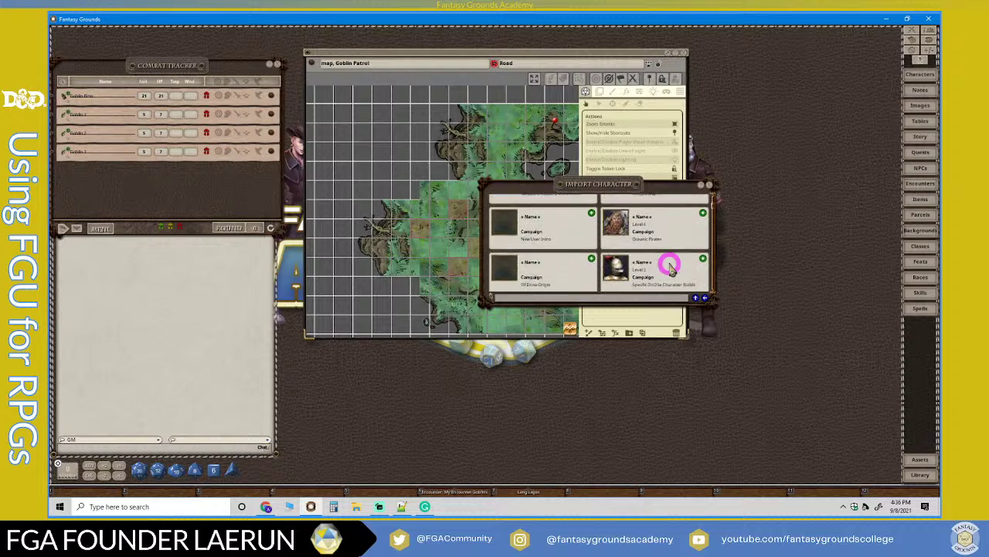
pyautogui.scroll(-2, 669, 265)
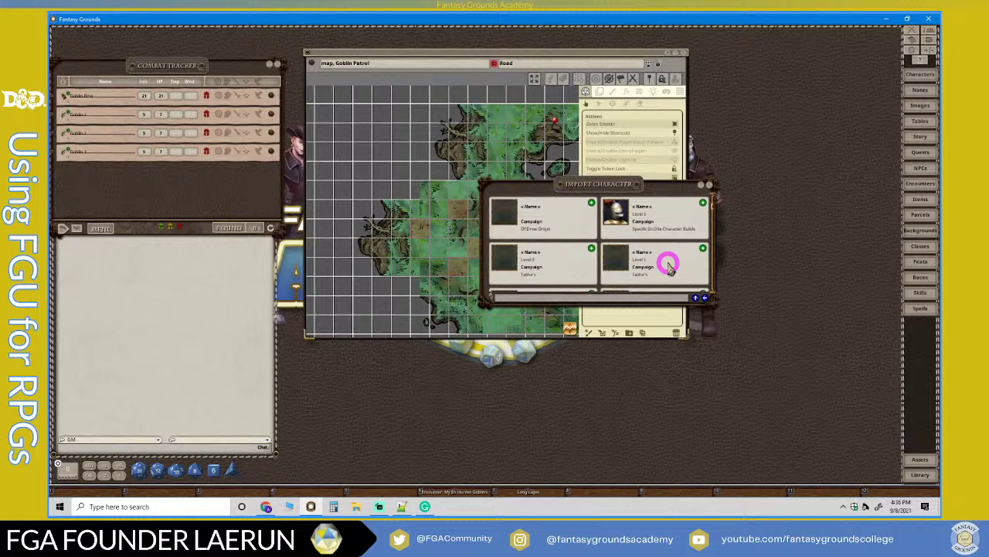
pyautogui.scroll(1, 657, 255)
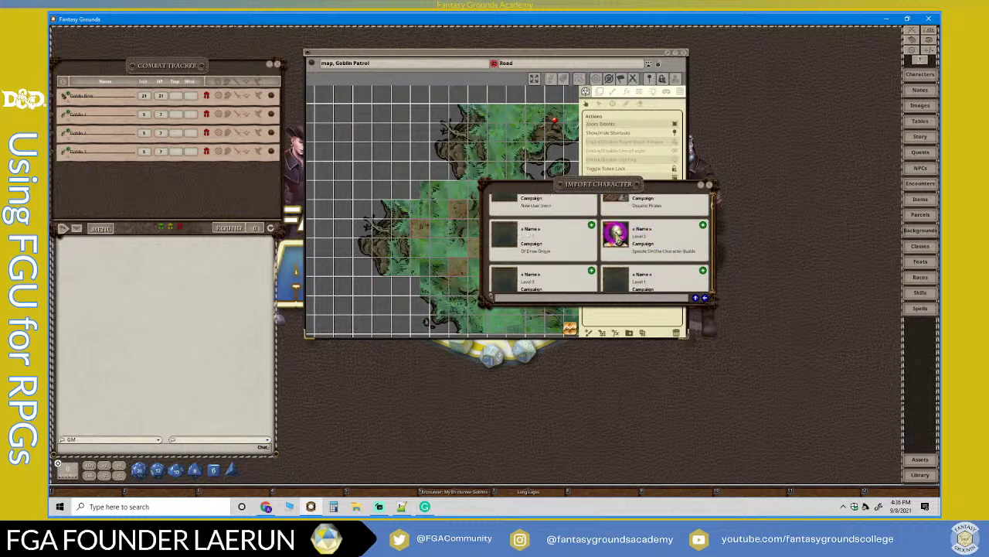
pyautogui.click(702, 226)
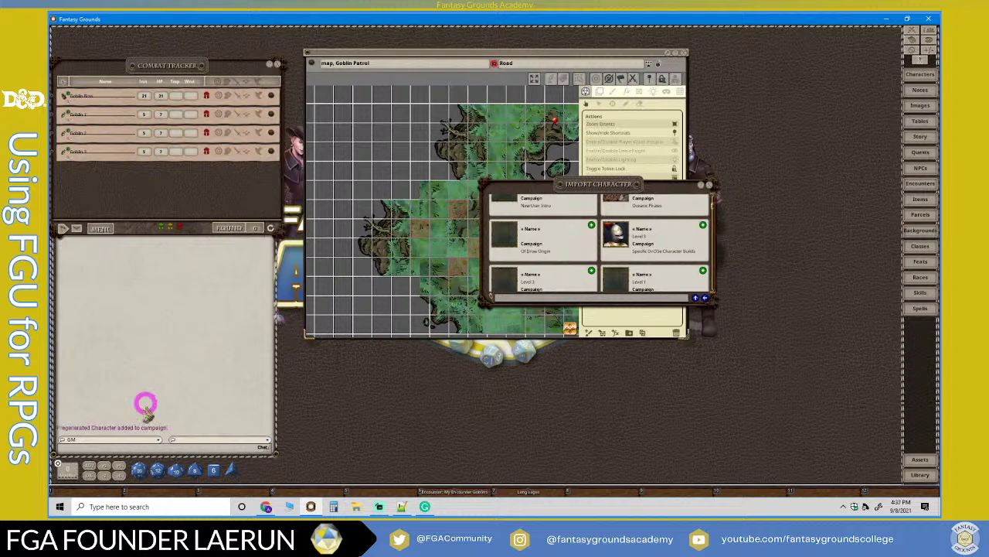
# Open the imported armoured knight's character sheet, clearing away the import list, Goblin Patrol map and Character Selection list.
pyautogui.click(704, 299)
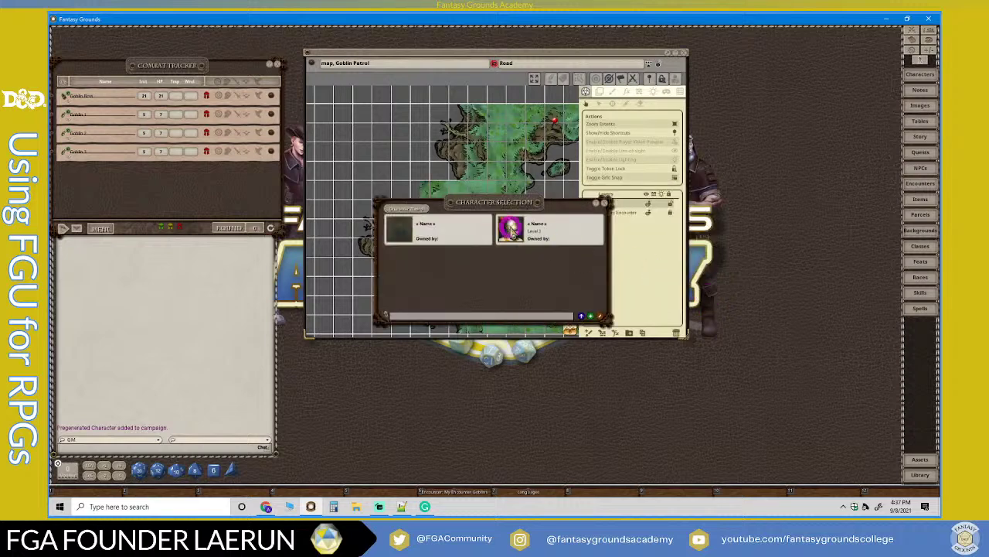
pyautogui.doubleClick(511, 229)
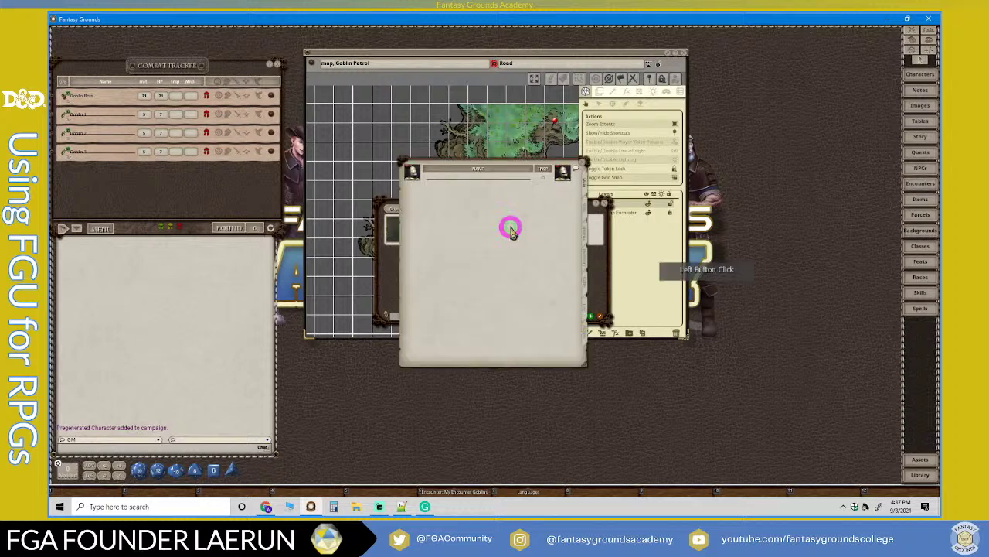
pyautogui.click(685, 53)
pyautogui.moveTo(525, 163); pyautogui.dragTo(583, 183)
pyautogui.moveTo(492, 205); pyautogui.dragTo(375, 210)
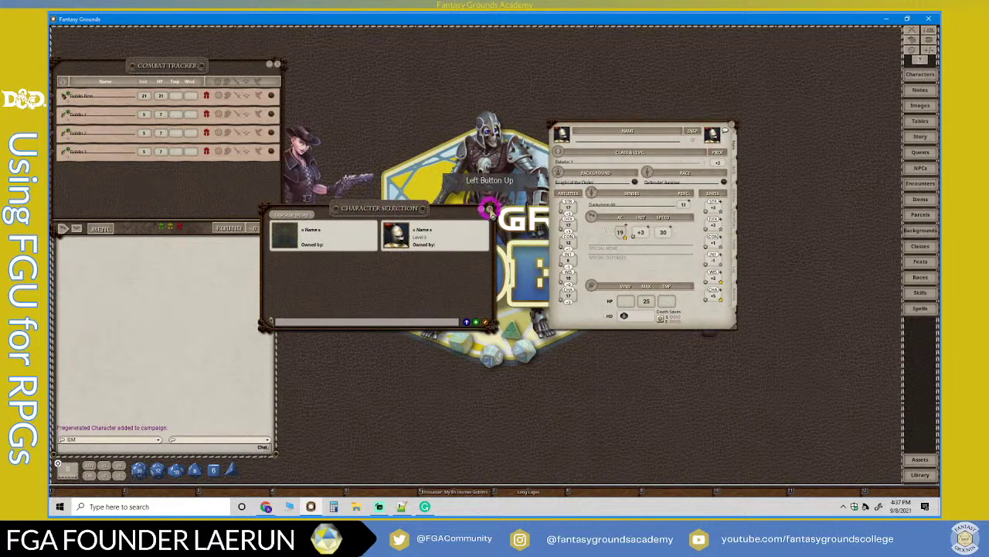
pyautogui.click(493, 208)
# Move the knight's character sheet beside the Combat Tracker and add the character to the tracker.
pyautogui.moveTo(613, 137); pyautogui.dragTo(380, 73)
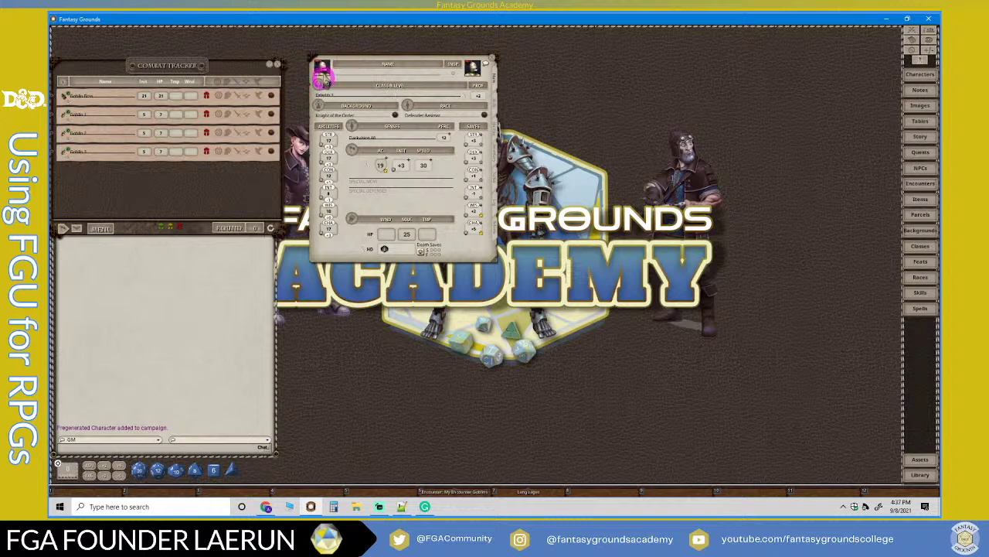
pyautogui.moveTo(322, 68); pyautogui.dragTo(132, 162)
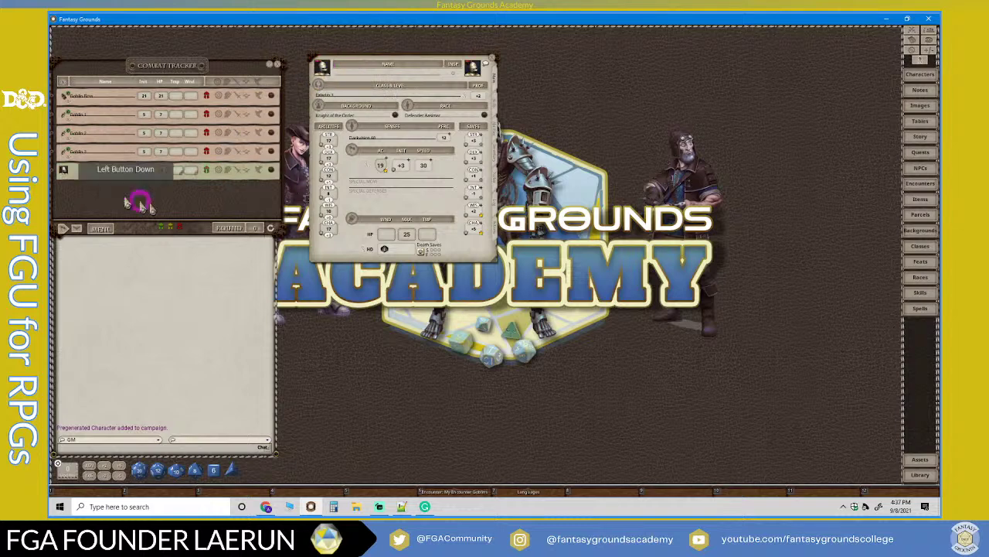
pyautogui.click(221, 232)
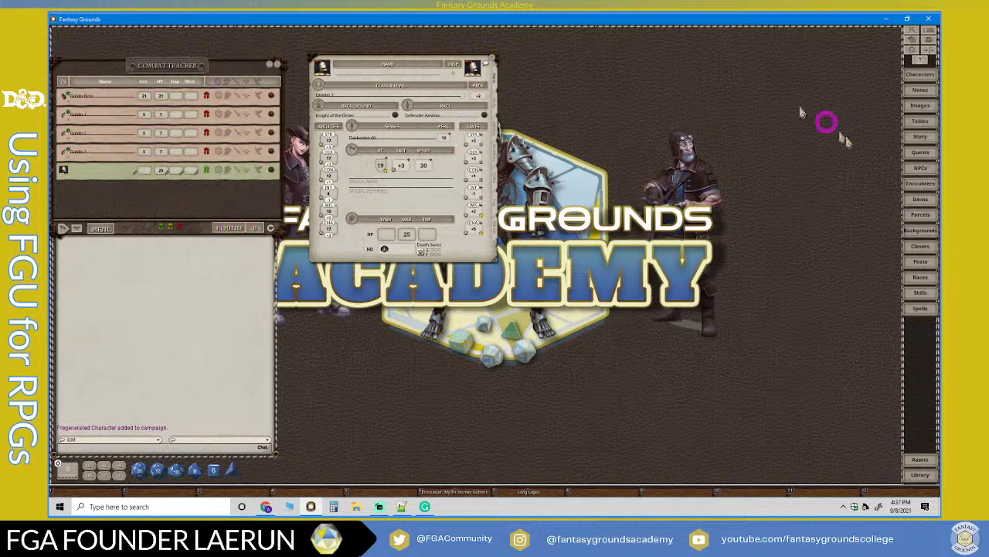
# Reopen the Goblin Patrol map from the Images list, close the list, and position the map beside the Combat Tracker.
pyautogui.click(914, 106)
pyautogui.click(718, 132)
pyautogui.click(495, 88)
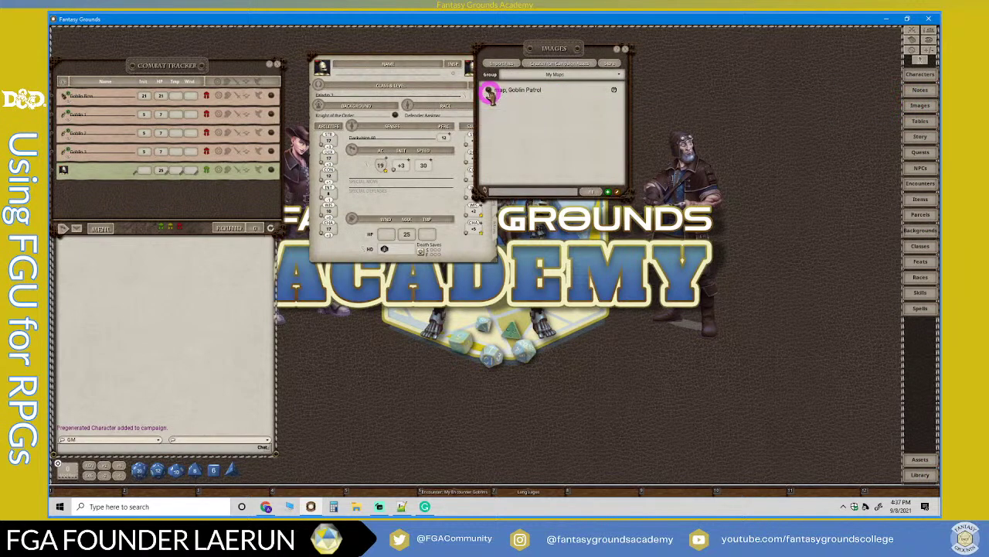
pyautogui.moveTo(613, 62); pyautogui.dragTo(750, 157)
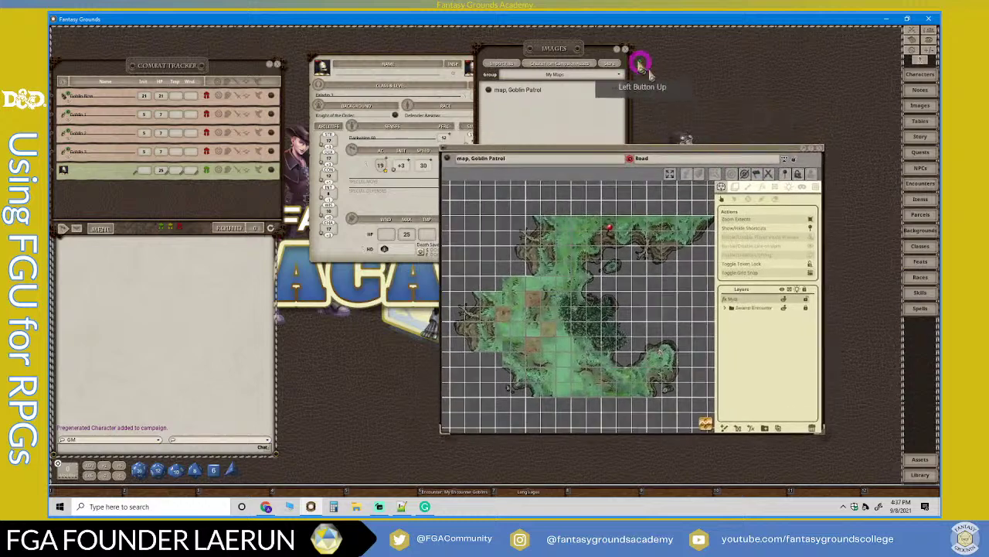
pyautogui.click(625, 49)
pyautogui.moveTo(680, 149); pyautogui.dragTo(401, 89)
# Place the armoured knight's token from the Combat Tracker on the grassy path near the swamp map's upper edge.
pyautogui.scroll(5, 401, 139)
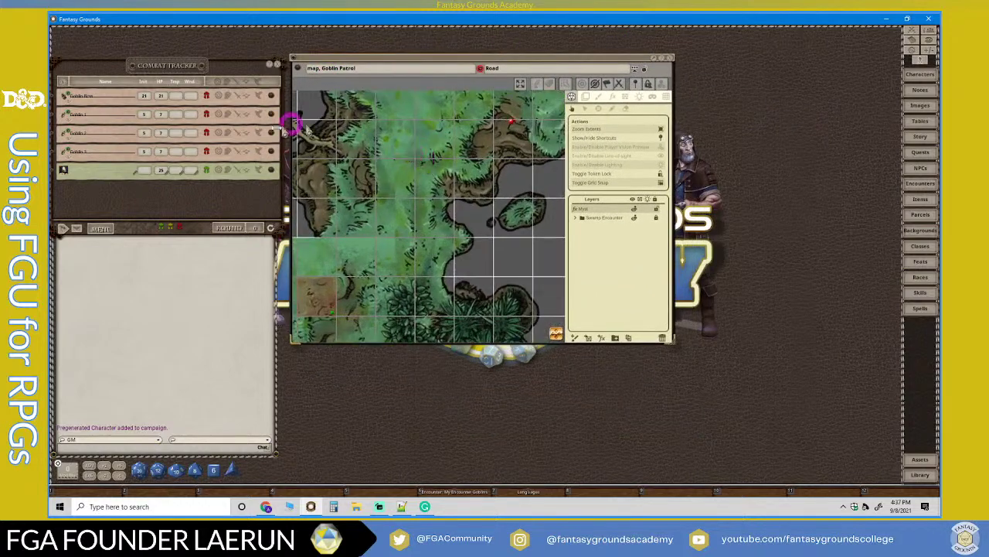
pyautogui.moveTo(62, 168); pyautogui.dragTo(391, 133)
pyautogui.moveTo(405, 207); pyautogui.dragTo(416, 259)
pyautogui.scroll(-2, 416, 259)
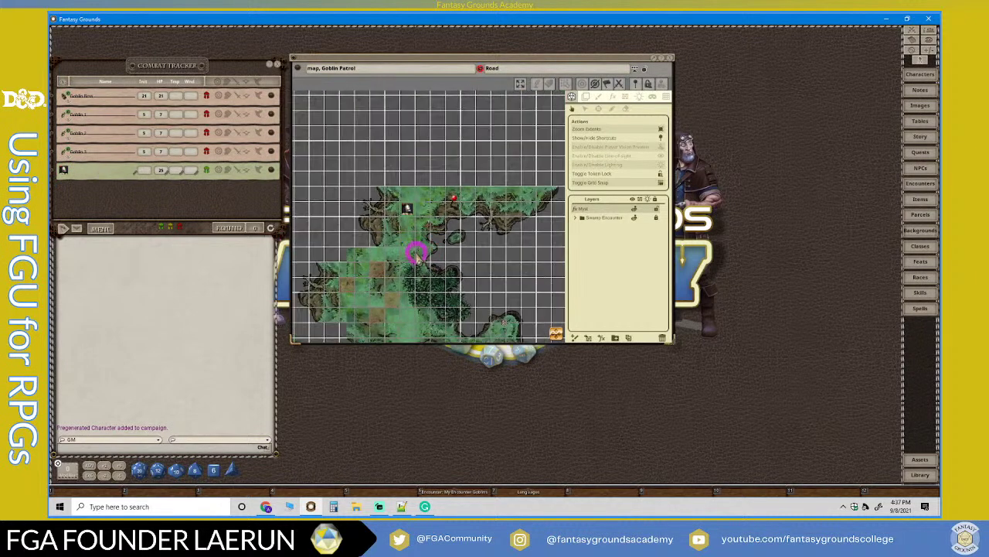
pyautogui.scroll(2, 391, 282)
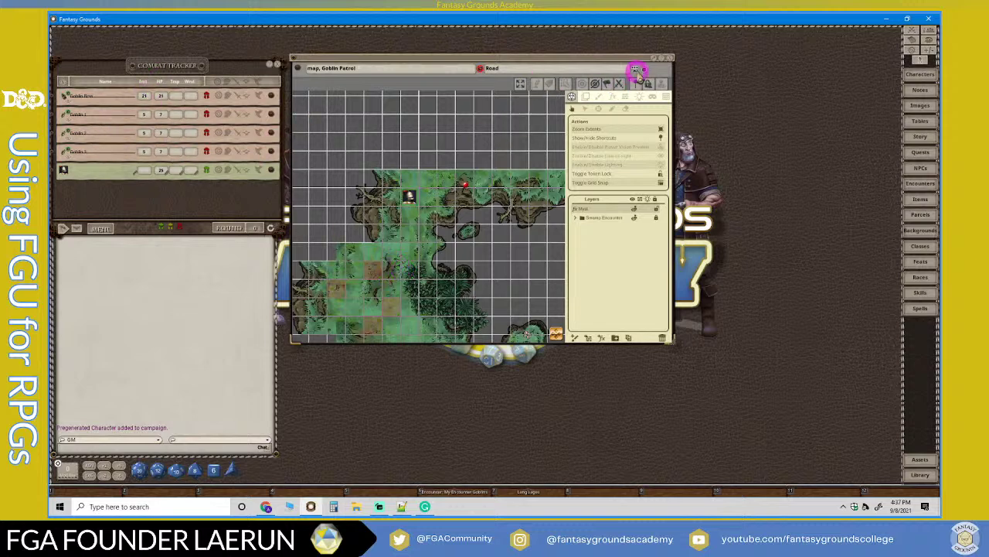
# Lock the Goblin Patrol map and select the knight's token on the swamp path.
pyautogui.click(645, 70)
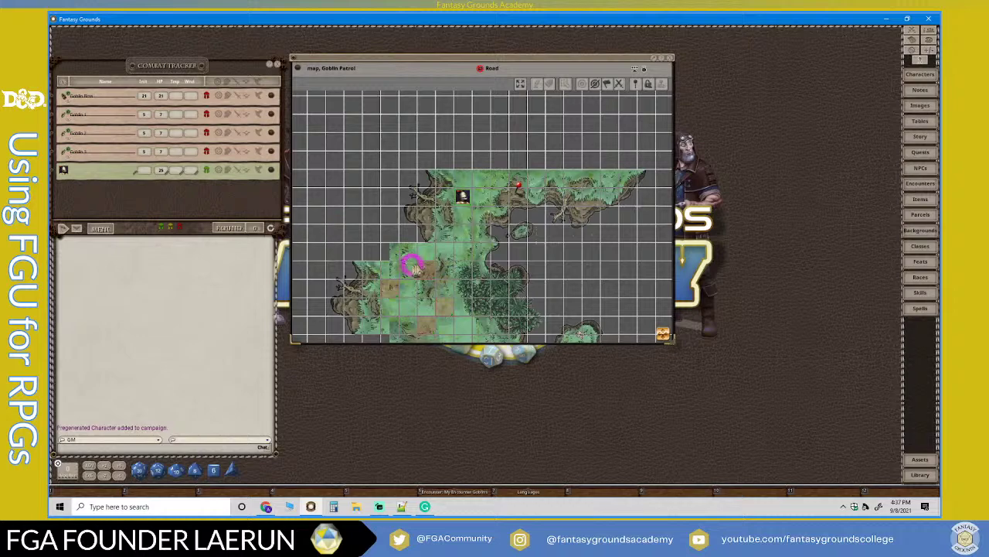
pyautogui.scroll(1, 470, 260)
pyautogui.scroll(-5, 431, 323)
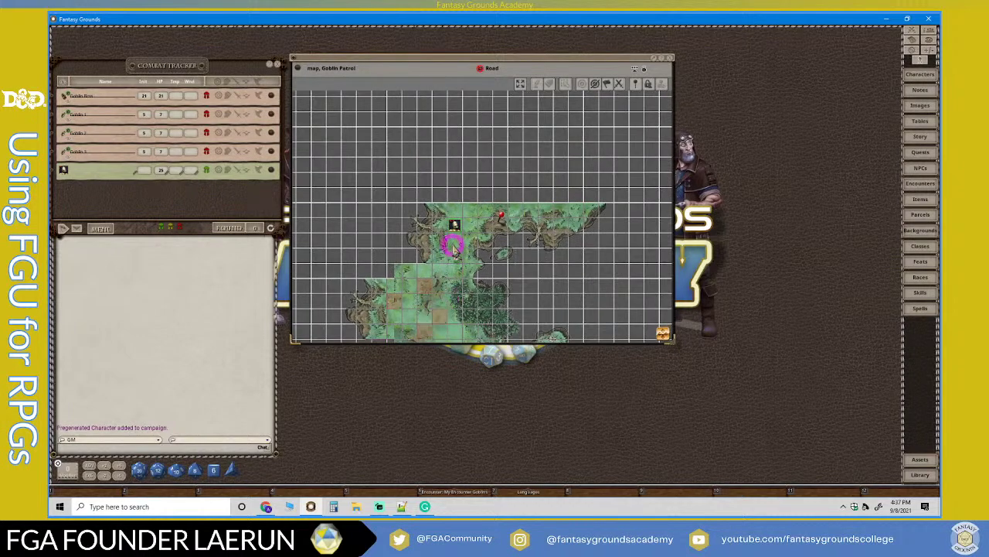
pyautogui.scroll(6, 458, 233)
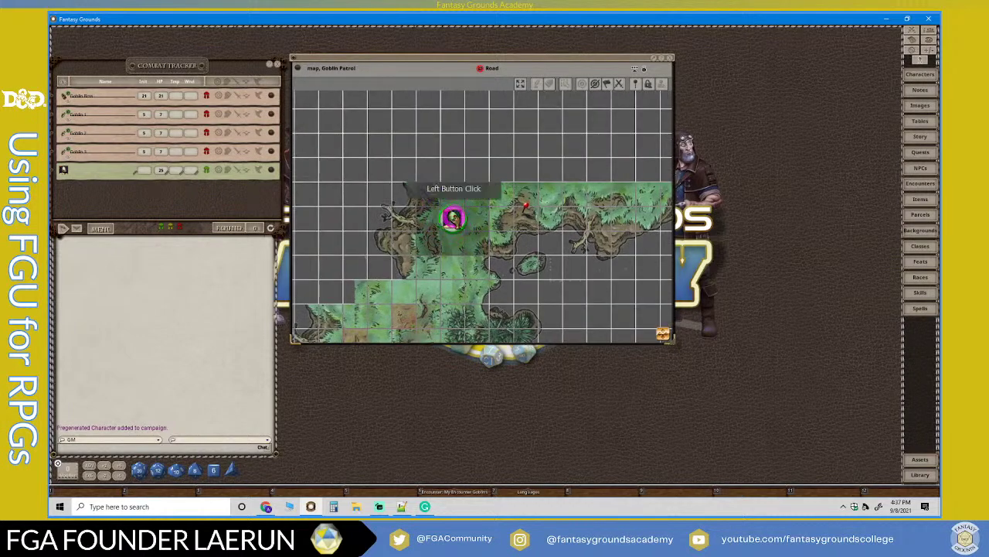
pyautogui.click(452, 217)
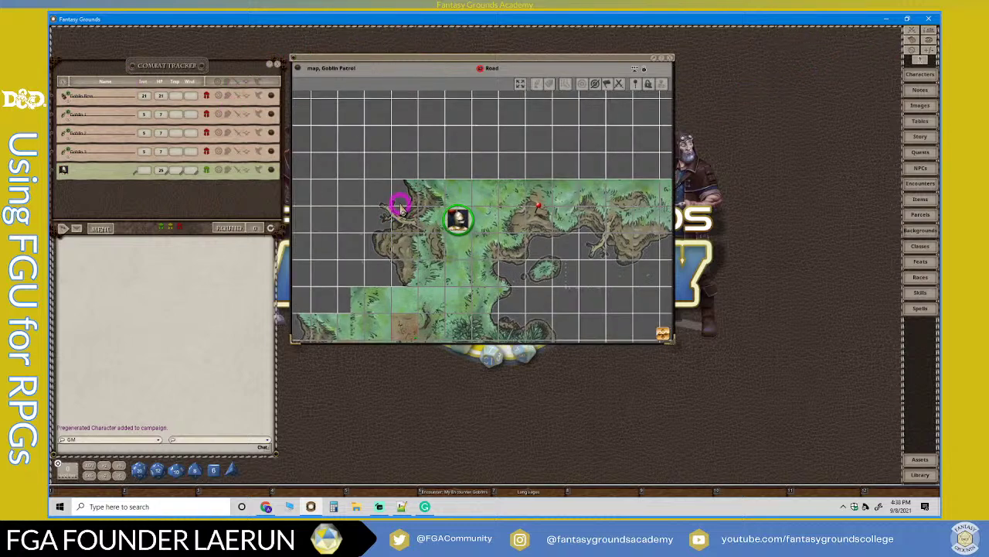
# Examine the locked swamp map around the knight's token, the goblin area and the dense thicket in the middle.
pyautogui.scroll(-1, 464, 232)
pyautogui.scroll(2, 487, 261)
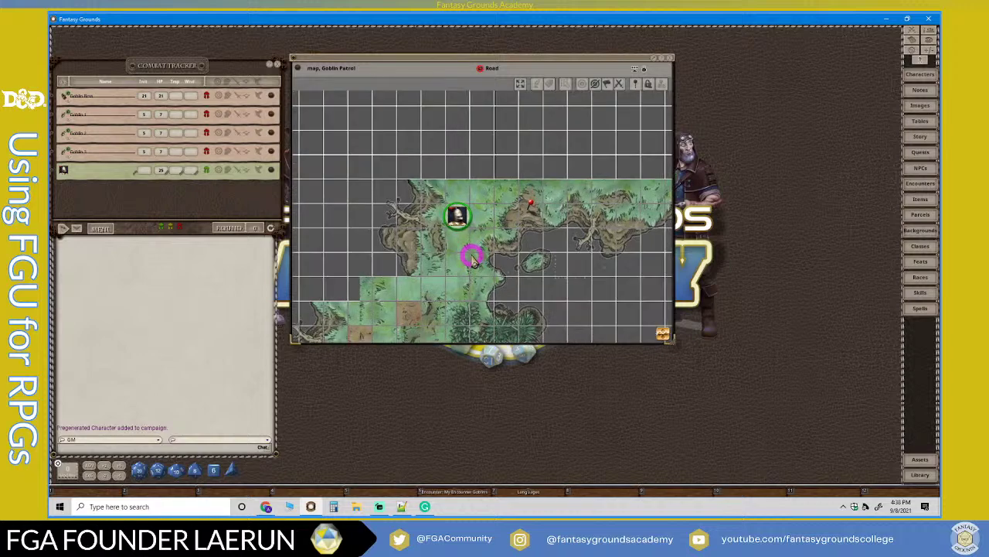
pyautogui.scroll(-4, 471, 258)
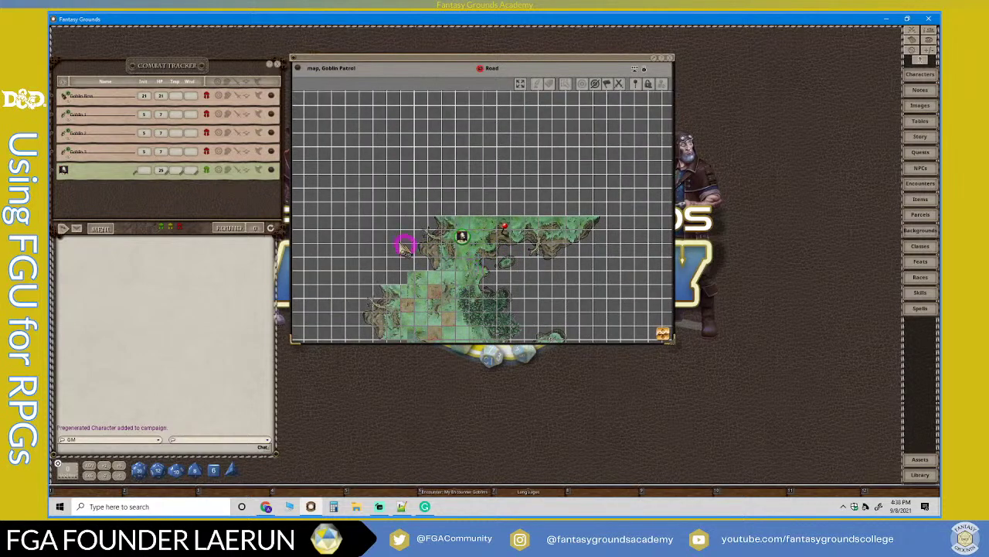
pyautogui.moveTo(73, 126); pyautogui.dragTo(379, 130)
pyautogui.scroll(-1, 473, 239)
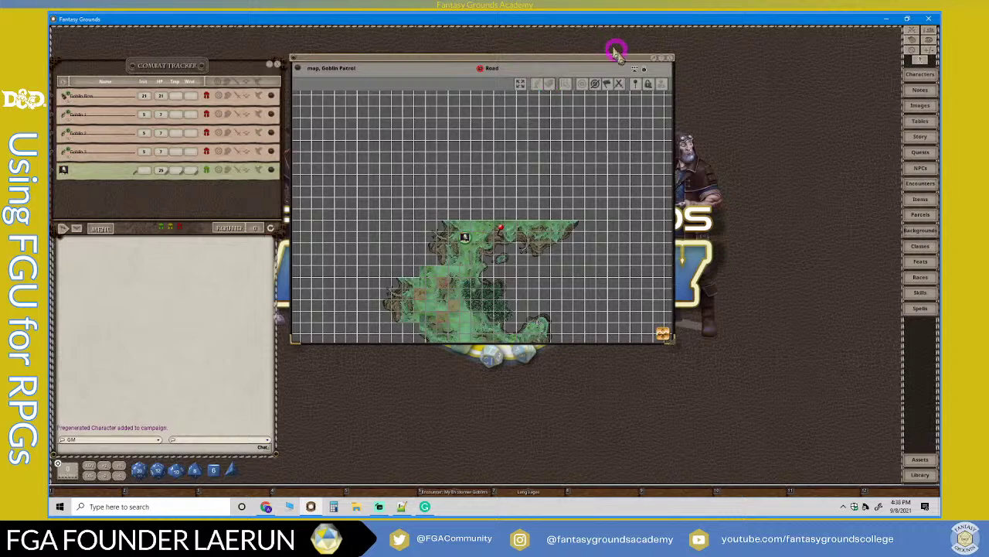
pyautogui.scroll(-2, 596, 122)
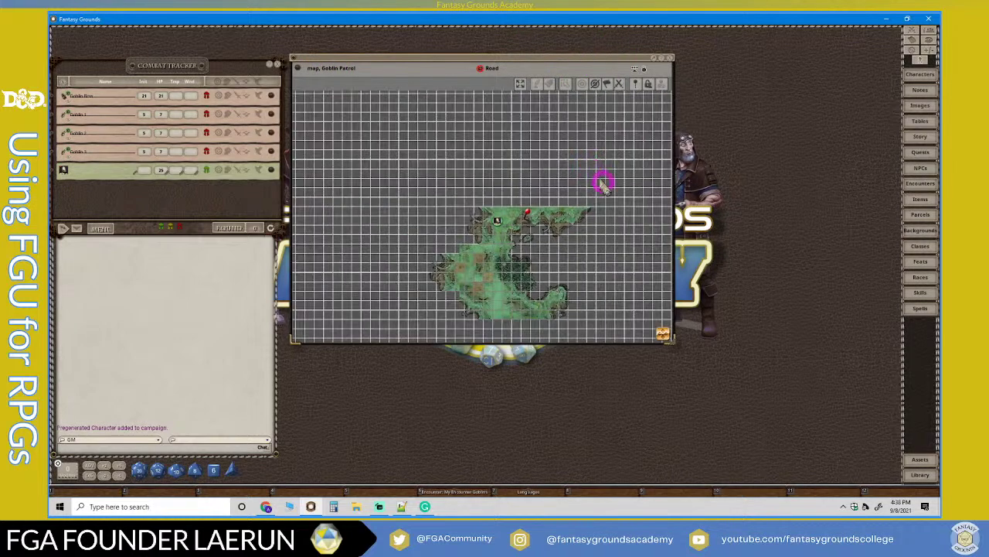
pyautogui.scroll(2, 455, 295)
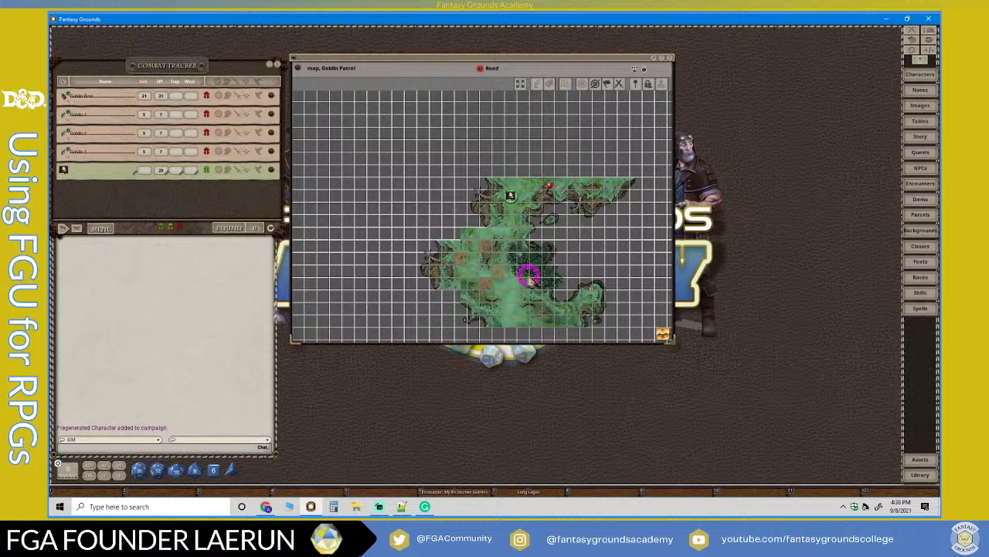
pyautogui.scroll(4, 591, 292)
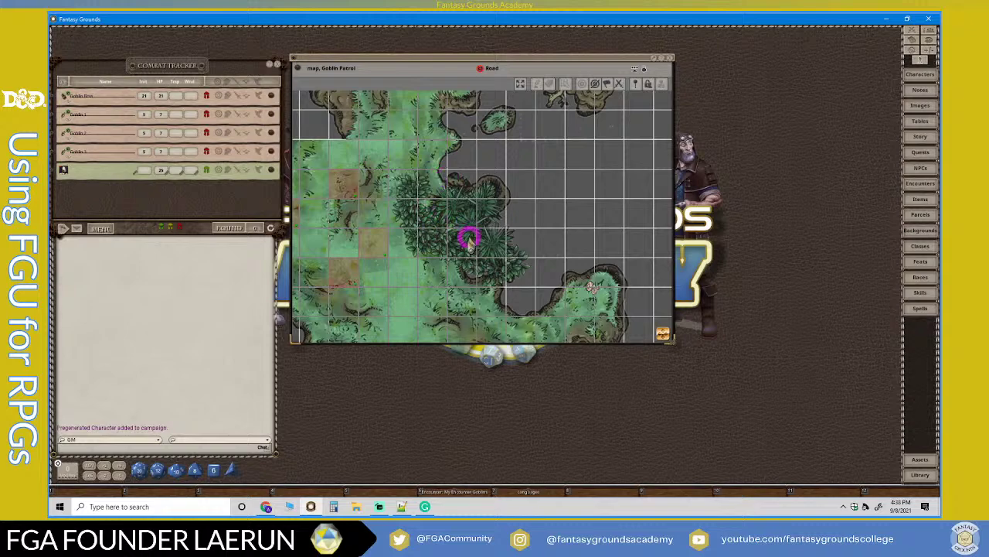
pyautogui.scroll(-5, 469, 240)
pyautogui.scroll(3, 470, 246)
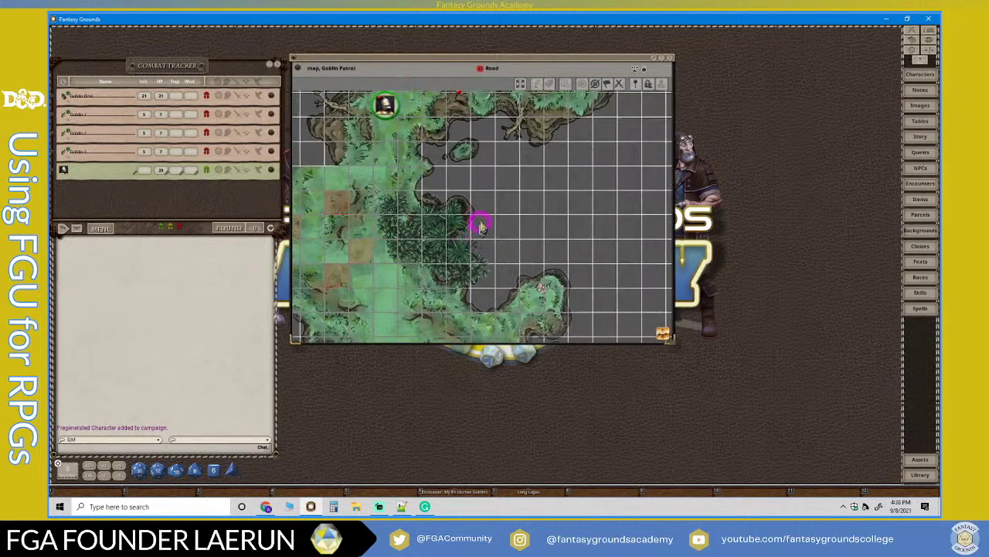
# Unlock the map and set up line-of-sight drawing with the tree-shaped Terrain type and no existing layer selected.
pyautogui.click(645, 68)
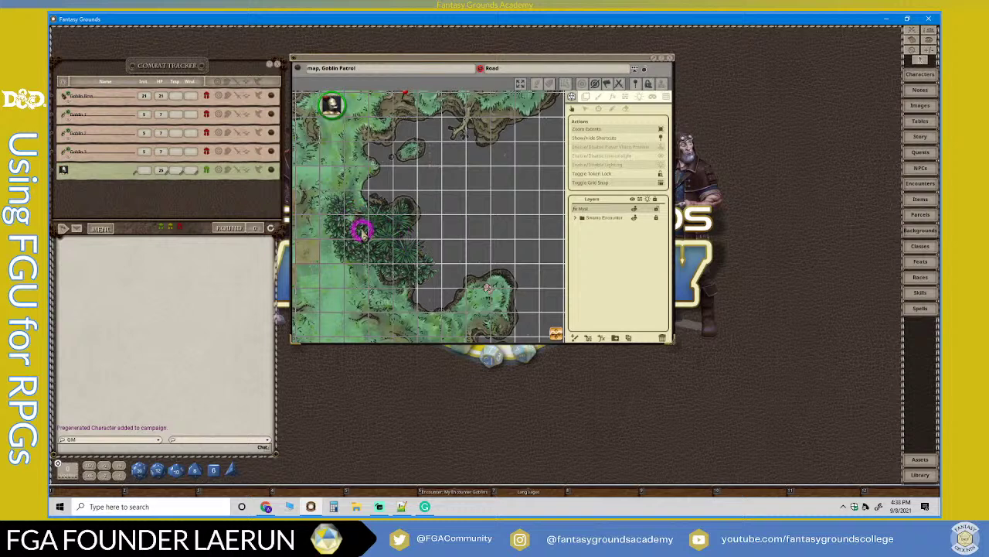
pyautogui.click(627, 98)
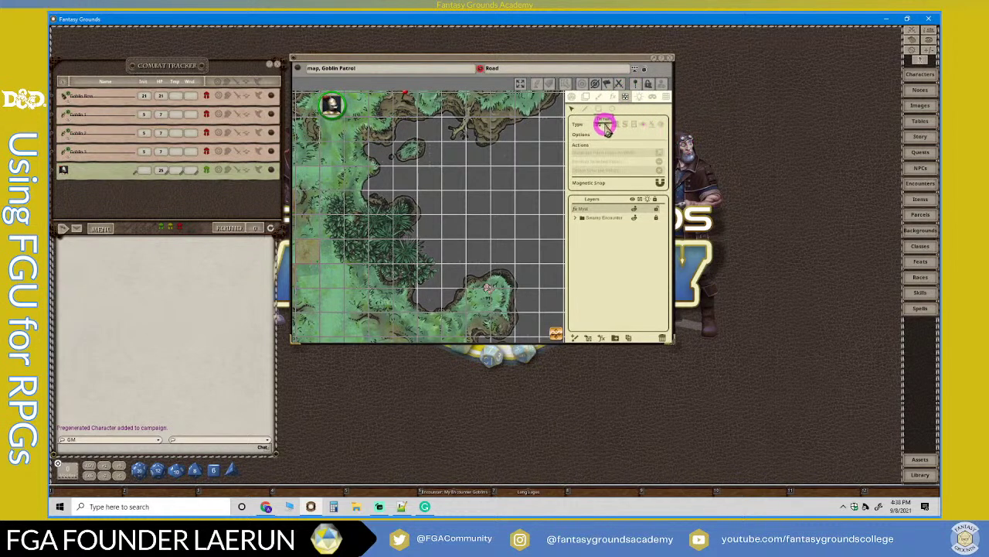
pyautogui.click(606, 126)
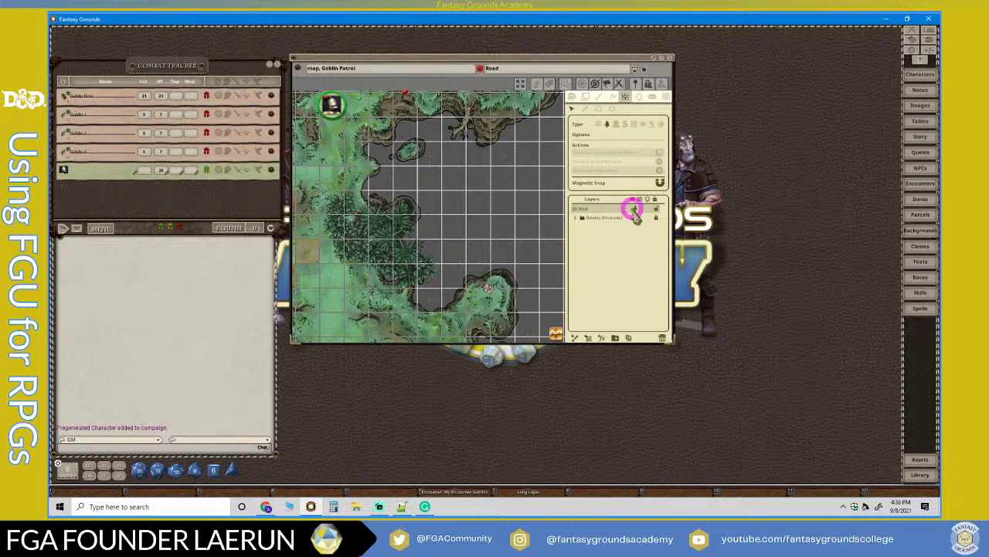
pyautogui.click(574, 208)
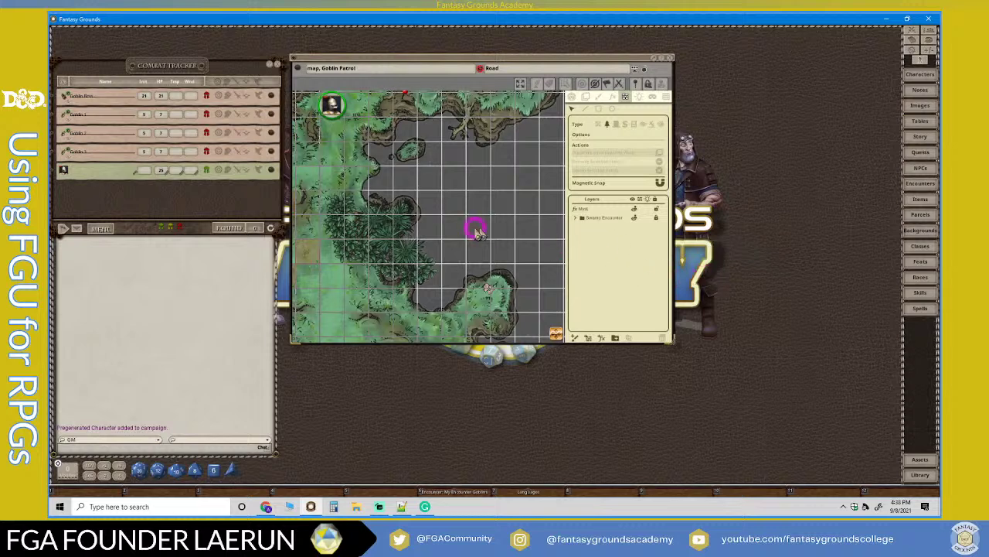
# Trace a terrain line-of-sight polygon around the dense palm thicket in the middle of the swamp map.
pyautogui.scroll(3, 386, 231)
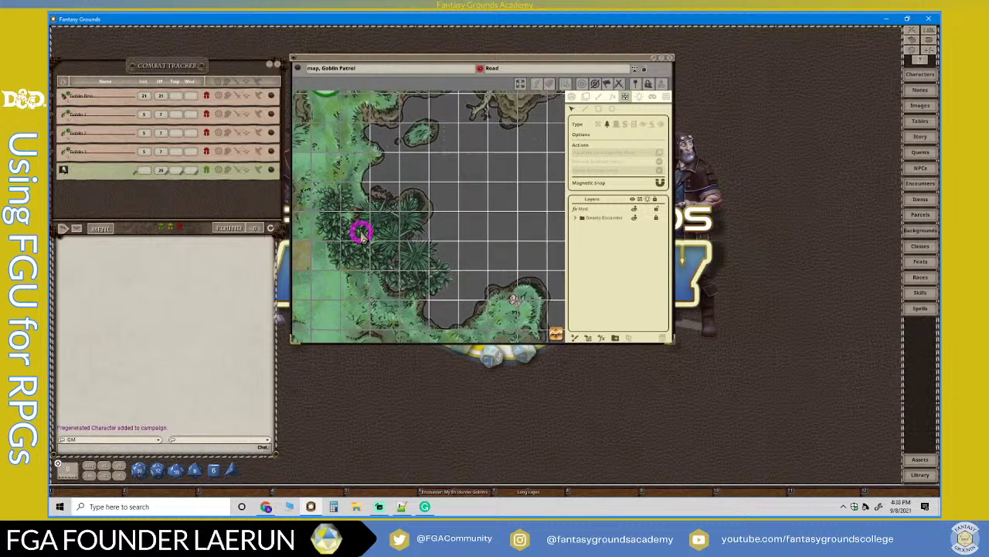
pyautogui.scroll(2, 359, 235)
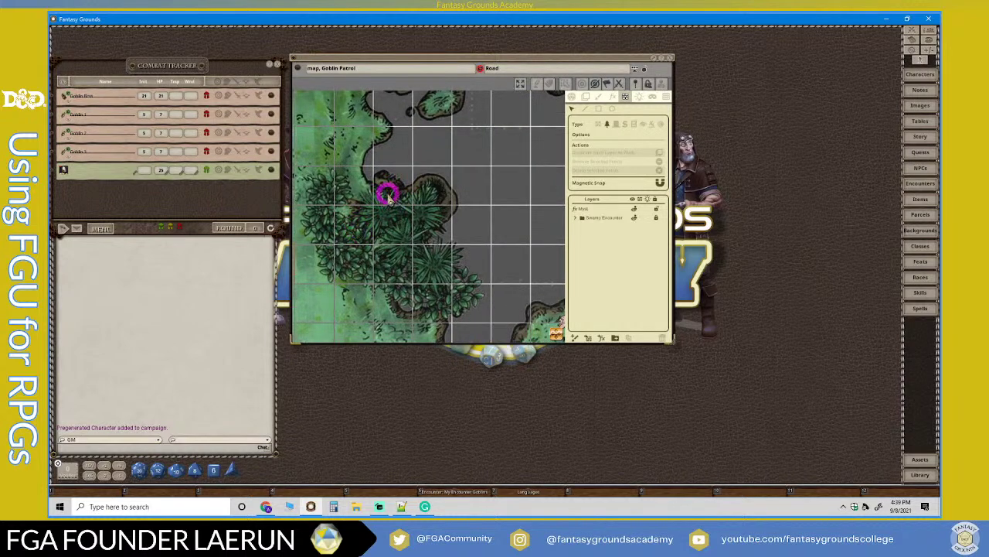
pyautogui.click(587, 111)
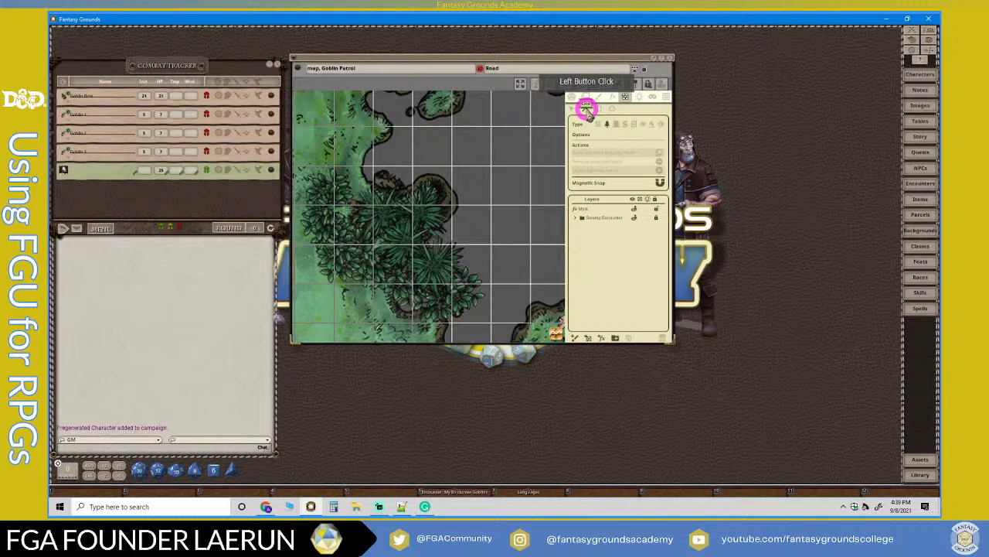
pyautogui.click(375, 191)
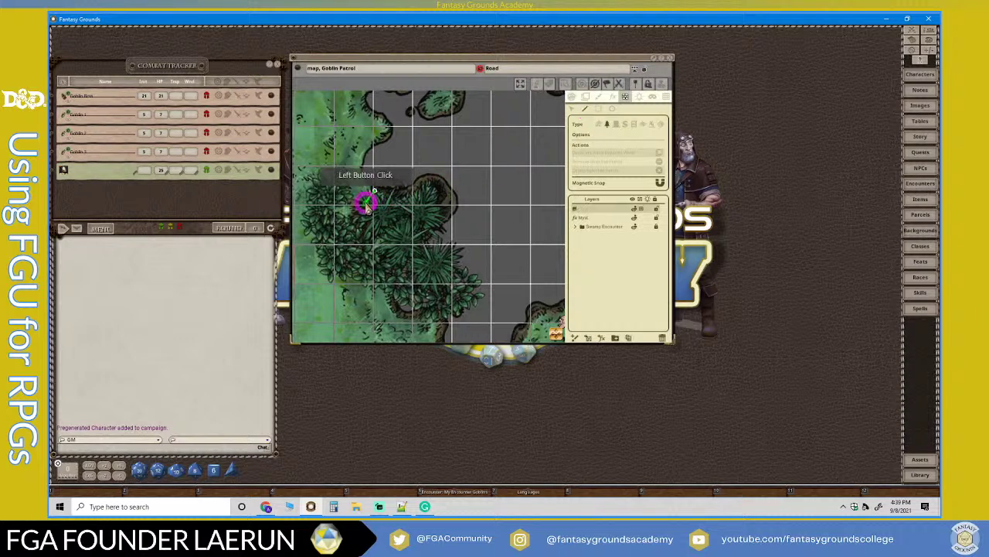
pyautogui.click(361, 230)
pyautogui.click(376, 237)
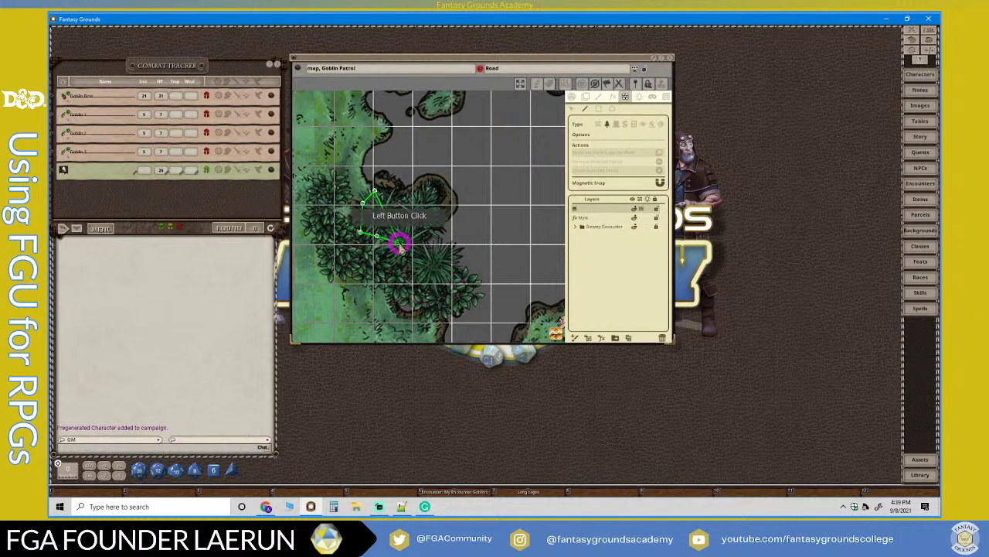
pyautogui.click(398, 272)
pyautogui.click(418, 271)
pyautogui.click(420, 282)
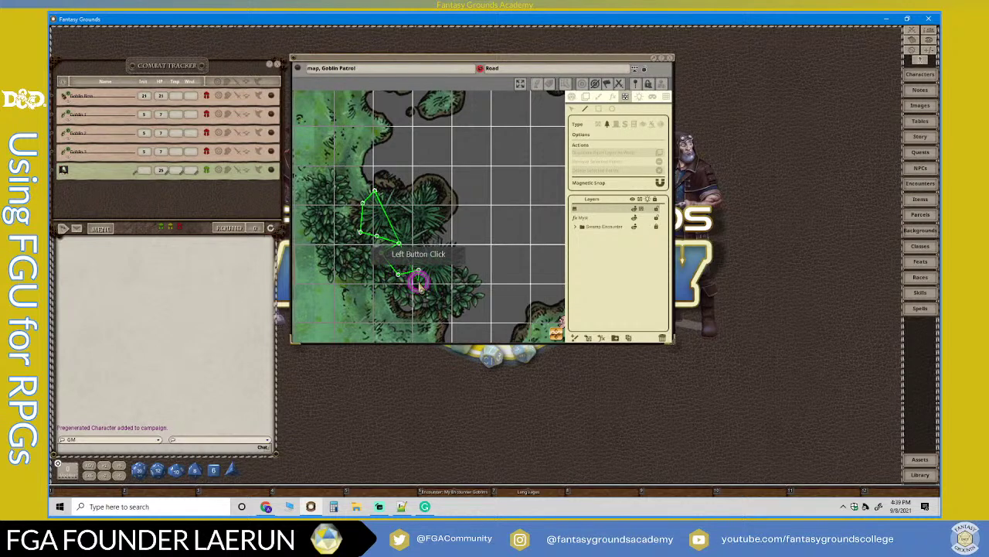
pyautogui.click(443, 292)
pyautogui.click(452, 271)
pyautogui.click(454, 257)
pyautogui.click(431, 240)
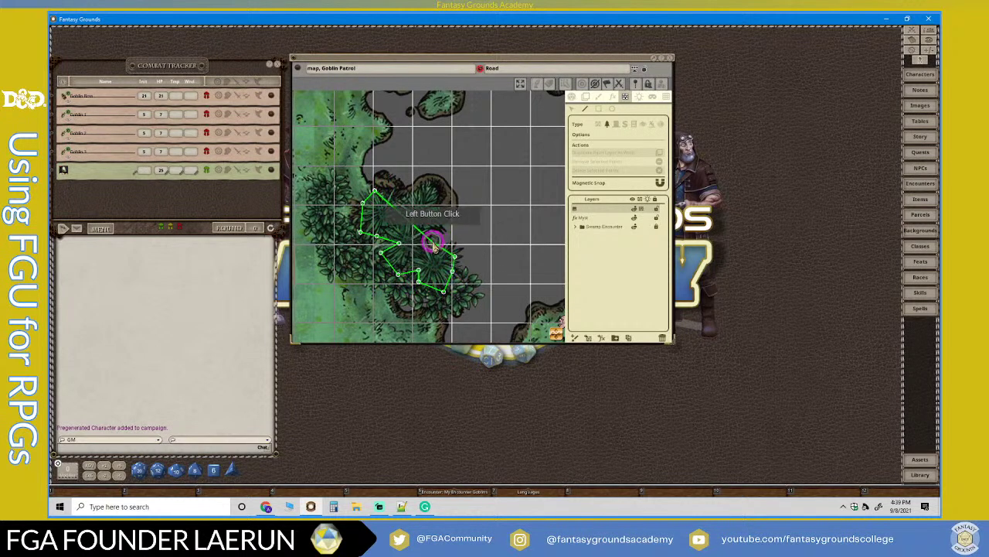
pyautogui.click(430, 227)
pyautogui.click(436, 214)
pyautogui.click(439, 197)
pyautogui.click(425, 188)
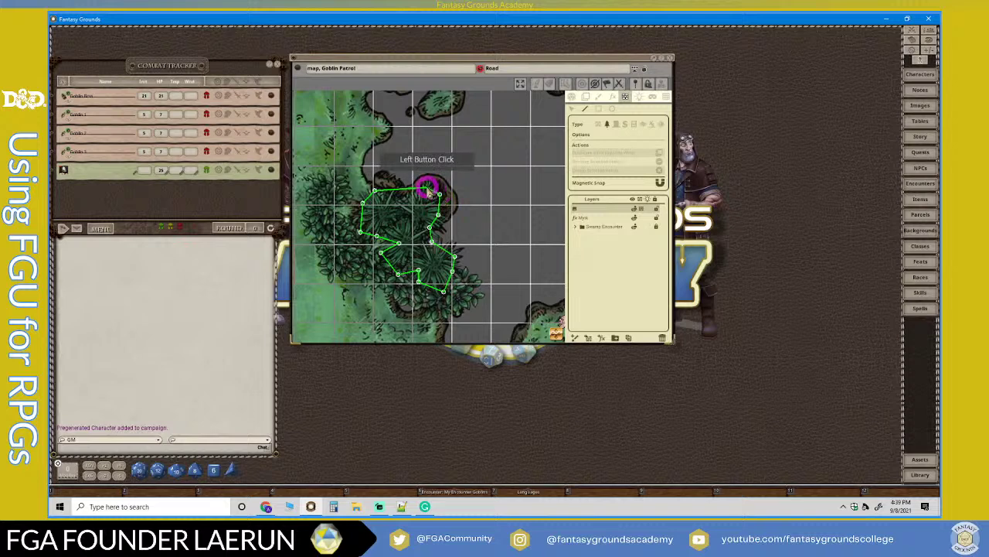
pyautogui.click(400, 198)
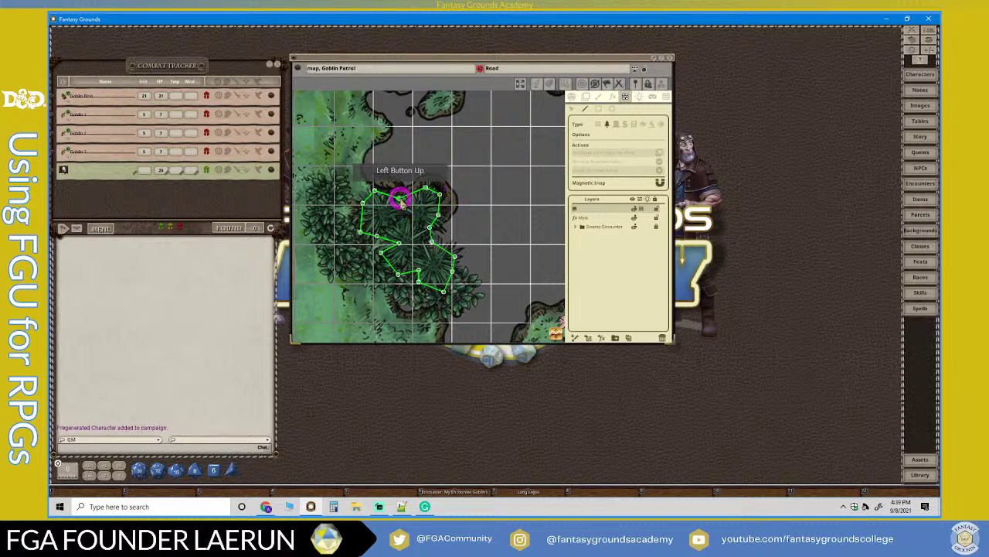
# Enable the player vision preview on the Goblin Patrol map and toggle lighting on and off to compare the view.
pyautogui.scroll(-2, 401, 200)
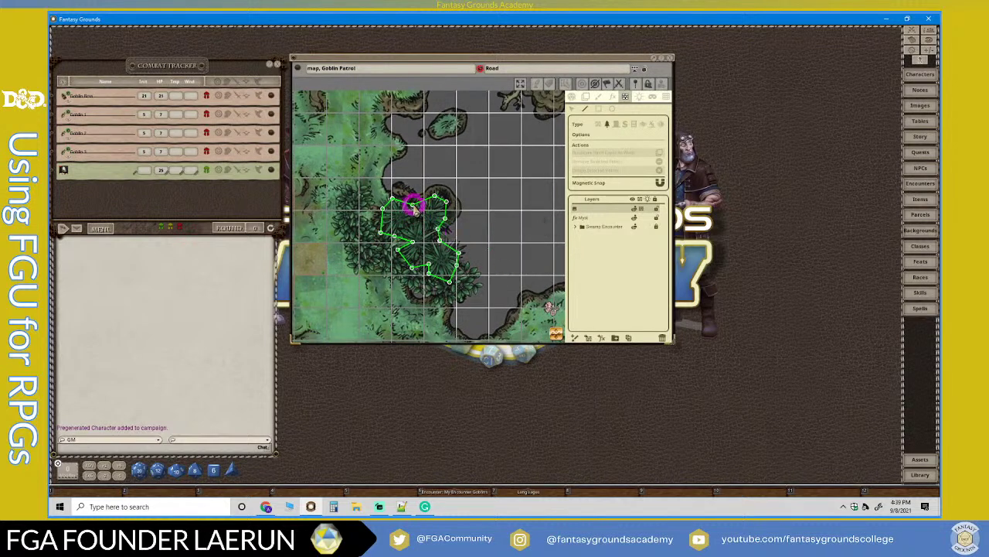
pyautogui.scroll(3, 386, 285)
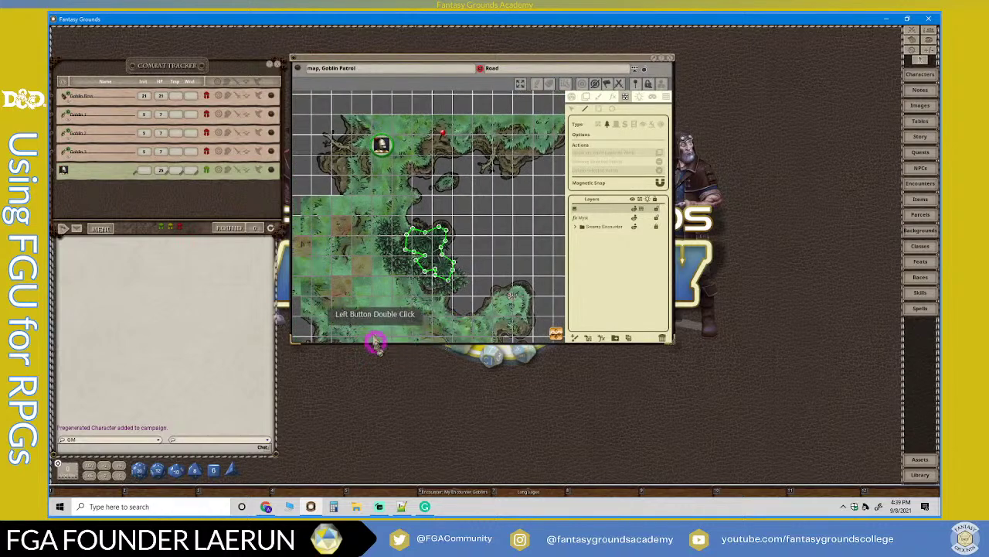
pyautogui.scroll(-3, 386, 285)
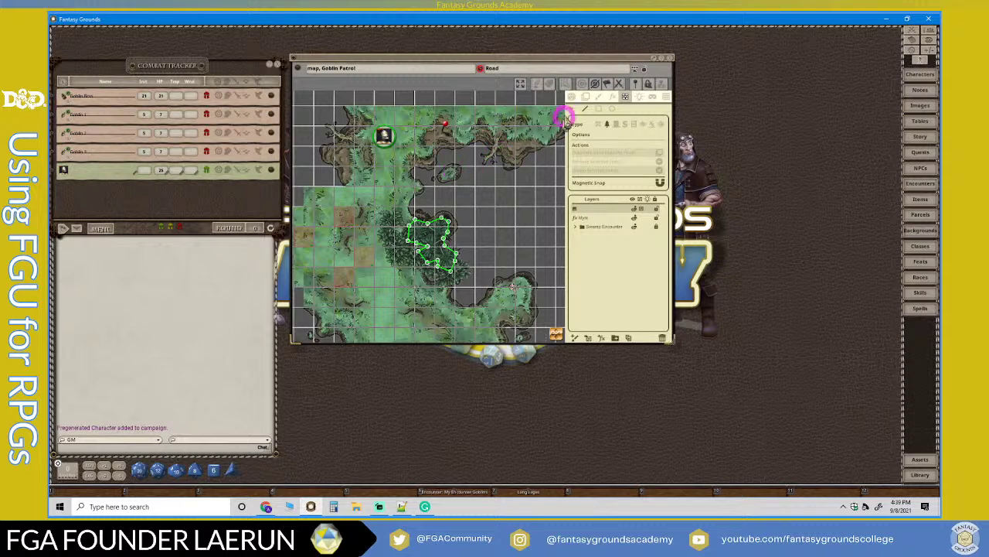
pyautogui.click(573, 99)
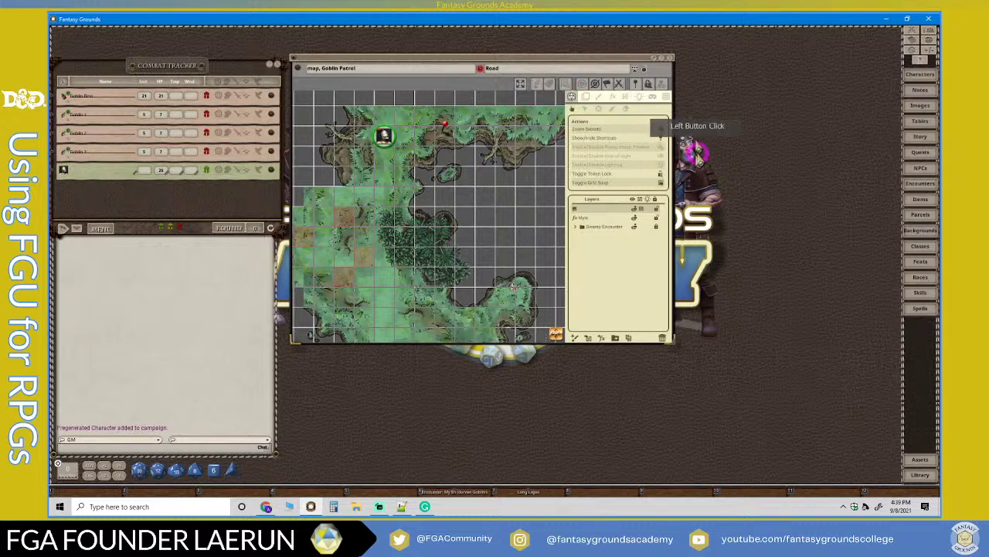
pyautogui.click(661, 148)
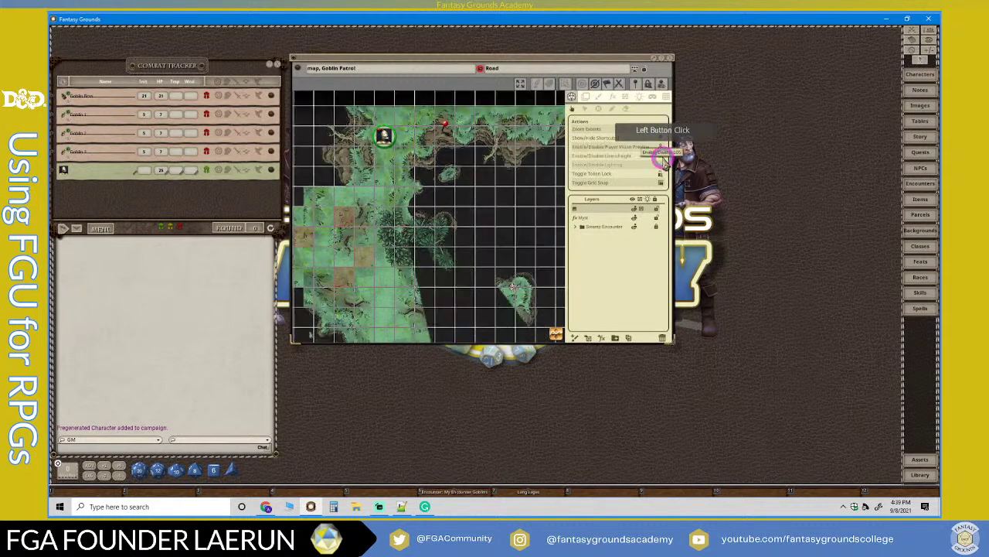
pyautogui.click(661, 166)
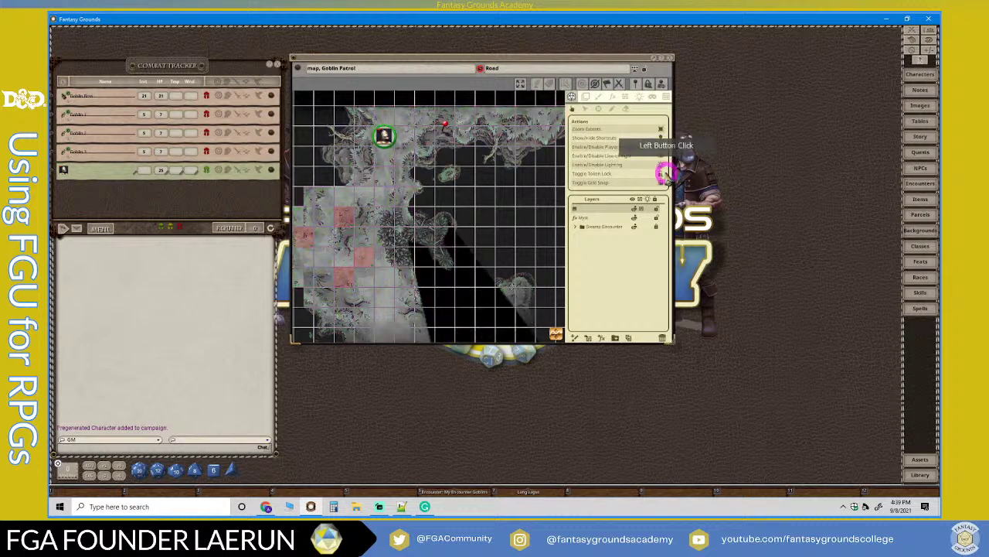
pyautogui.click(662, 167)
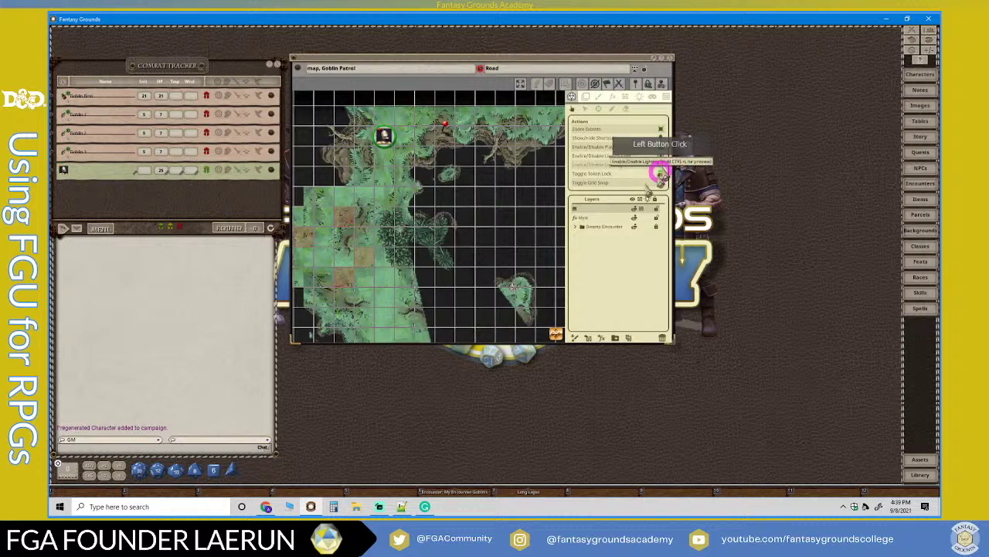
# Check the vision from a goblin's token, then return to the knight's token and view its character sheet.
pyautogui.click(220, 193)
pyautogui.scroll(1, 392, 242)
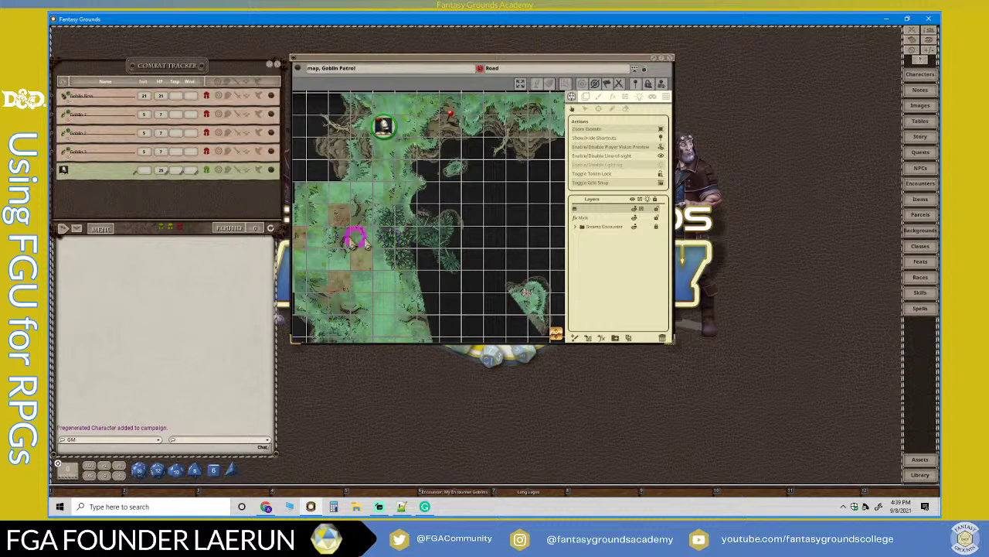
pyautogui.click(339, 220)
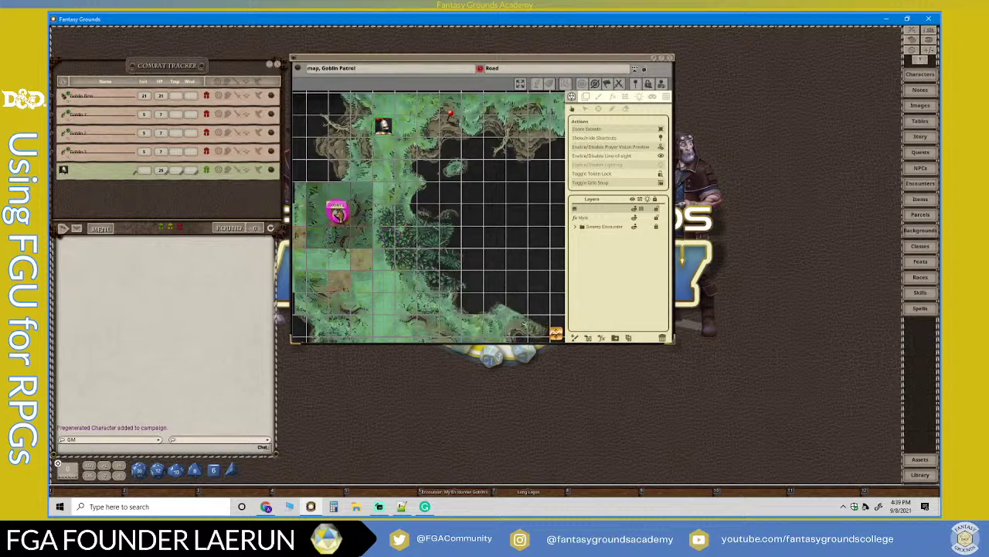
pyautogui.click(136, 138)
pyautogui.click(64, 172)
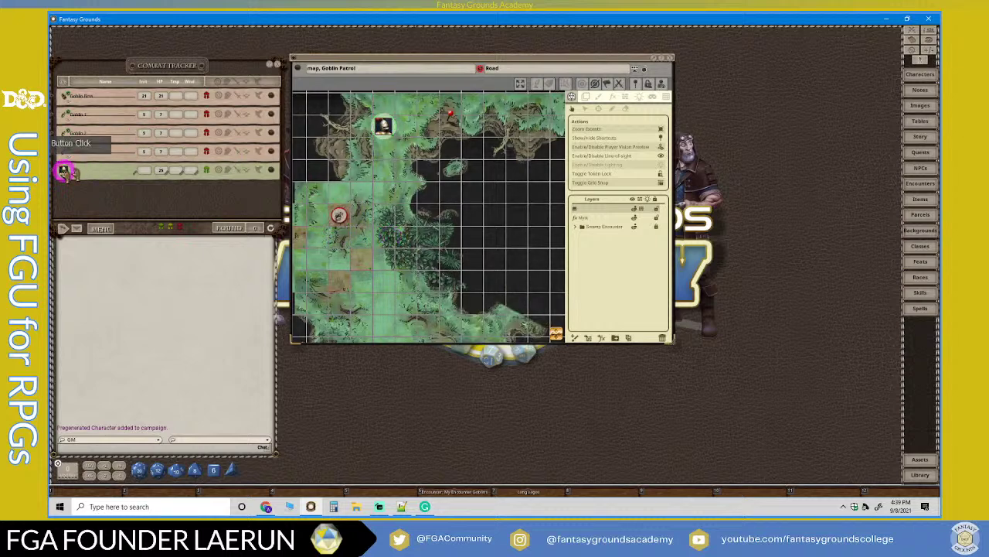
pyautogui.doubleClick(381, 122)
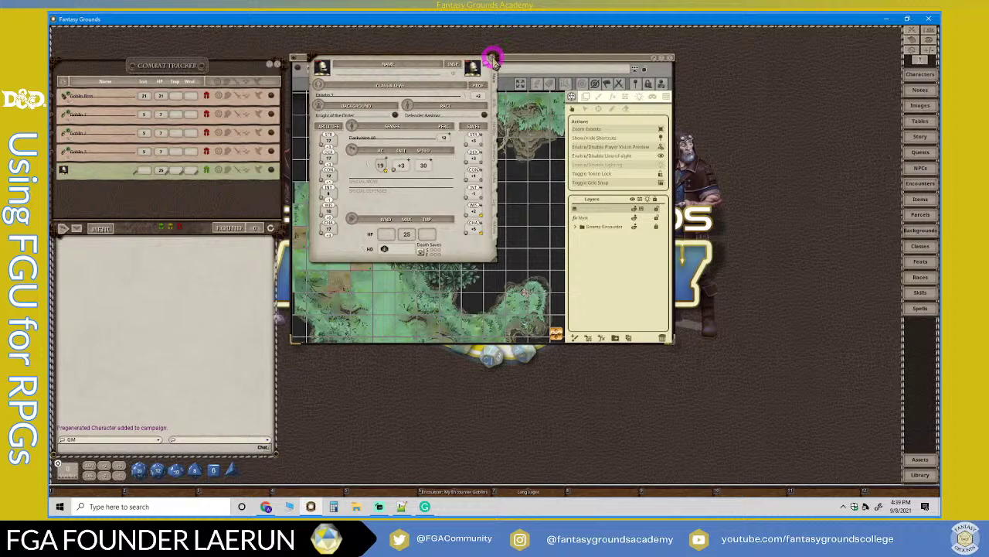
pyautogui.click(492, 59)
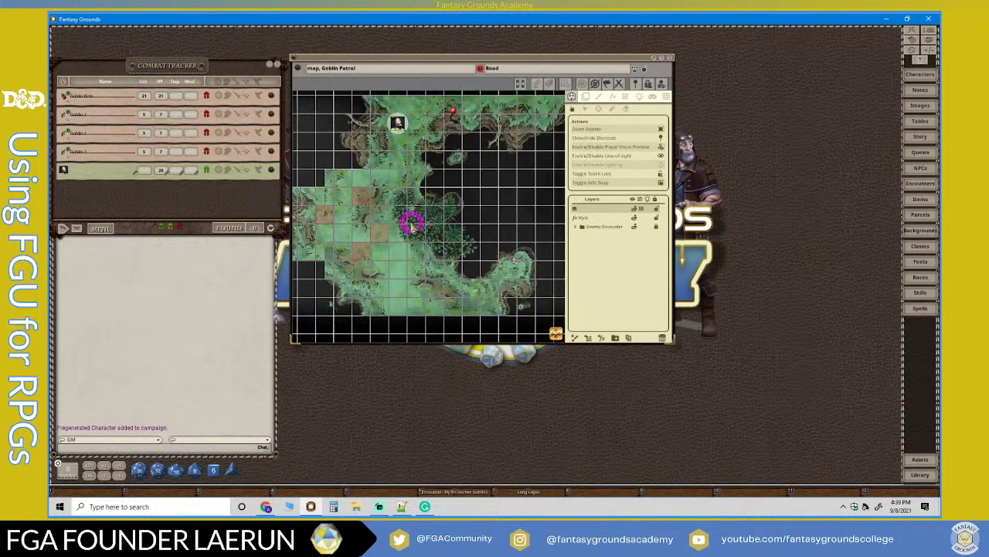
# Enable lighting on the map and select the knight's token to view the swamp with its vision.
pyautogui.scroll(-4, 399, 235)
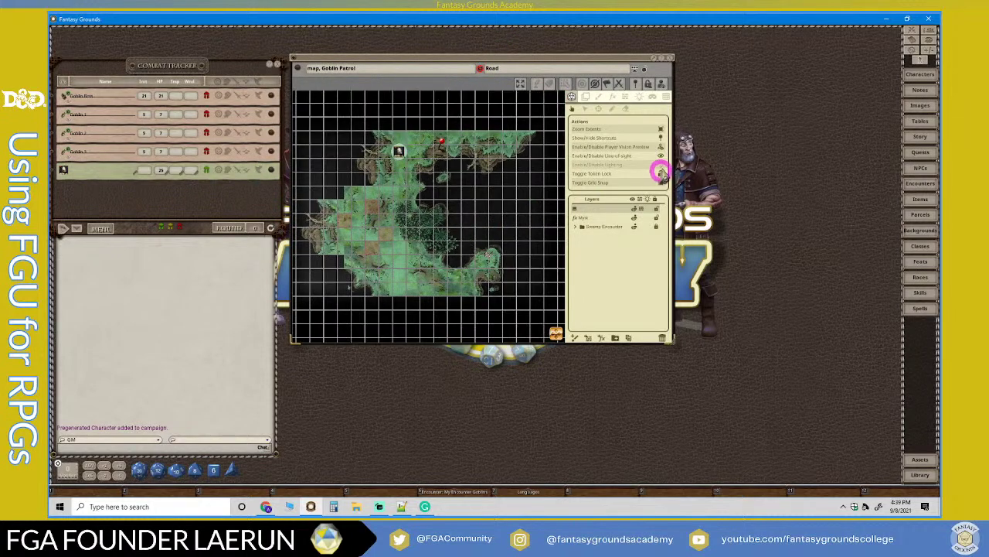
pyautogui.click(663, 164)
pyautogui.click(404, 151)
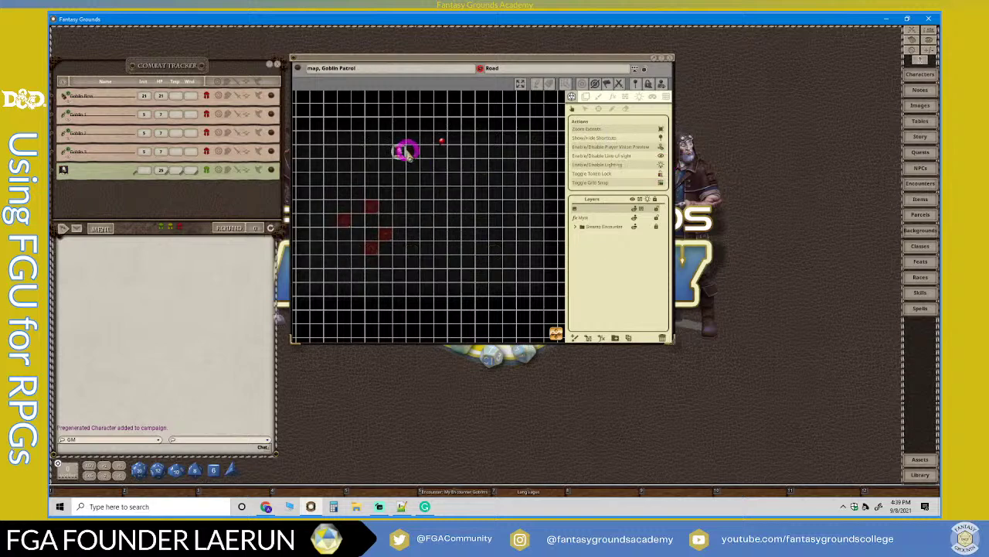
pyautogui.scroll(3, 337, 271)
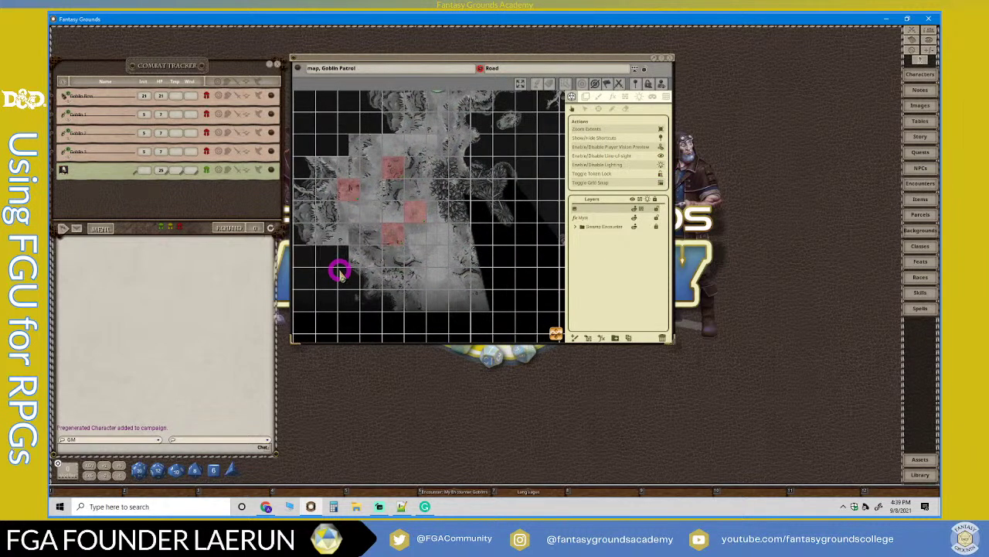
pyautogui.scroll(-1, 466, 278)
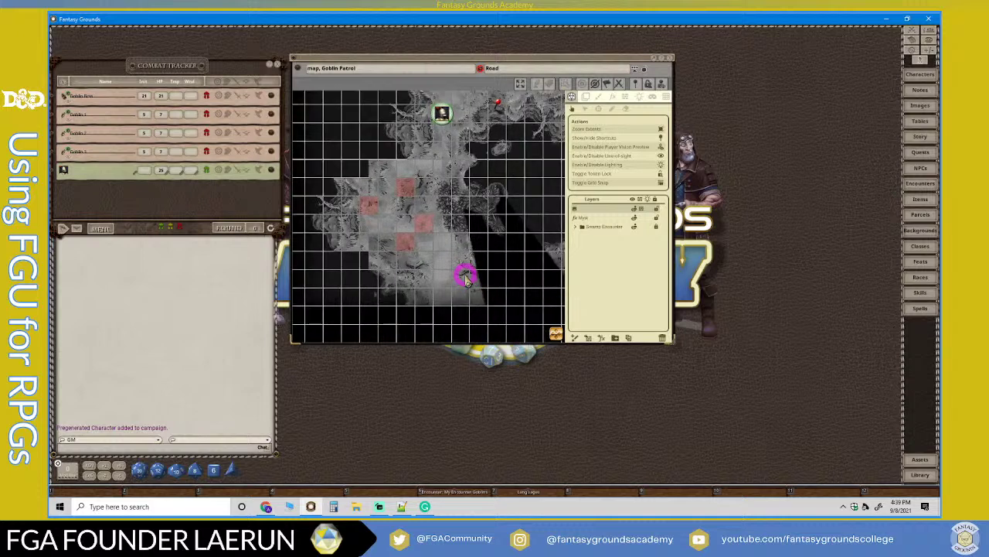
# Move the goblin tokens from the western clearing to the southern path behind the palm thicket.
pyautogui.moveTo(426, 219); pyautogui.dragTo(533, 278)
pyautogui.click(409, 193)
pyautogui.moveTo(410, 189); pyautogui.dragTo(550, 261)
pyautogui.click(408, 257)
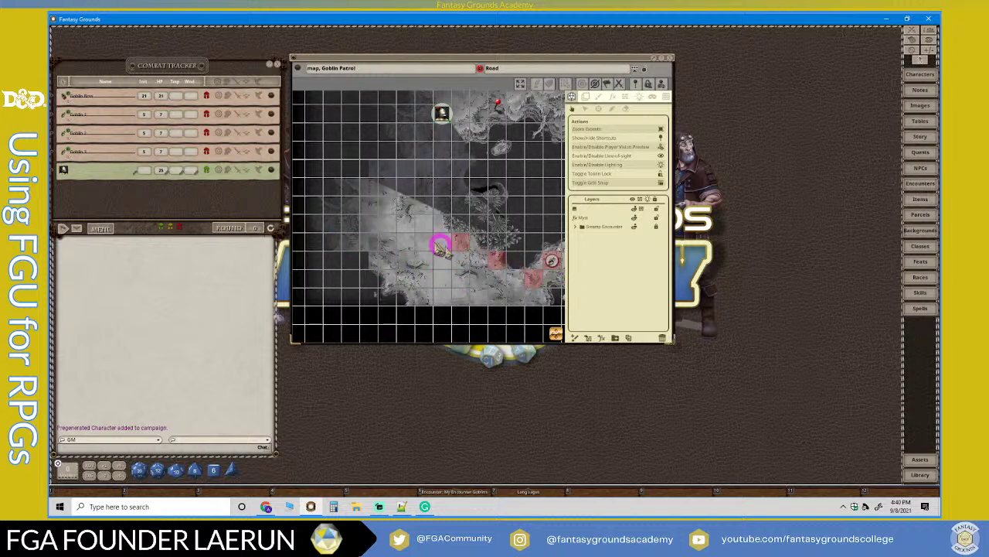
# Select the knight's token and examine its line of sight around the thicket towards the goblins on the southern path.
pyautogui.scroll(-1, 466, 92)
pyautogui.scroll(1, 444, 108)
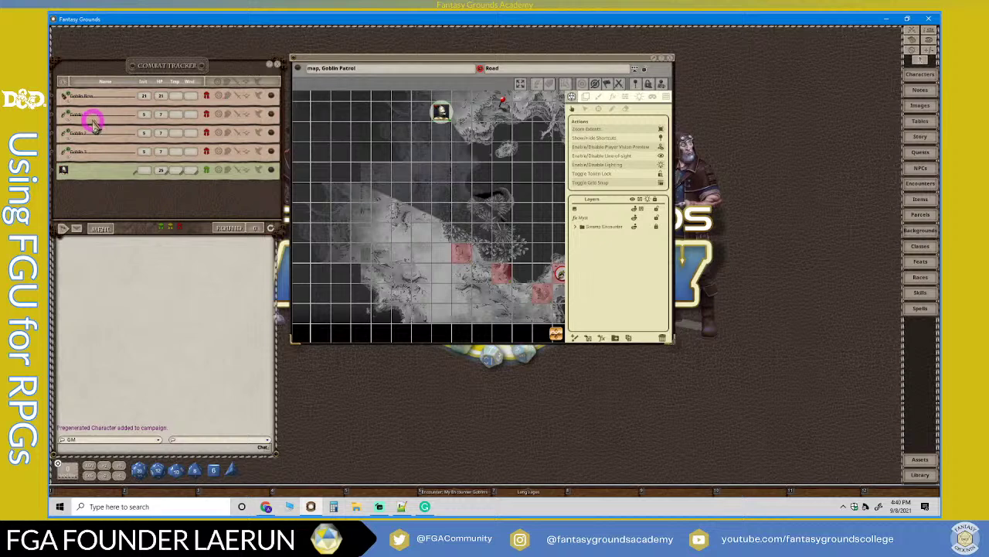
pyautogui.moveTo(62, 170); pyautogui.dragTo(440, 112)
pyautogui.click(441, 116)
pyautogui.scroll(1, 557, 215)
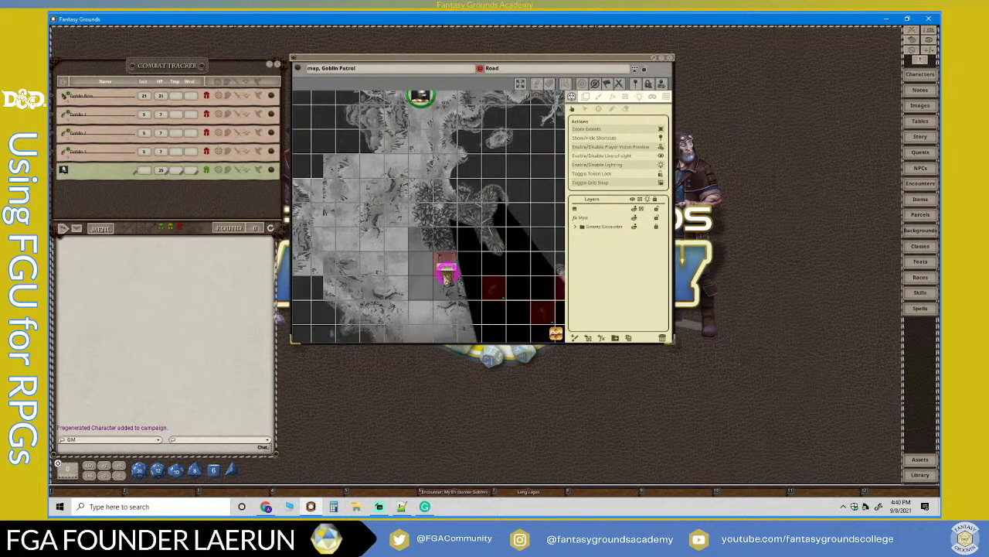
pyautogui.moveTo(441, 269)
pyautogui.mouseDown()
pyautogui.moveTo(437, 224)
pyautogui.moveTo(446, 272)
pyautogui.moveTo(482, 191)
pyautogui.mouseUp()
pyautogui.scroll(-1, 444, 272)
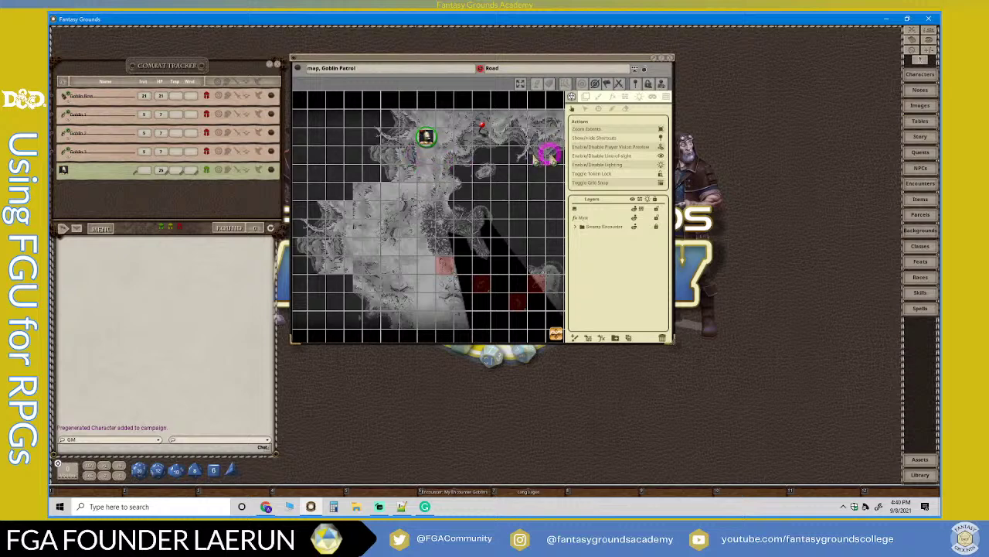
pyautogui.click(618, 160)
pyautogui.scroll(-1, 425, 219)
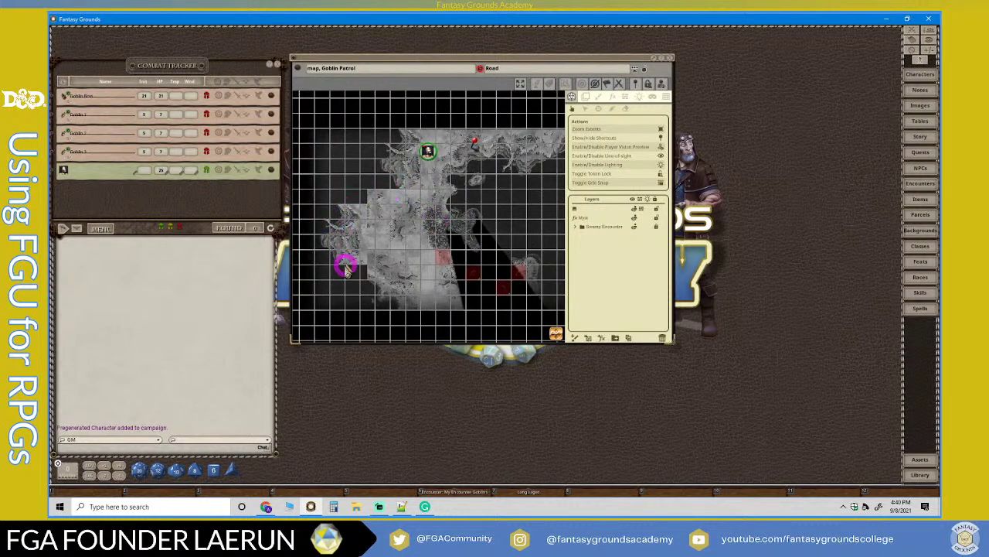
pyautogui.scroll(2, 374, 268)
pyautogui.scroll(-2, 396, 245)
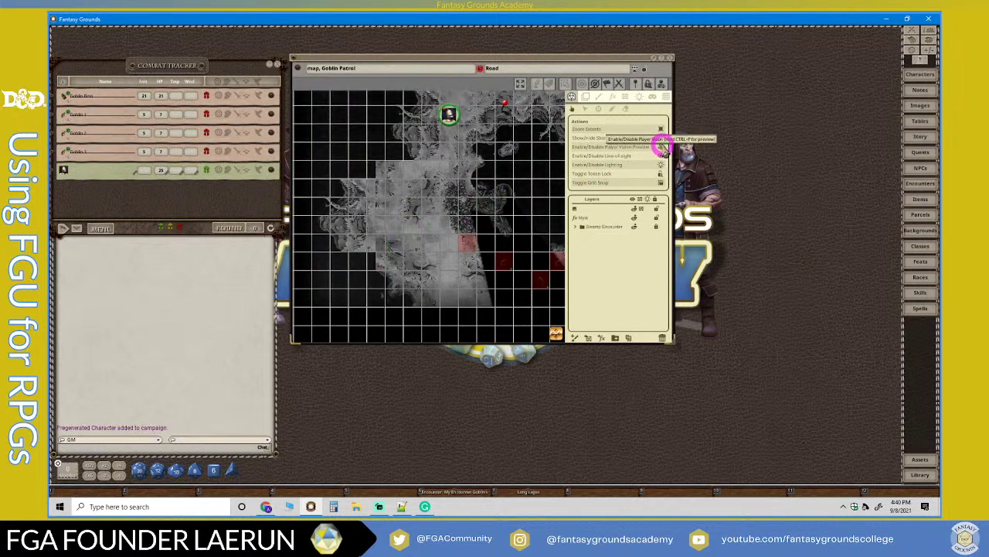
# Disable the player vision preview and inspect the thicket and goblin area on the full map.
pyautogui.click(662, 146)
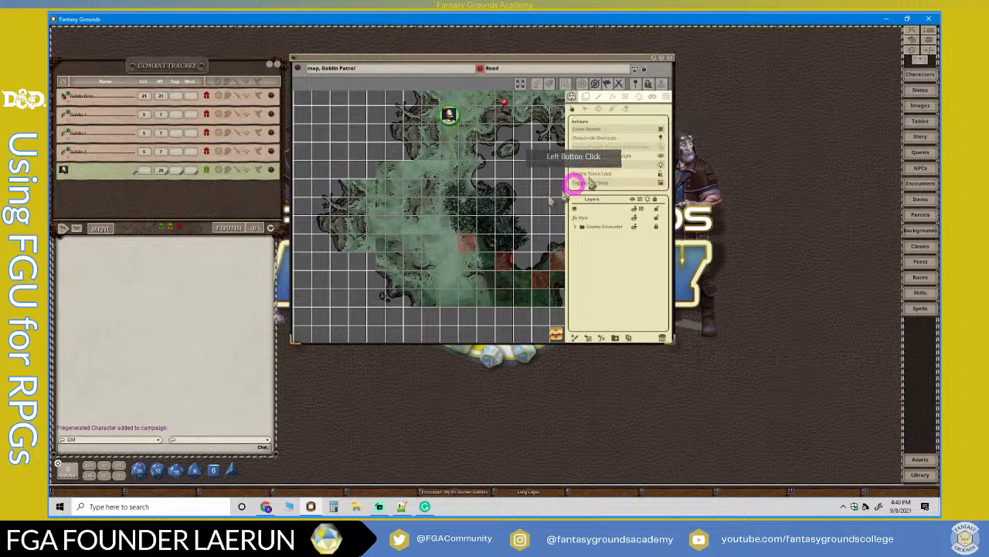
pyautogui.click(469, 112)
pyautogui.moveTo(469, 112); pyautogui.dragTo(506, 212)
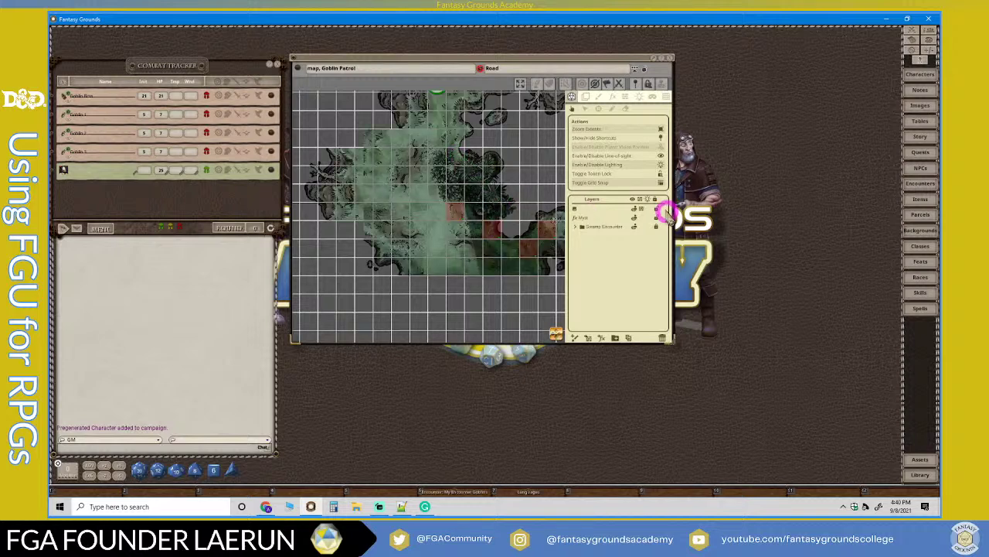
# Lock the unnamed layer holding the terrain polygon and name it "Line of Sight".
pyautogui.moveTo(658, 208); pyautogui.dragTo(589, 211)
pyautogui.doubleClick(591, 208)
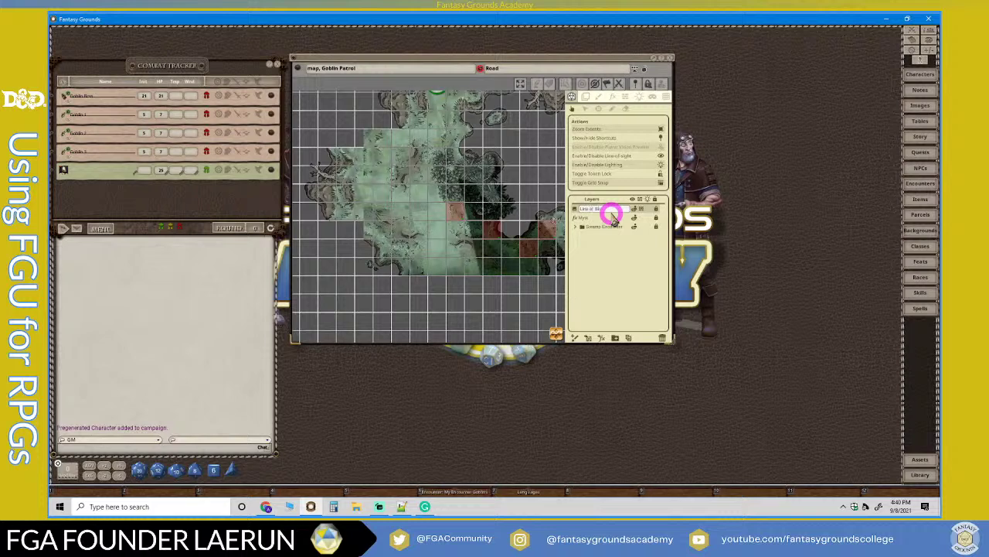
pyautogui.click(623, 236)
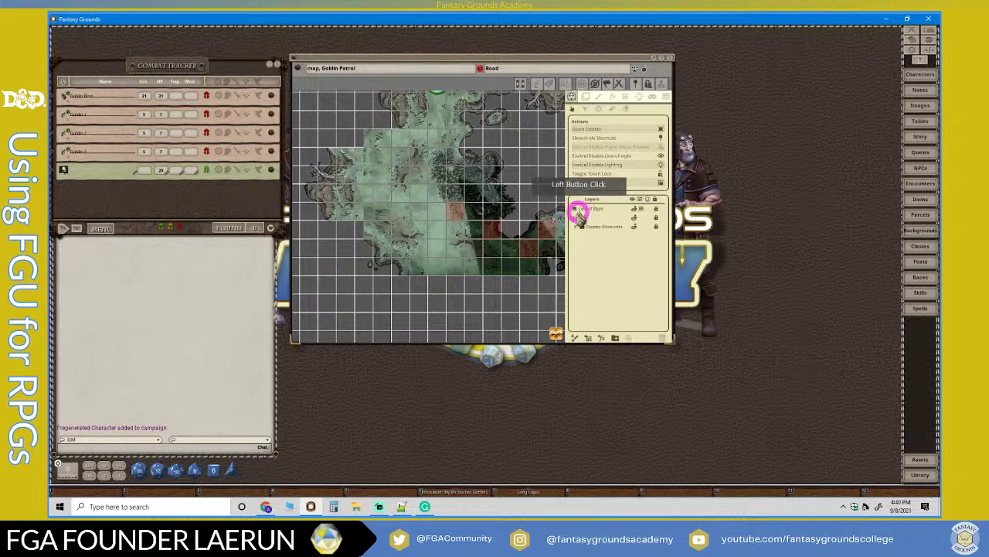
# Review the map's layers by selecting the Myst layer, the Swamp Encounter folder and the Line of Sight layer.
pyautogui.click(581, 218)
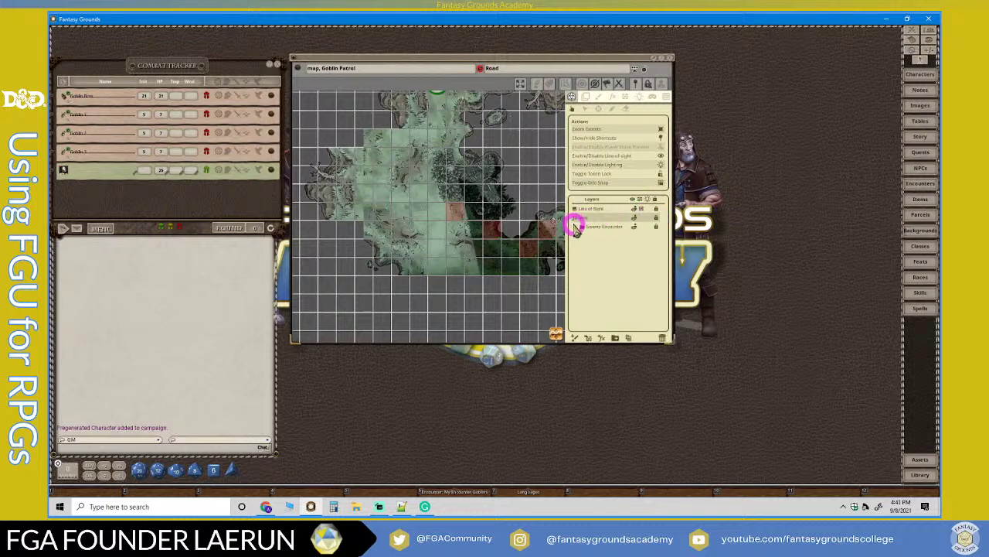
pyautogui.click(592, 225)
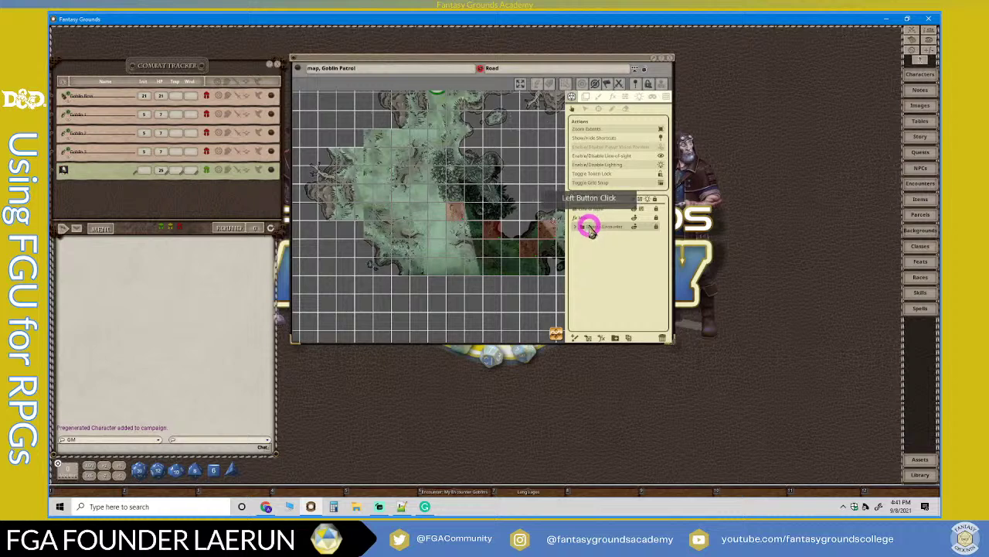
pyautogui.scroll(-3, 430, 135)
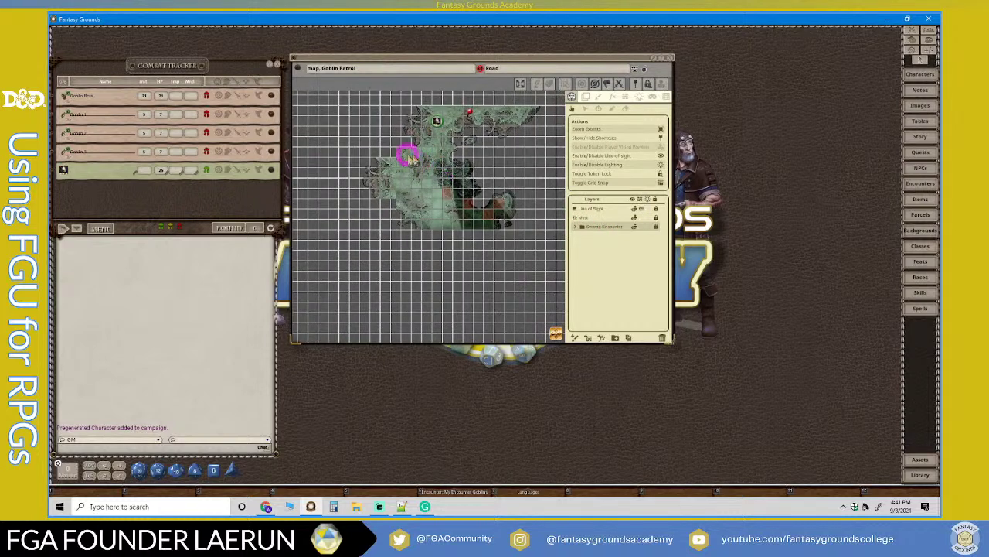
pyautogui.click(591, 221)
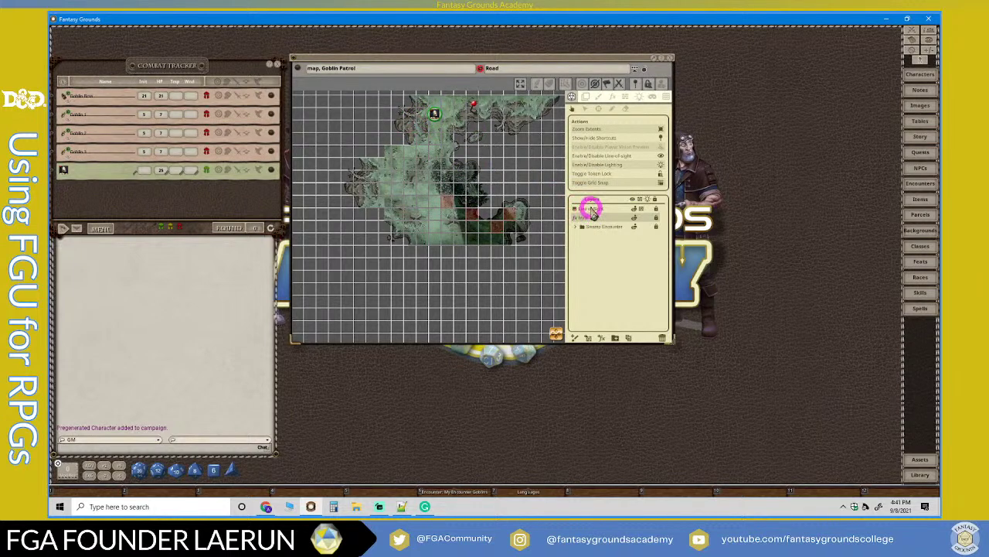
pyautogui.click(591, 208)
# Tint the map's grid green and reduce the colour's opacity so the grid lines blend into the swamp.
pyautogui.scroll(1, 456, 204)
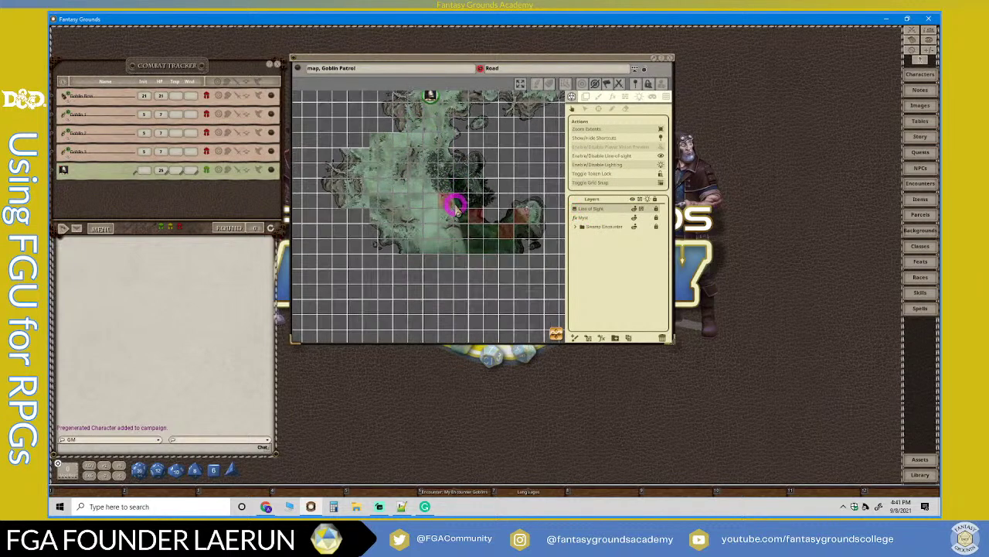
pyautogui.scroll(-2, 442, 199)
pyautogui.scroll(5, 426, 168)
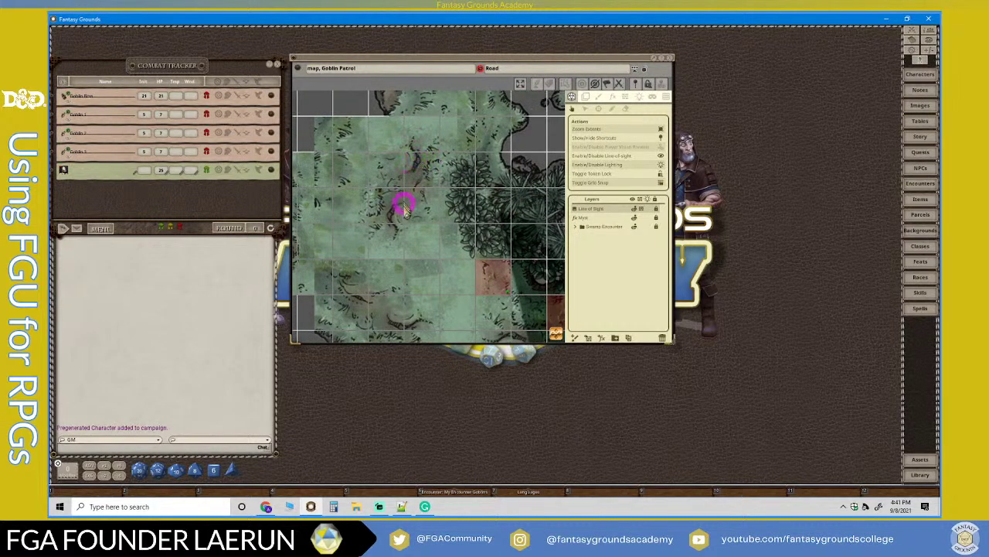
pyautogui.scroll(-2, 415, 217)
pyautogui.click(665, 96)
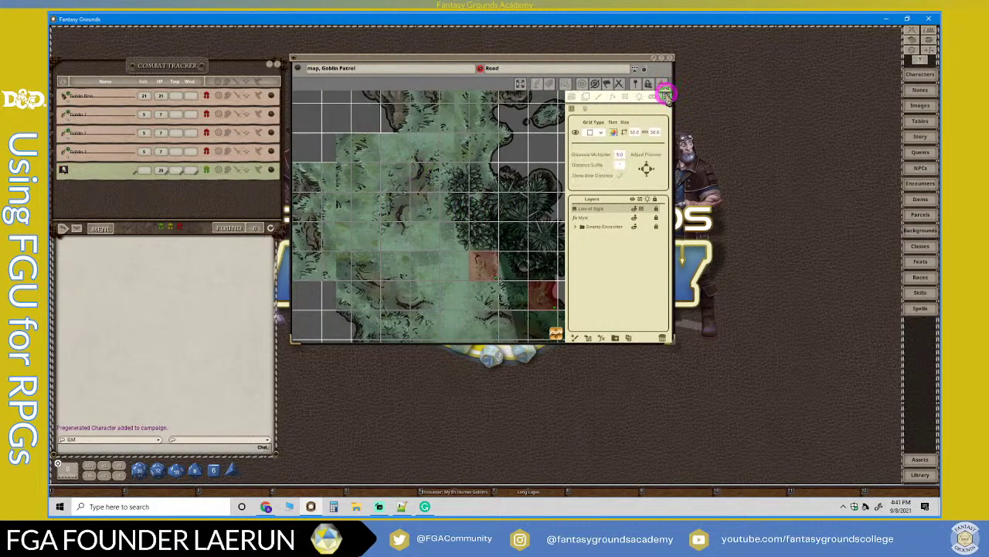
pyautogui.scroll(-3, 380, 170)
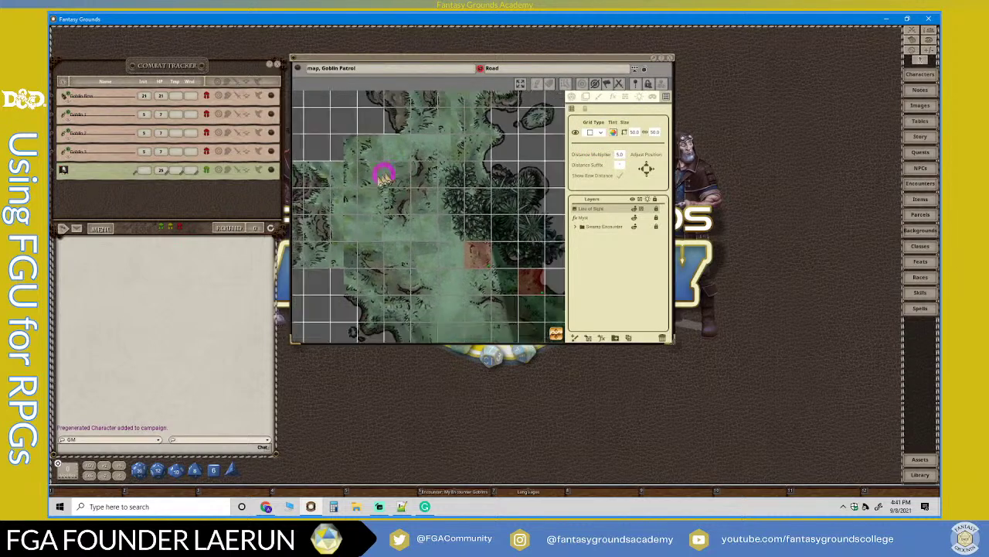
pyautogui.click(614, 136)
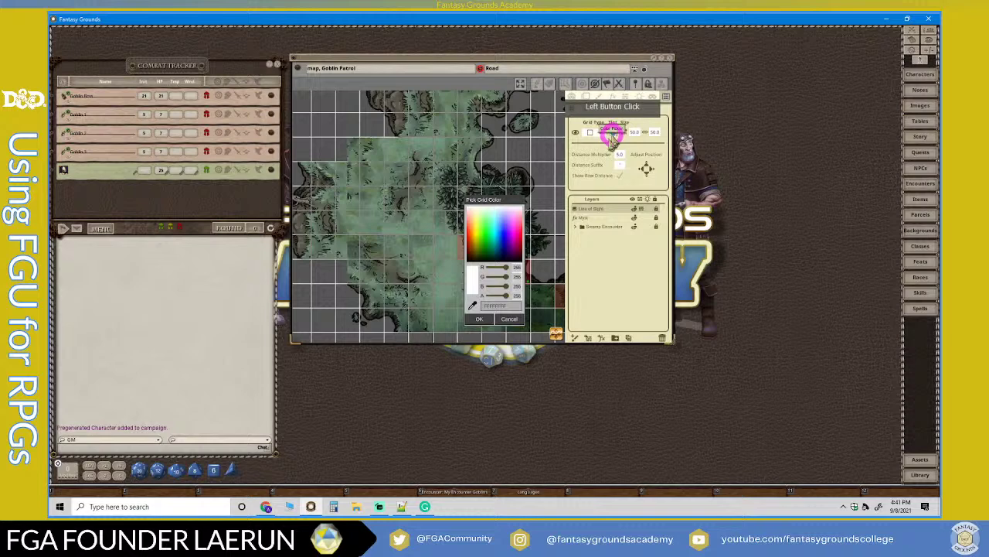
pyautogui.click(484, 229)
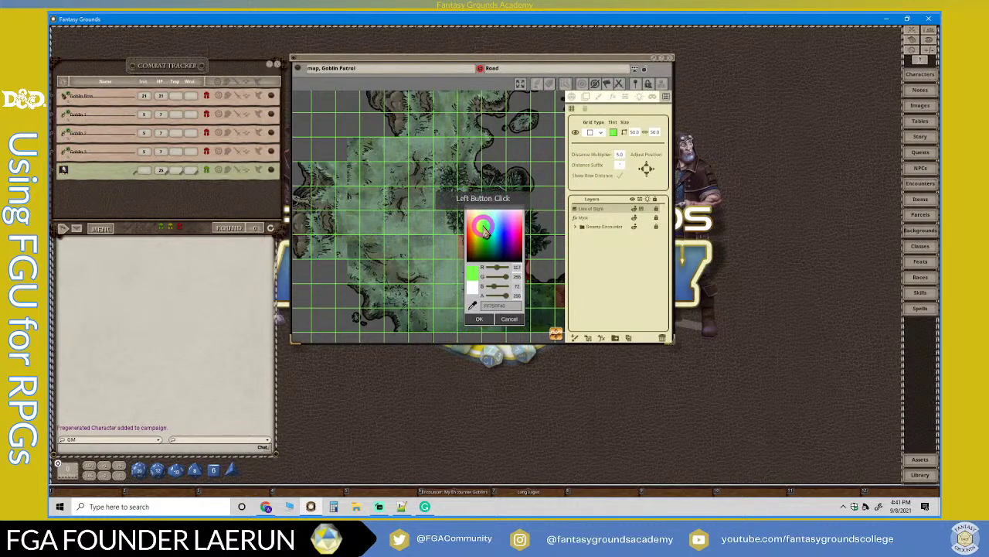
pyautogui.click(499, 276)
pyautogui.moveTo(506, 297); pyautogui.dragTo(497, 296)
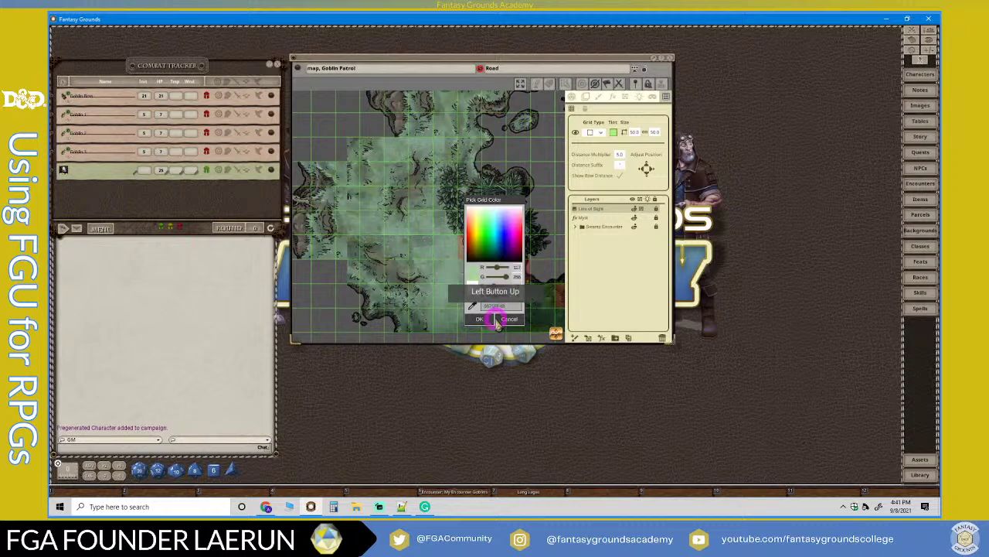
pyautogui.click(485, 320)
pyautogui.scroll(-5, 406, 240)
pyautogui.scroll(6, 416, 205)
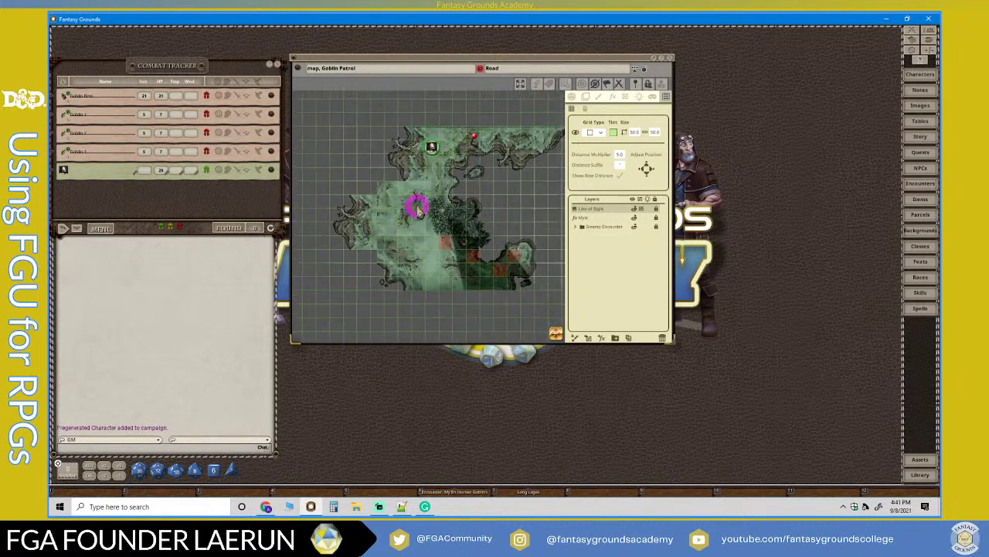
pyautogui.scroll(-3, 422, 179)
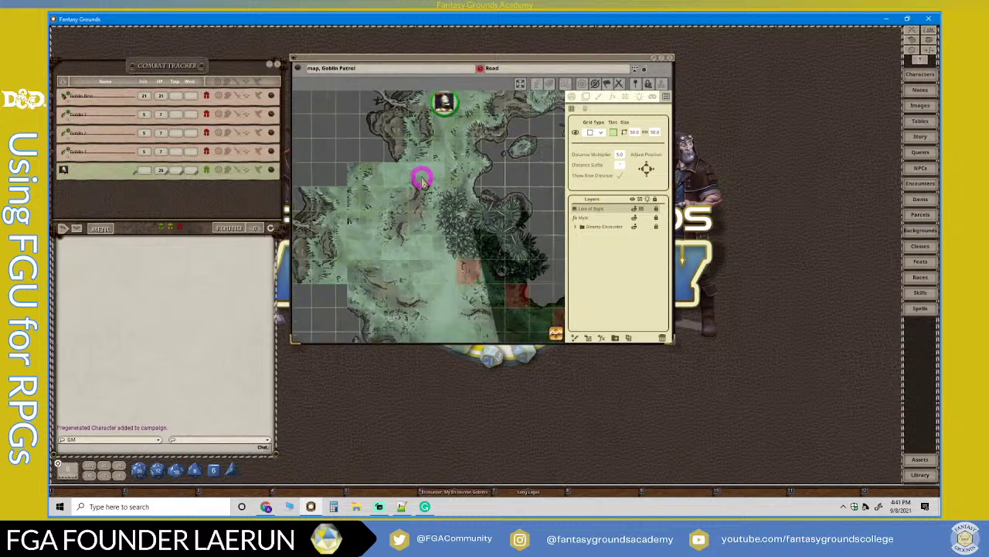
pyautogui.scroll(1, 421, 180)
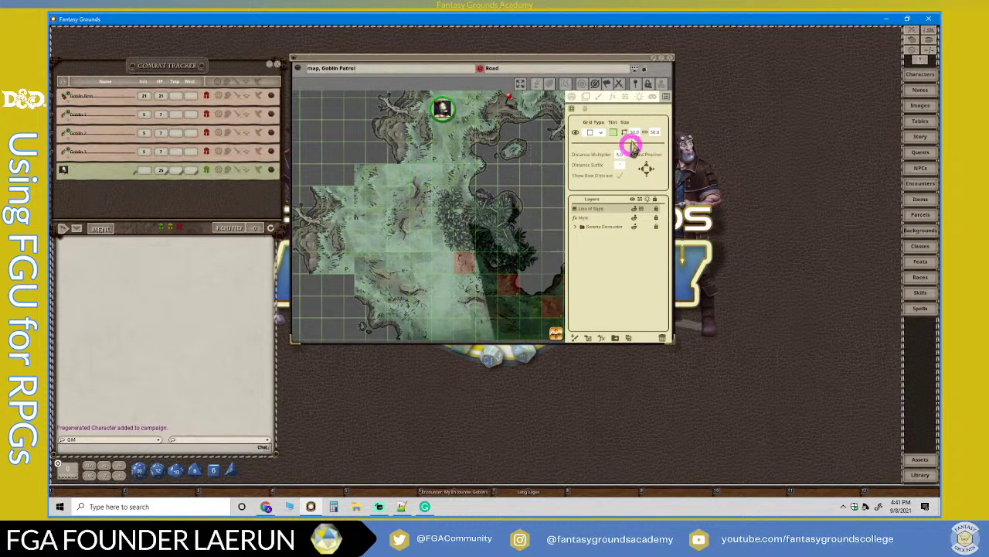
# Lock the Goblin Patrol map image and store it in an empty hotkey slot, closing it and reopening it from there.
pyautogui.click(645, 68)
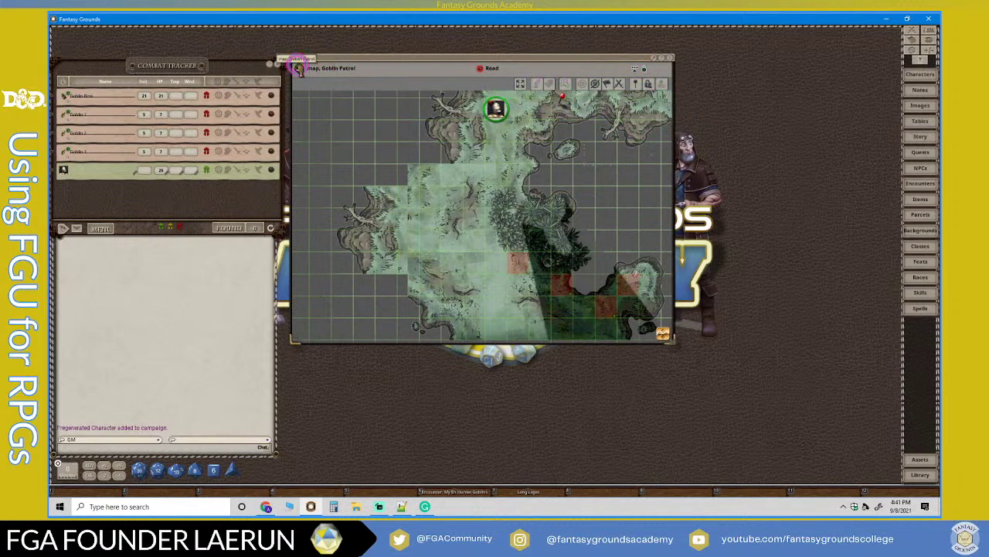
pyautogui.moveTo(298, 68); pyautogui.dragTo(592, 496)
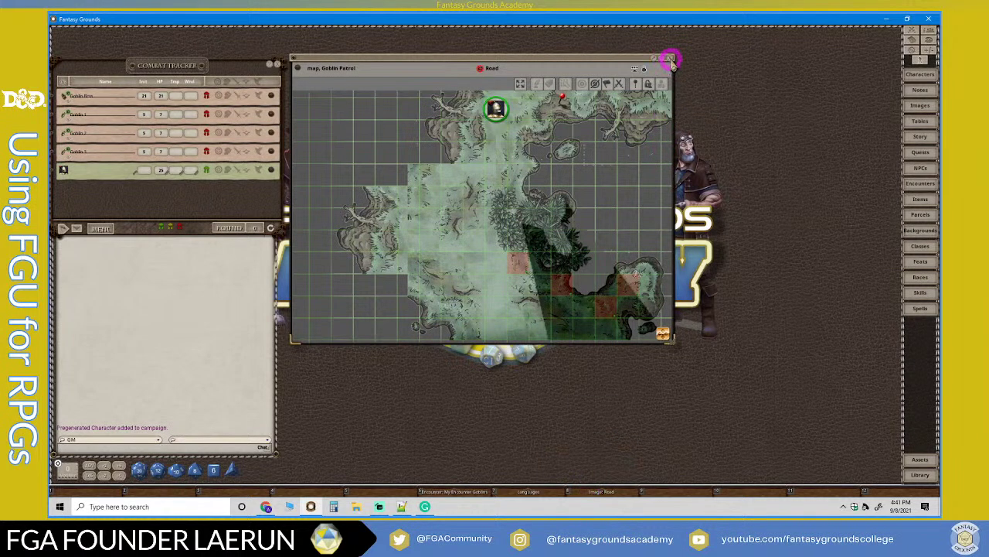
pyautogui.click(669, 58)
pyautogui.click(620, 493)
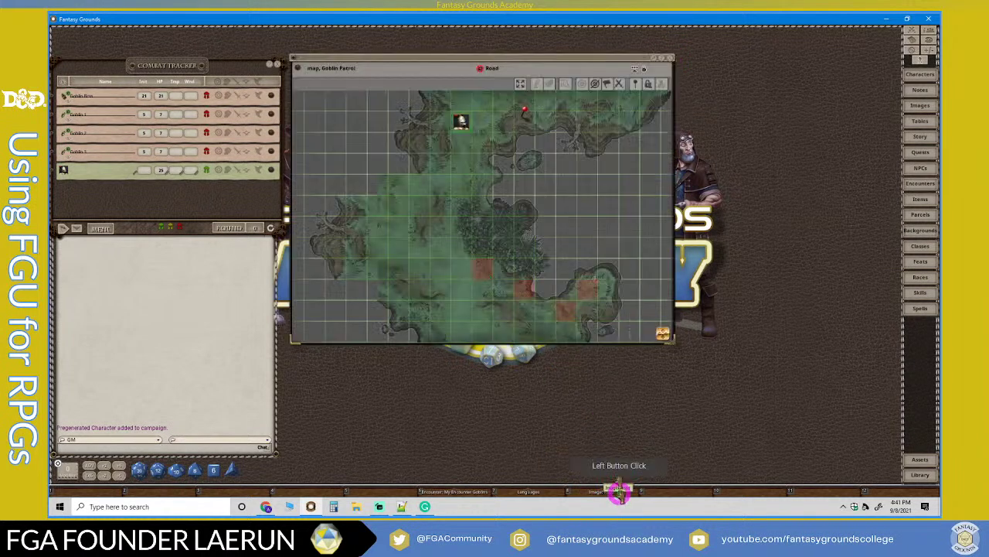
# Move the map window aside and open the knight's character sheet from its token, placing it beside the combat tracker at nearly full screen height.
pyautogui.moveTo(510, 50); pyautogui.dragTo(733, 29)
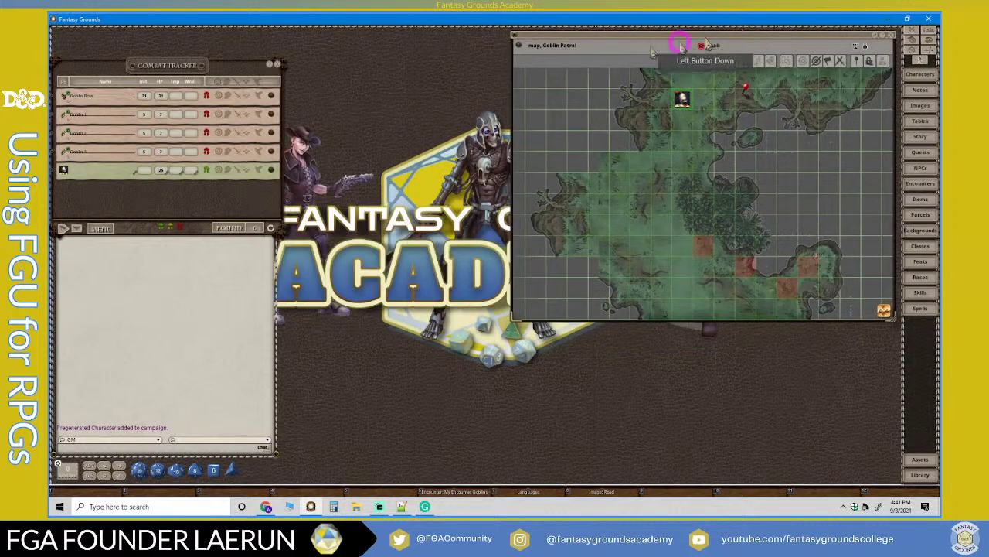
pyautogui.click(676, 96)
pyautogui.doubleClick(679, 96)
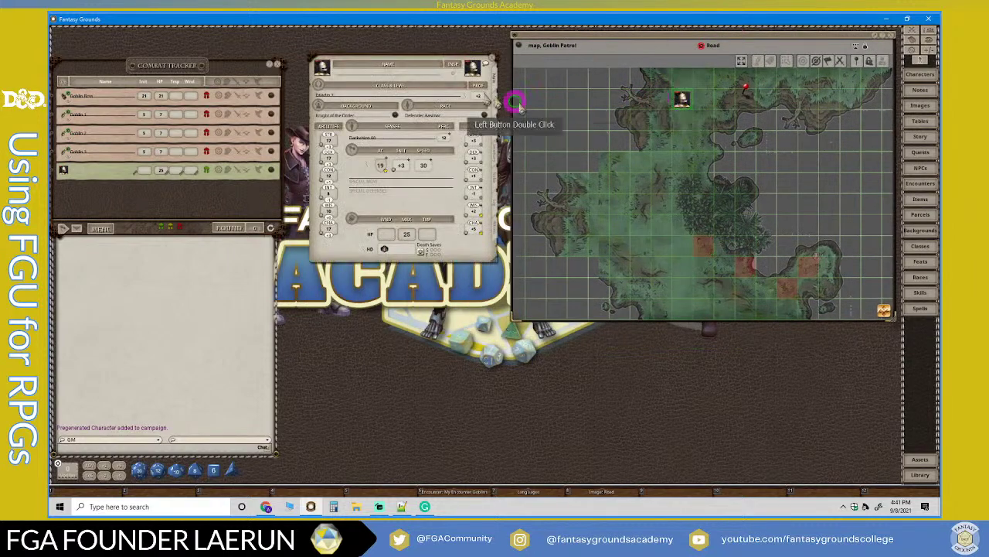
pyautogui.moveTo(376, 62); pyautogui.dragTo(351, 38)
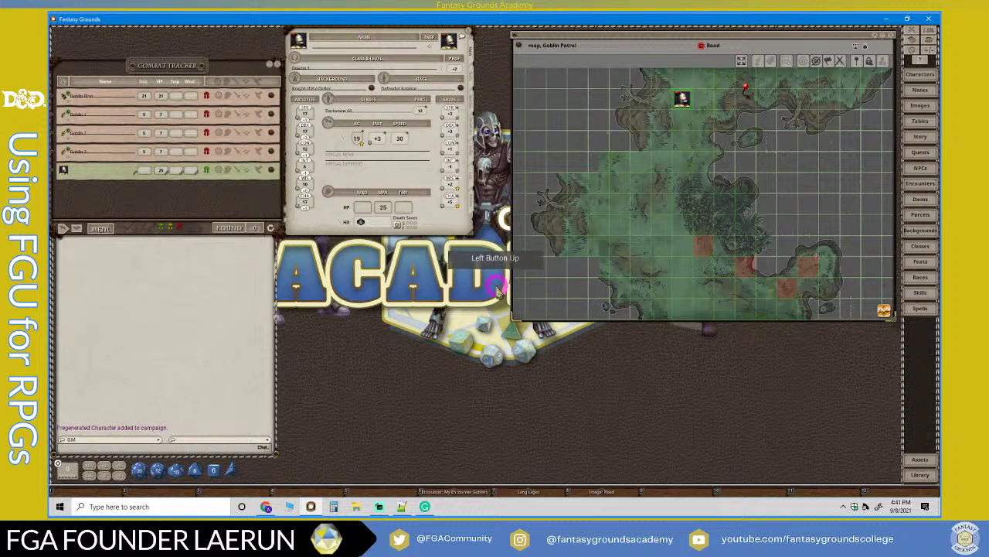
pyautogui.moveTo(470, 233); pyautogui.dragTo(444, 475)
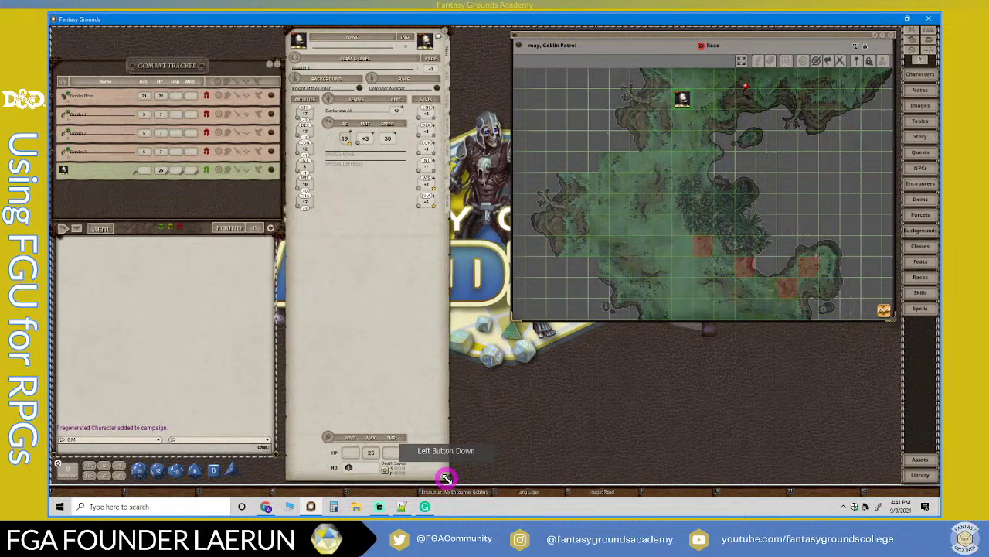
# Review the Actions page of the knight's character sheet and return to the main page.
pyautogui.click(447, 199)
pyautogui.click(447, 199)
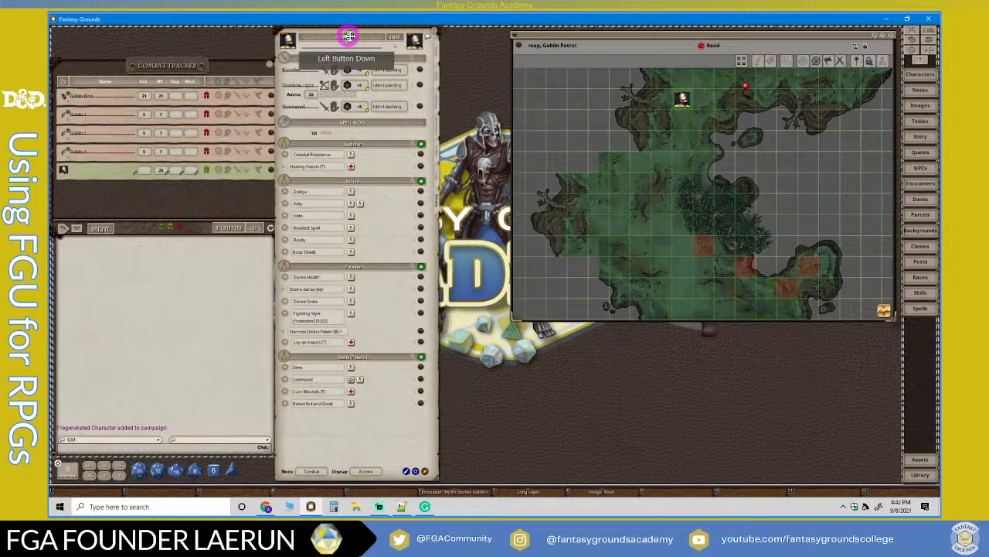
pyautogui.click(422, 105)
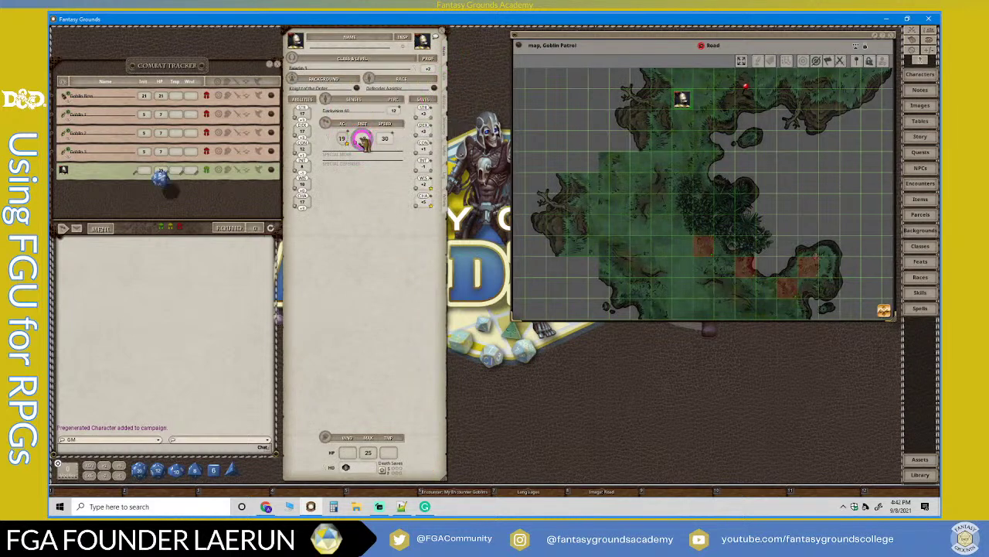
# Roll the knight's initiative from the sheet, assign that roll to an empty hotkey slot and roll it from there.
pyautogui.doubleClick(362, 140)
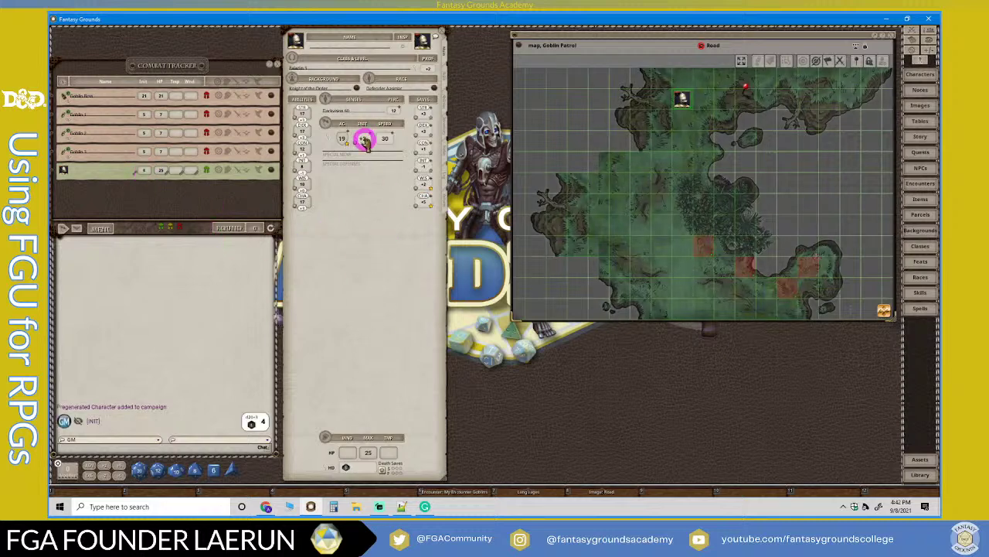
pyautogui.moveTo(365, 141); pyautogui.dragTo(308, 492)
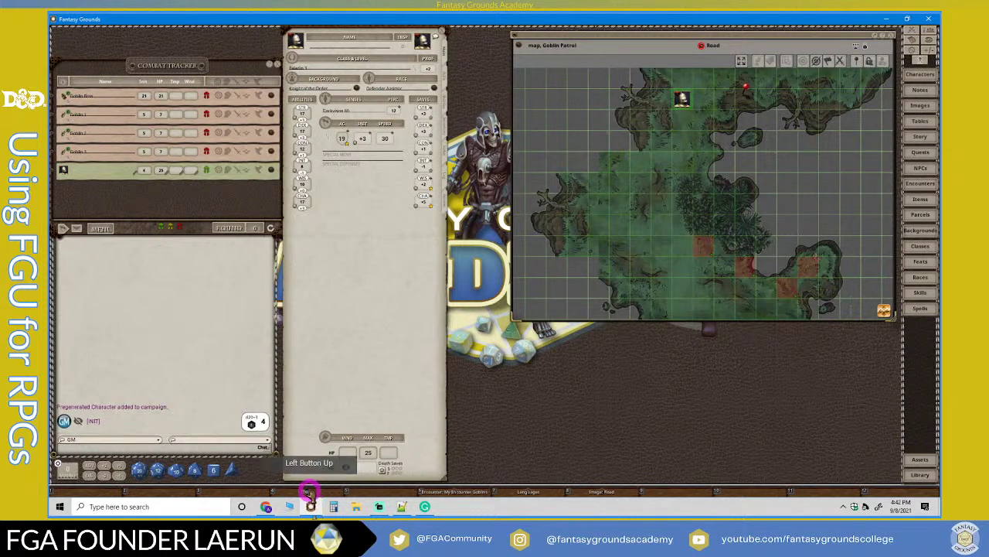
pyautogui.click(308, 491)
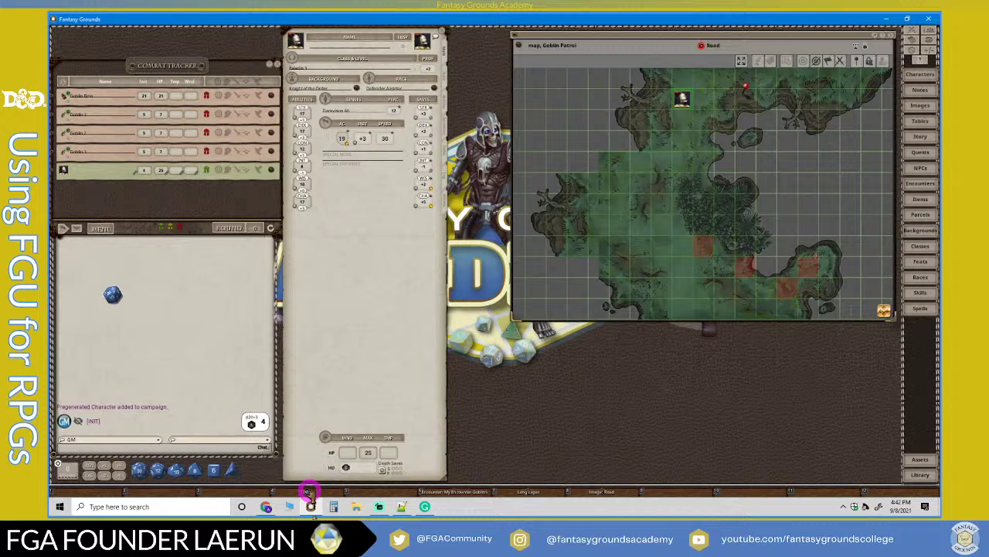
pyautogui.click(308, 492)
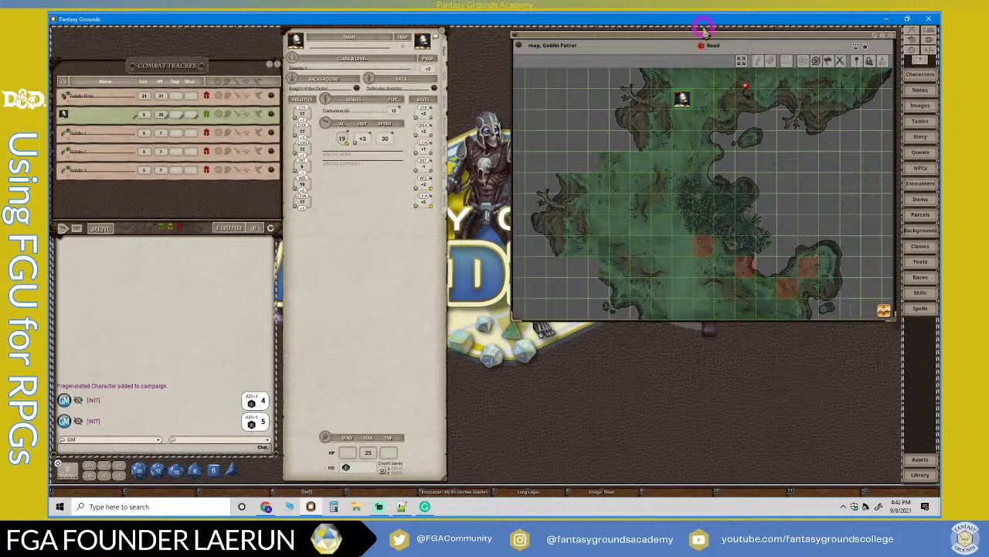
# Shift the map, character sheet and chat windows slightly on the tabletop.
pyautogui.moveTo(705, 33); pyautogui.dragTo(708, 31)
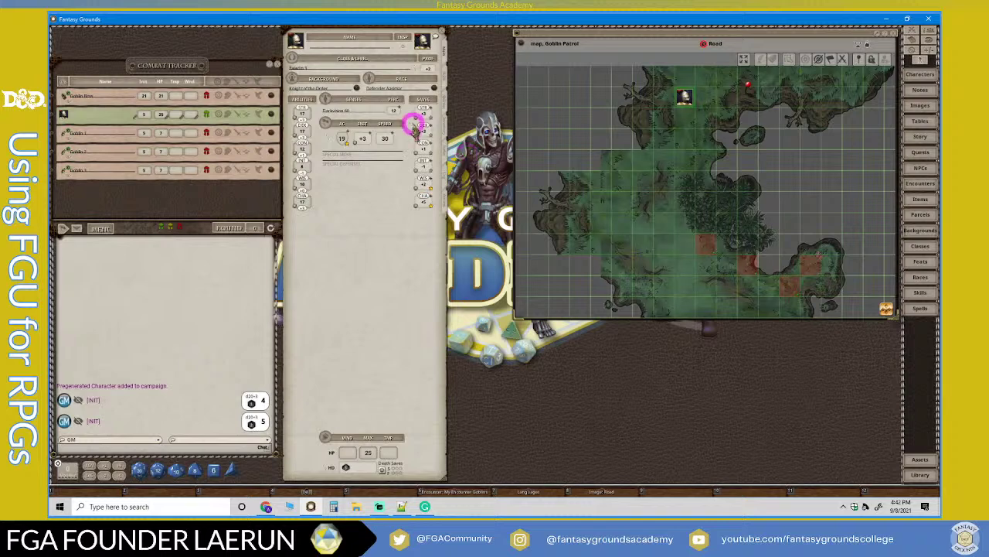
pyautogui.moveTo(329, 30); pyautogui.dragTo(331, 30)
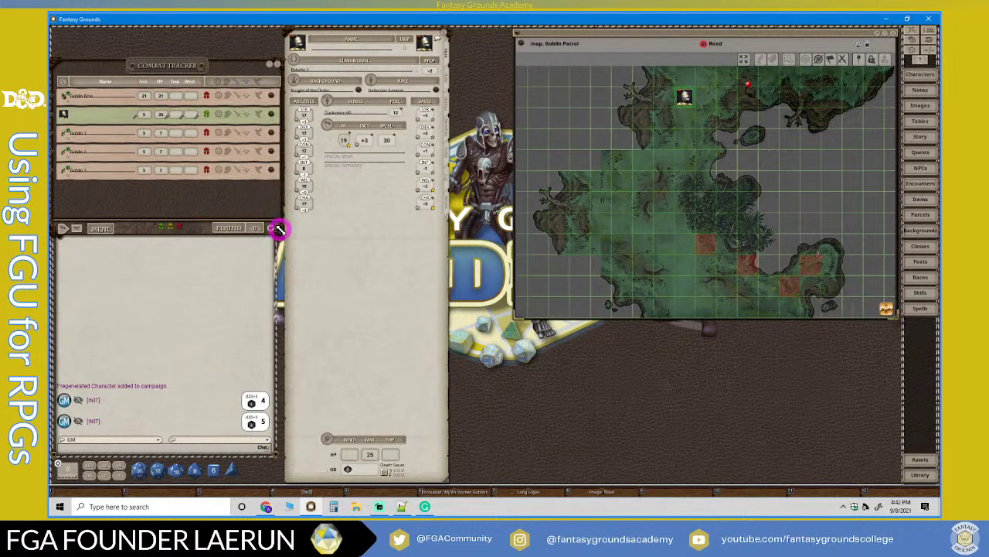
pyautogui.moveTo(274, 223); pyautogui.dragTo(269, 227)
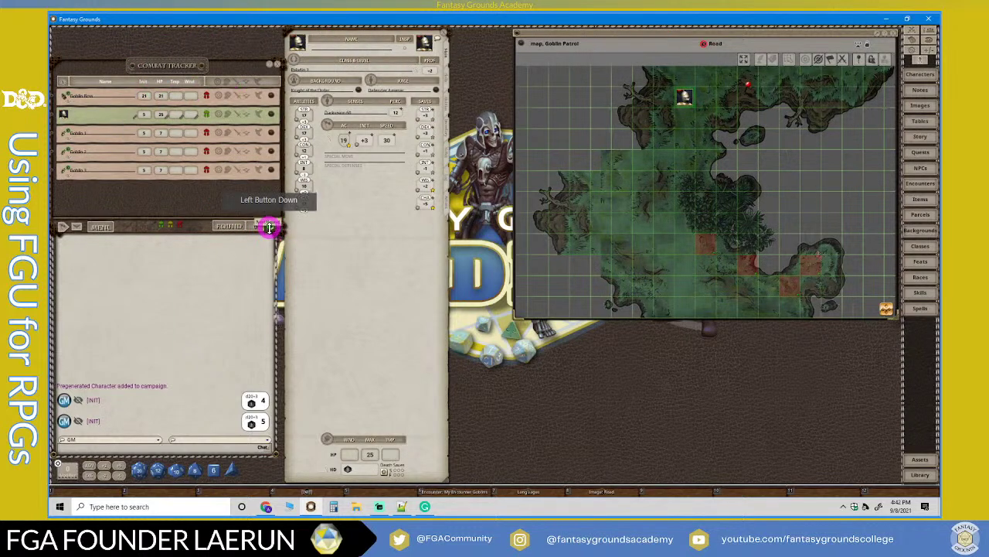
# Adjust the chat window's placement below the combat tracker and lock its position.
pyautogui.rightClick(194, 276)
pyautogui.click(200, 248)
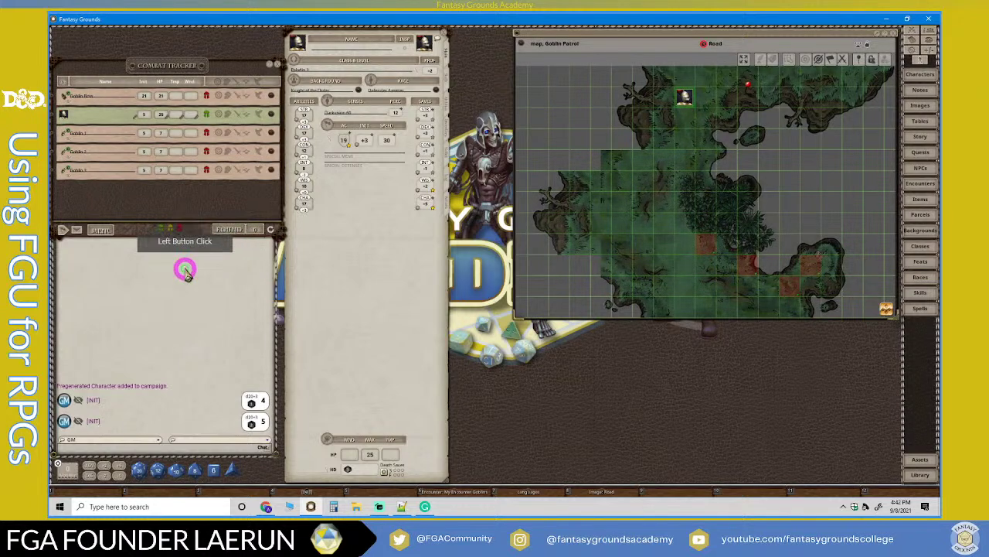
pyautogui.moveTo(186, 268); pyautogui.dragTo(186, 269)
pyautogui.rightClick(186, 269)
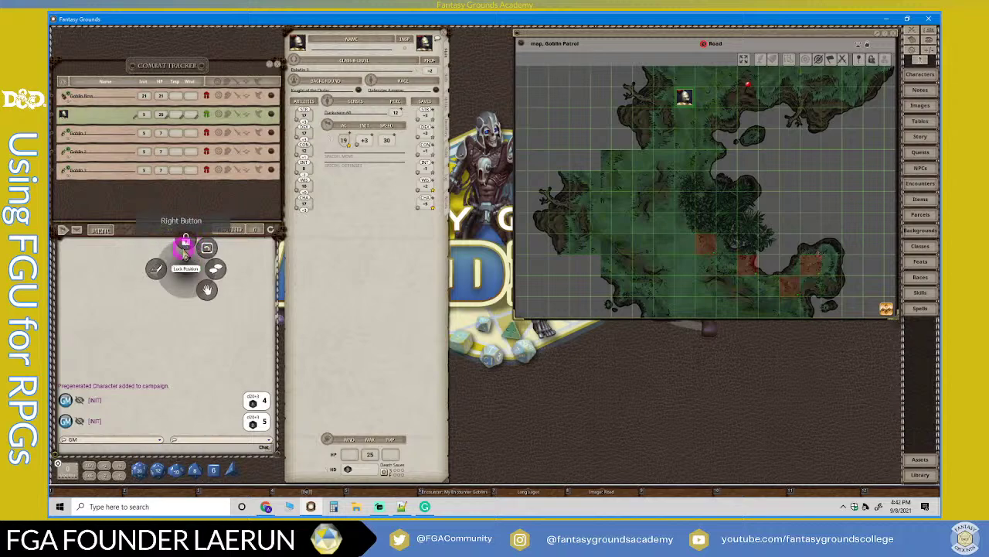
pyautogui.click(183, 243)
pyautogui.click(351, 374)
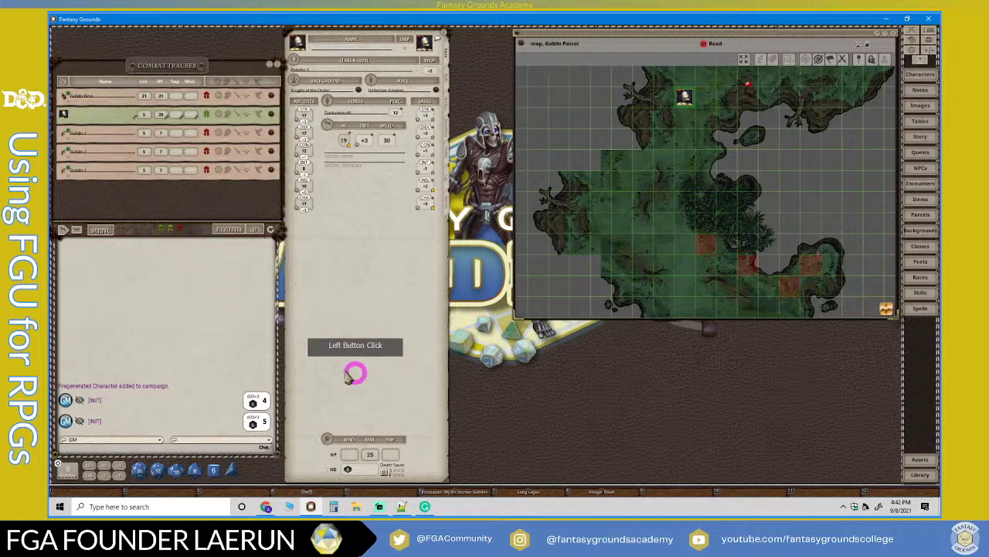
# Switch to Streamlabs OBS and show the Multistream chat.
pyautogui.click(386, 506)
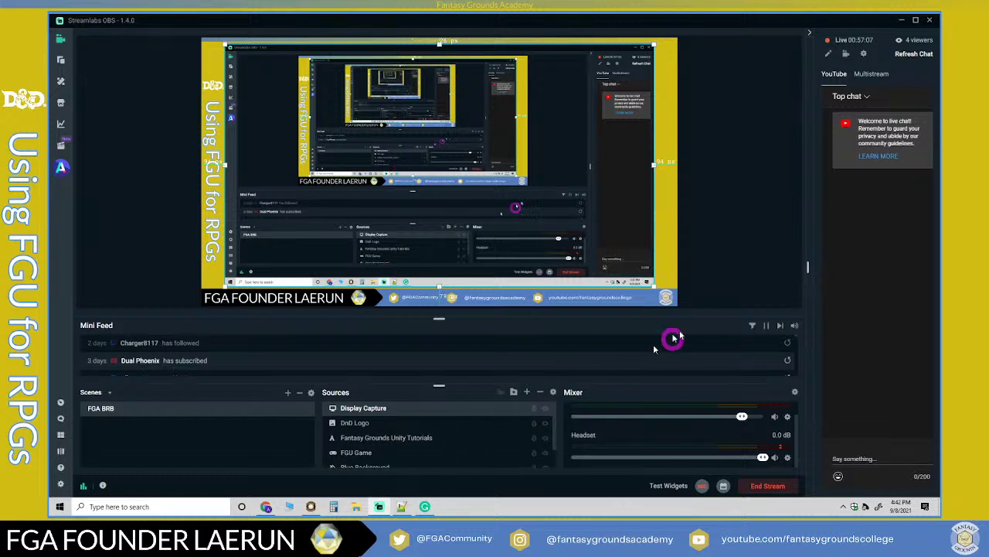
pyautogui.click(876, 75)
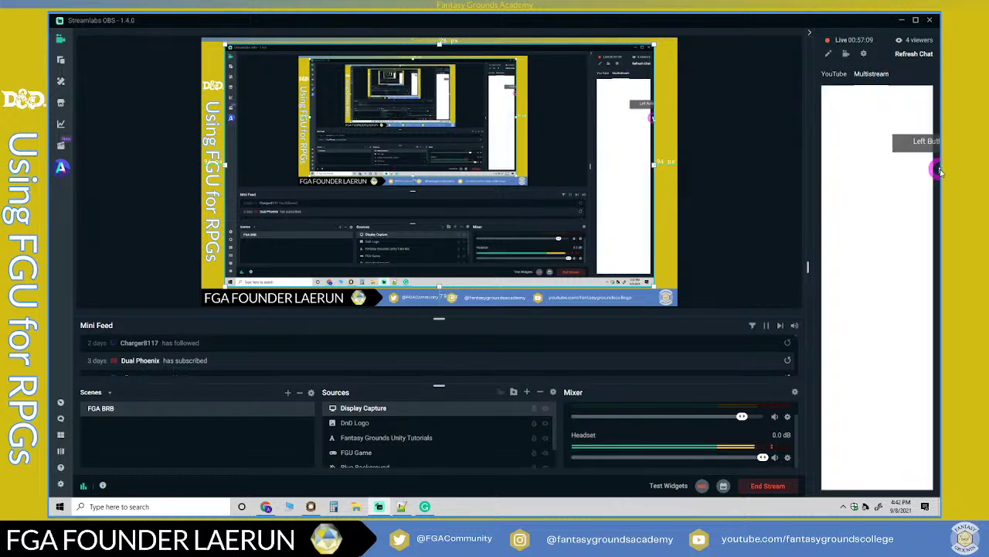